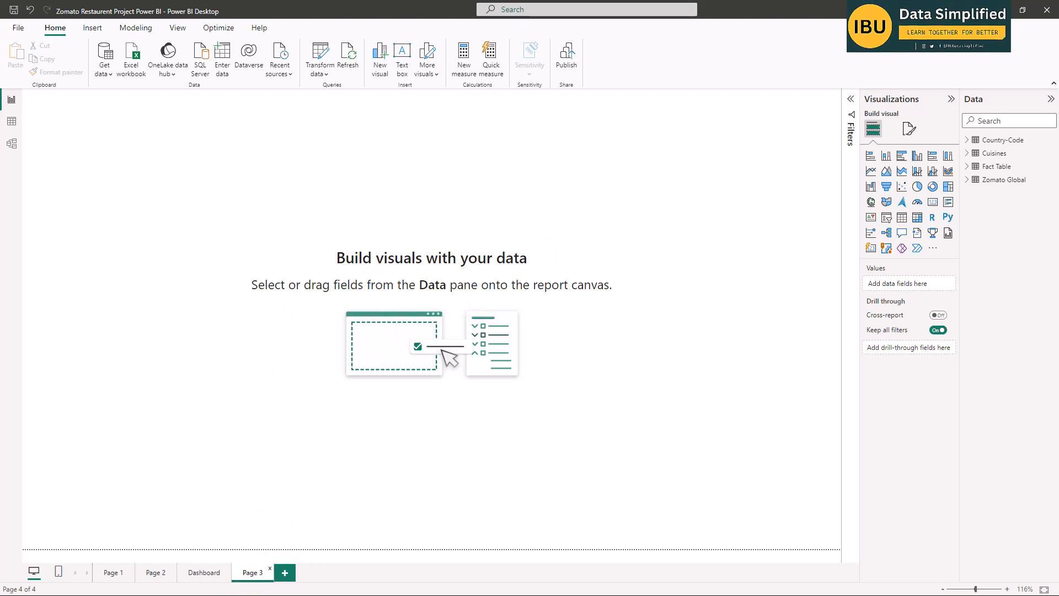
- Review the Country-Code, Cuisines, Fact Table and Zomato Global tables as data grids
drag(0, 127, 0, 180)
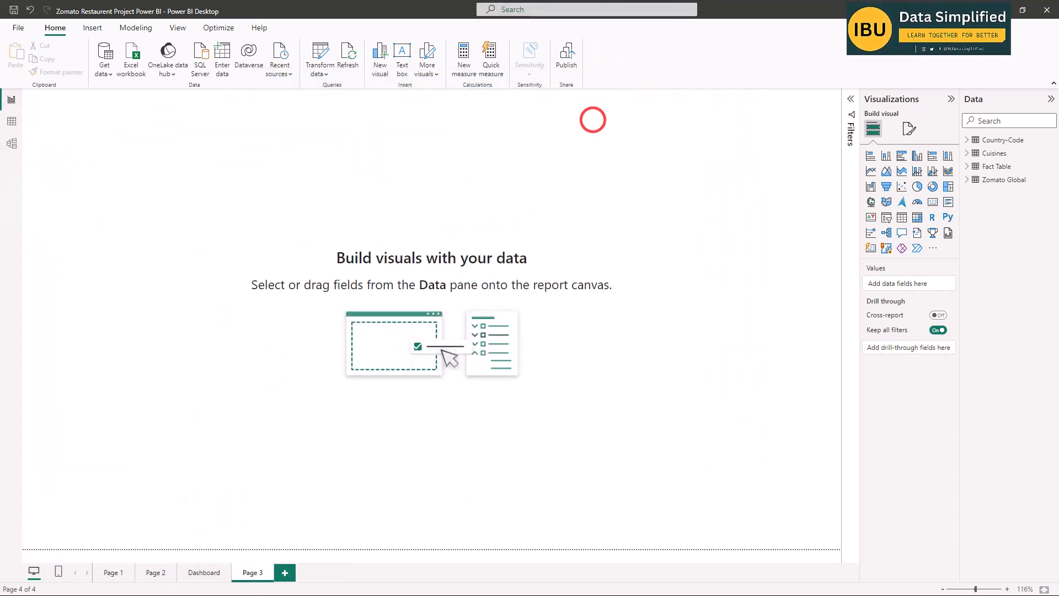
click(11, 123)
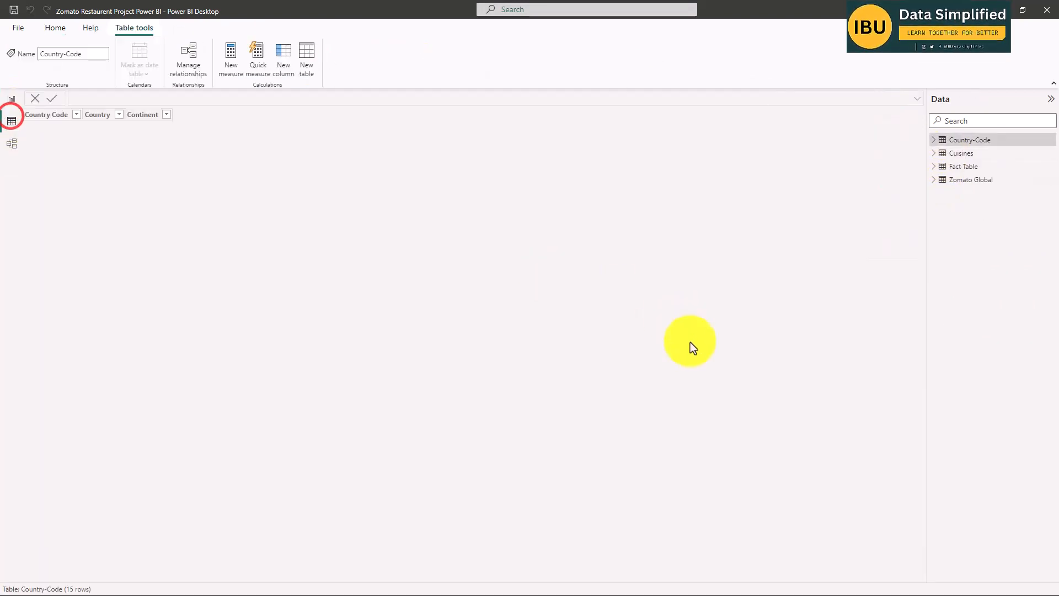
click(960, 158)
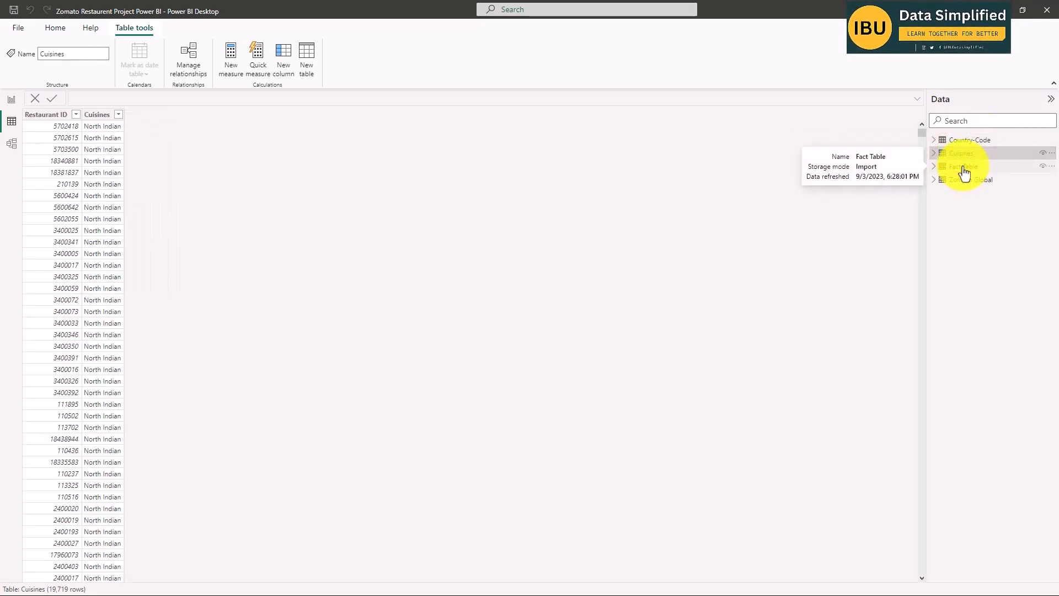
click(960, 167)
click(966, 180)
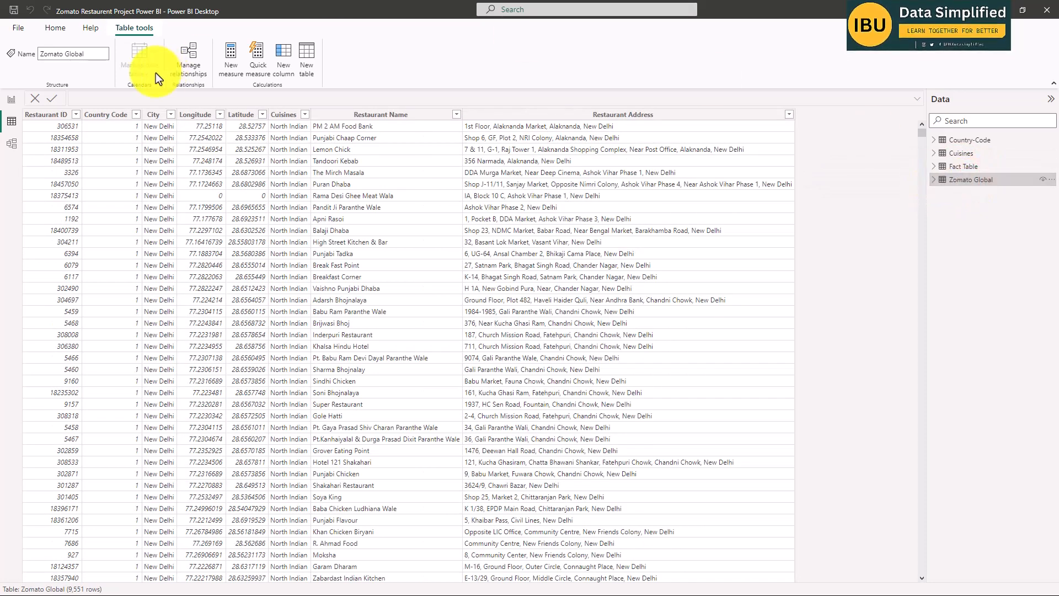
- Open the Power Query Editor and examine the query list, including the Zomato Europe and Zomato Global queries
click(50, 30)
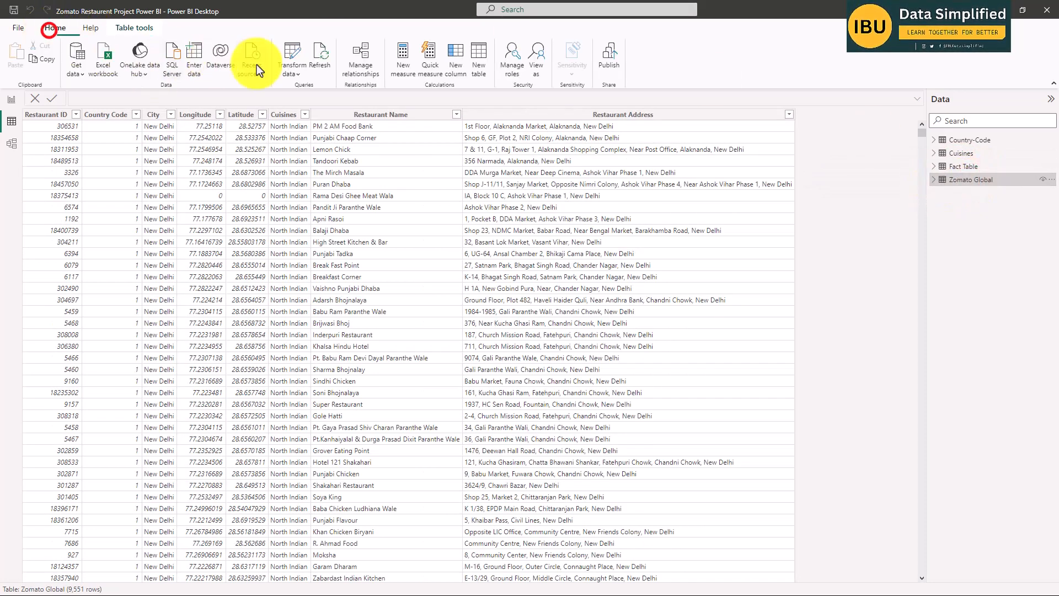
click(294, 57)
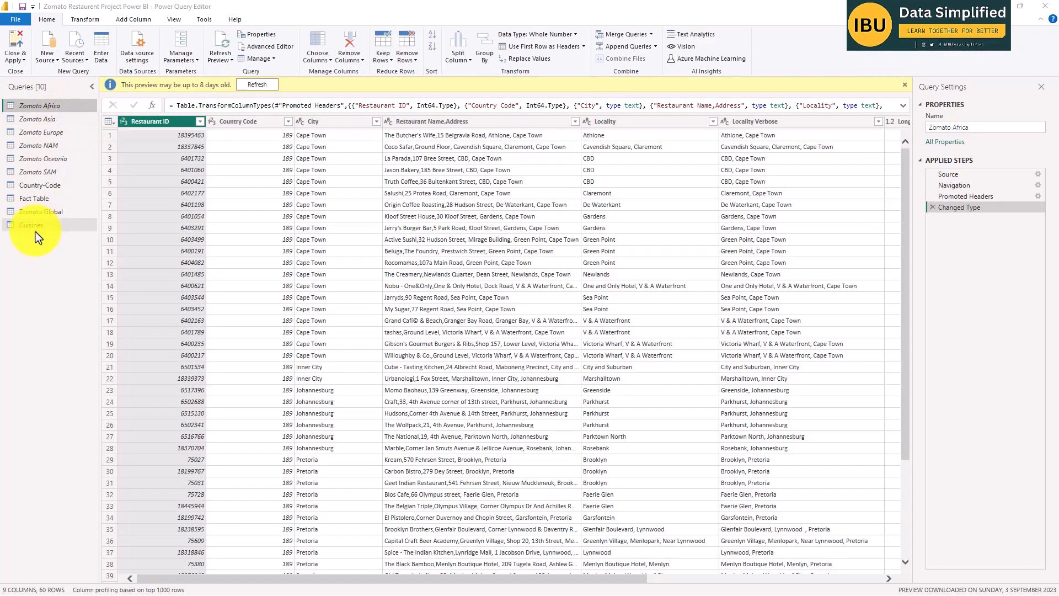
click(33, 224)
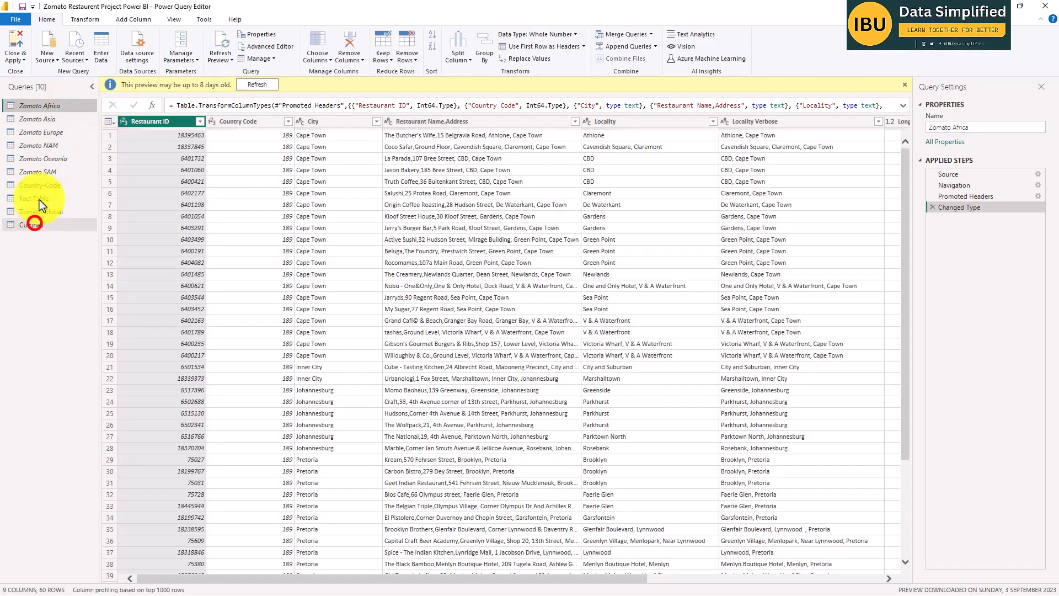
shift+click(39, 108)
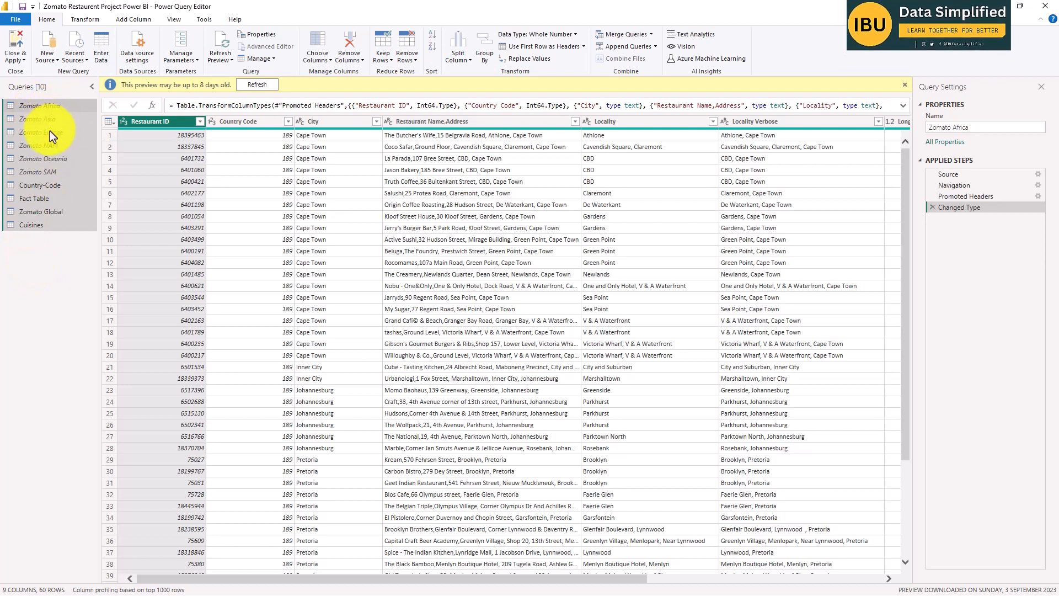
click(38, 134)
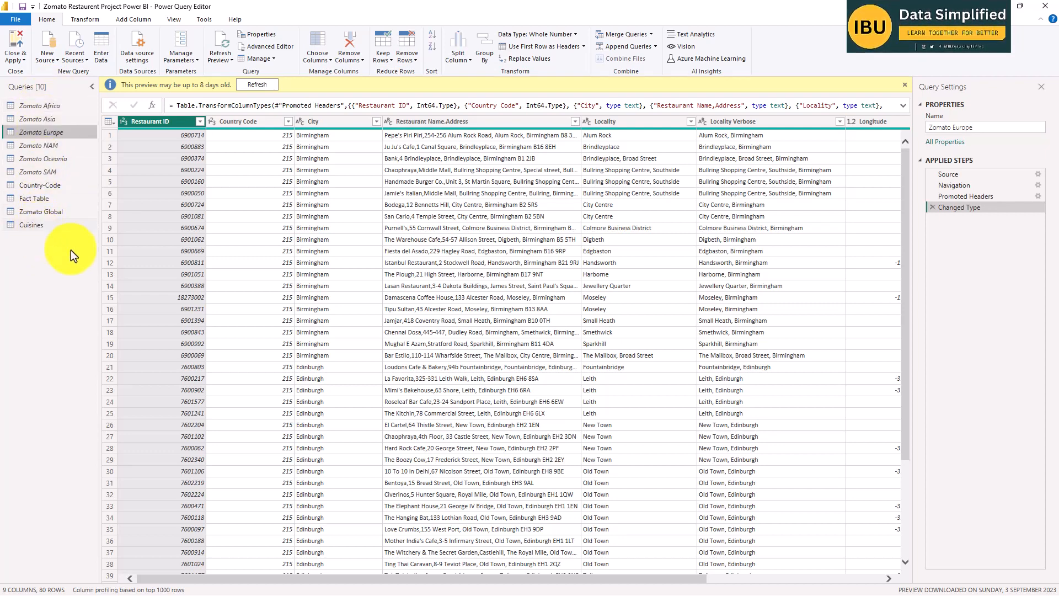
click(48, 213)
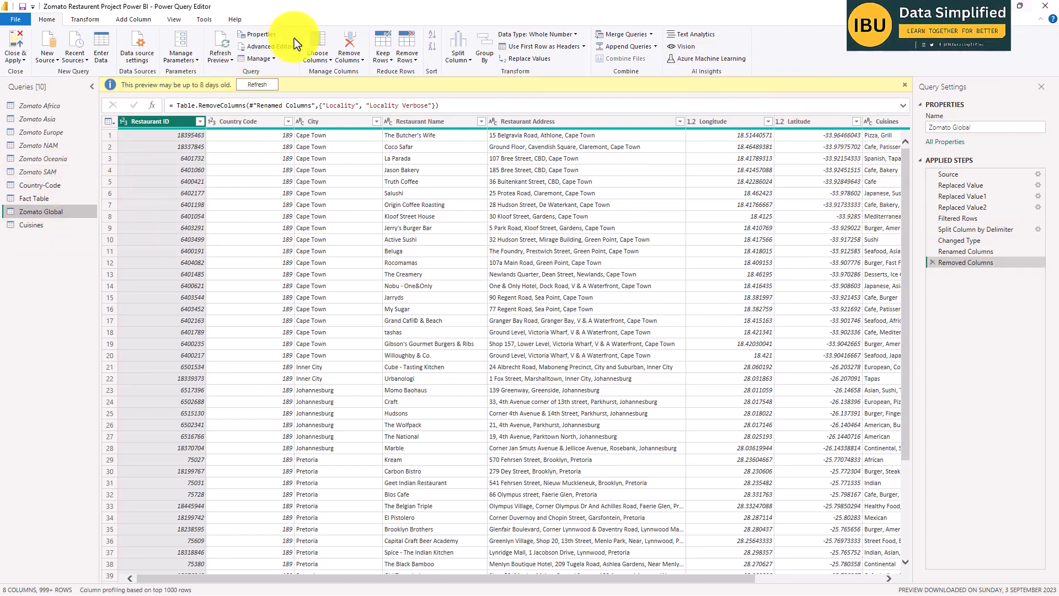
- Close and apply the queries, returning to the data grid to inspect the Country-Code and Zomato Global tables
click(12, 47)
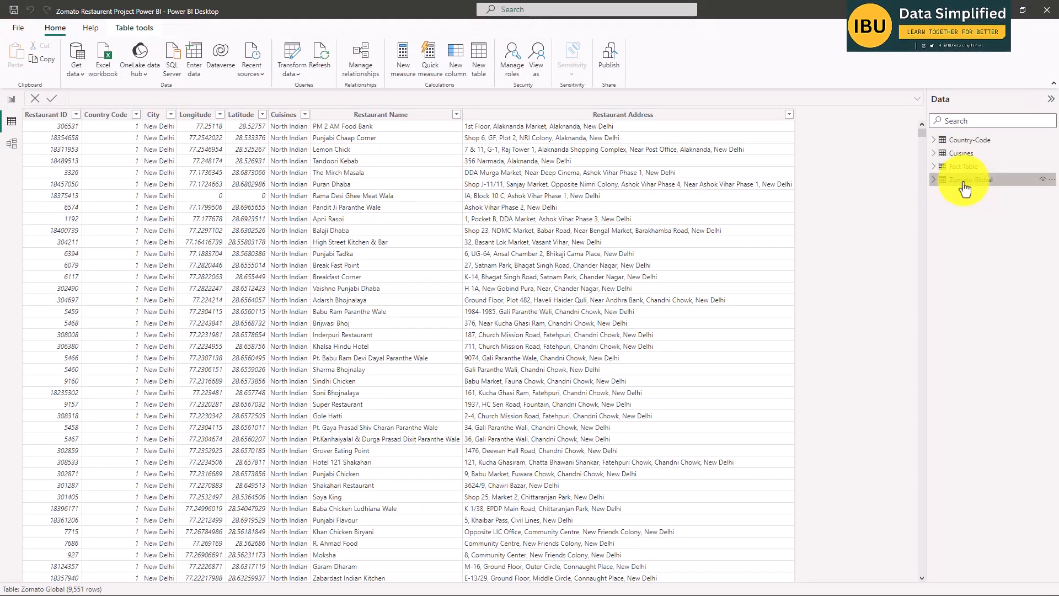
click(966, 140)
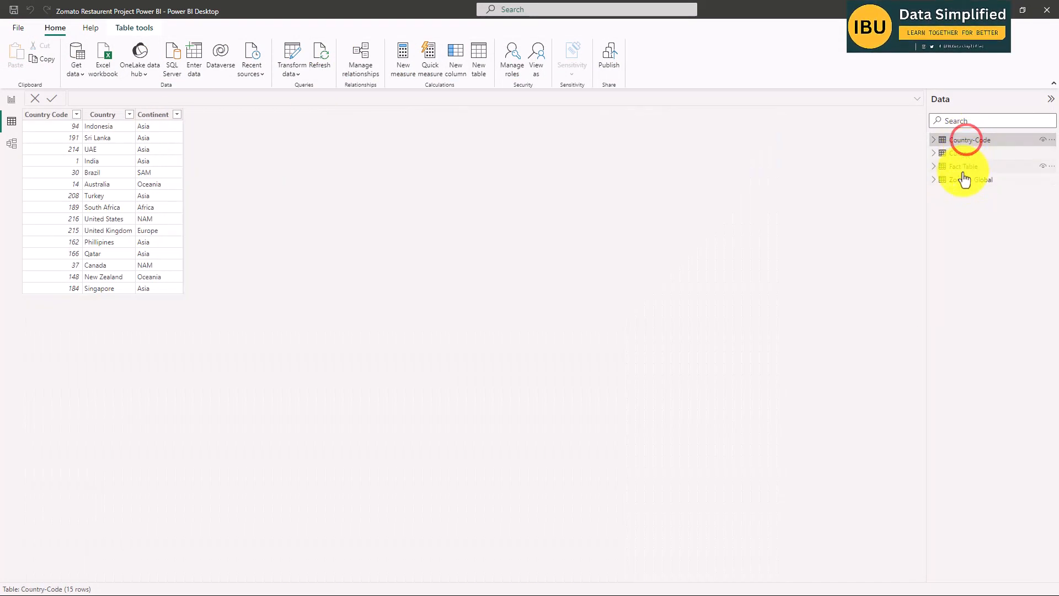
click(963, 180)
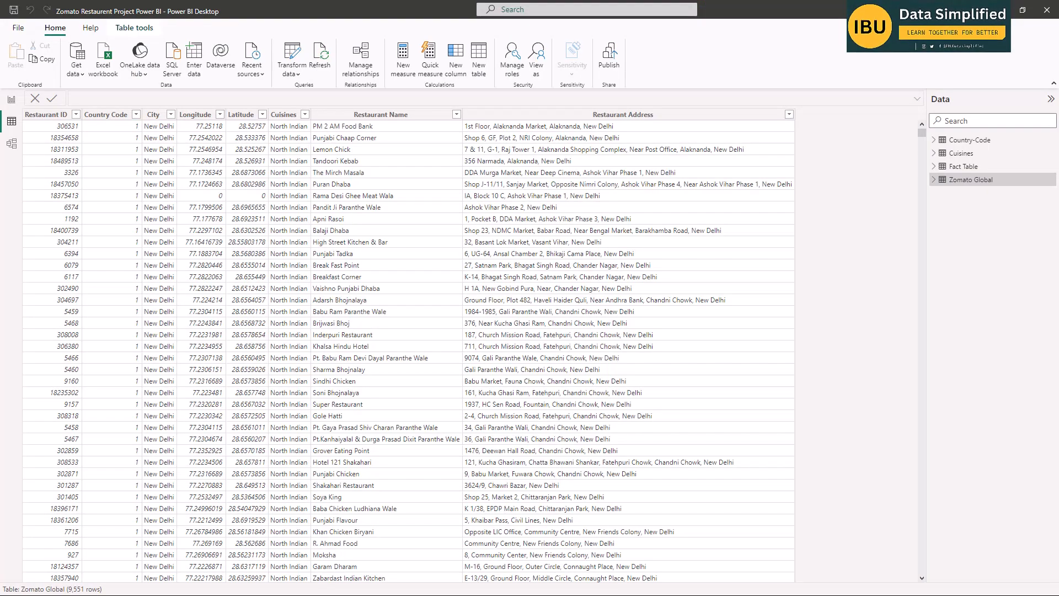
- Switch to File Explorer and examine the source workbooks in the project's Datasets folder
key(super+e)
drag(402, 213, 624, 106)
double_click(421, 199)
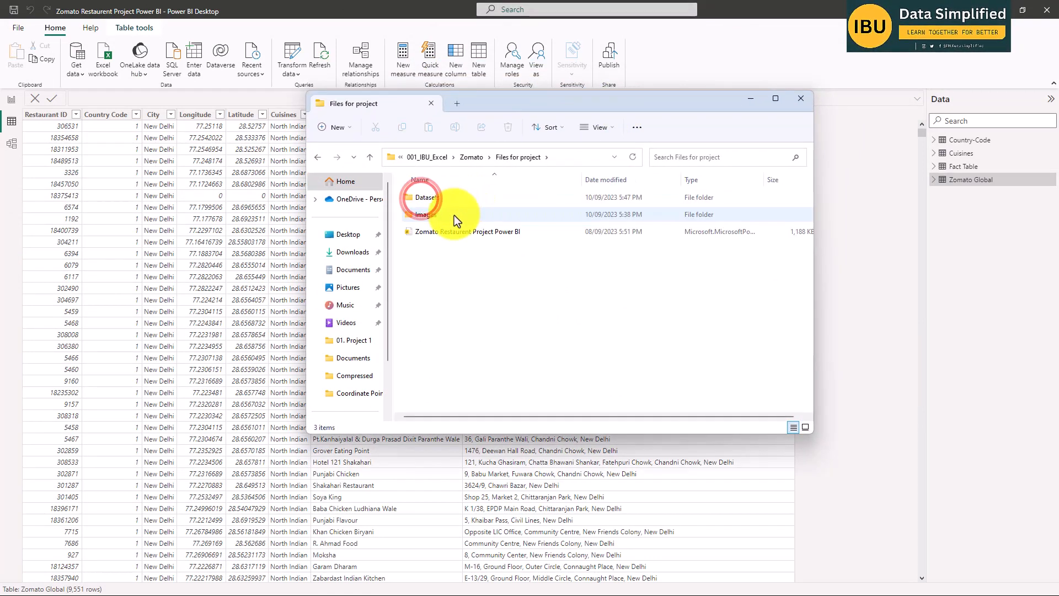
double_click(433, 200)
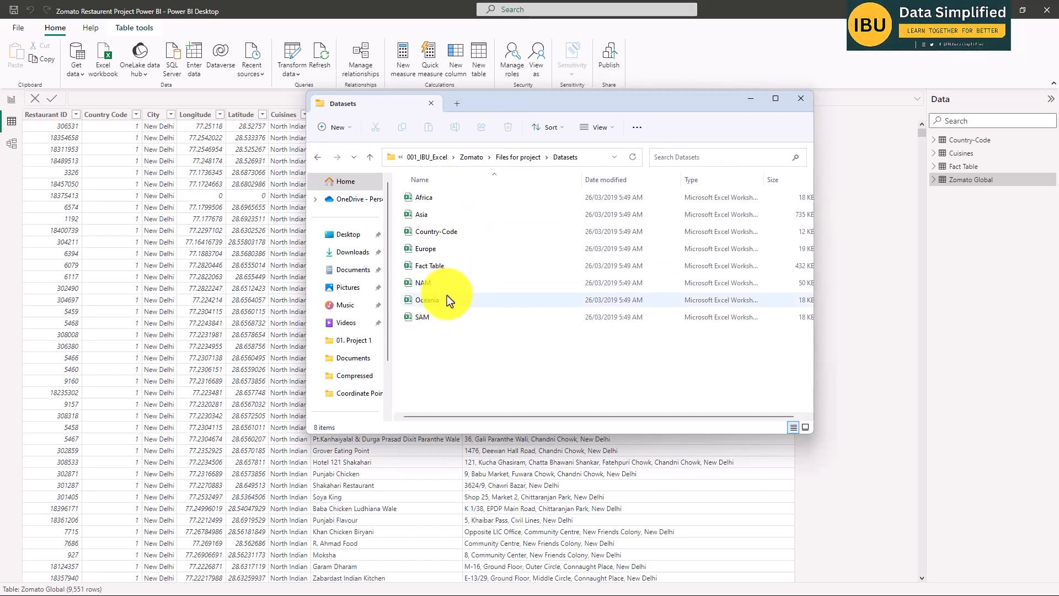
click(517, 157)
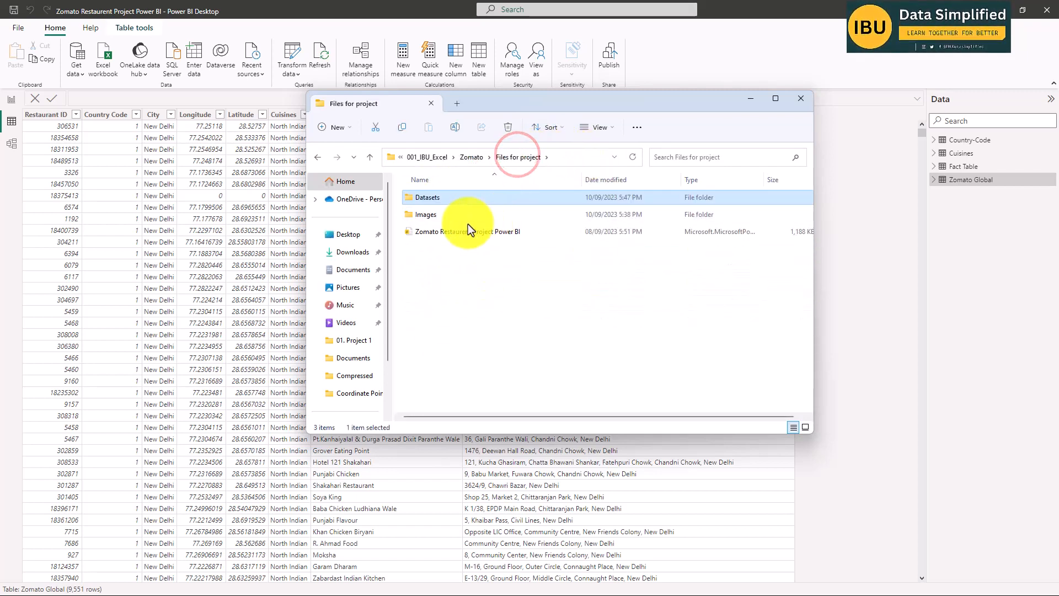
click(451, 198)
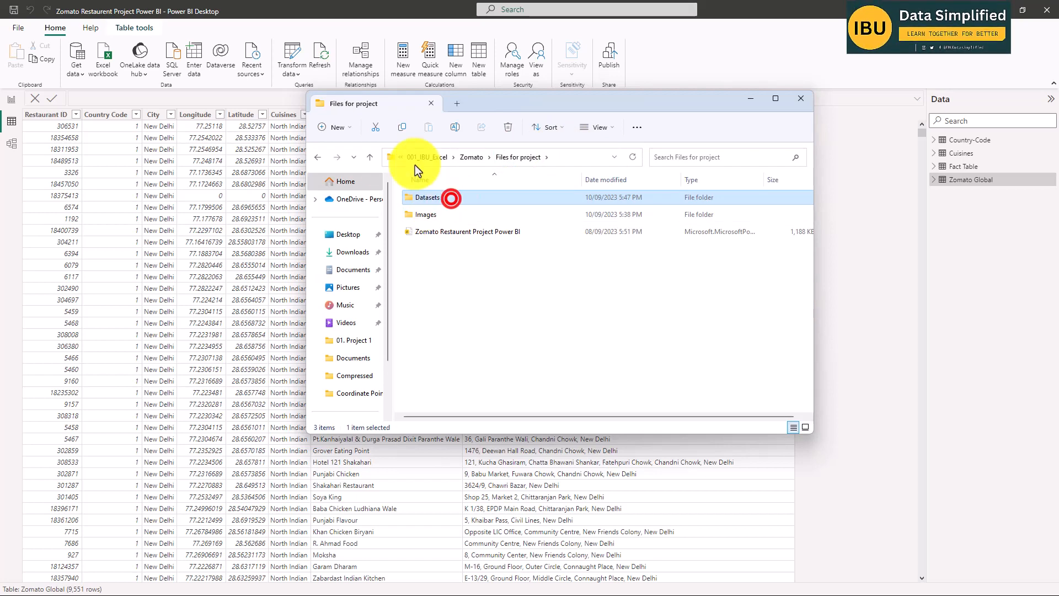
double_click(435, 197)
- Look through the project's Images folder and put the File Explorer window away
click(534, 157)
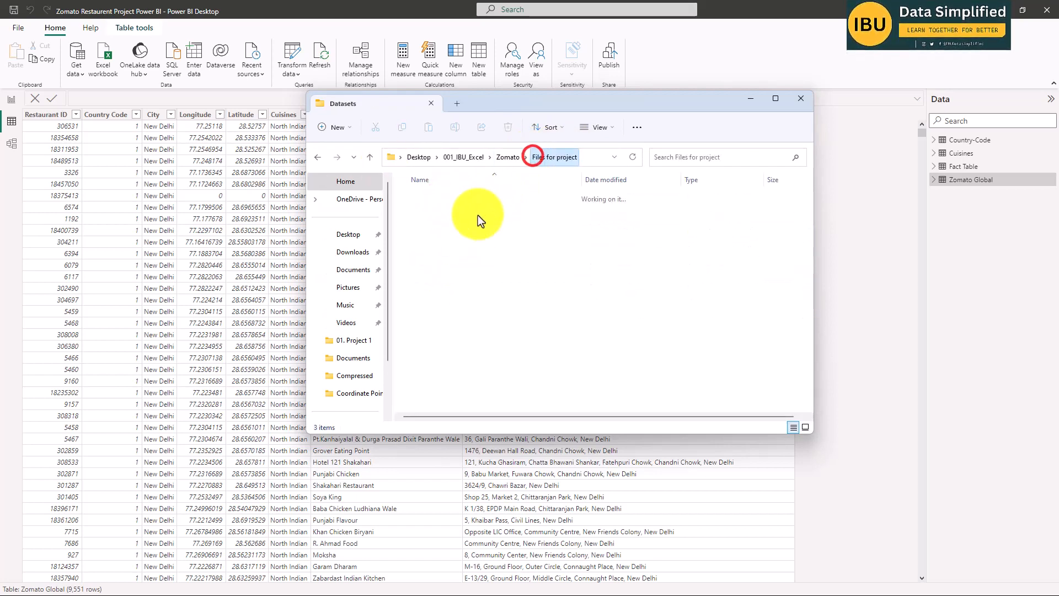
double_click(435, 210)
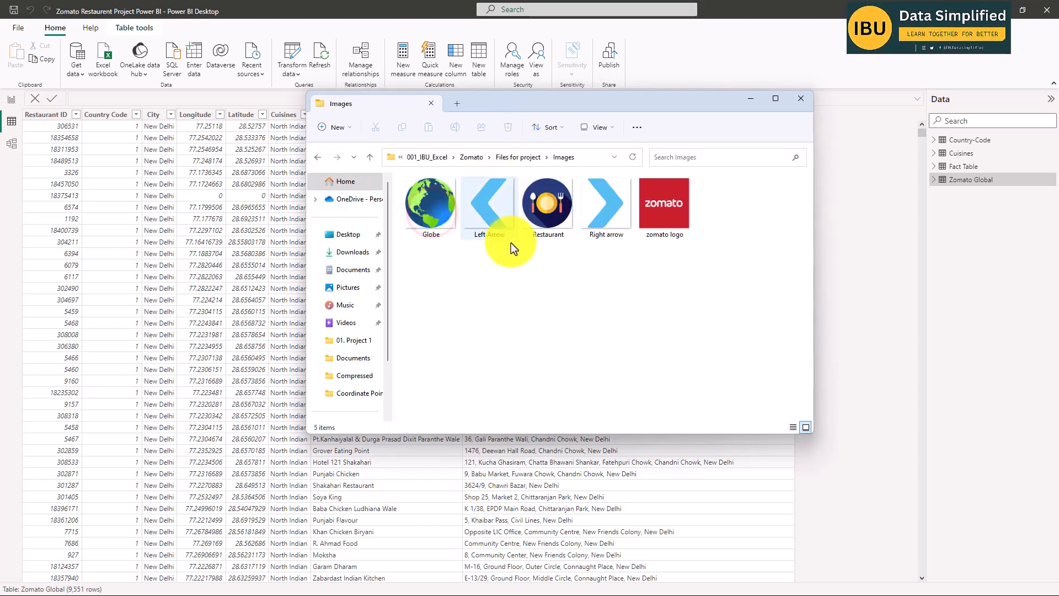
drag(693, 272, 450, 215)
click(445, 269)
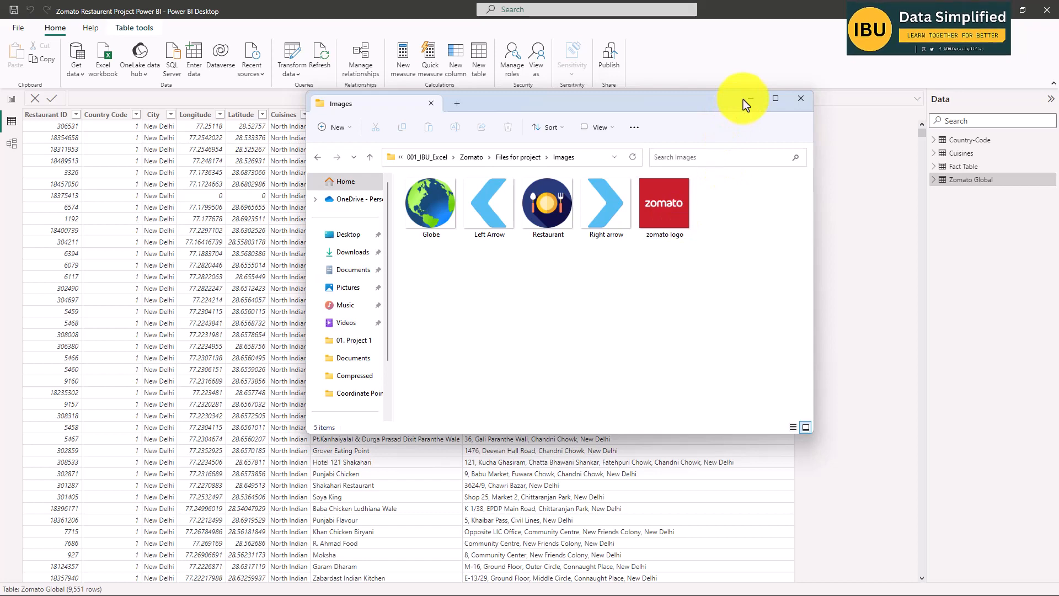
click(700, 99)
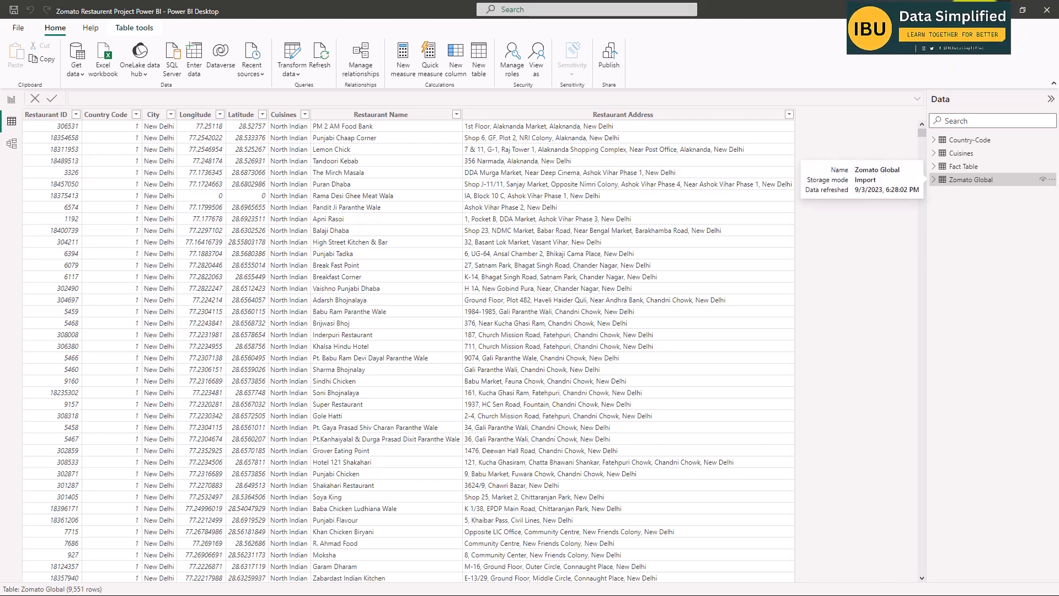
- Add a Card visual showing Total Restaurant from Zomato Global to report Page 3, placed in open canvas space
click(11, 104)
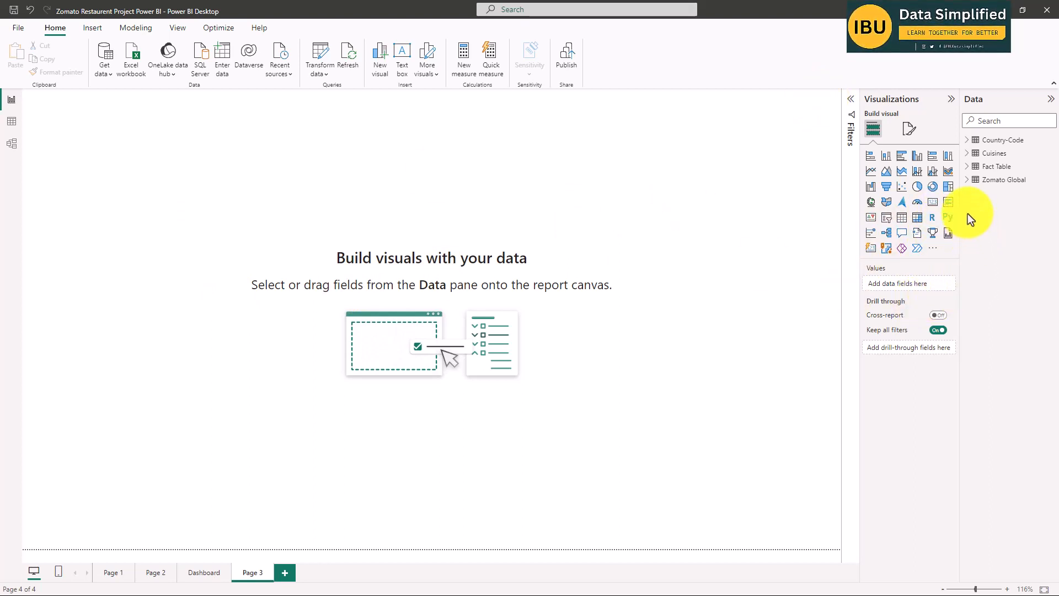
click(932, 202)
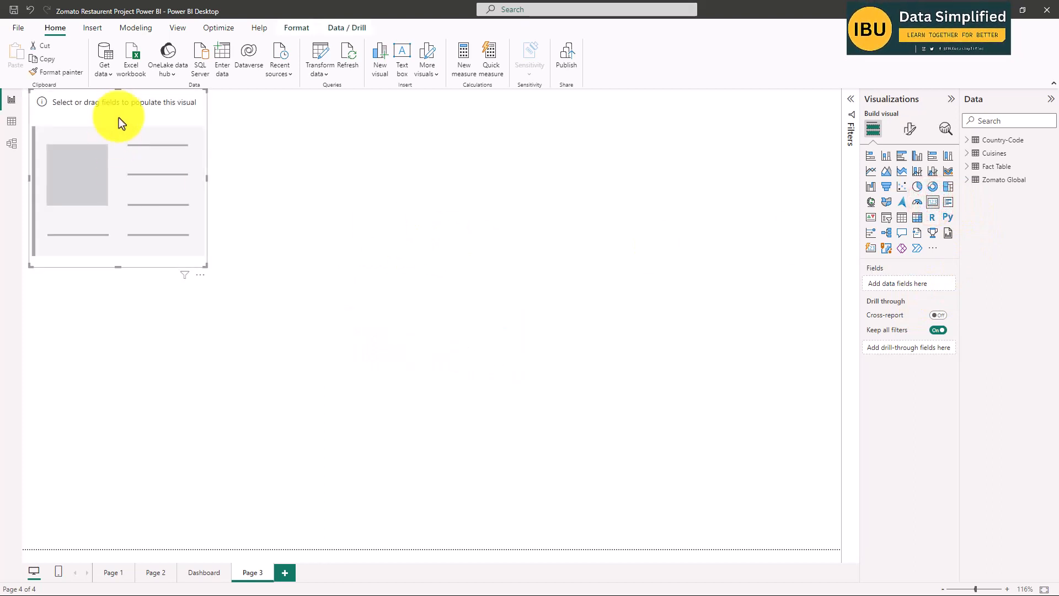
drag(118, 117, 342, 199)
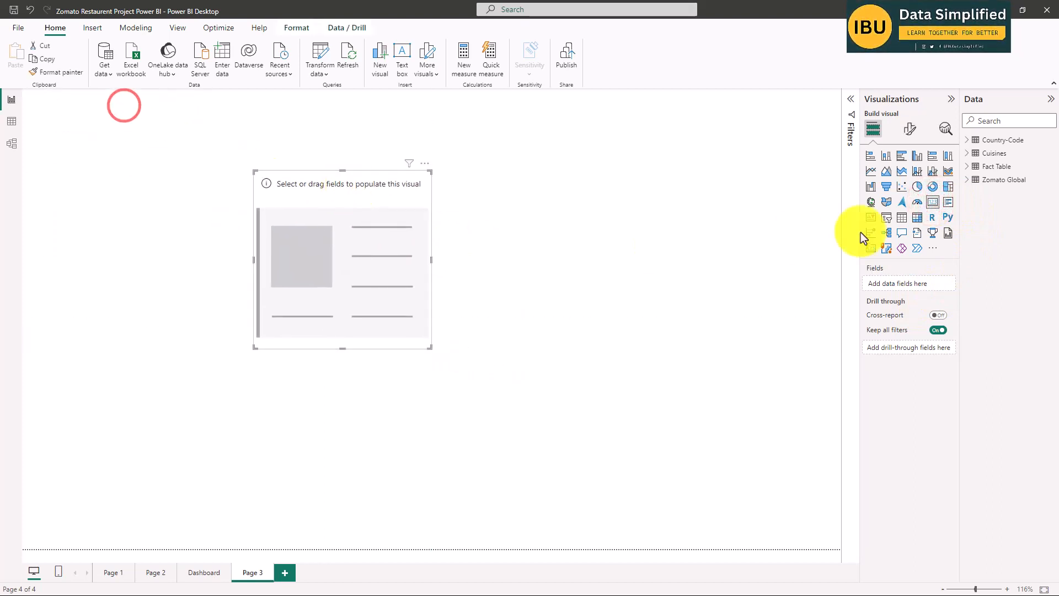
click(967, 181)
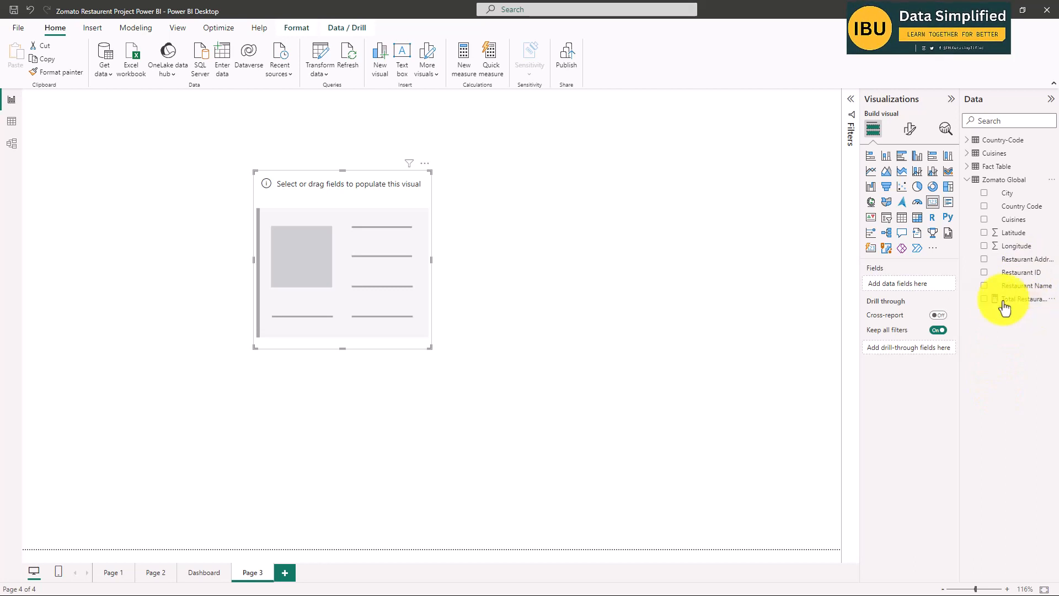
click(985, 299)
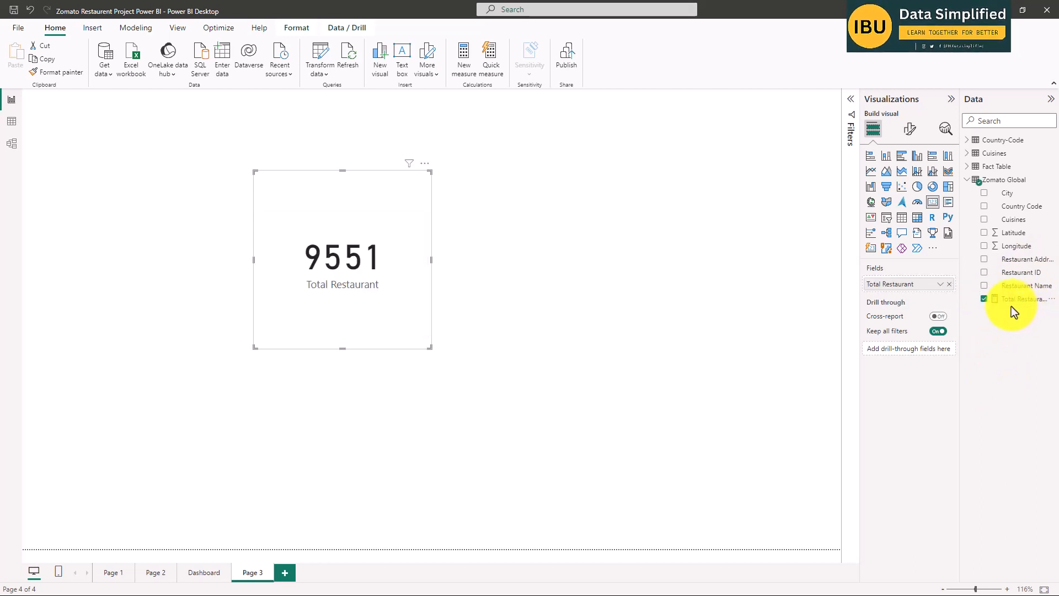
- Expand the Country-Code, Cuisines and Fact Table field lists and widen the Data pane to show full field names
click(968, 140)
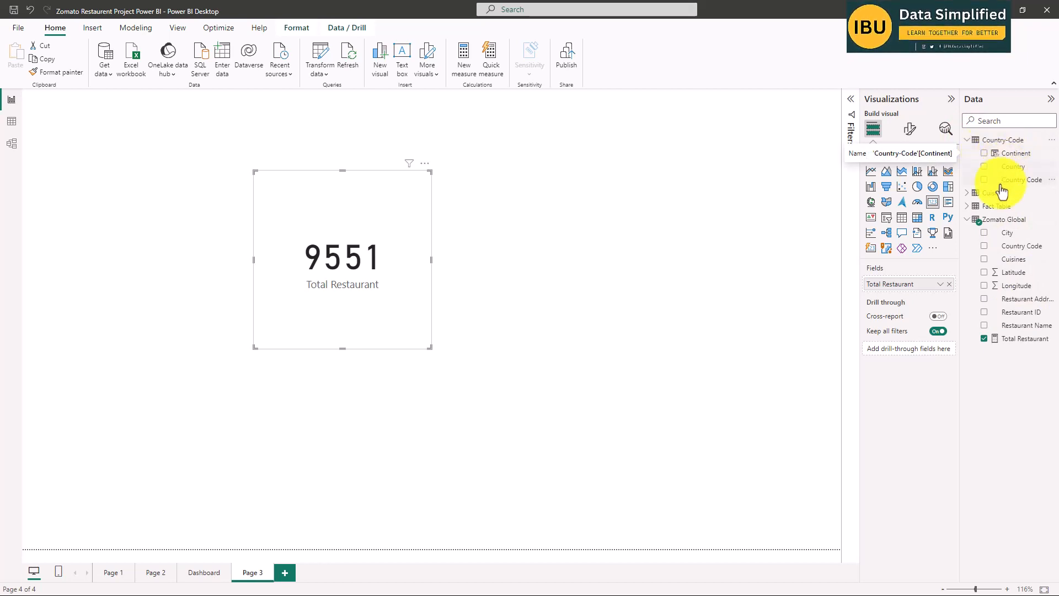
click(972, 194)
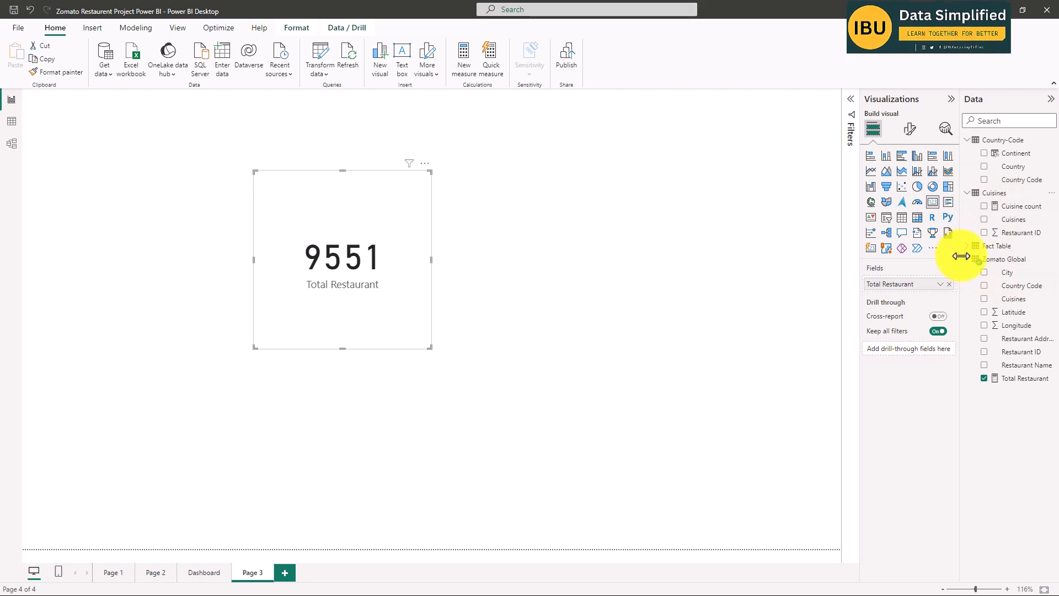
drag(961, 256, 919, 259)
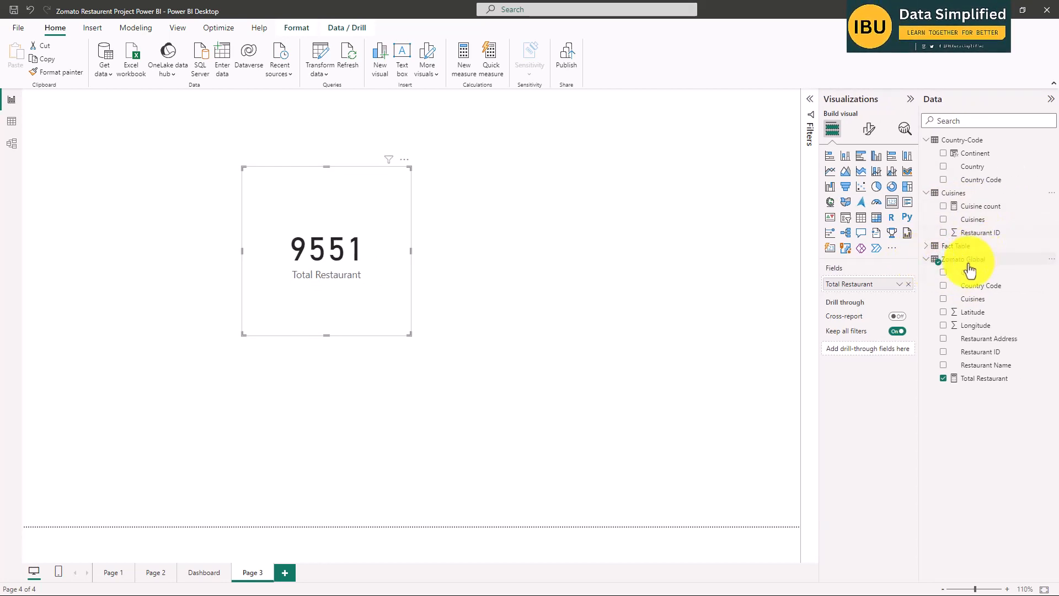
click(929, 246)
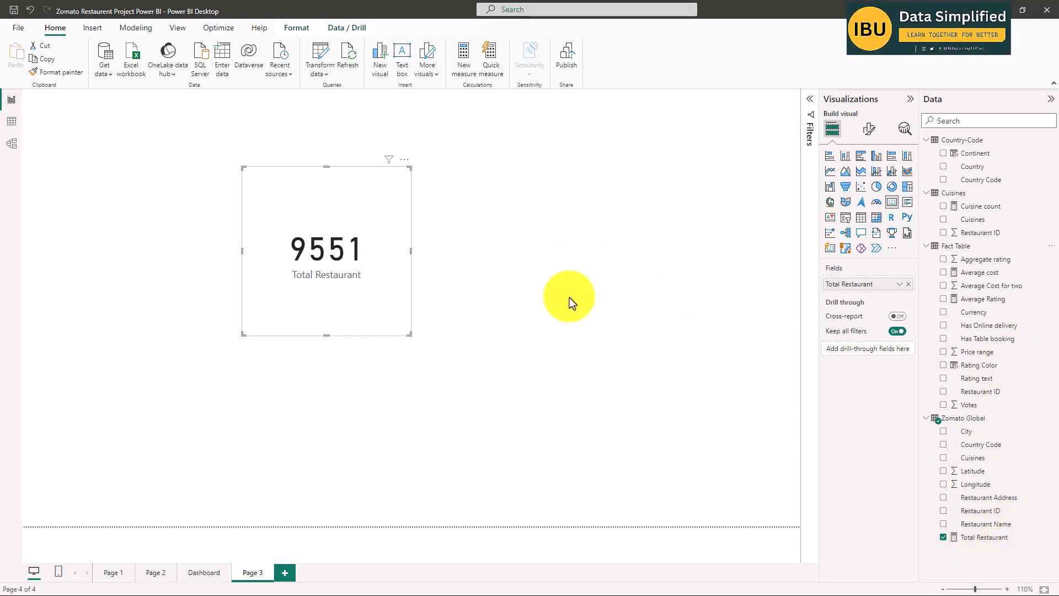
- Shrink the Total Restaurant card to a compact rectangle and place it in the upper-left area of the page
click(527, 295)
click(327, 213)
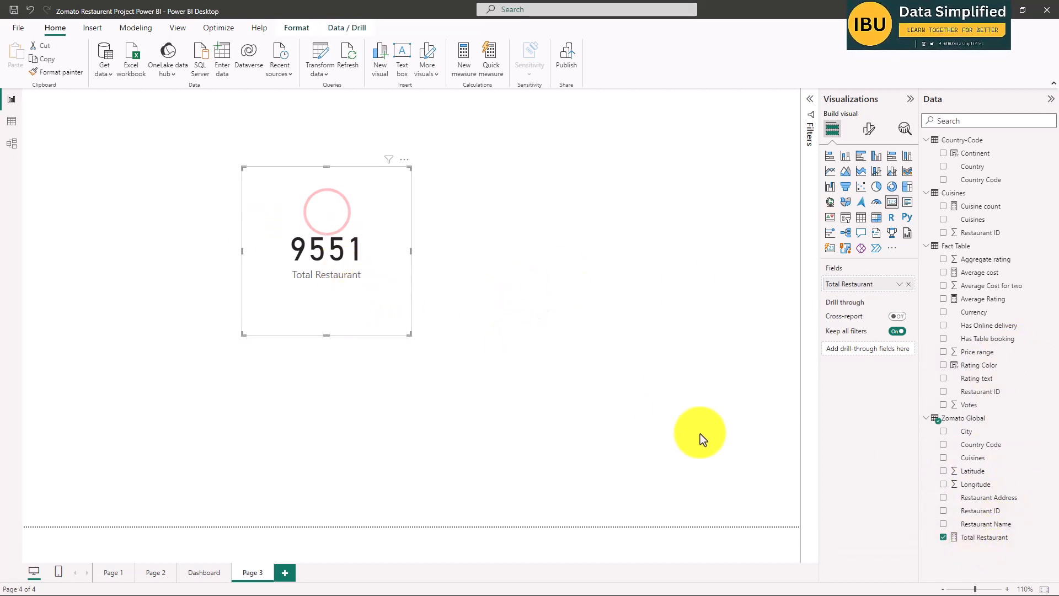
mouse_move(242, 168)
mouse_down()
mouse_move(273, 257)
mouse_move(233, 179)
mouse_up()
click(438, 280)
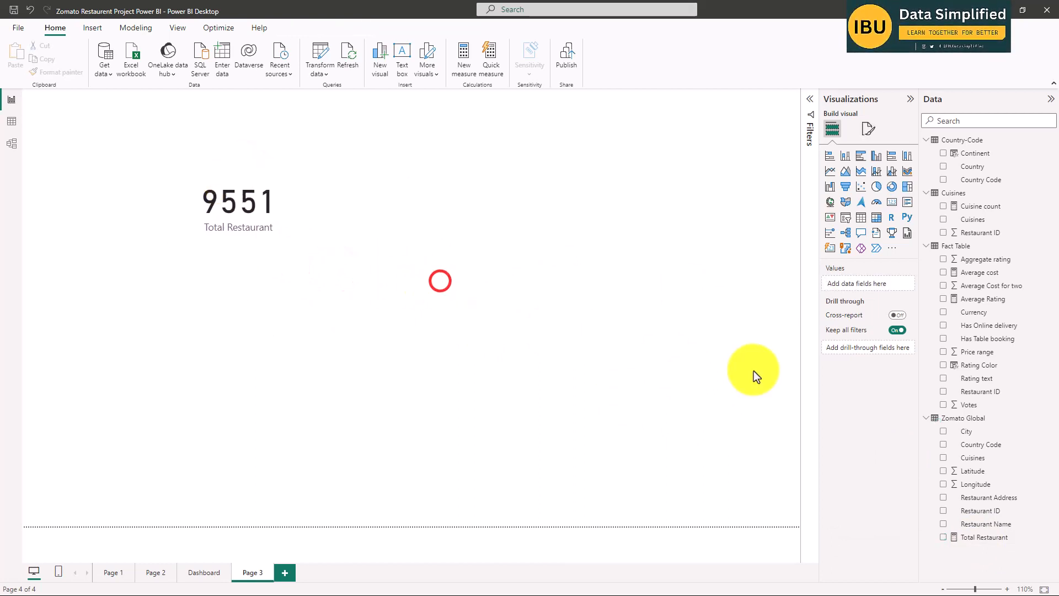
- Duplicate the Total Restaurant card and place the copy to the right of the original
click(235, 196)
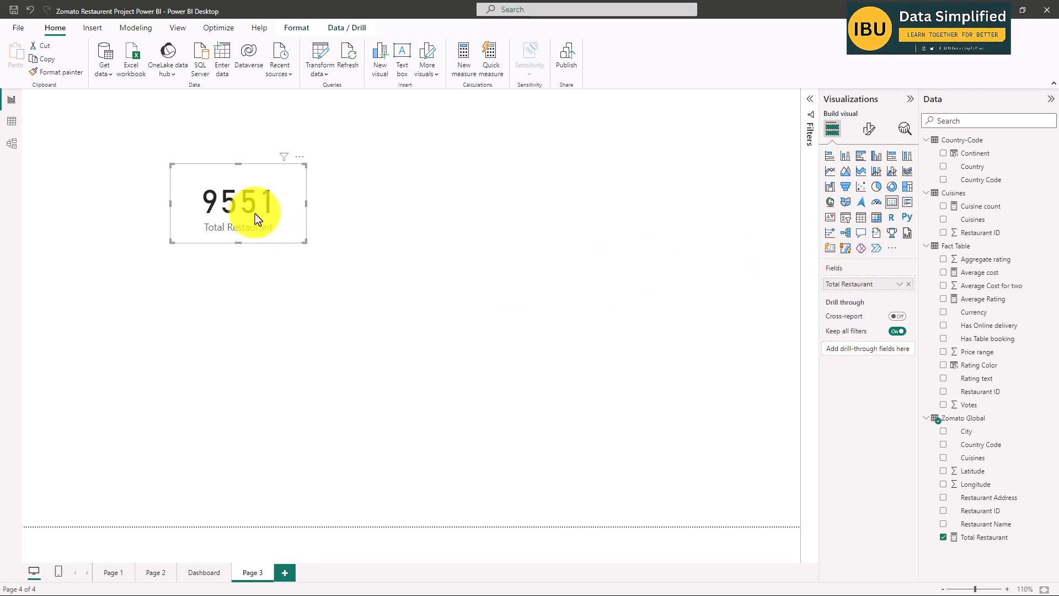
key(ctrl+c)
click(366, 232)
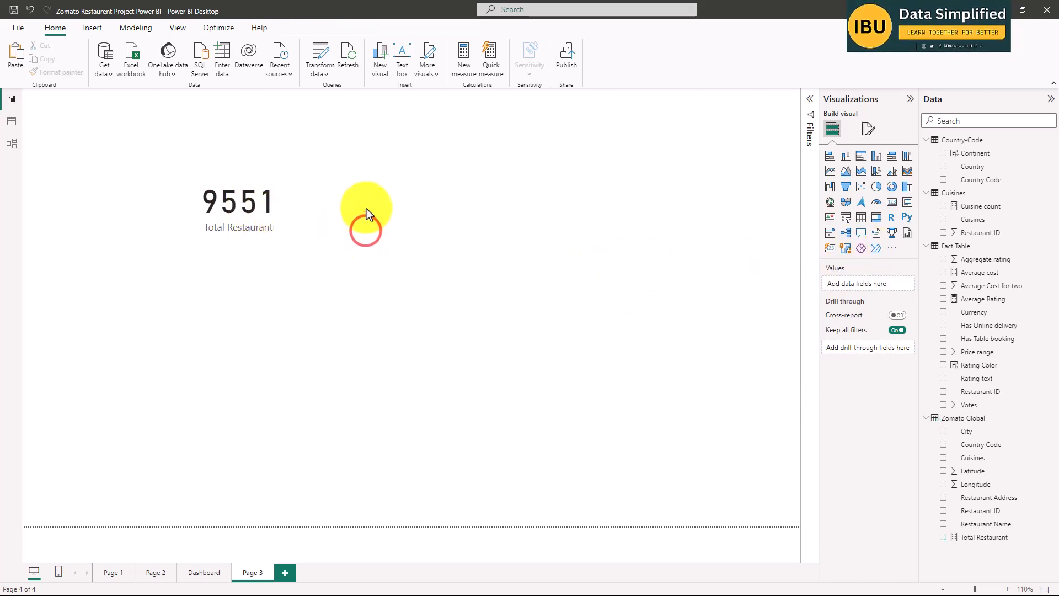
click(366, 206)
key(ctrl+v)
drag(258, 206, 436, 211)
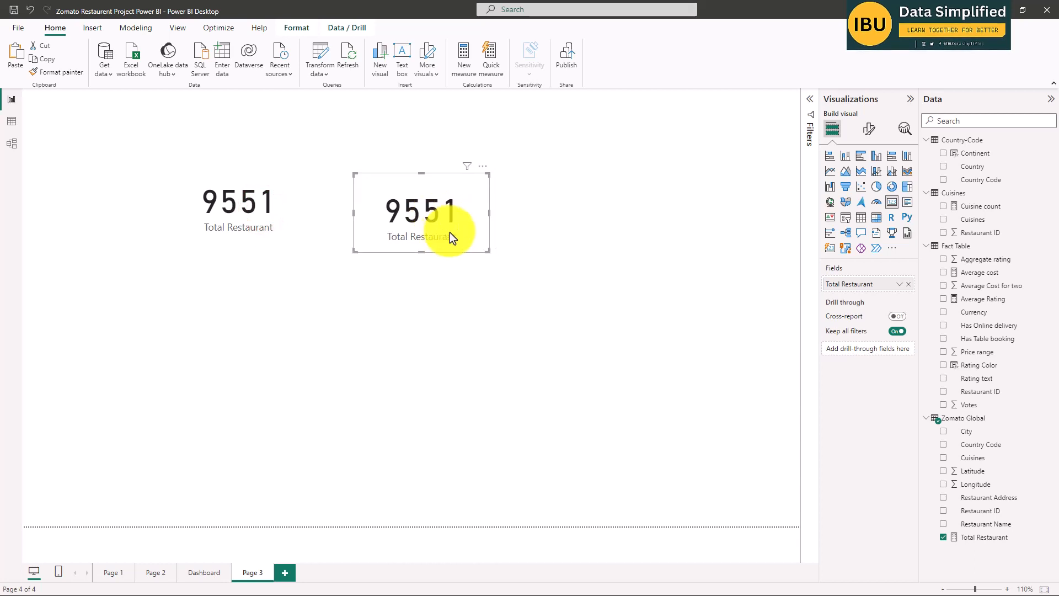
- Replace the Total Restaurant field in the duplicated card with the Average cost measure from Fact Table
click(944, 538)
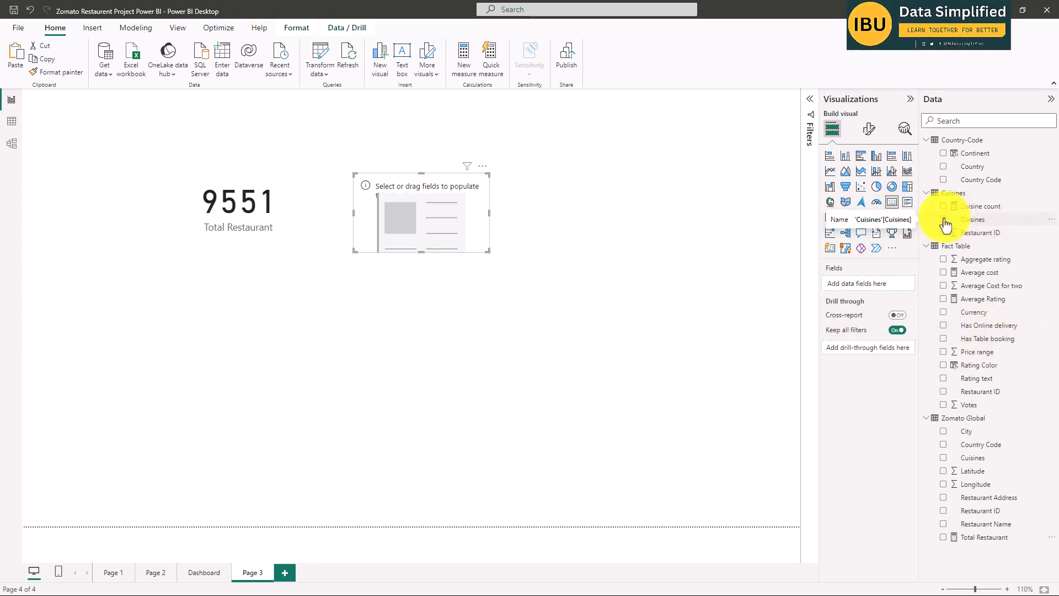
click(944, 458)
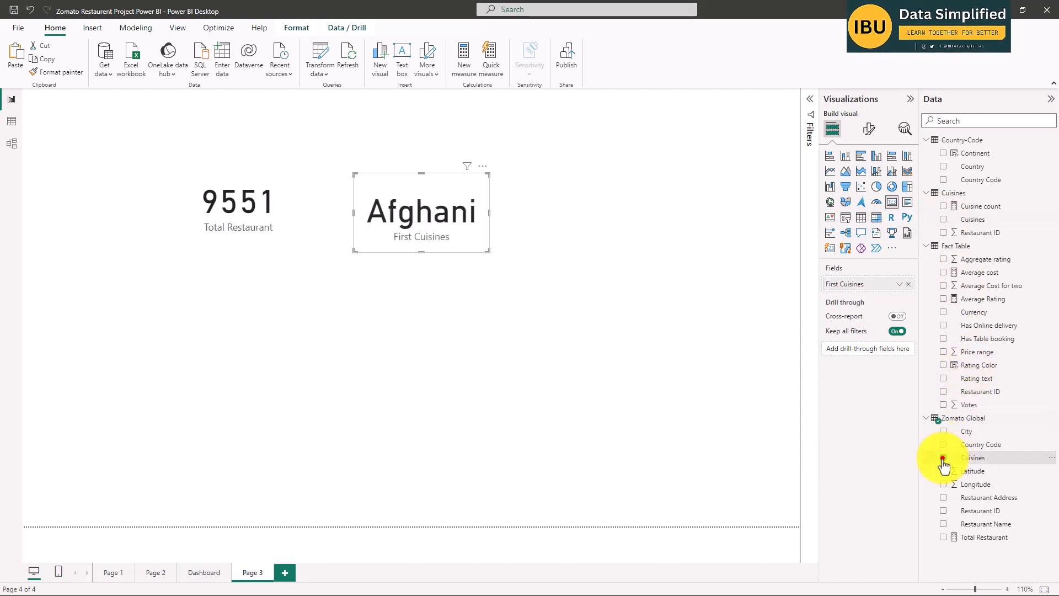
click(943, 459)
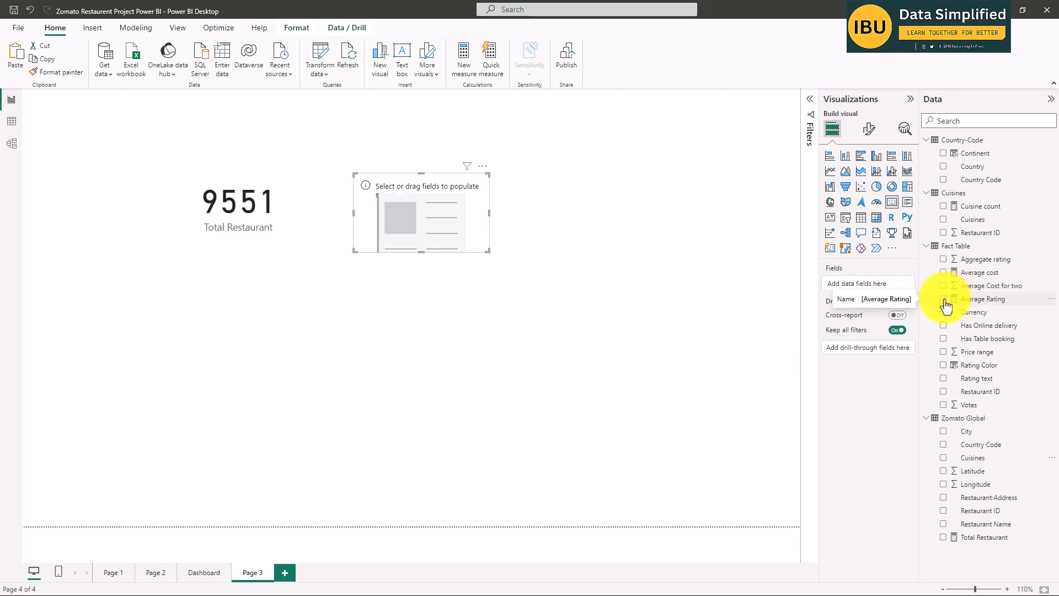
click(944, 272)
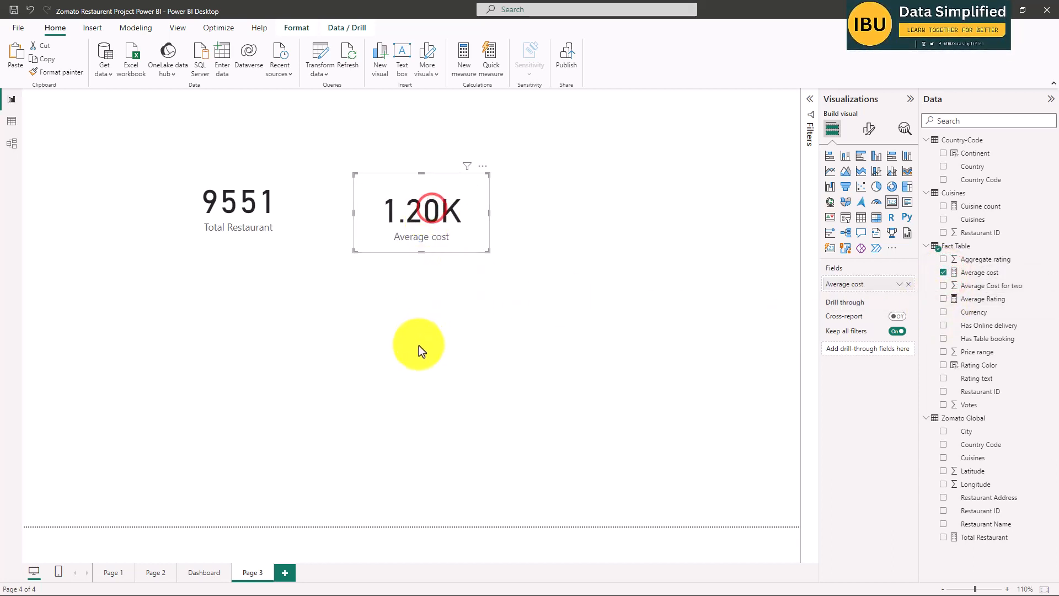
click(528, 300)
click(482, 329)
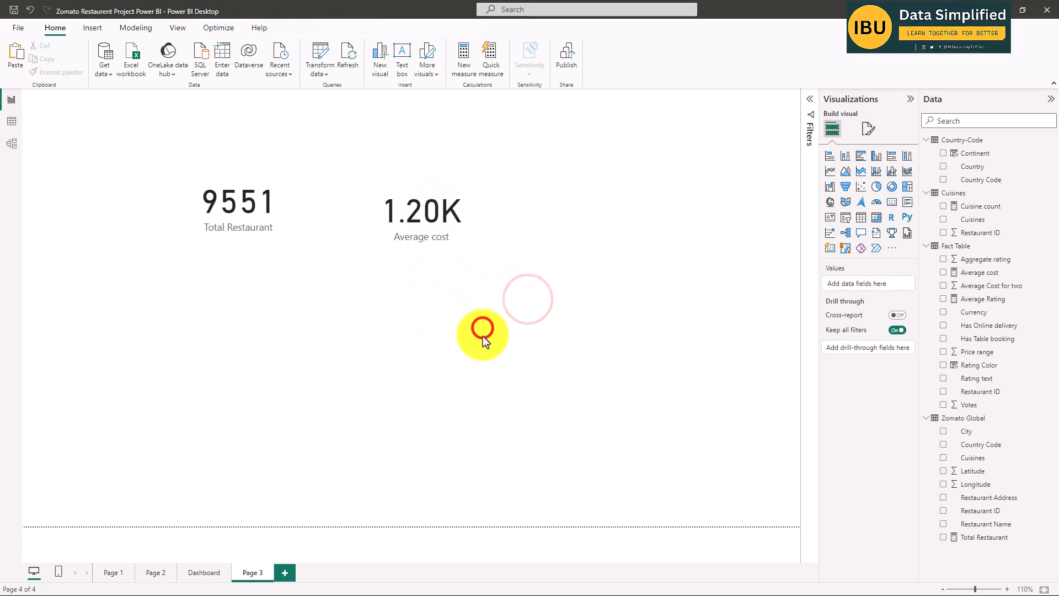
- Paste another copy of the Total Restaurant card and align it directly below the Average cost card
key(Tab)
key(ctrl+c)
key(ctrl+v)
drag(236, 220, 395, 339)
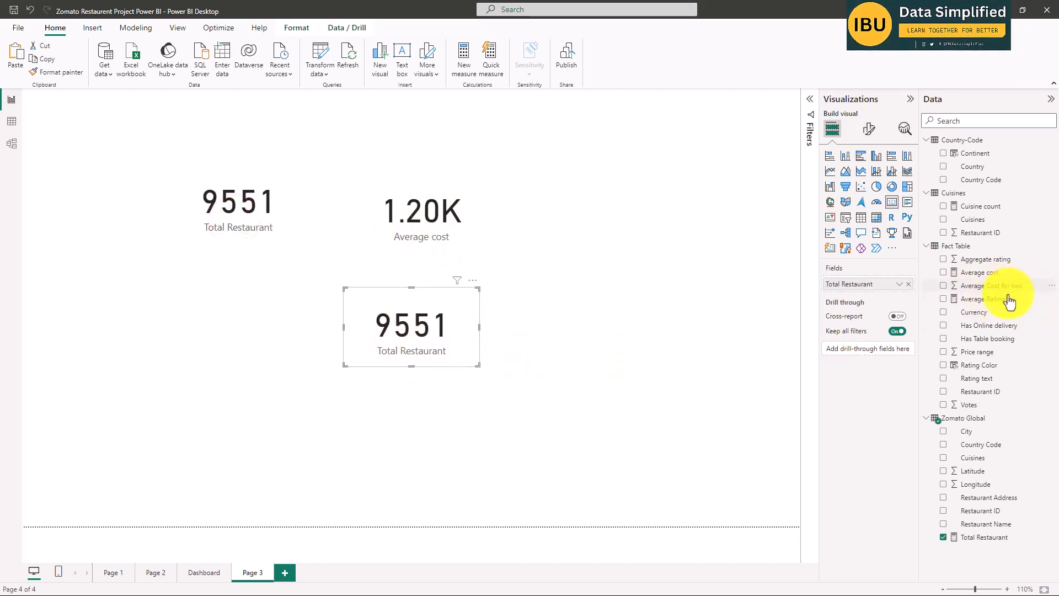
click(944, 299)
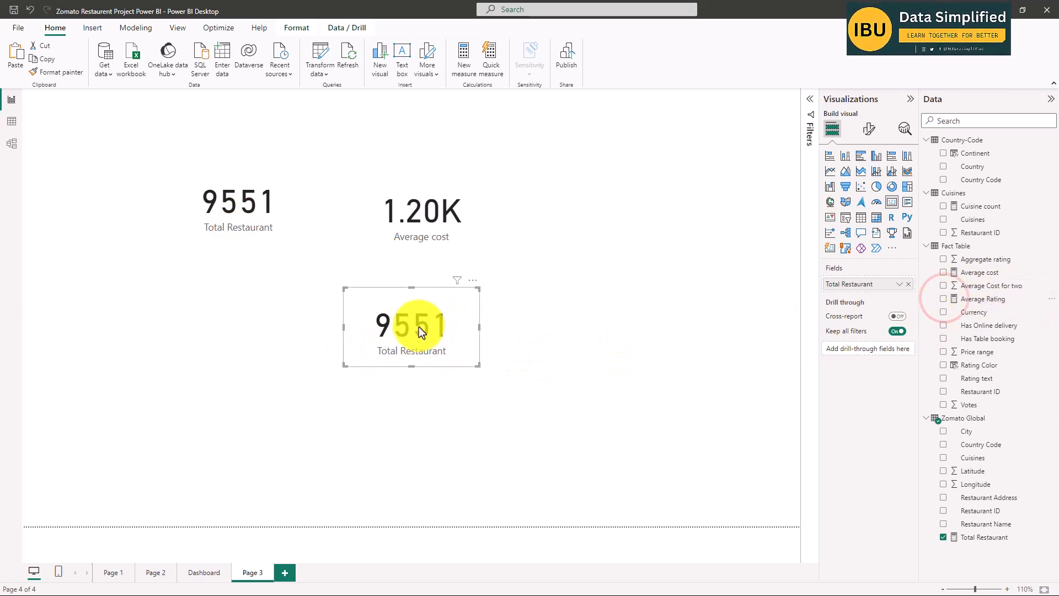
mouse_move(419, 326)
mouse_down()
mouse_move(421, 309)
mouse_move(429, 315)
mouse_up()
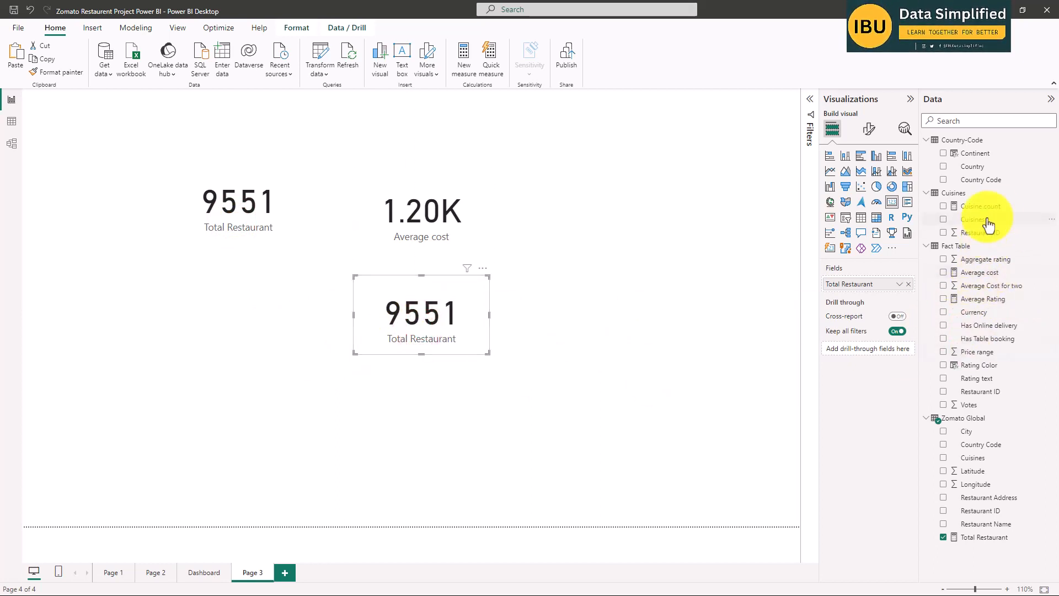
click(591, 277)
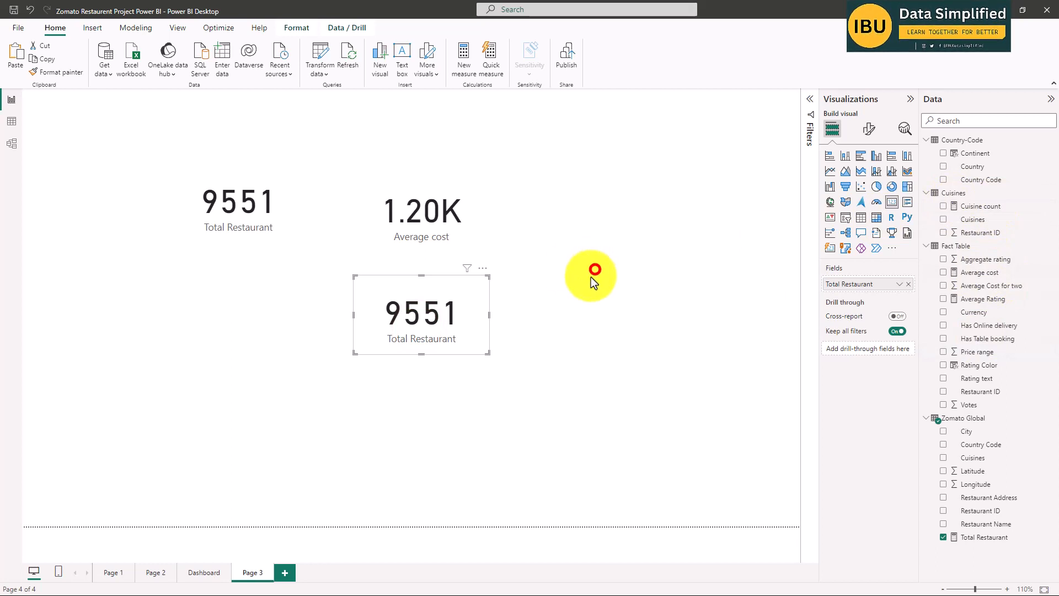
key(ctrl+v)
drag(251, 220, 265, 329)
click(292, 319)
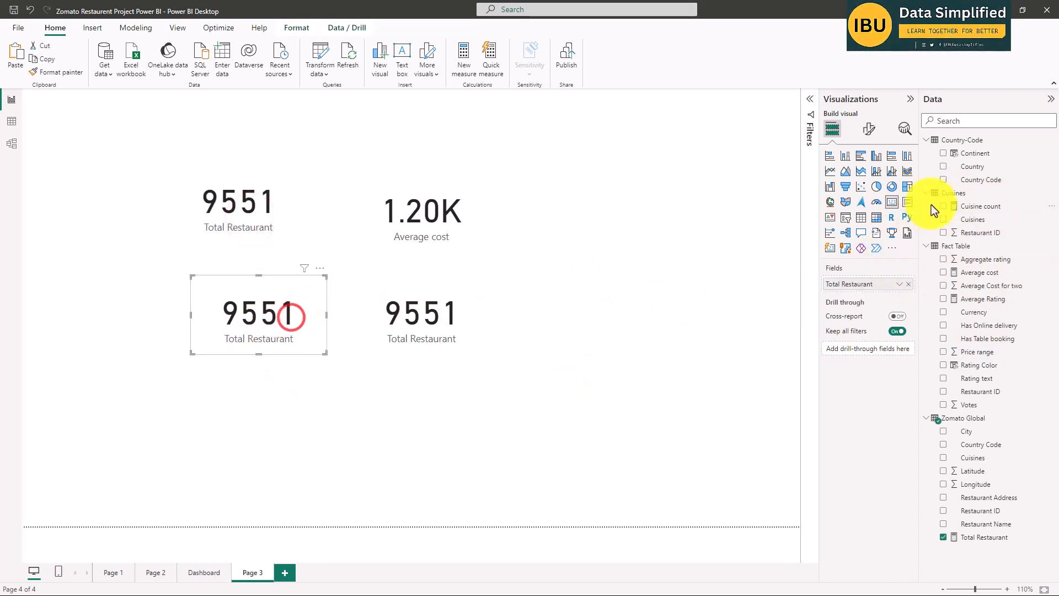
click(286, 320)
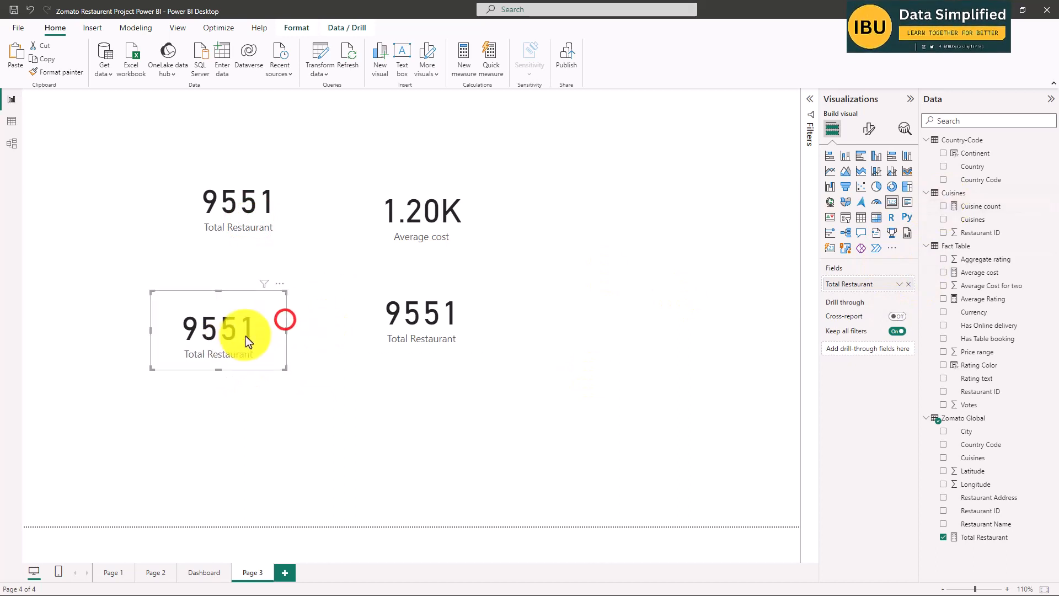
key(Delete)
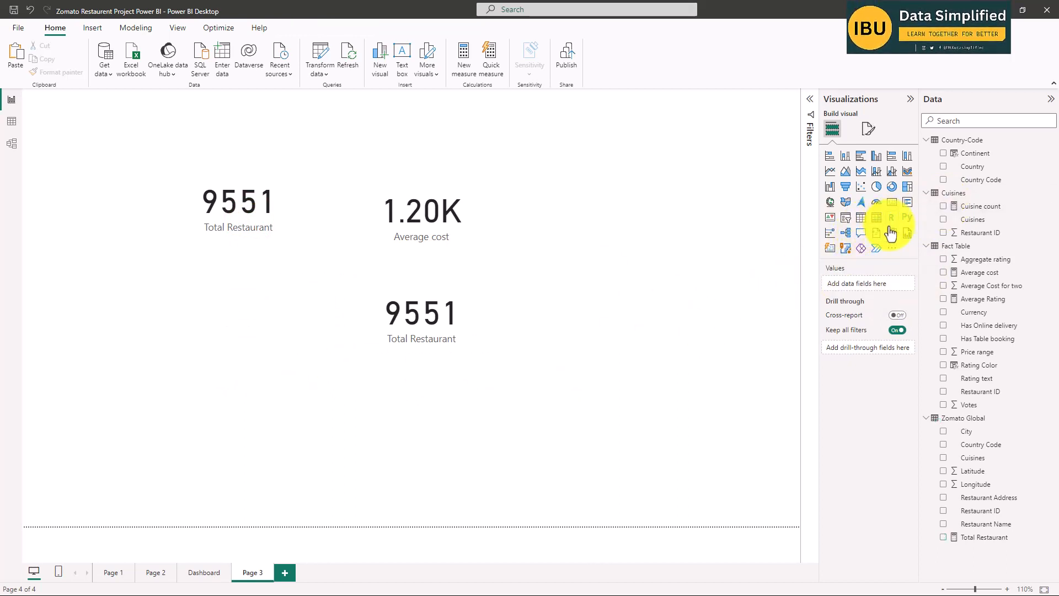
- Add a Card visual showing Cuisine count from the Cuisines table and shrink it to a compact rectangle below the first card
click(892, 203)
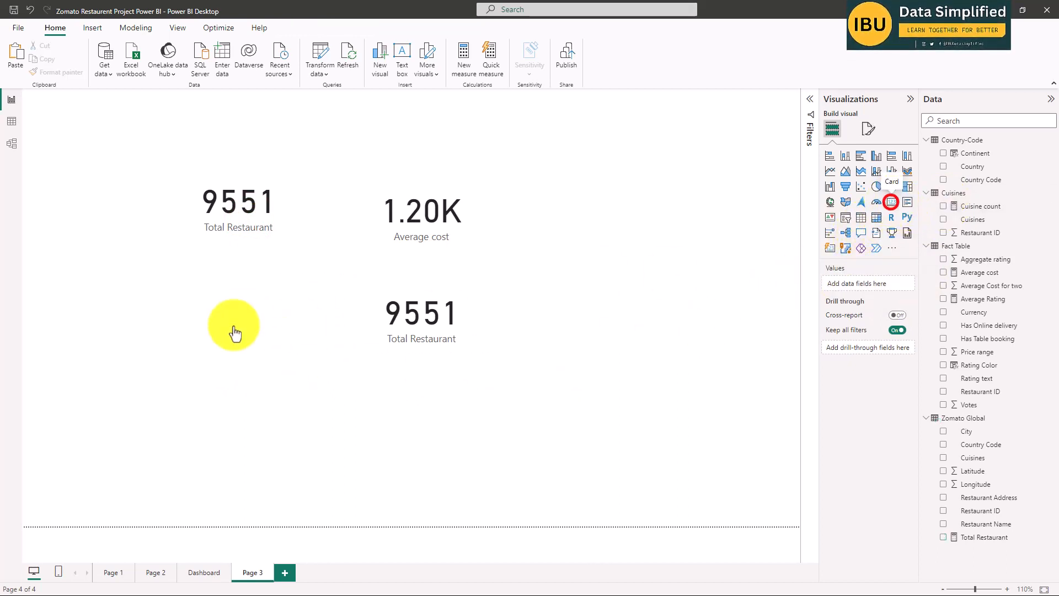
drag(208, 389, 236, 329)
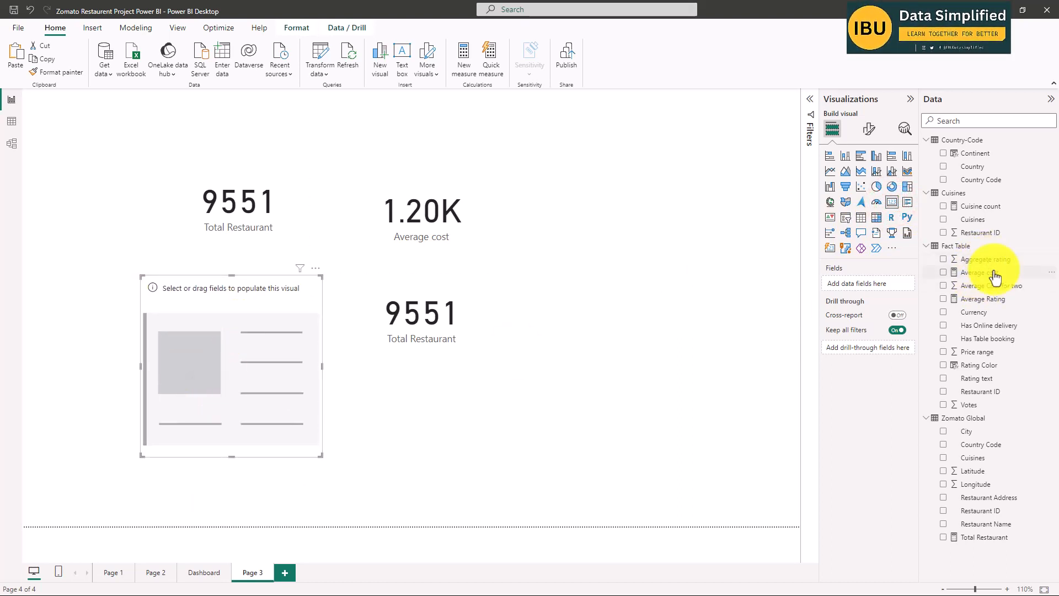
click(943, 206)
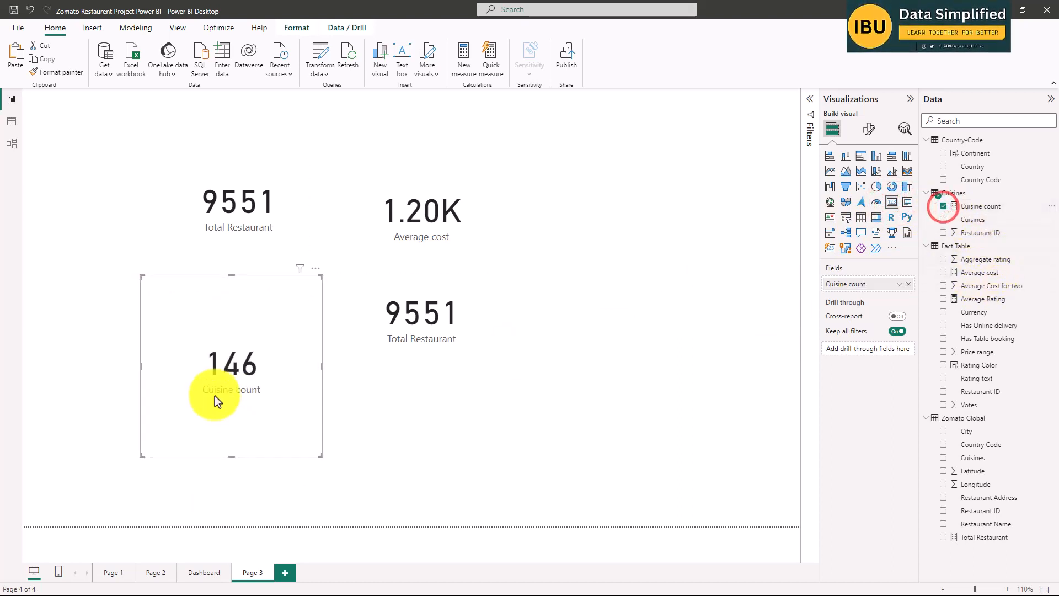
mouse_move(141, 277)
mouse_down()
mouse_move(173, 385)
mouse_move(193, 381)
mouse_move(142, 297)
mouse_up()
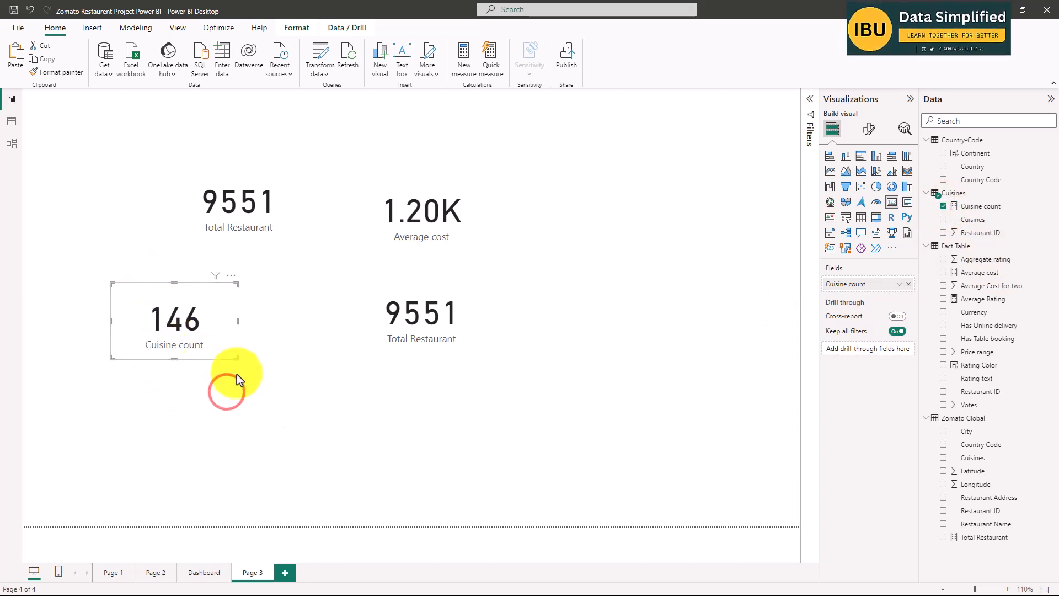
- Move the first Total Restaurant card and the Cuisine count card closer to the page's left edge, one above the other
scroll(315, 411, down, 1)
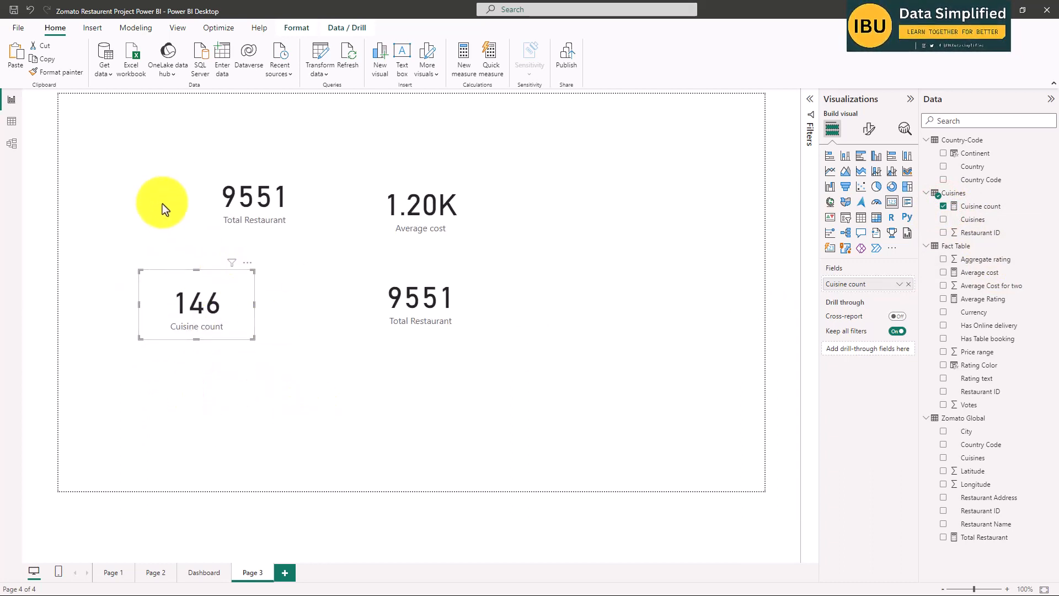
drag(168, 290, 128, 292)
drag(247, 206, 97, 190)
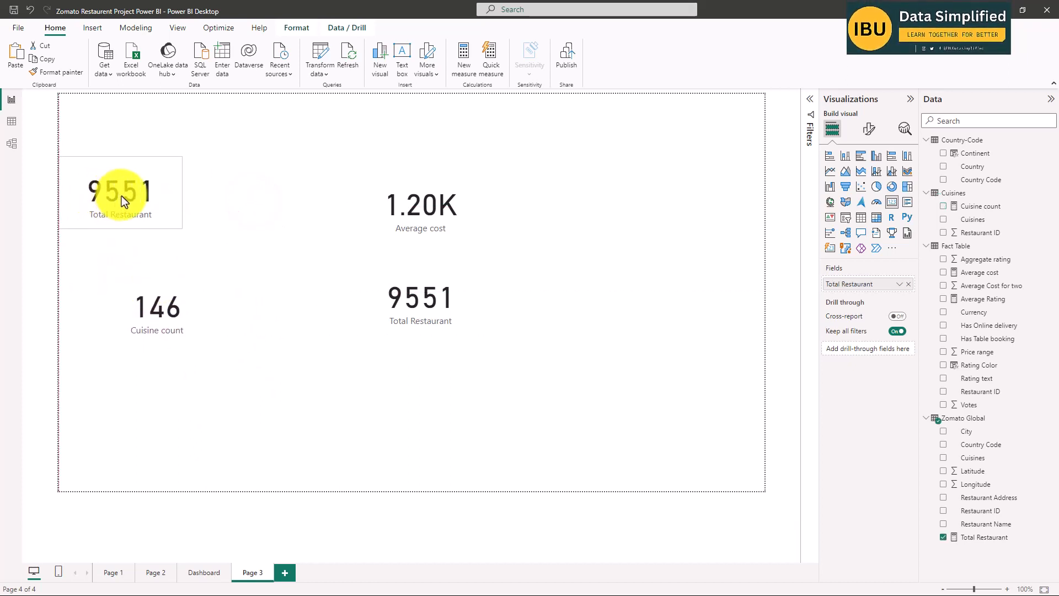
drag(130, 283, 122, 287)
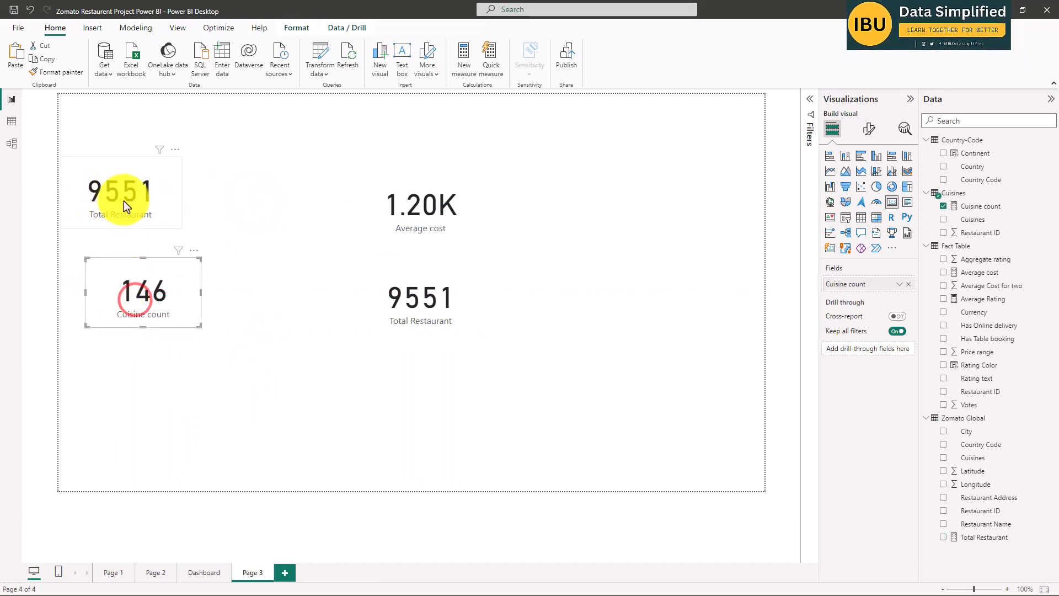
drag(121, 197, 183, 197)
click(217, 185)
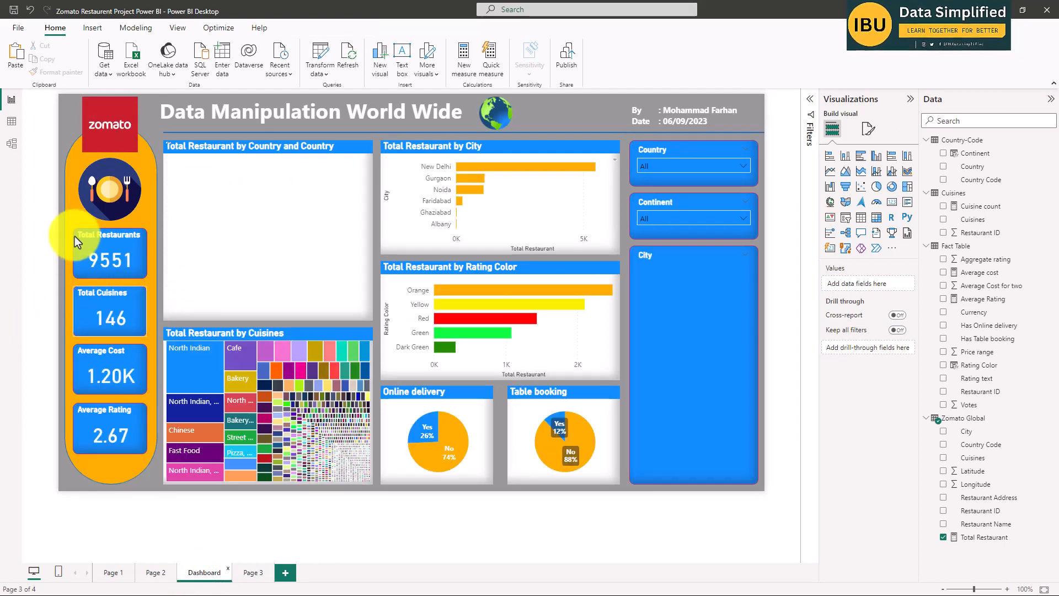
- Inspect the Total Restaurants card on the Dashboard page as a styling reference and return to Page 3
scroll(64, 257, up, 2)
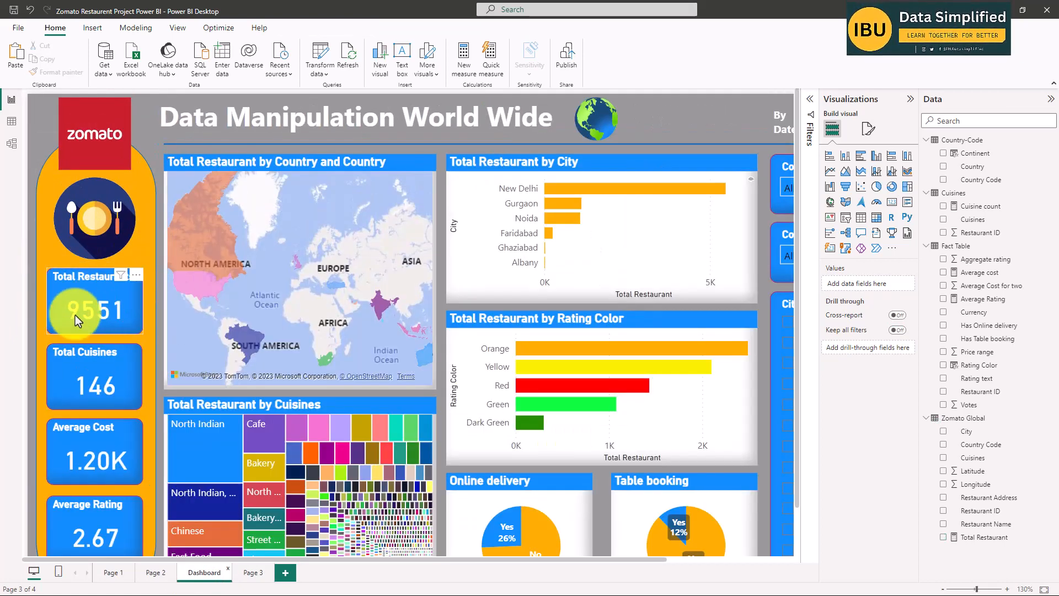
click(51, 294)
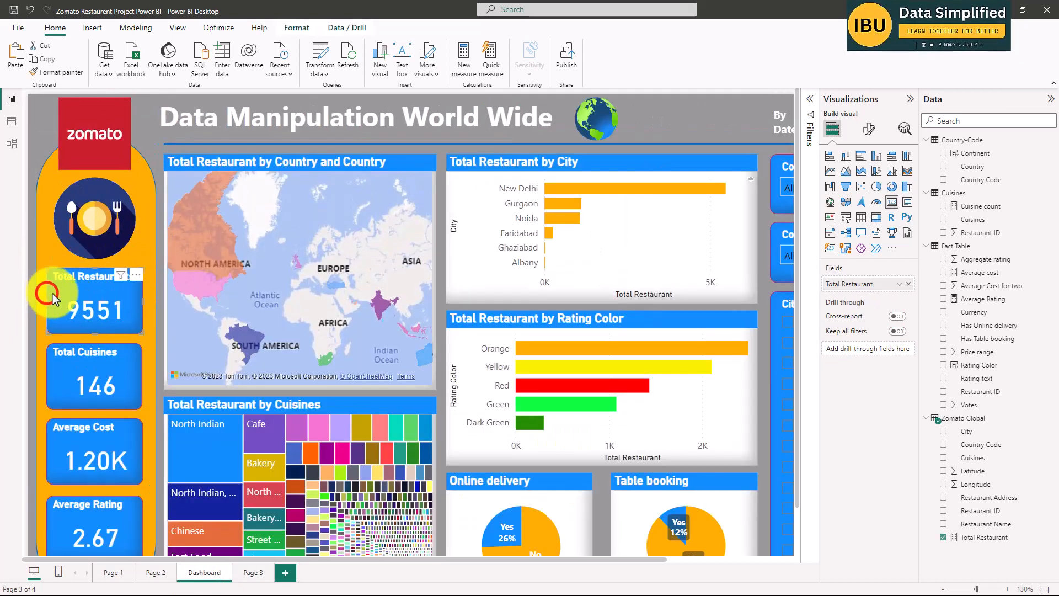
click(246, 573)
- Set the callout value color of the Total Restaurant card above Cuisine count to the orange theme color
click(183, 207)
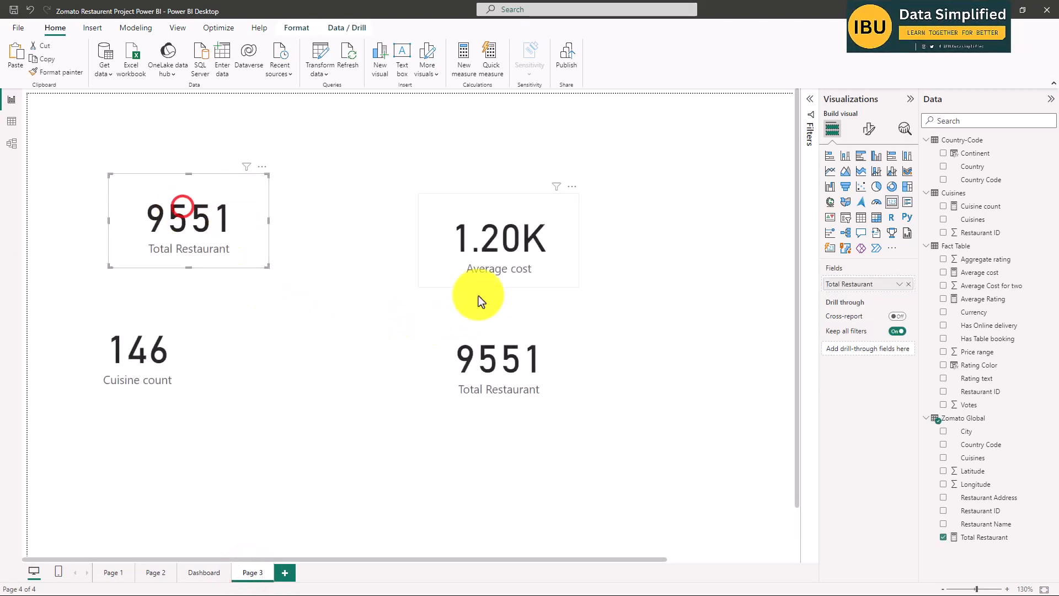
click(869, 129)
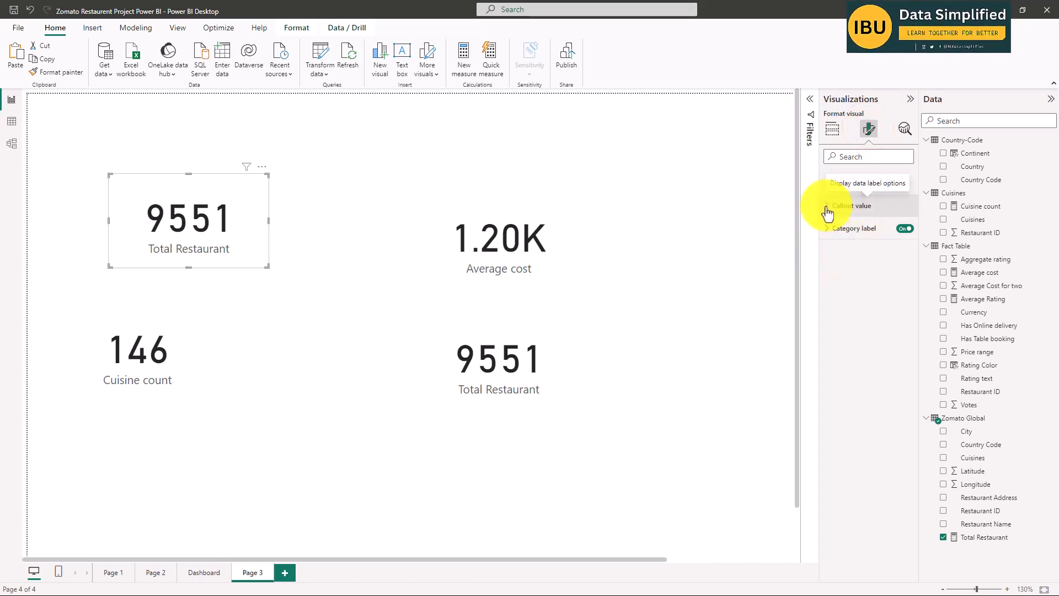
click(824, 205)
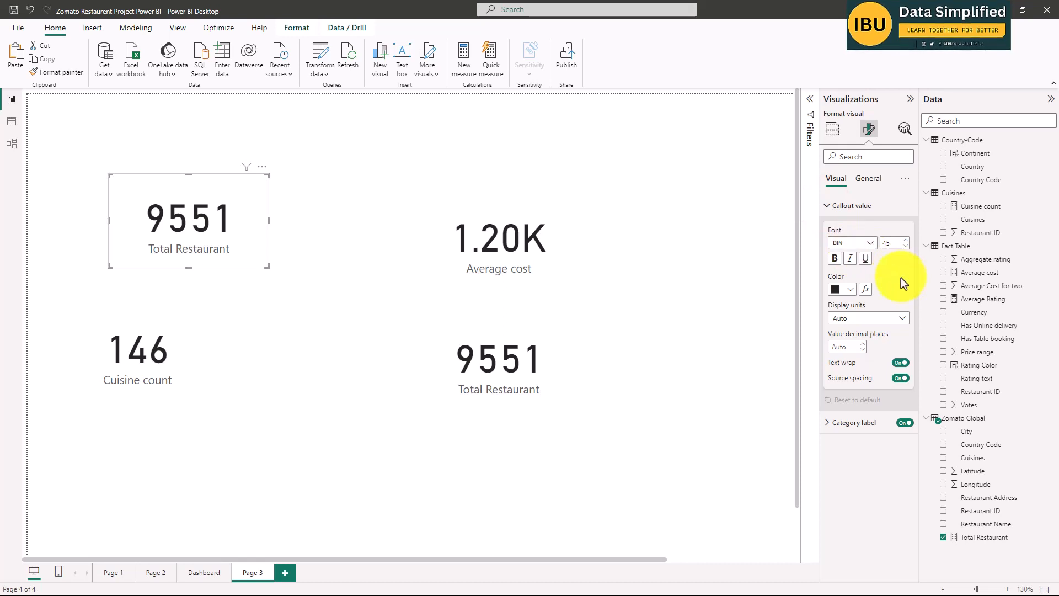
click(849, 293)
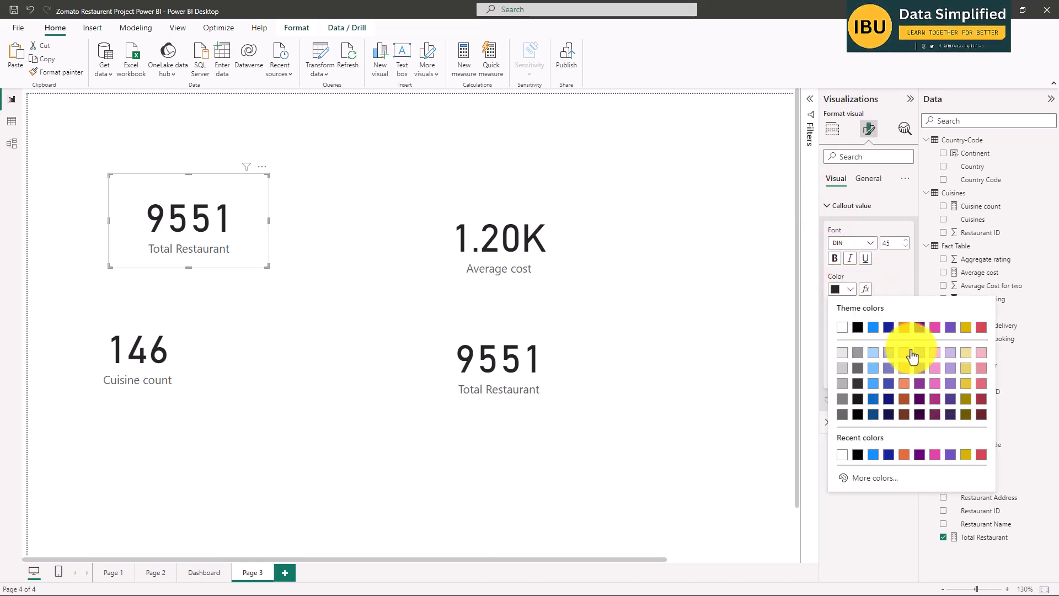
click(904, 327)
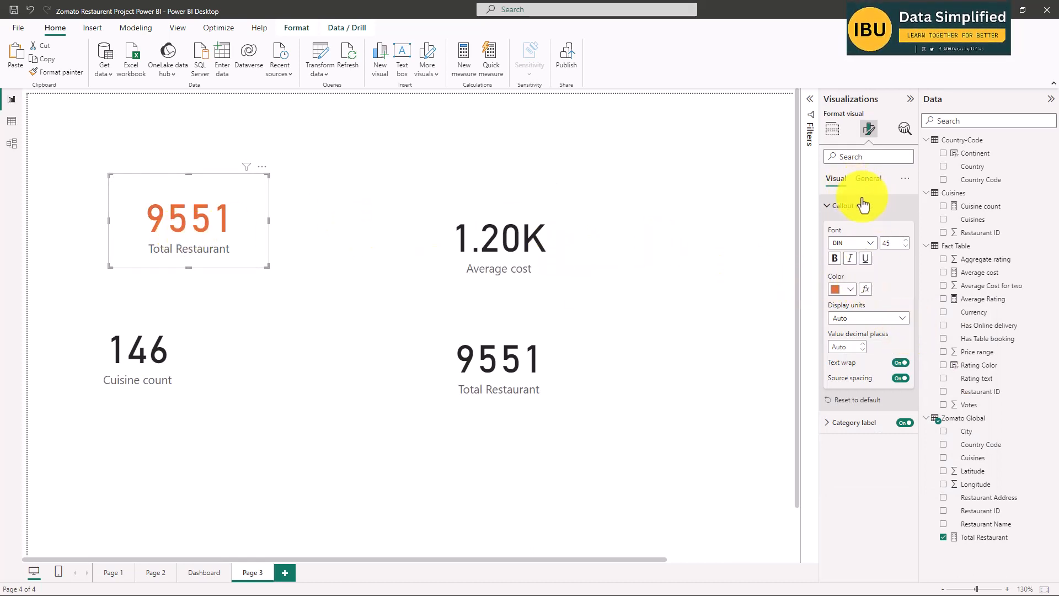
- Set the background color effect of the selected Total Restaurant card to the bright blue theme color
click(870, 182)
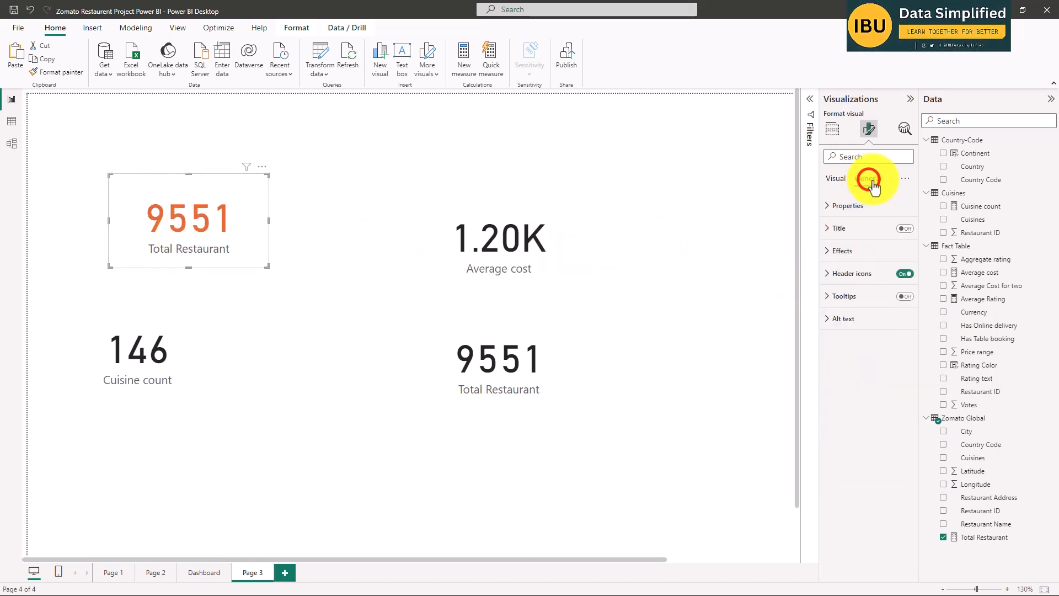
click(832, 252)
click(844, 305)
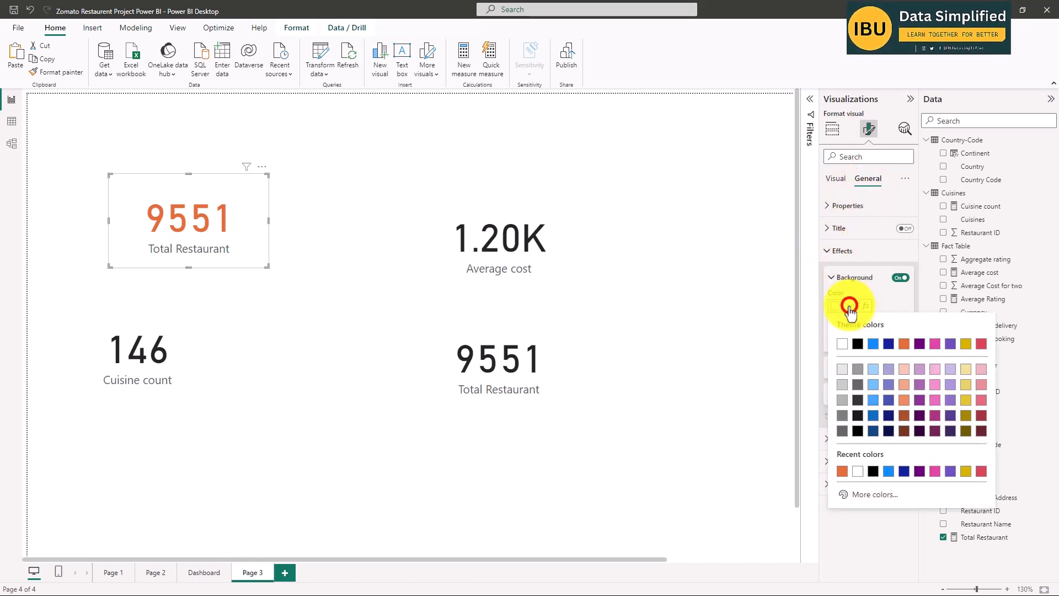
click(873, 344)
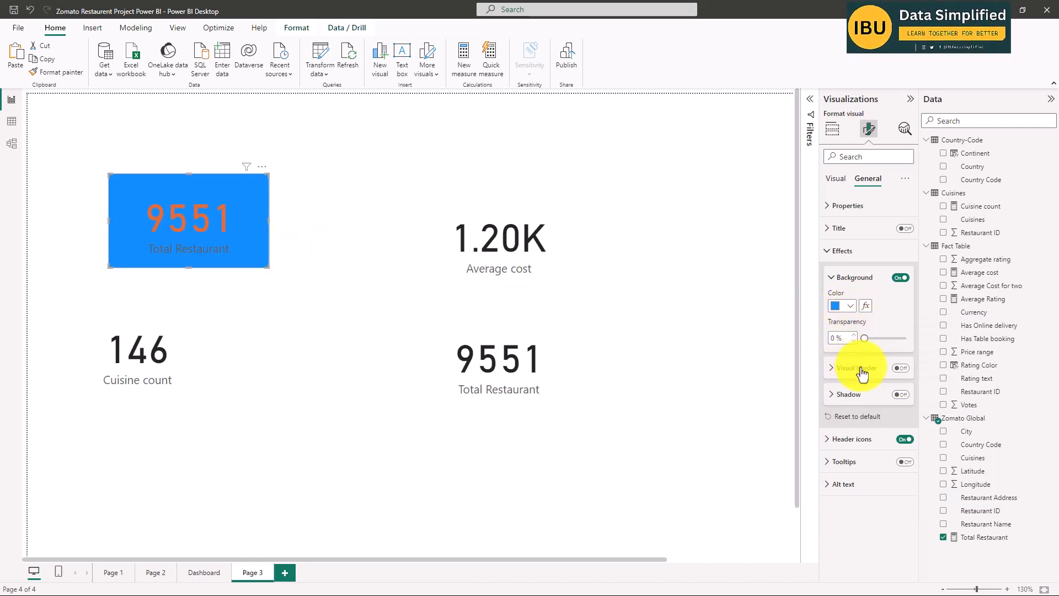
- Turn on the shadow for the blue Total Restaurant card, color it orange, and deselect the card
click(901, 393)
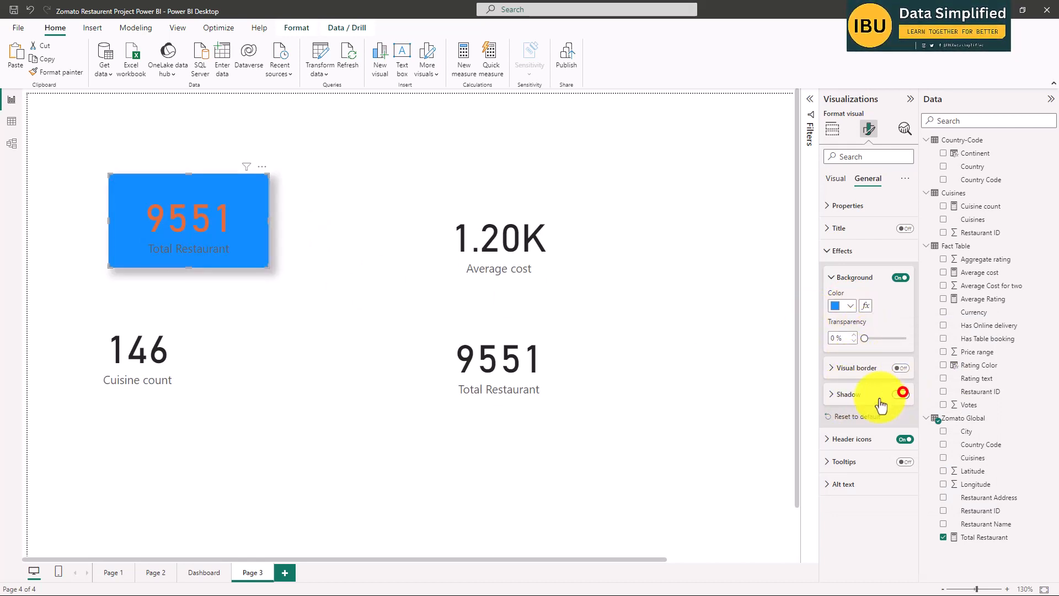
click(843, 395)
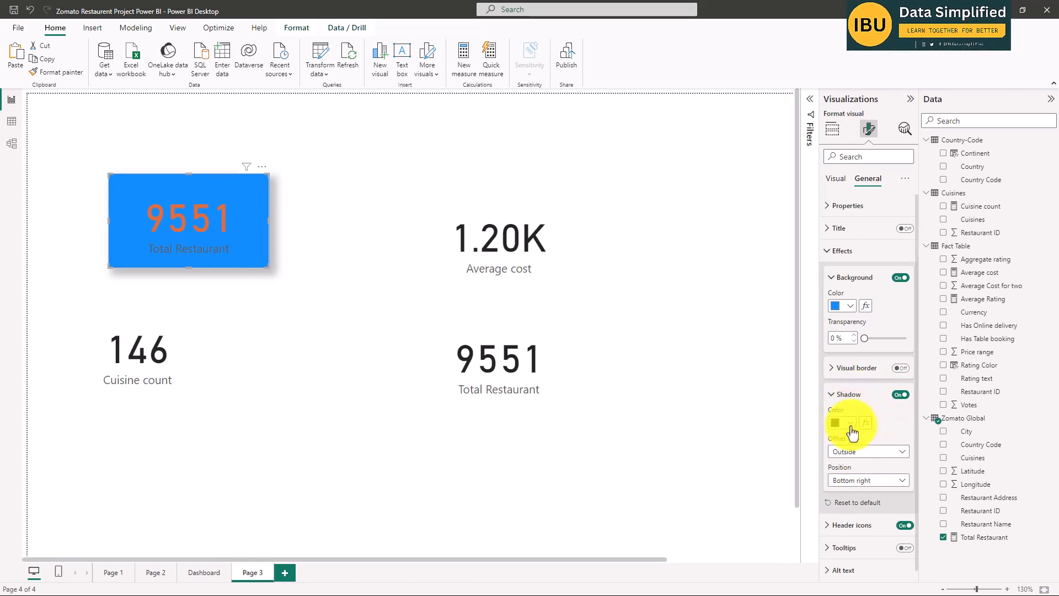
click(850, 423)
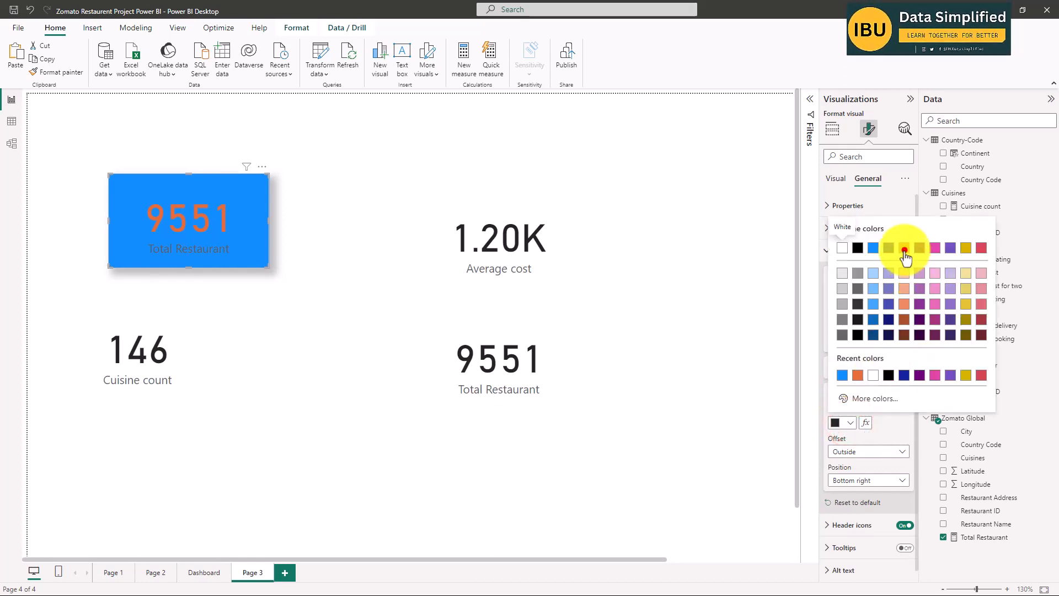
click(903, 247)
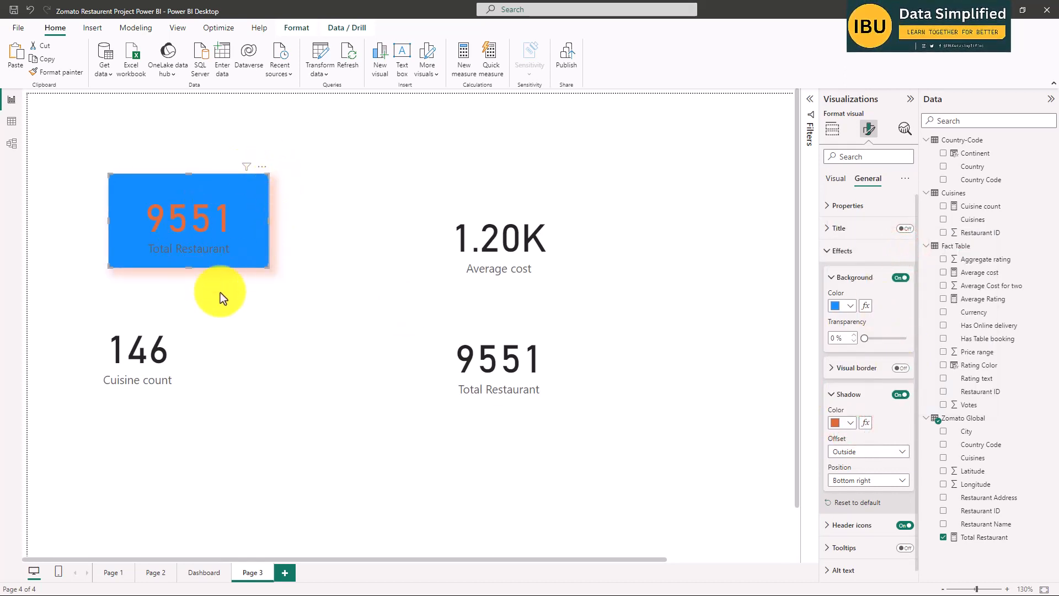
click(279, 355)
click(318, 337)
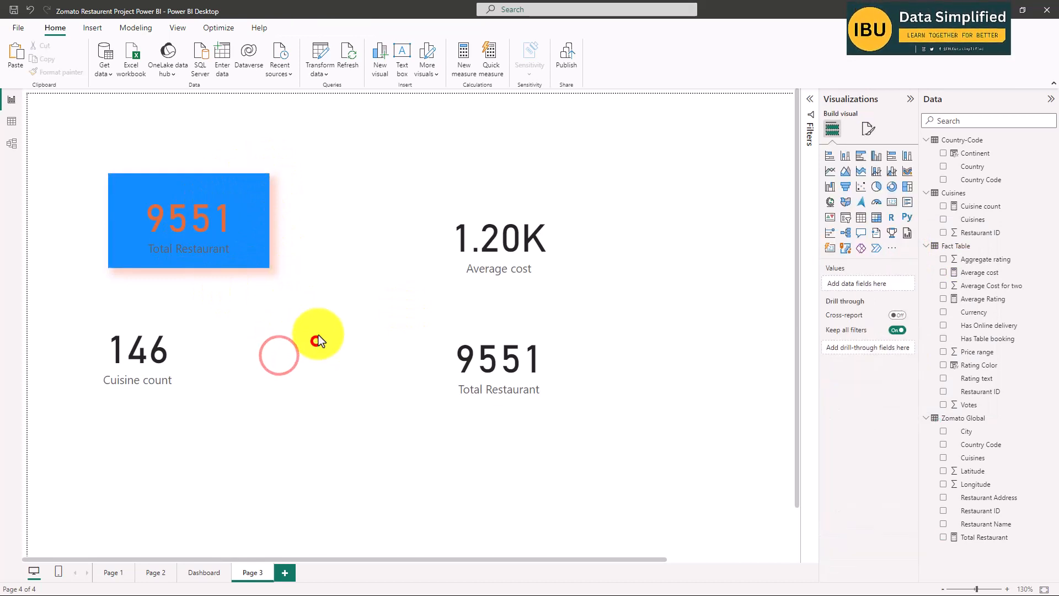
- Turn on the visual border for the blue Total Restaurant card and color it with the orange theme color
click(226, 223)
click(869, 129)
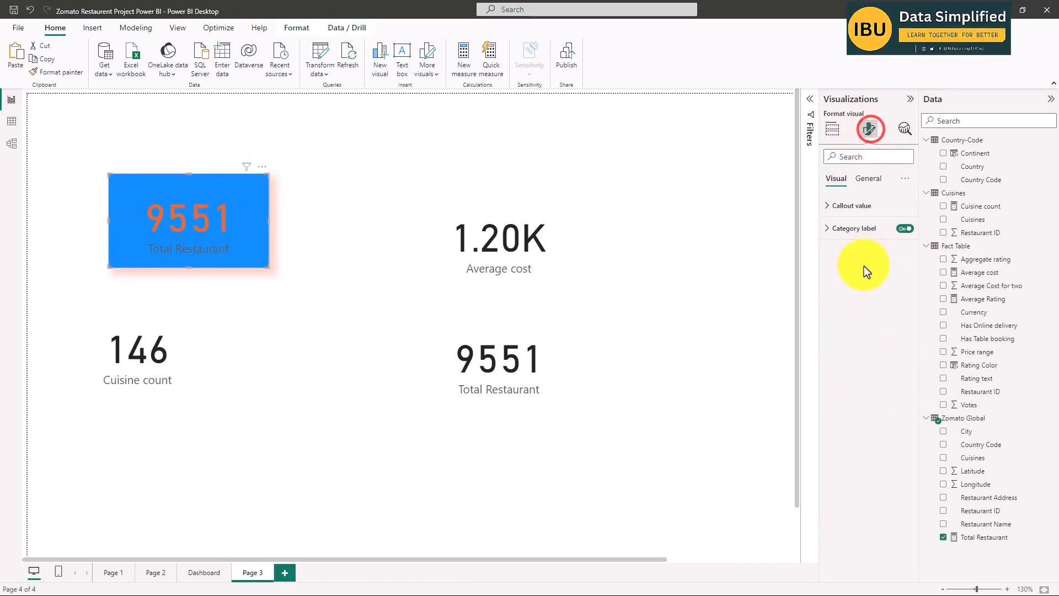
click(869, 178)
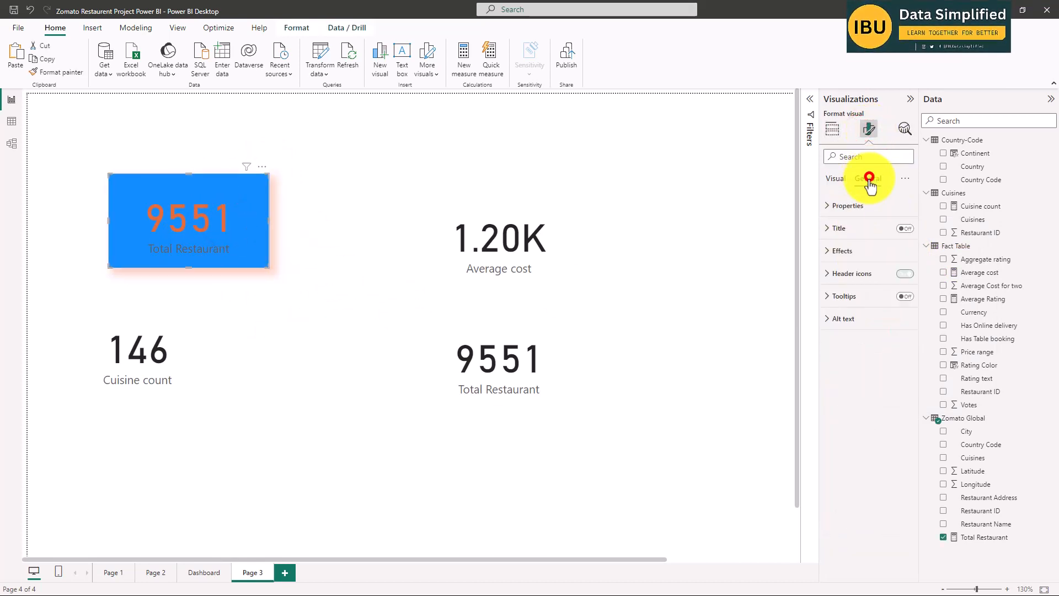
click(830, 252)
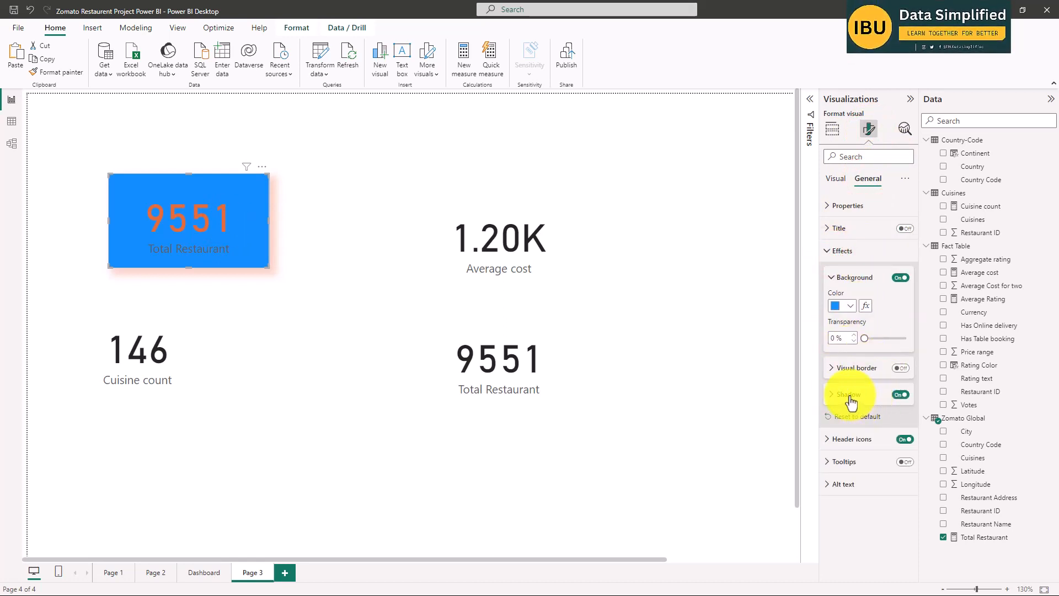
click(830, 393)
click(830, 366)
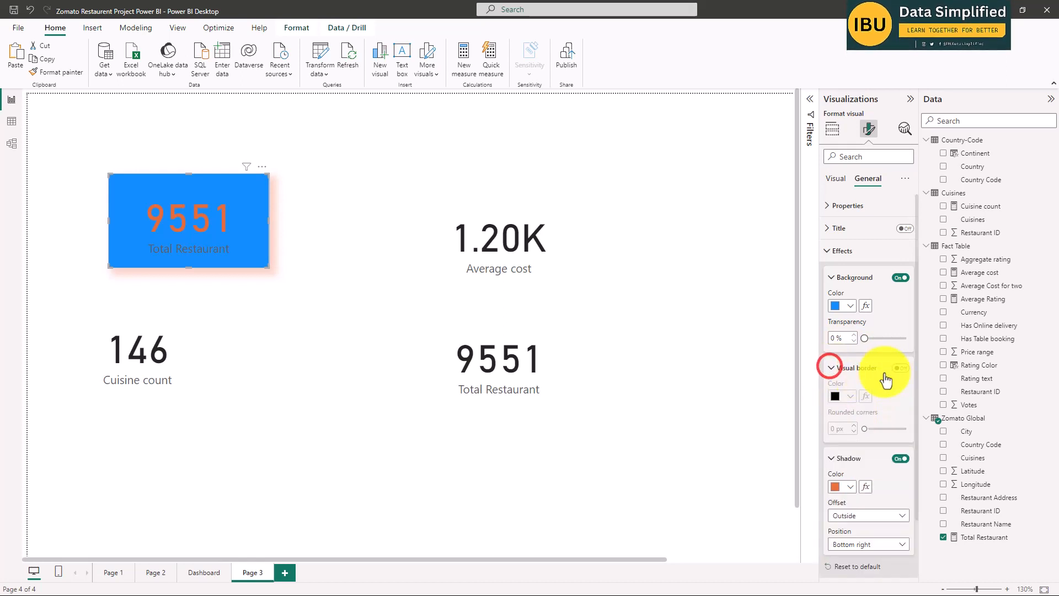
click(901, 368)
click(844, 396)
click(845, 346)
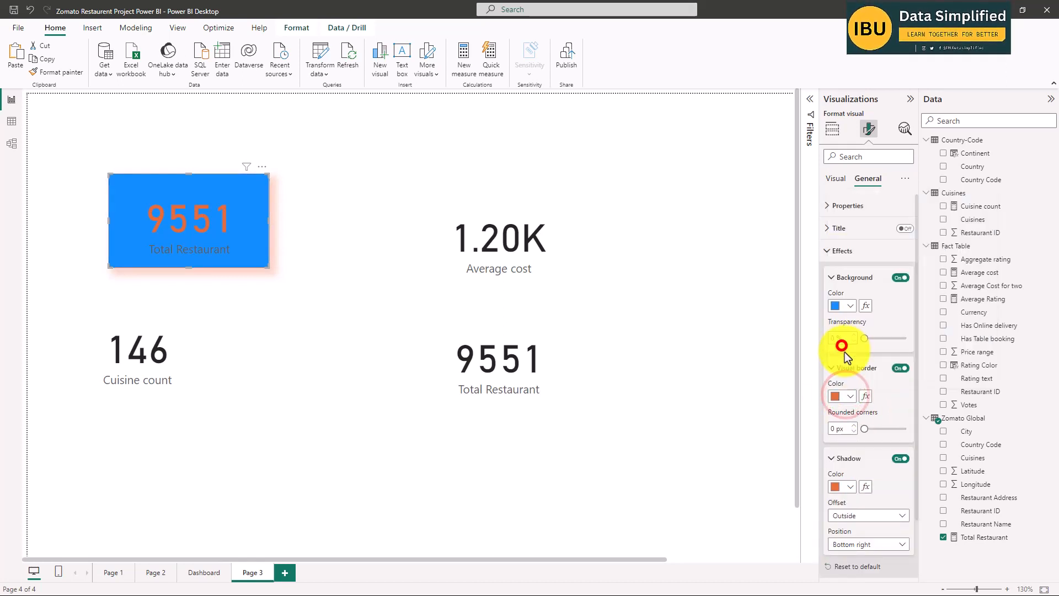
- Change the blue Total Restaurant card's shadow color to black and its offset to Inside
click(852, 483)
click(855, 312)
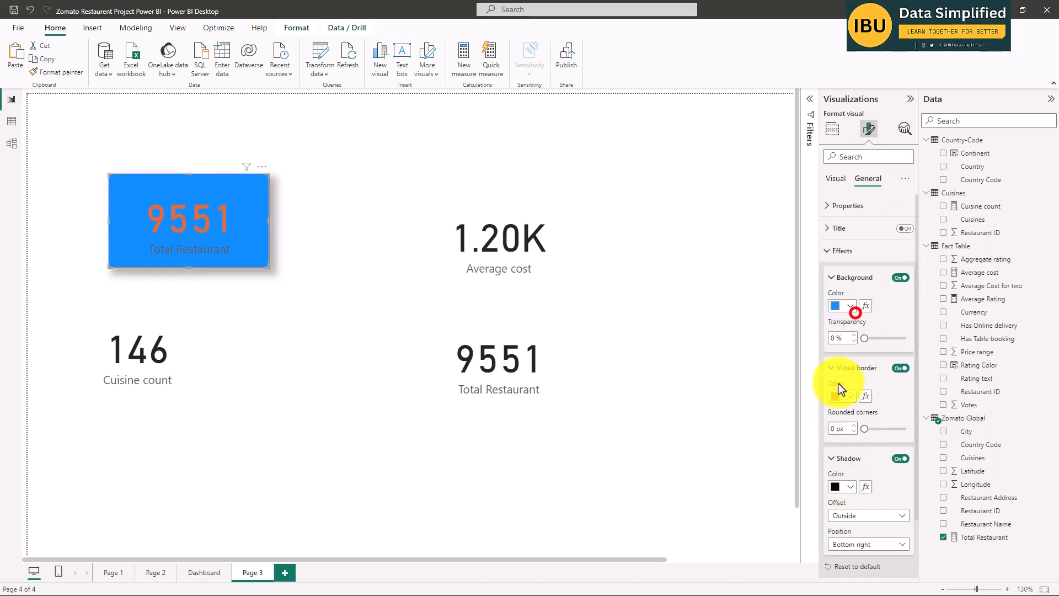
scroll(876, 405, down, 2)
click(870, 449)
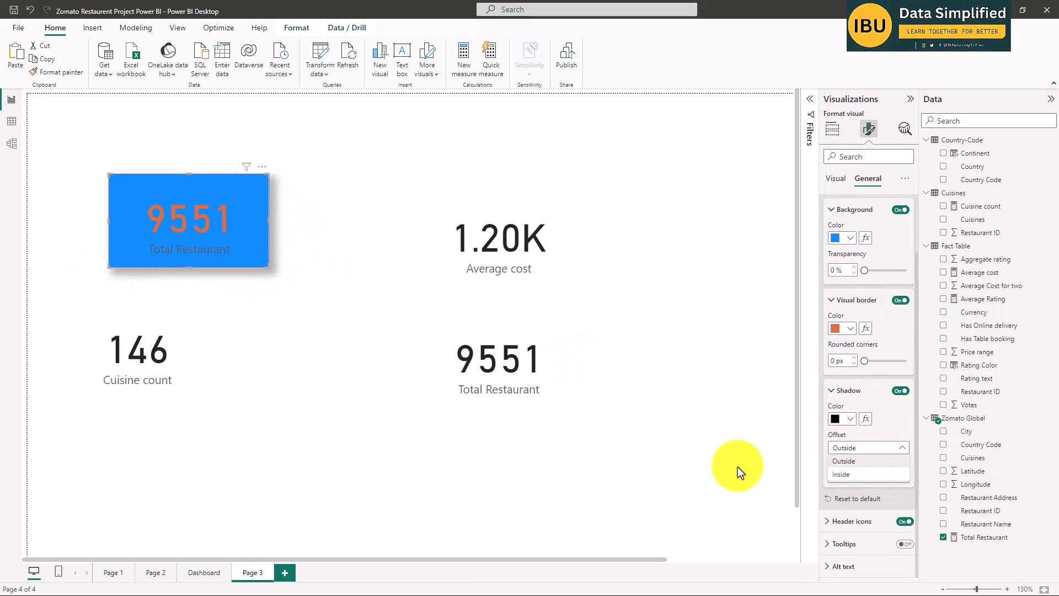
click(884, 445)
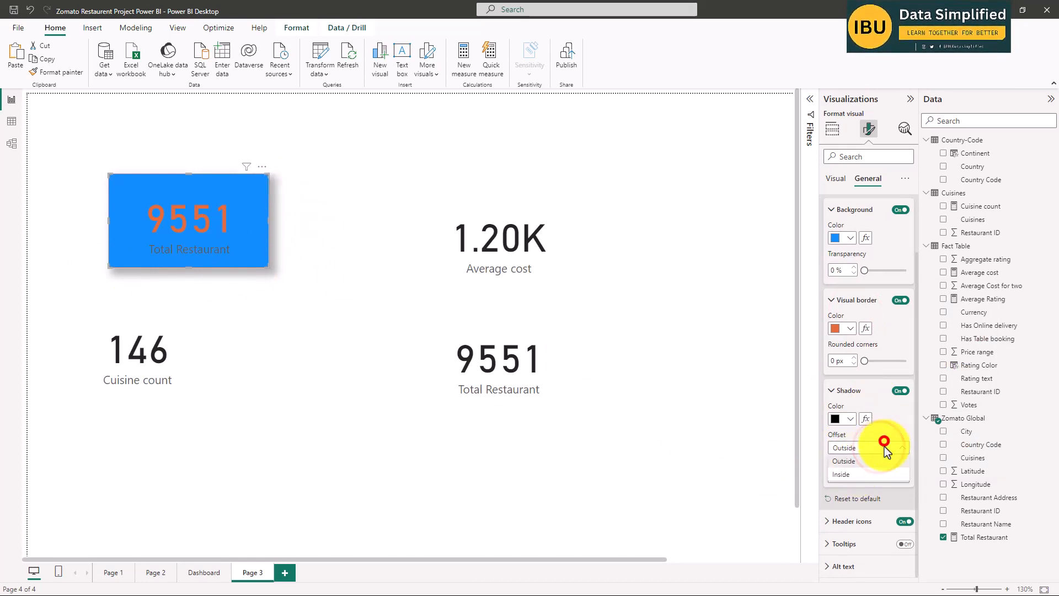
click(847, 475)
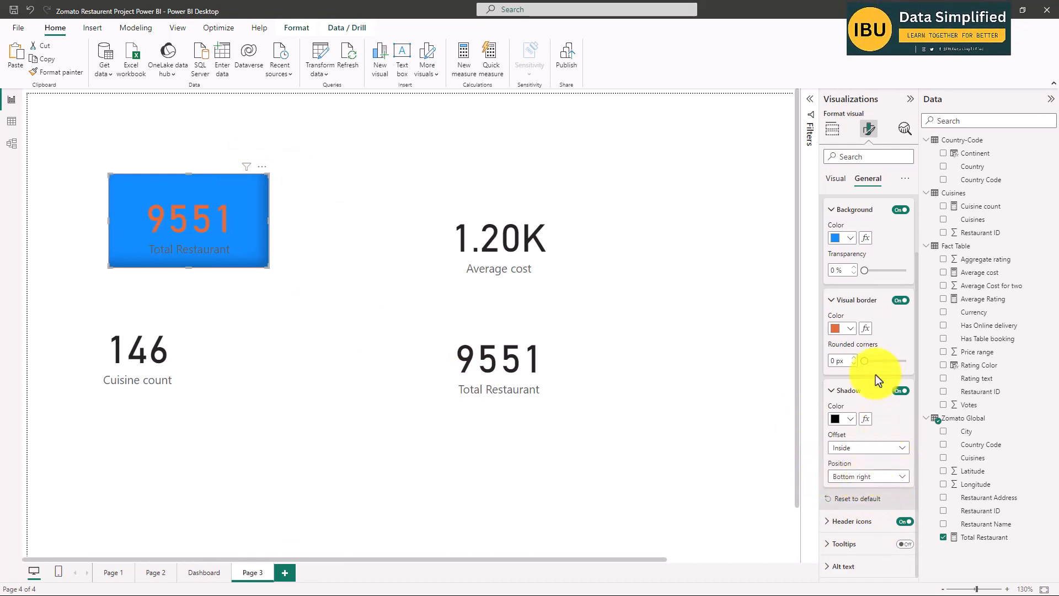
- Round the corners of the blue card's visual border to 5 px and deselect the card
click(834, 390)
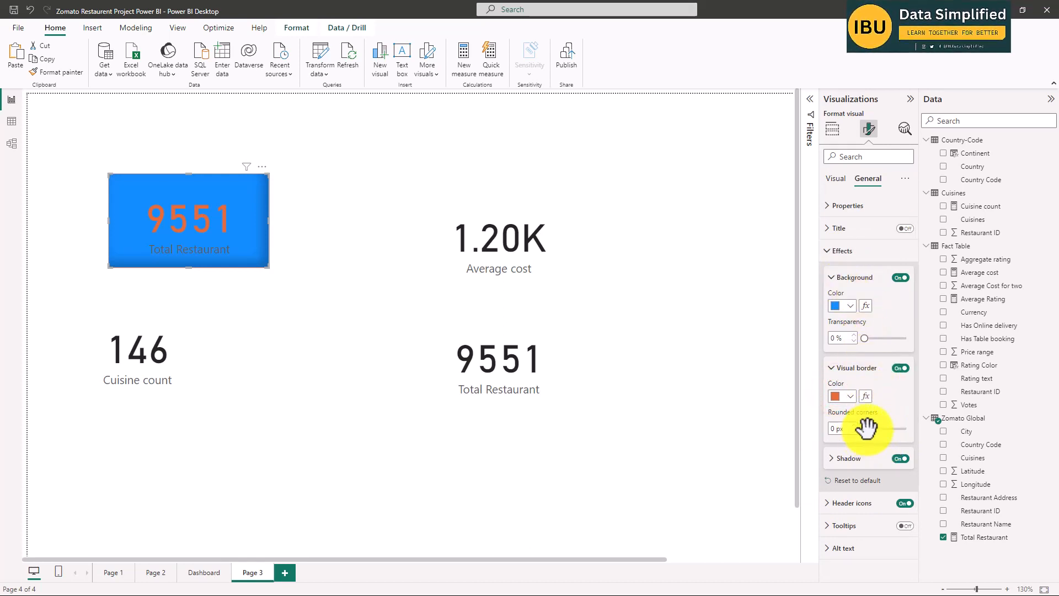
drag(864, 431, 870, 430)
click(341, 340)
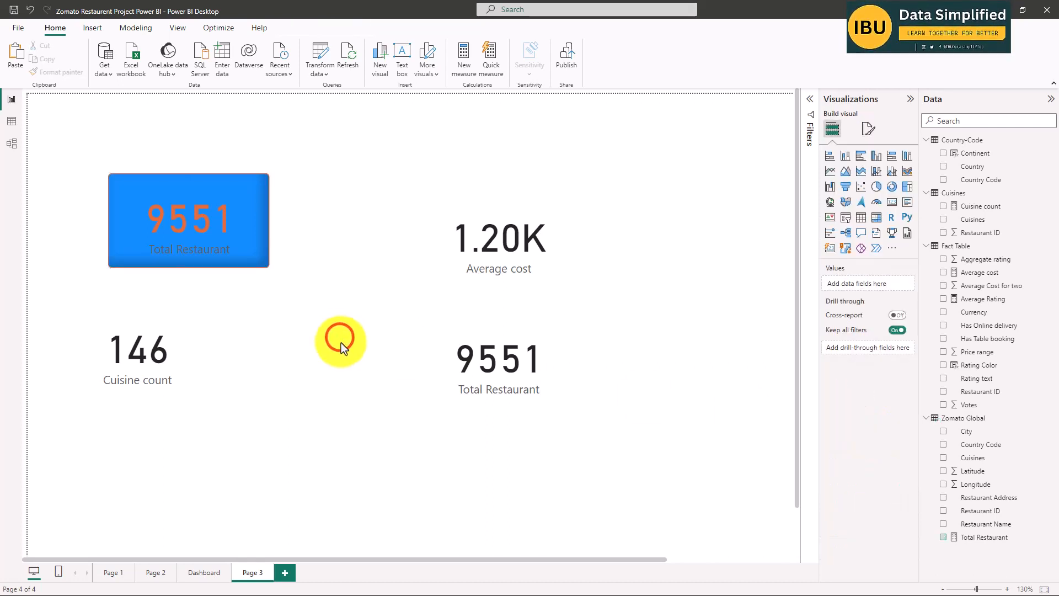
- Set the rounded corners of the blue Total Restaurant card's visual border to 10 px and deselect the card
scroll(216, 196, up, 3)
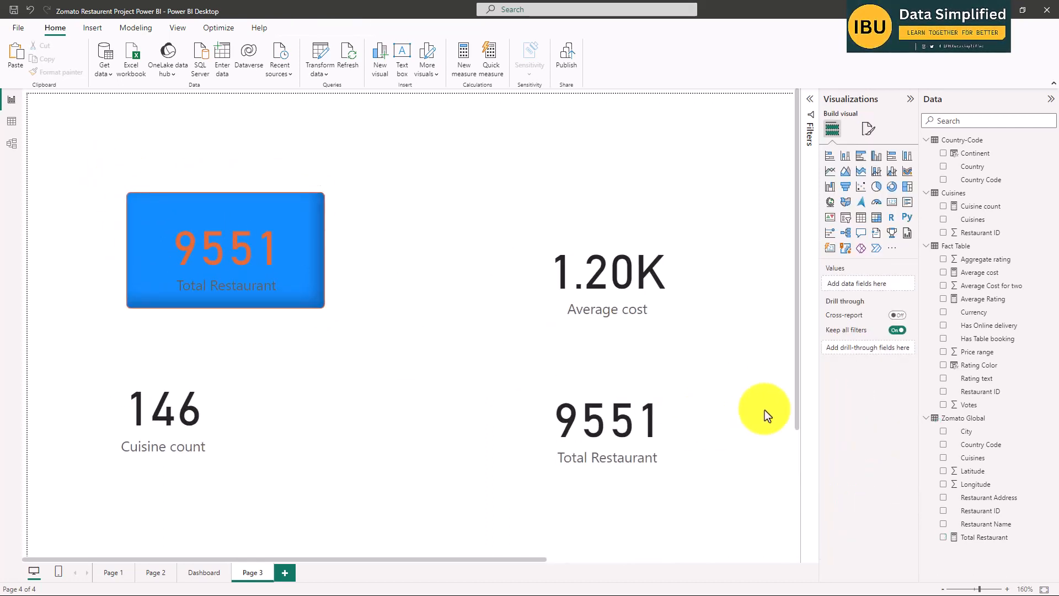
click(279, 264)
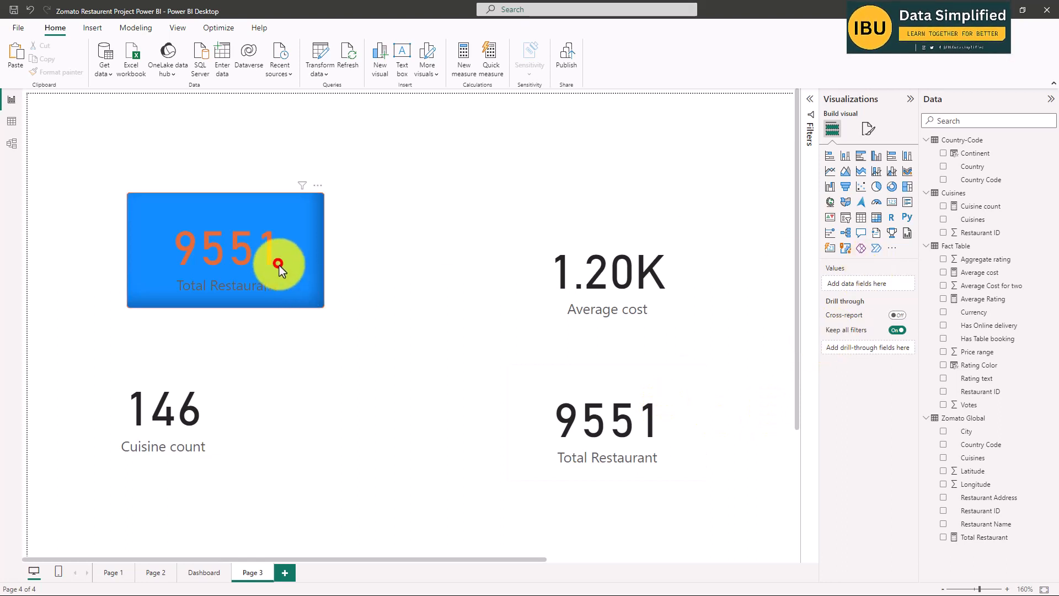
click(869, 130)
click(867, 179)
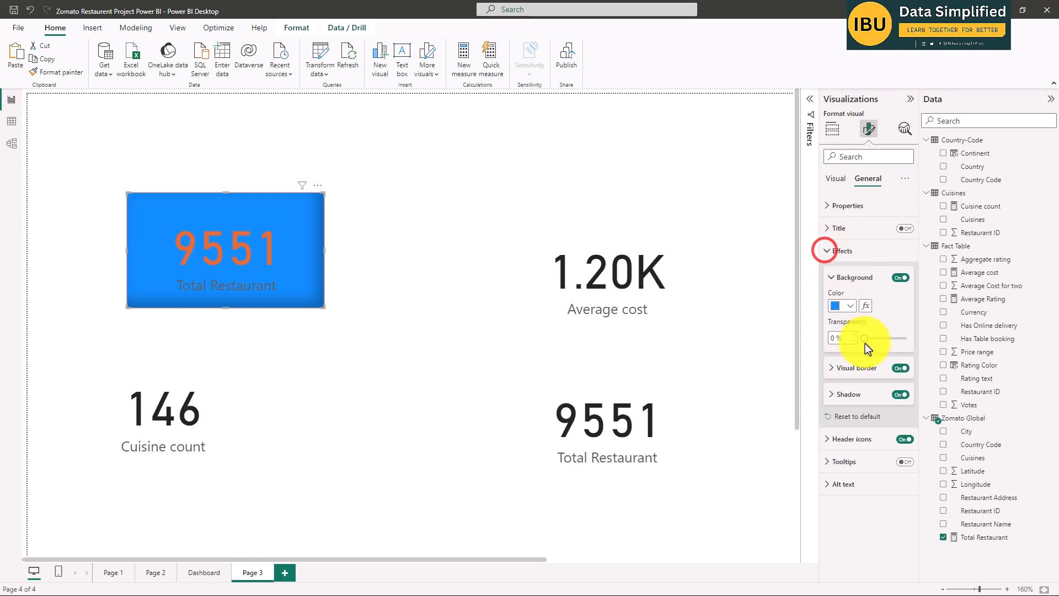
click(832, 367)
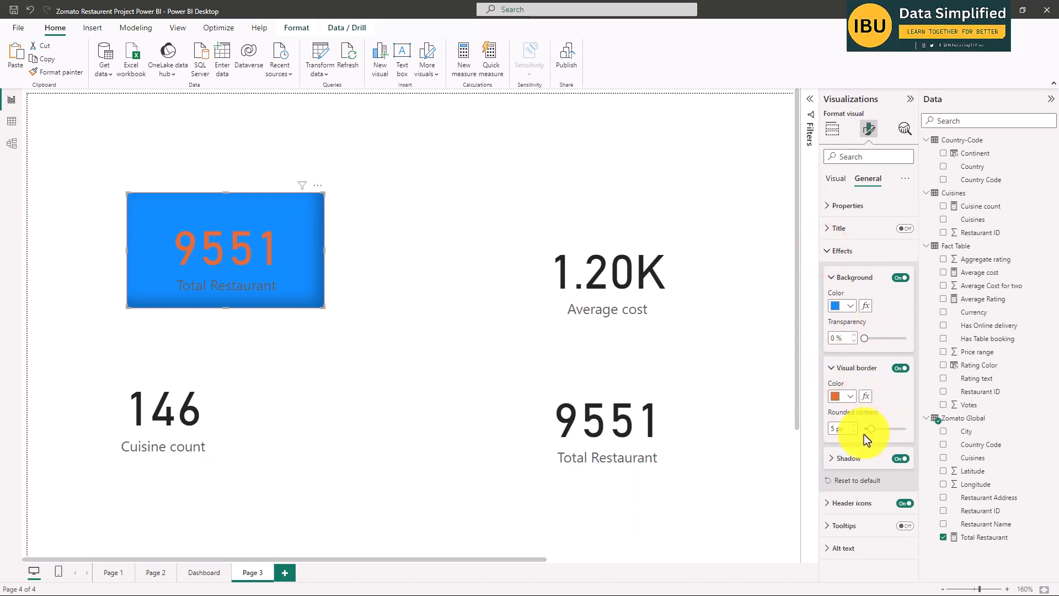
text(10)
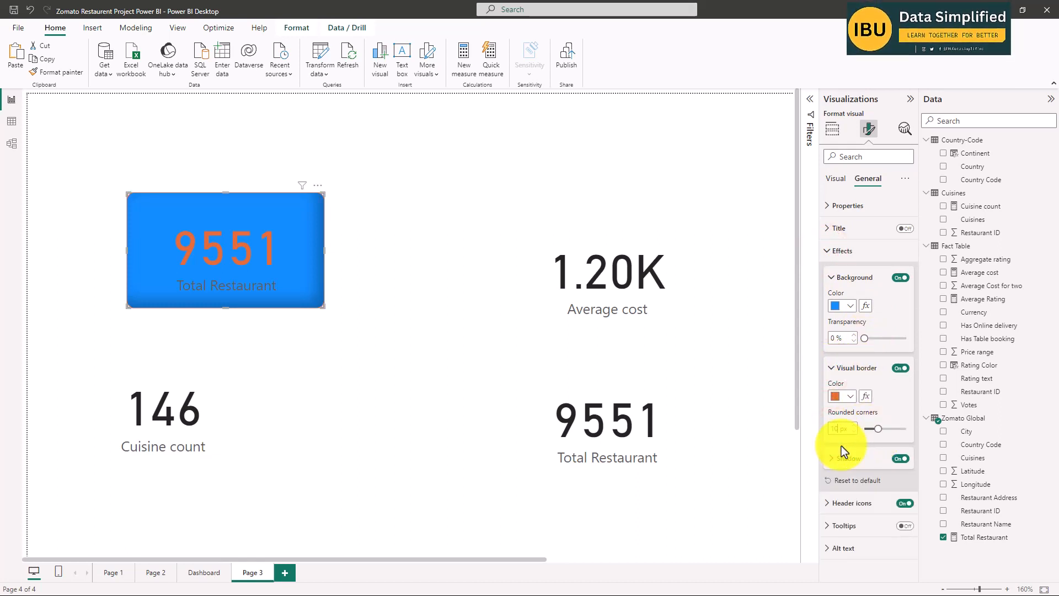
click(455, 297)
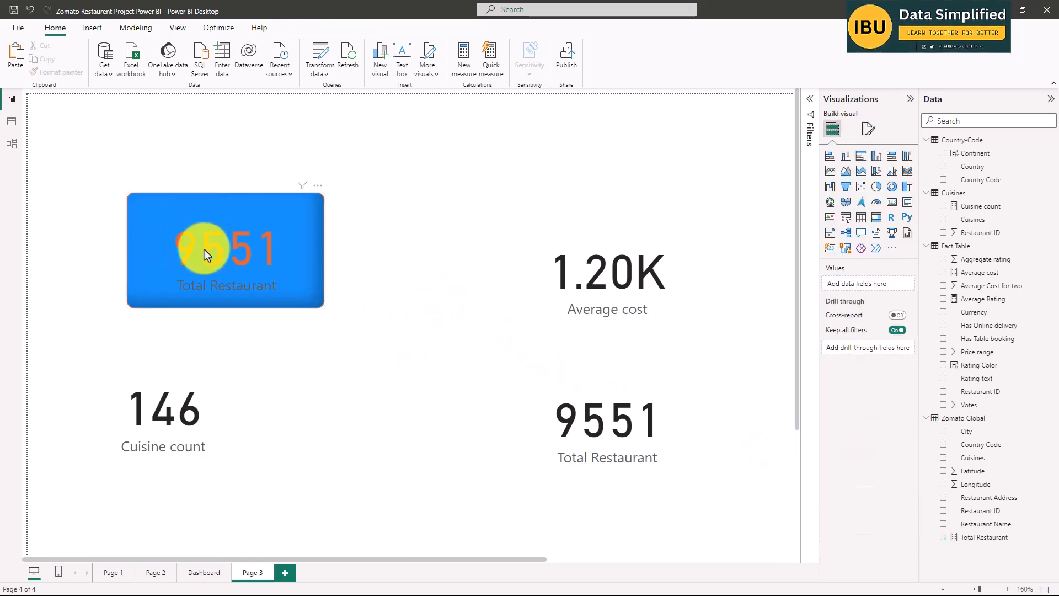
- Set the callout value color of the blue Total Restaurant card to white
click(198, 210)
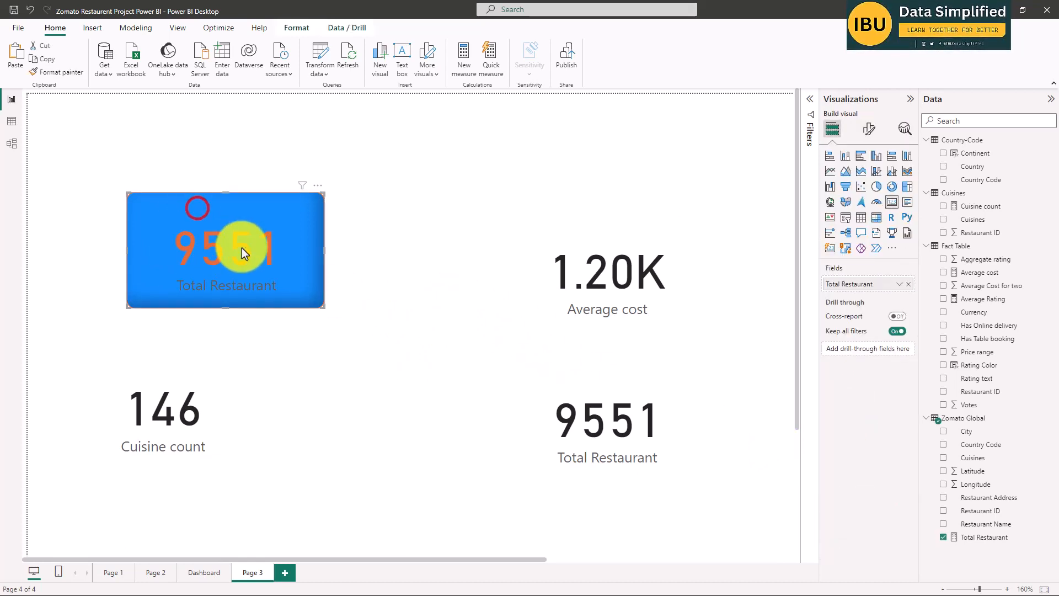
click(877, 131)
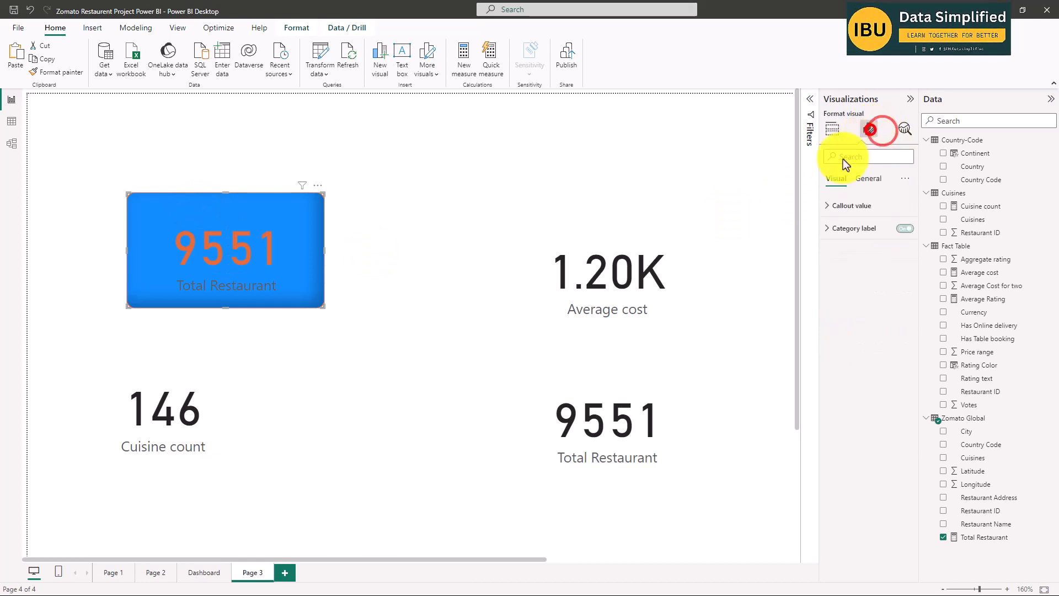
click(855, 206)
click(847, 289)
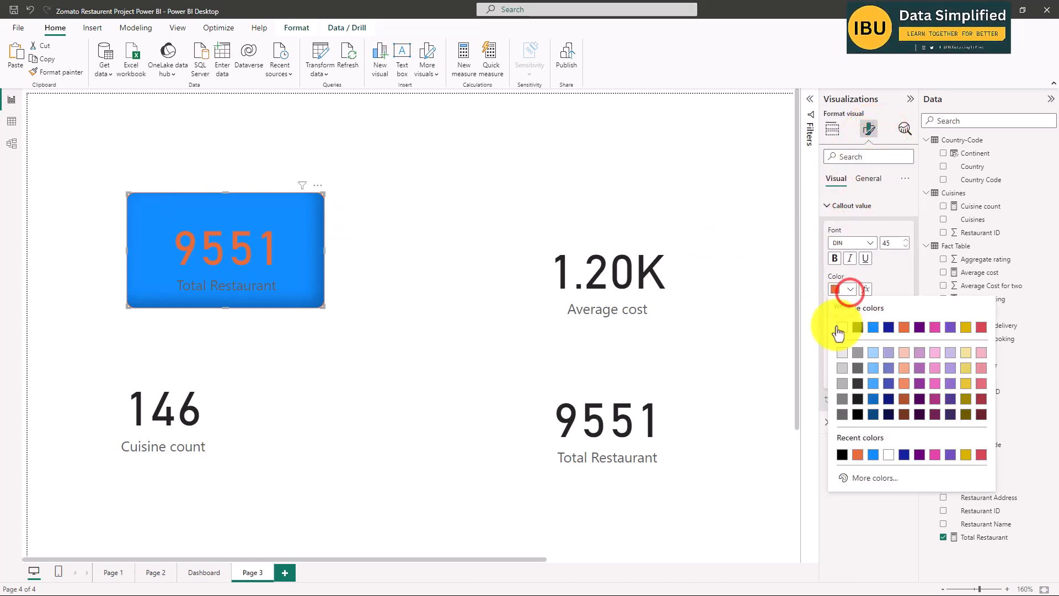
click(837, 328)
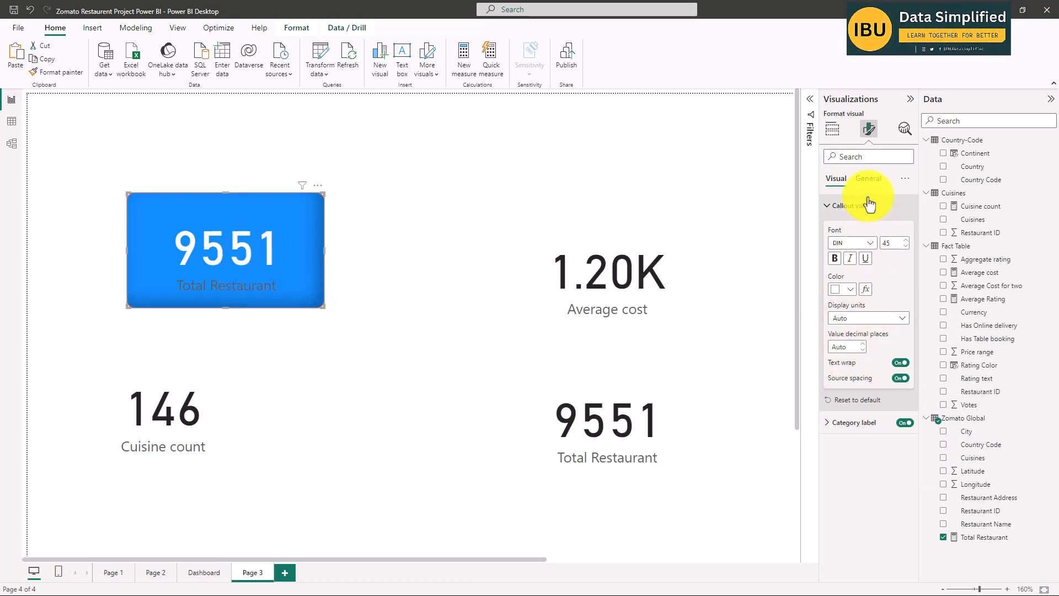
- Turn on the title for the blue Total Restaurant card, set its text color to white, and deselect the card
click(868, 179)
click(839, 229)
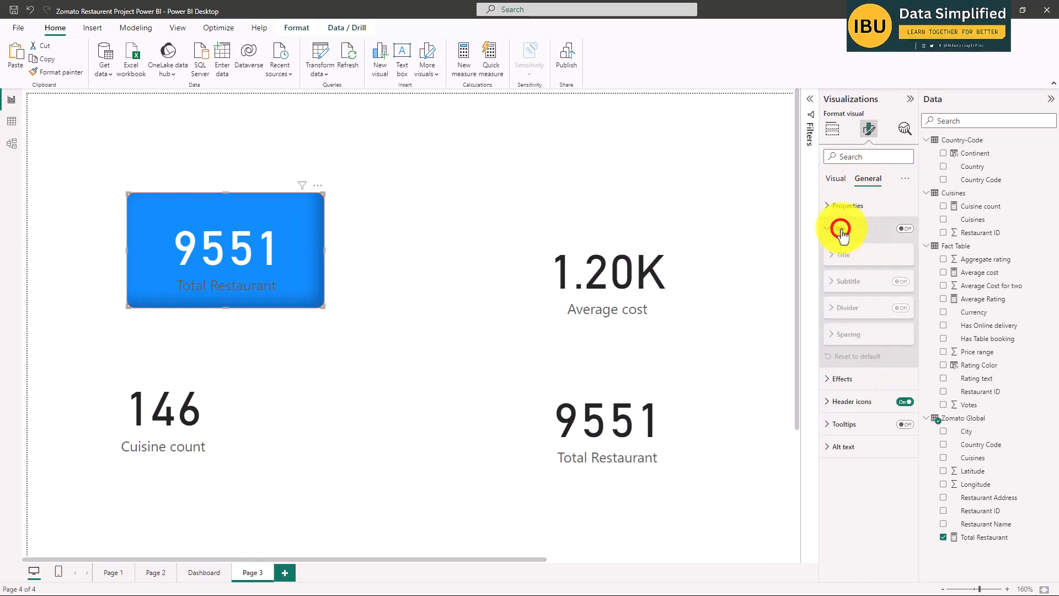
click(906, 229)
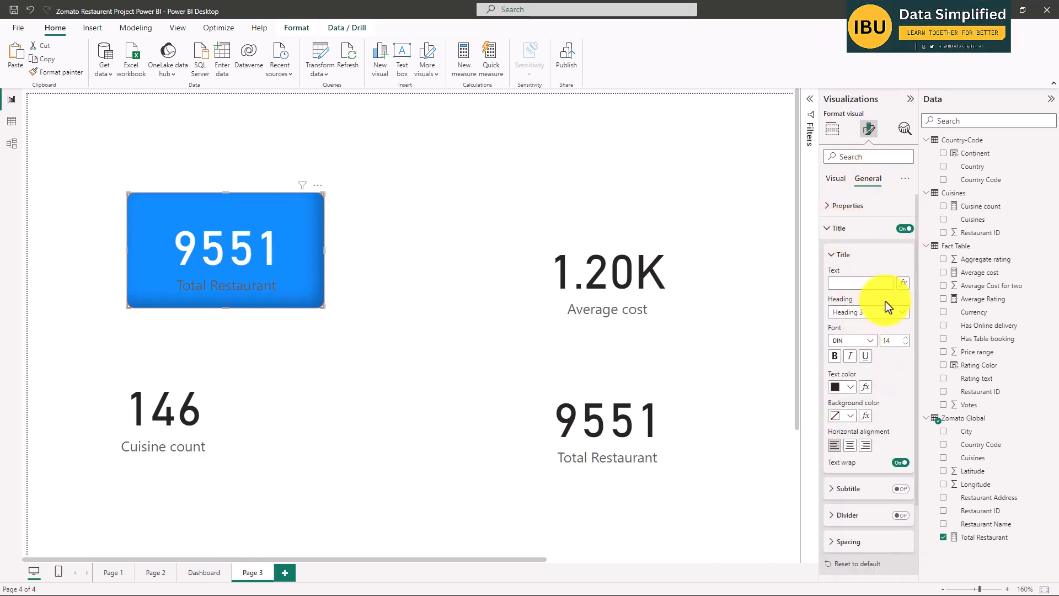
click(849, 389)
click(839, 417)
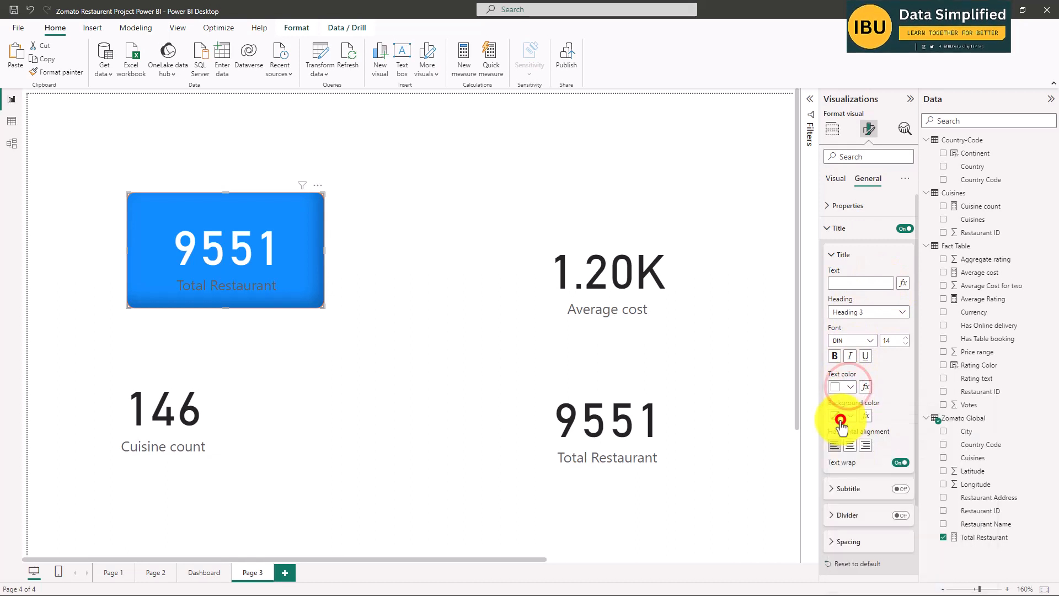
click(713, 353)
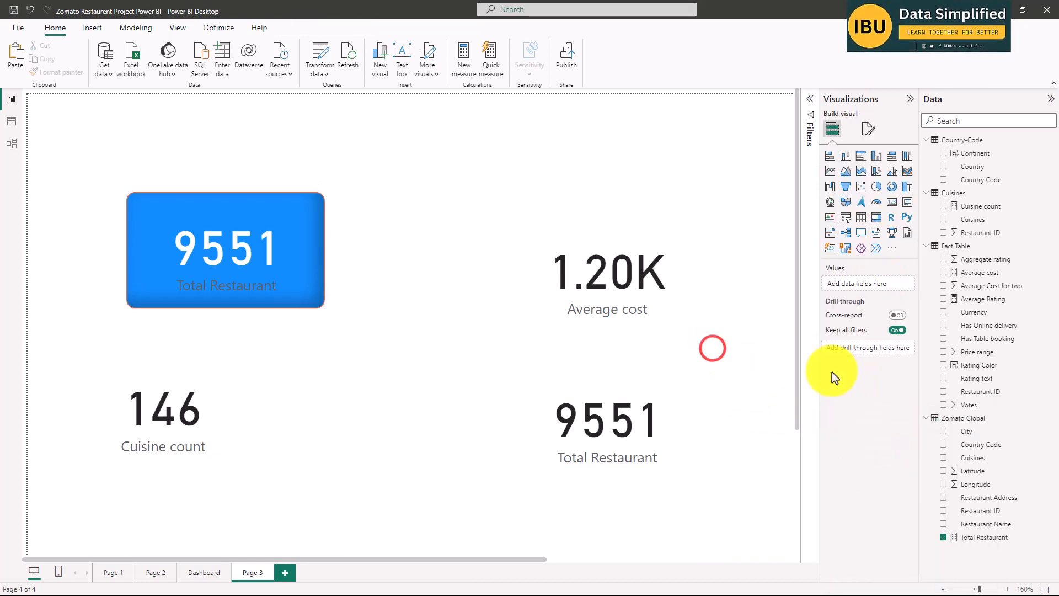
- Set the category label color of the blue Total Restaurant card to white and expand its callout value settings
click(871, 131)
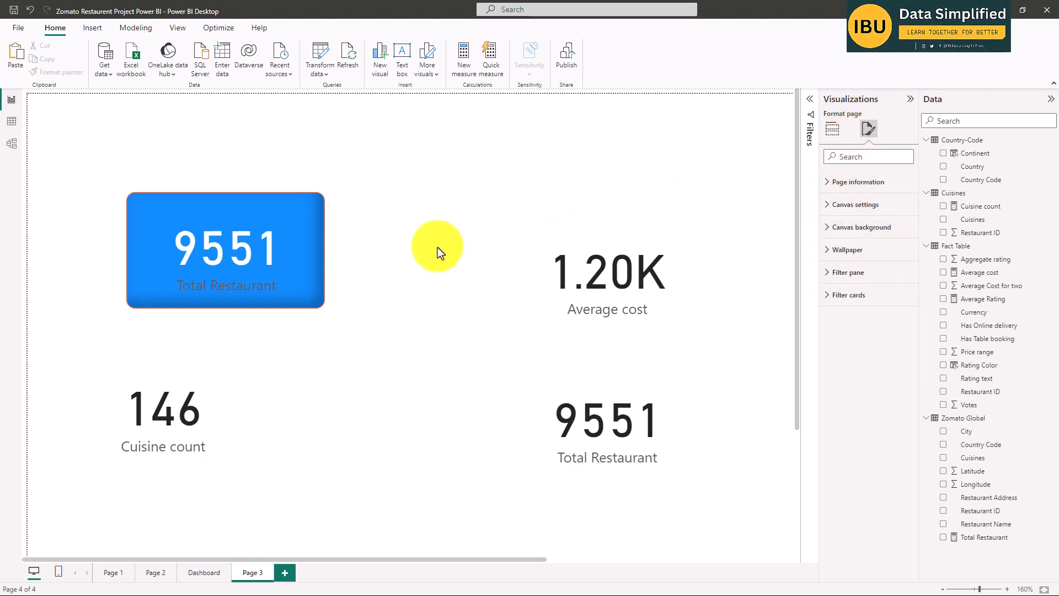
click(229, 223)
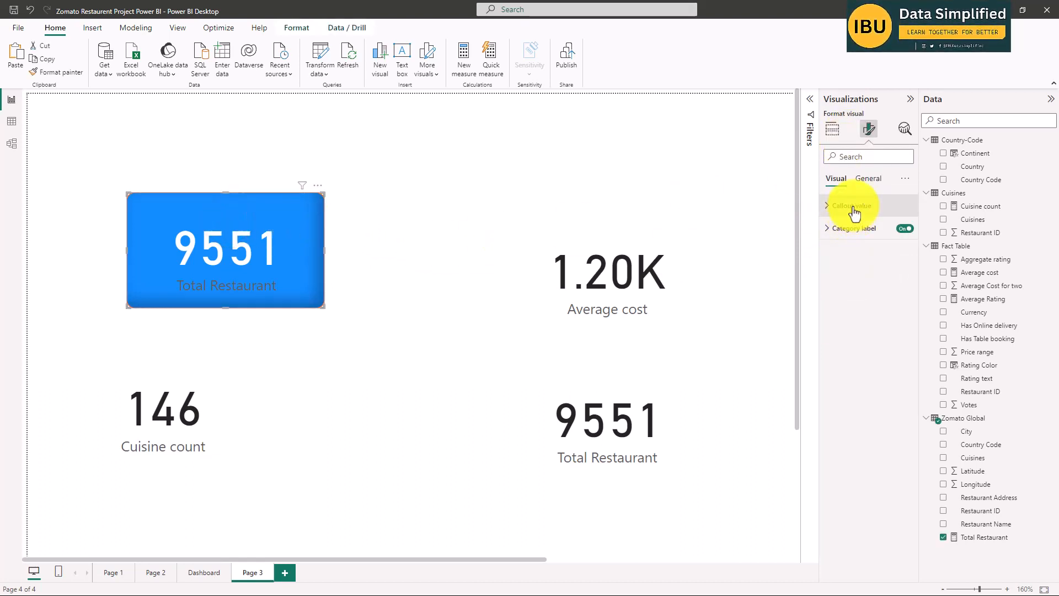
click(826, 228)
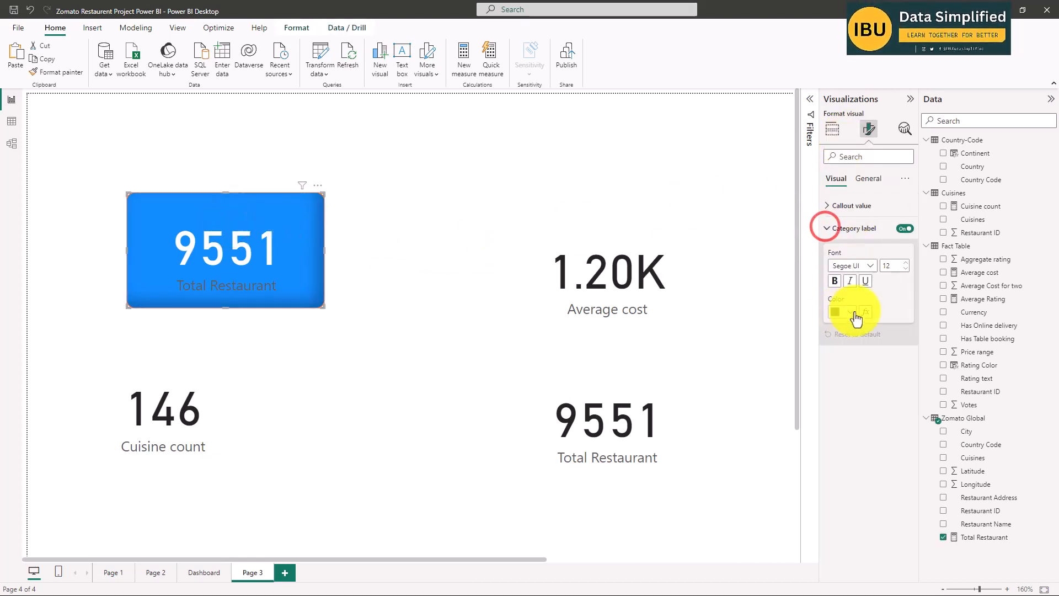
click(853, 312)
click(845, 349)
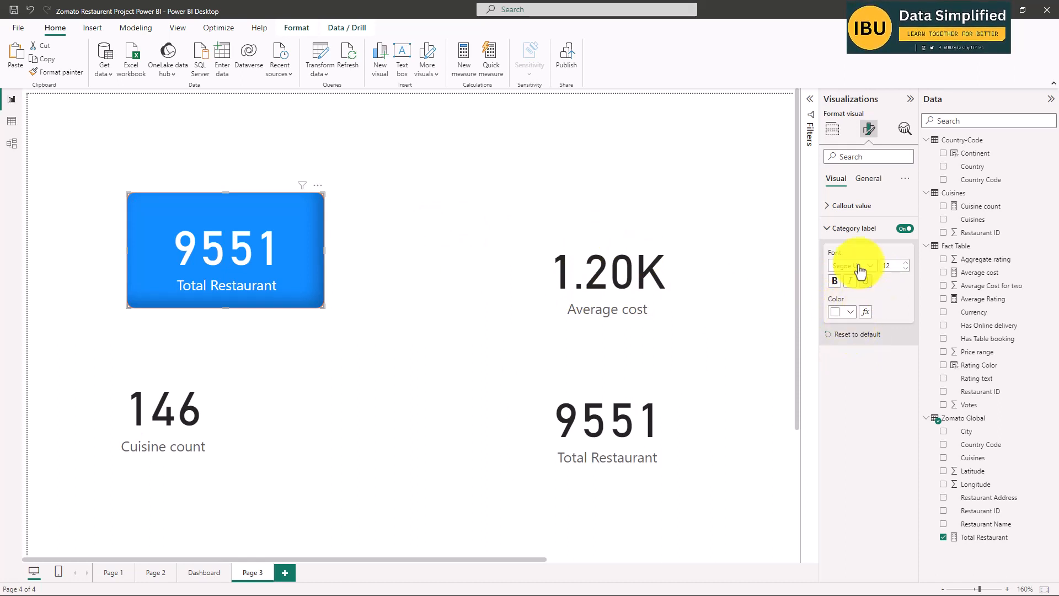
click(851, 205)
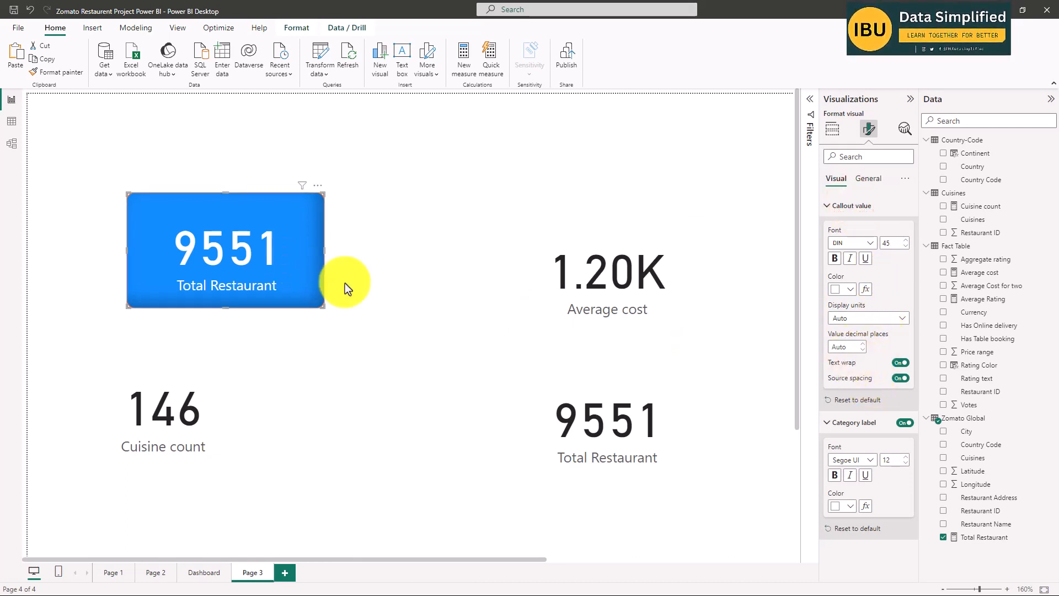
- Copy the blue Total Restaurant card's formatting onto the Average cost card with Format painter
click(686, 327)
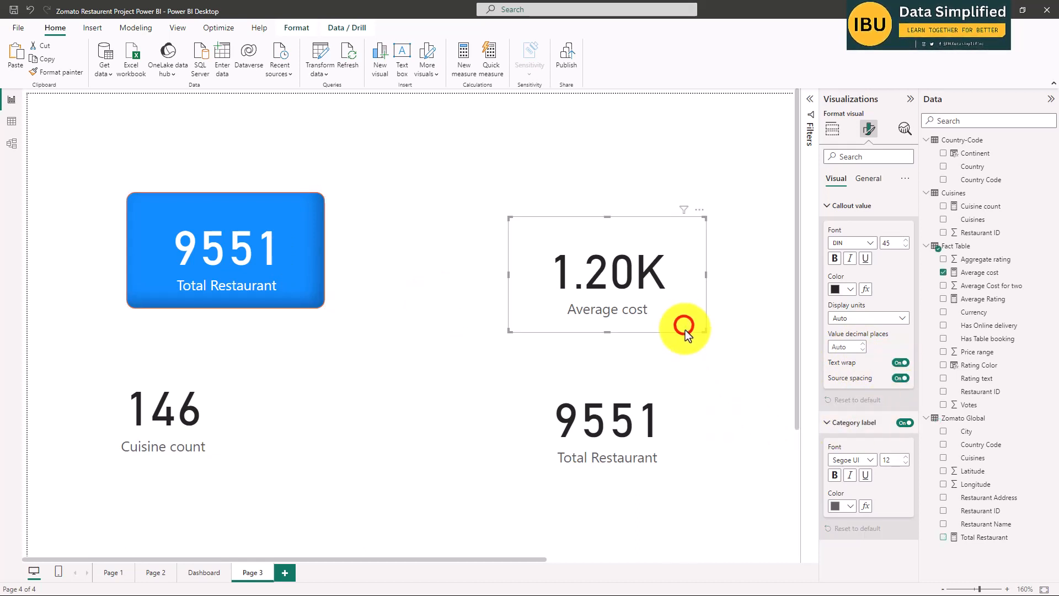
click(258, 225)
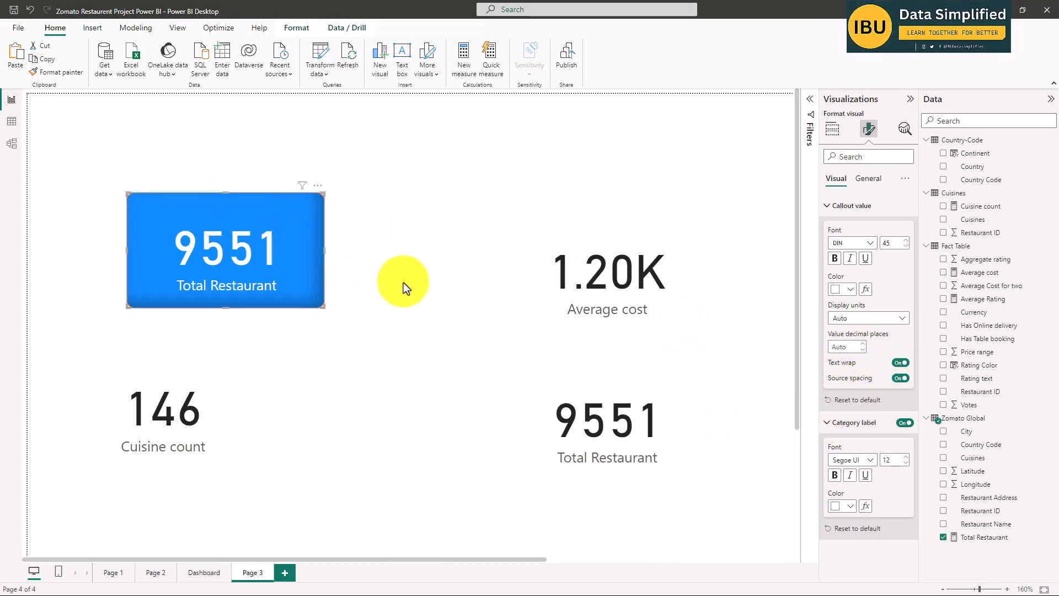
scroll(402, 283, down, 1)
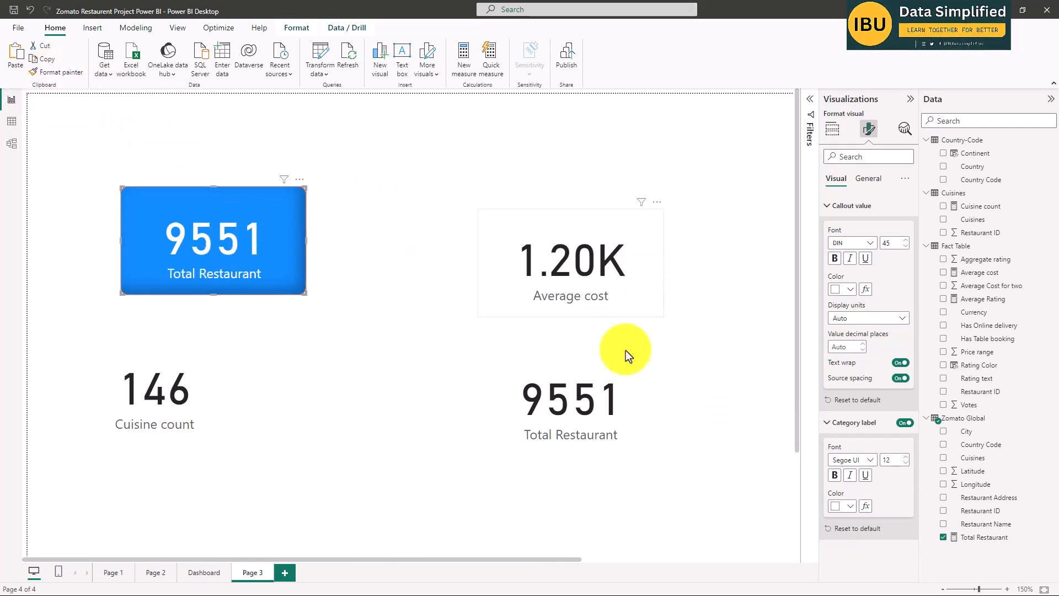
click(67, 72)
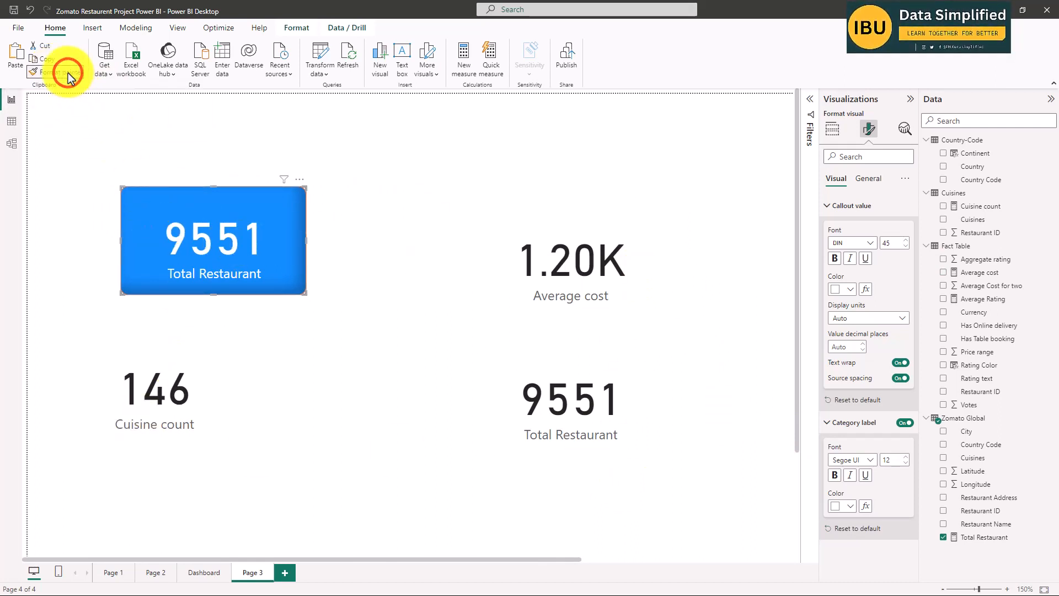
click(562, 260)
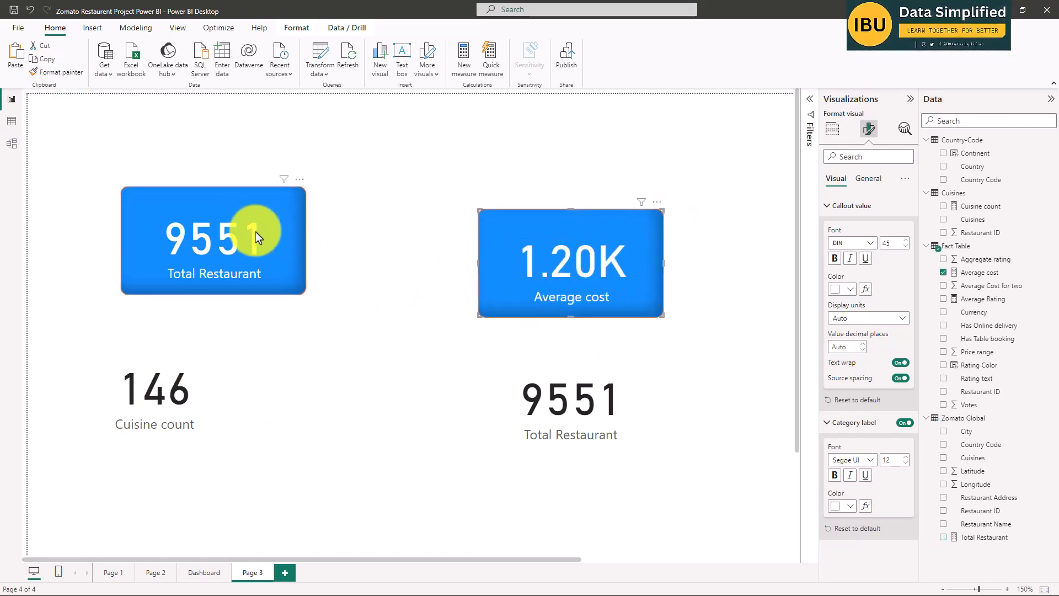
- Copy the blue card formatting onto the Cuisine count card and the unformatted duplicate Total Restaurant card with Format painter
click(57, 71)
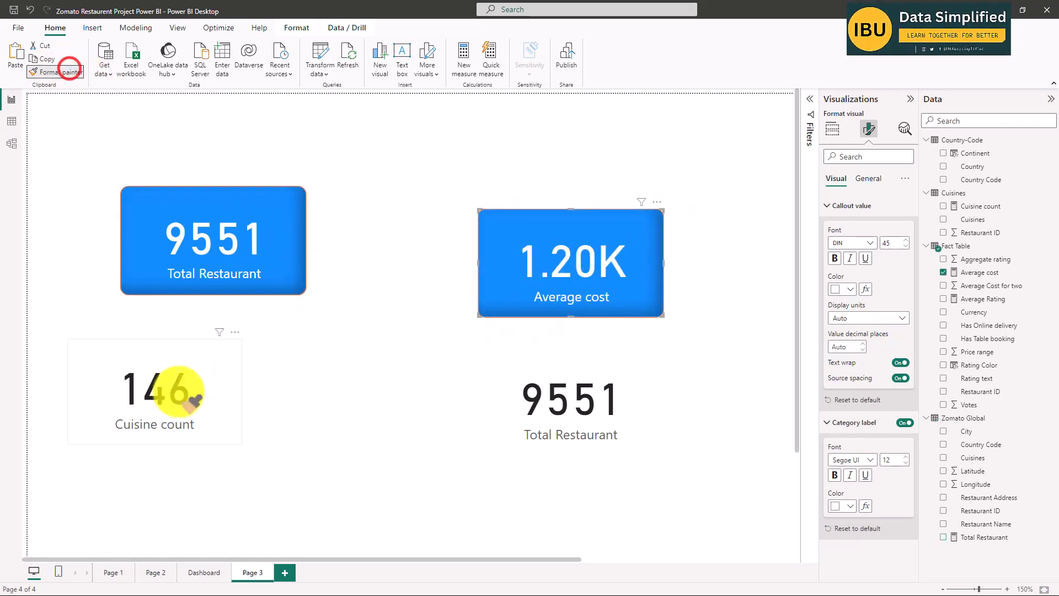
click(178, 391)
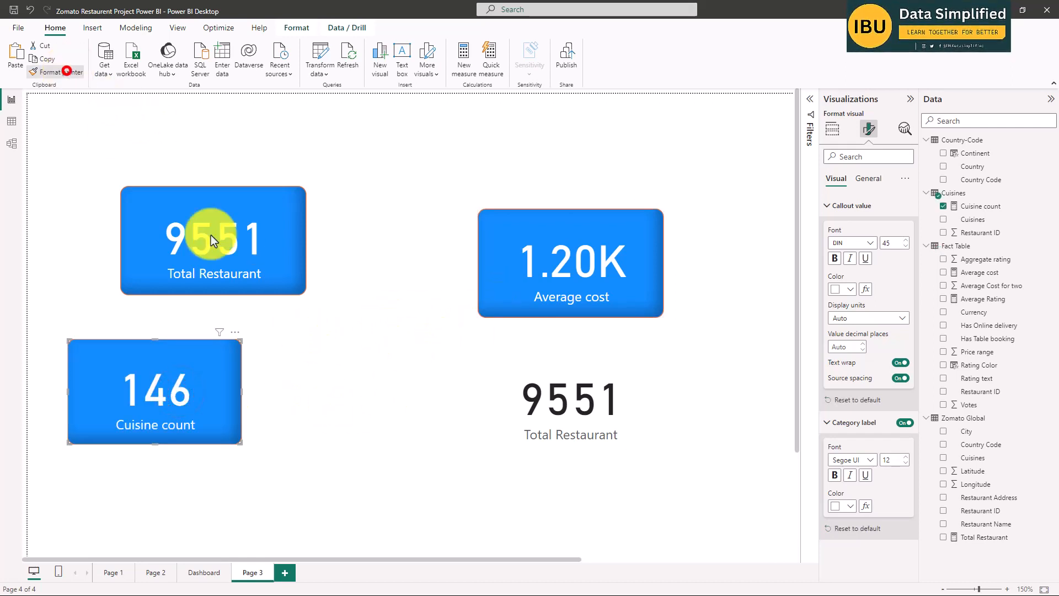
click(580, 397)
click(434, 344)
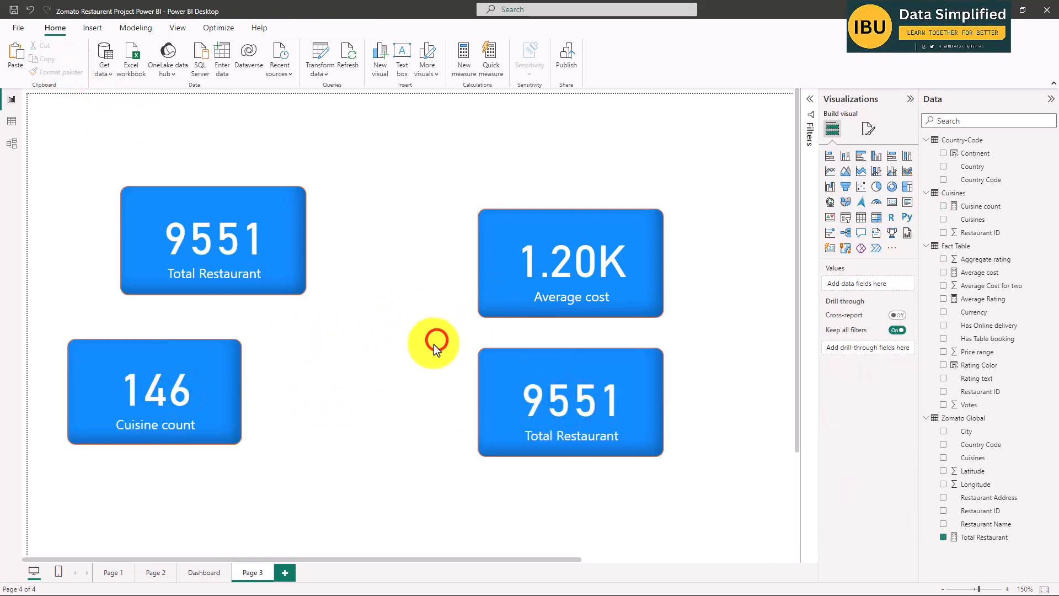
- Stack the Total Restaurant, Cuisine count and Average cost cards along the canvas's left edge, widening Cuisine count to match Total Restaurant
scroll(491, 355, down, 2)
scroll(503, 393, down, 3)
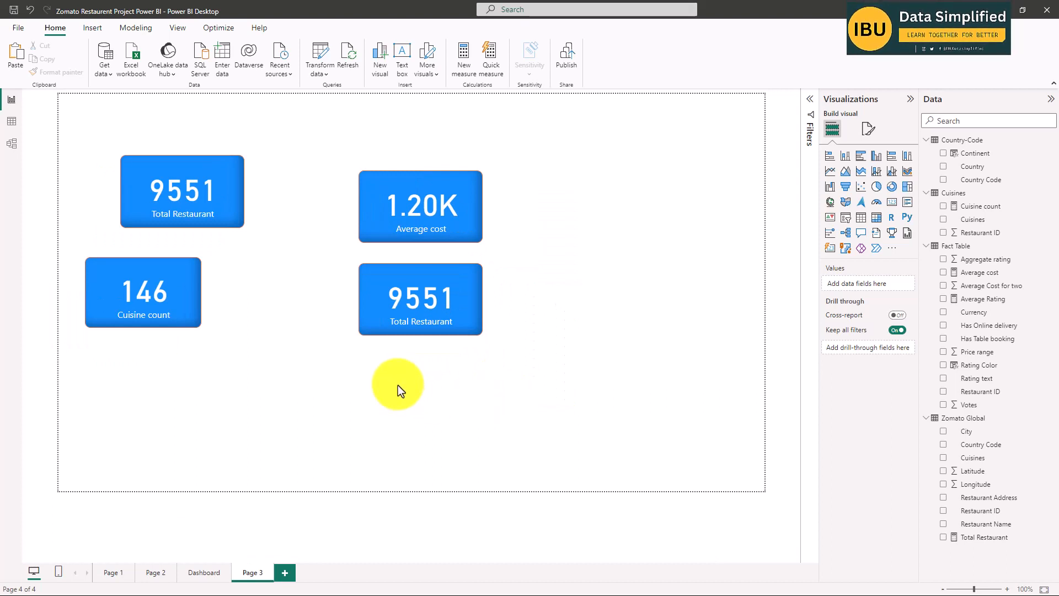
drag(155, 173, 120, 181)
drag(157, 291, 131, 270)
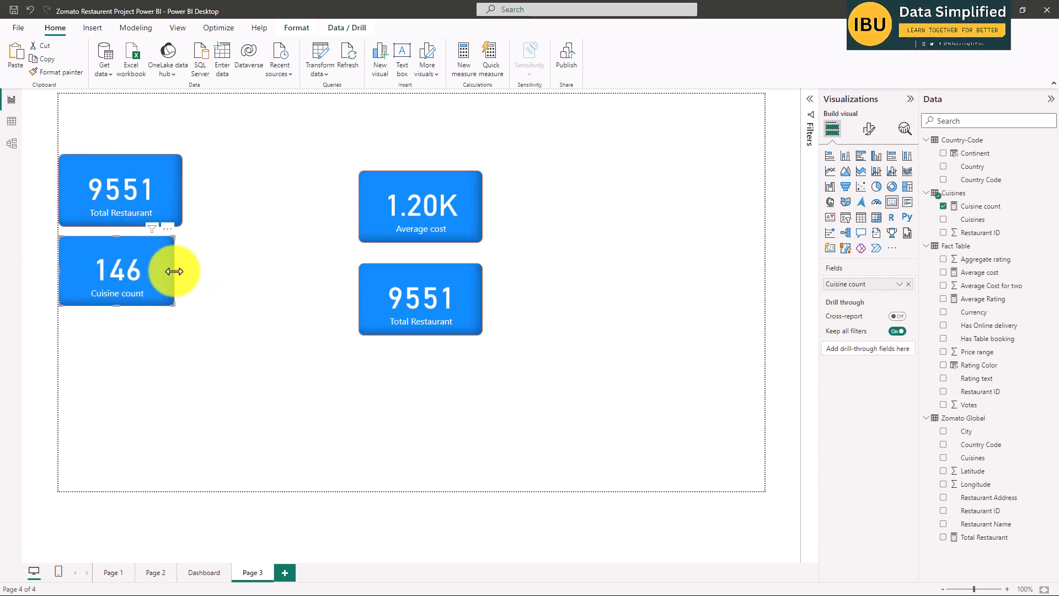
click(177, 267)
click(282, 319)
drag(402, 208, 130, 362)
- Replace the Total Restaurant field with Average Rating in the duplicate card outside the column
click(414, 297)
click(118, 192)
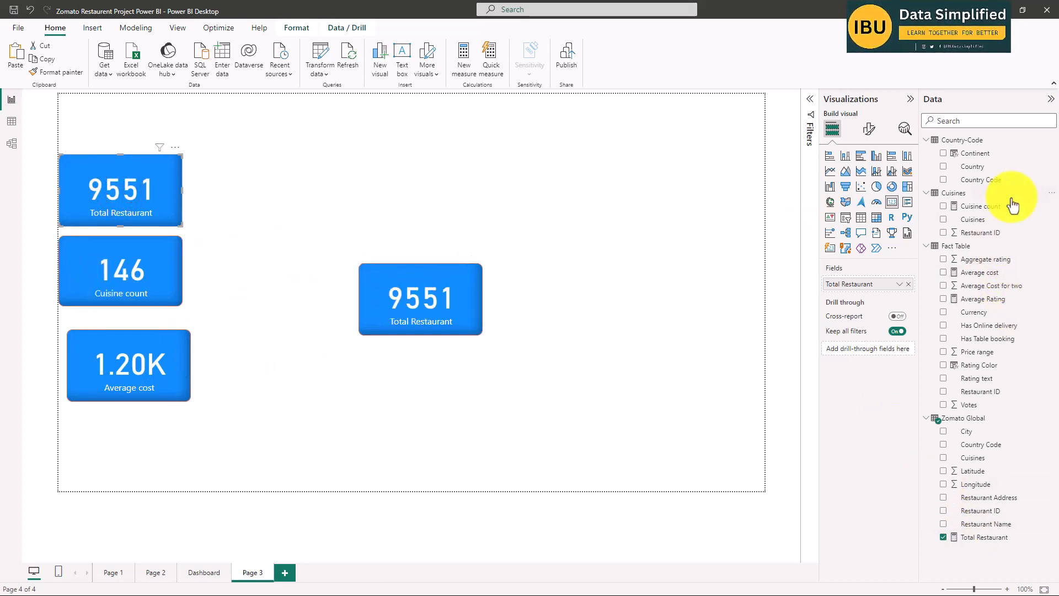
click(128, 257)
click(159, 372)
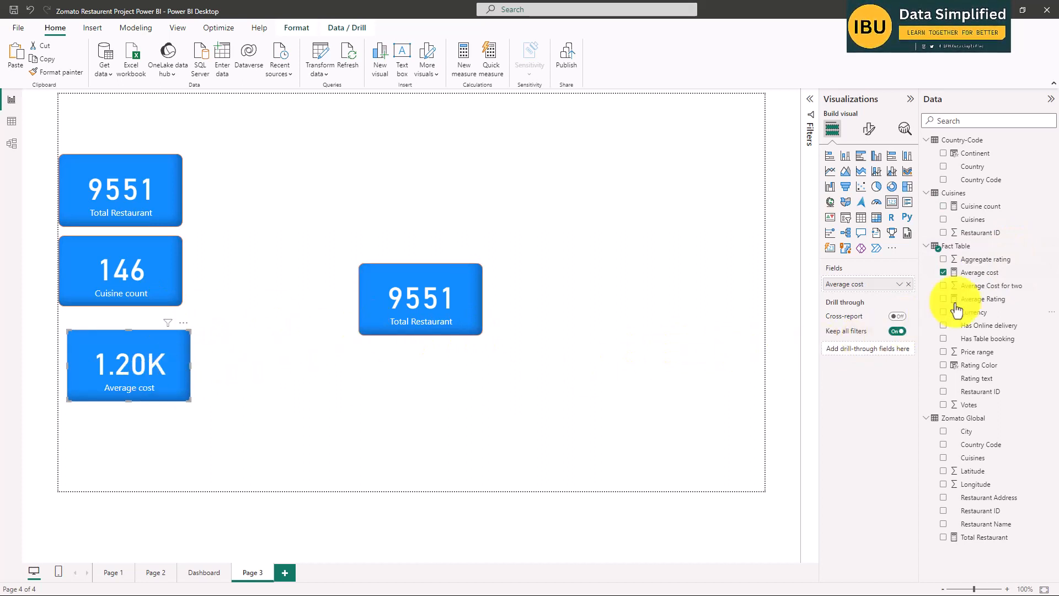
click(415, 309)
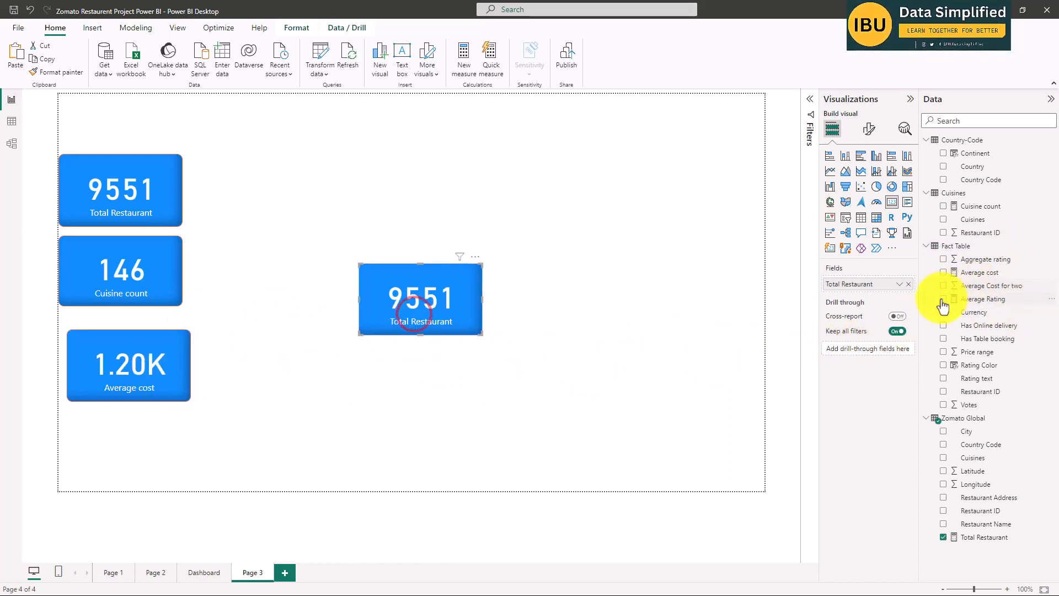
click(944, 537)
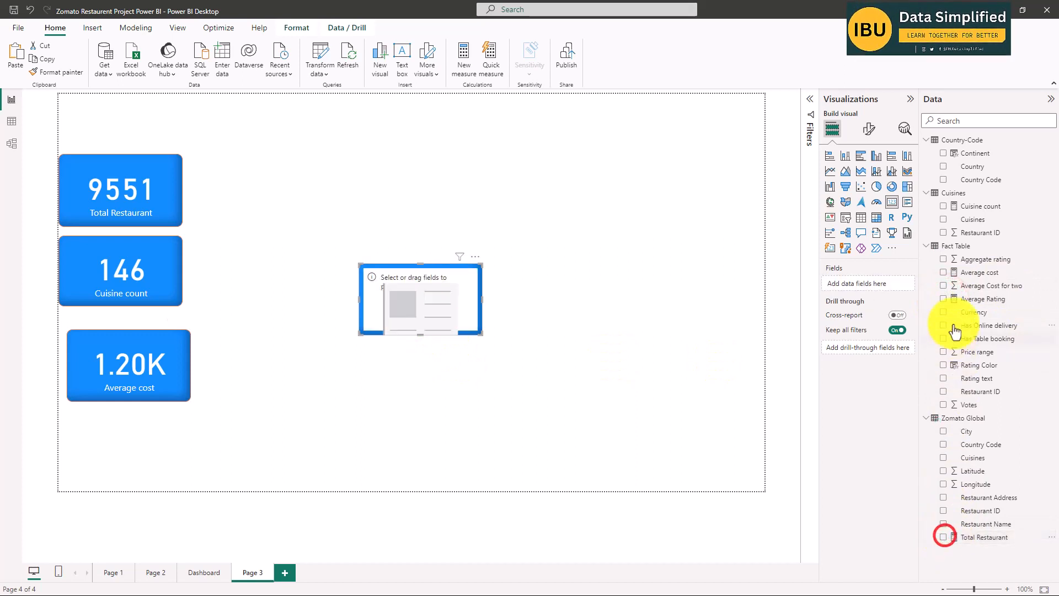
click(944, 299)
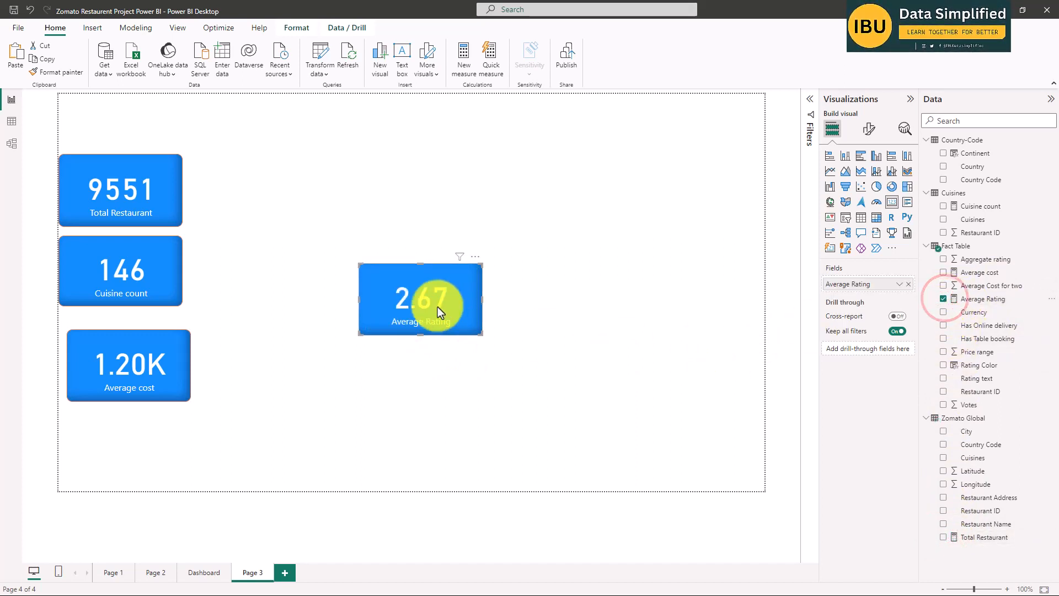
- Place the Average Rating card at the bottom of the card column and align Average cost with the cards above
drag(424, 298, 176, 392)
drag(130, 358, 122, 346)
drag(188, 437, 97, 431)
click(298, 327)
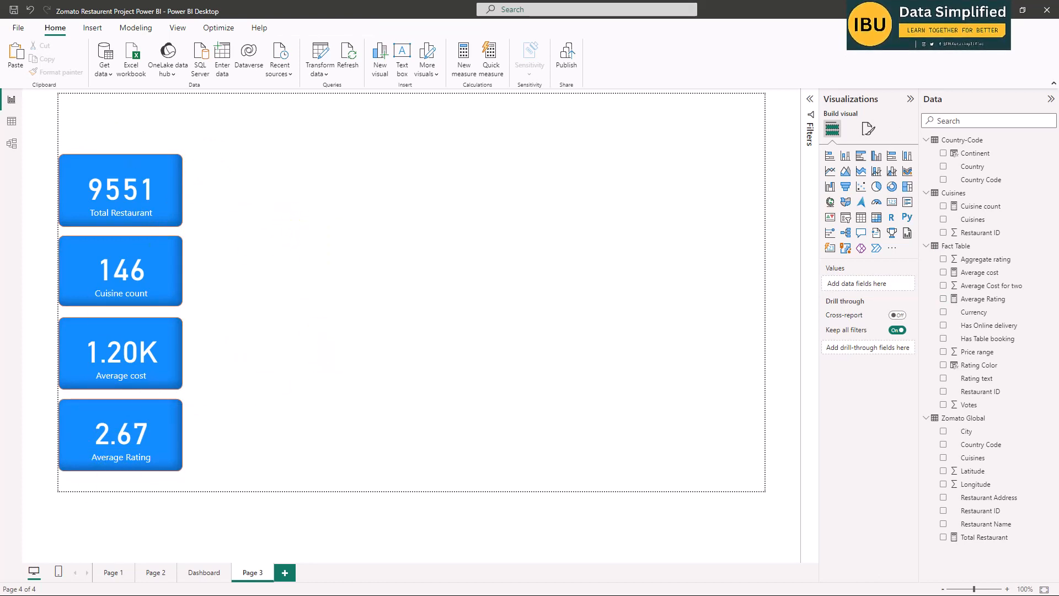
click(359, 246)
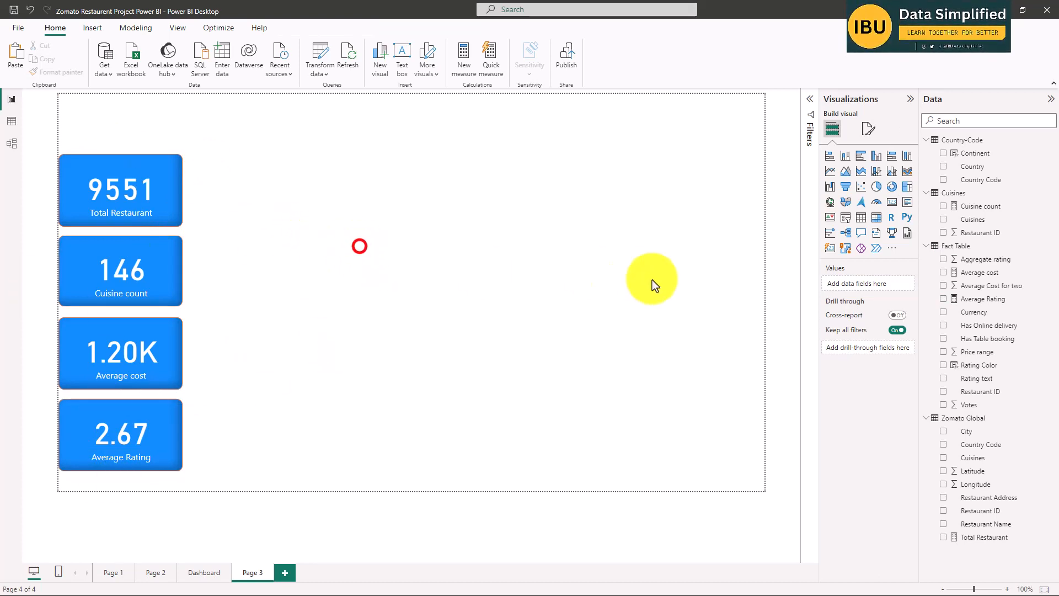
- Add a filled map visual beside the card column and enlarge it
click(846, 203)
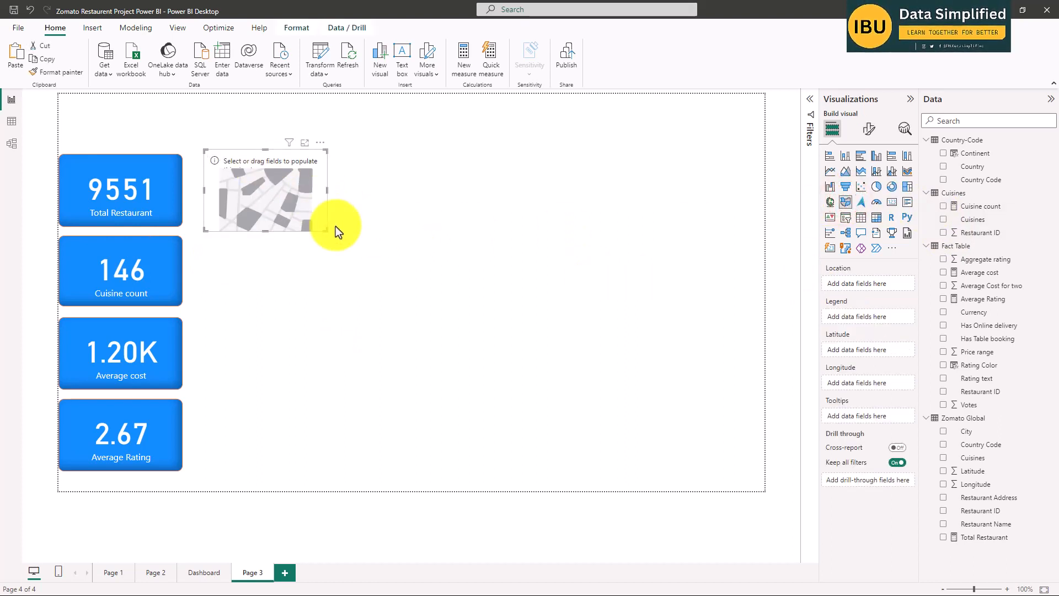
drag(326, 231, 482, 371)
drag(378, 154, 395, 161)
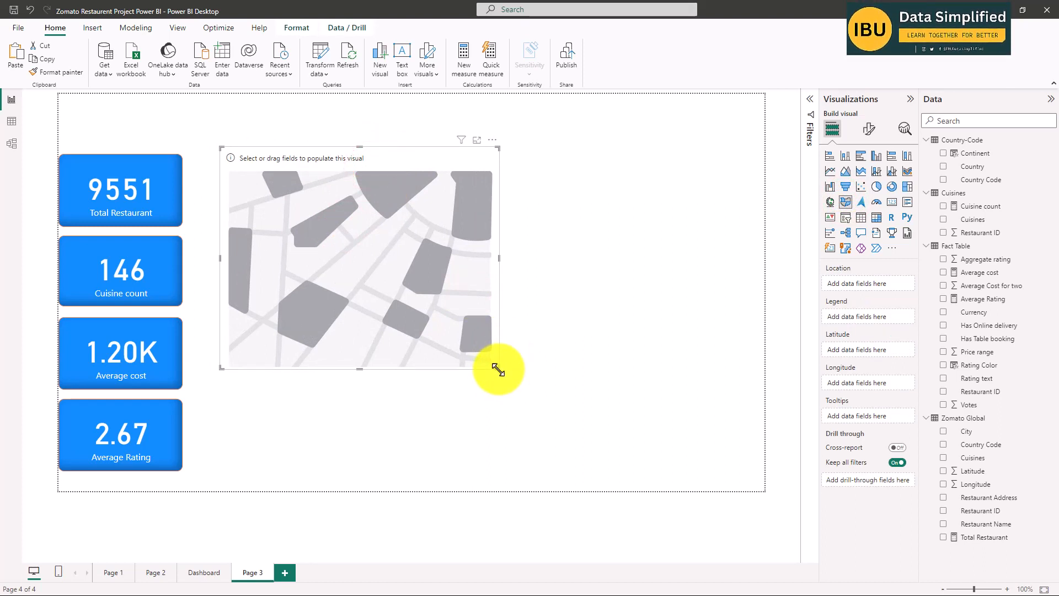
drag(498, 369, 515, 367)
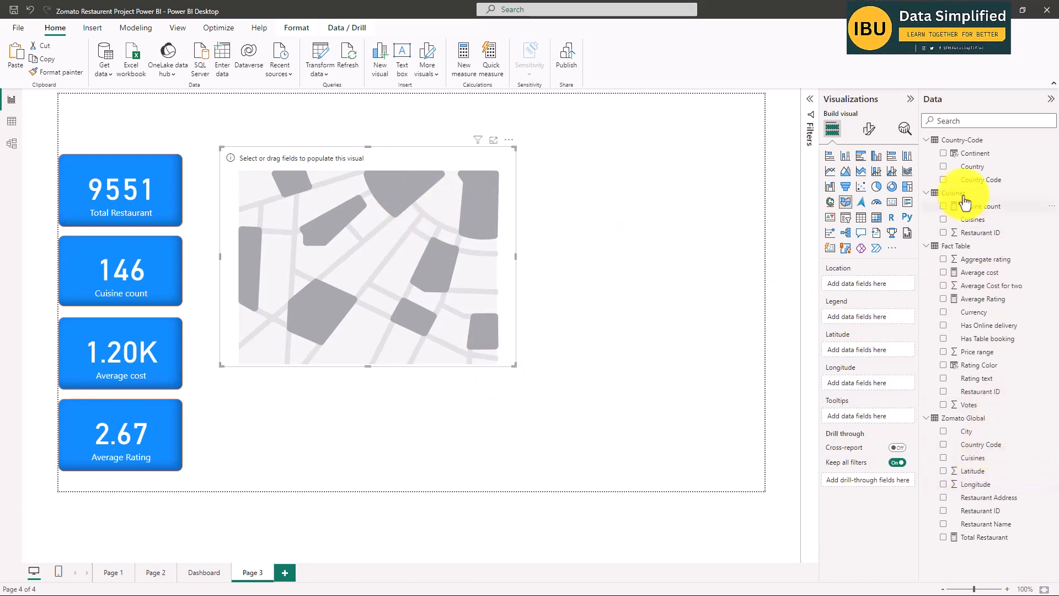
- Populate the filled map with Country as both location and legend and Total Restaurant as tooltip
click(943, 167)
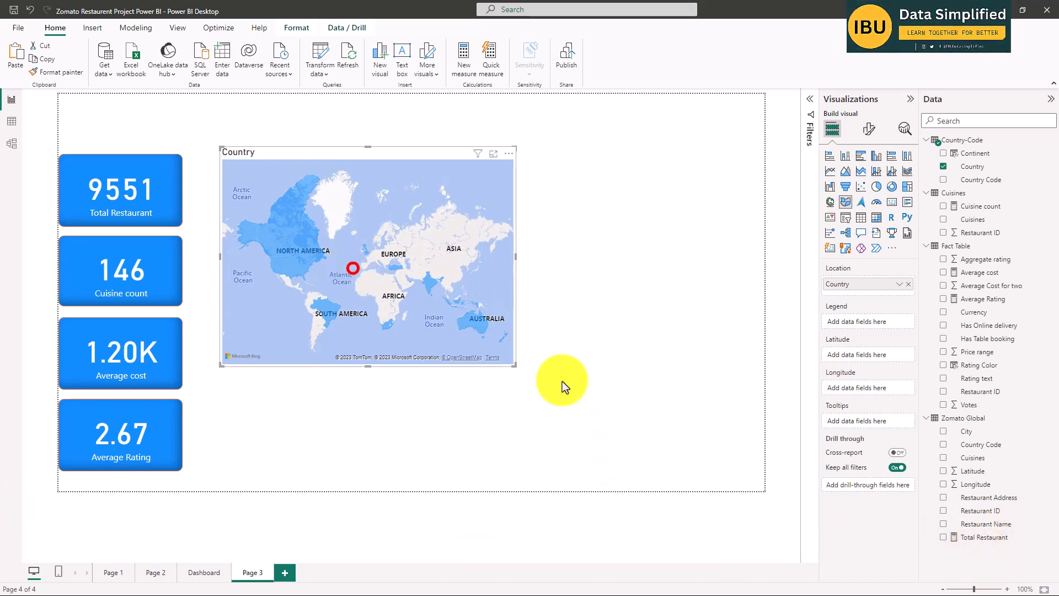
click(943, 537)
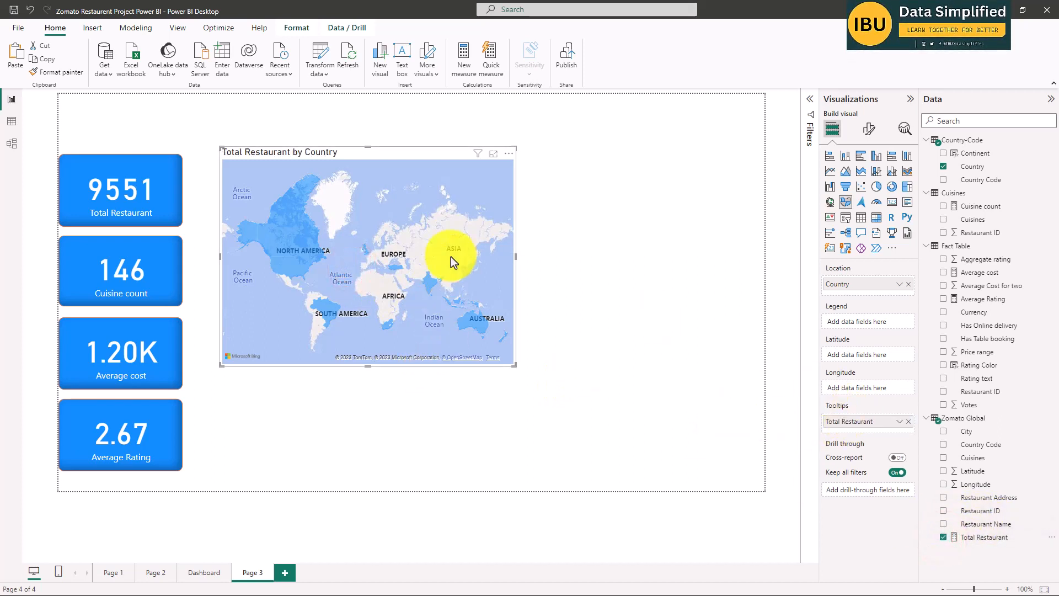
mouse_move(296, 236)
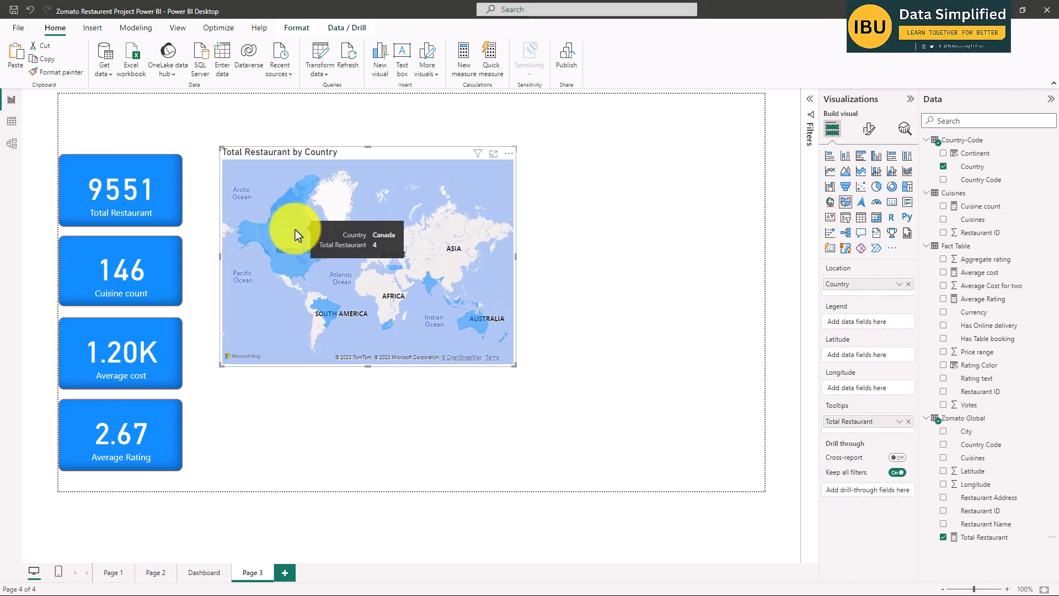
mouse_move(449, 290)
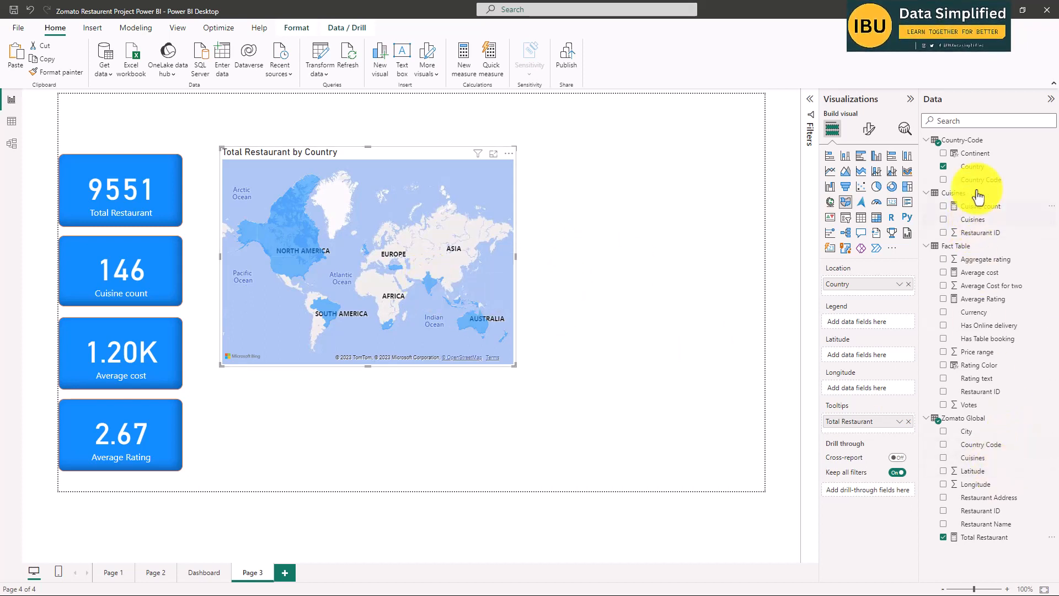
drag(974, 166, 870, 326)
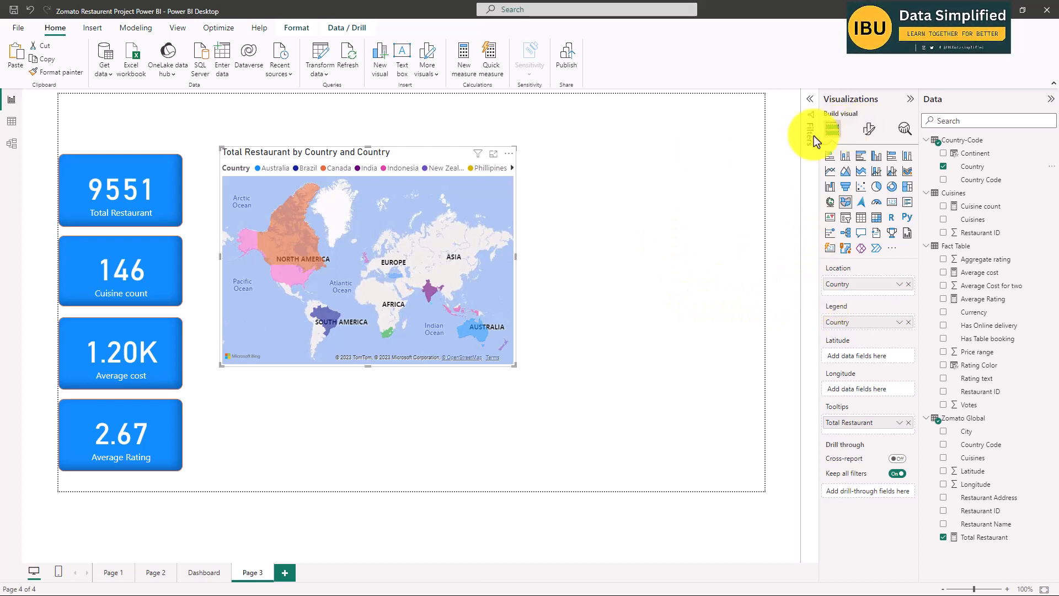
- Copy the Total Restaurant card's formatting onto the map with Format painter and align the map's top edge with that card
click(411, 155)
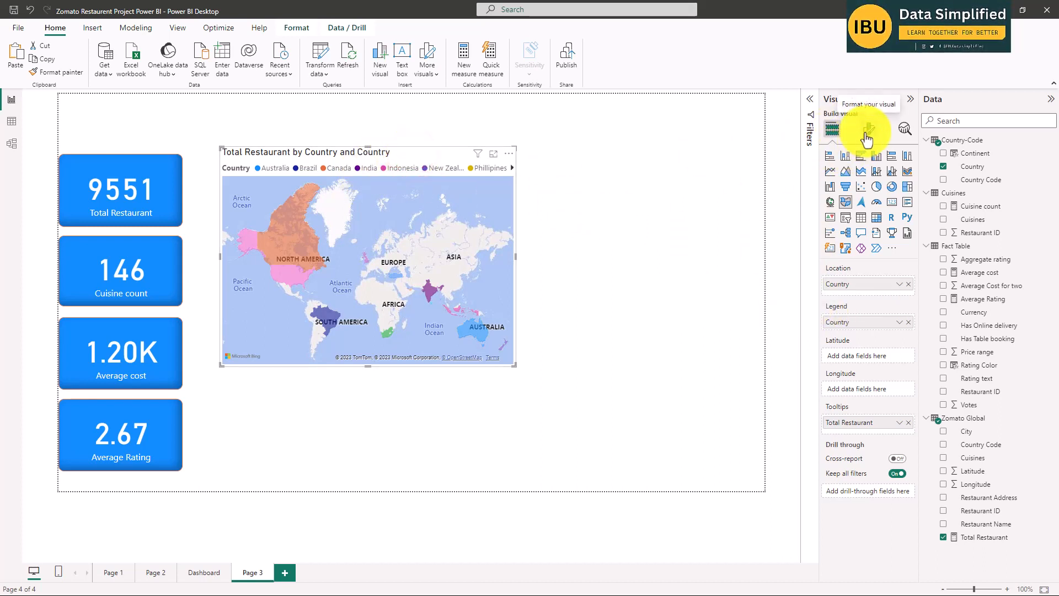
click(99, 176)
click(51, 72)
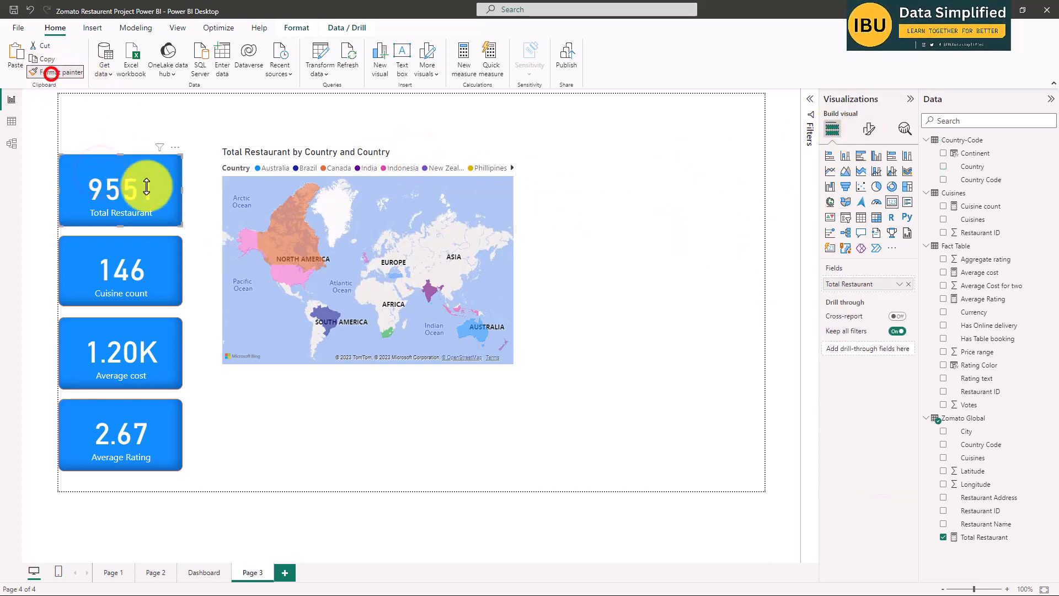
click(303, 142)
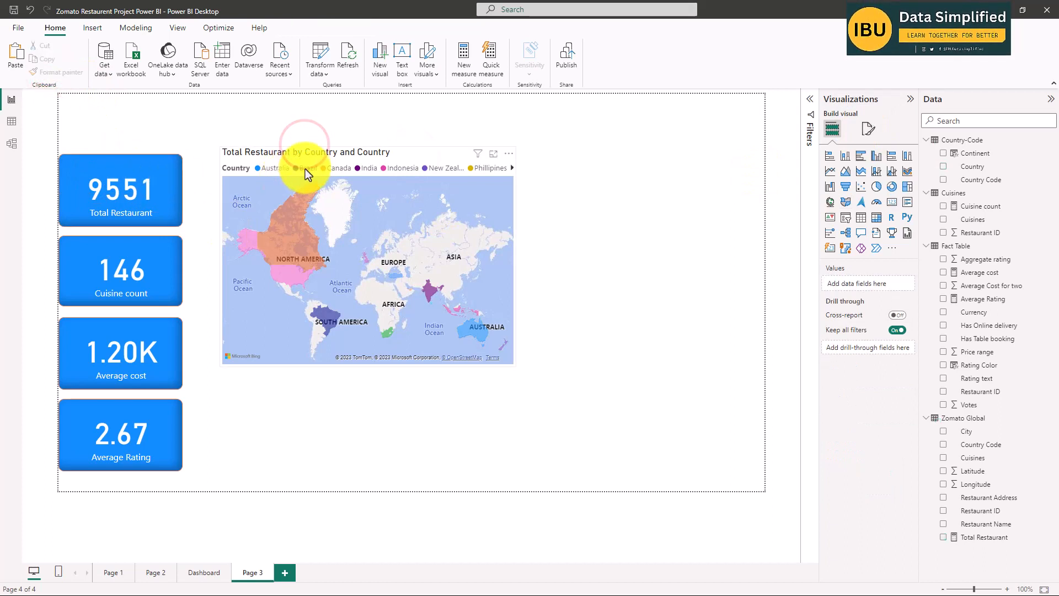
click(147, 190)
click(51, 73)
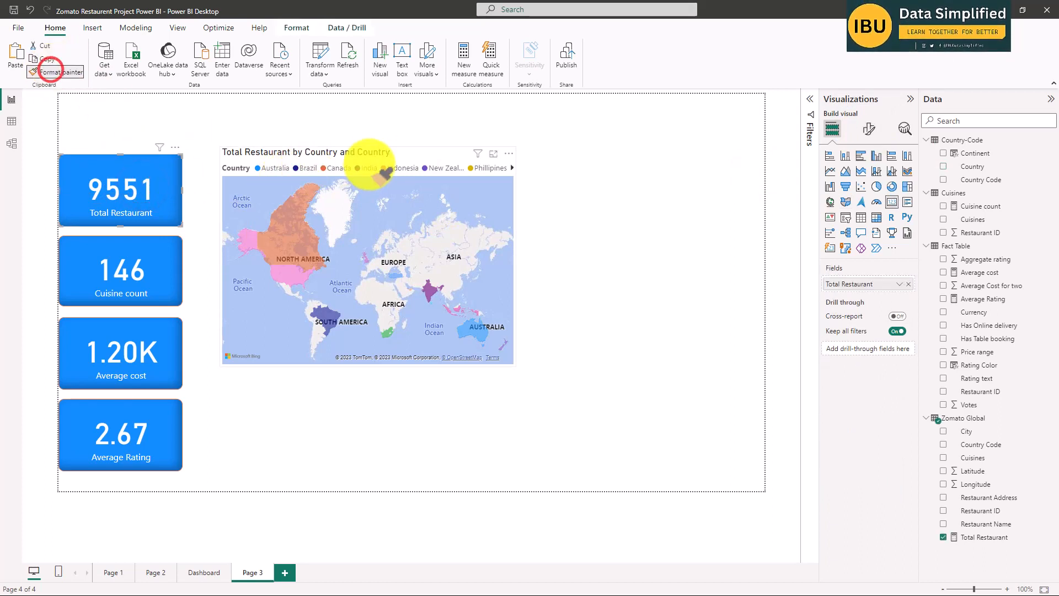
click(375, 151)
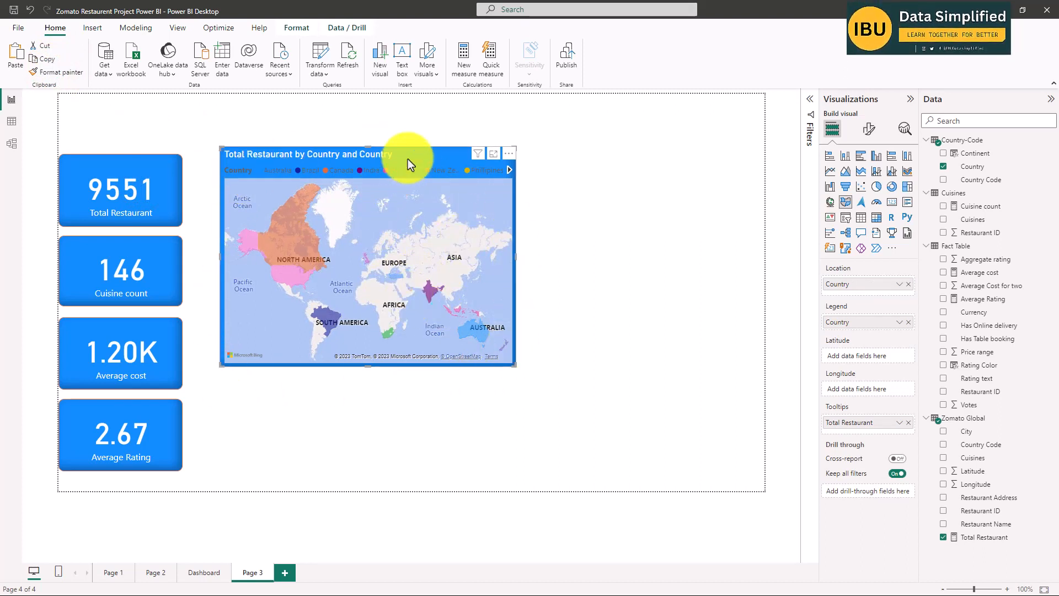
mouse_move(409, 159)
mouse_down()
mouse_move(405, 171)
mouse_move(393, 167)
mouse_up()
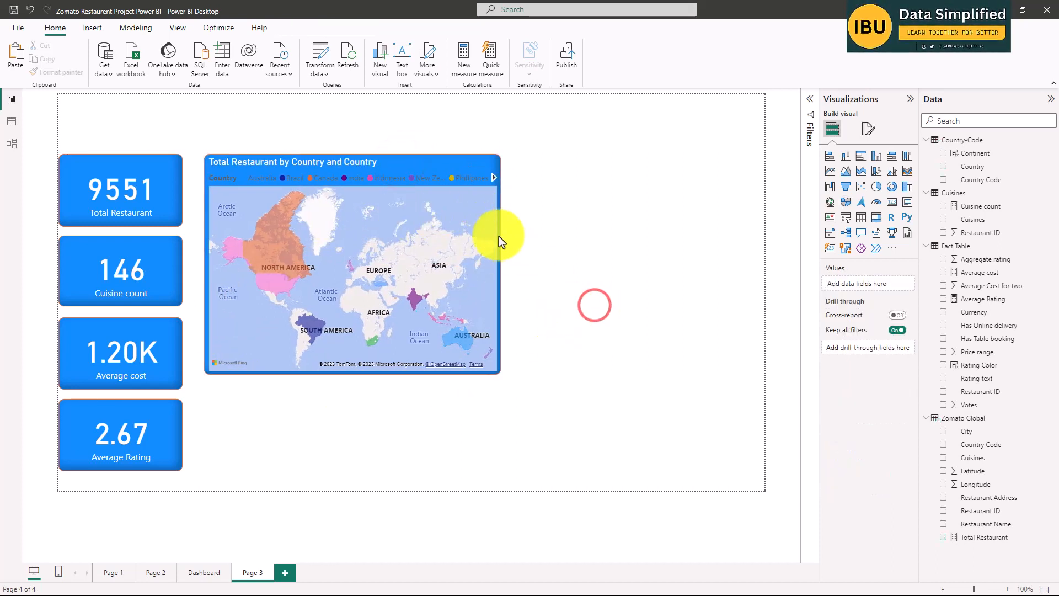
click(687, 300)
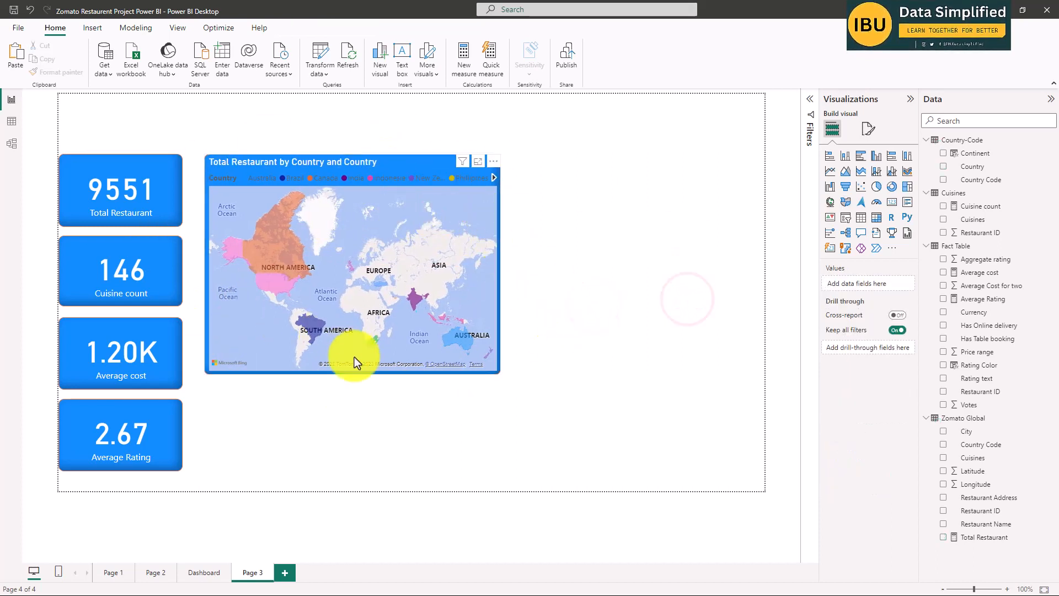
- Turn off the map's legend and shrink the map in width and height
click(406, 168)
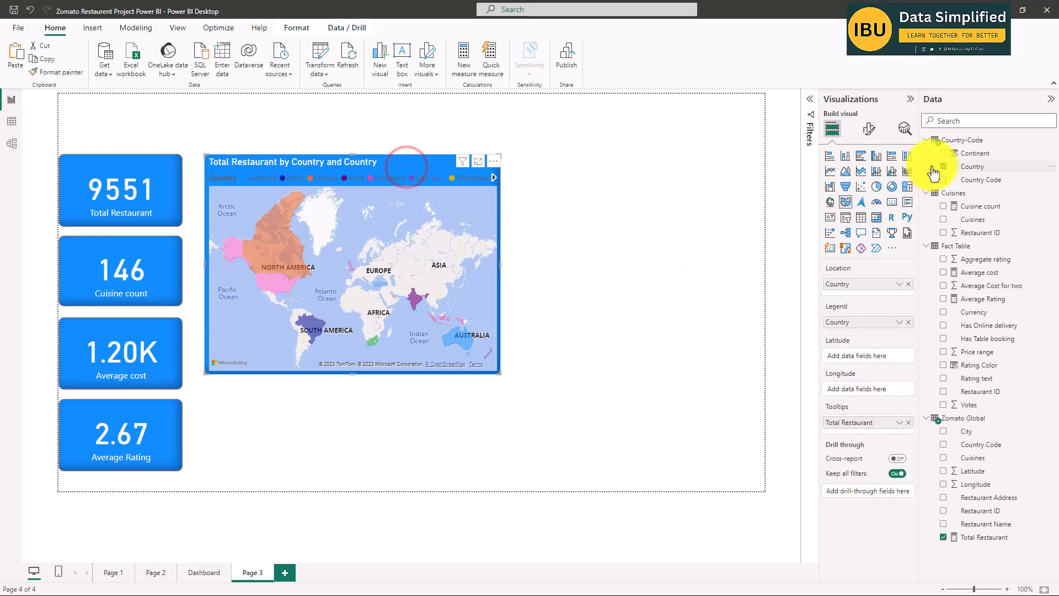
click(868, 128)
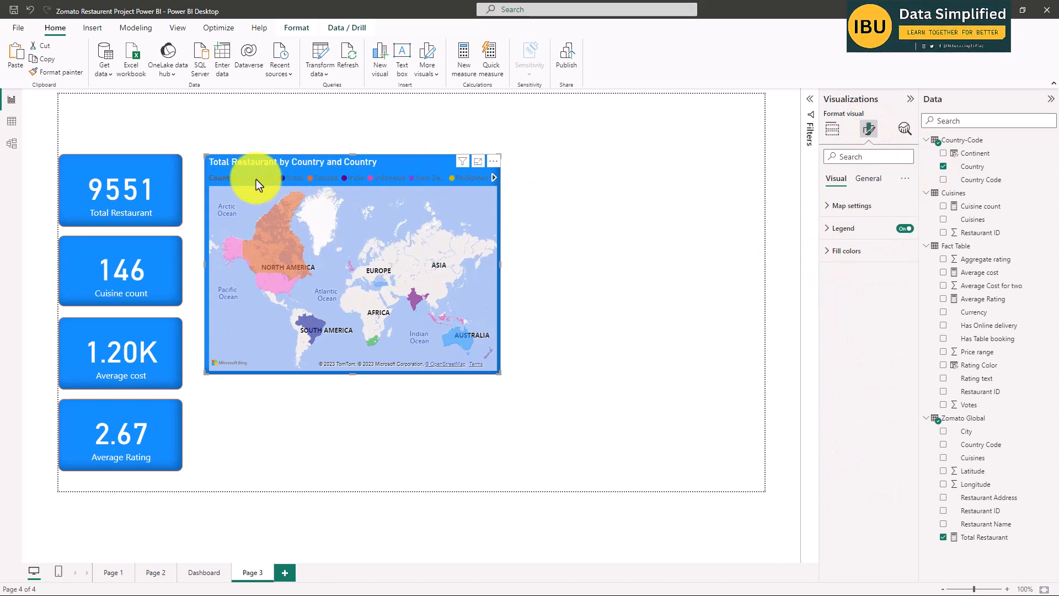
click(909, 228)
click(677, 284)
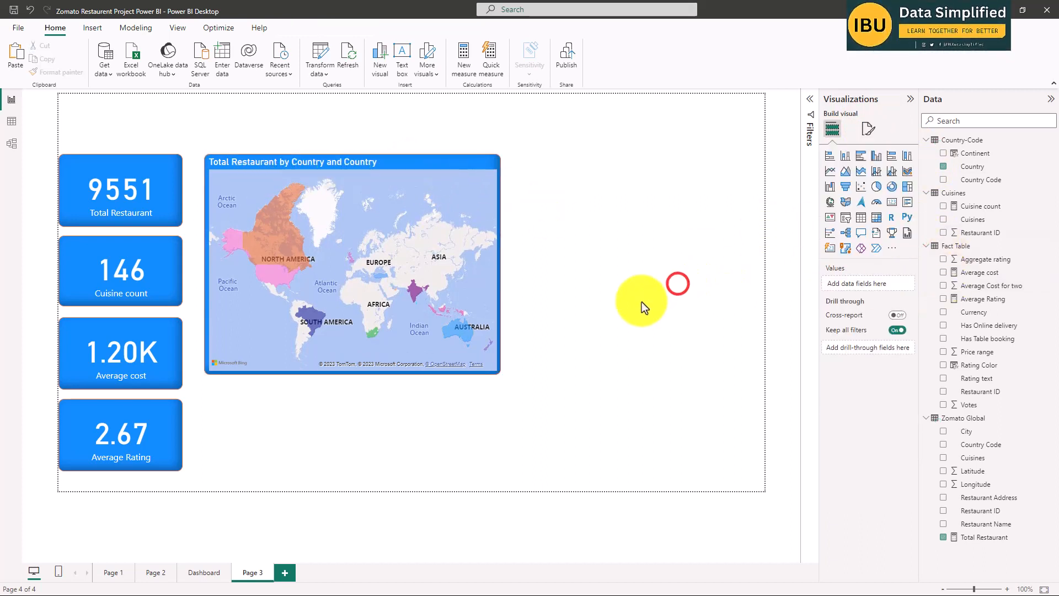
click(488, 356)
drag(500, 372, 415, 329)
click(542, 287)
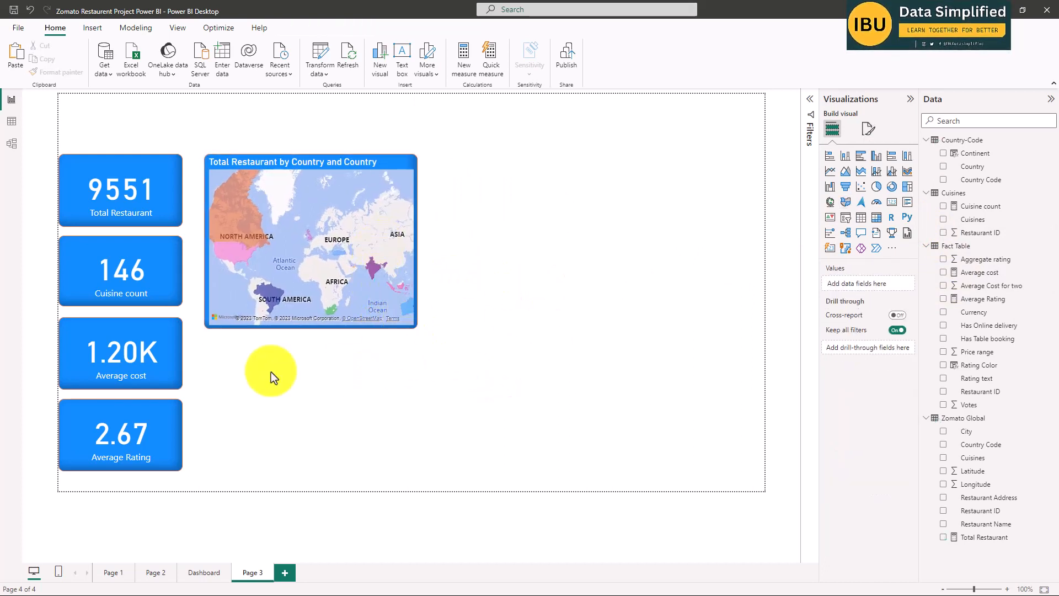
- Check the finished Dashboard page for reference and add an empty treemap visual beside the map on Page 3
click(201, 572)
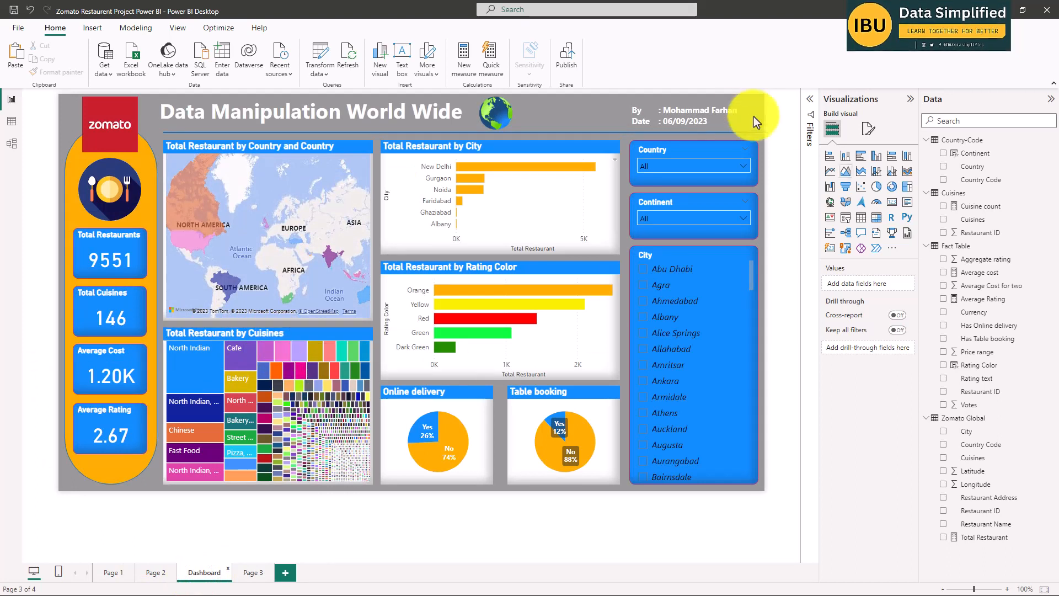
click(246, 572)
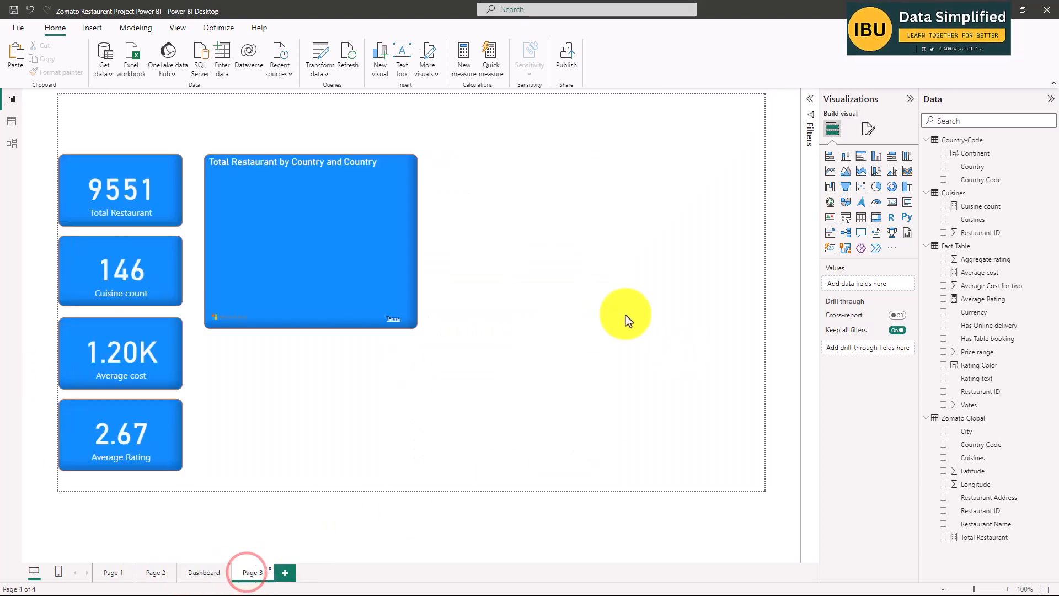
click(566, 304)
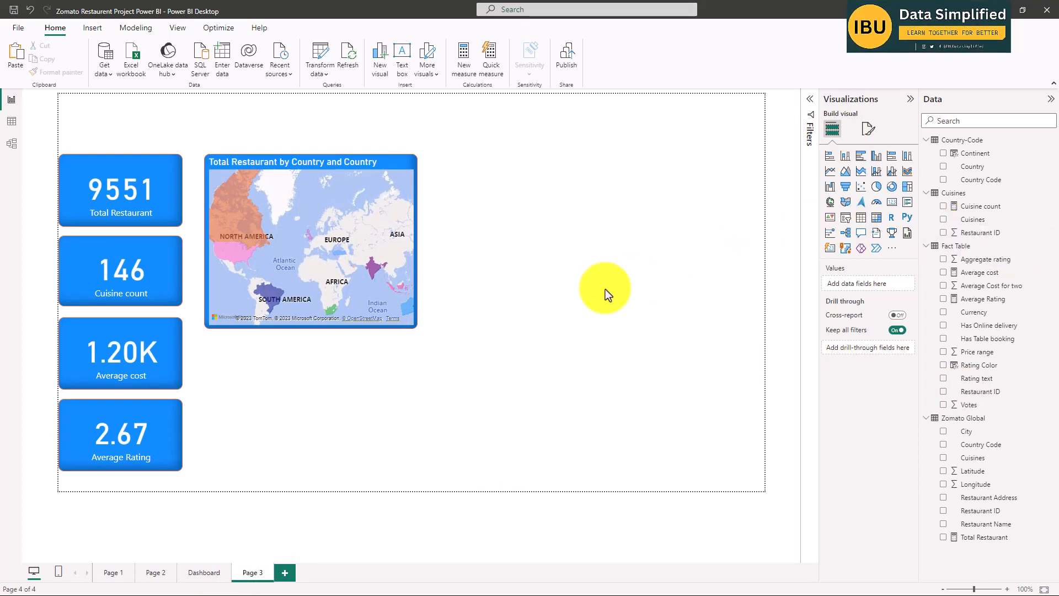
click(908, 187)
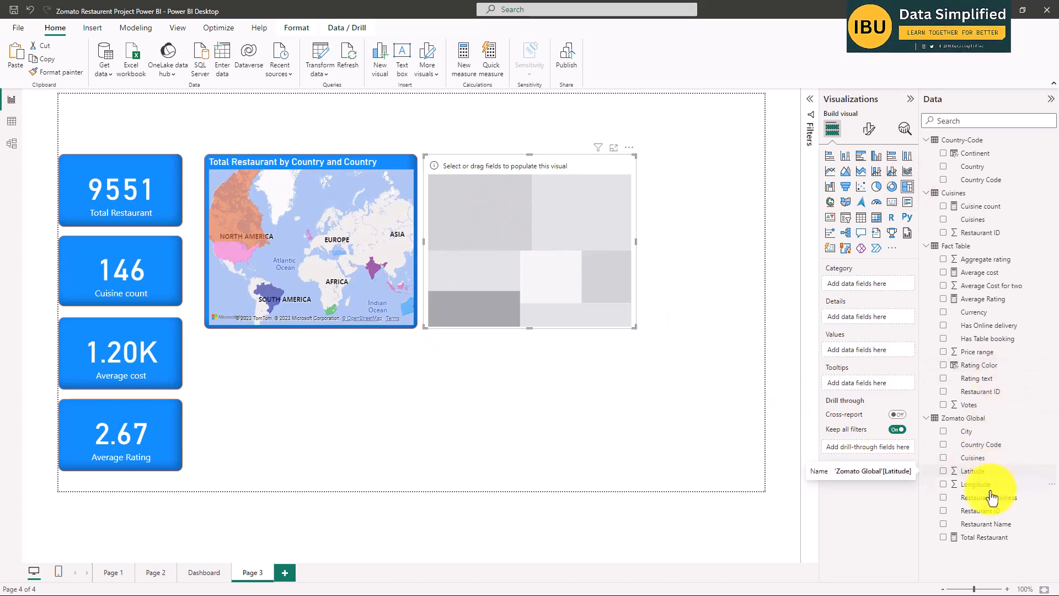
- Populate the treemap with Total Restaurant as values and Cuisines from Zomato Global as category
click(943, 538)
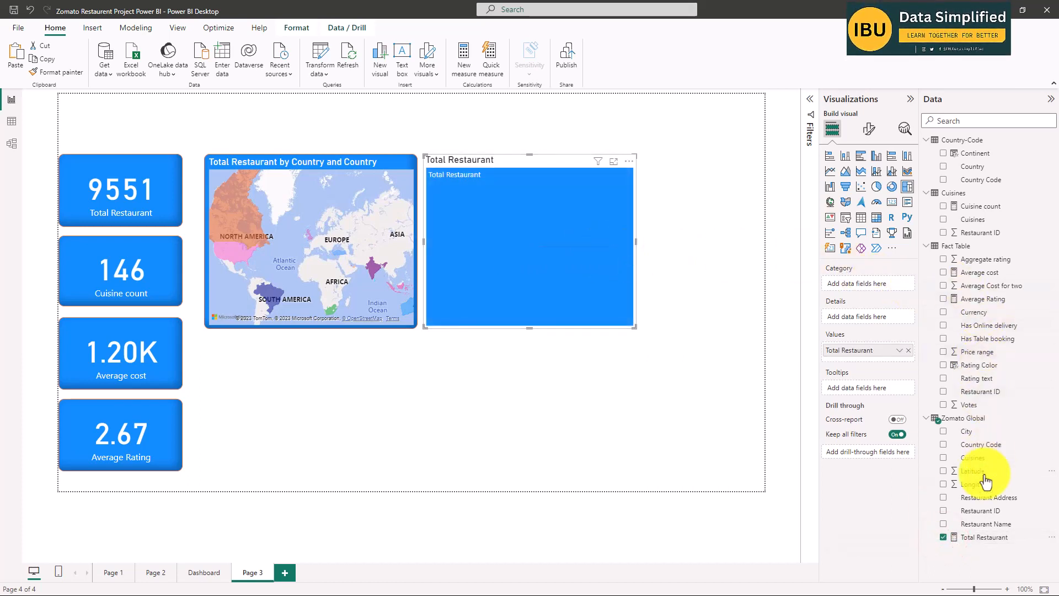
click(944, 457)
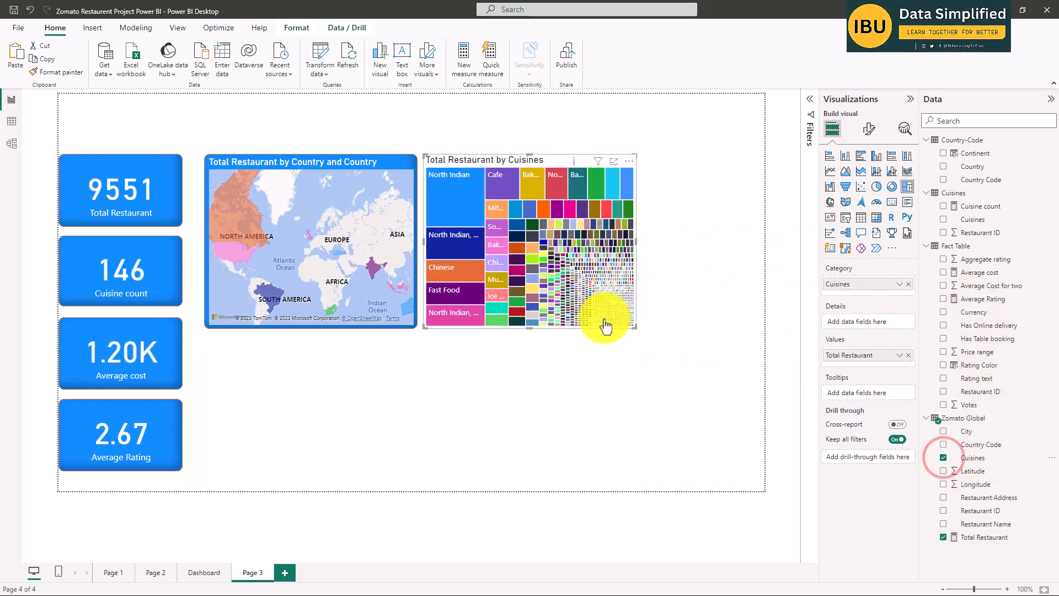
mouse_move(448, 180)
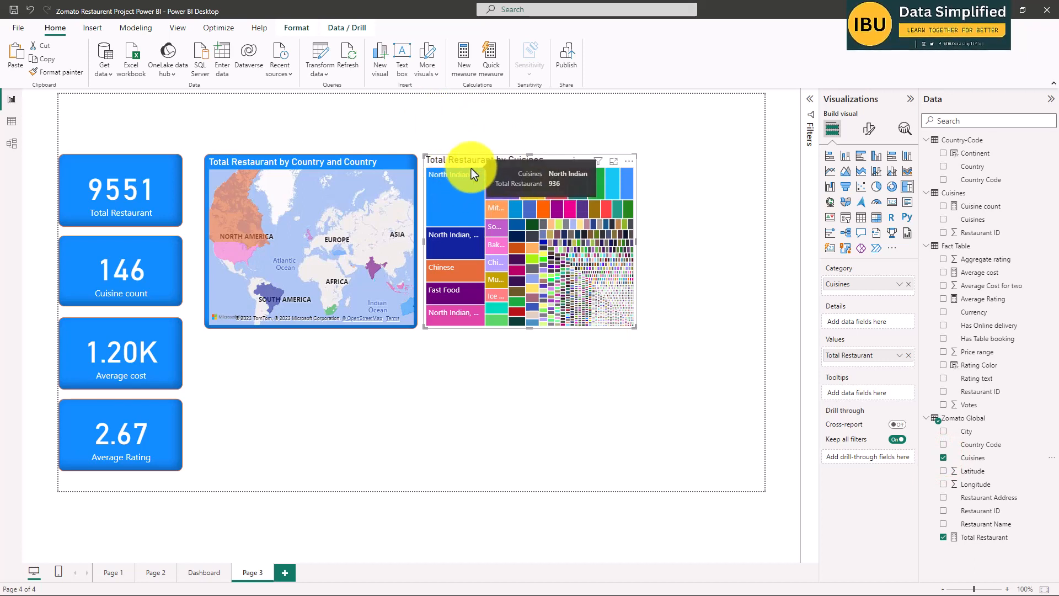
- Move the treemap below the map and shorten the map so the two visuals line up without overlapping
drag(473, 161, 253, 346)
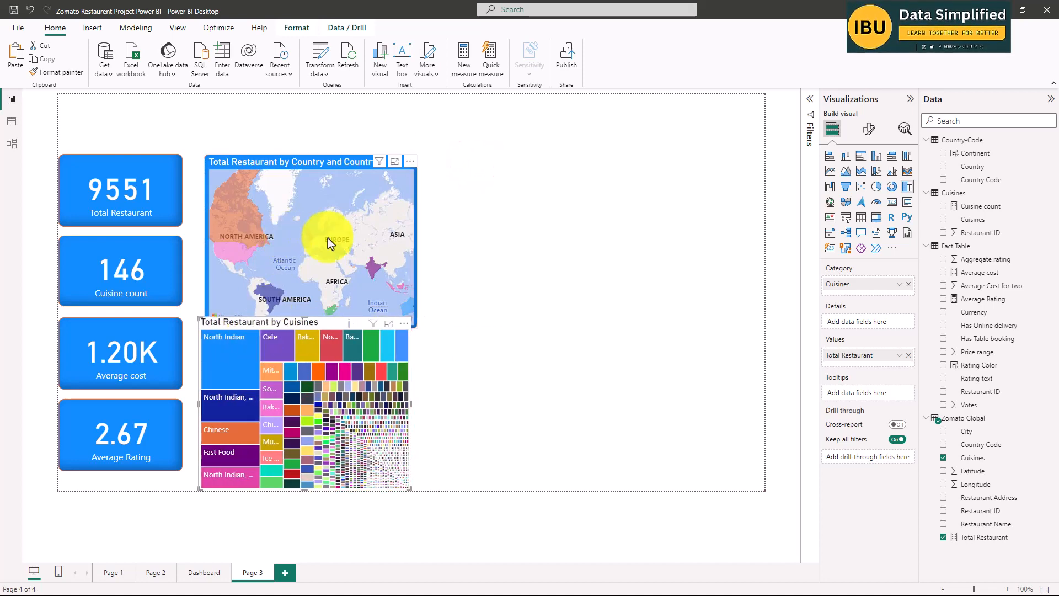
click(411, 280)
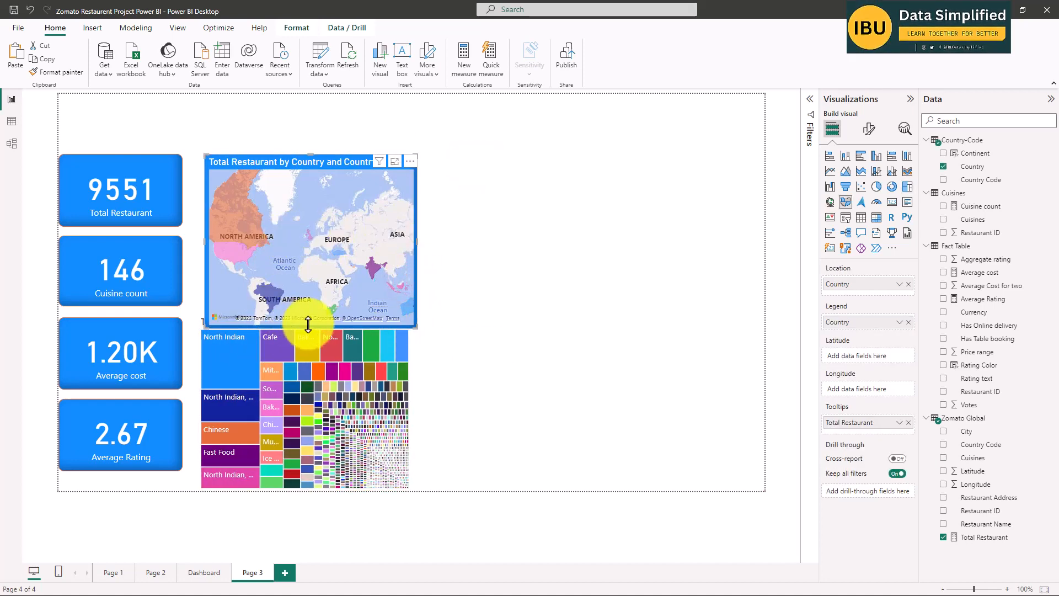
mouse_move(305, 325)
mouse_down()
mouse_move(307, 307)
mouse_move(296, 331)
mouse_move(301, 322)
mouse_up()
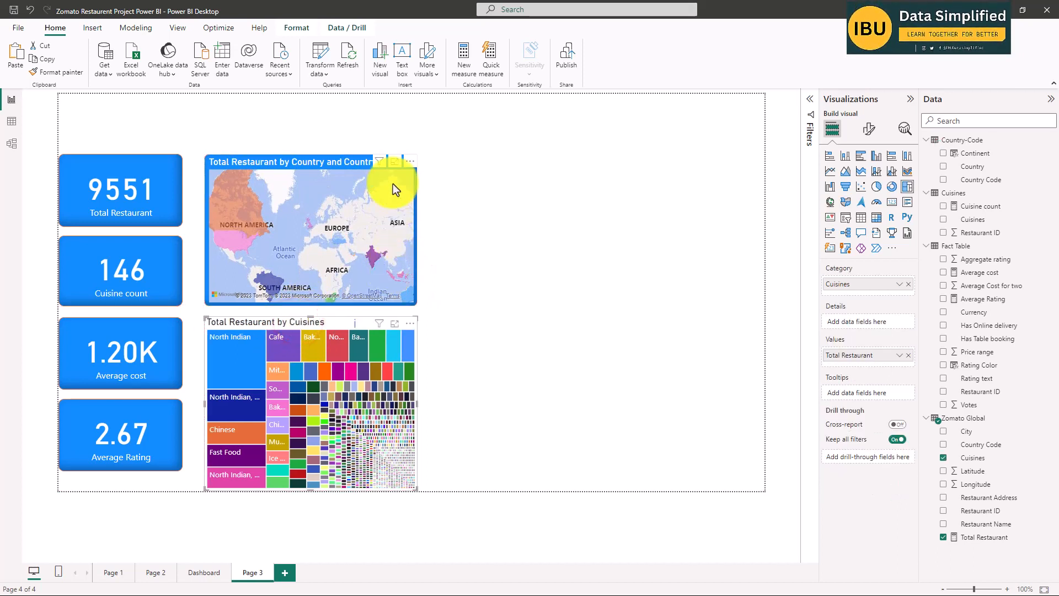
- Copy the map's formatting onto the treemap with Format painter
click(393, 184)
click(47, 72)
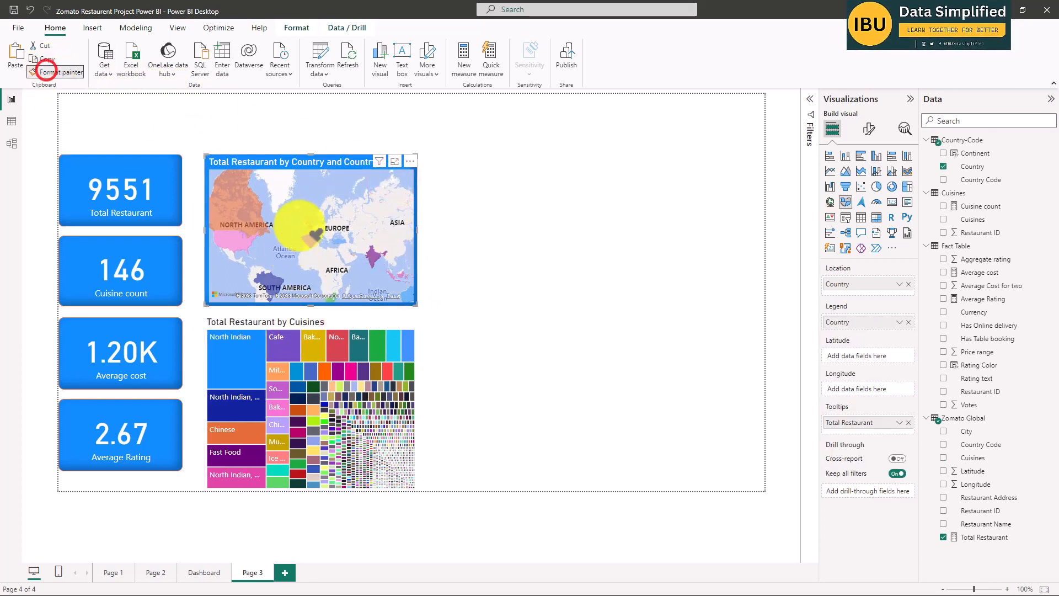
click(296, 154)
click(47, 72)
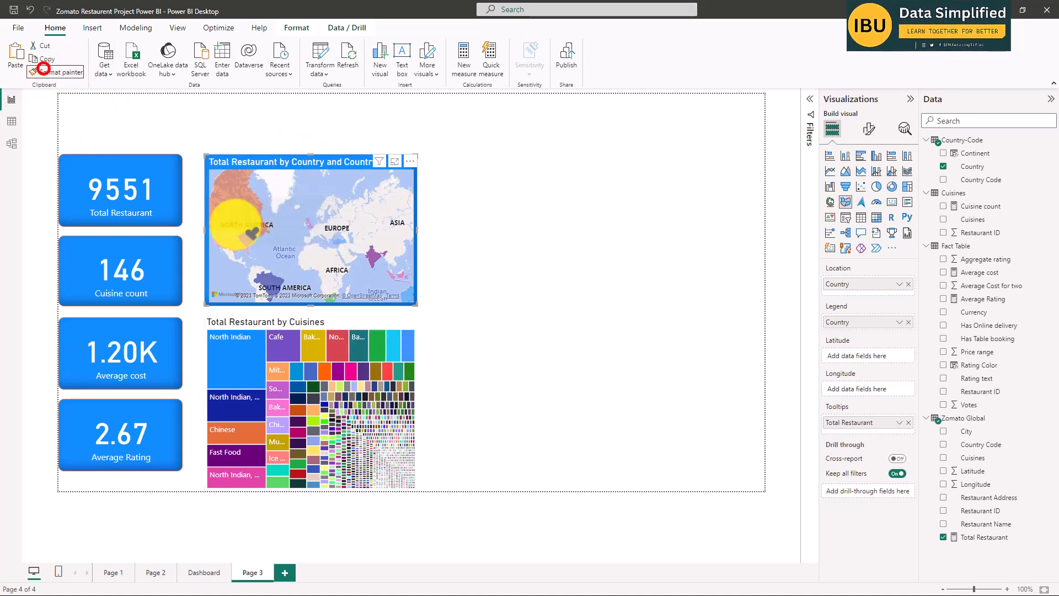
click(306, 338)
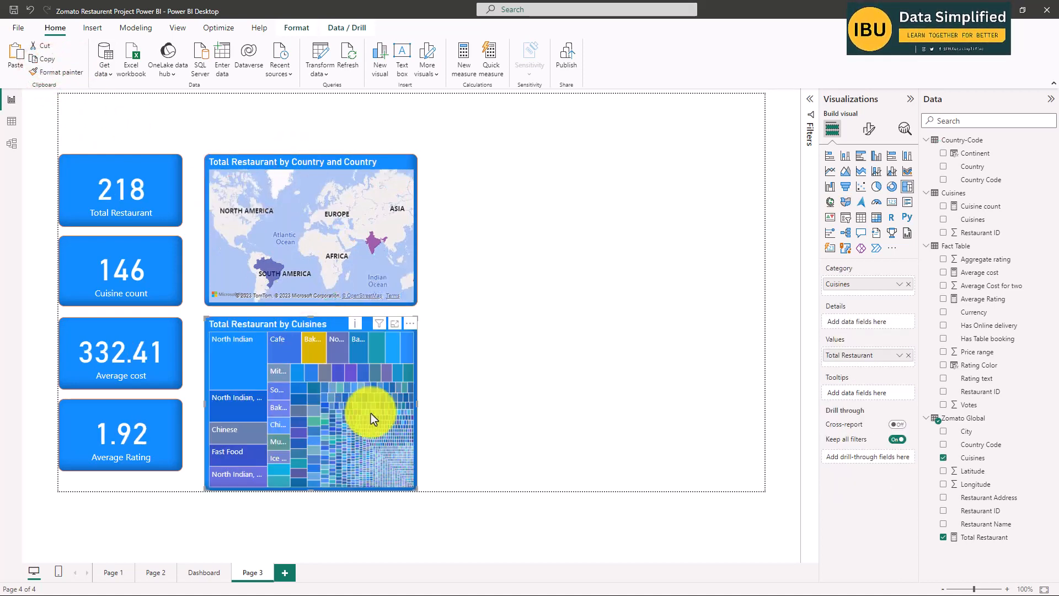
click(482, 401)
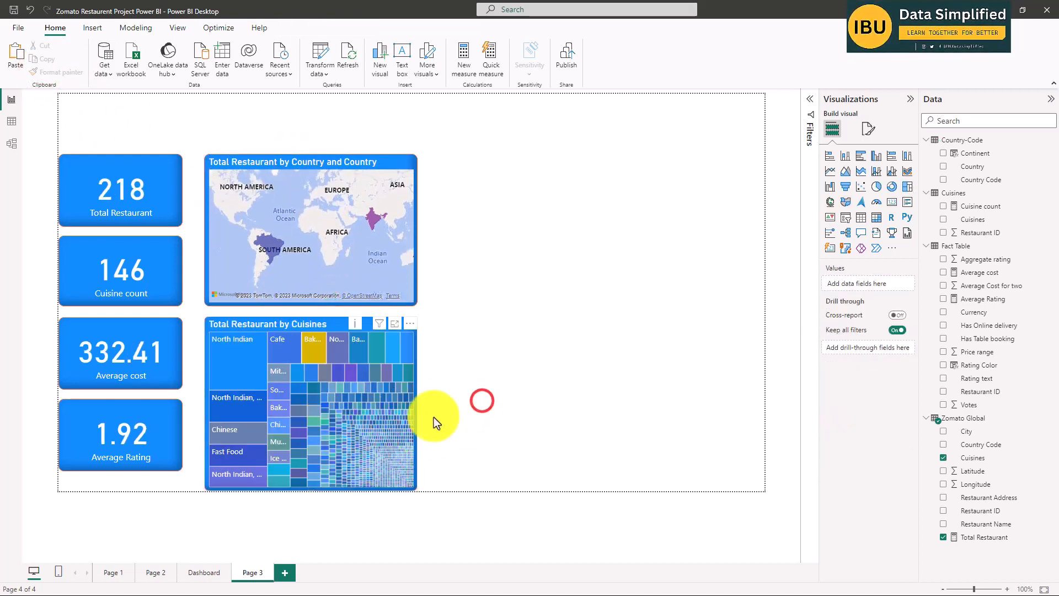
- Shrink the treemap's height so its bottom edge aligns with the Average Rating card
click(277, 322)
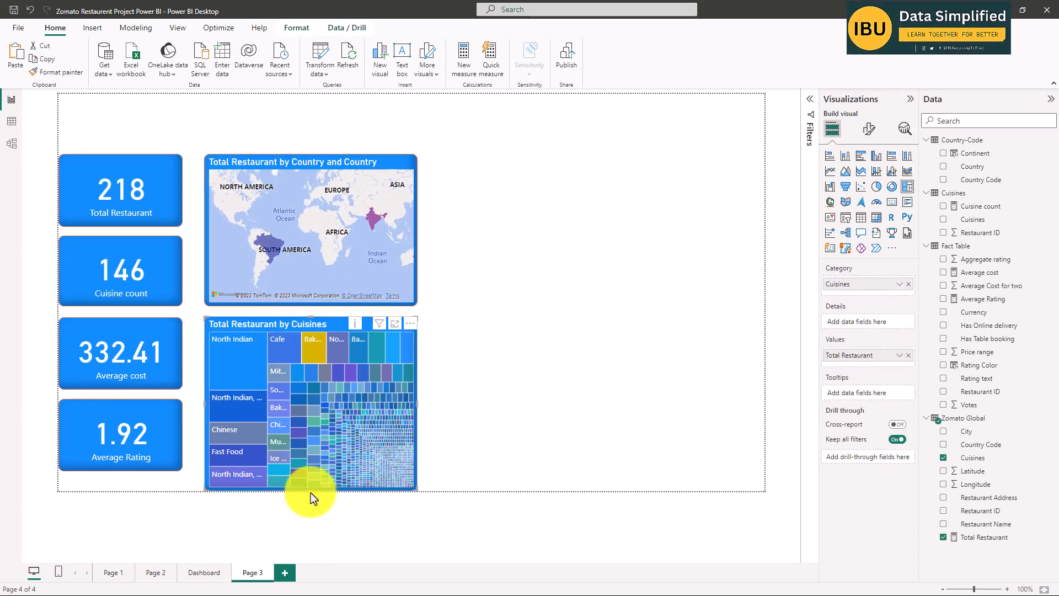
drag(309, 489, 307, 468)
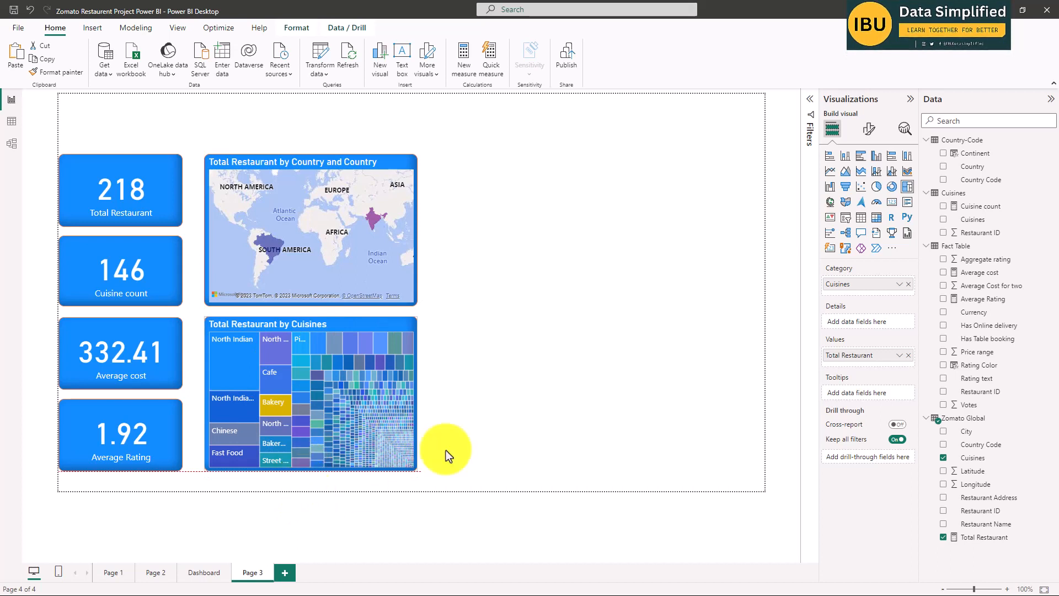
click(531, 370)
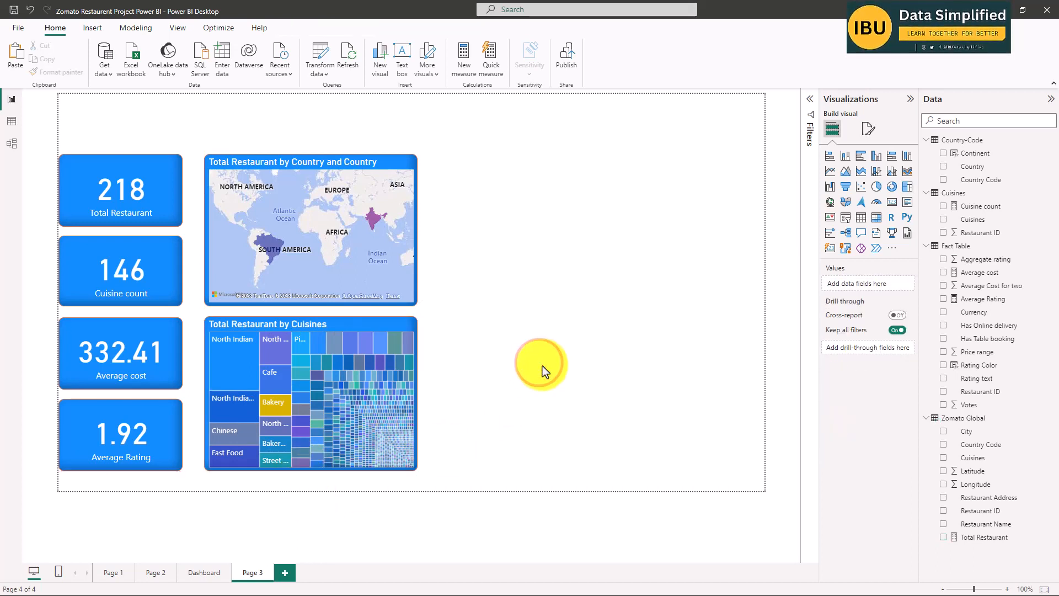
- Examine the treemap in focus mode, return to the report and highlight its North Indian tile
click(306, 323)
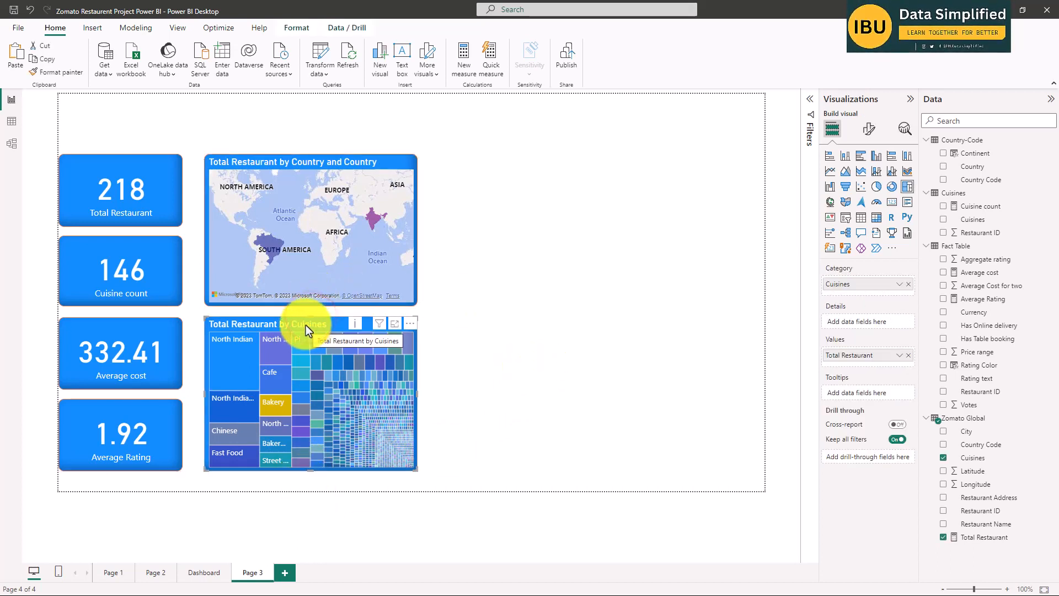
click(296, 158)
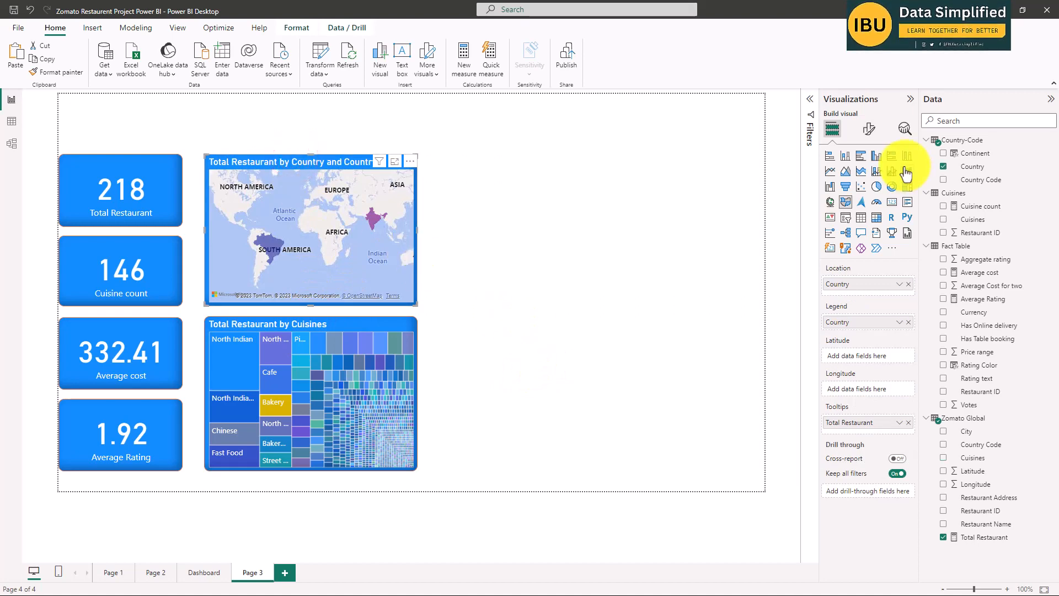
click(395, 324)
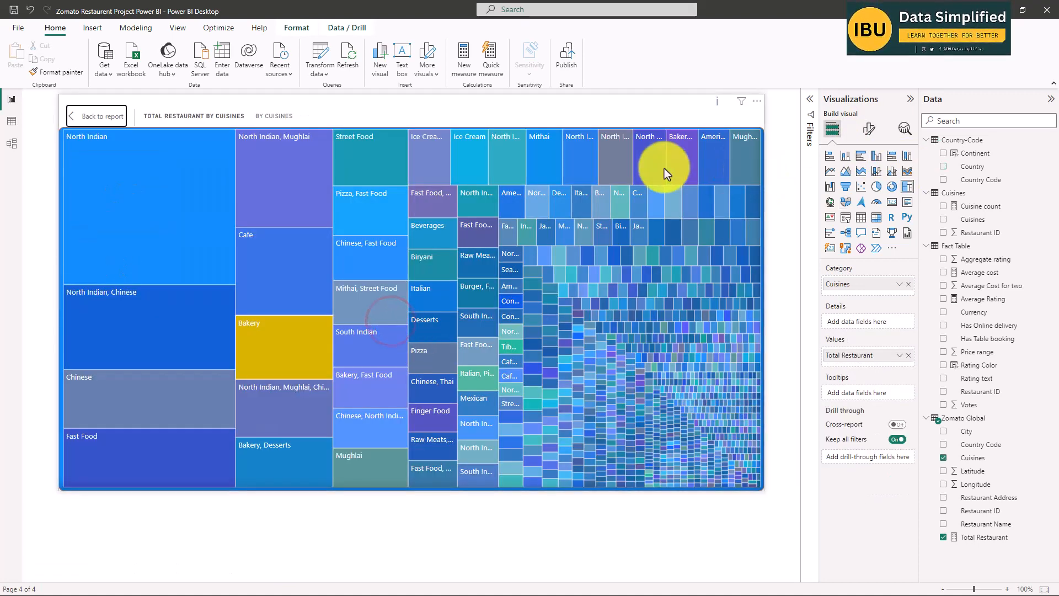
click(69, 116)
click(251, 383)
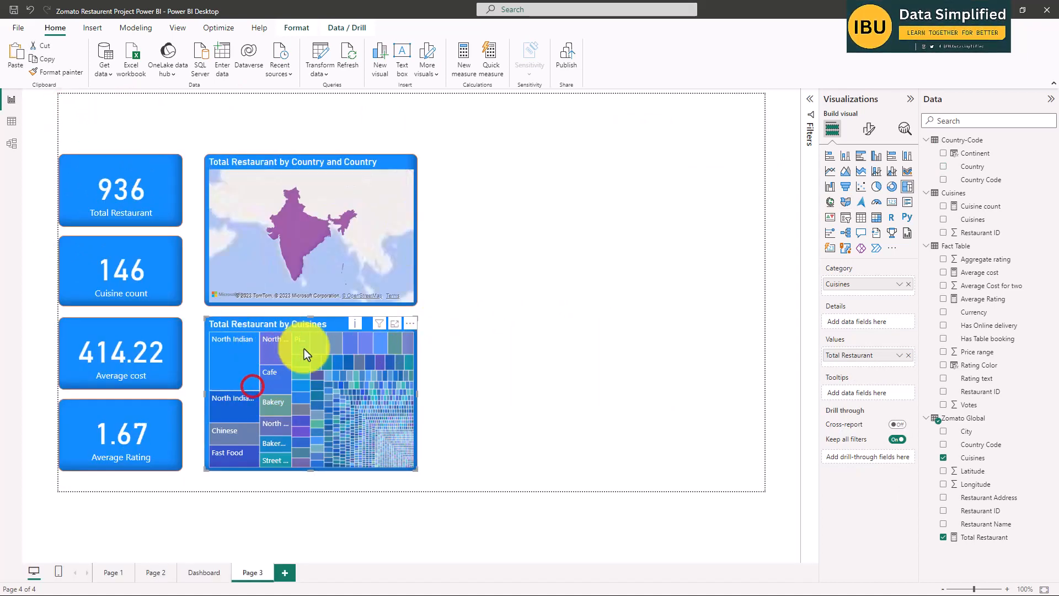
- Set the treemap's background effect color to white
click(875, 127)
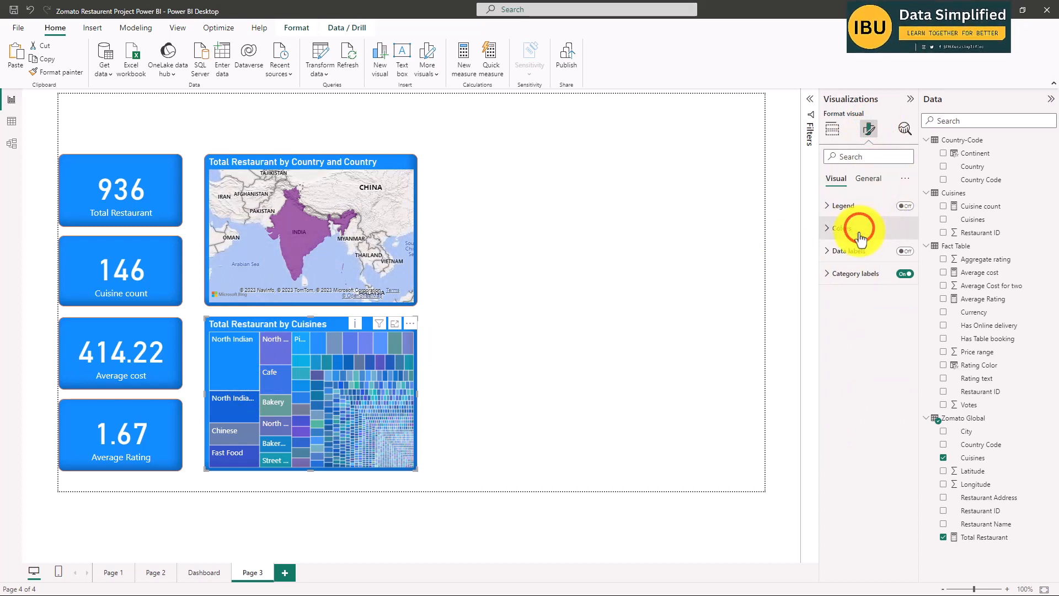
click(827, 229)
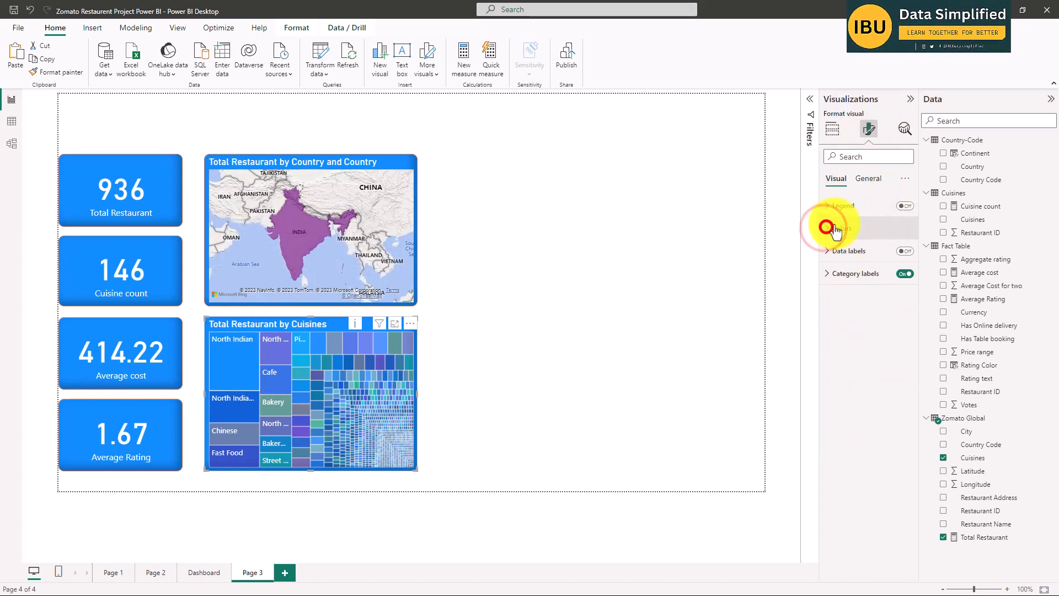
click(868, 178)
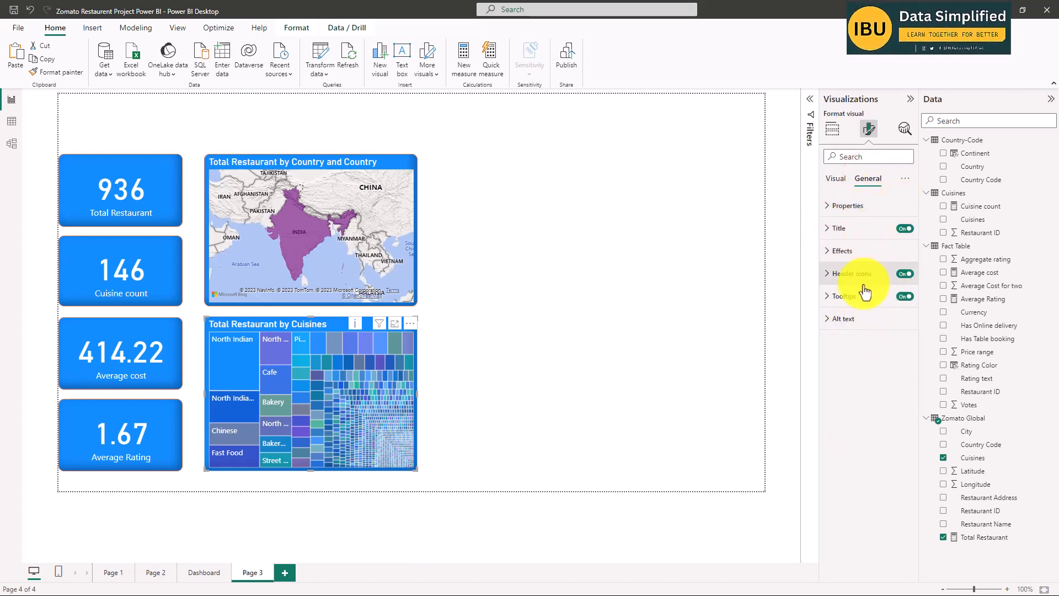
click(861, 232)
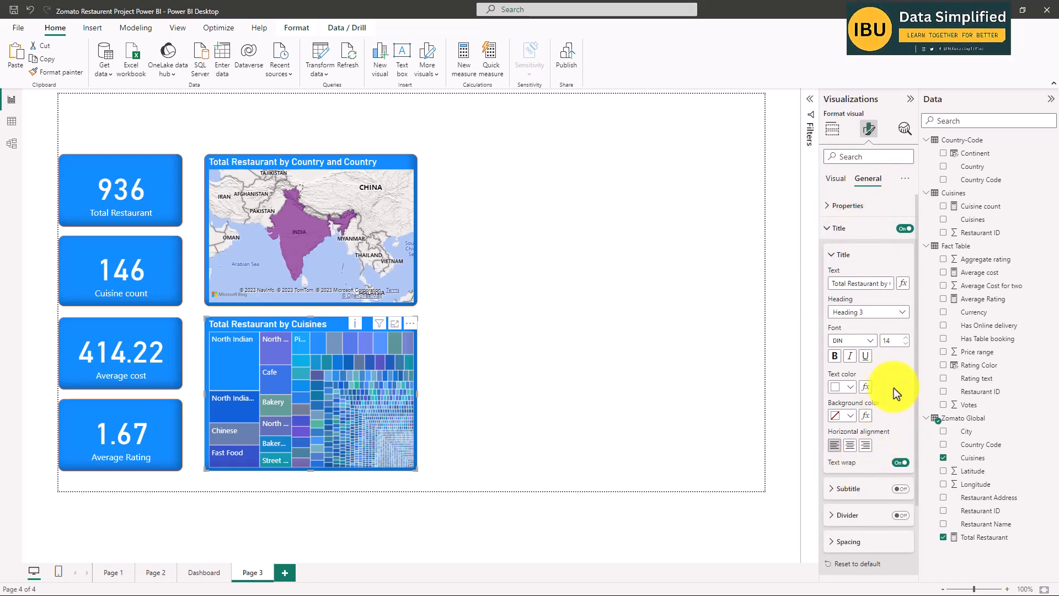
scroll(891, 392, down, 3)
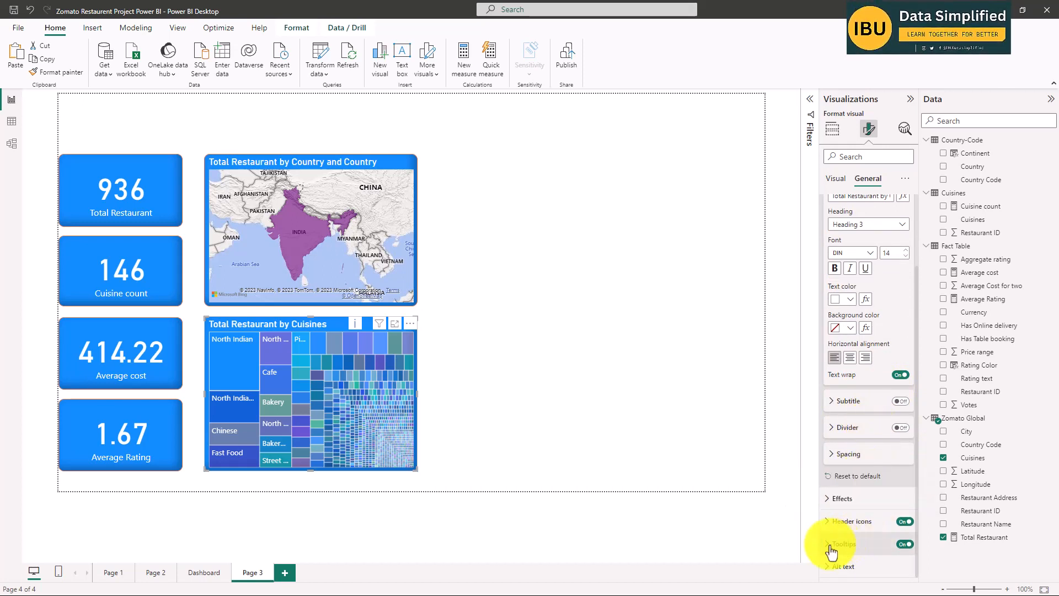
click(840, 498)
scroll(872, 428, down, 3)
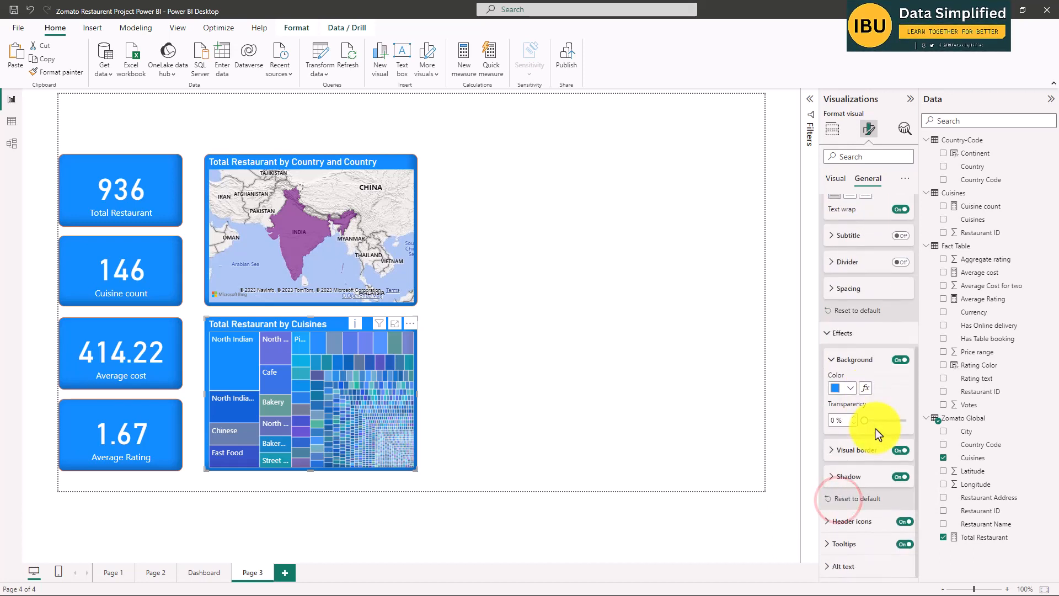
click(850, 388)
click(845, 426)
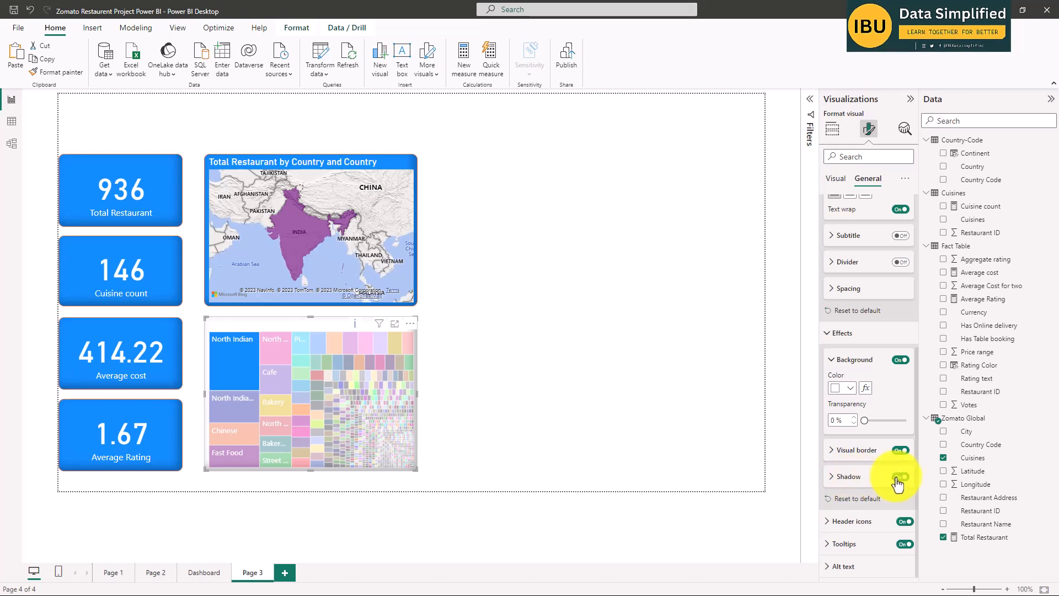
click(664, 429)
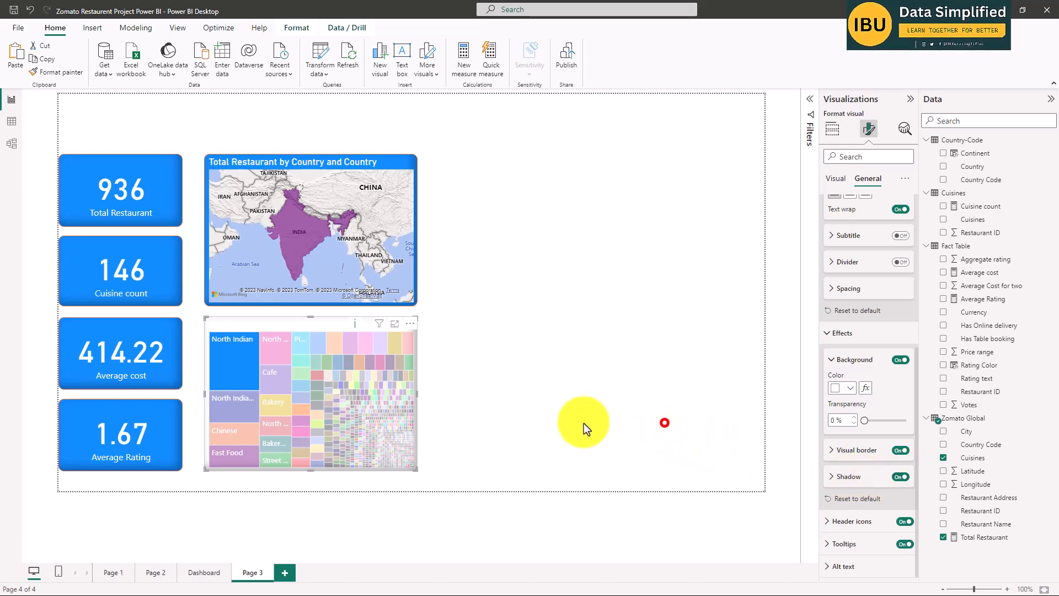
- Try blue as the text color of the treemap's title
click(293, 330)
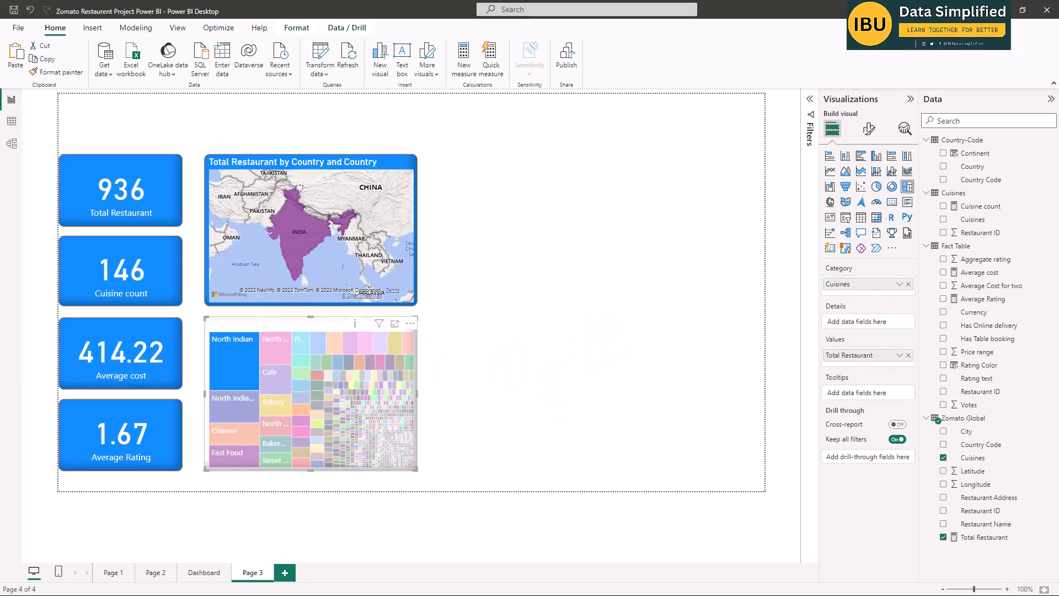
click(592, 340)
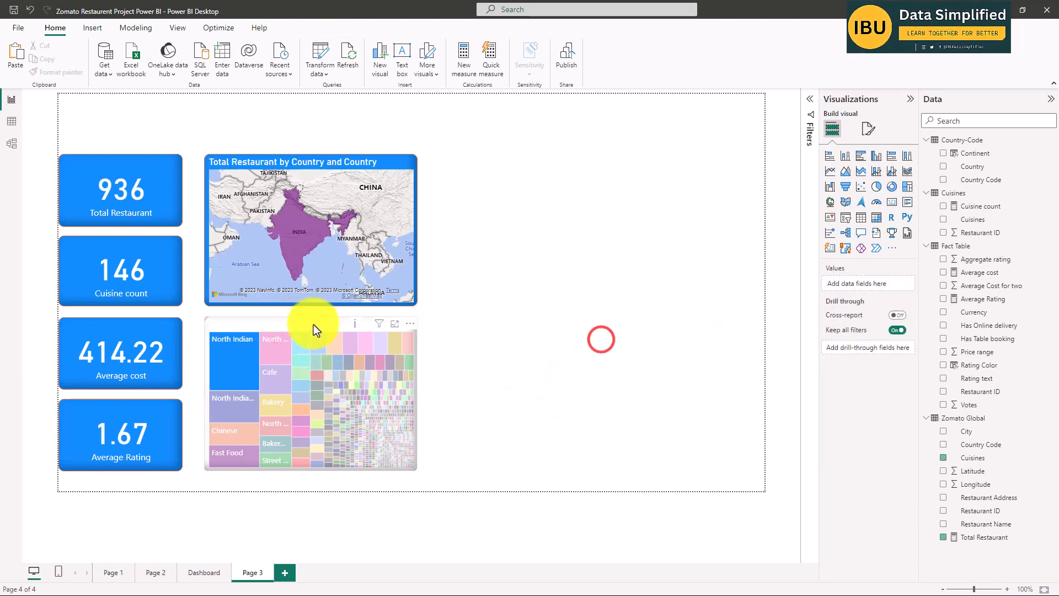
click(313, 324)
click(872, 132)
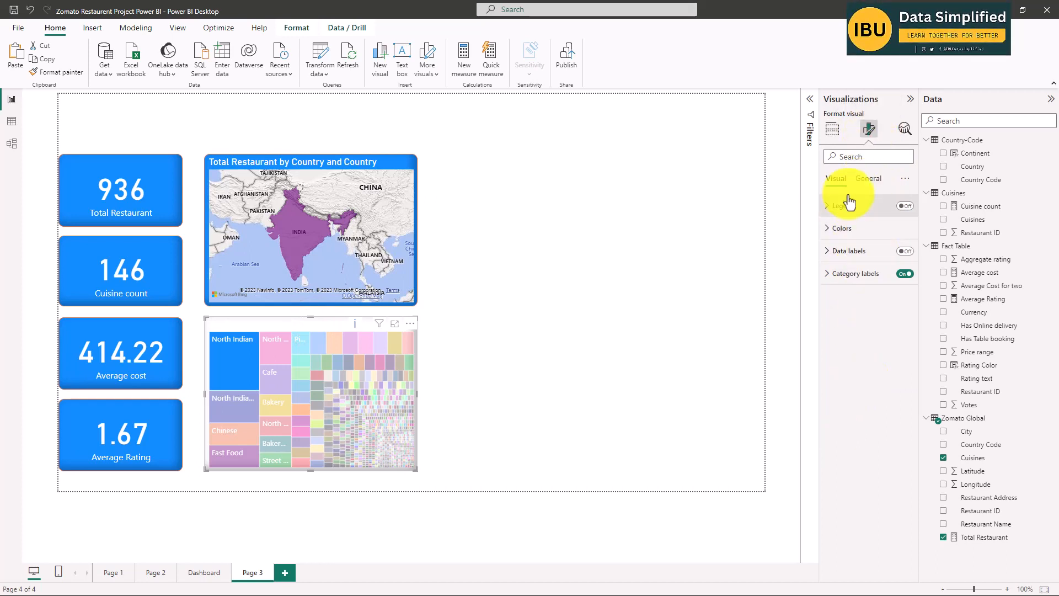
click(868, 178)
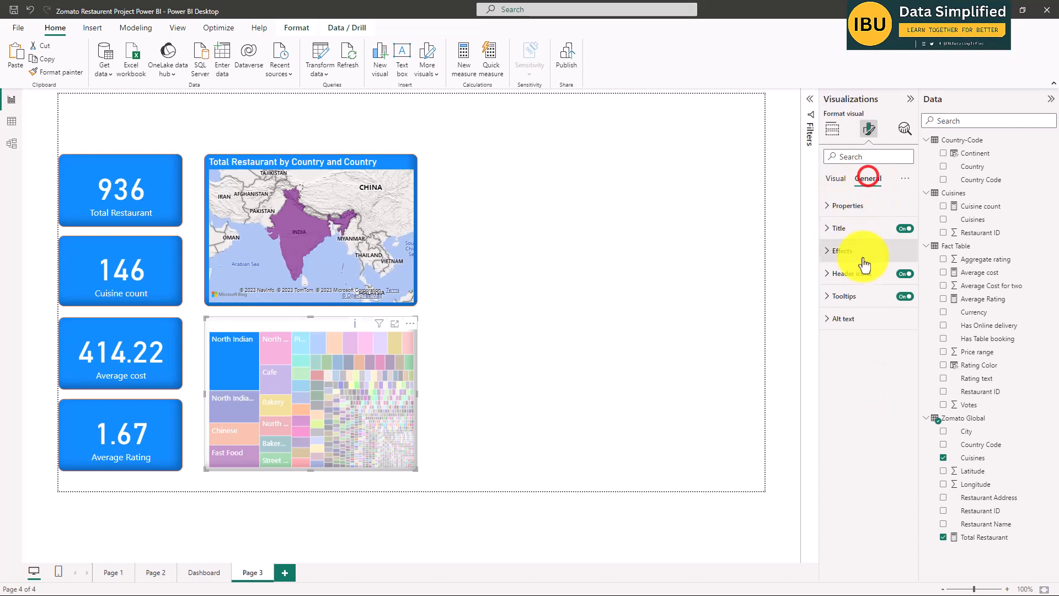
click(834, 228)
click(841, 383)
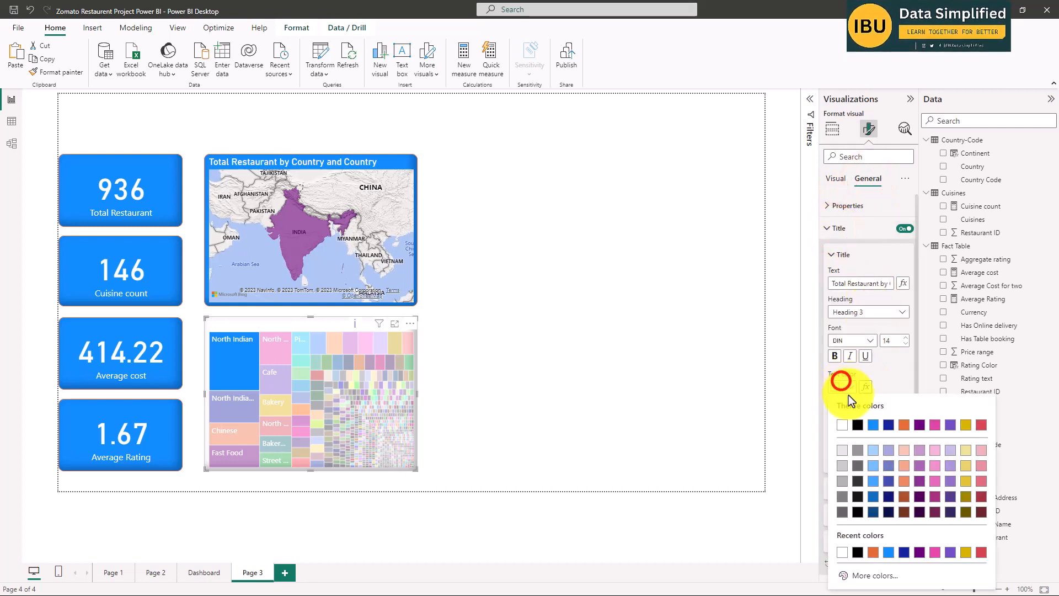
click(872, 426)
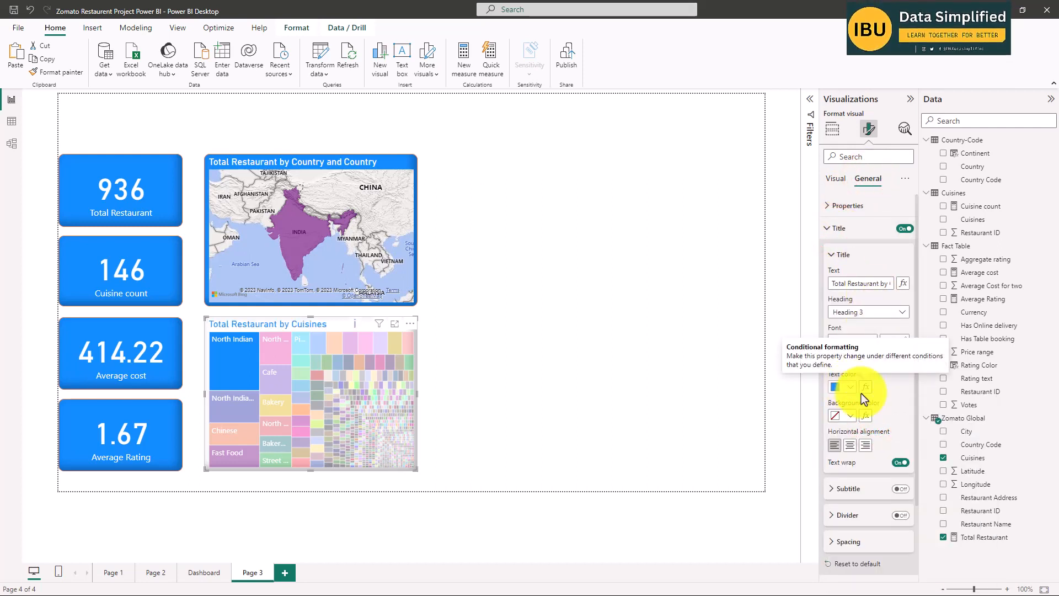
- Give the treemap's title white text on a blue background
click(851, 388)
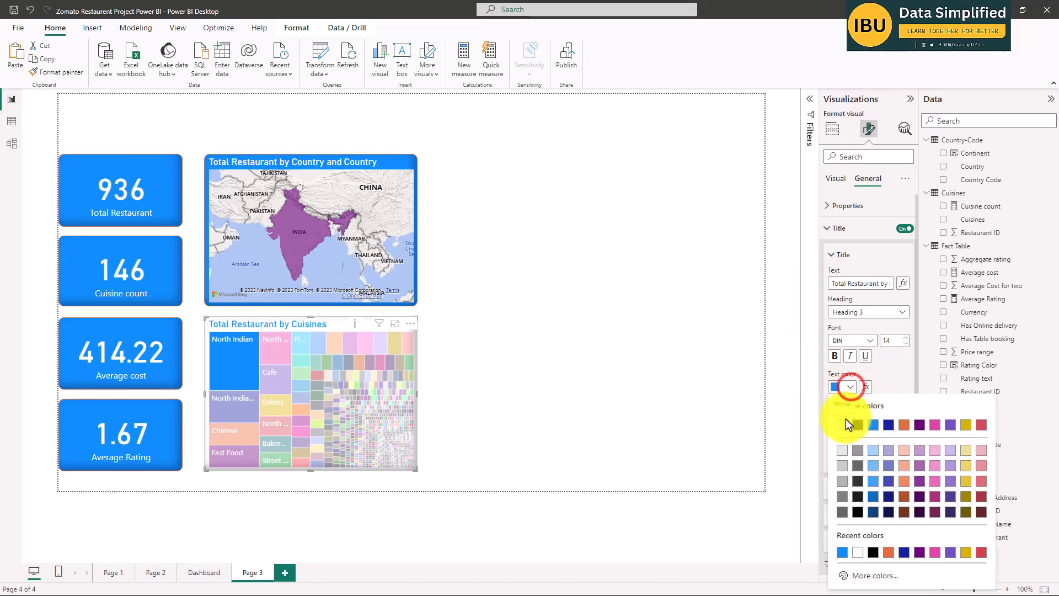
click(844, 420)
click(852, 415)
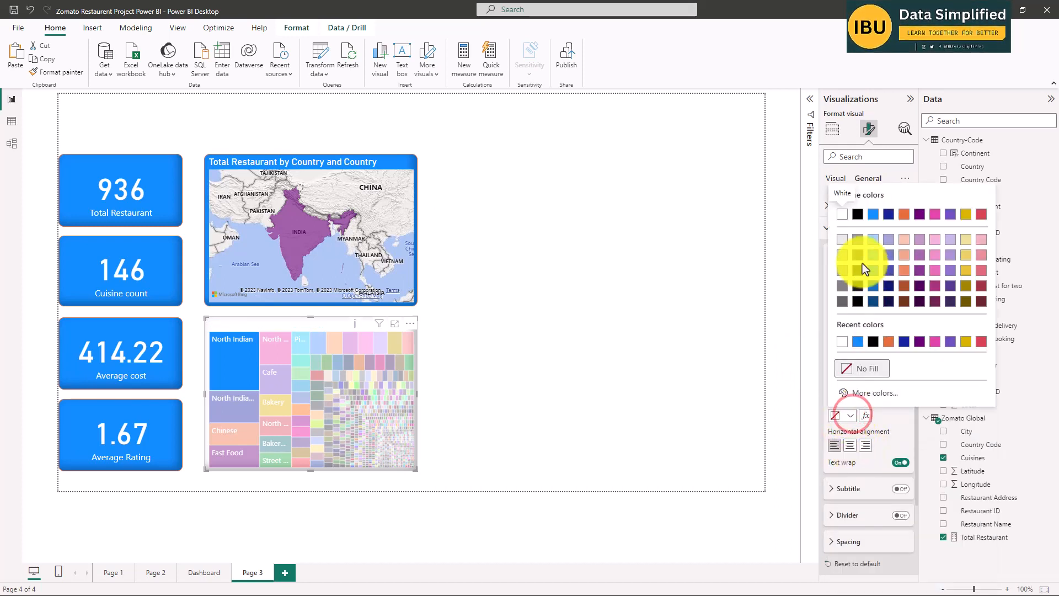
click(858, 341)
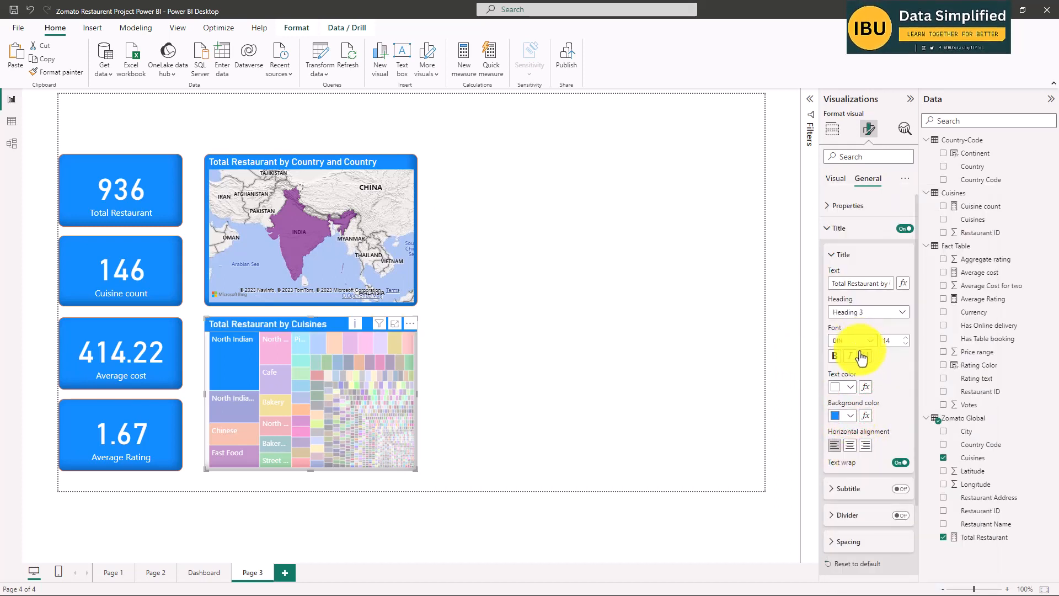
click(546, 379)
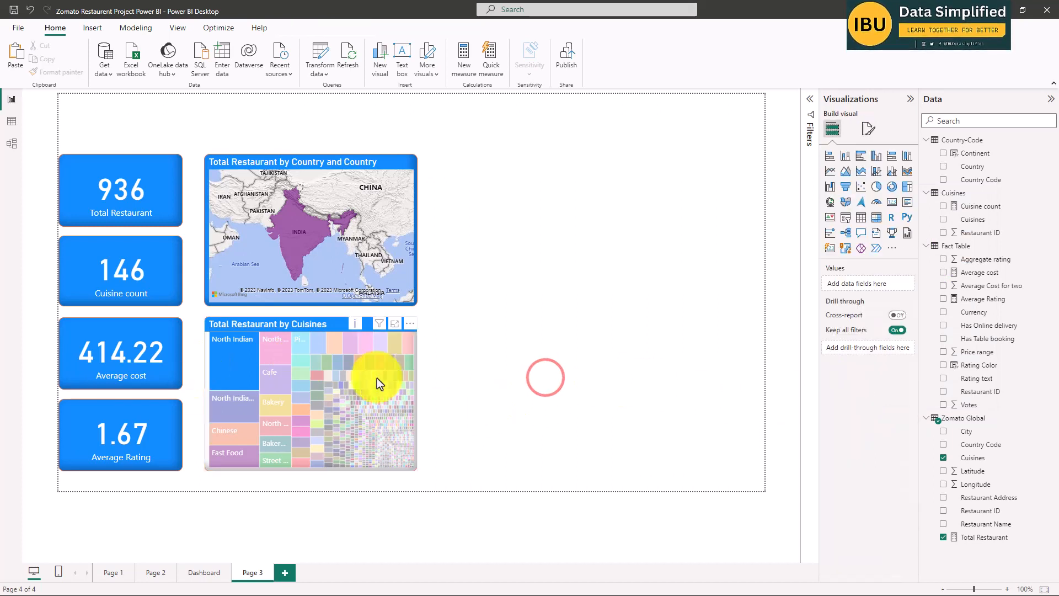
- Check the finished visuals on the Dashboard page and return to Page 3
click(233, 323)
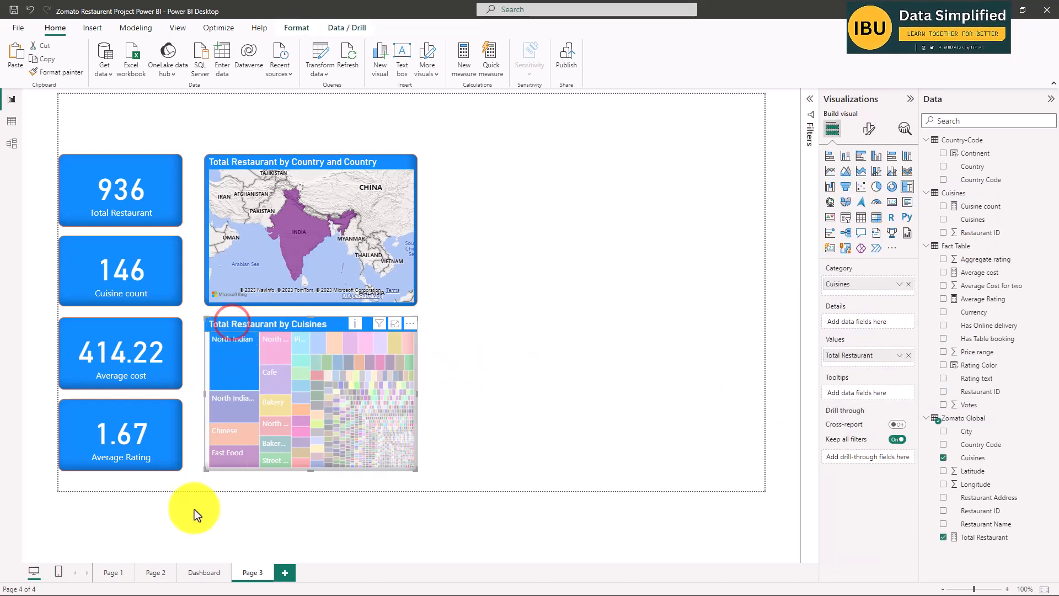
click(200, 573)
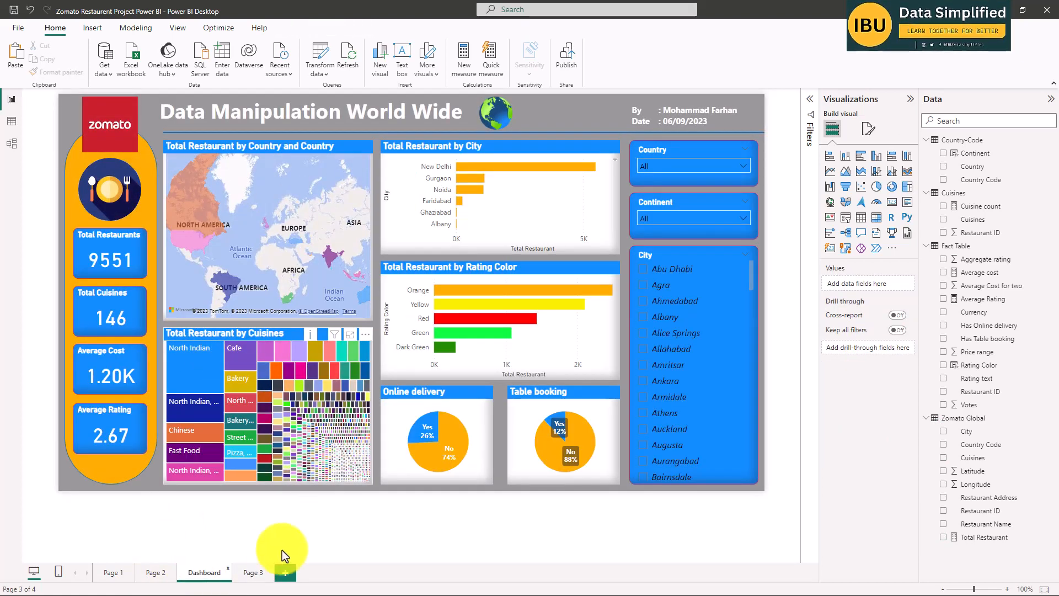
click(245, 572)
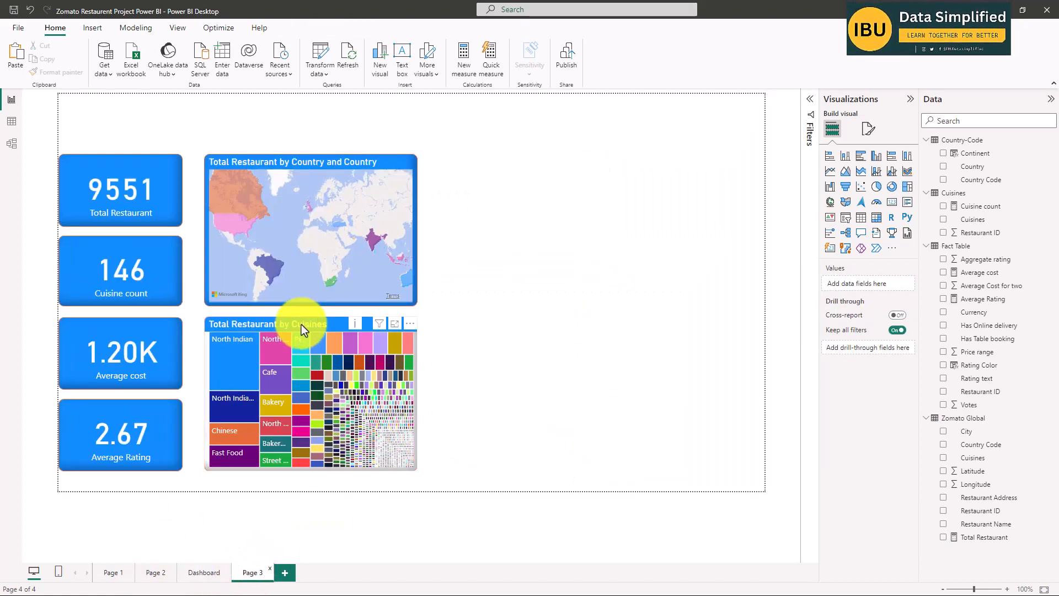
- Make the title text of the cuisines treemap bold
click(301, 324)
click(870, 128)
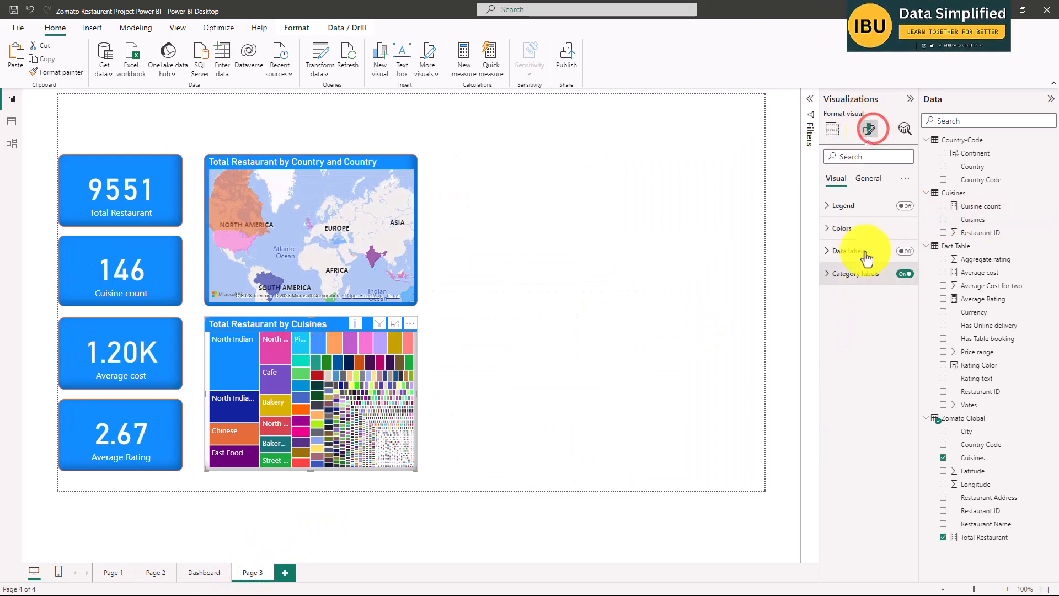
click(862, 179)
click(834, 231)
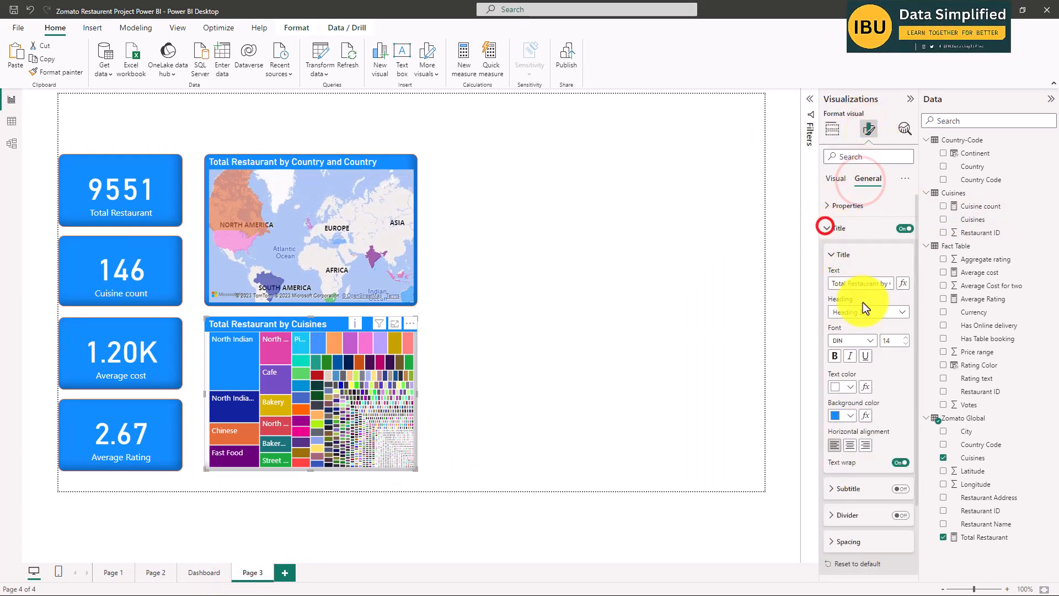
click(835, 356)
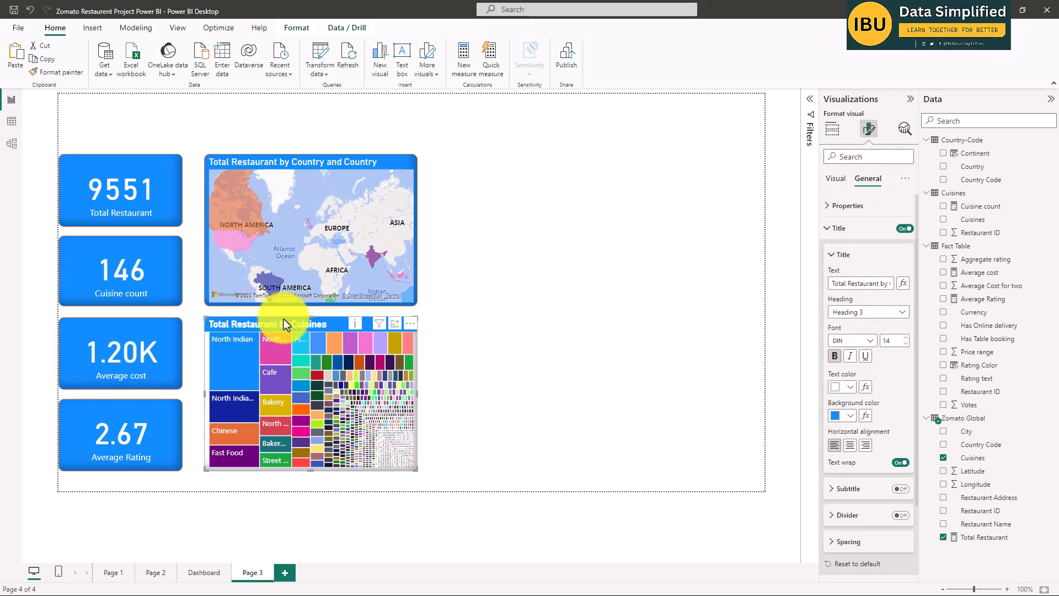
click(542, 367)
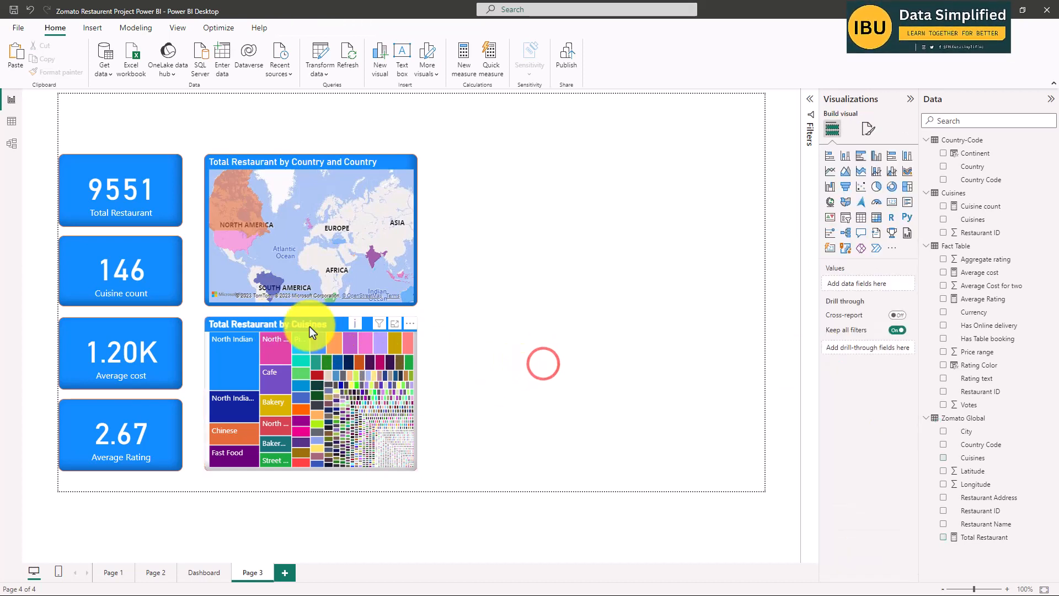
- Copy the cuisines treemap's formatting onto the country map with the format painter
click(309, 327)
click(59, 71)
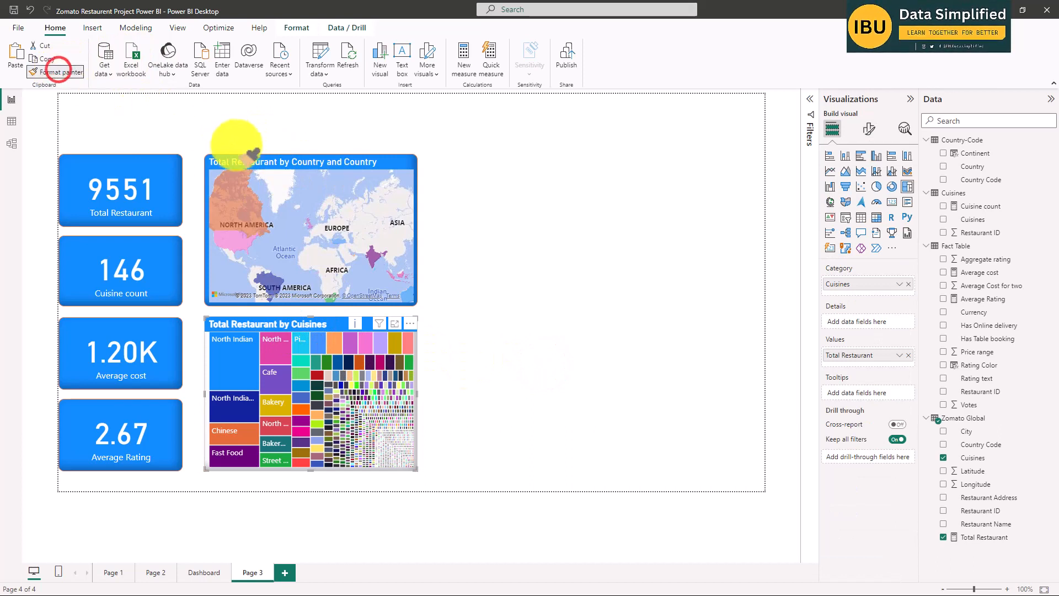
click(239, 144)
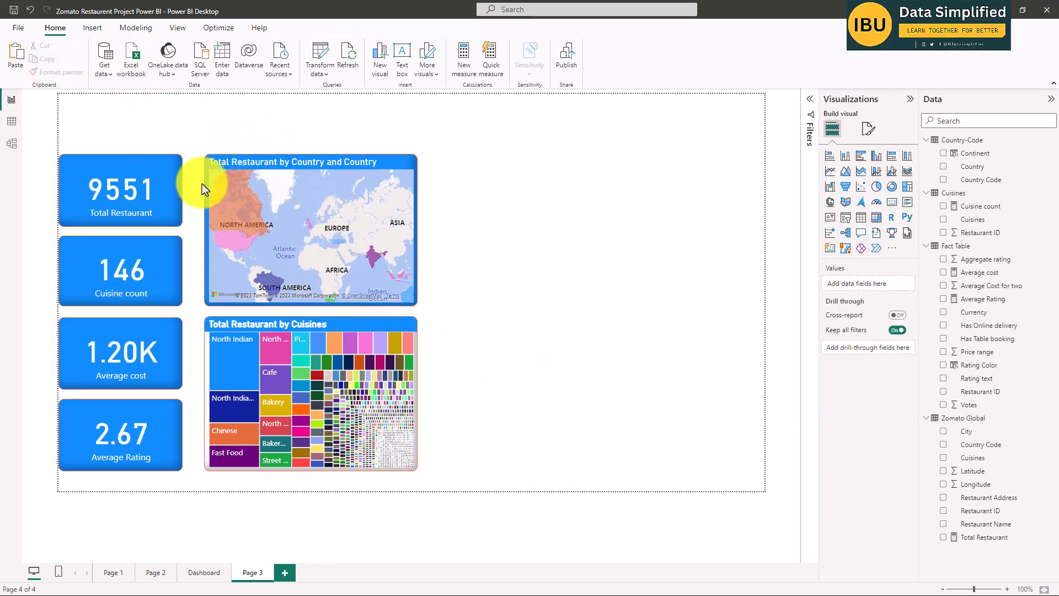
click(312, 326)
click(58, 75)
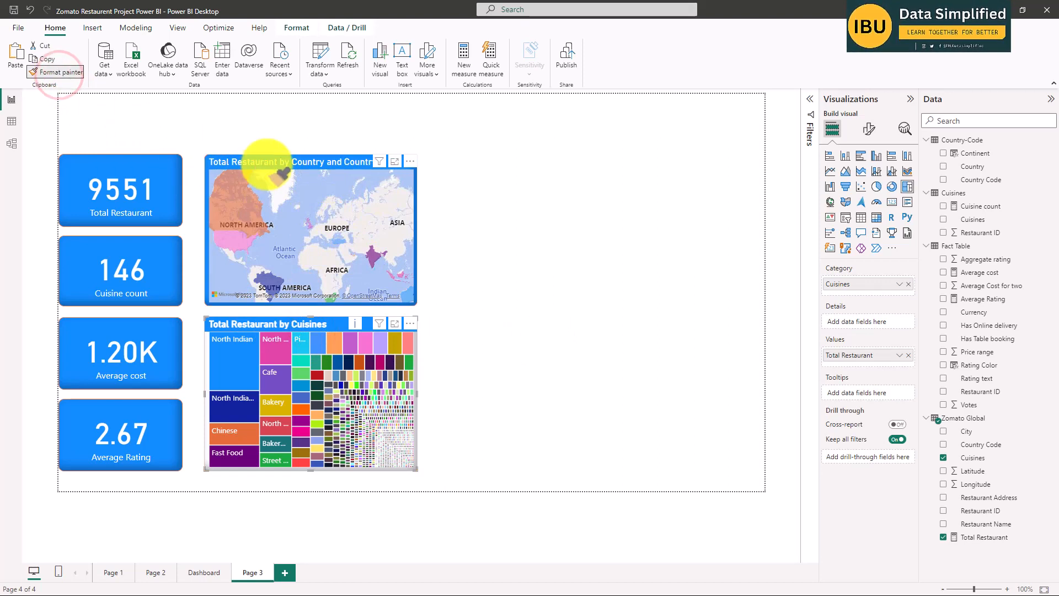
click(268, 165)
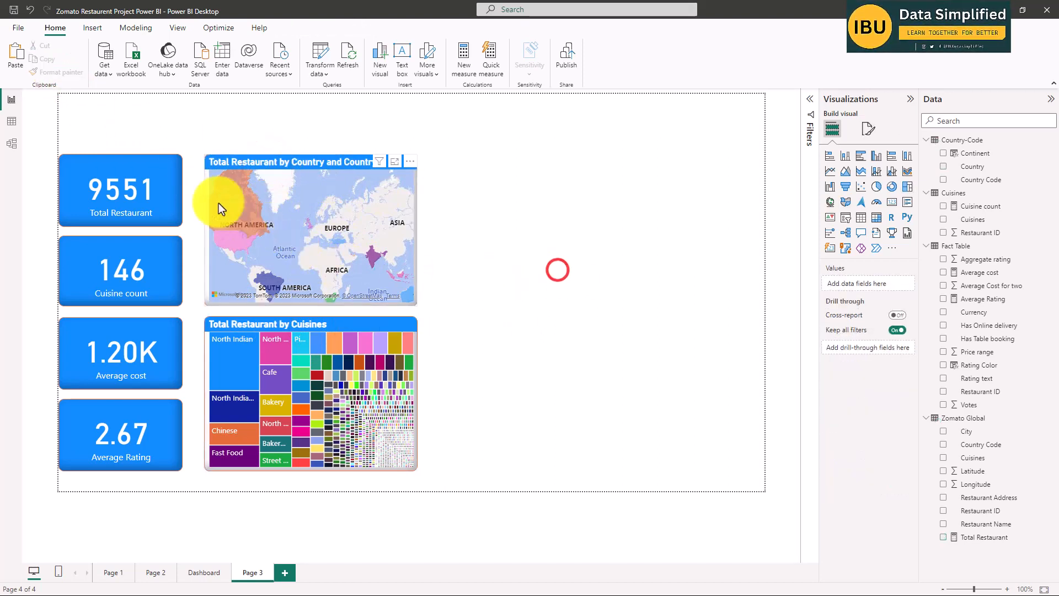
click(528, 304)
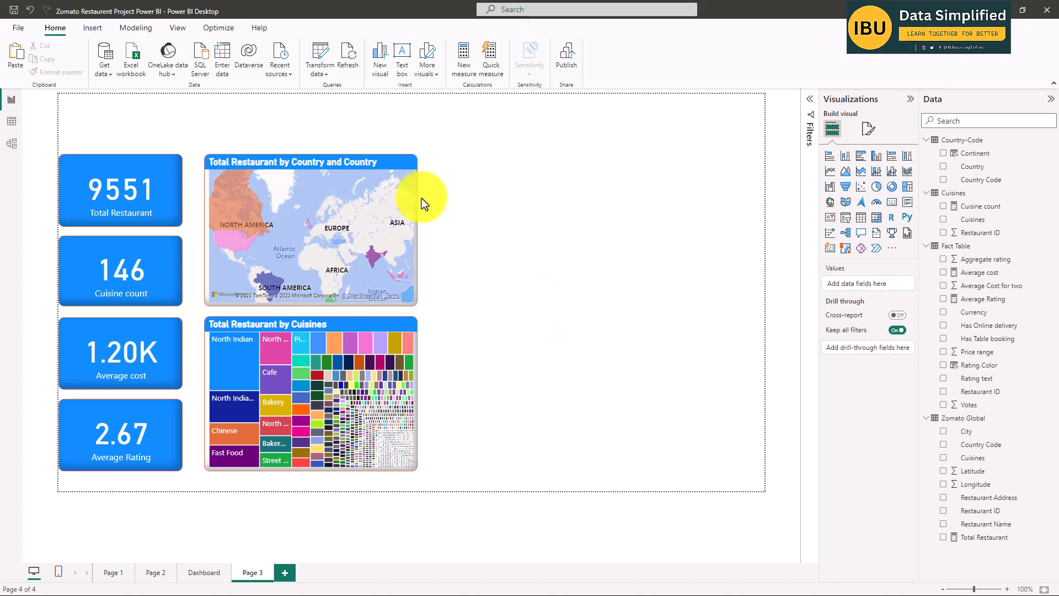
- Check the Dashboard page for reference and add a slicer to Page 3 showing Country from the Country-Code table
click(197, 573)
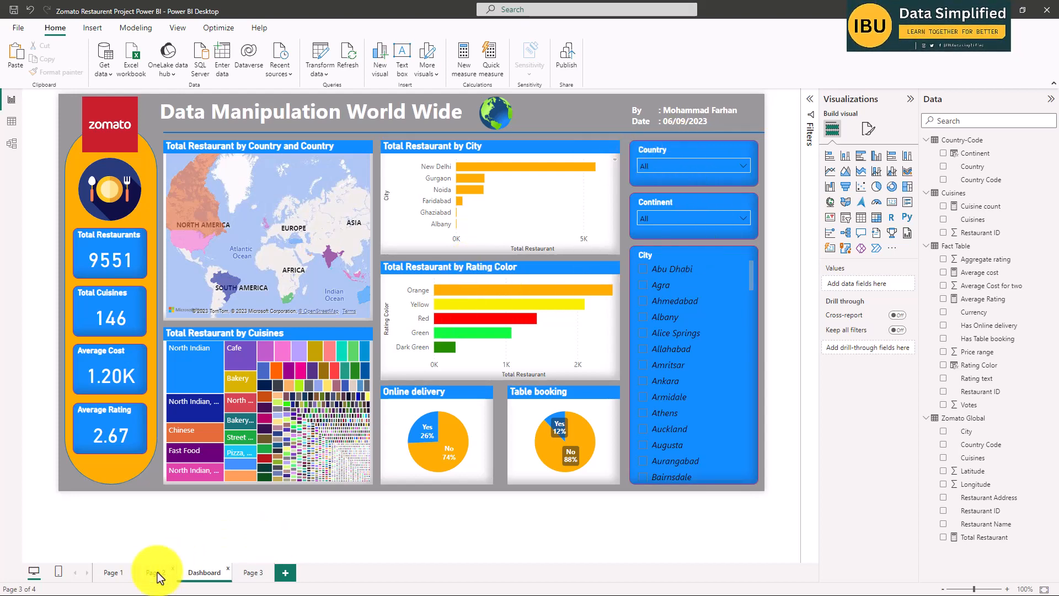
click(253, 572)
click(647, 245)
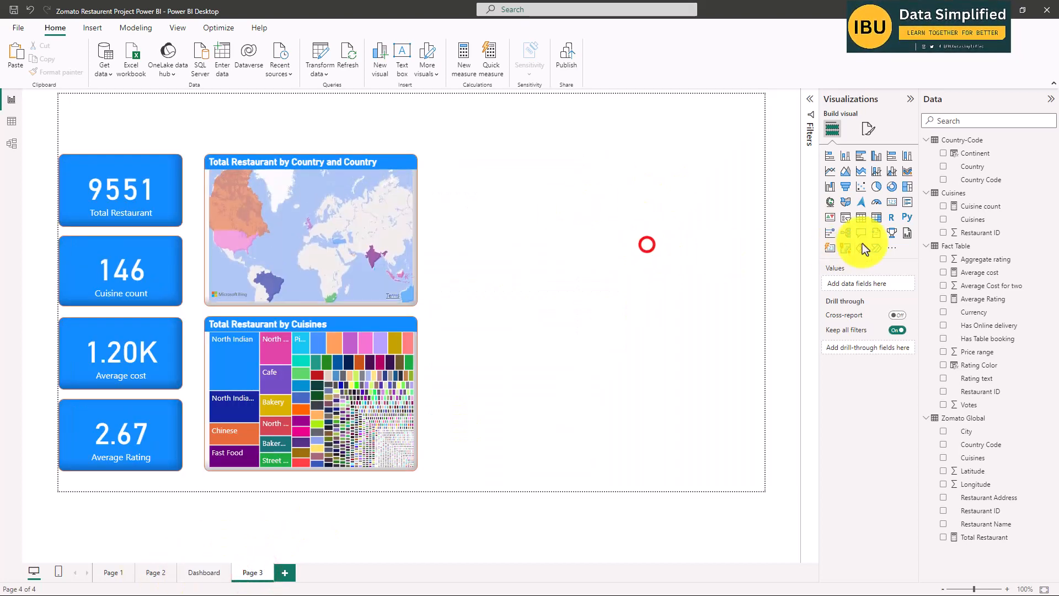
click(847, 218)
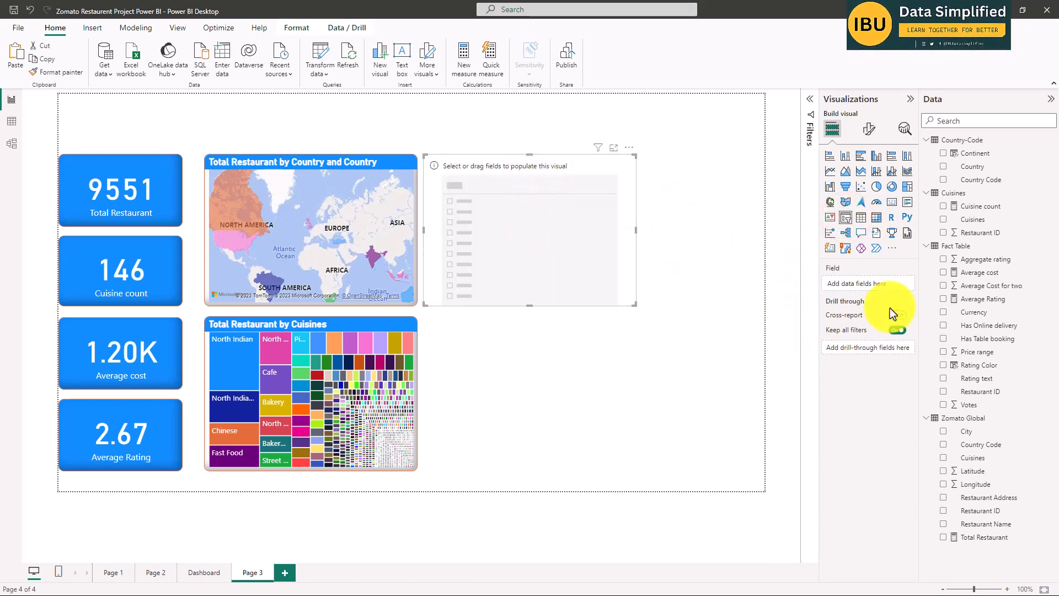
click(971, 166)
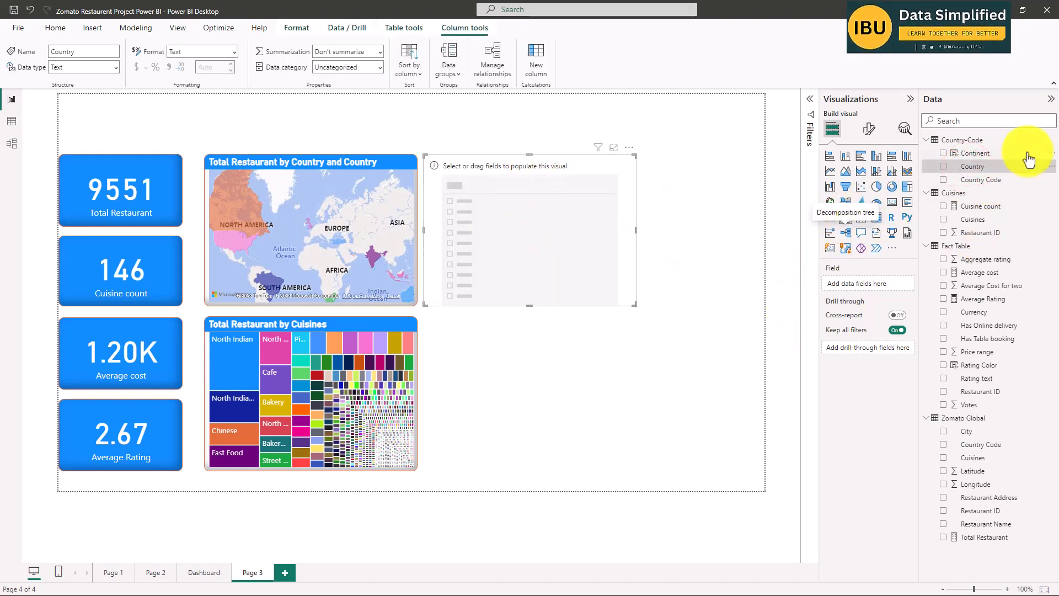
click(944, 166)
click(943, 165)
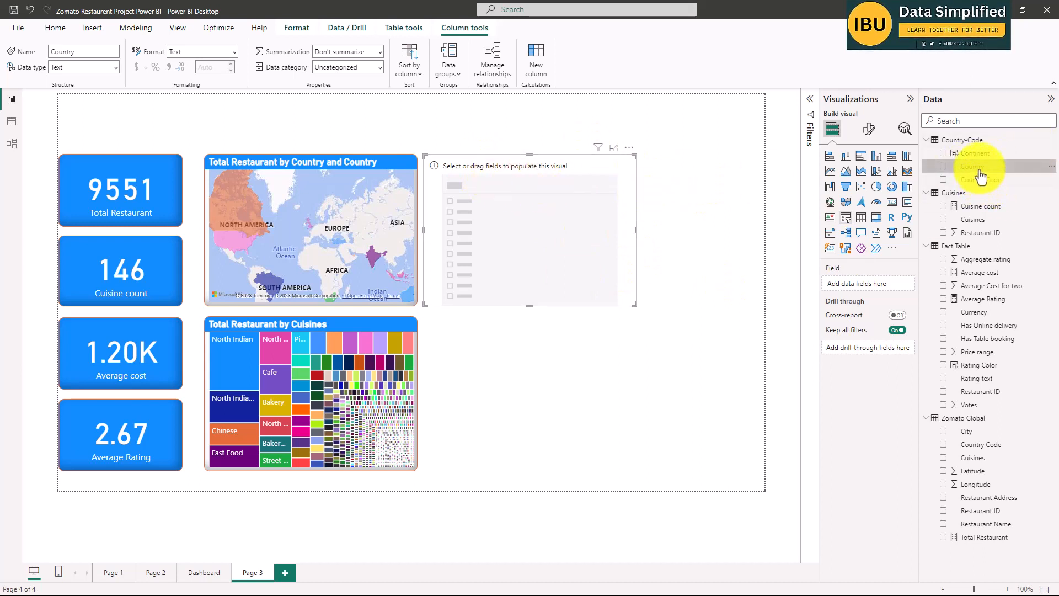
drag(980, 167, 527, 221)
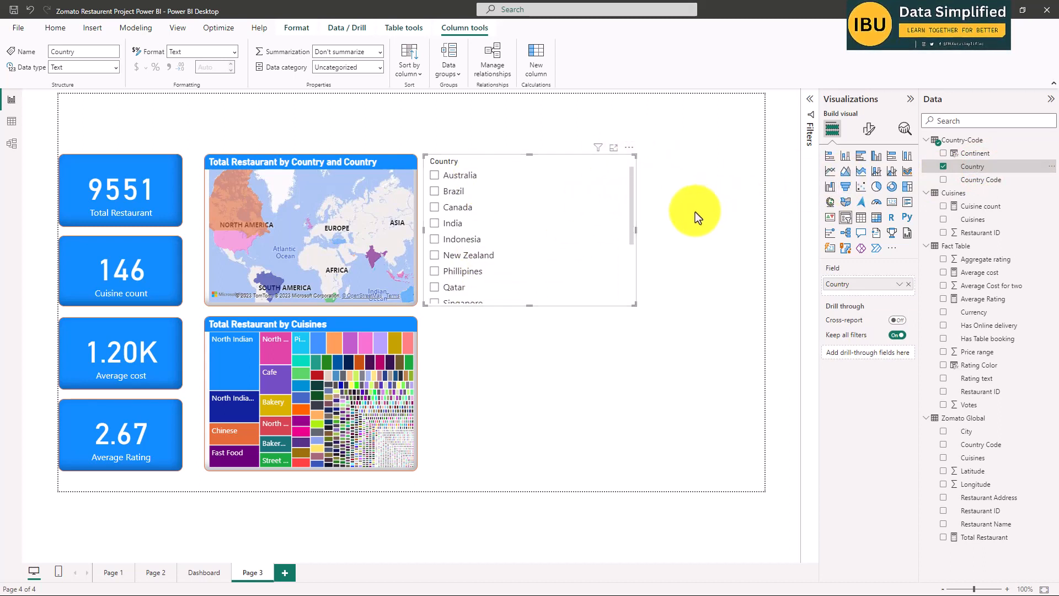
- Remove the Country field from the slicer and add it again as the slicer's field
click(944, 167)
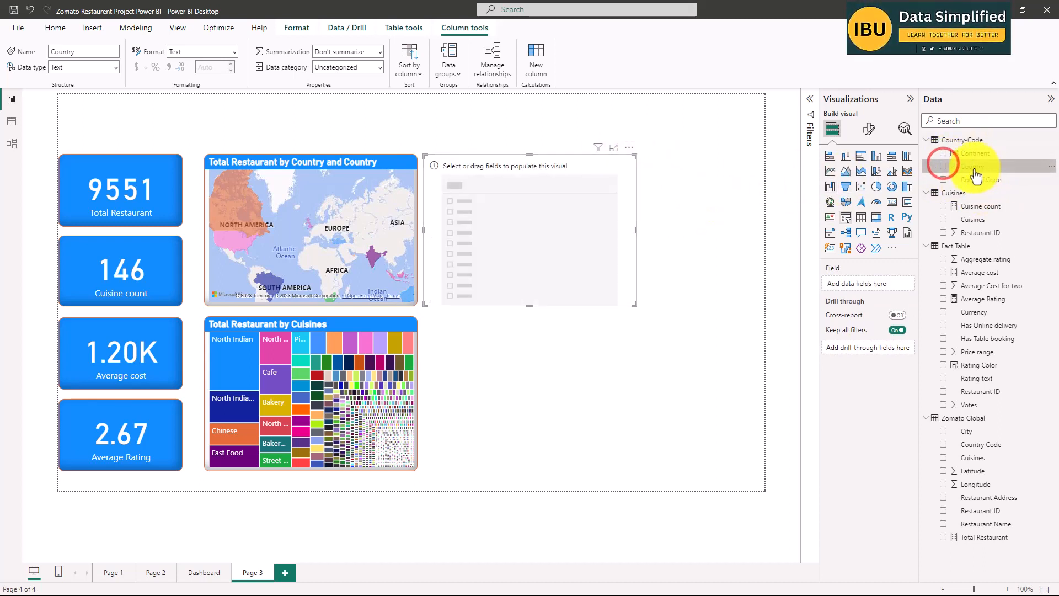
click(944, 166)
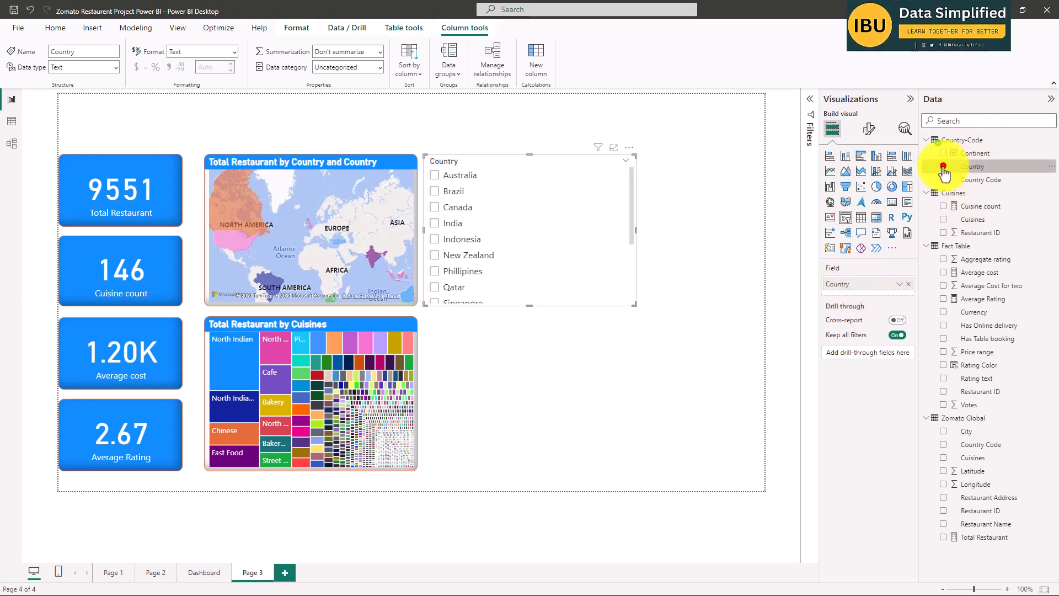
click(945, 166)
drag(975, 166, 839, 292)
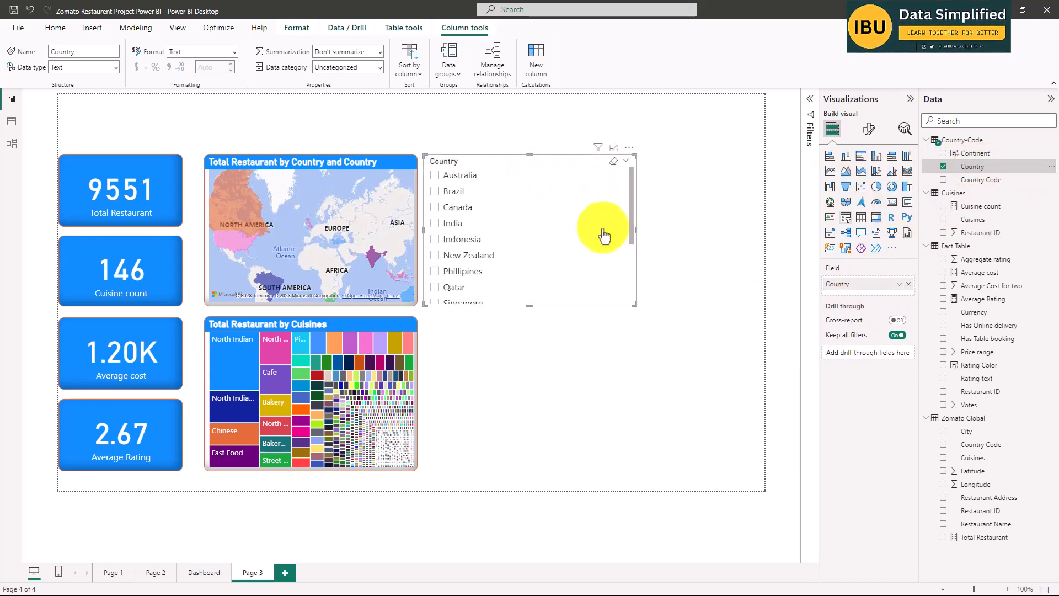
click(716, 298)
- Try the Tile and Dropdown styles on the Country slicer and return it to Vertical list
click(545, 161)
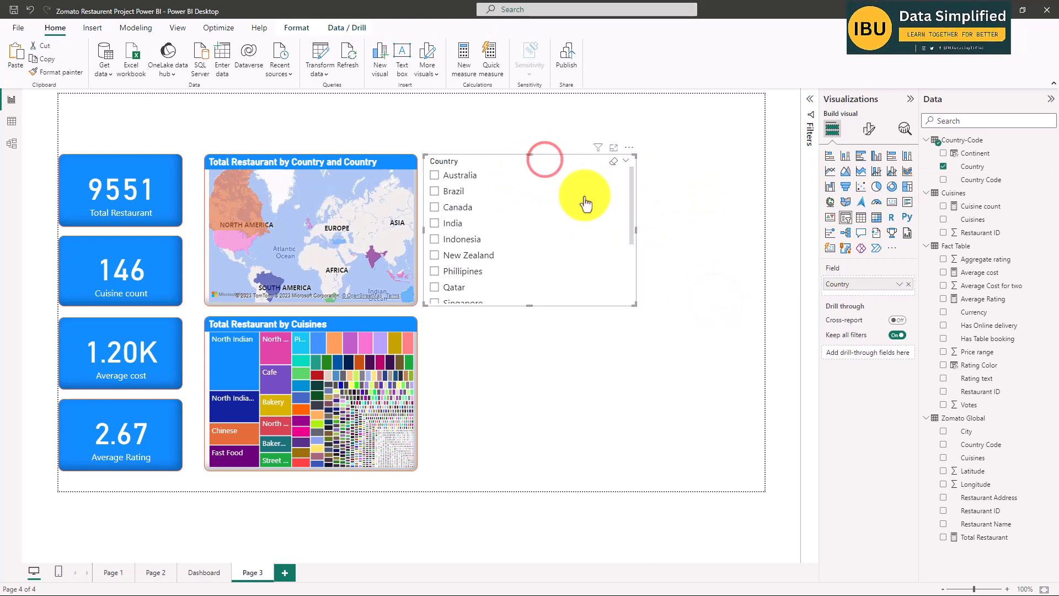
click(869, 129)
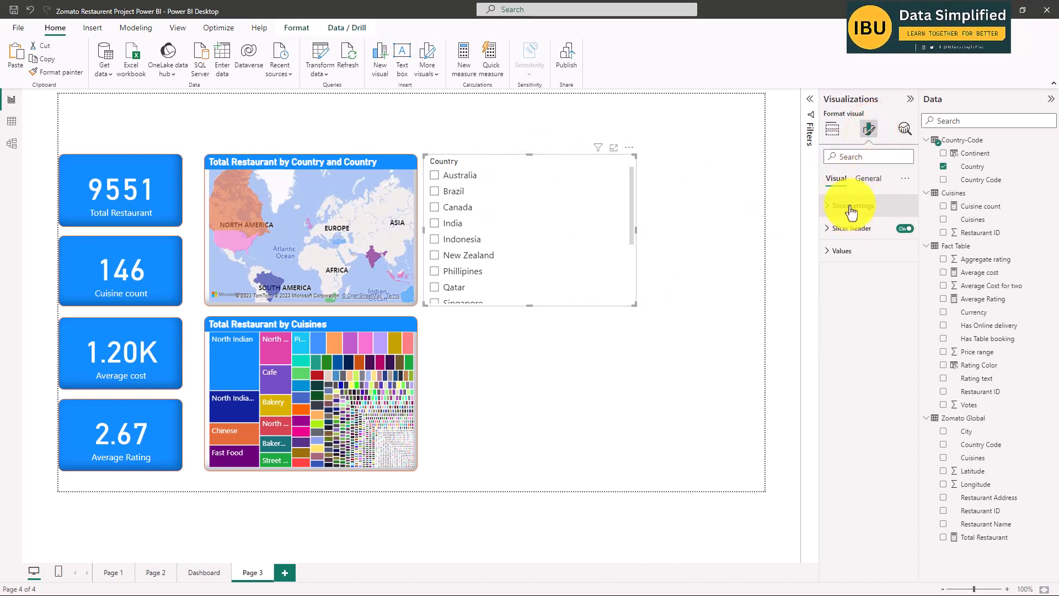
click(825, 206)
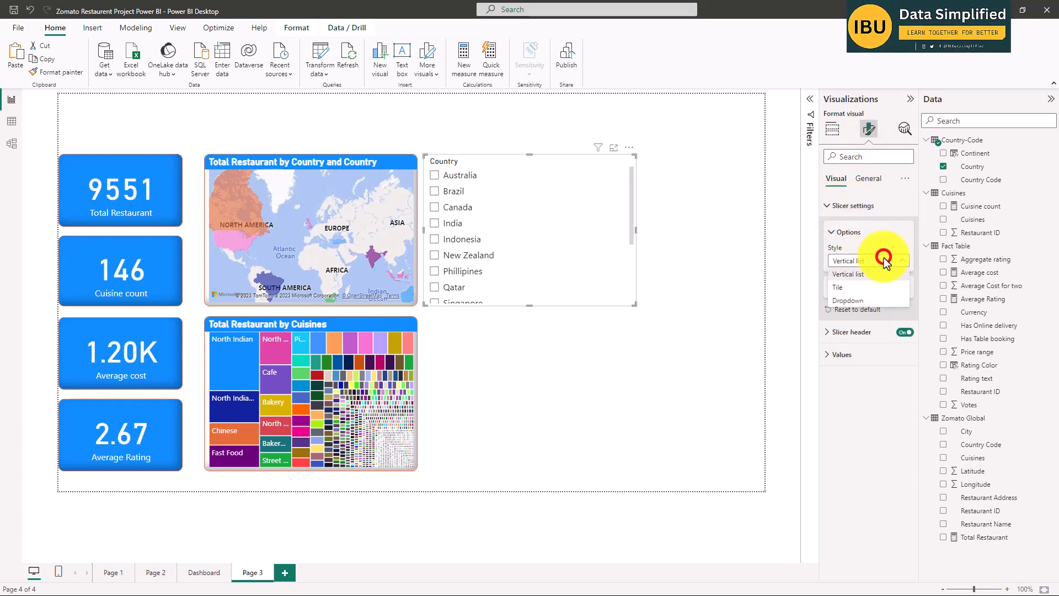
click(845, 288)
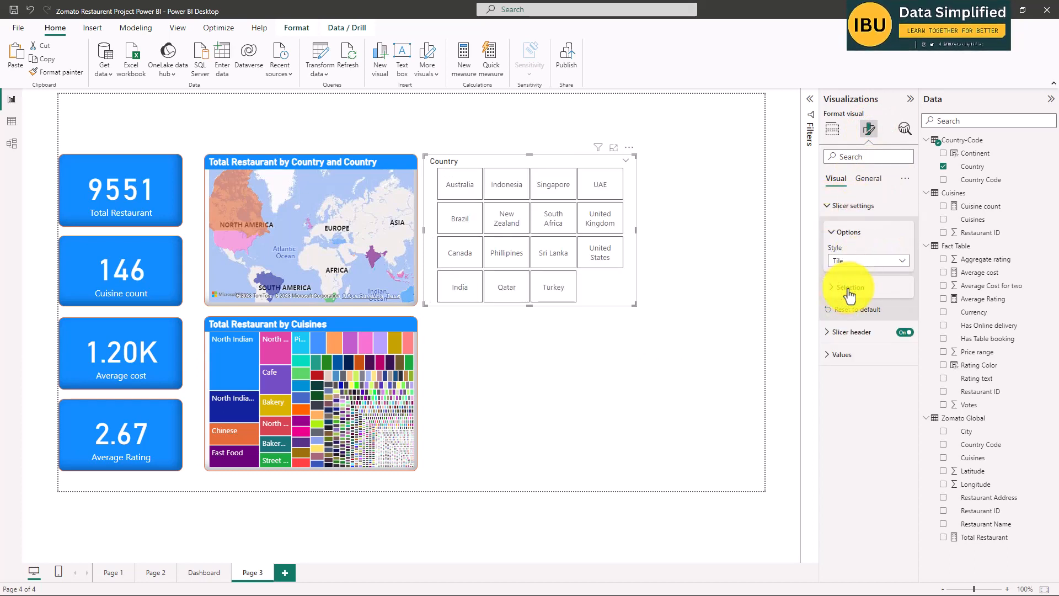
click(864, 261)
click(846, 300)
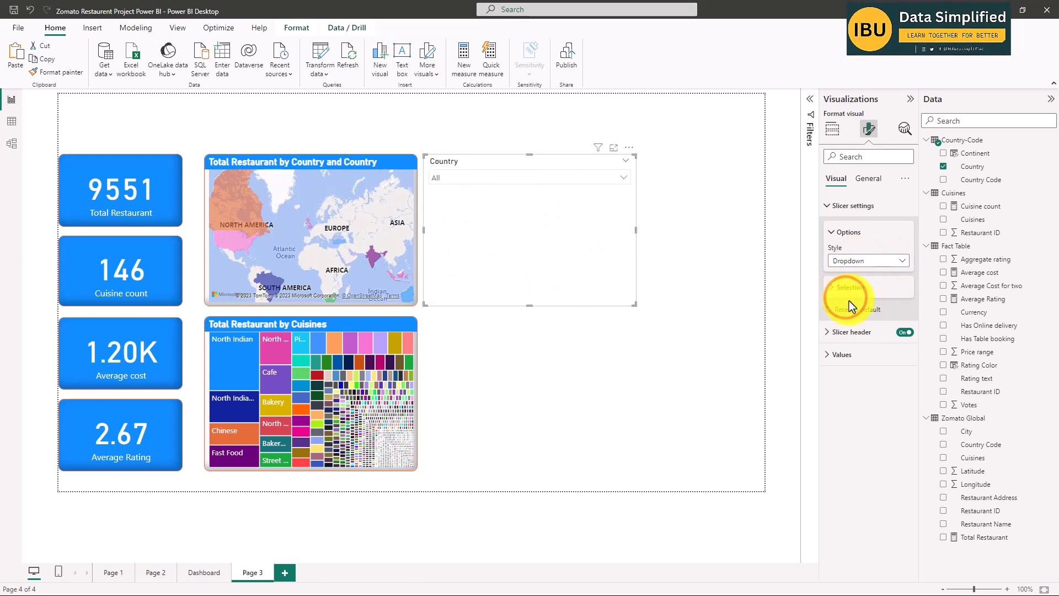
click(879, 260)
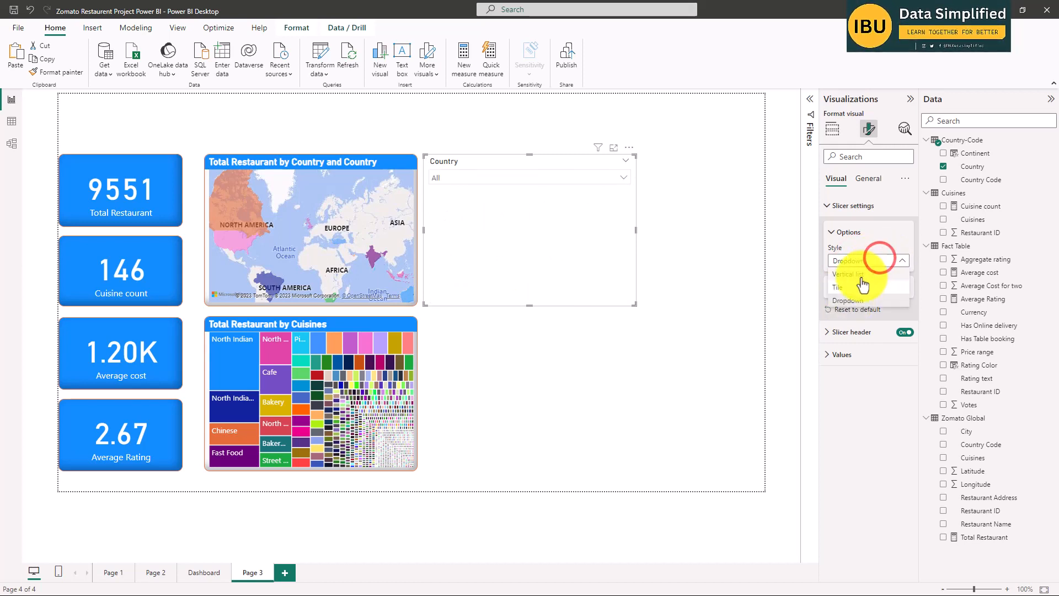
click(859, 274)
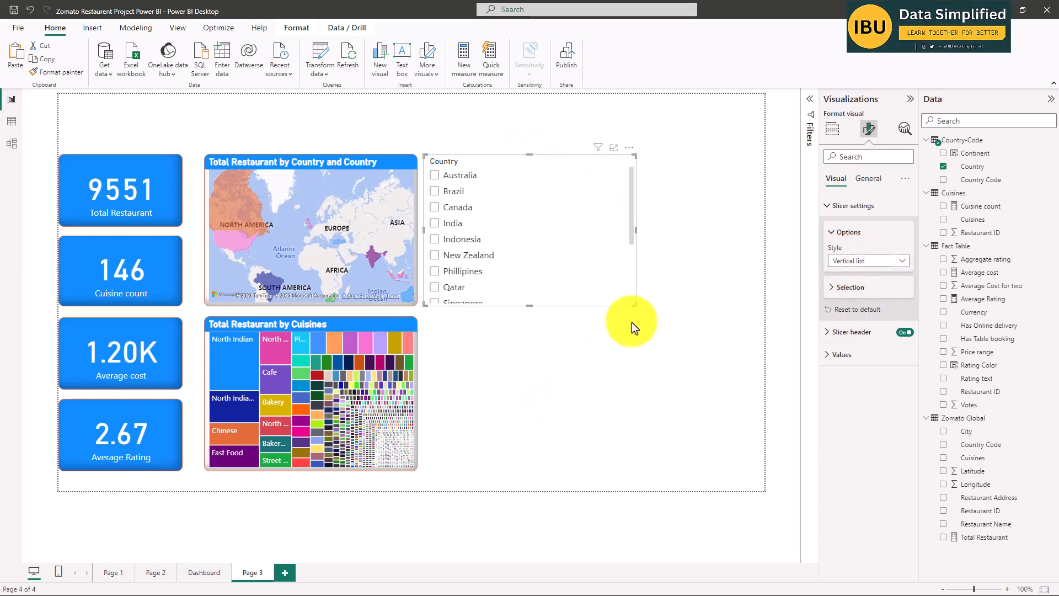
- Resize the Country slicer into a narrow, tall box and set its style to Dropdown
drag(635, 306, 525, 452)
click(901, 260)
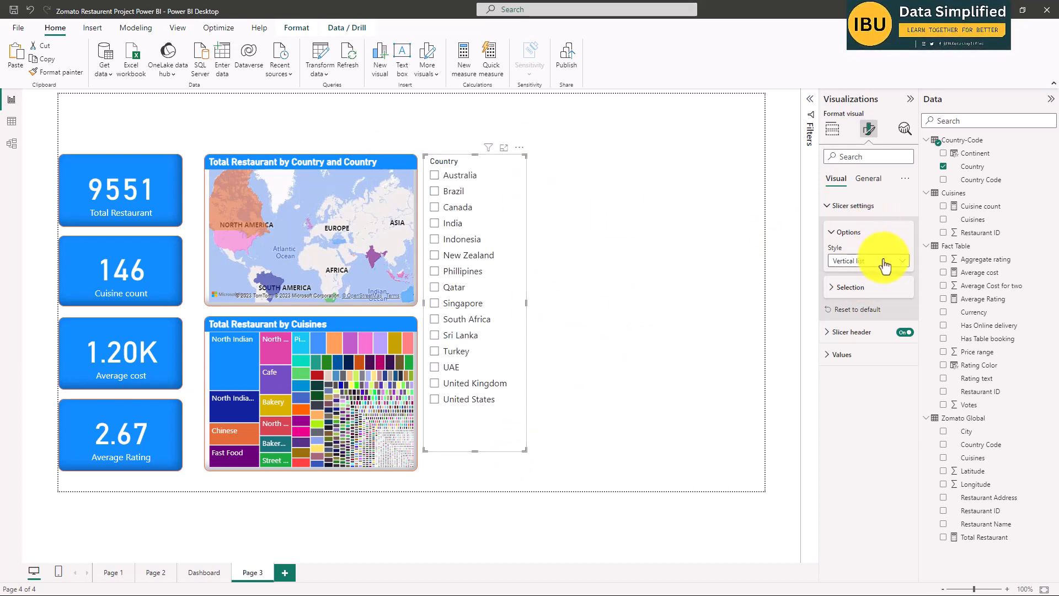
click(875, 288)
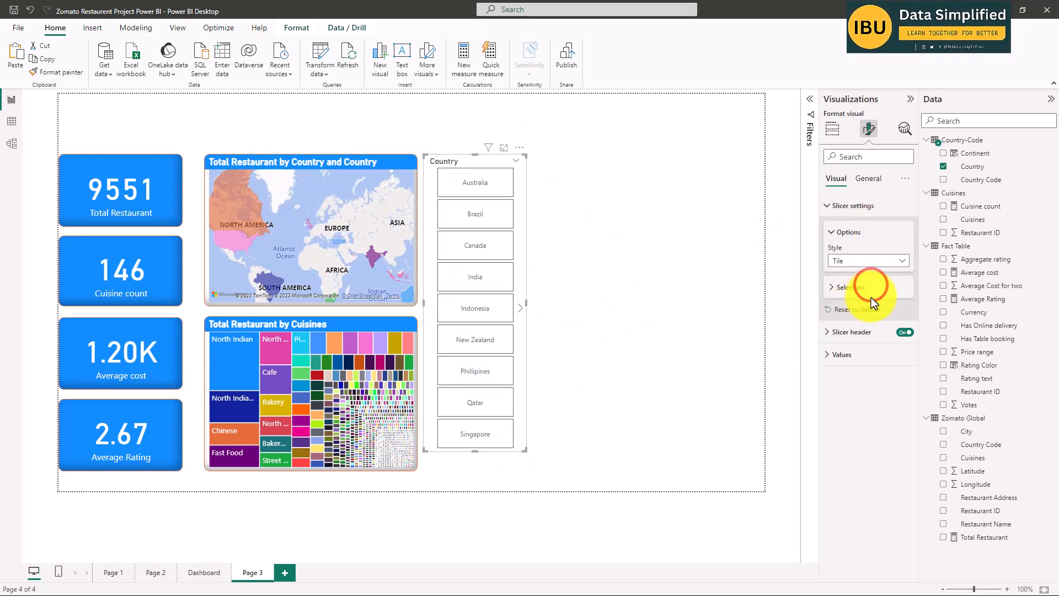
click(903, 259)
click(847, 302)
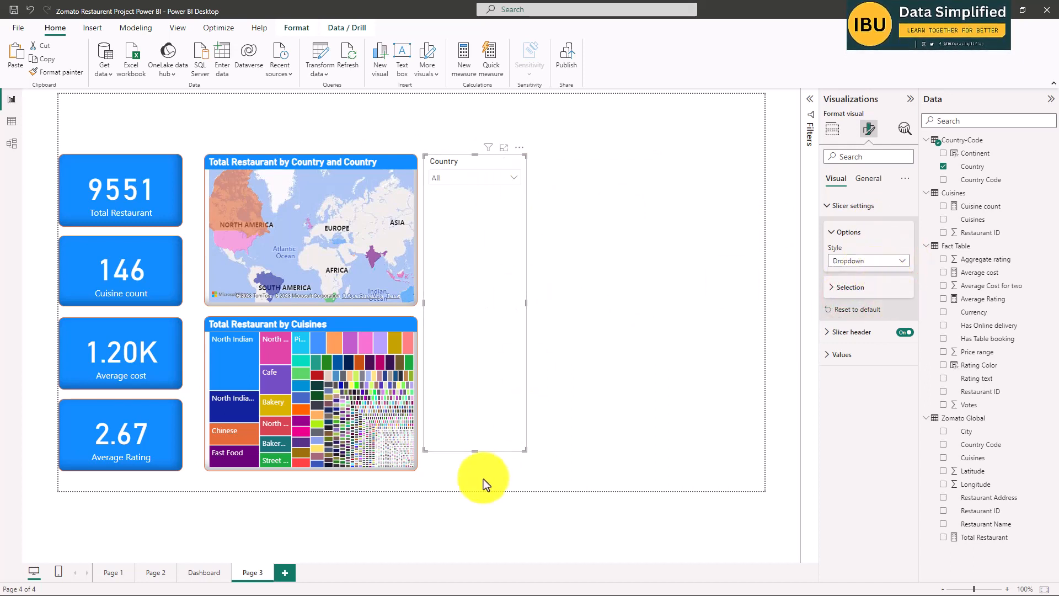
- Shorten the Country slicer to fit its dropdown and place it near the upper-right corner of the report page
drag(474, 451, 699, 163)
click(672, 220)
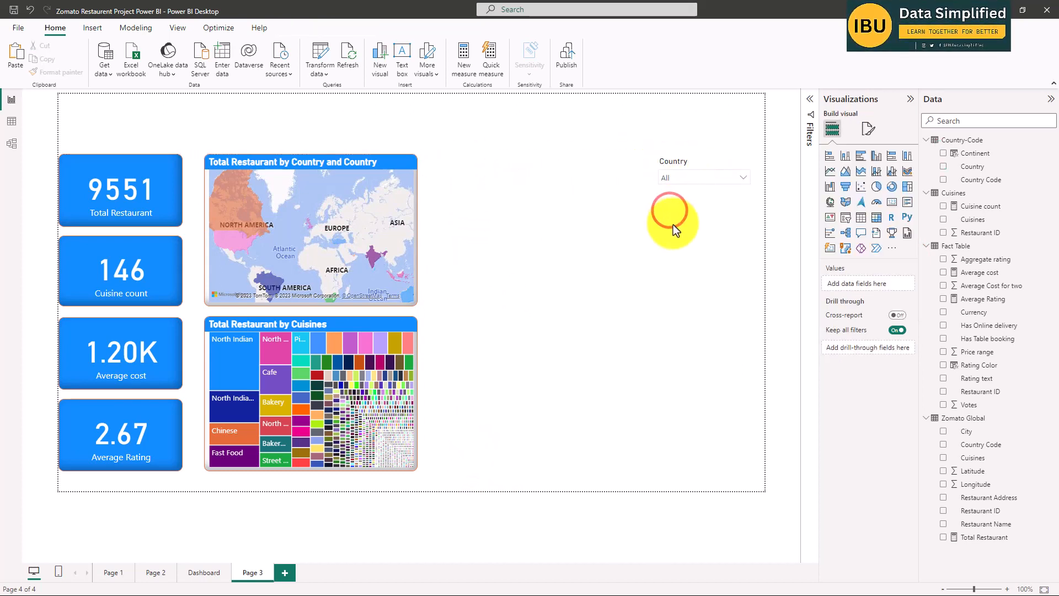
click(702, 163)
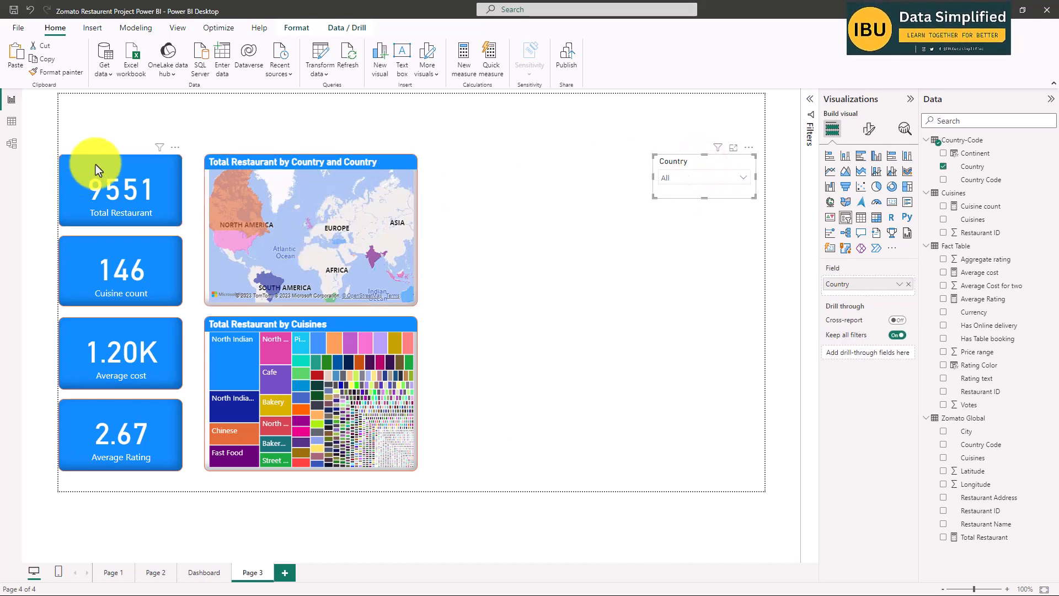
- Copy the country map's formatting onto the Country slicer with Format painter
click(387, 165)
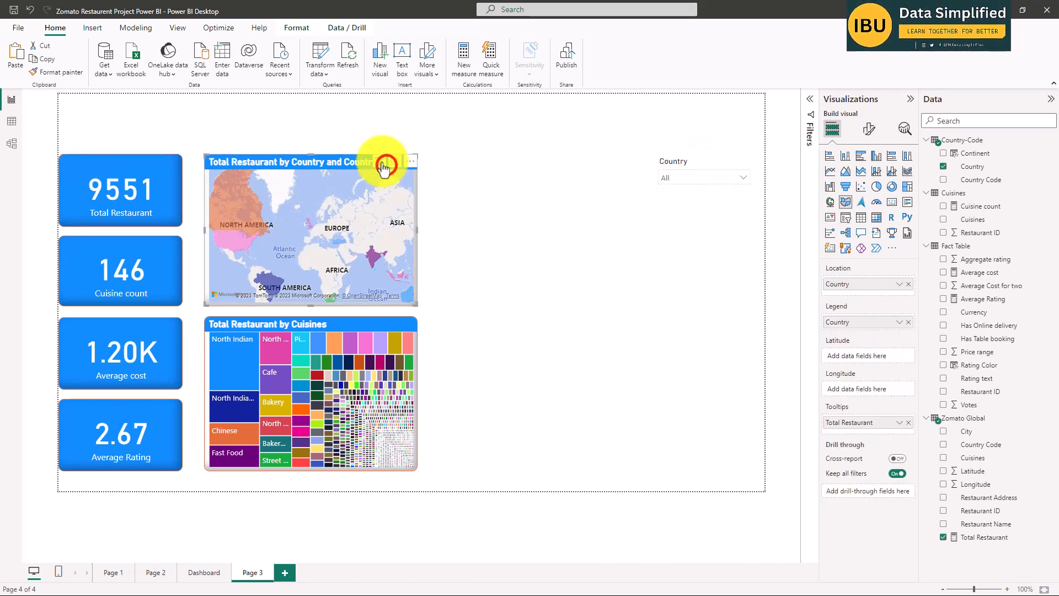
click(307, 169)
click(55, 72)
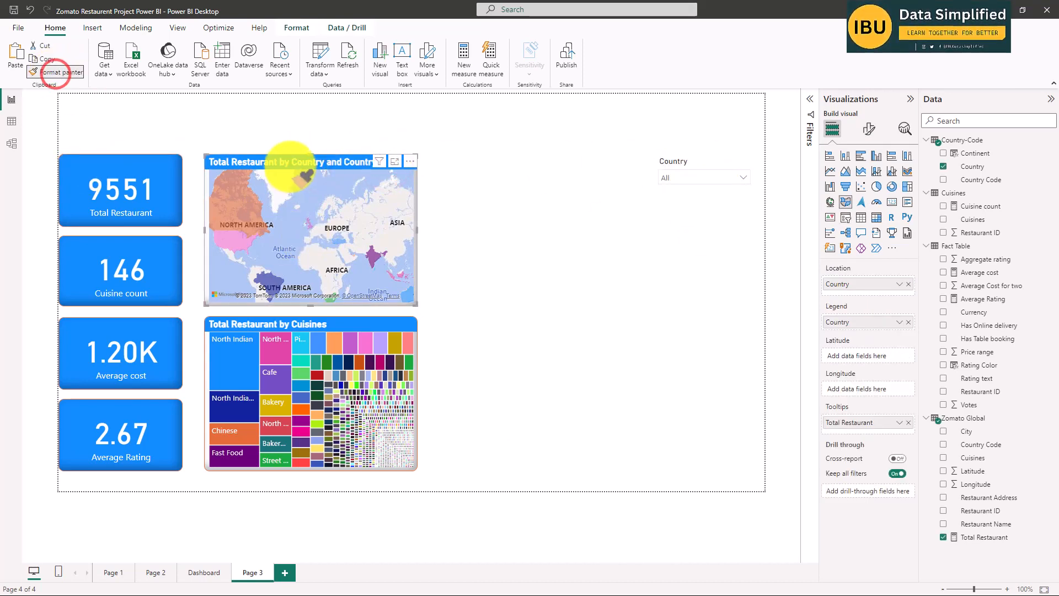
click(690, 159)
click(685, 264)
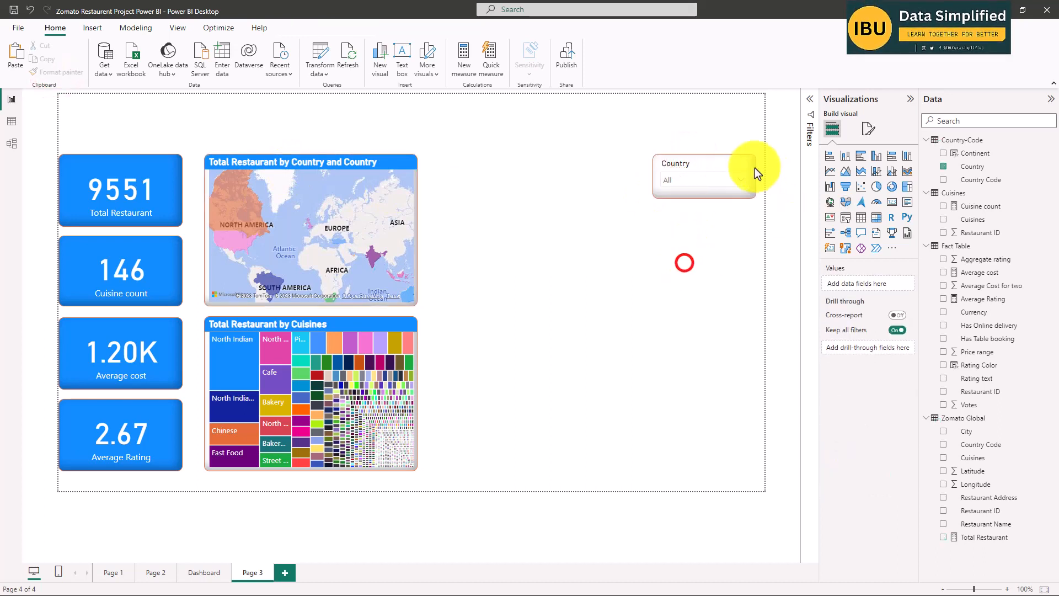
- Set the Country slicer's background color to the theme's bright blue
click(712, 162)
click(869, 129)
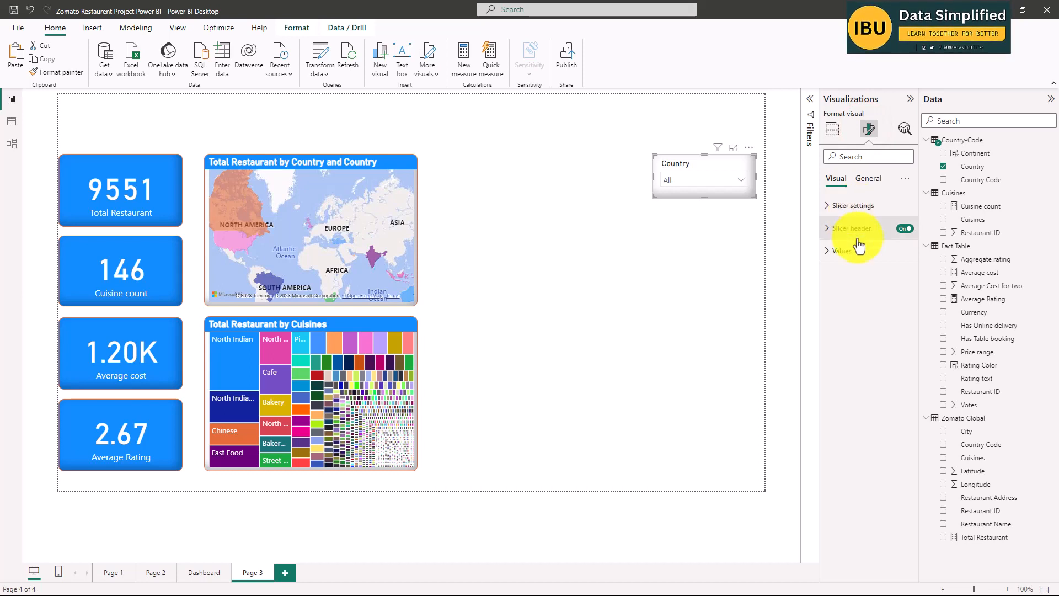
click(868, 178)
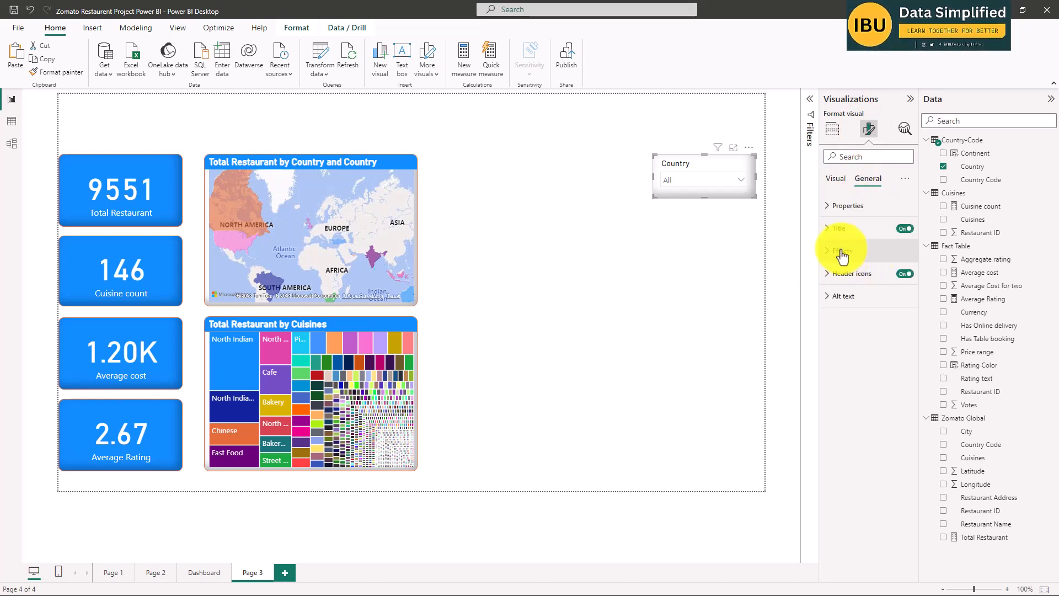
click(839, 250)
click(850, 308)
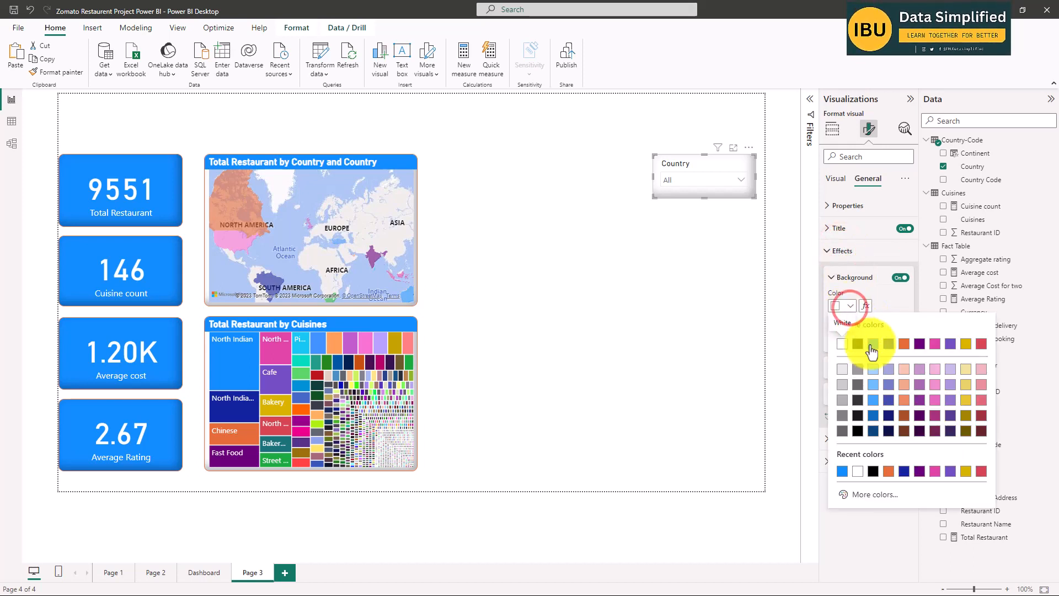
click(872, 345)
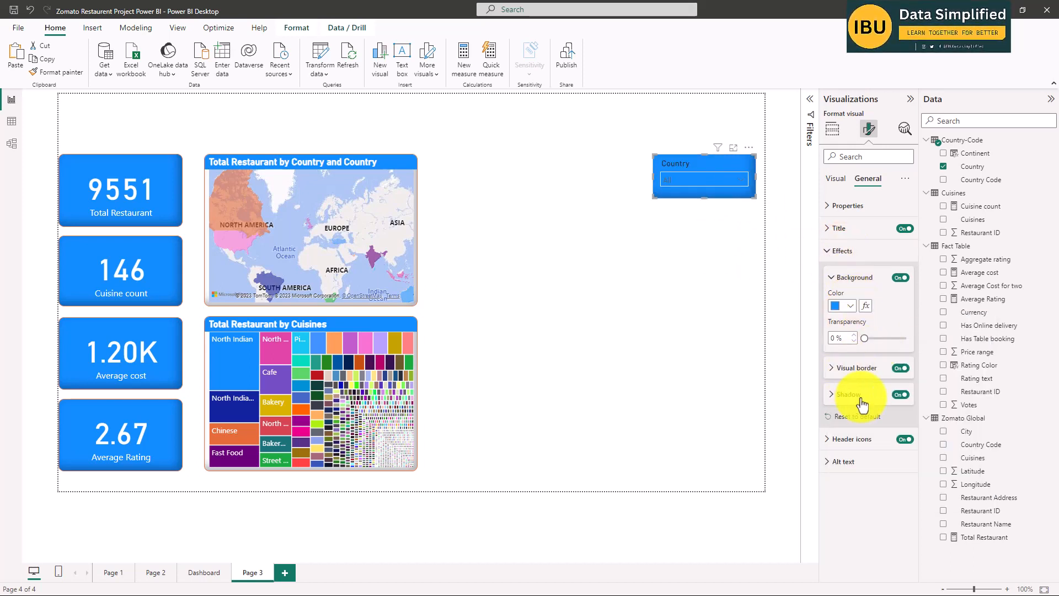
- Set the Country slicer's general title text color to white
click(841, 228)
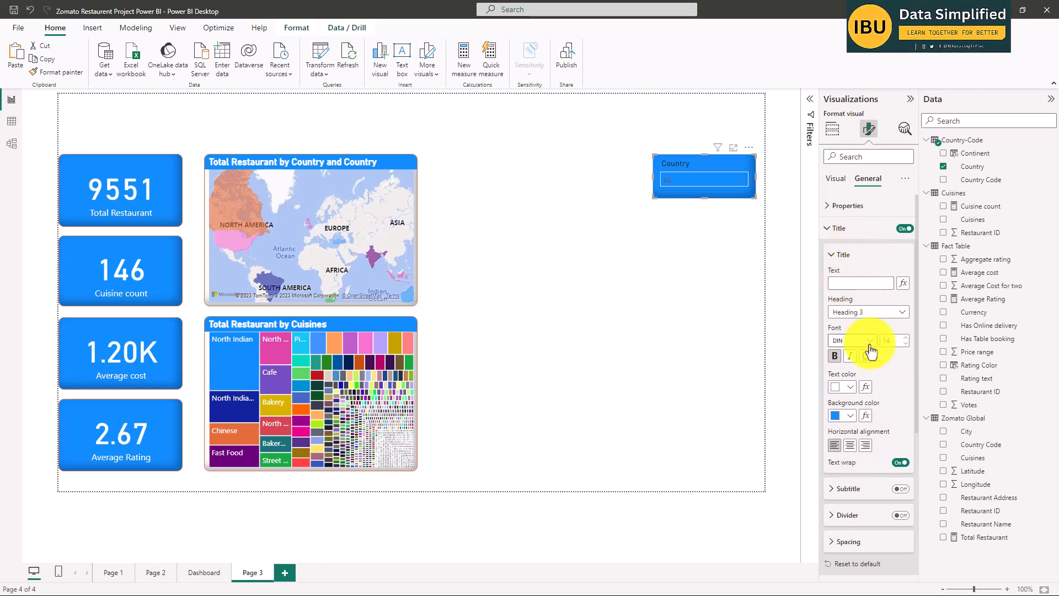
click(850, 387)
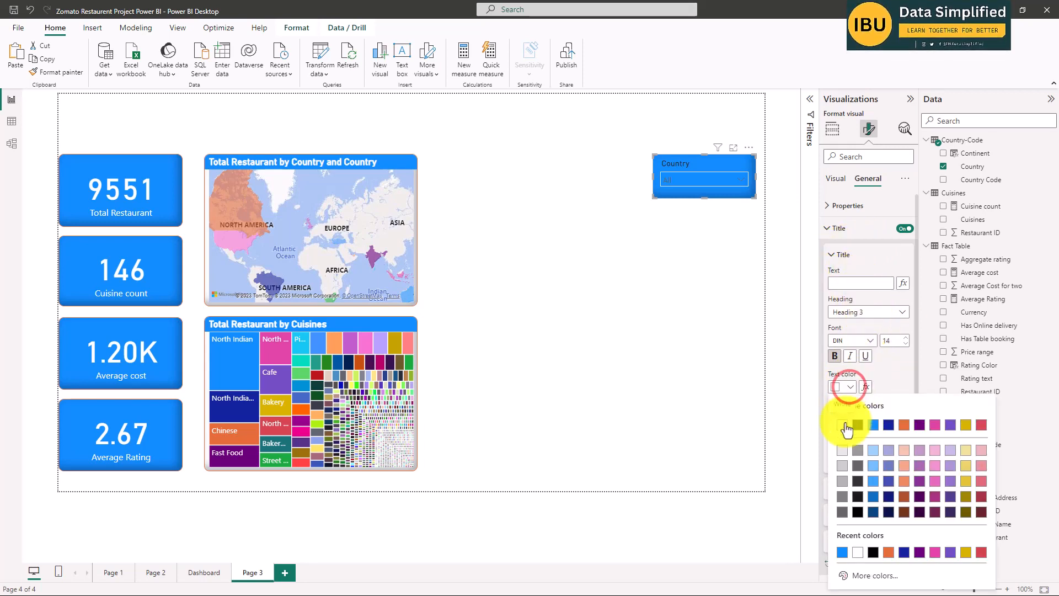
click(846, 426)
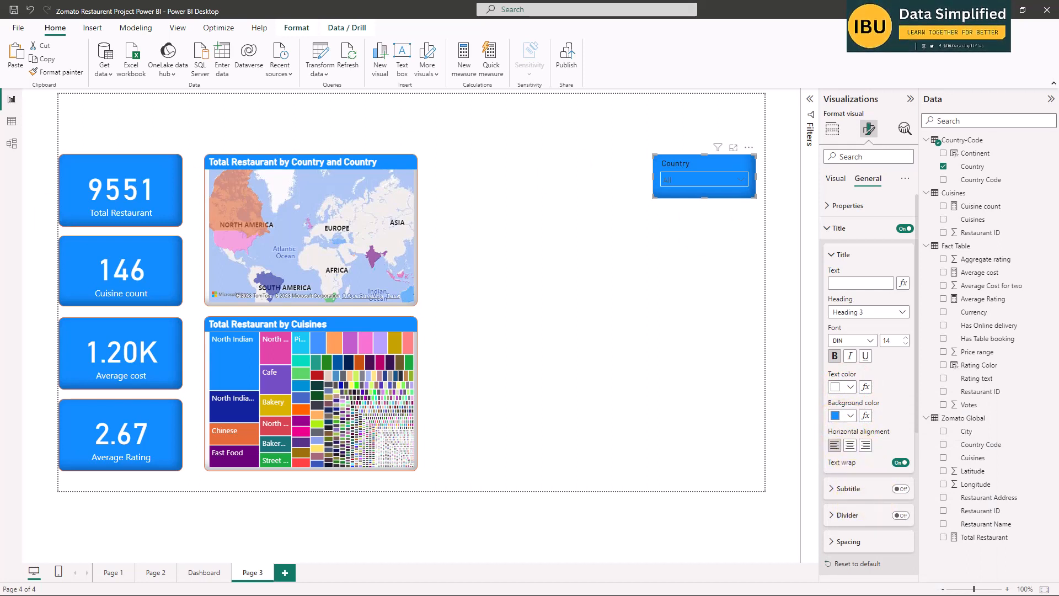
click(679, 156)
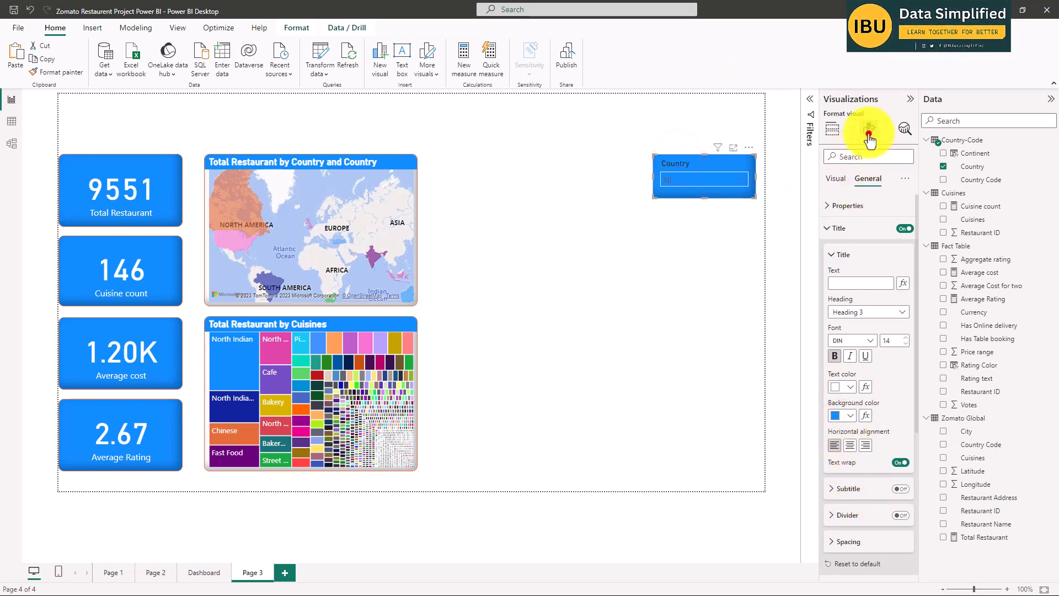
- Make the Country slicer's header text white and bold
click(838, 178)
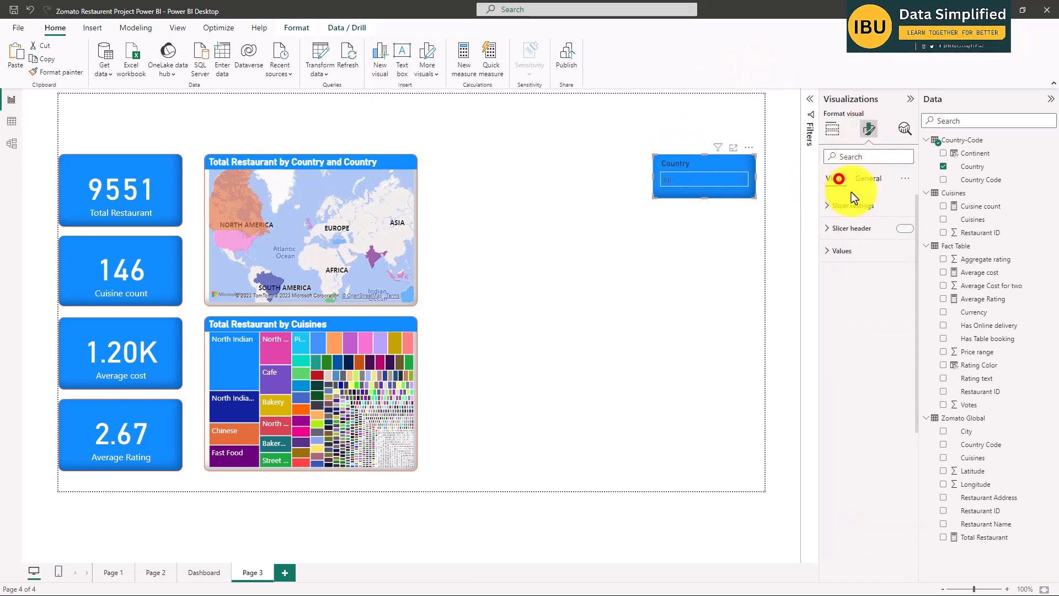
click(851, 228)
click(854, 359)
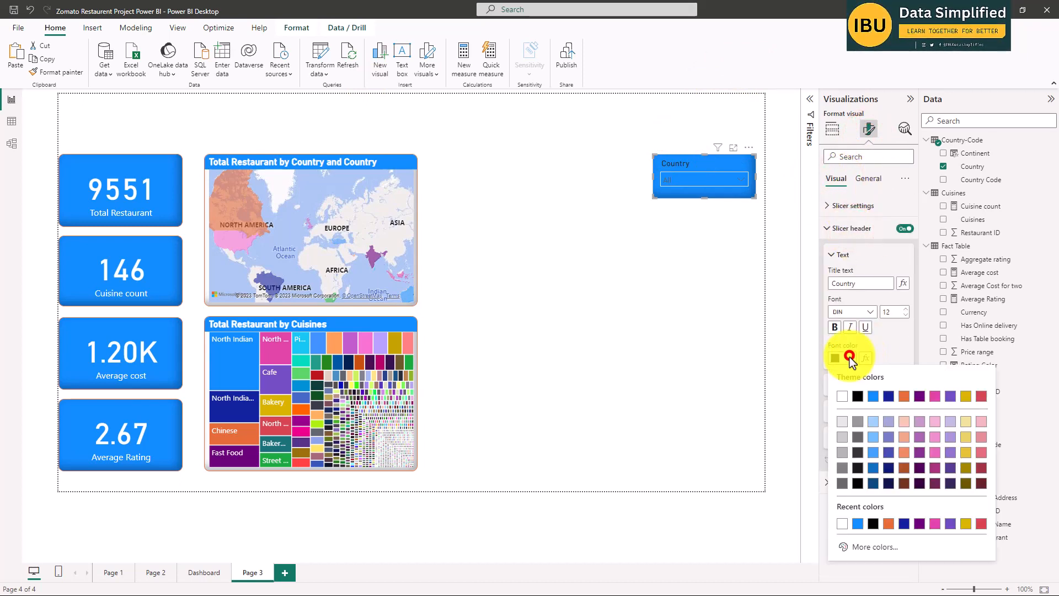
click(843, 397)
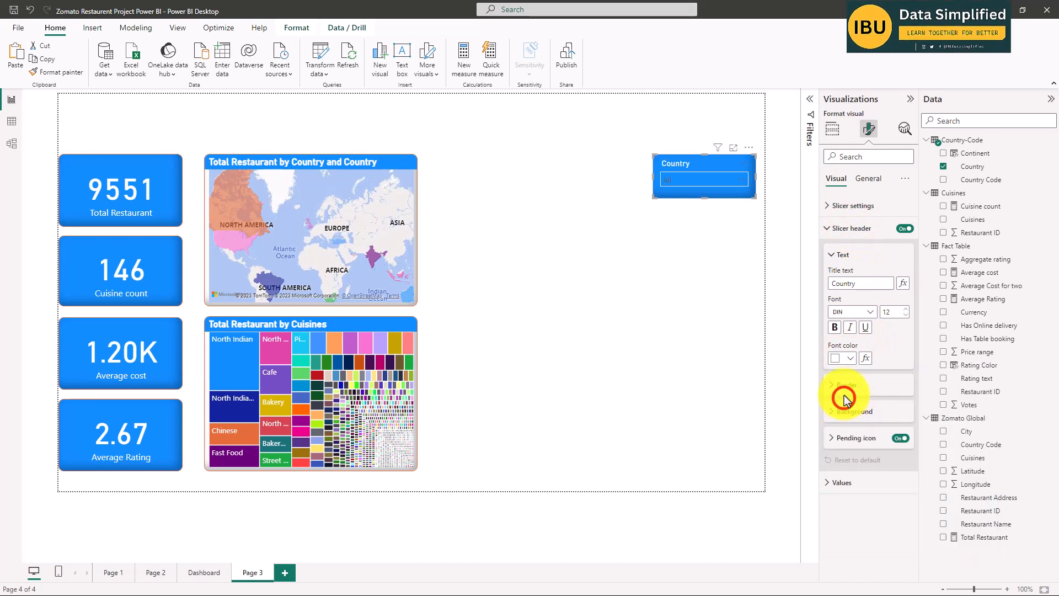
click(836, 328)
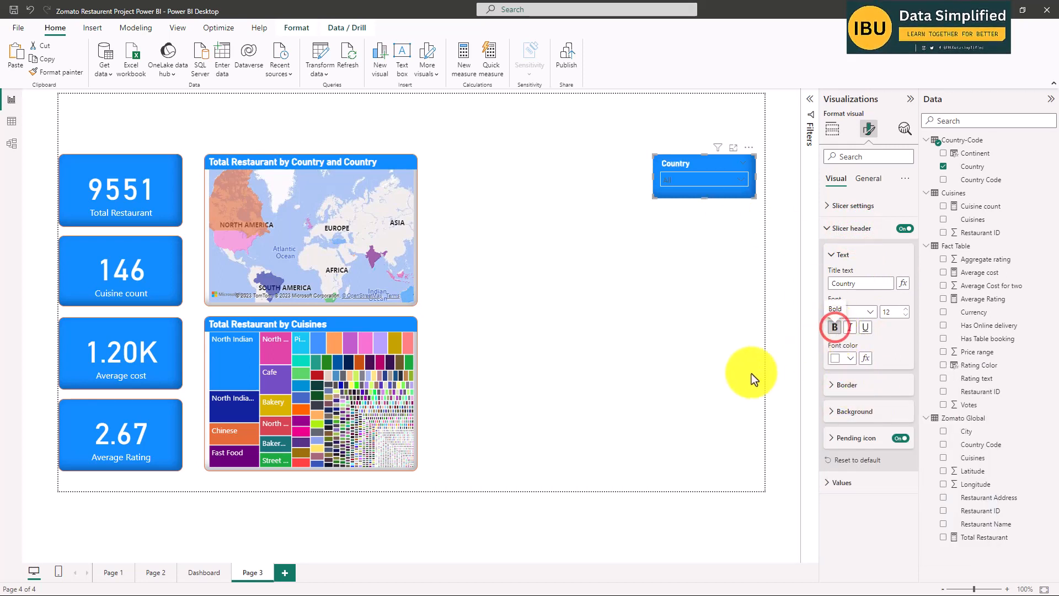
click(723, 288)
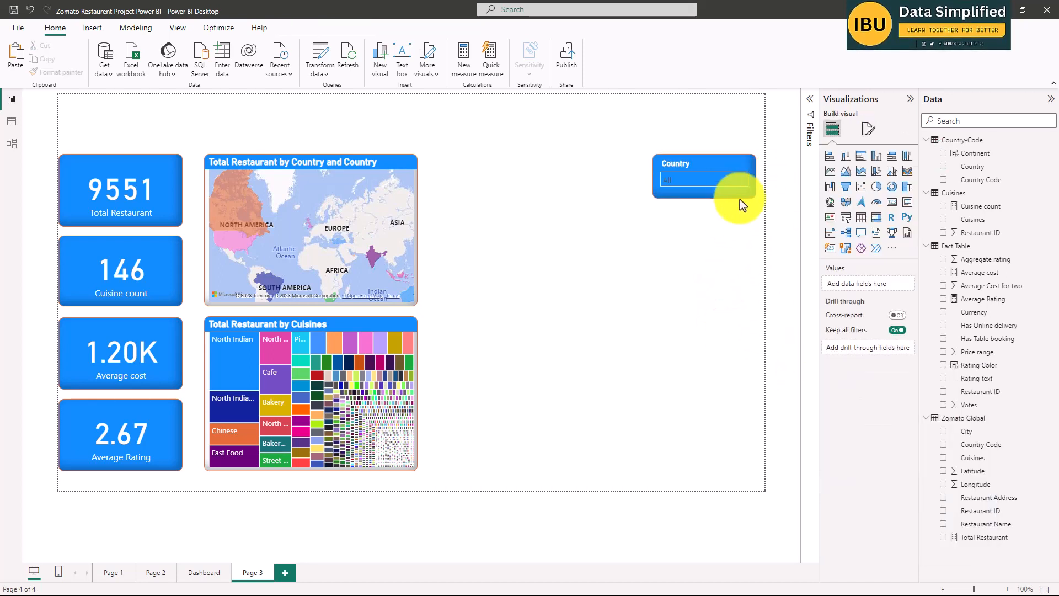
- Expand the Country slicer's dropdown to check its list of countries, then collapse it
click(739, 181)
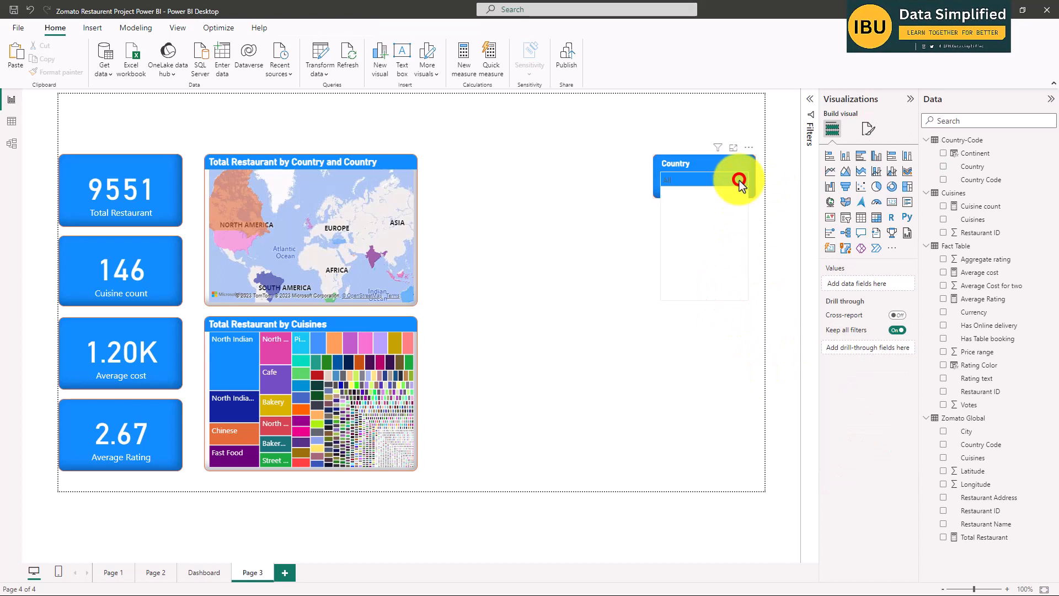
click(705, 170)
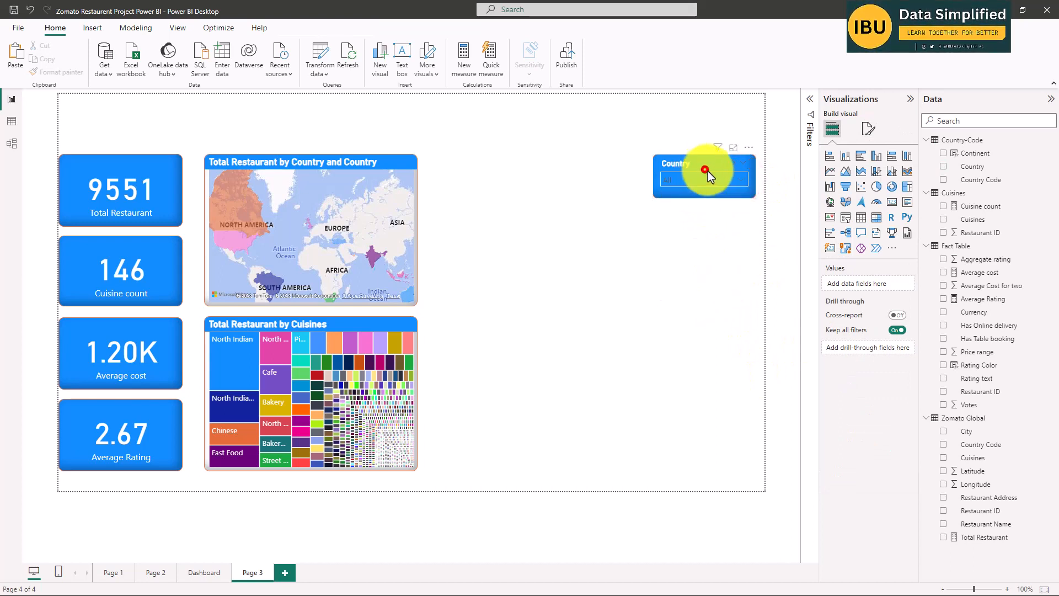
click(740, 181)
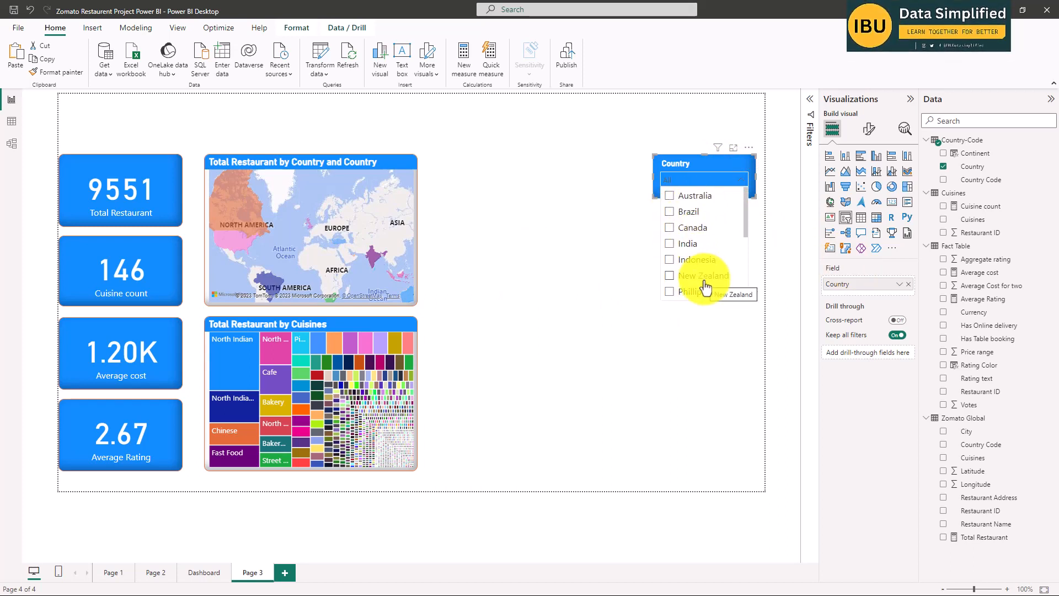
click(700, 164)
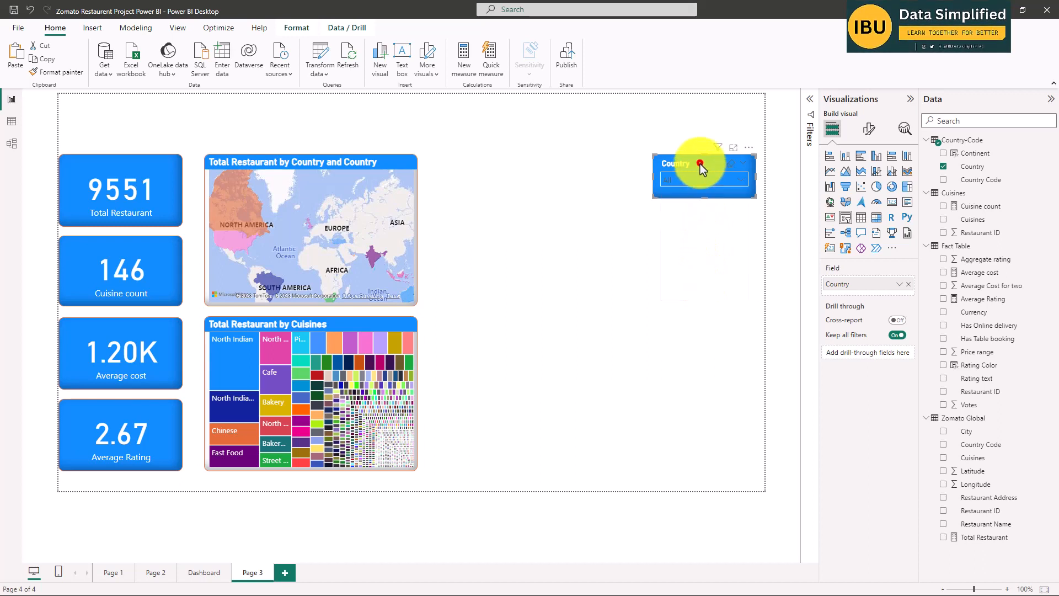
click(678, 183)
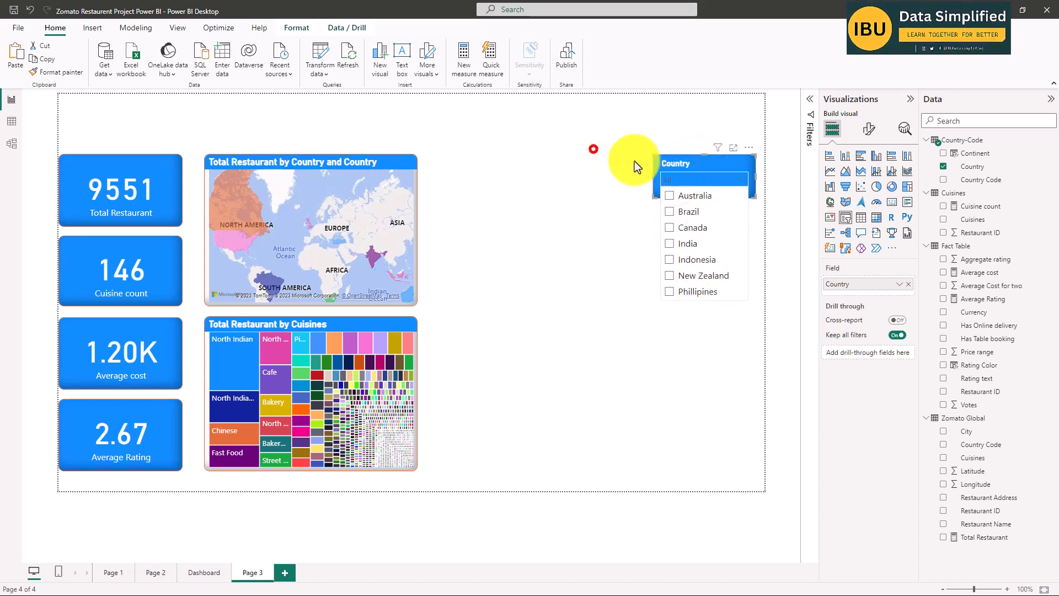
click(593, 149)
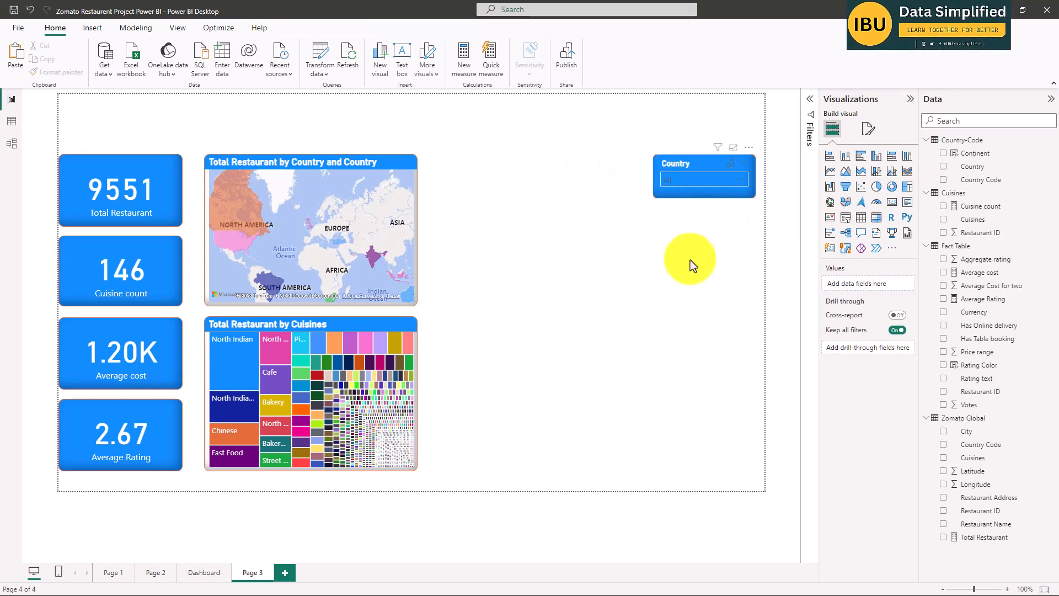
click(689, 294)
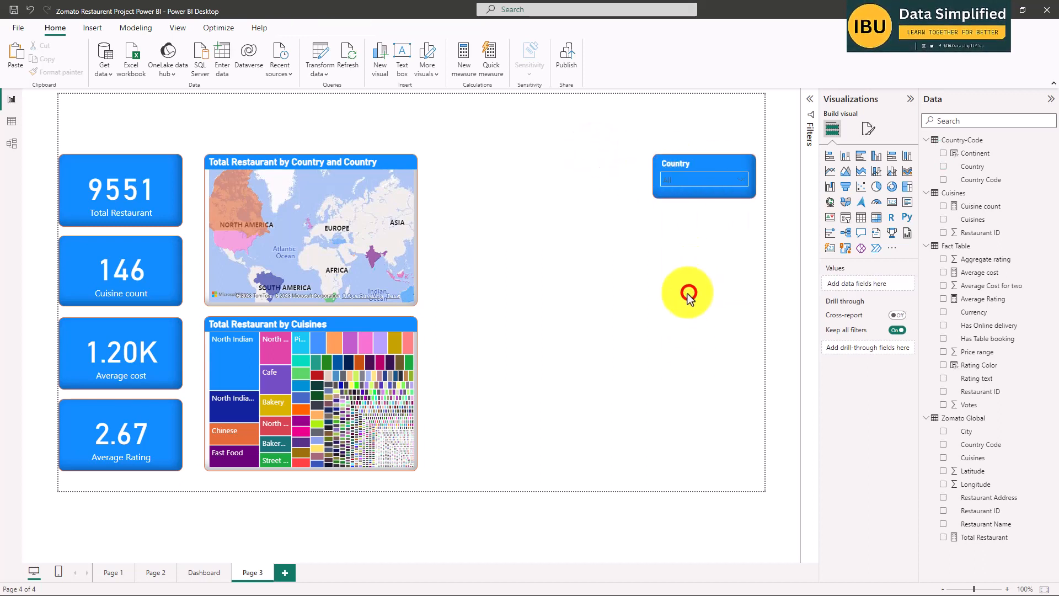
- Nudge the Country slicer slightly to the left on the report page
click(679, 168)
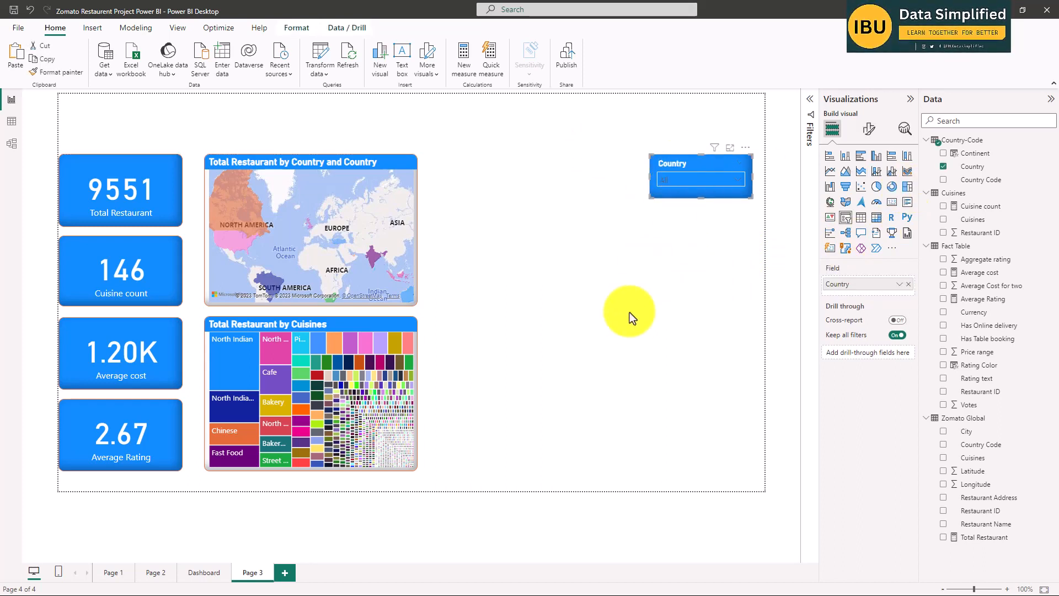
click(629, 322)
click(680, 166)
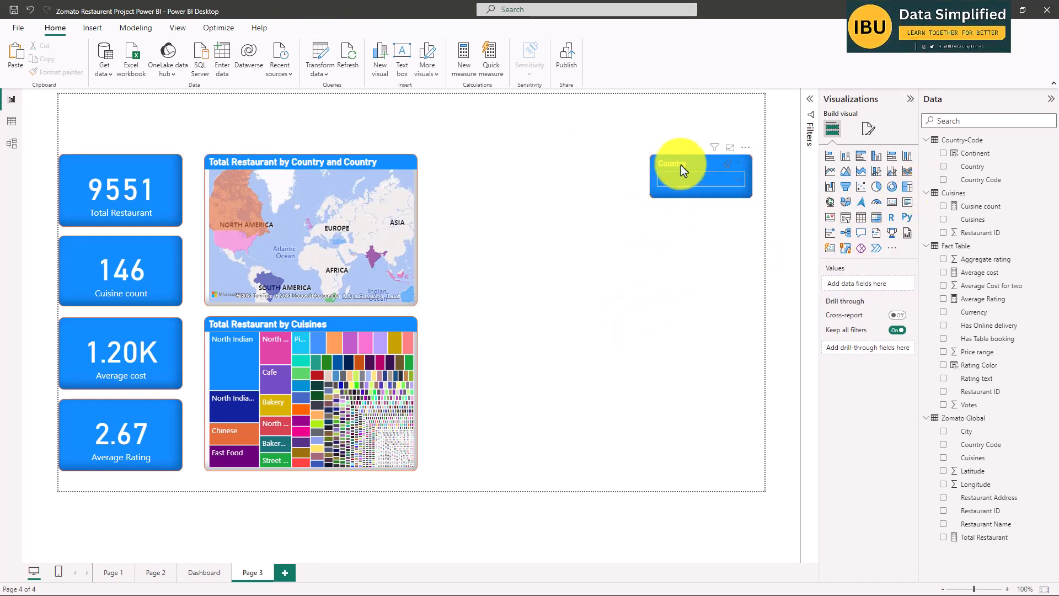
click(666, 279)
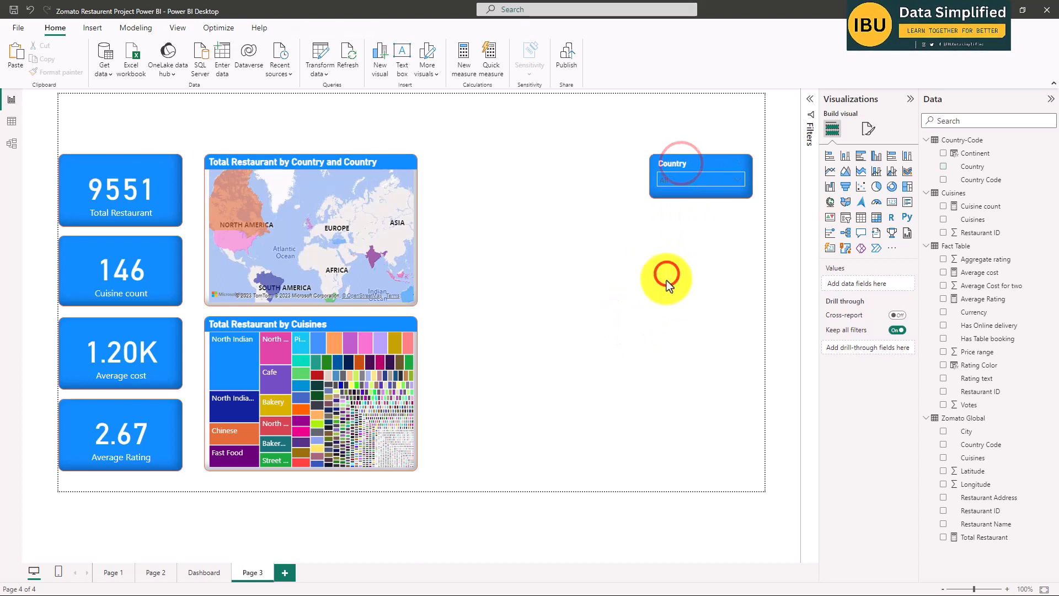
- Add a second slicer below the Country slicer and assign it the Continent field from Country-Code
click(850, 219)
drag(513, 170, 646, 266)
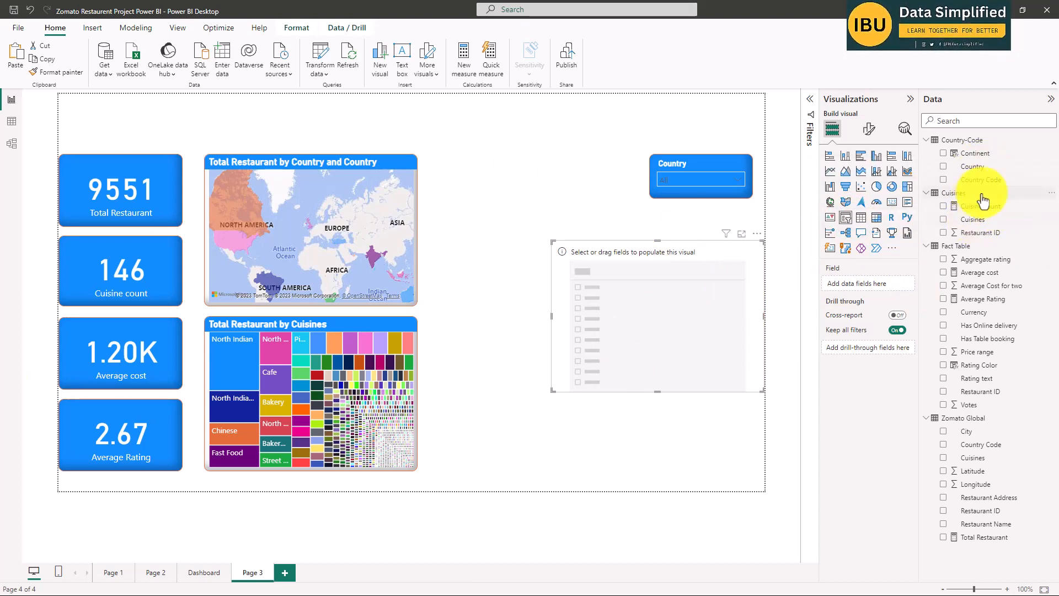
click(975, 154)
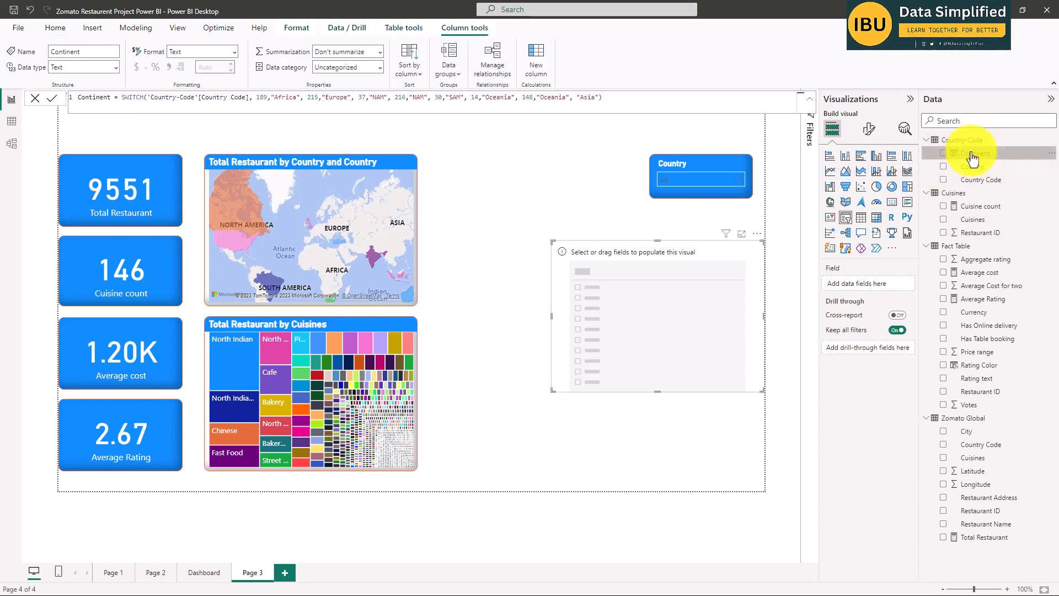
drag(972, 160, 663, 320)
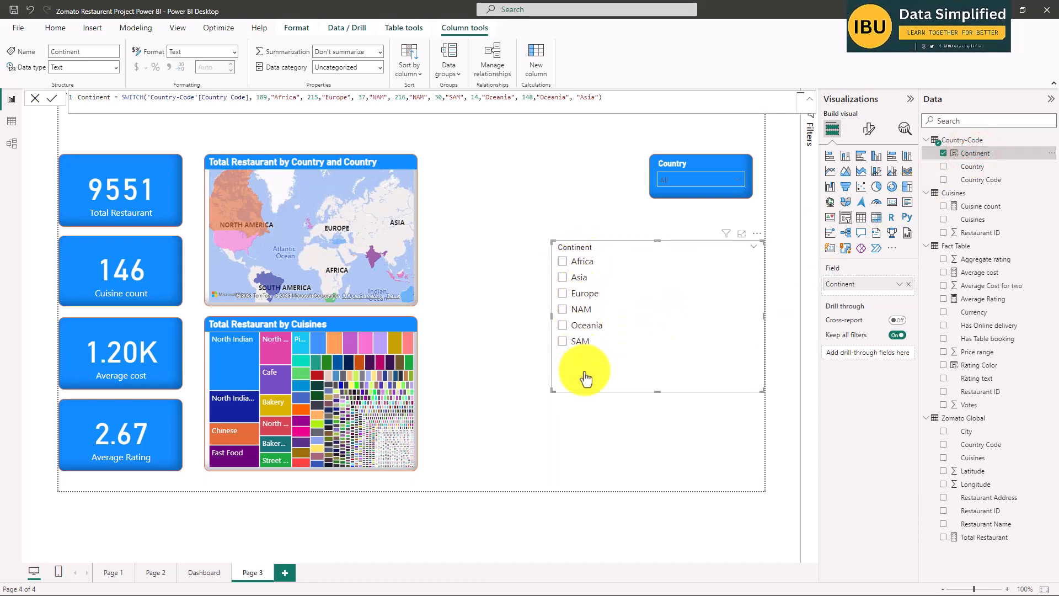
- Test the Continent slicer by filtering the report to Asia, and clear the selection
click(561, 277)
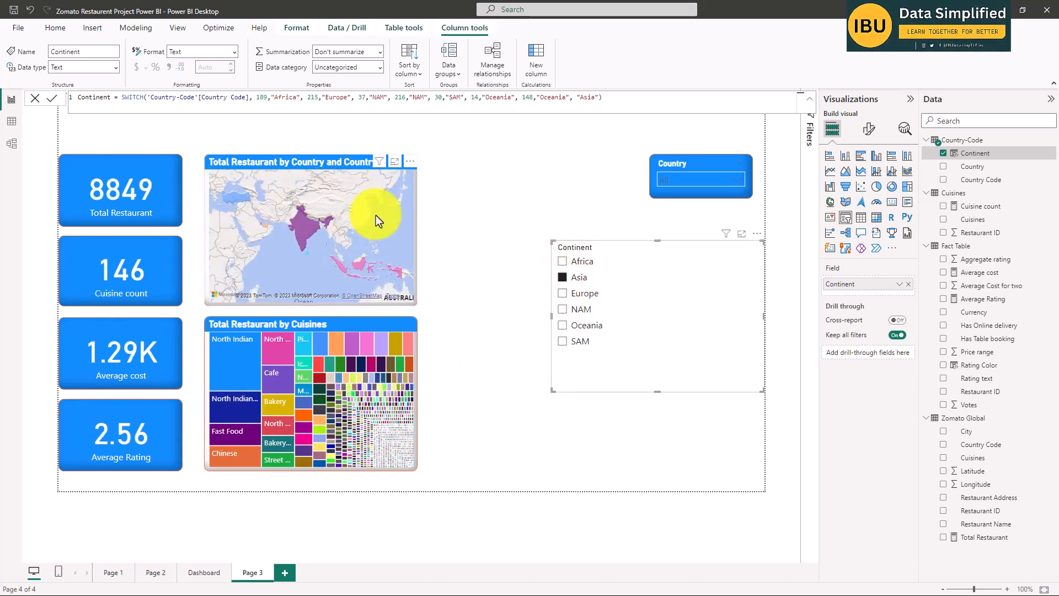
click(563, 278)
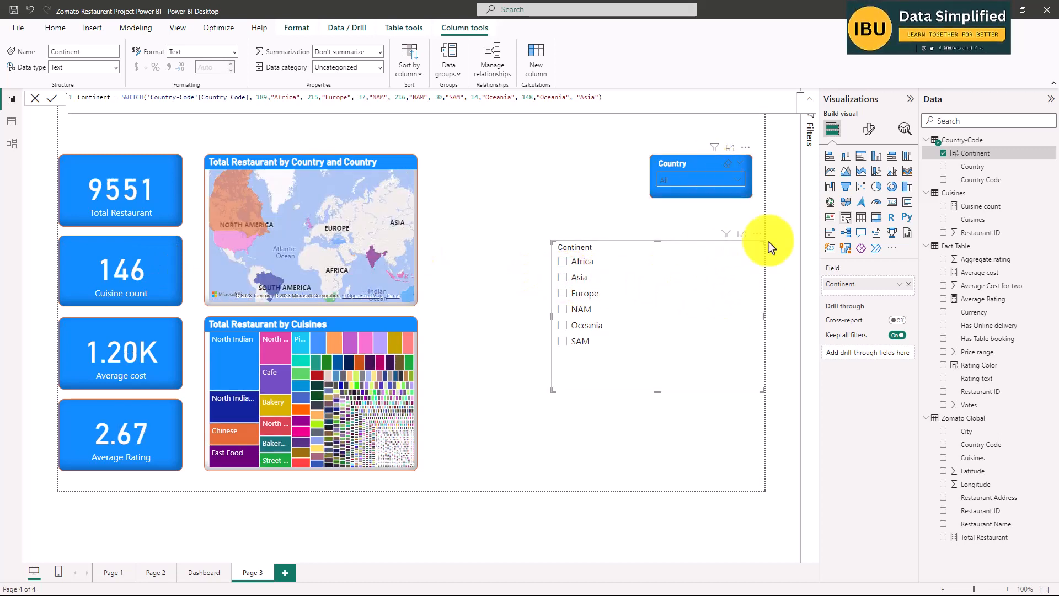
click(503, 185)
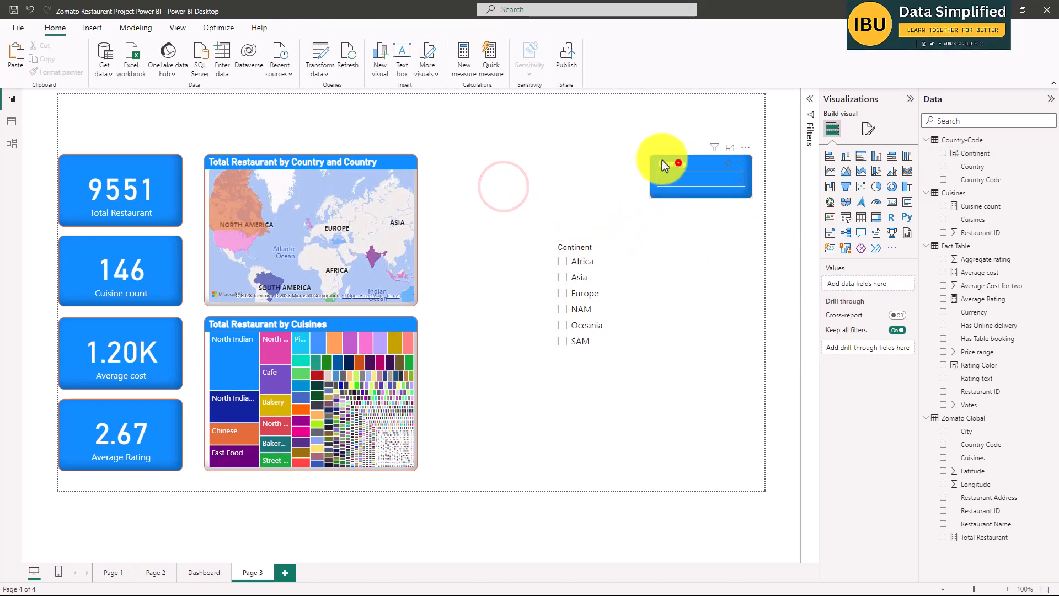
- Copy the Country slicer's formatting onto the Continent slicer with Format painter
click(676, 164)
click(619, 240)
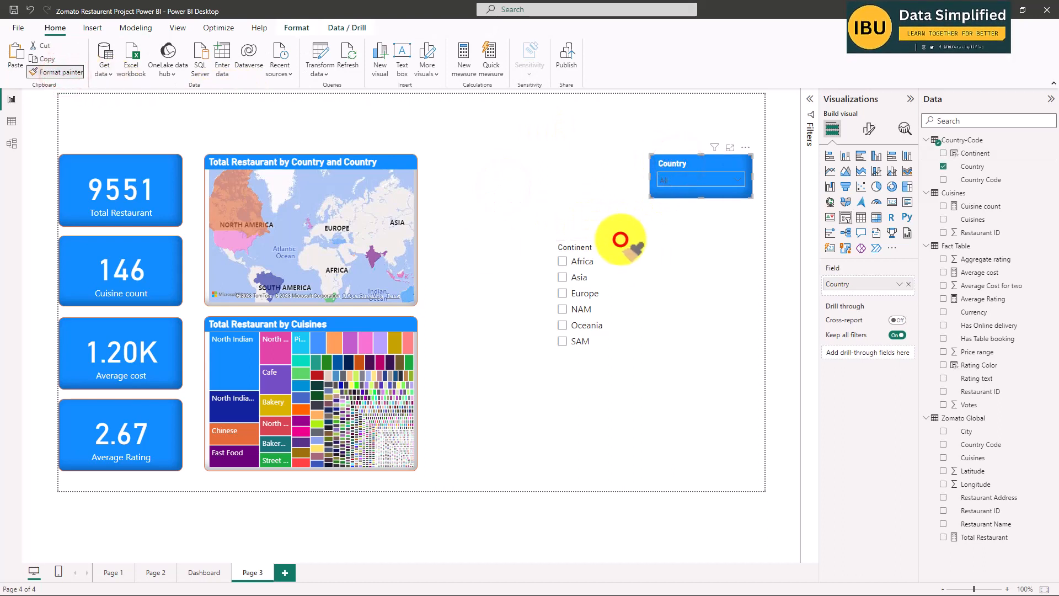
click(682, 161)
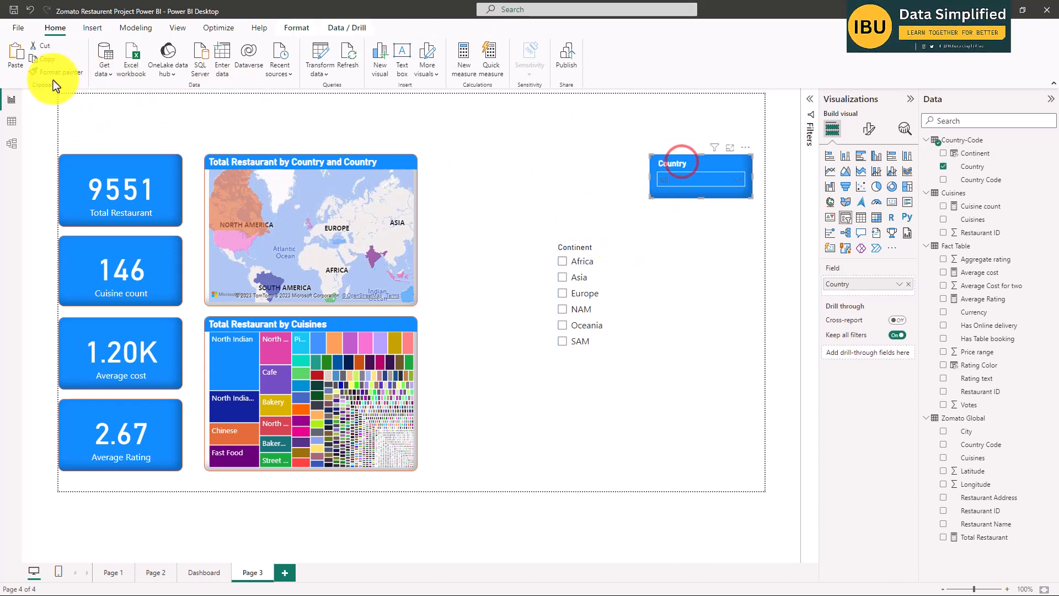
click(55, 72)
click(591, 278)
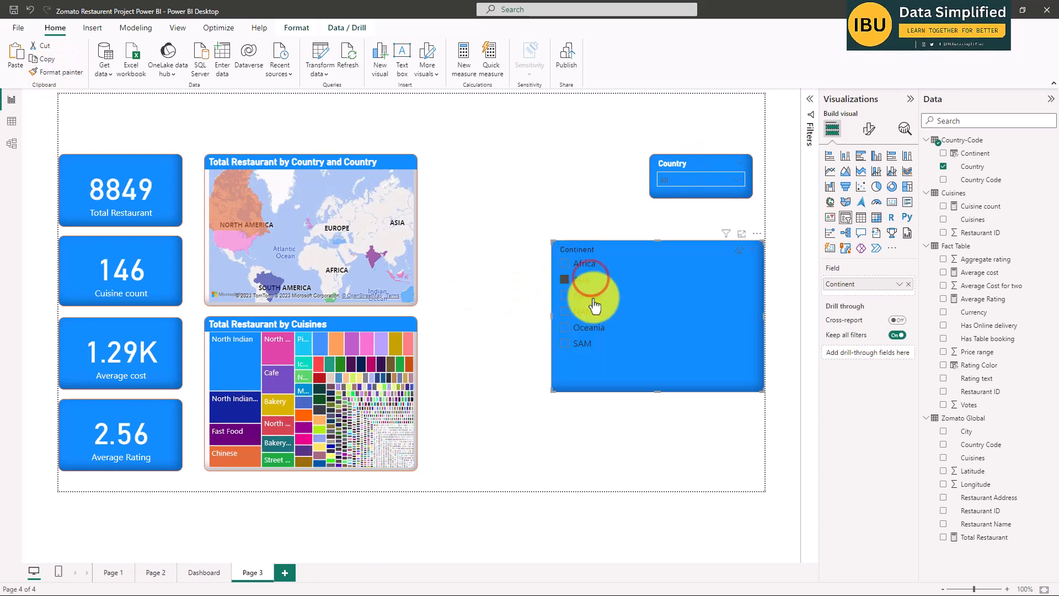
- Set the Continent slicer's style to Dropdown
click(660, 447)
click(683, 244)
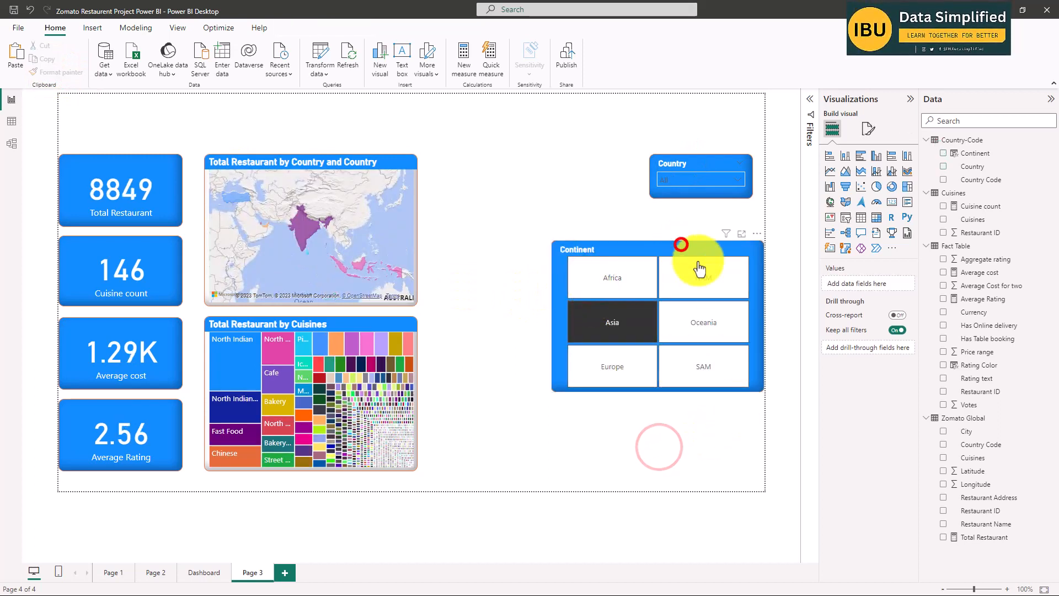
click(871, 132)
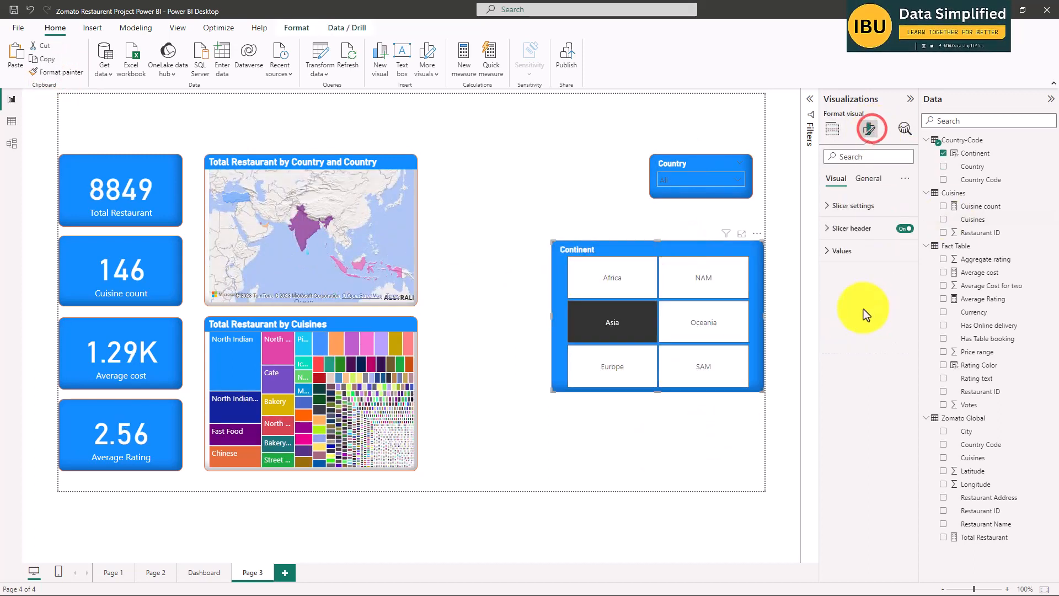
click(854, 205)
click(859, 262)
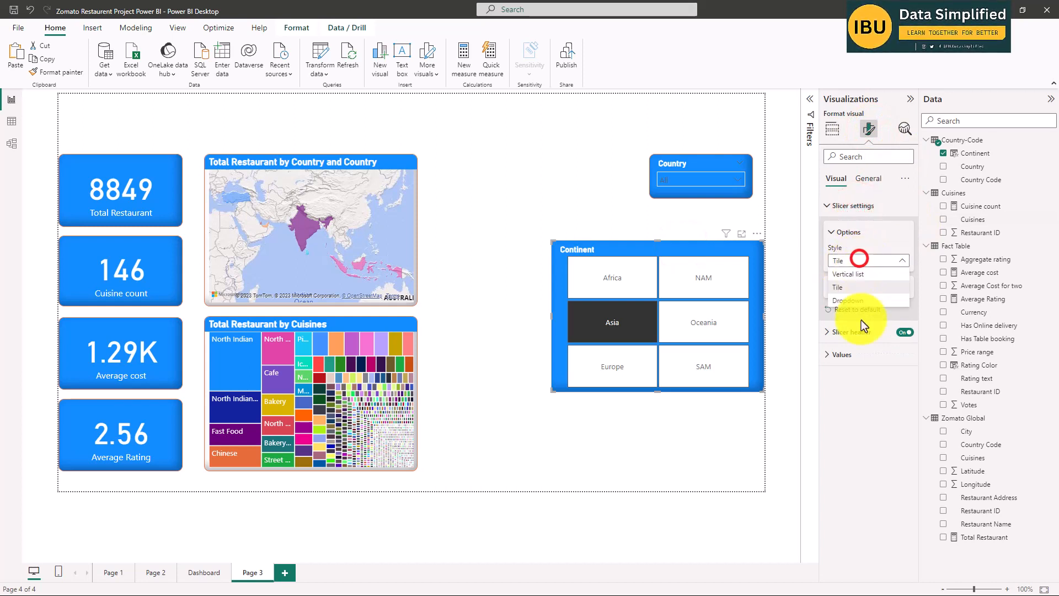
click(844, 300)
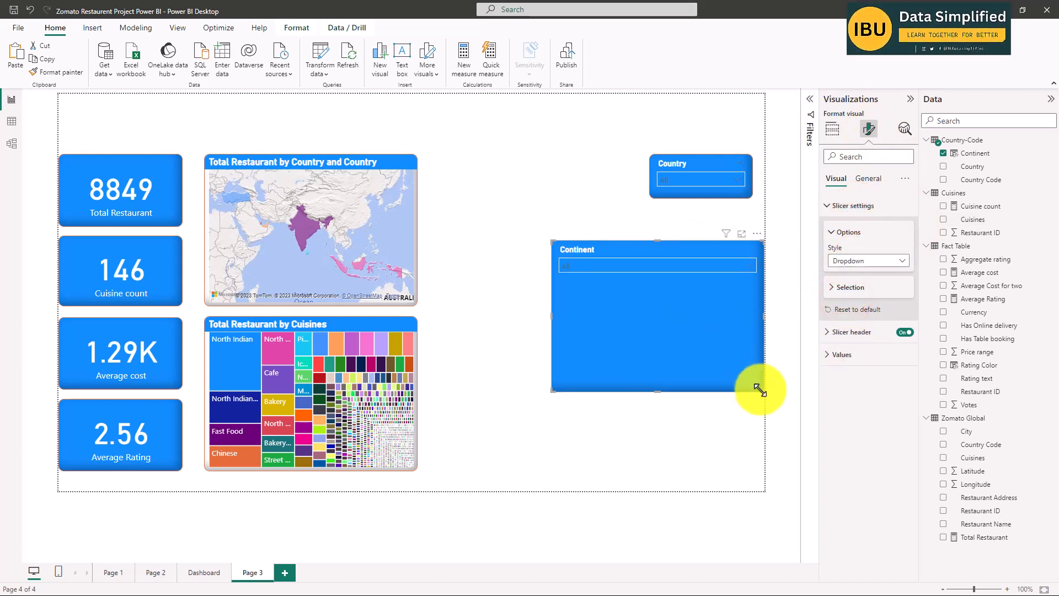
- Shrink the Continent slicer to about the Country slicer's size and align it directly below that slicer
drag(763, 390, 719, 213)
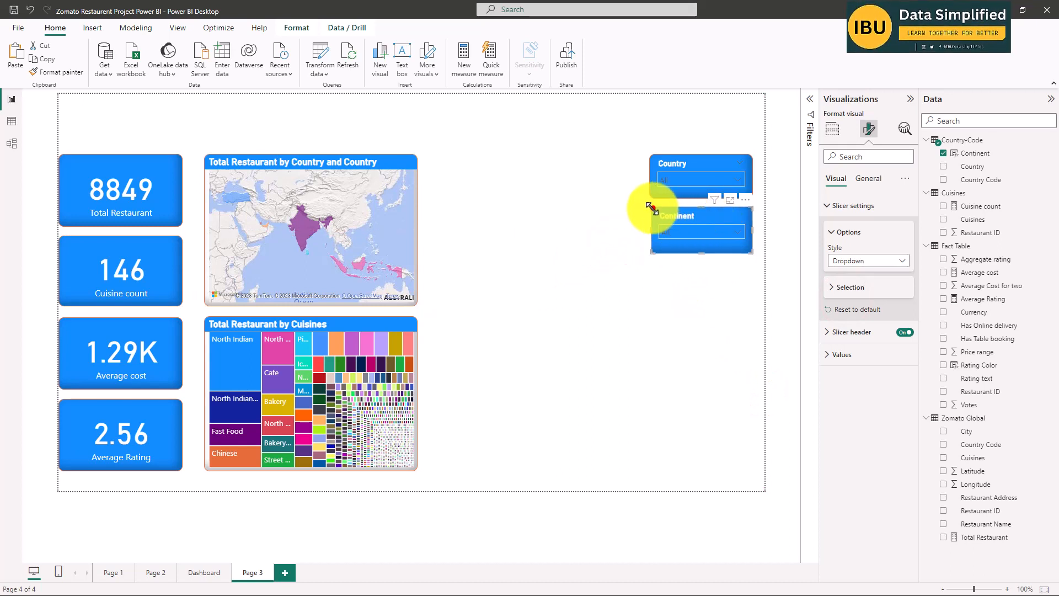
drag(652, 208, 572, 161)
drag(574, 197, 580, 214)
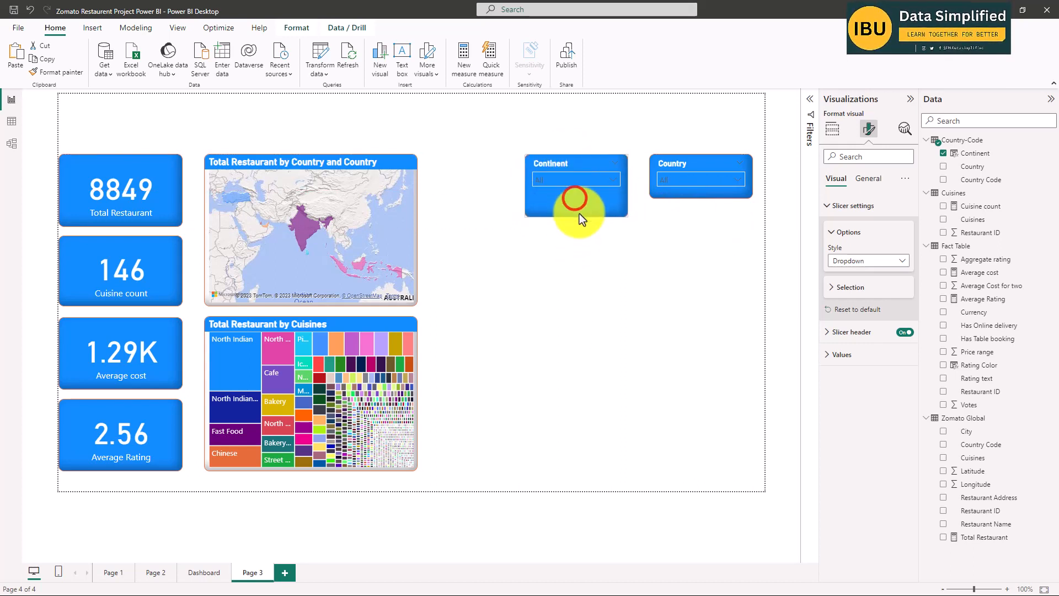
drag(586, 178, 701, 223)
click(677, 326)
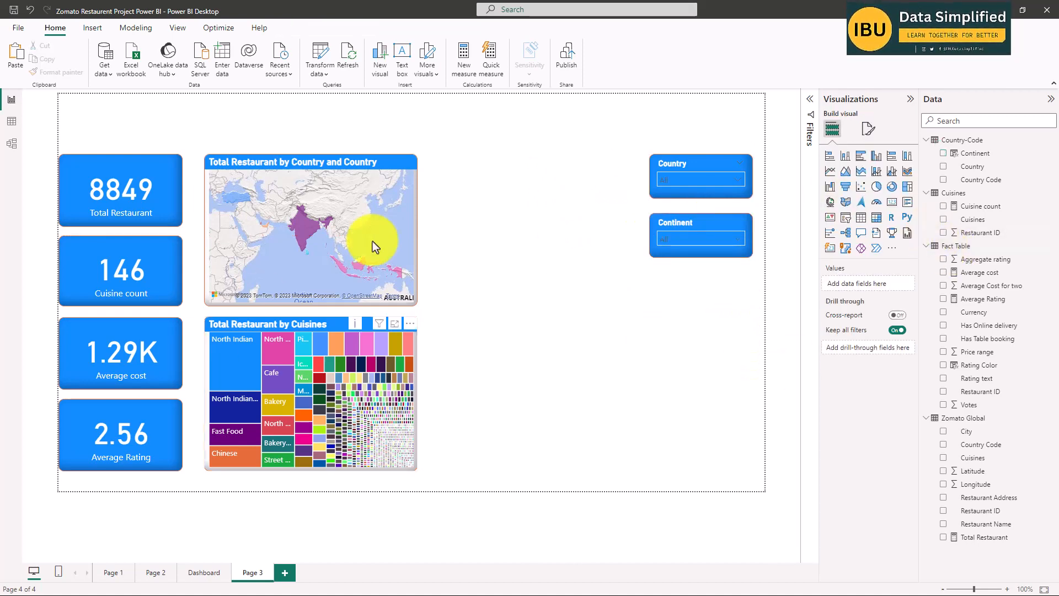
- Duplicate the Country slicer below the Continent slicer on Page 3 and replace its field with City from Zomato Global, matching the Dashboard page
click(203, 574)
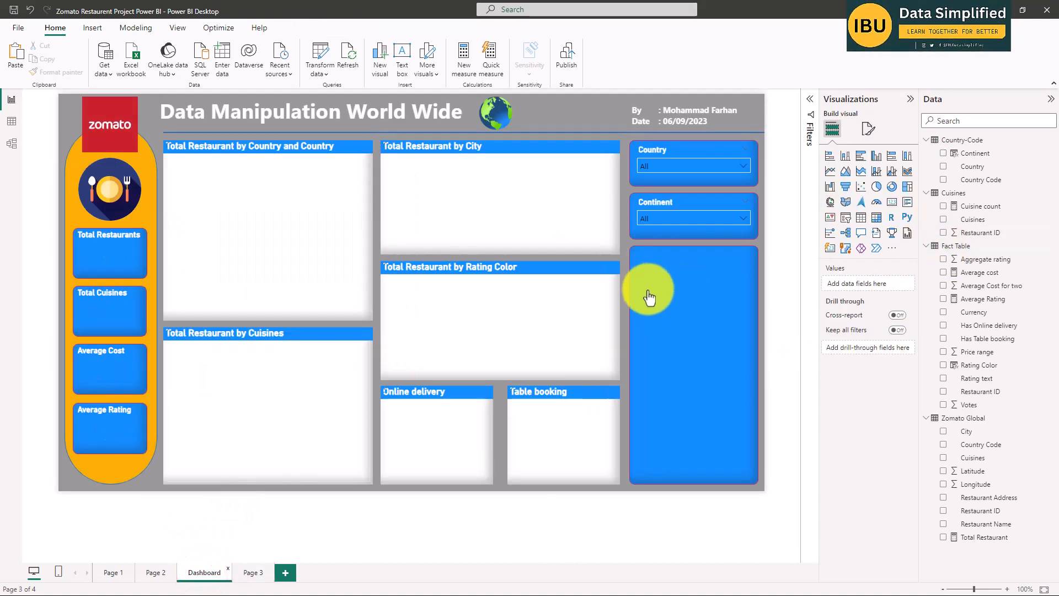
click(675, 253)
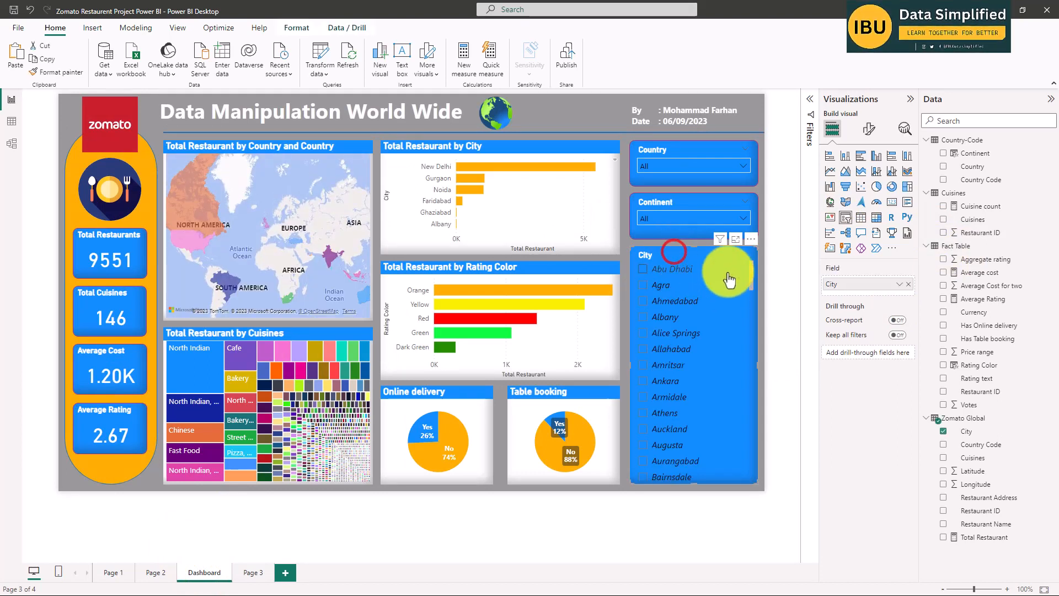
mouse_move(751, 277)
mouse_down()
mouse_move(755, 472)
mouse_move(753, 289)
mouse_up()
click(257, 569)
click(252, 572)
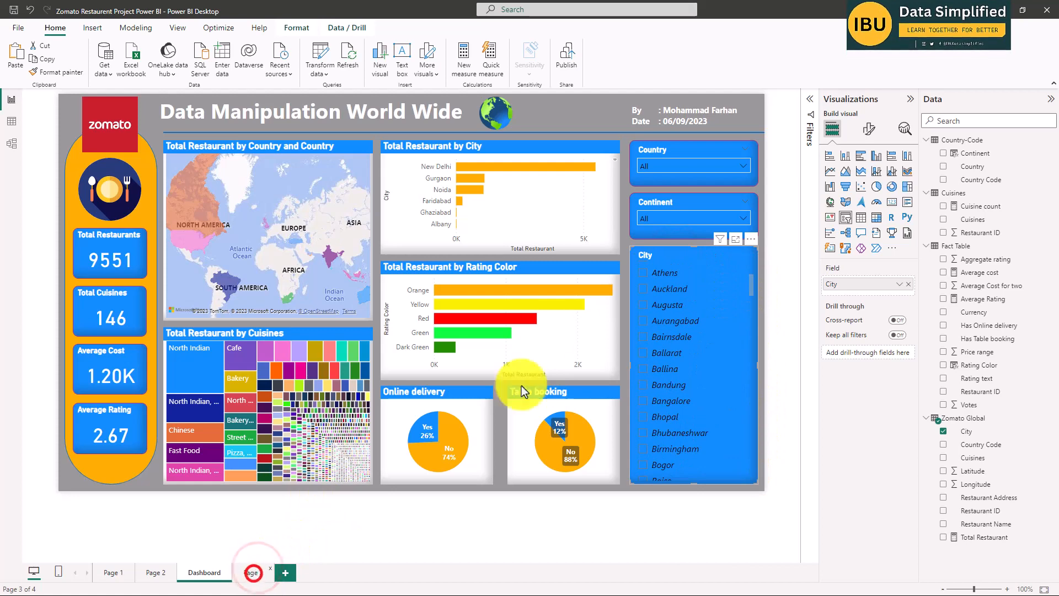
click(571, 372)
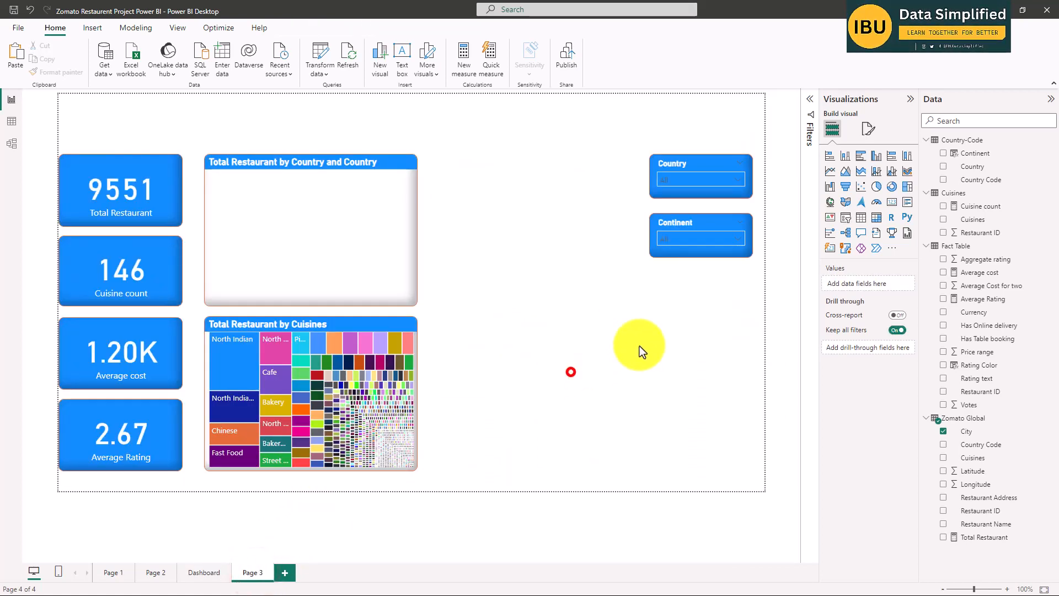
click(703, 225)
click(701, 343)
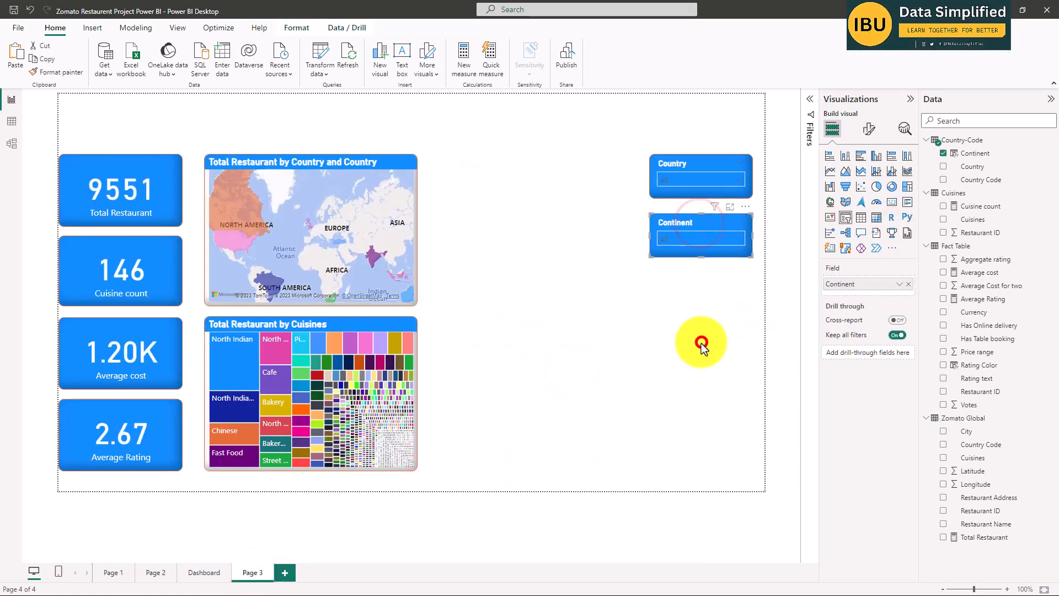
click(696, 168)
click(665, 348)
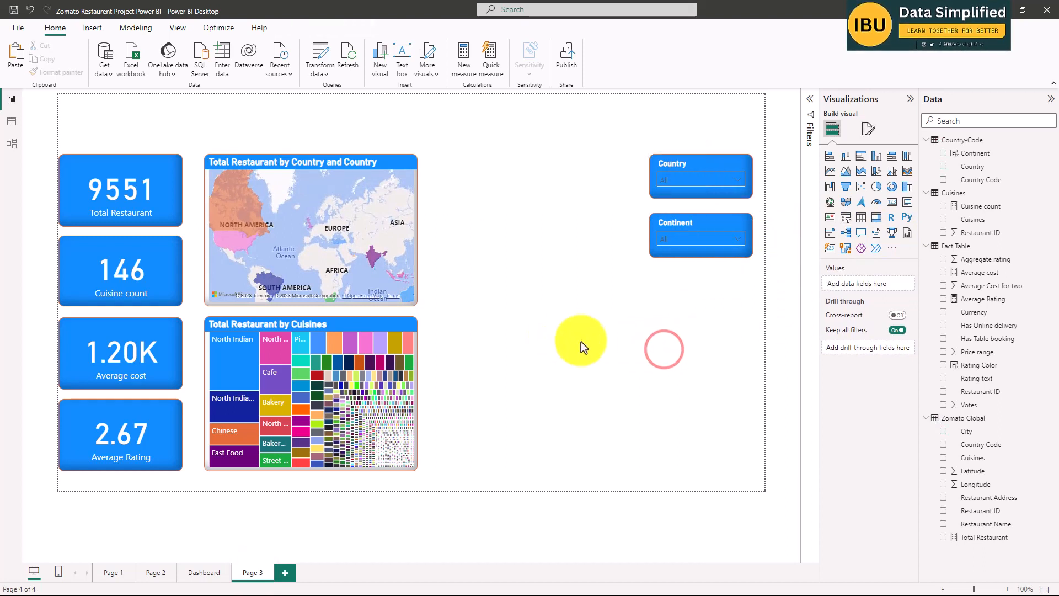
drag(685, 168, 683, 277)
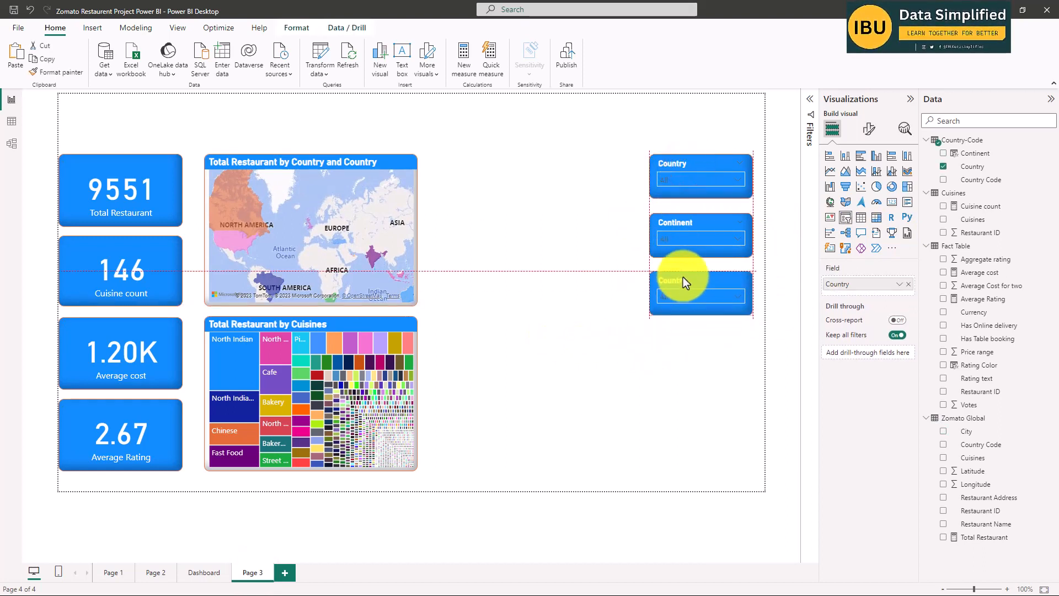
click(945, 167)
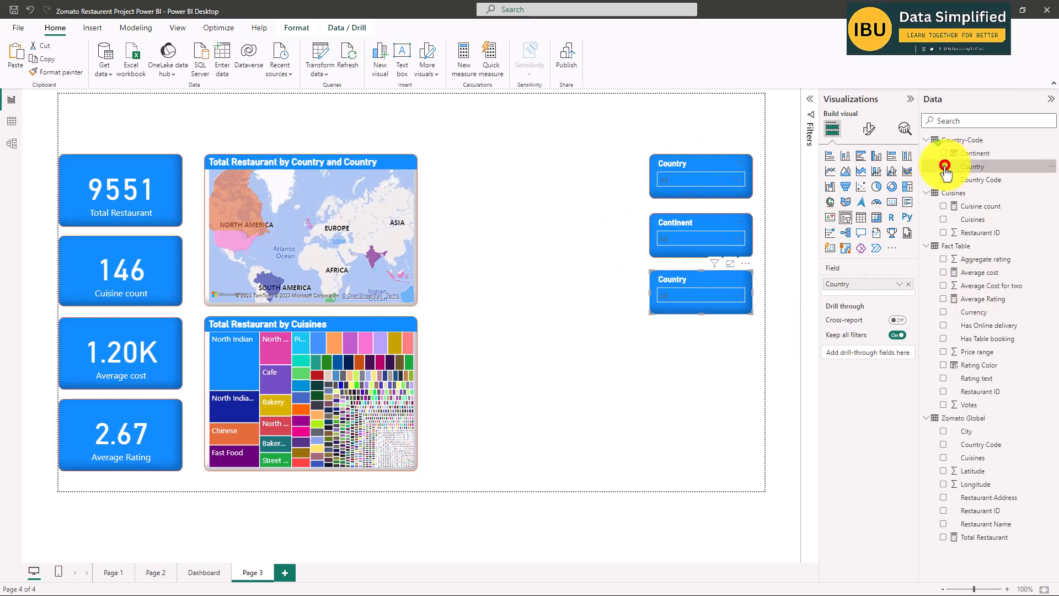
click(944, 432)
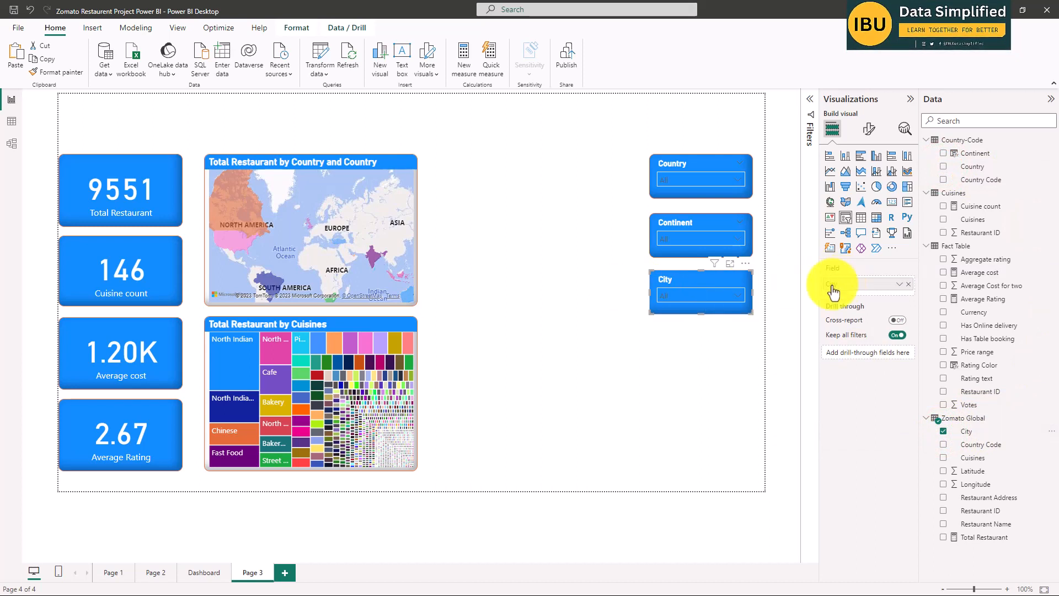
- Set the City slicer's style to Vertical list and extend its height down to near the lower edge of the report page
click(869, 130)
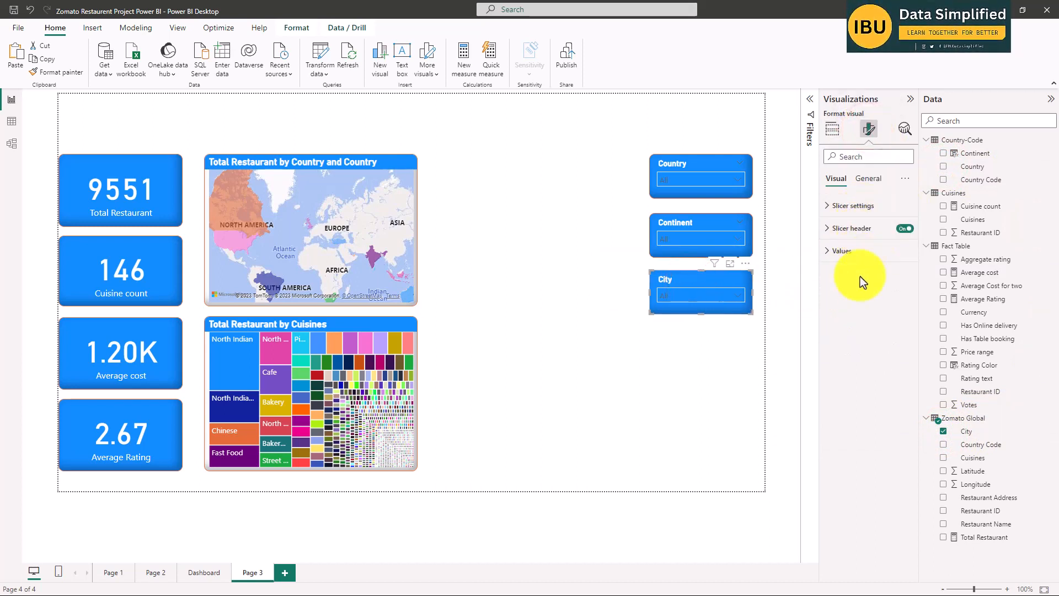
click(834, 207)
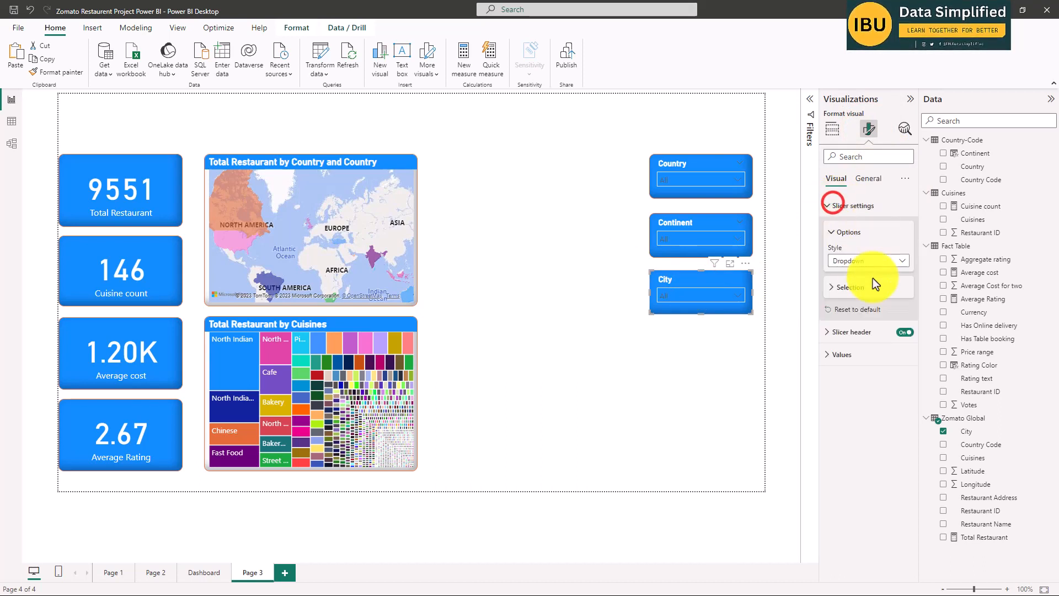
click(867, 261)
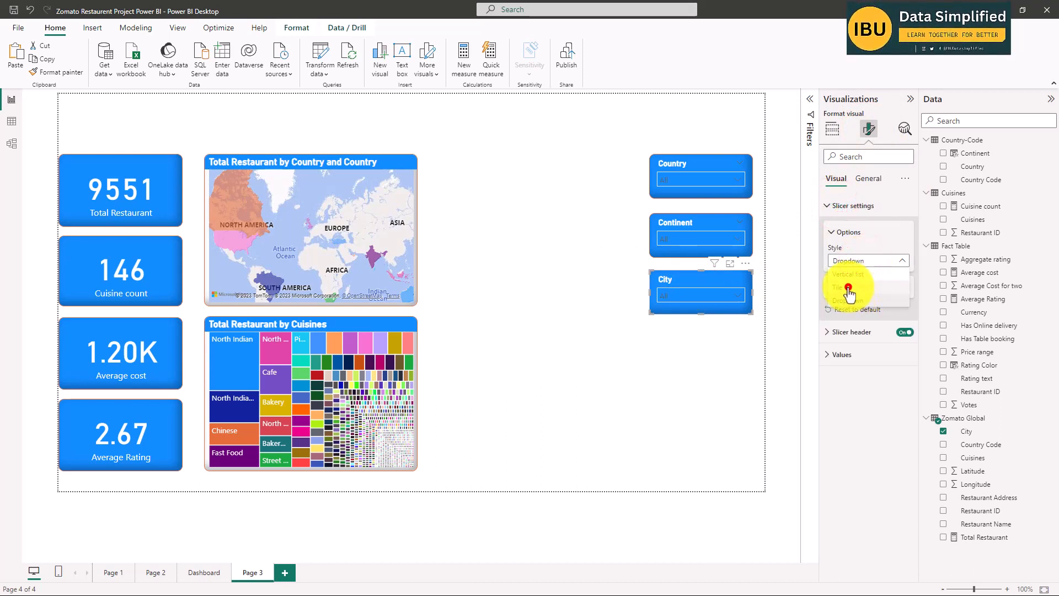
click(848, 288)
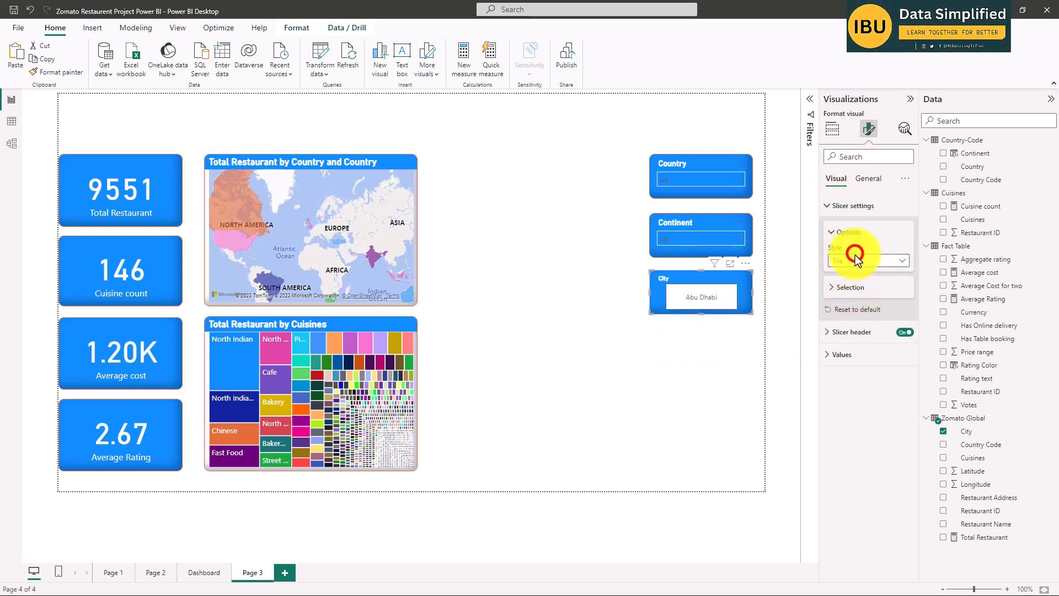
click(855, 258)
click(853, 274)
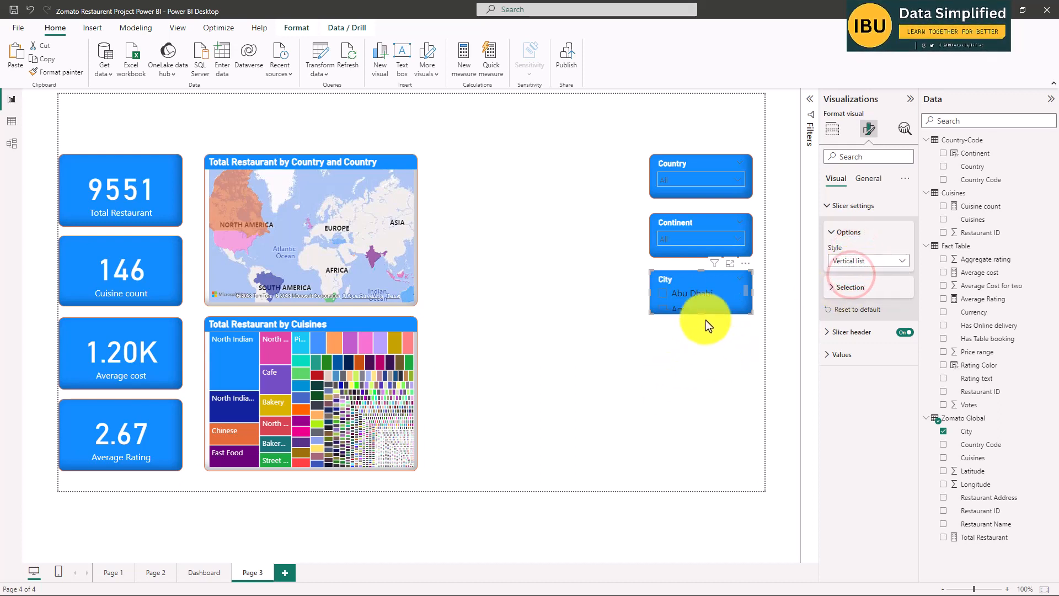
drag(703, 316, 723, 480)
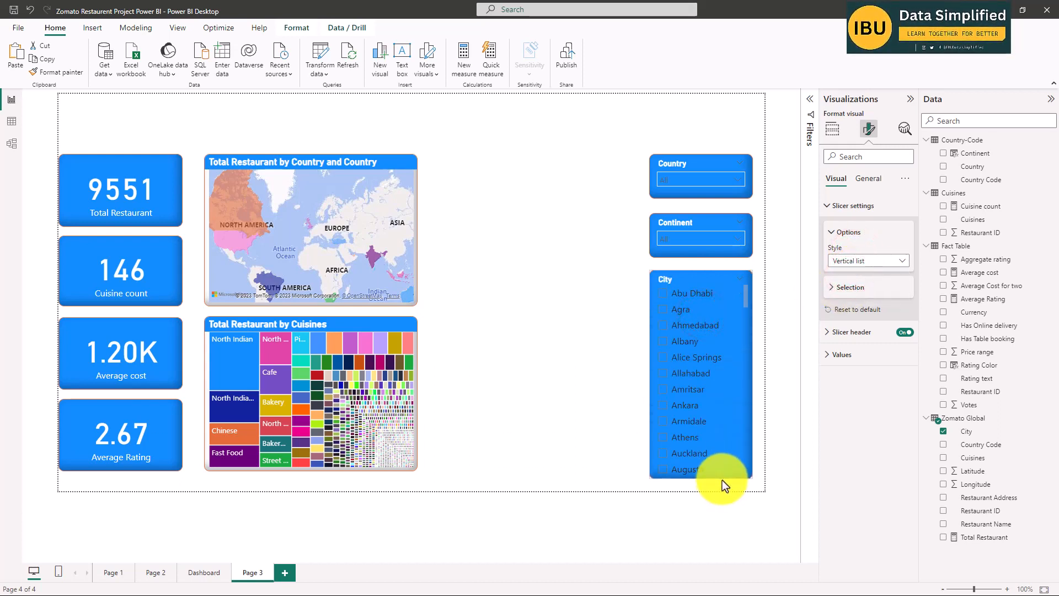
click(550, 301)
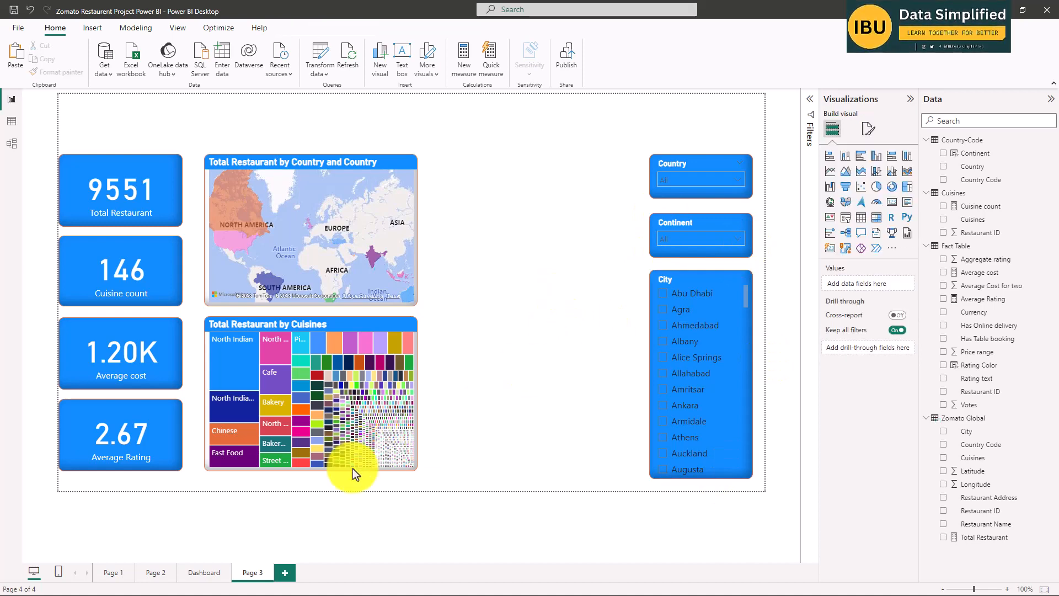
- Insert a text box on Page 3 reading "Data Manipulation World Wide", matching the Dashboard page's title
click(202, 574)
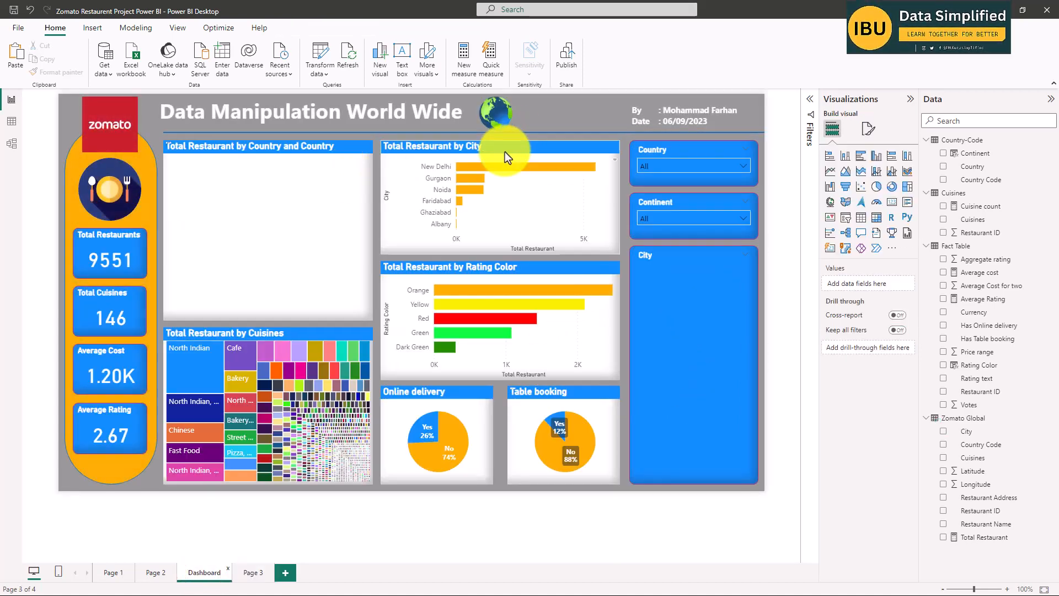
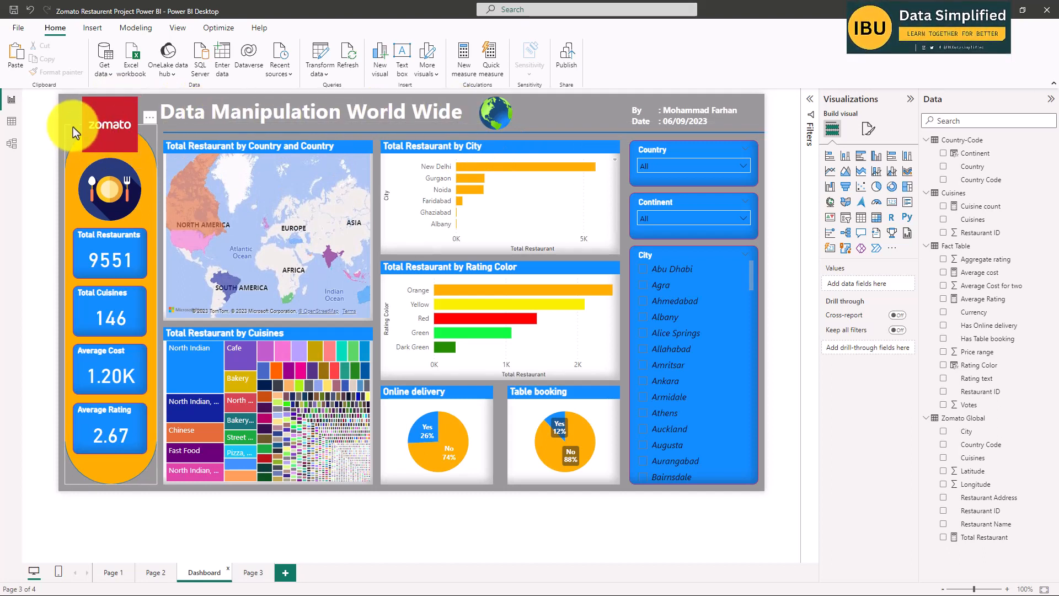
click(106, 121)
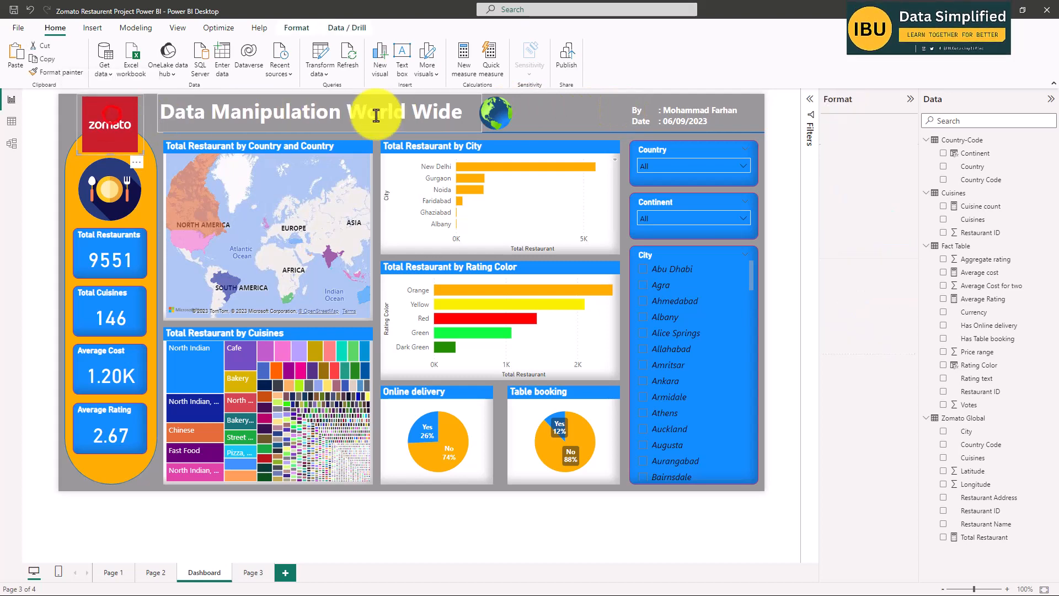
click(577, 110)
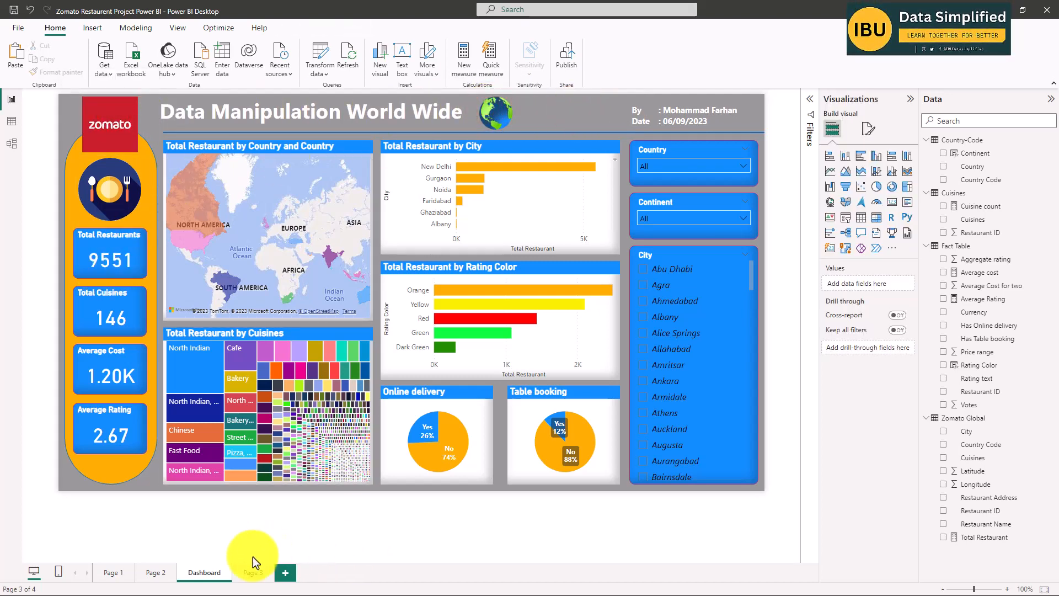
click(250, 575)
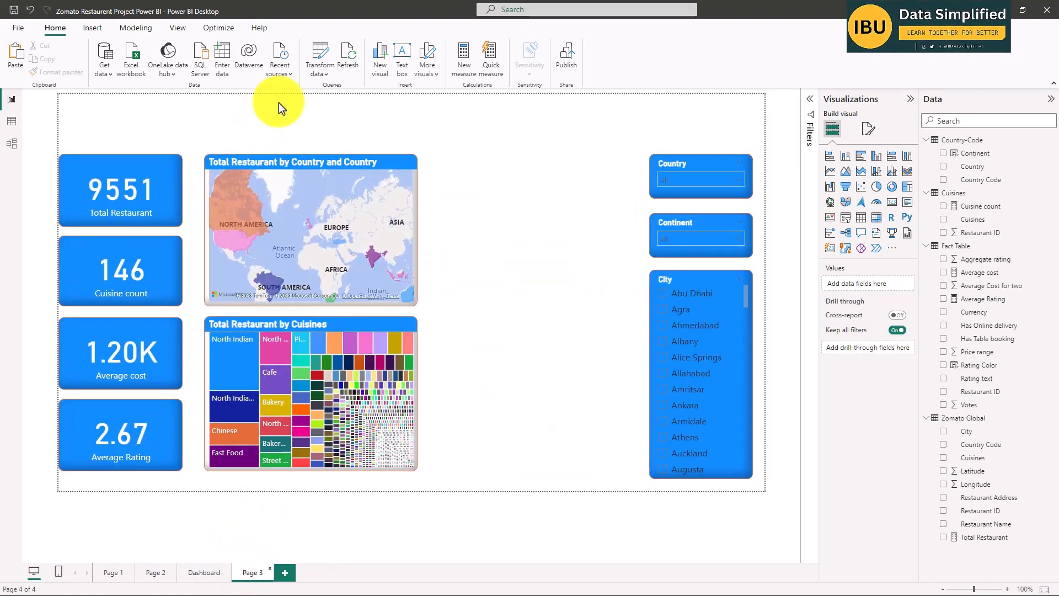
click(89, 28)
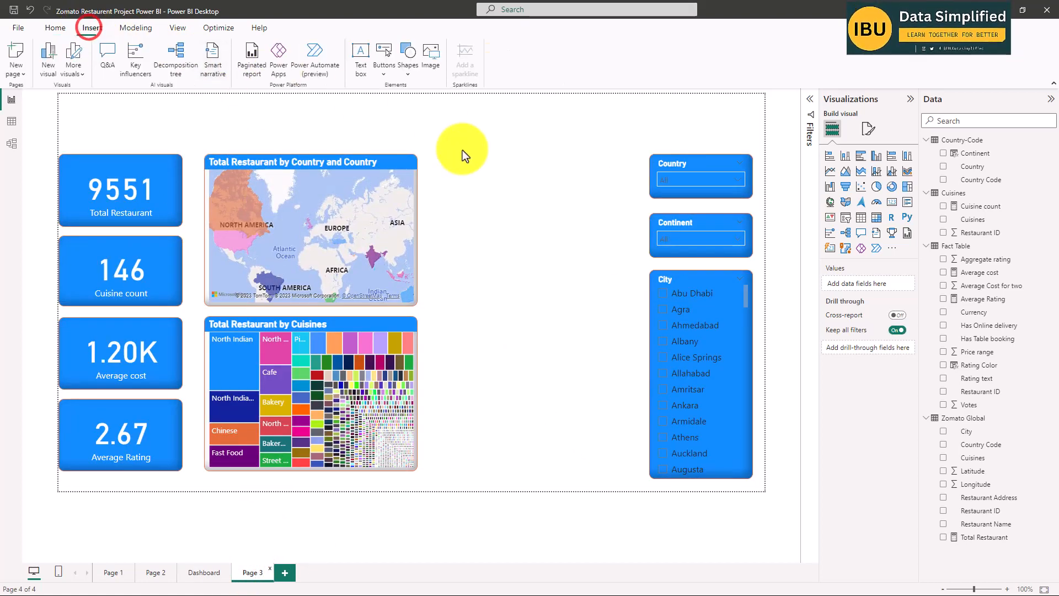
click(360, 53)
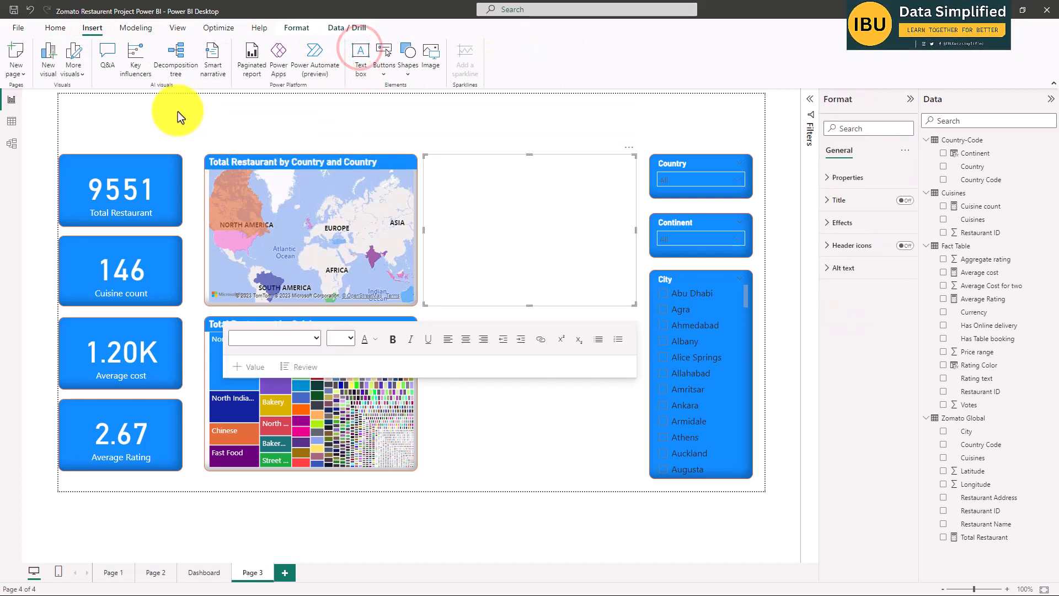
click(451, 197)
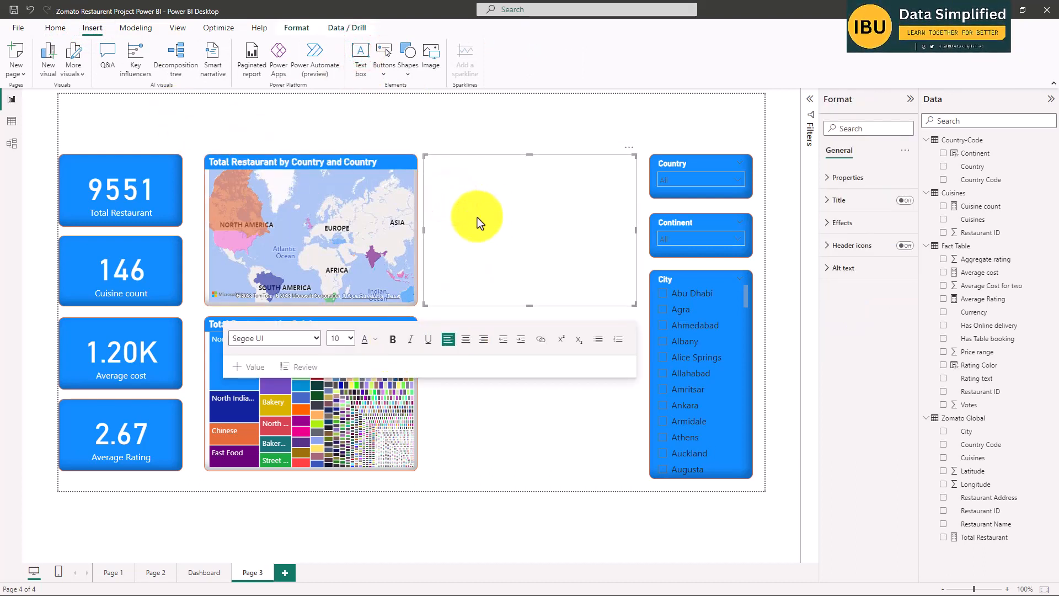
text(Data)
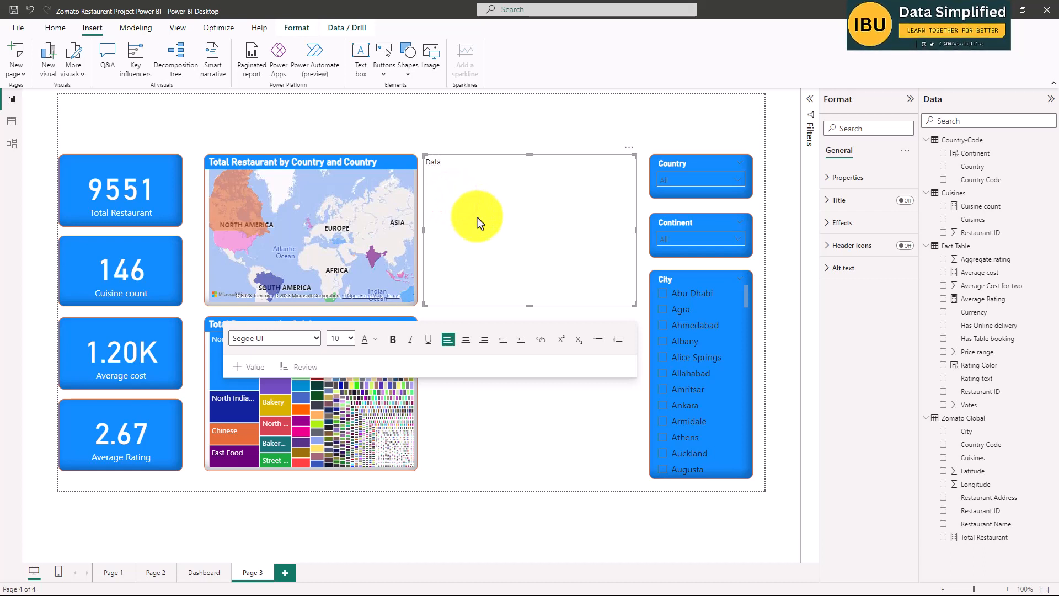
text( Mani)
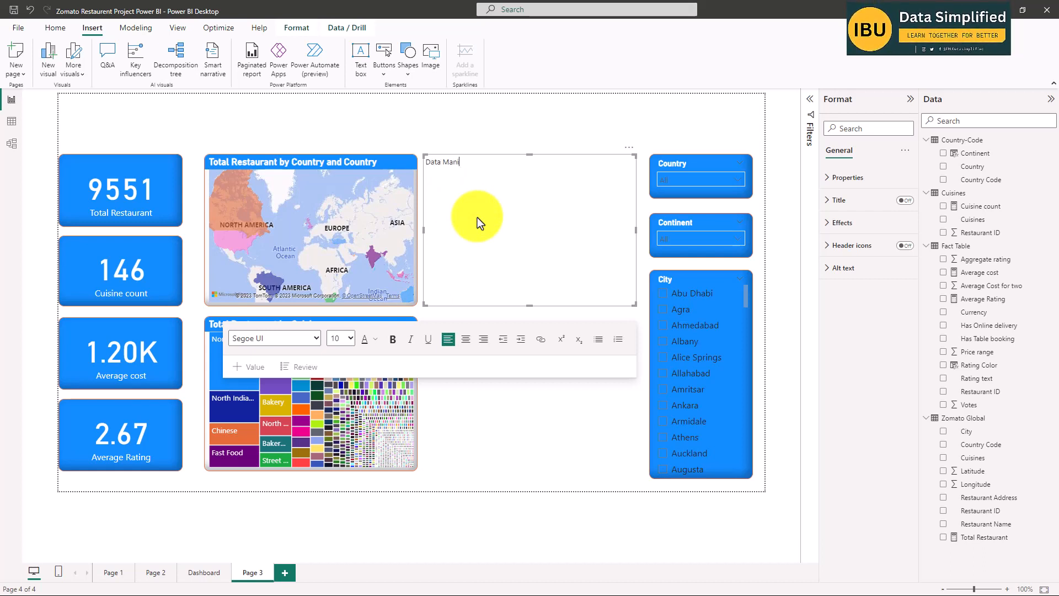
text(pulation)
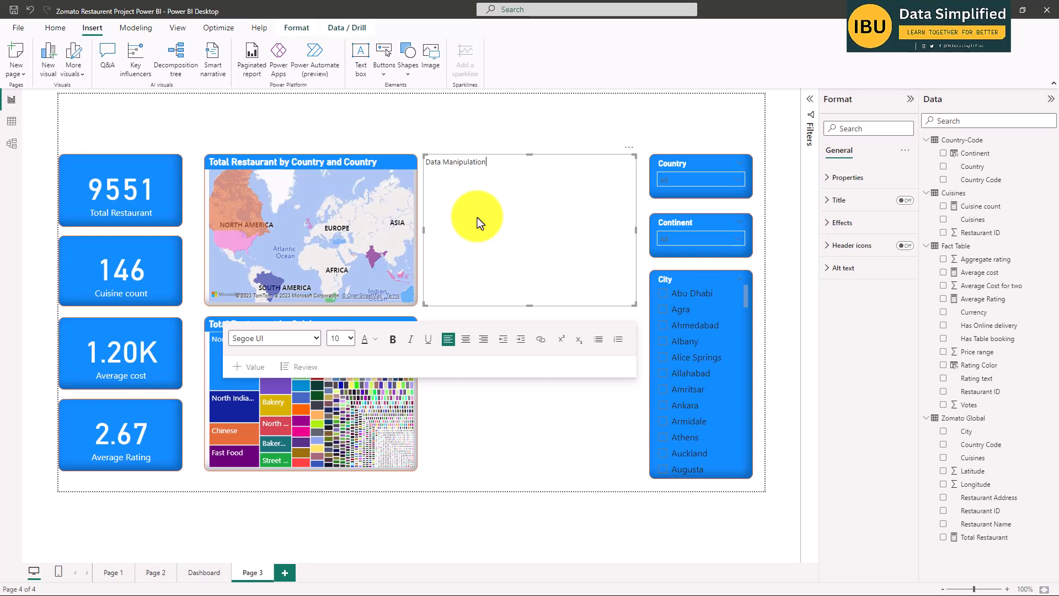
text( World )
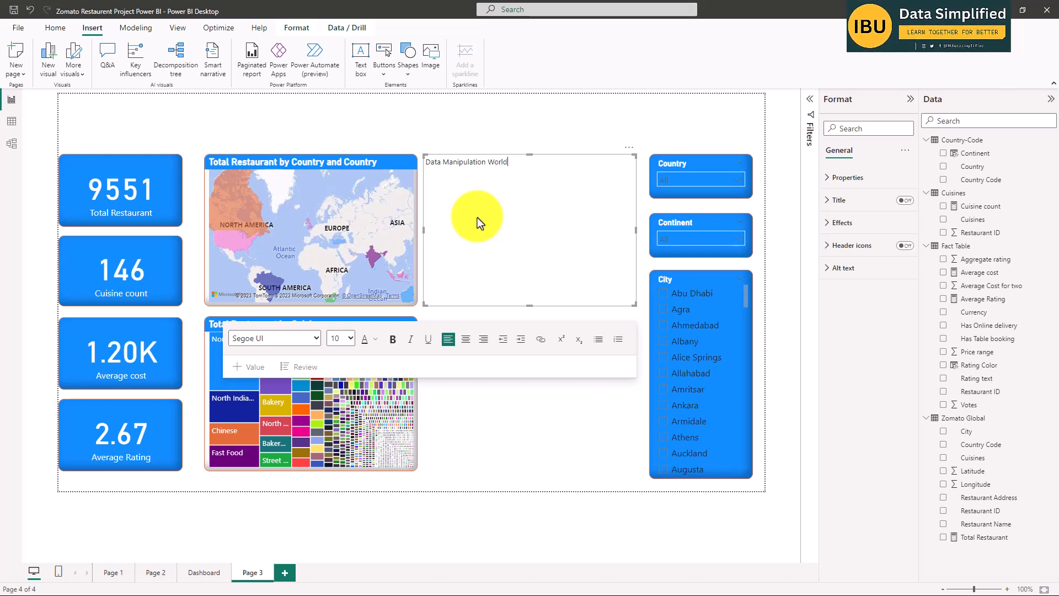
text(Wide)
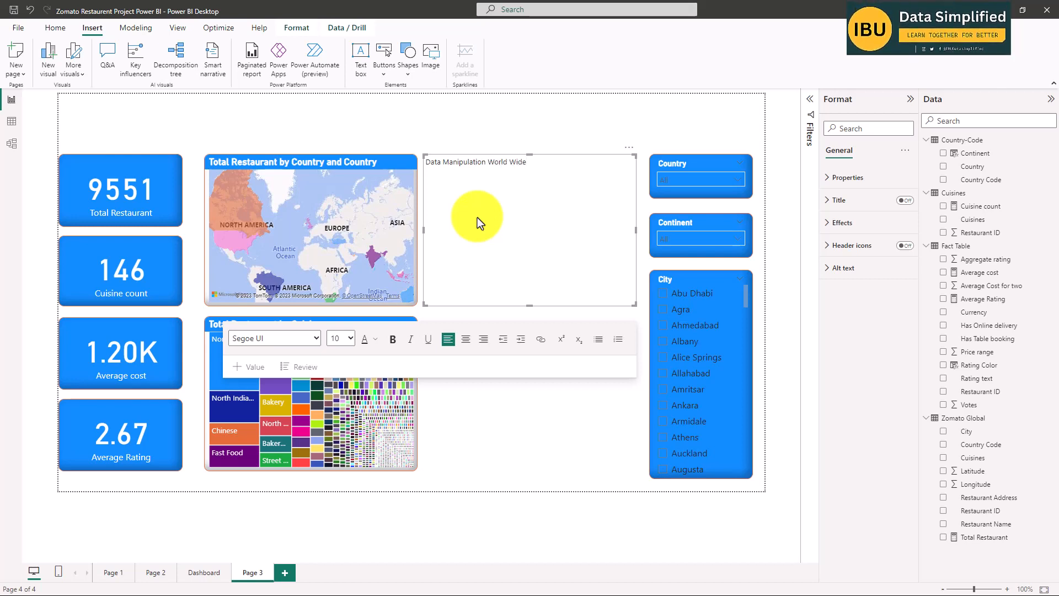
- Set the title text to font size 28 and resize its text box to about 591 wide by 66 high
triple_click(540, 165)
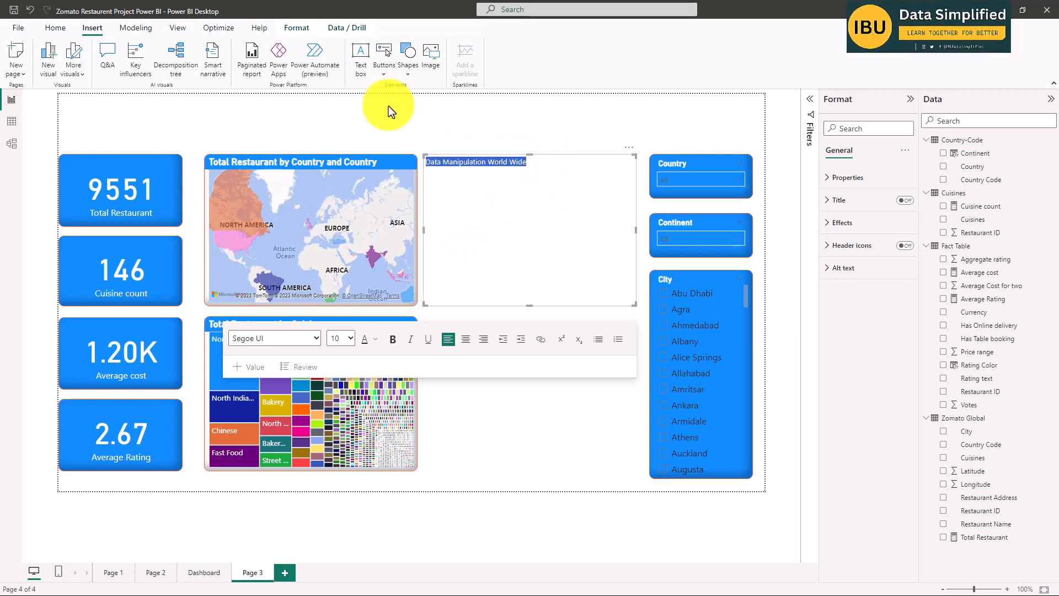
click(851, 178)
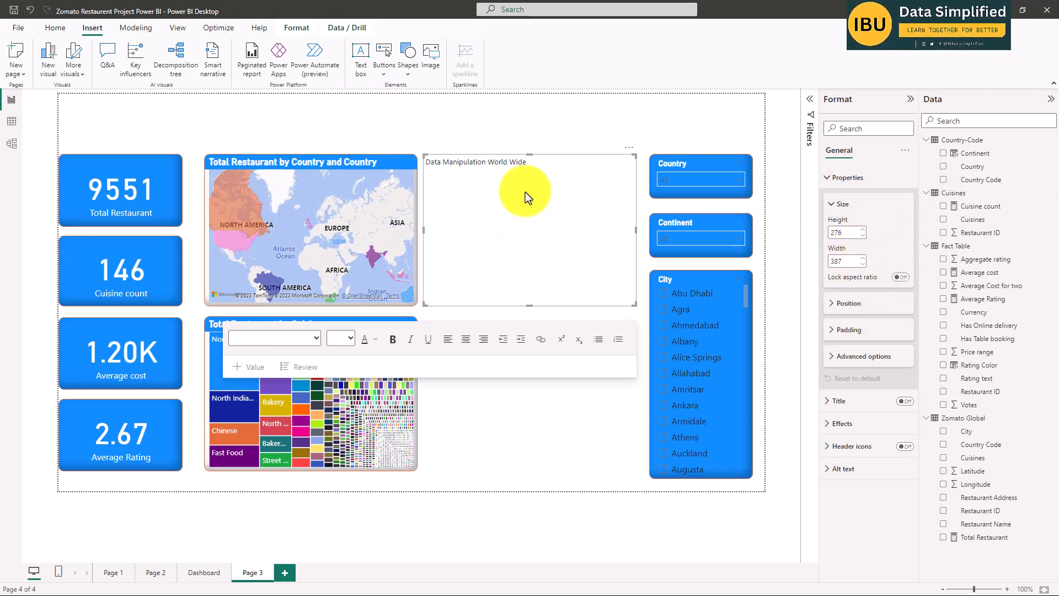
drag(530, 303, 503, 176)
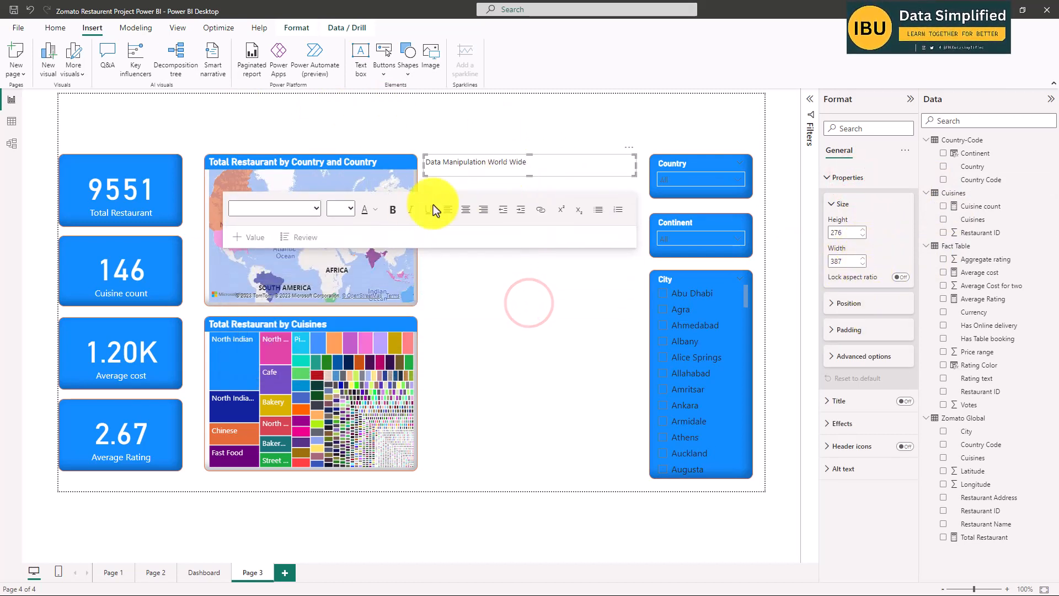
click(342, 208)
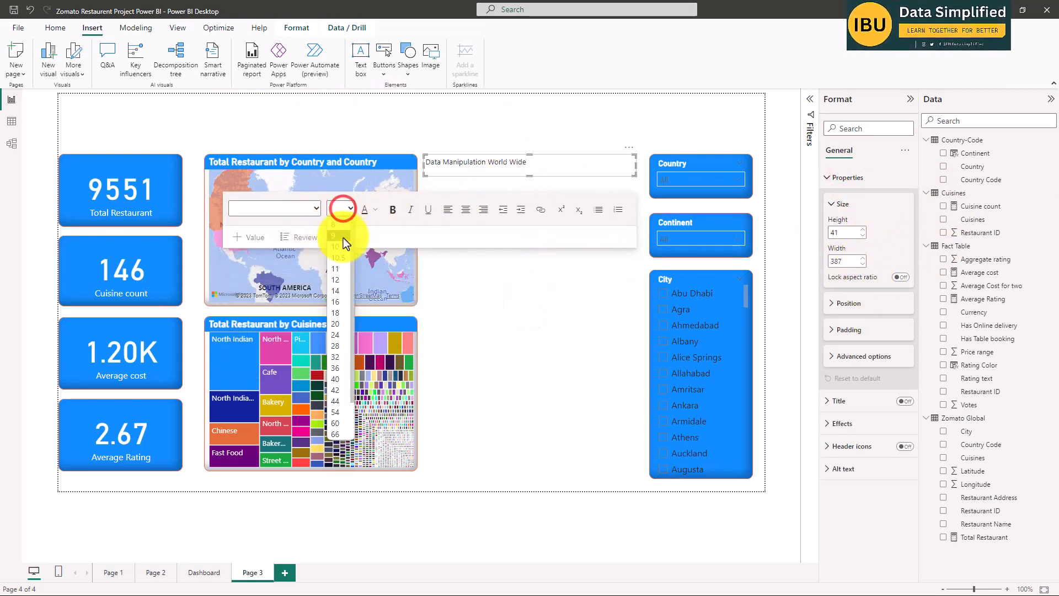
click(337, 349)
drag(638, 174, 748, 189)
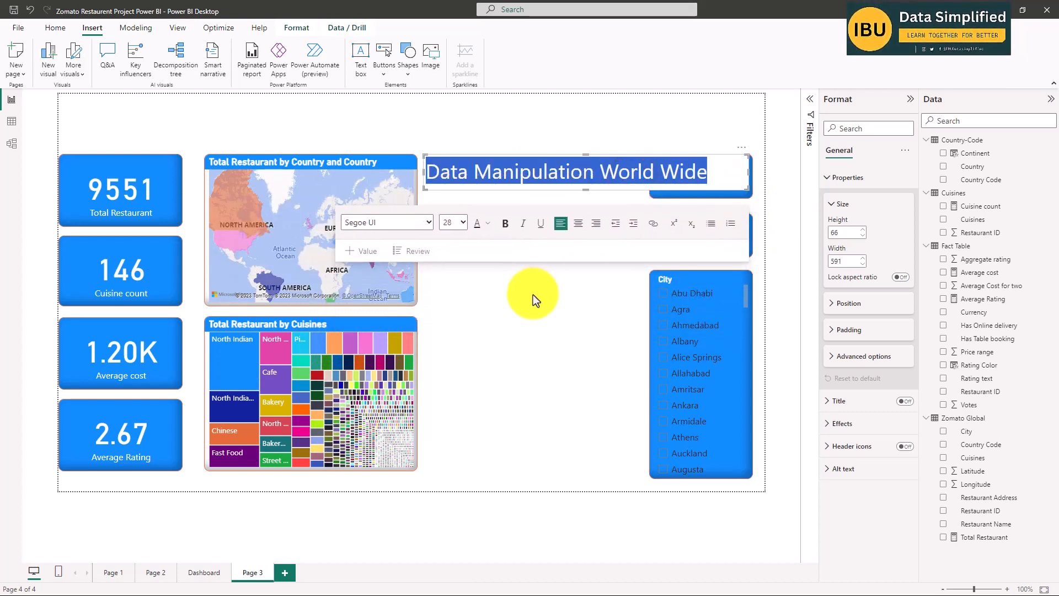
- Move the title text box to the upper edge of the report page, above the map and KPI cards
click(545, 356)
click(514, 172)
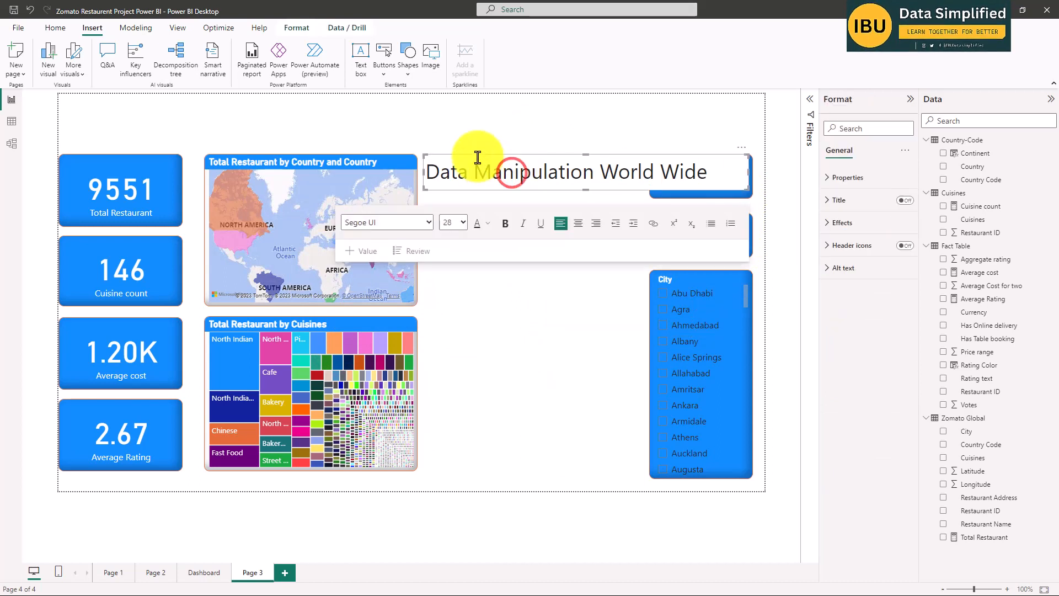
click(475, 153)
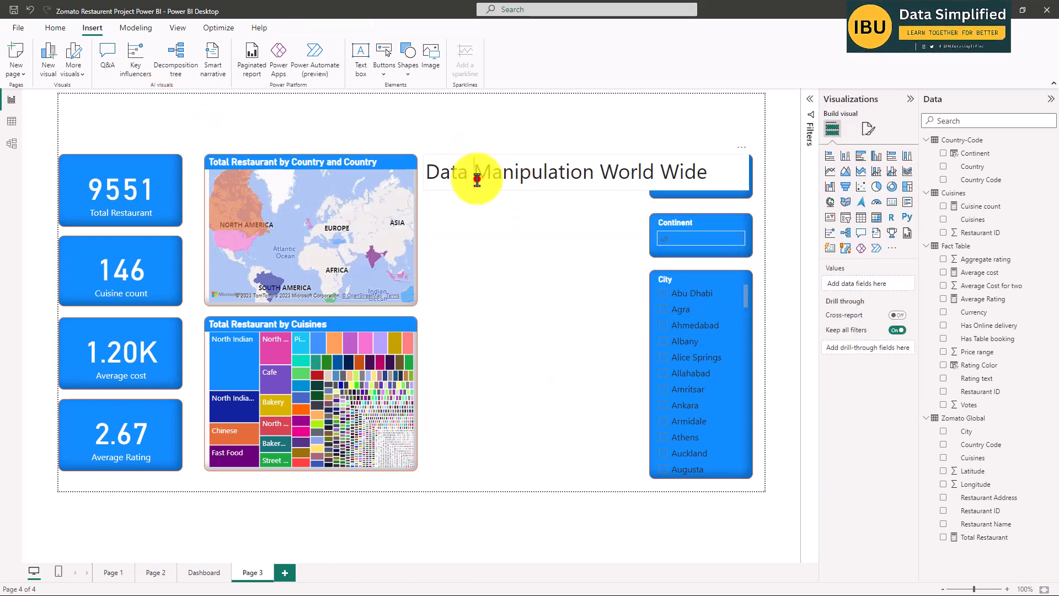
click(477, 177)
click(574, 192)
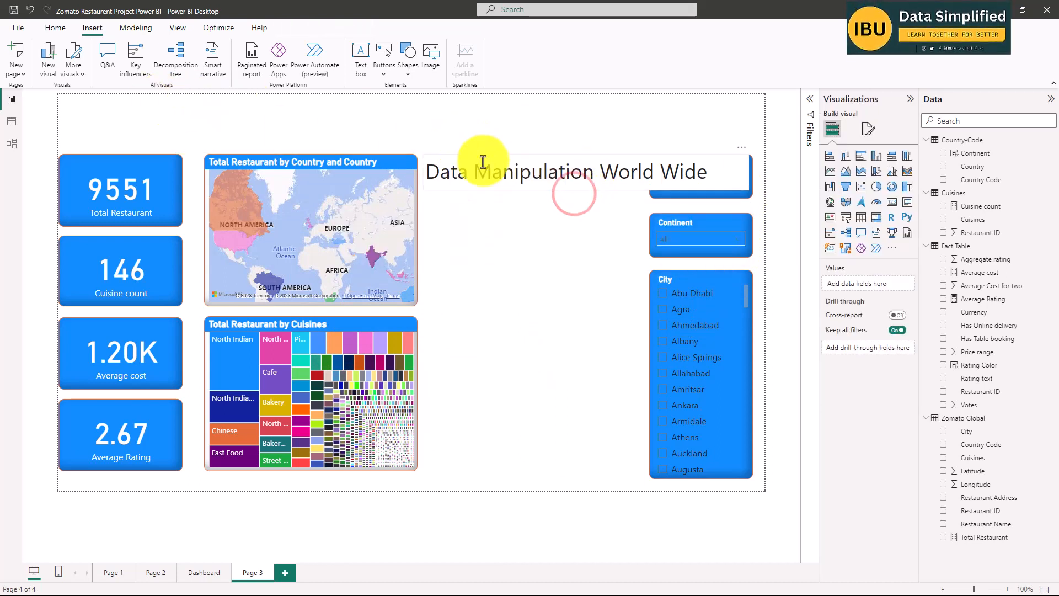
click(476, 170)
drag(574, 155, 303, 104)
click(568, 252)
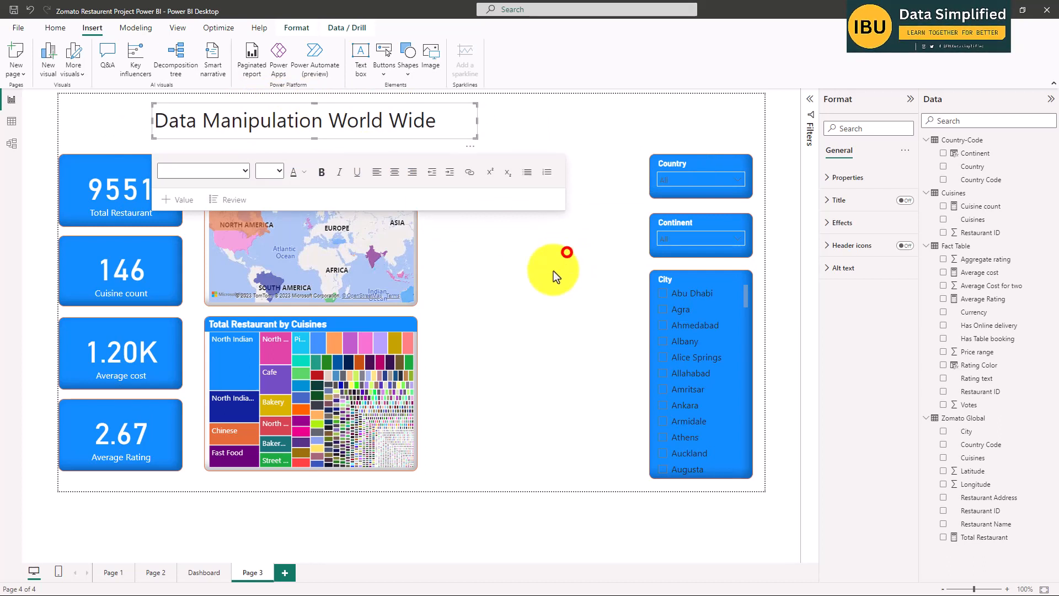
- Make the whole "Data Manipulation World Wide" title bold
click(385, 107)
key(ctrl+a)
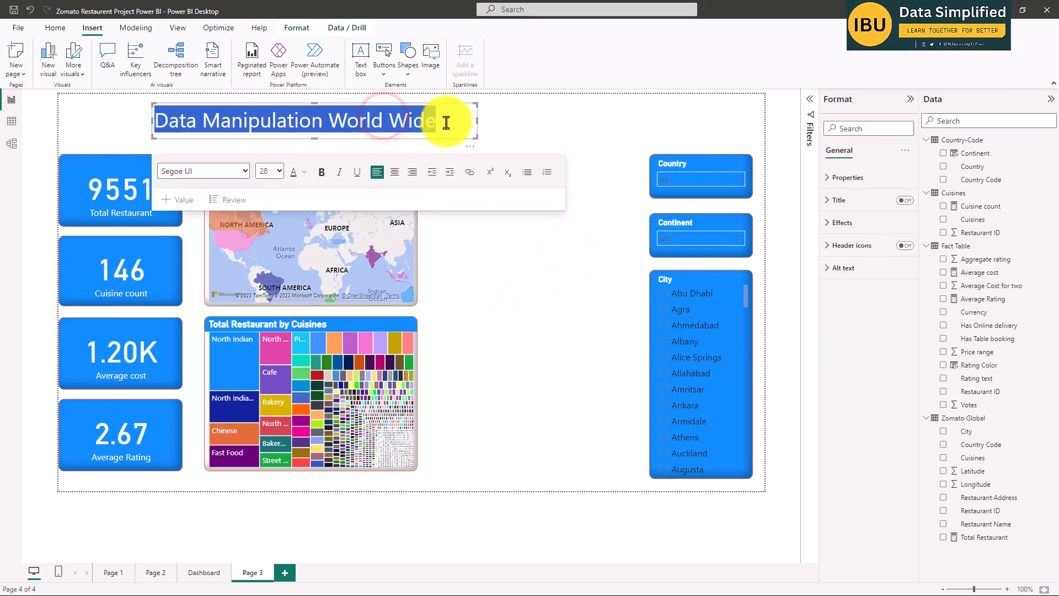
click(322, 172)
click(548, 308)
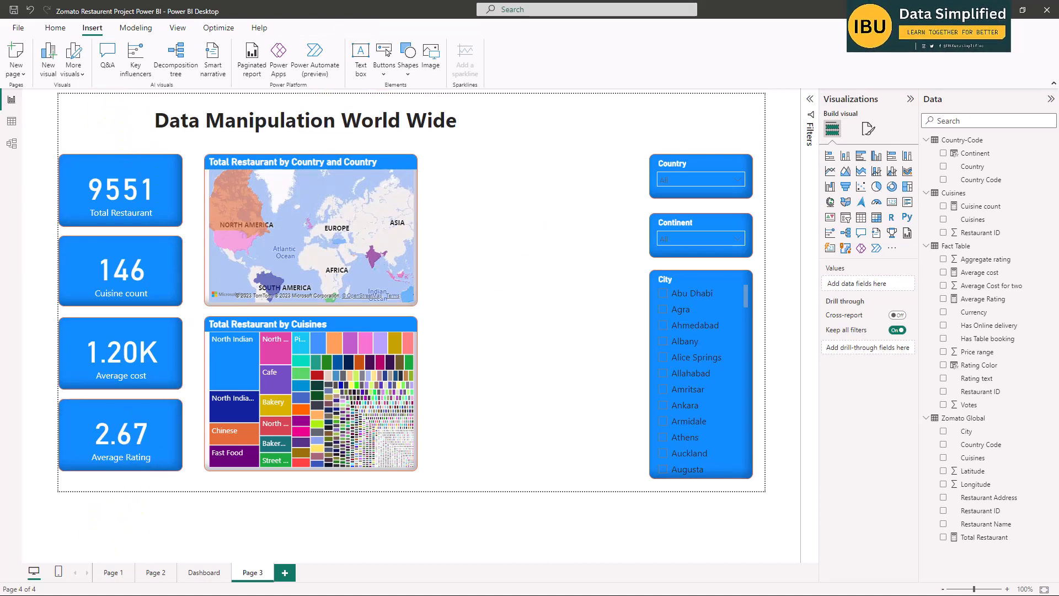
- Insert the "zomato logo" image on Page 3 from the Desktop folder 001_IBU_Excel > Zomato > Files for project > Images
click(203, 572)
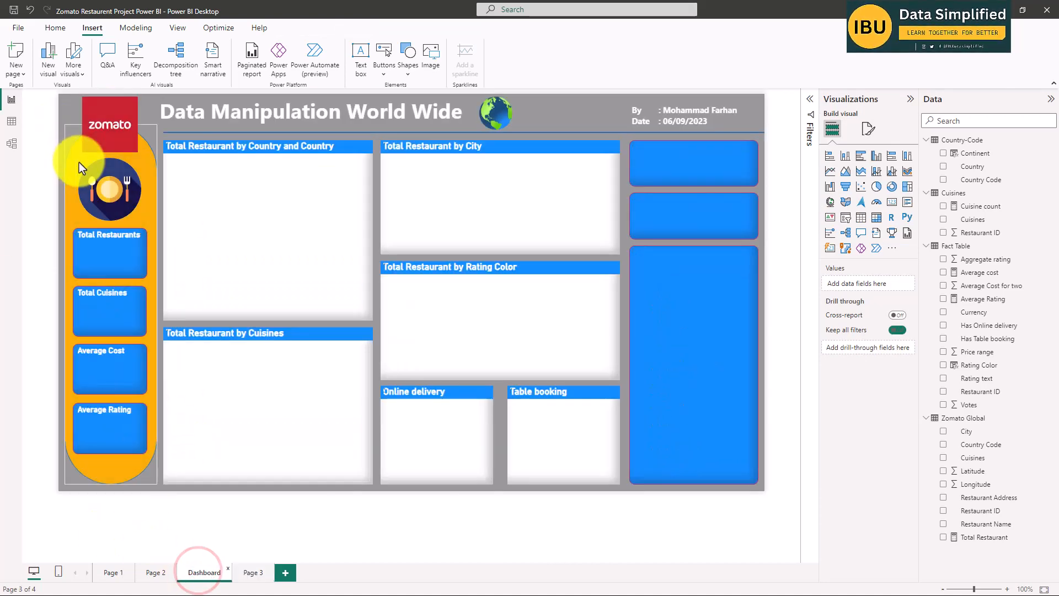
click(253, 572)
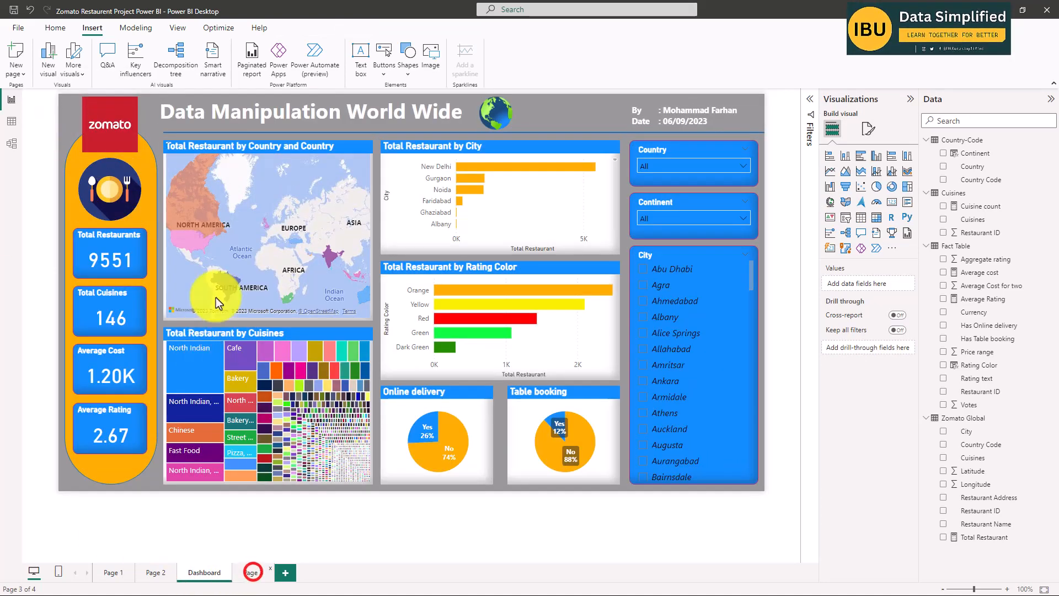
click(430, 53)
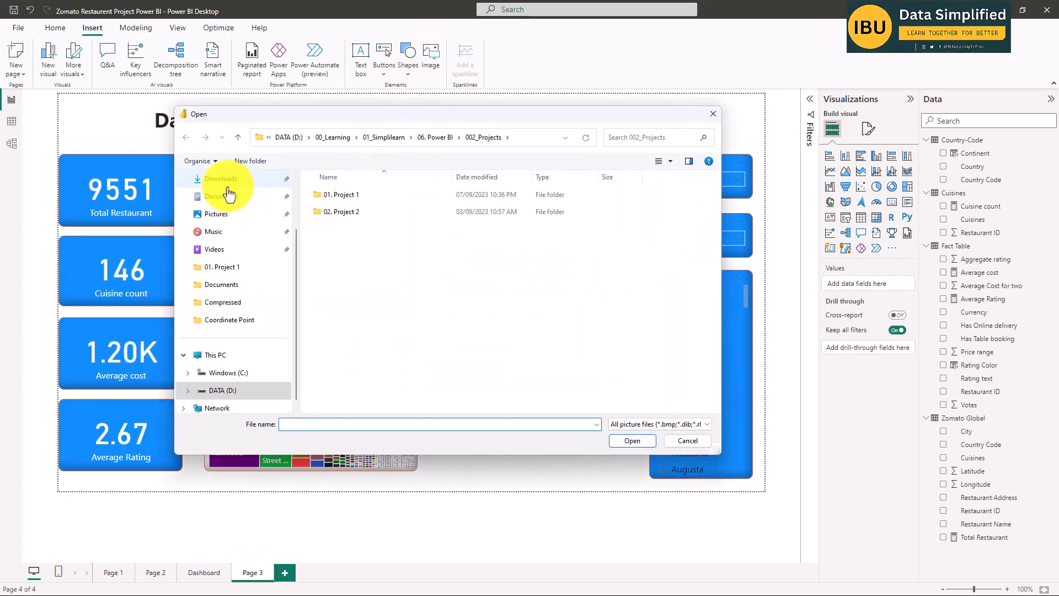
scroll(225, 210, up, 2)
click(214, 236)
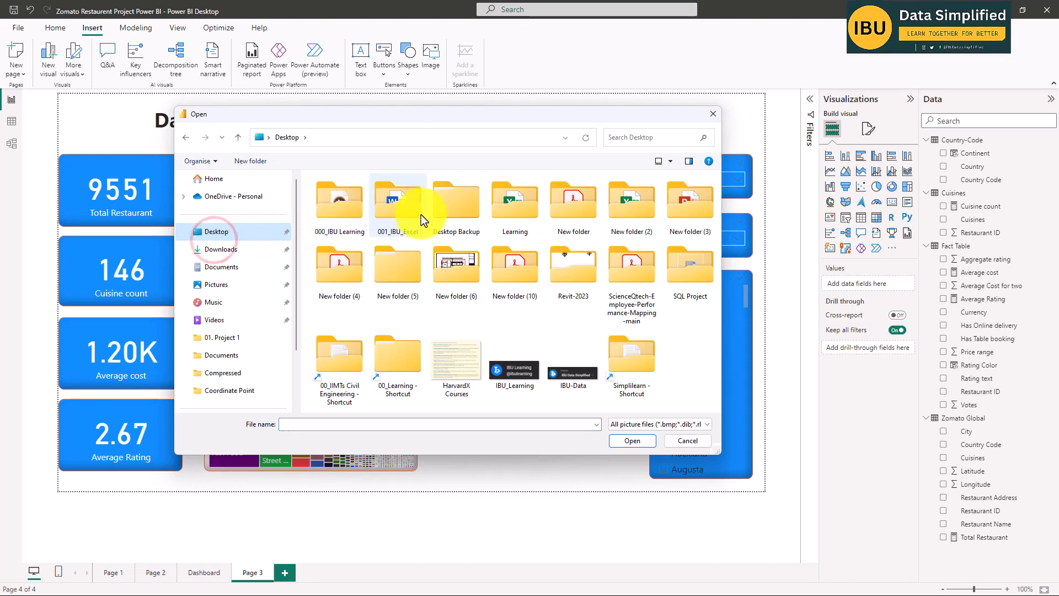
double_click(389, 207)
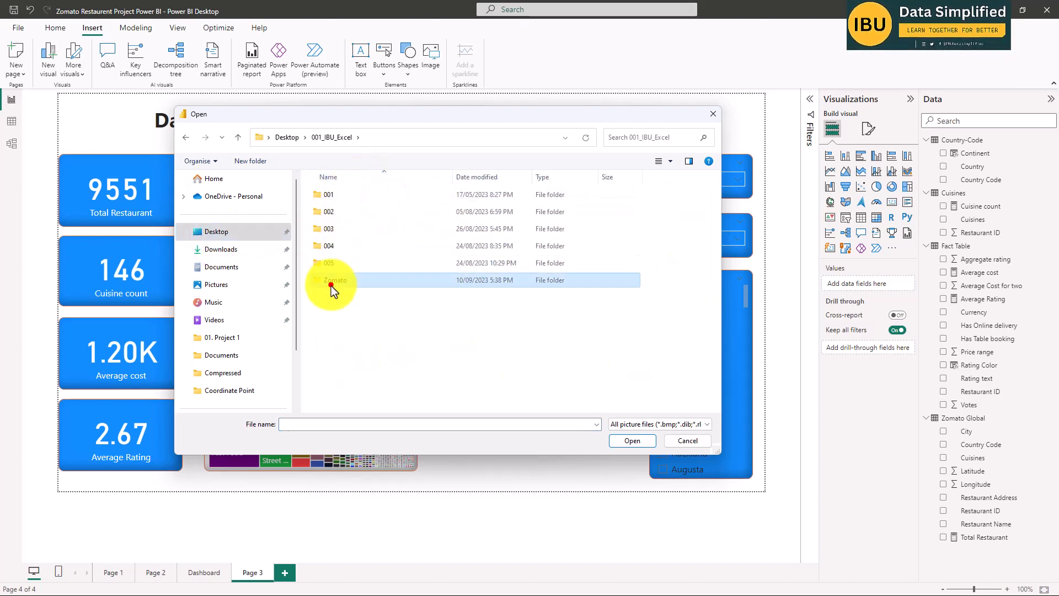
double_click(331, 282)
double_click(352, 196)
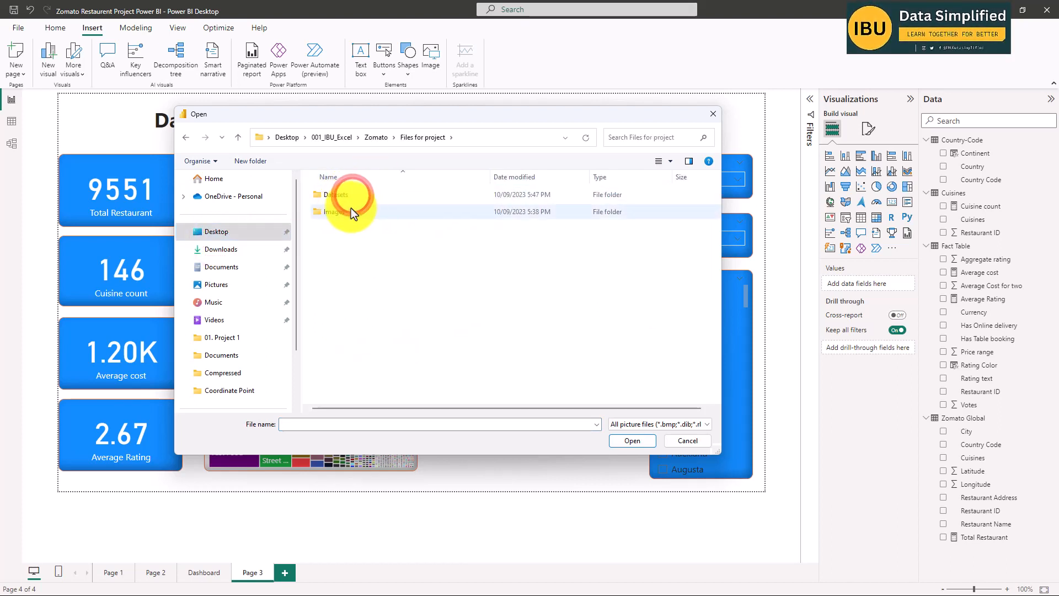
double_click(346, 211)
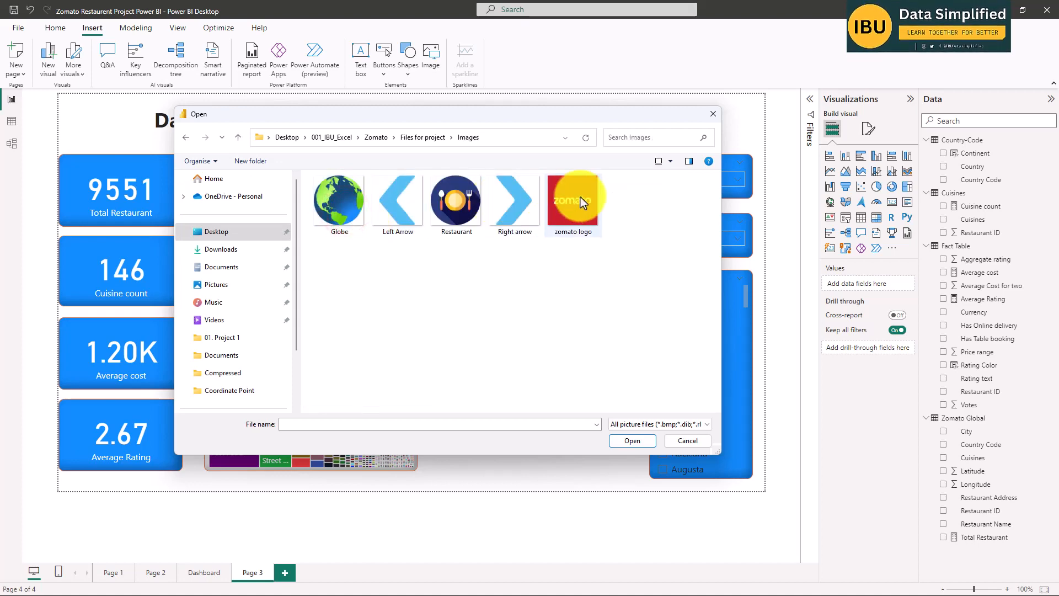
double_click(580, 198)
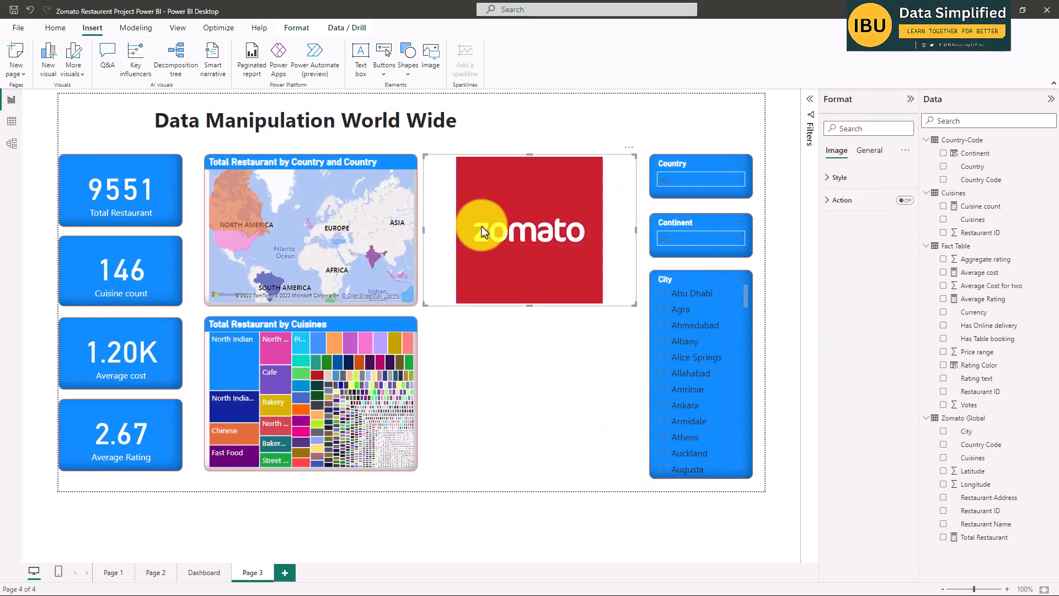
- Shrink the Zomato logo and place it above the Total Restaurant card, just left of the page title
drag(420, 160, 517, 222)
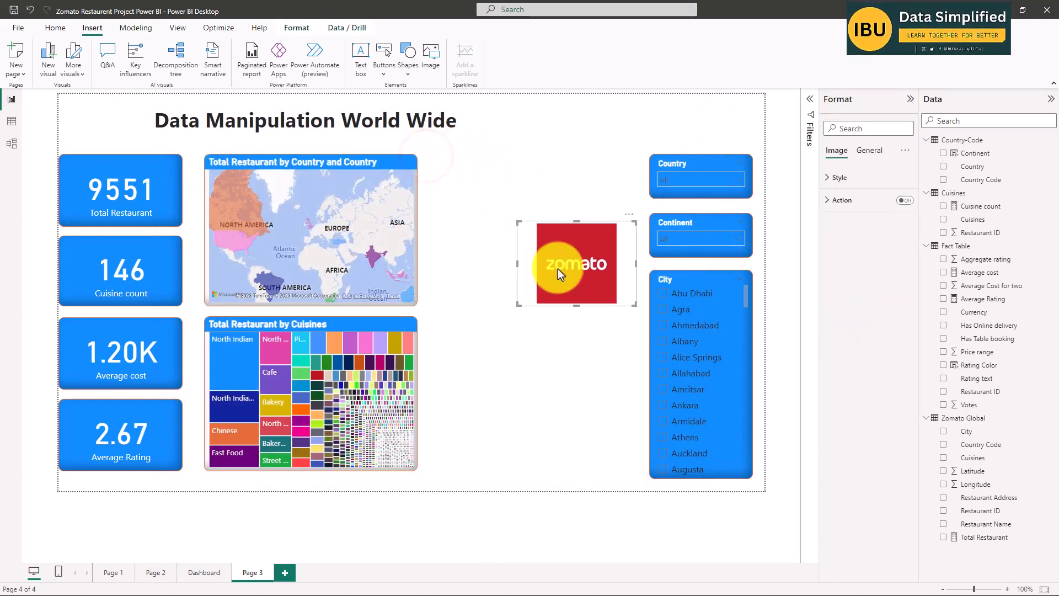
drag(517, 265, 89, 139)
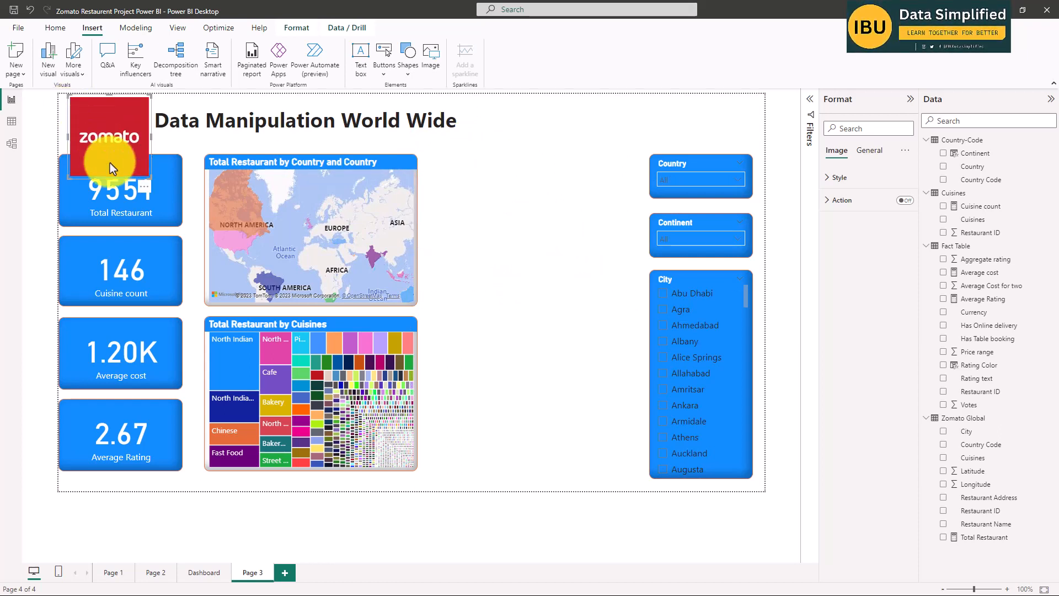
drag(68, 178, 115, 121)
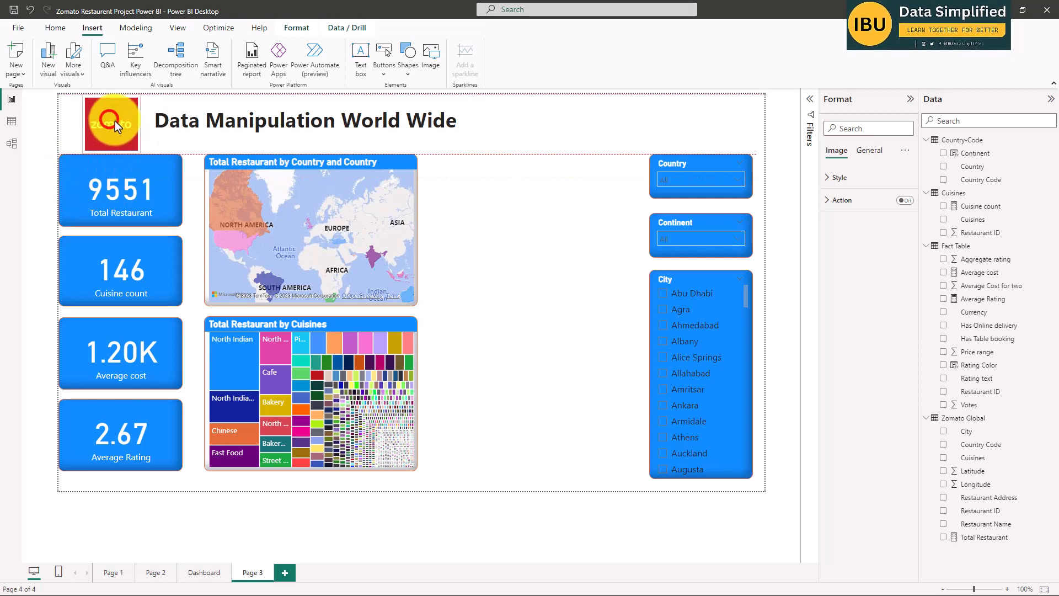
- Compare the Page 3 layout with the KPI column on the finished Dashboard page and return to Page 3
click(550, 259)
click(530, 240)
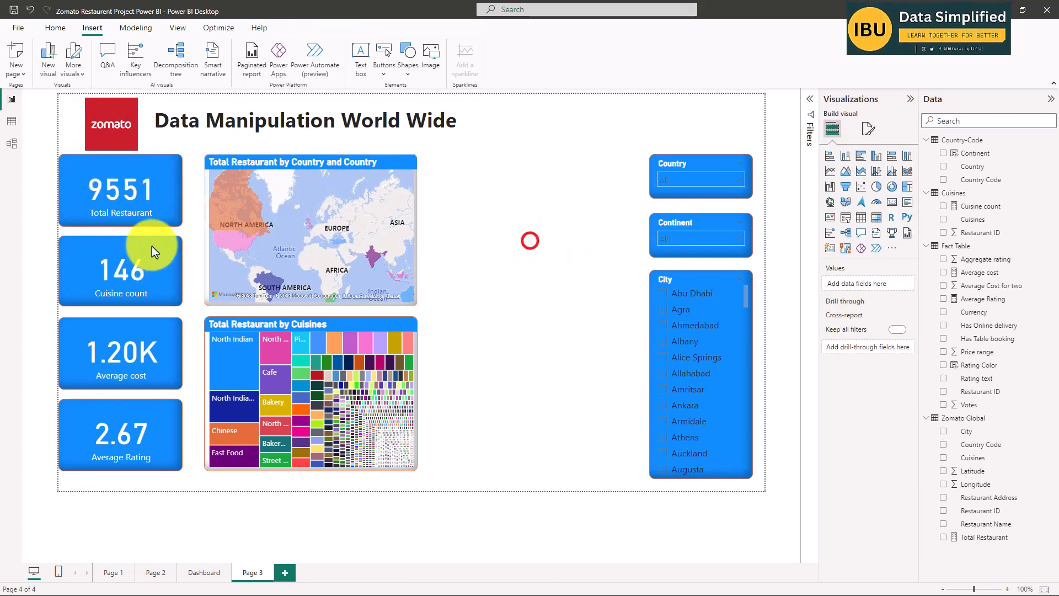
click(155, 190)
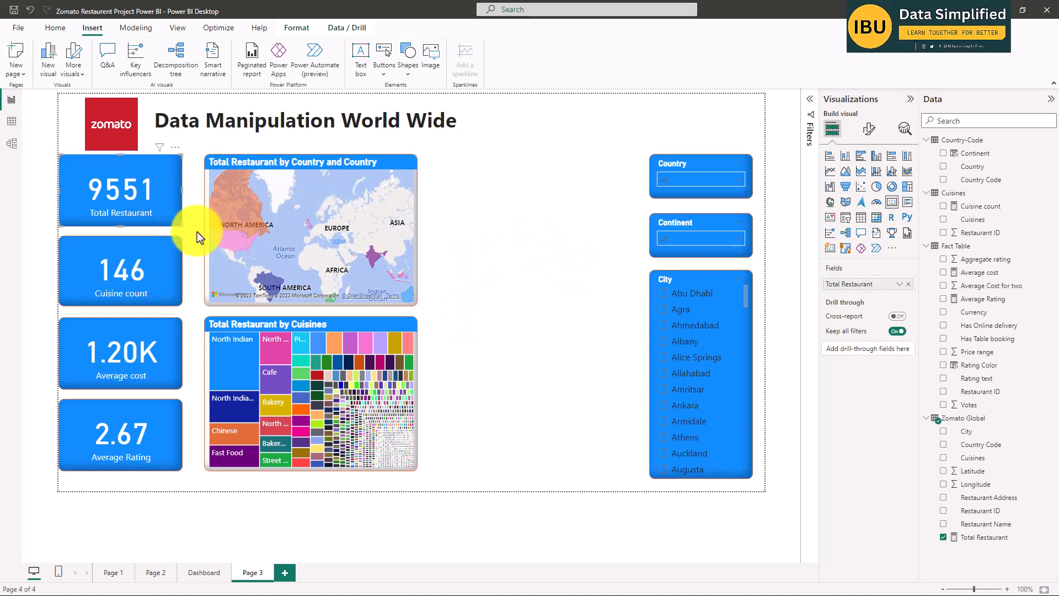
click(498, 248)
click(199, 572)
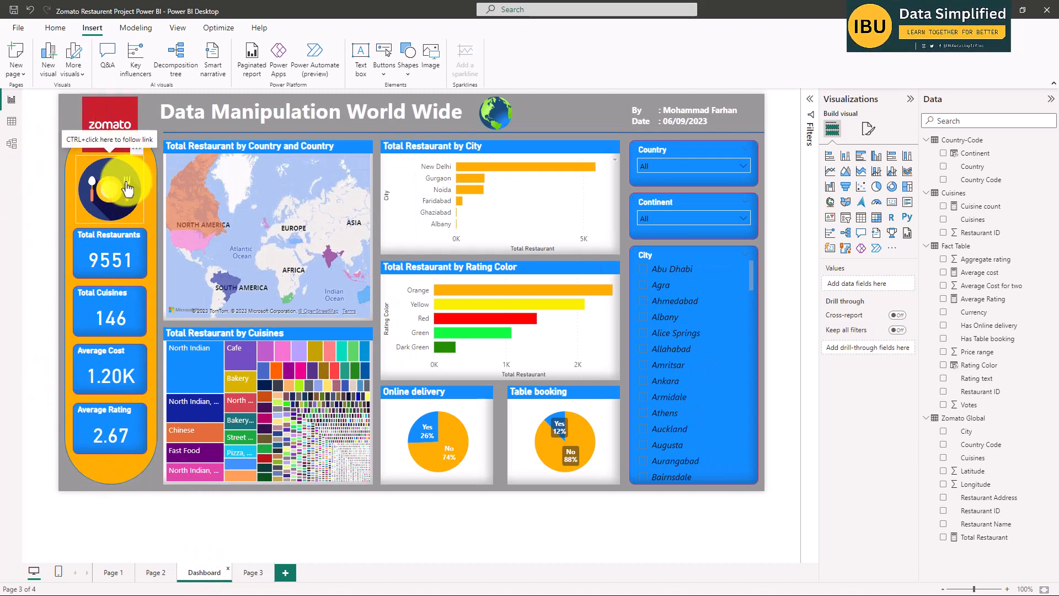
click(252, 576)
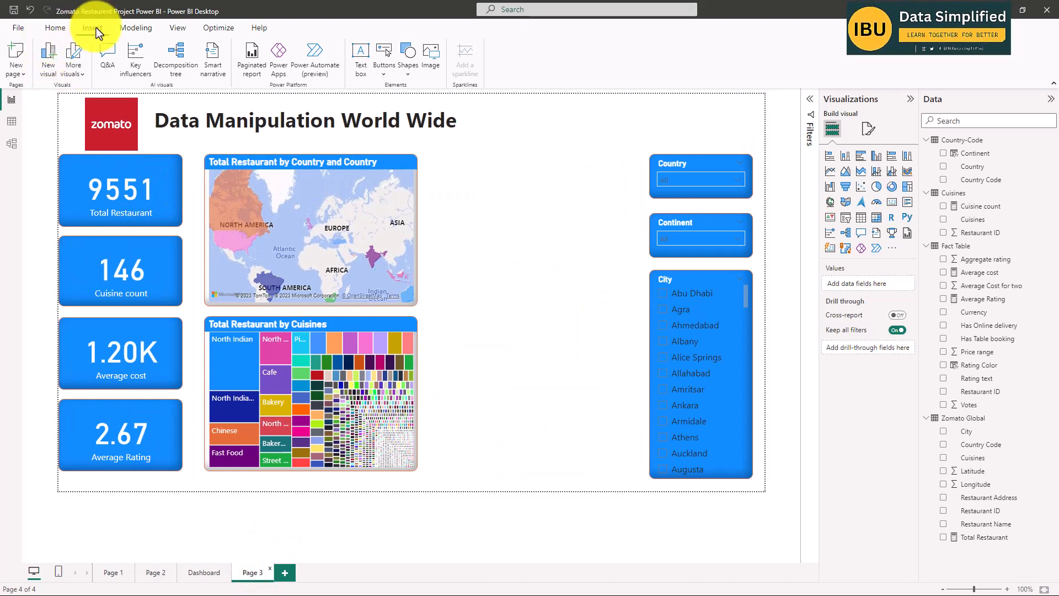
- Insert a rounded rectangle on Page 3, narrow it to a portrait panel and place it over the Total Restaurant and Cuisine count cards
click(405, 66)
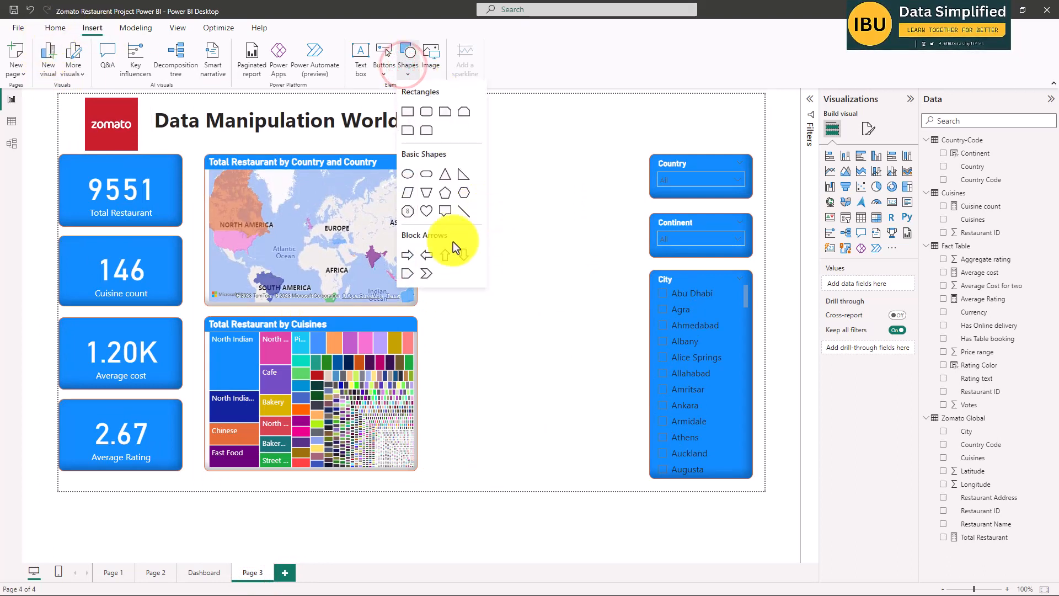
click(427, 111)
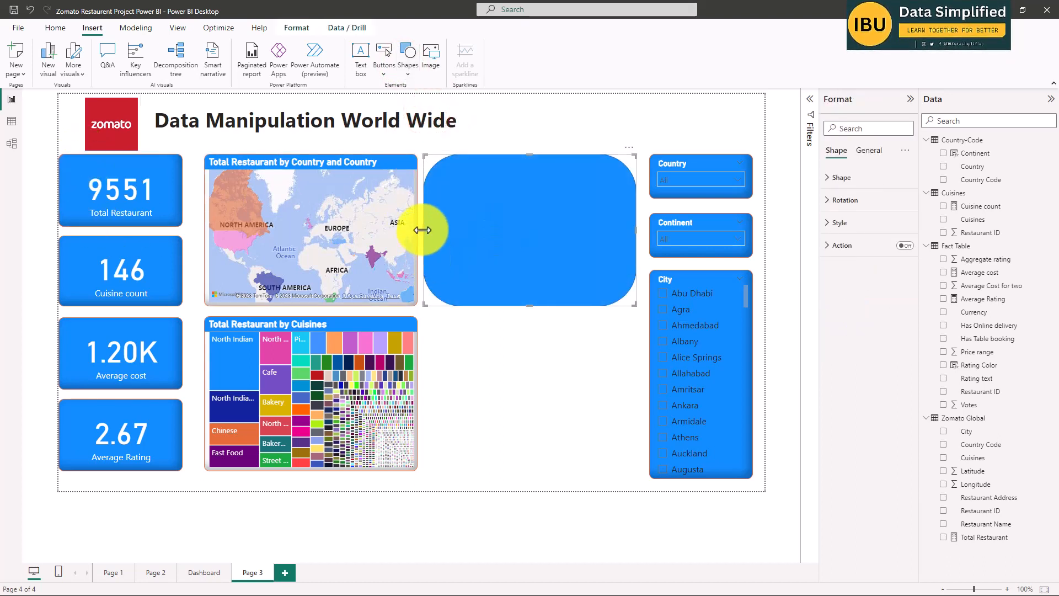
drag(422, 230, 116, 215)
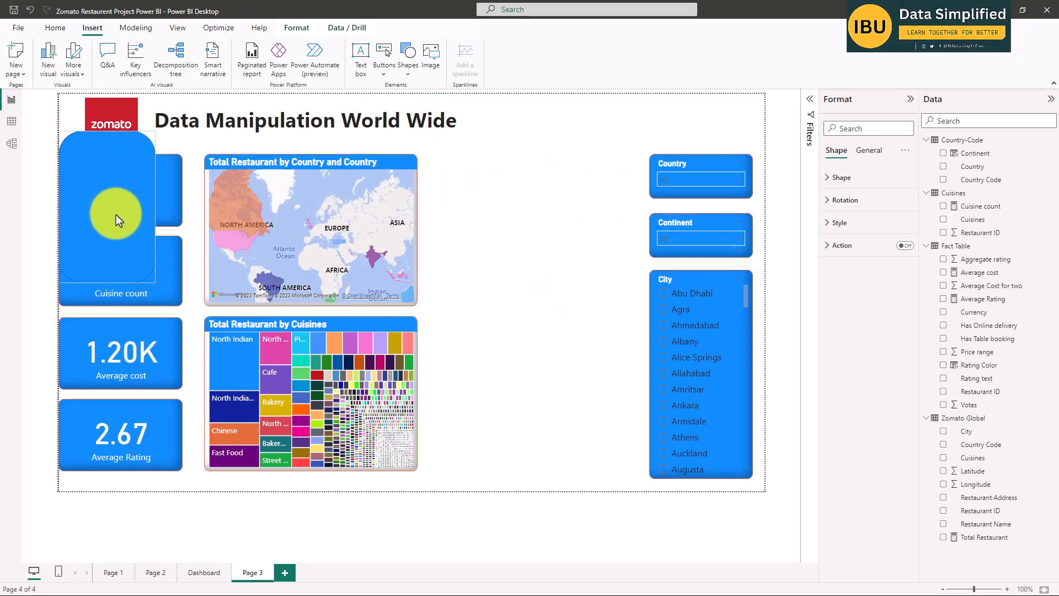
- Set the rounded rectangle's fill to the custom amber yellow #FDCA00
click(841, 177)
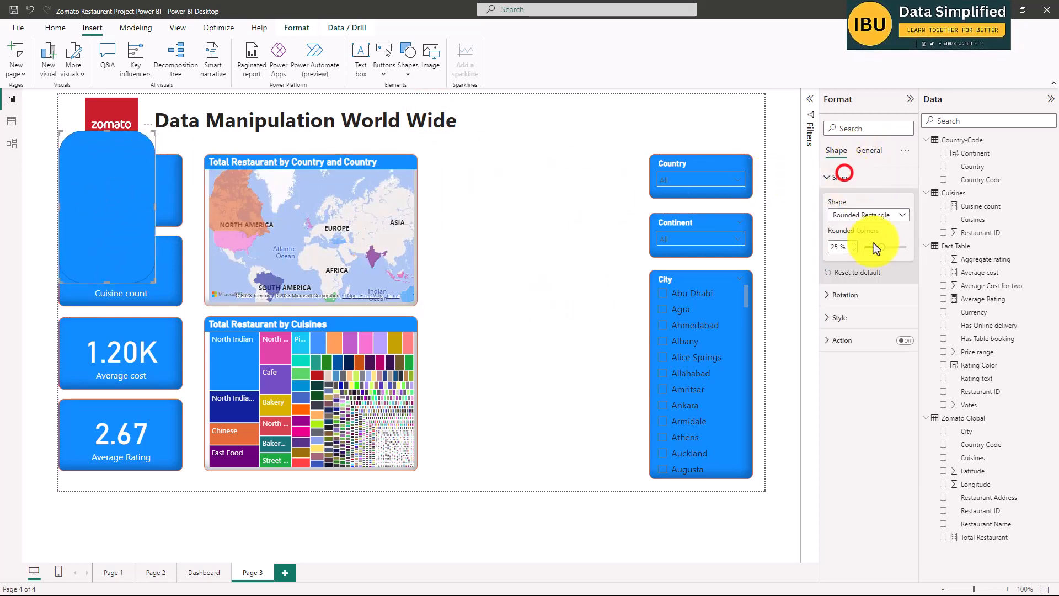
click(845, 319)
click(850, 373)
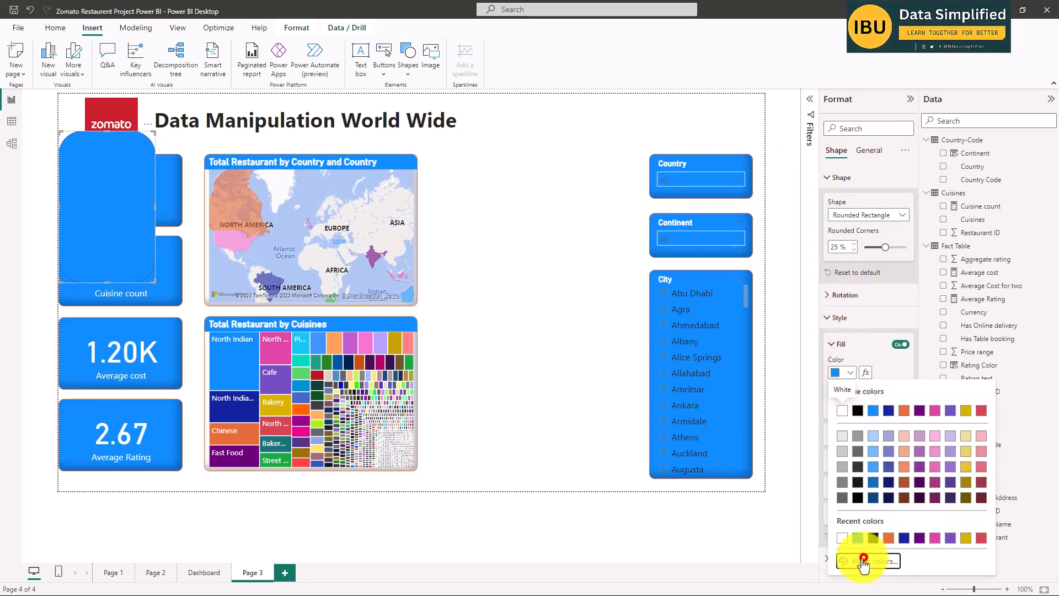
click(860, 560)
click(861, 524)
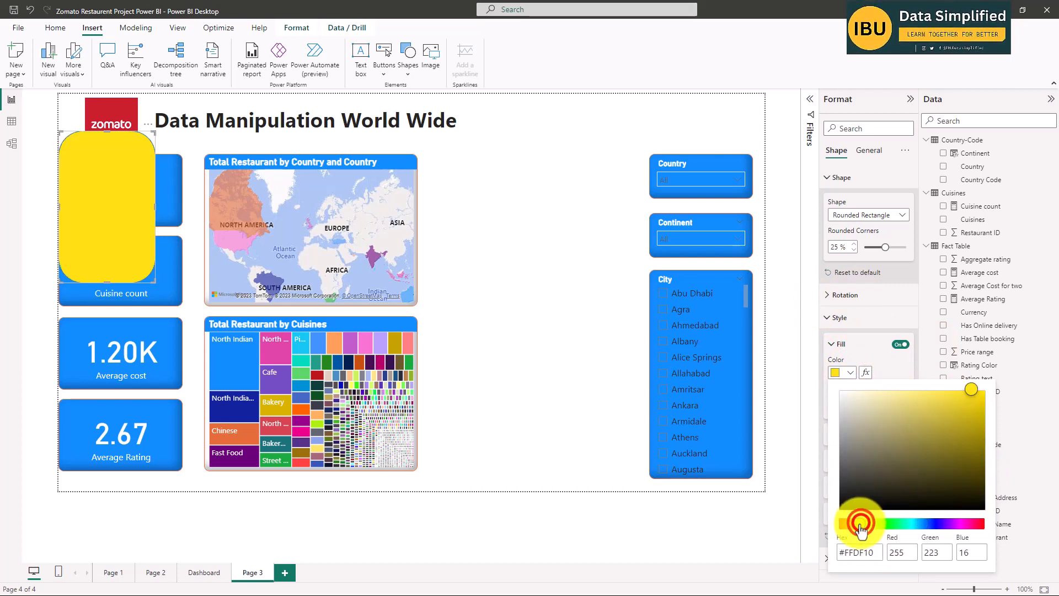
click(858, 524)
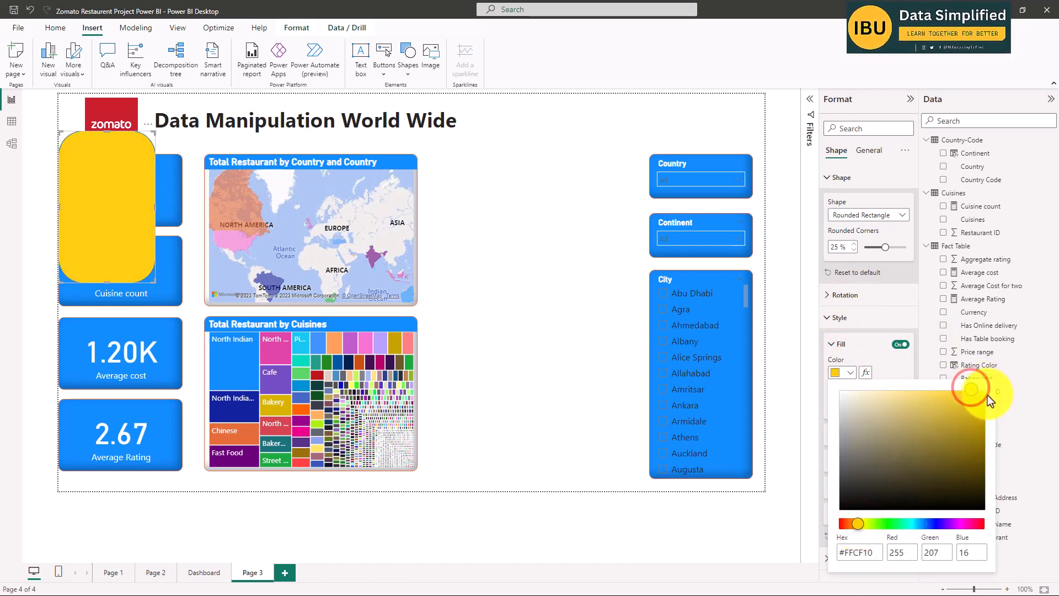
drag(988, 395, 990, 392)
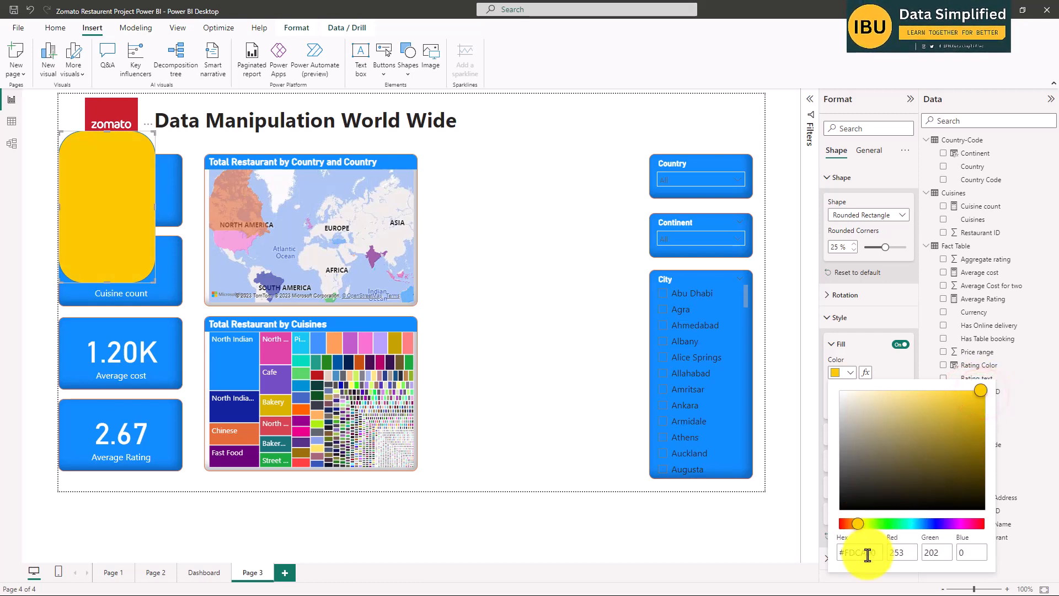
click(651, 520)
click(553, 261)
- Select the yellow rounded rectangle over the upper KPI cards and open its context options
click(100, 160)
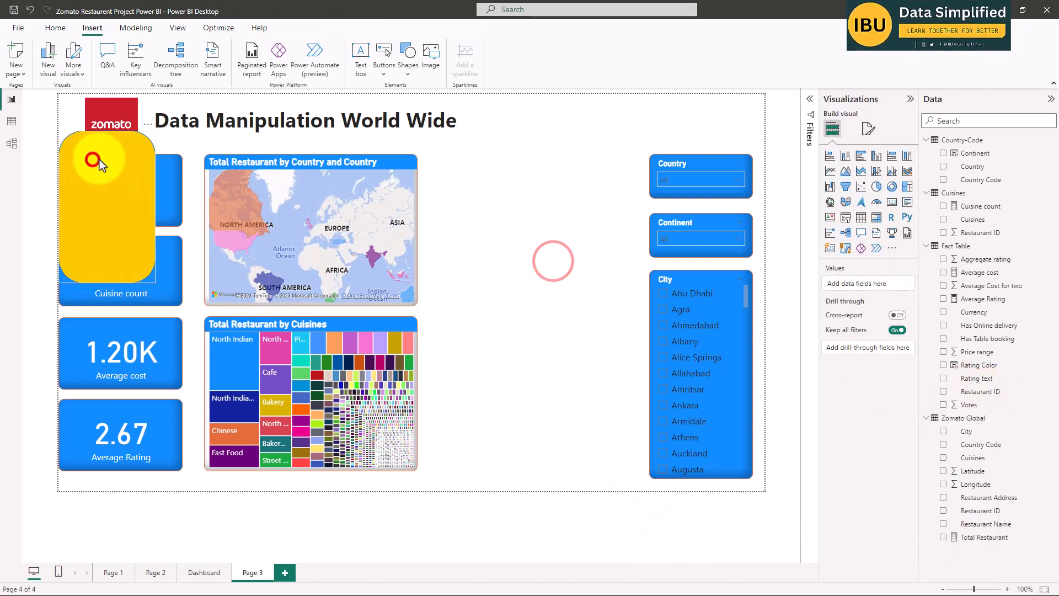
right_click(98, 160)
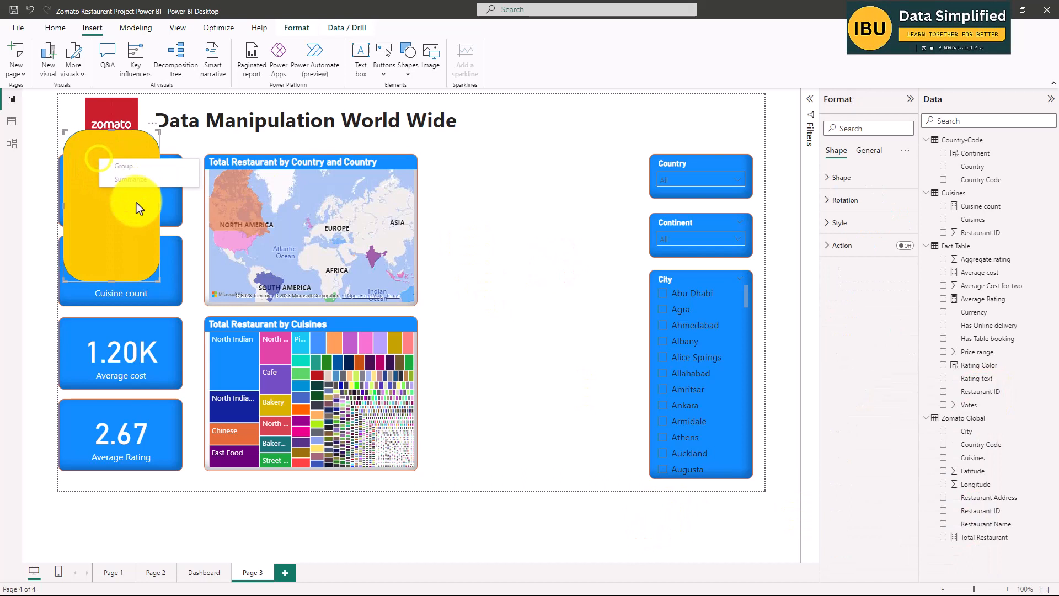
- Send the yellow rounded shape to the back so it sits behind the KPI cards and the Zomato logo
click(75, 139)
click(596, 273)
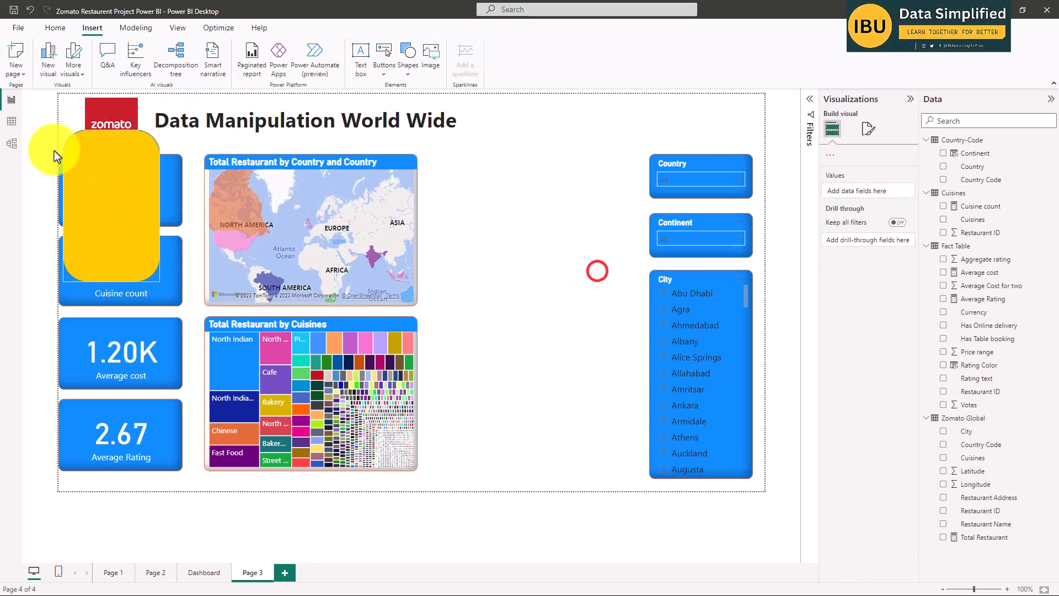
click(89, 142)
click(296, 29)
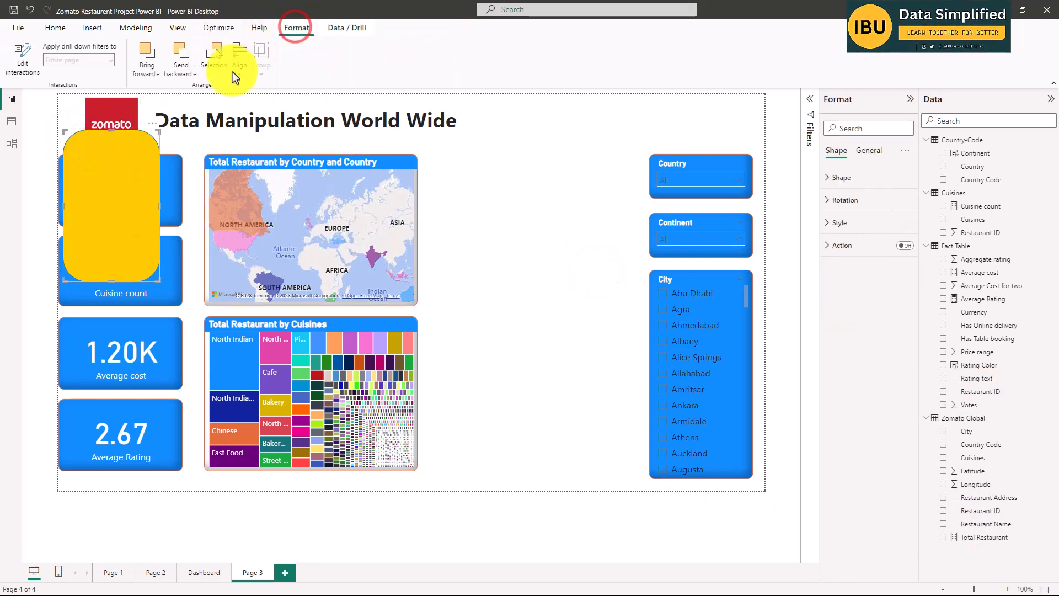
click(183, 71)
click(193, 110)
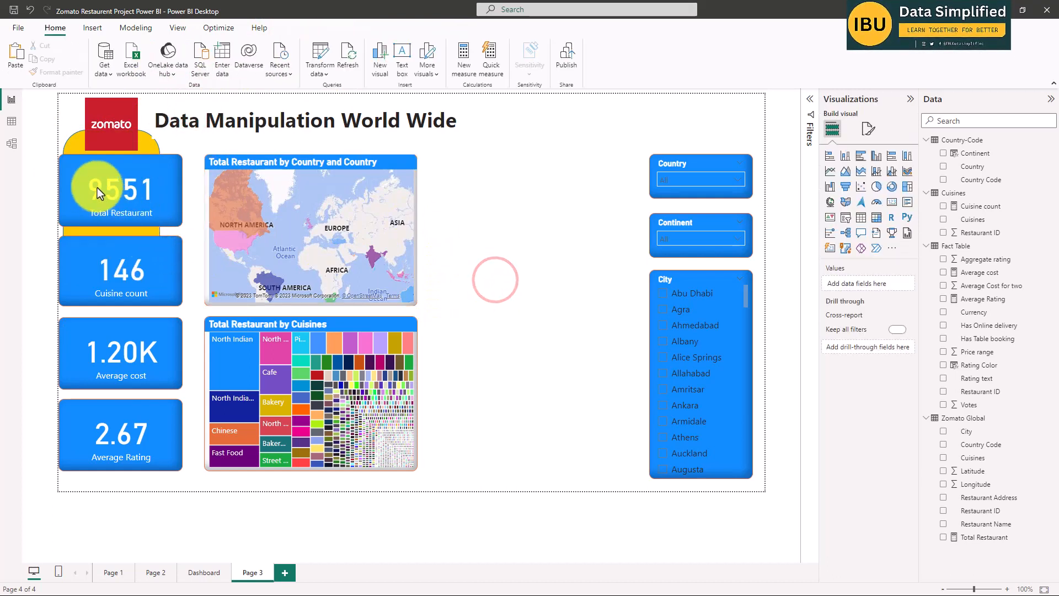
- Enlarge the yellow shape into a panel behind all four KPI cards, reaching the page's bottom edge and nearly the map's edge
click(73, 145)
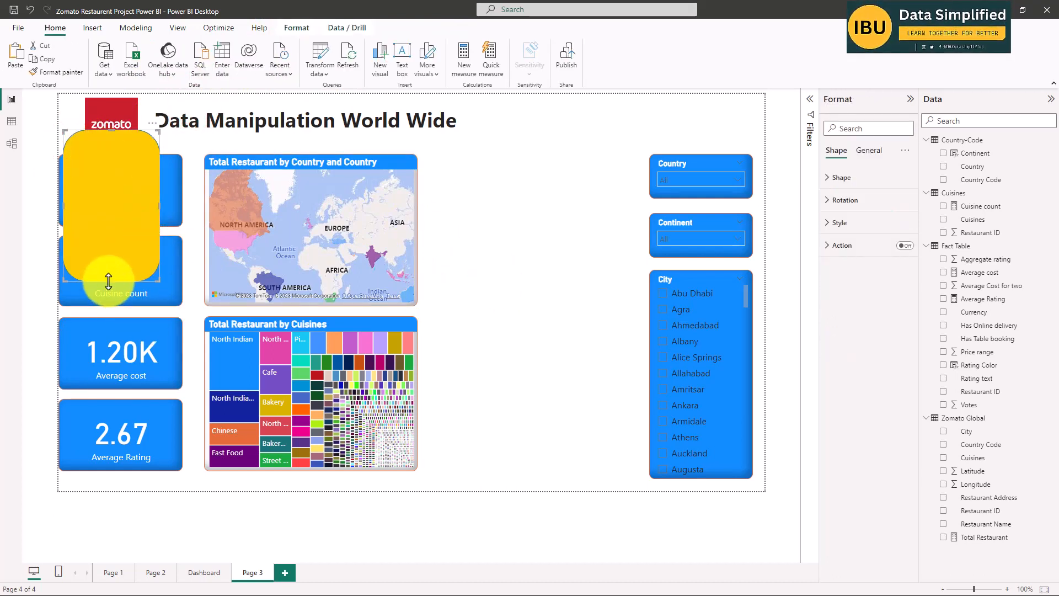
drag(108, 280, 105, 492)
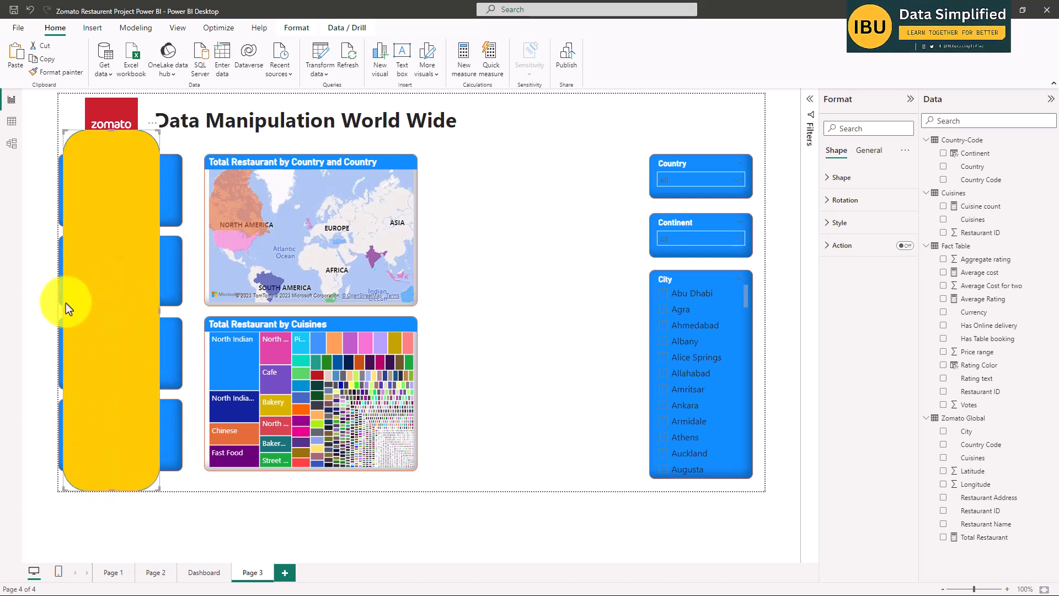
drag(62, 312, 58, 311)
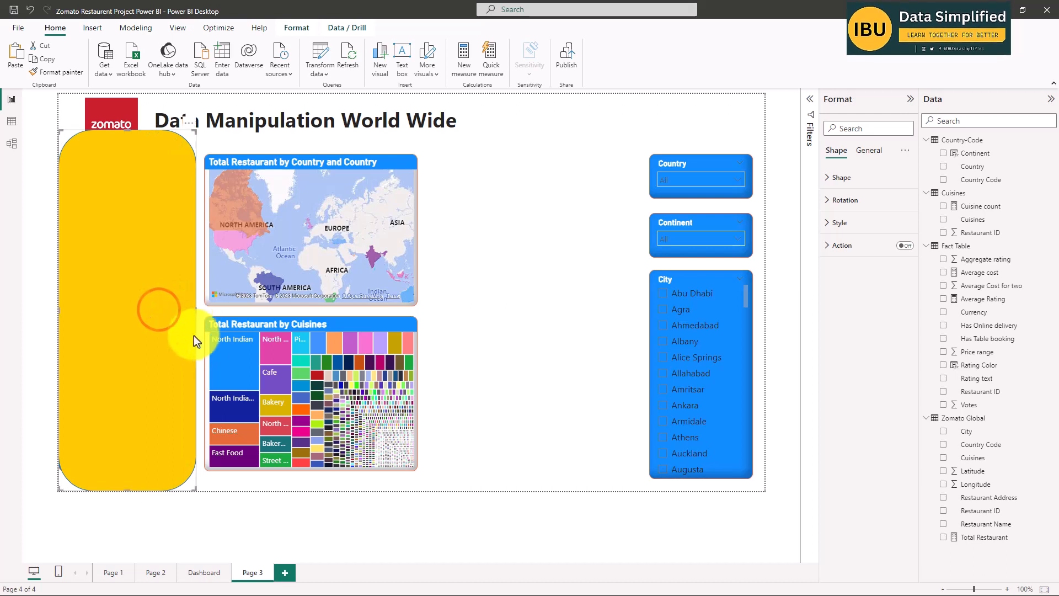
click(551, 339)
- Narrow the Average Rating, Average cost, Cuisine count and Total Restaurant cards to one matching width
click(161, 455)
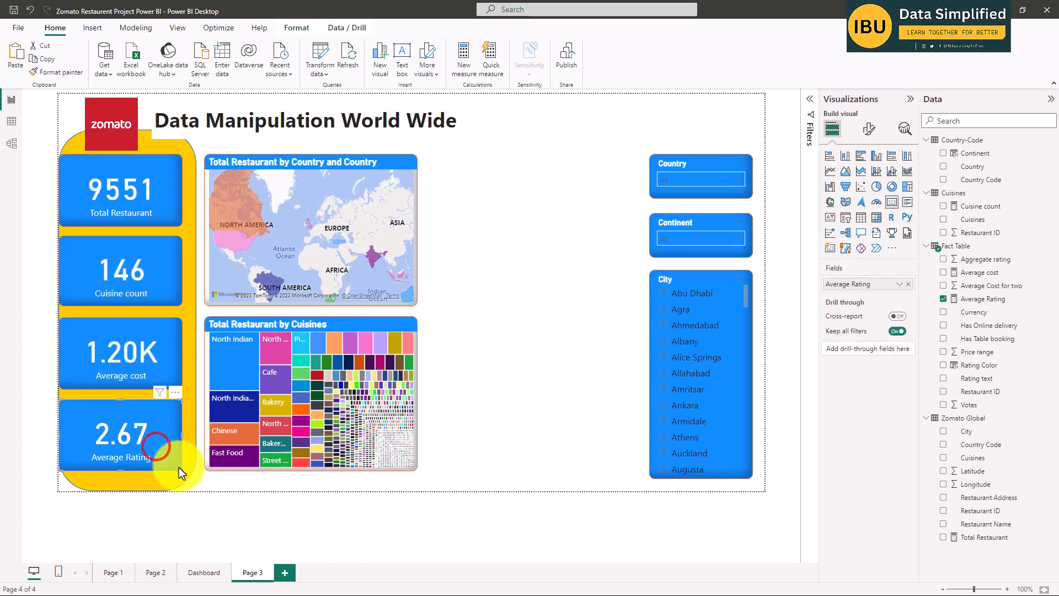
mouse_move(179, 468)
mouse_down()
mouse_move(153, 455)
mouse_move(159, 465)
mouse_up()
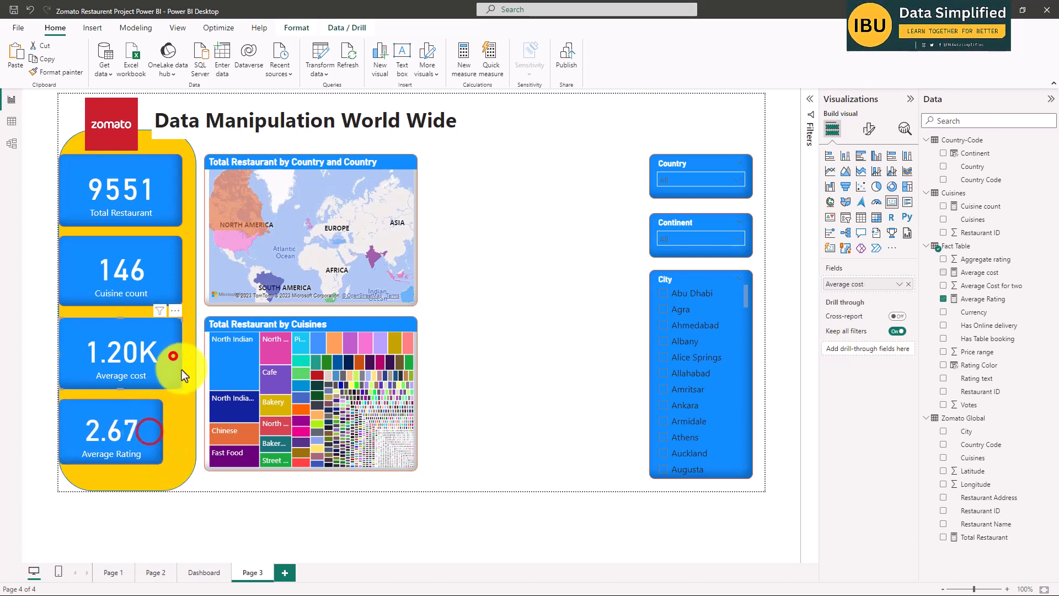
click(178, 386)
mouse_move(177, 386)
mouse_down()
mouse_move(160, 374)
mouse_move(161, 384)
mouse_up()
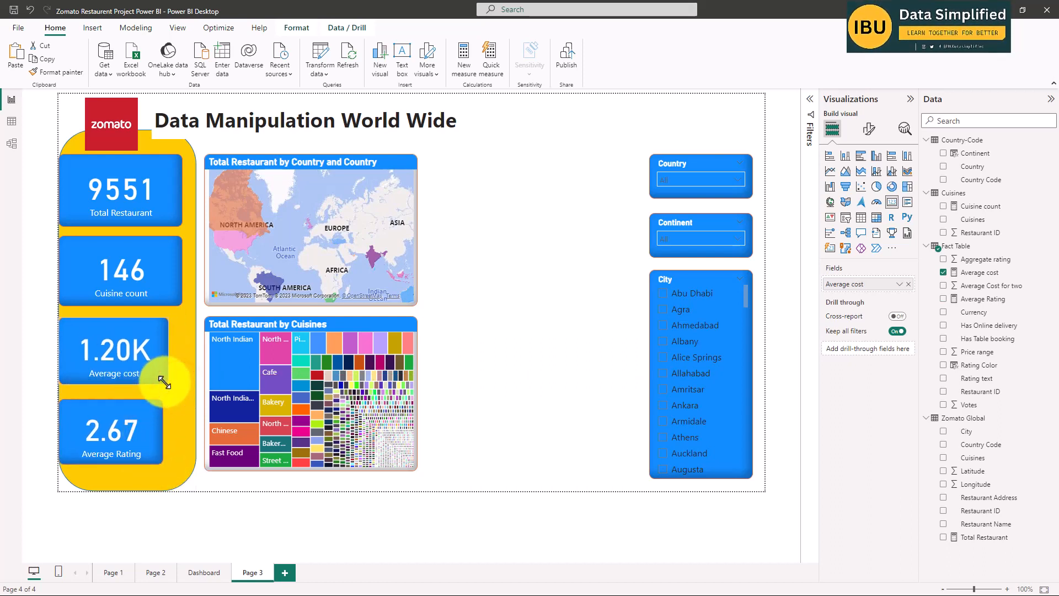
click(177, 295)
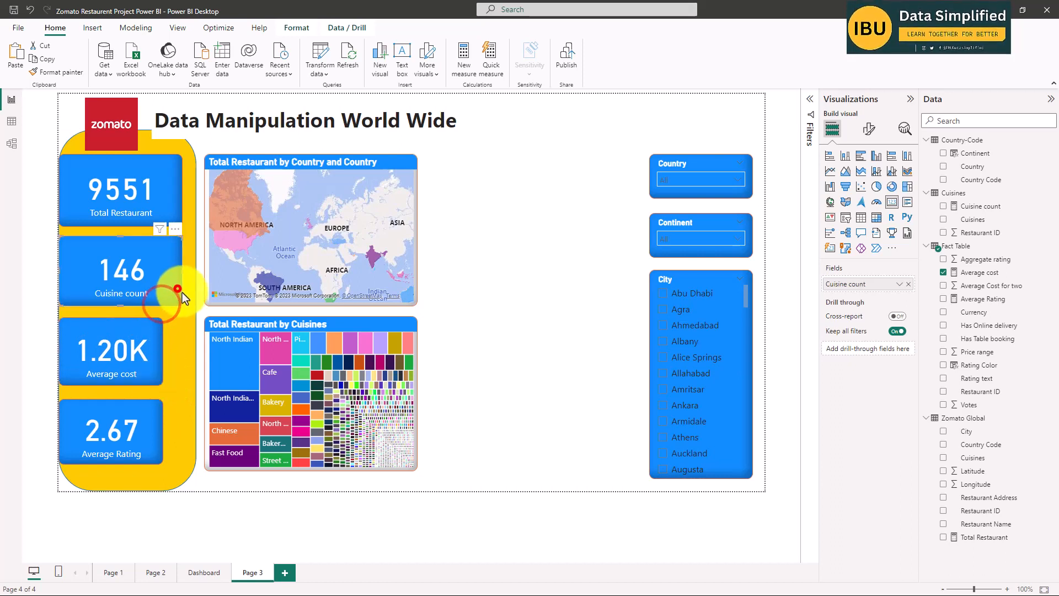
drag(182, 271, 164, 272)
click(180, 190)
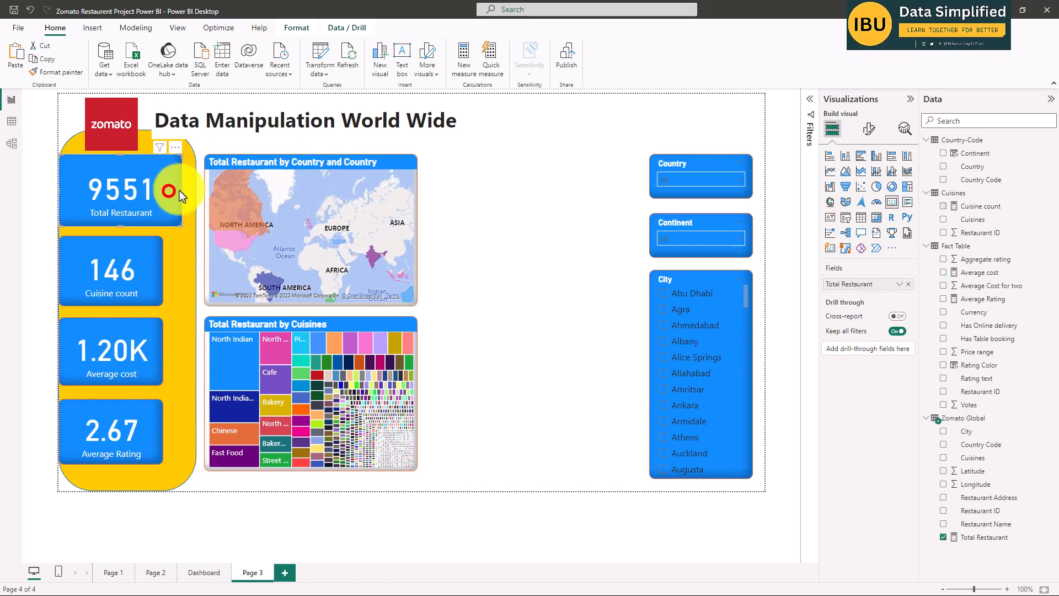
drag(180, 190, 163, 194)
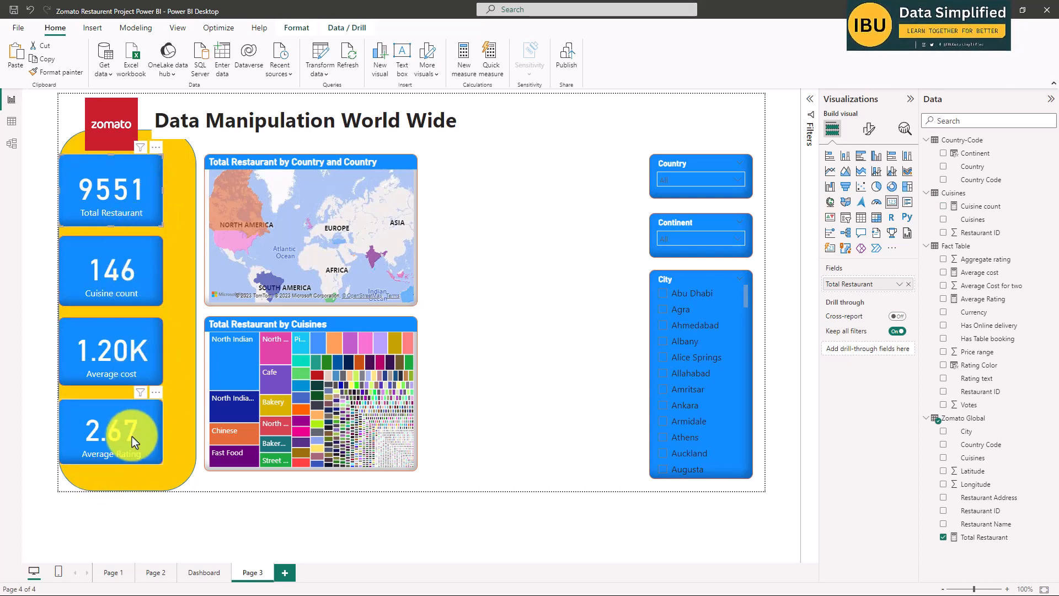
- Match the heights of the Cuisine count, Average cost and Average Rating cards to the card above, keeping them stacked in one column
click(107, 430)
drag(138, 256, 254, 178)
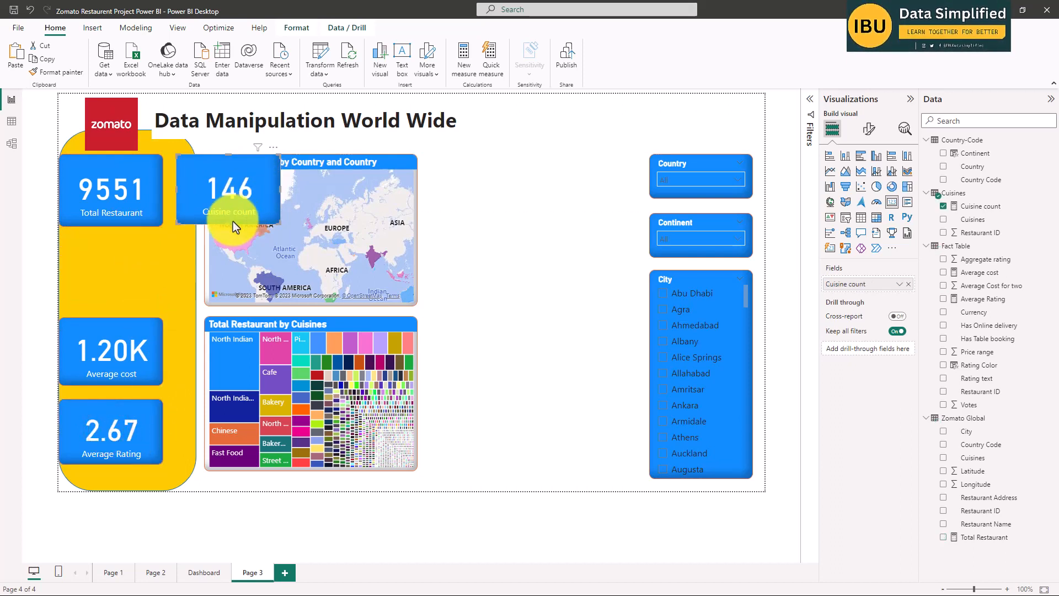
drag(227, 223, 115, 260)
click(118, 345)
drag(118, 344, 221, 265)
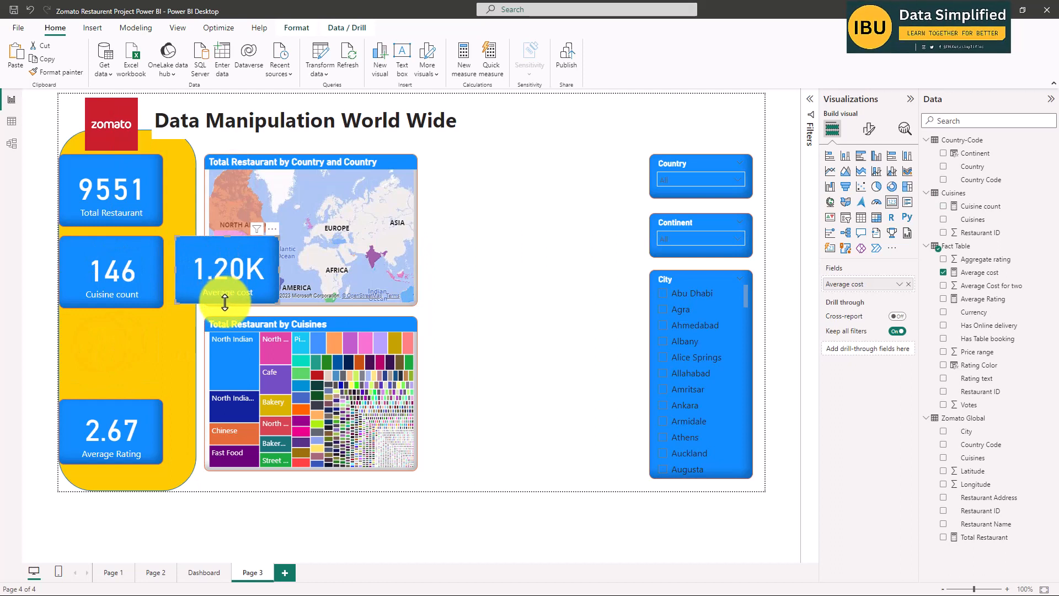
drag(224, 303, 118, 357)
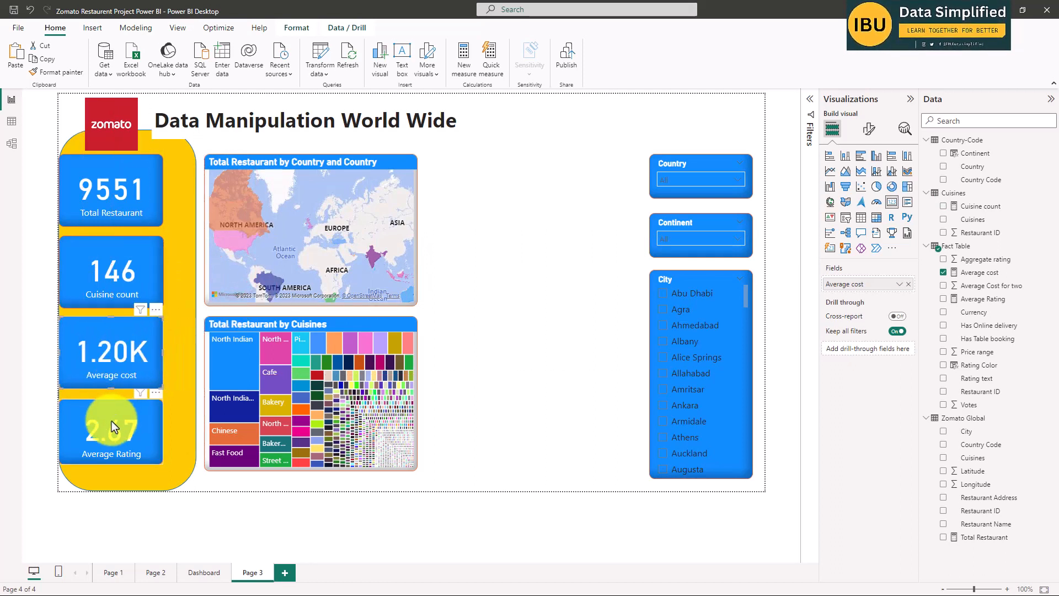
drag(110, 420, 228, 342)
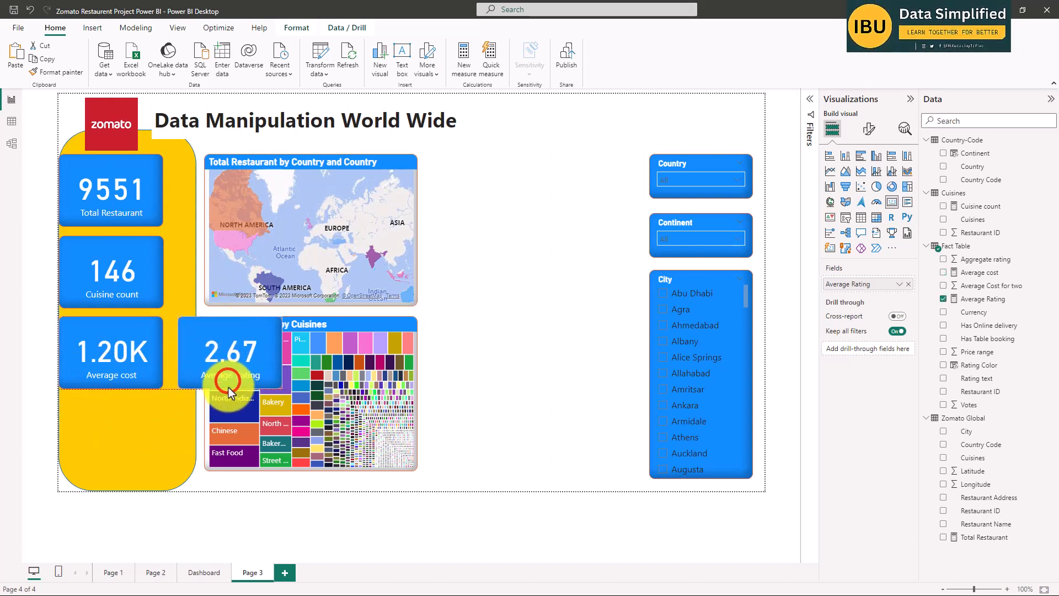
drag(228, 388, 114, 426)
- Shift all four KPI cards together away from the page's left edge, and center the Zomato logo above them
click(122, 182)
ctrl+click(126, 263)
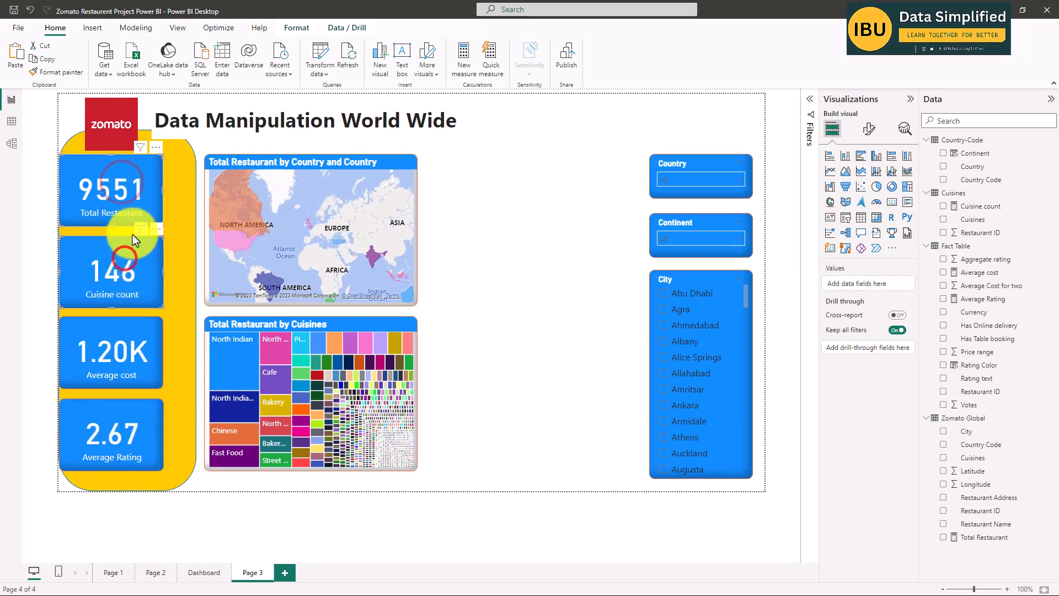
ctrl+click(122, 328)
ctrl+click(110, 424)
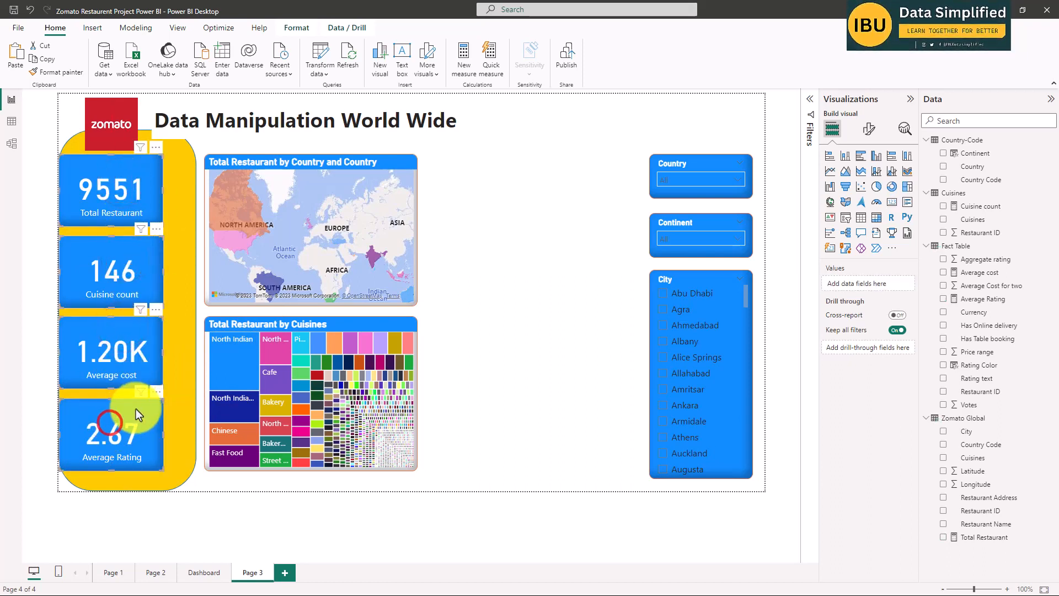
key(Right)
key(Right)
key(Right)
key(Right)
key(Right)
key(Right)
key(Right)
key(Right)
key(Right)
key(Right)
key(Right)
key(Right)
key(Right)
key(Right)
key(Right)
key(Right)
key(Right)
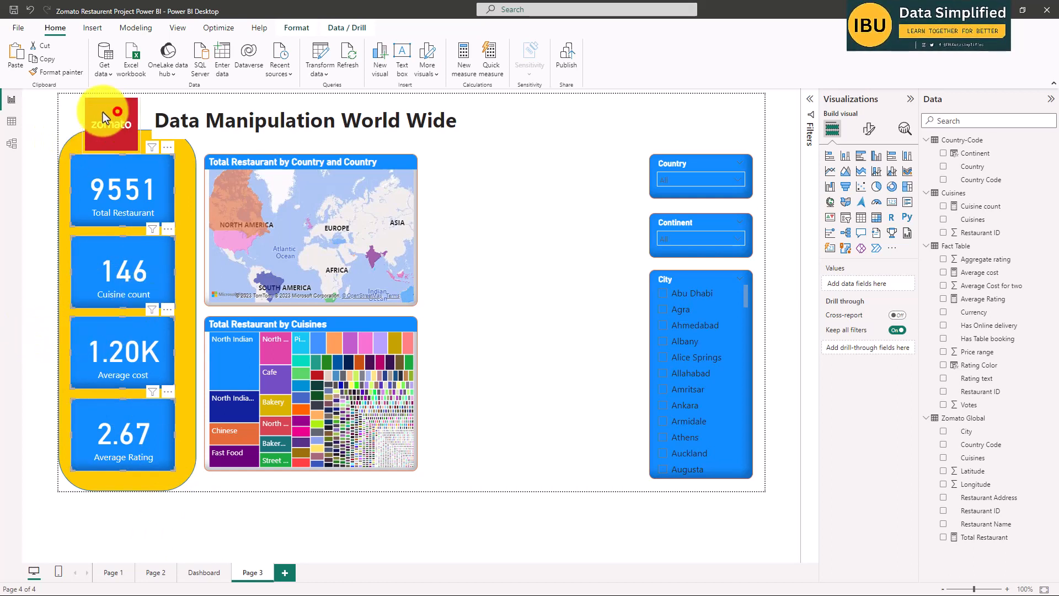
drag(103, 112, 124, 106)
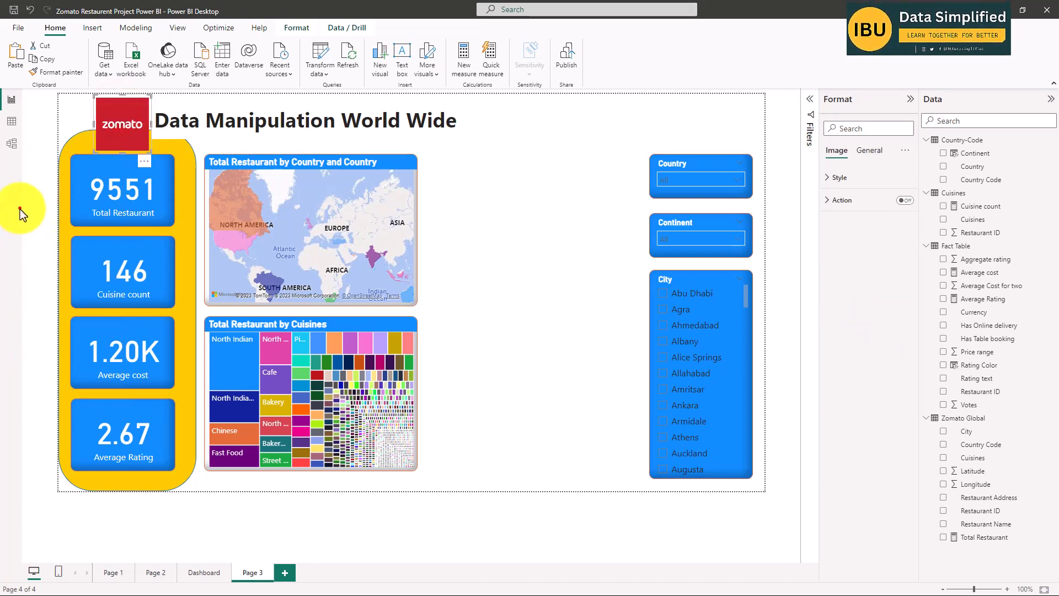
- Narrow the yellow panel so its side margins around the KPI cards are equal
click(83, 144)
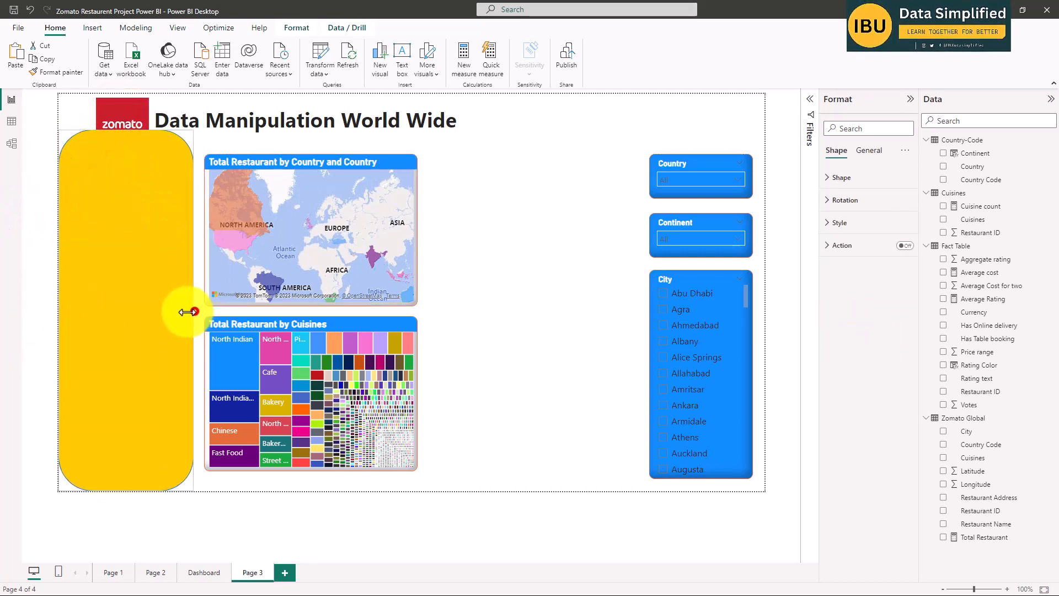
drag(188, 312, 181, 310)
click(19, 324)
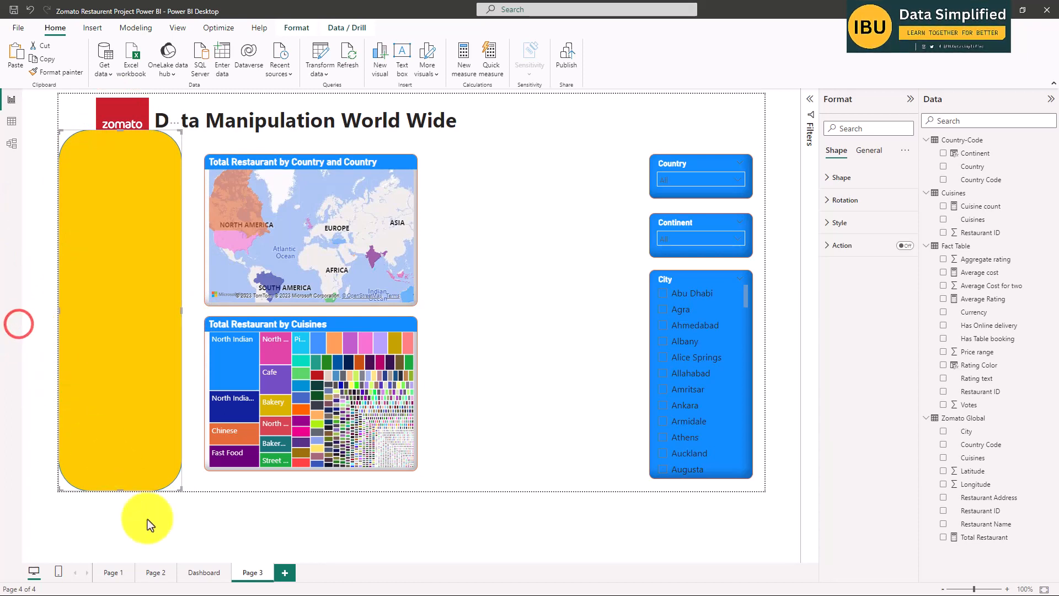
click(165, 525)
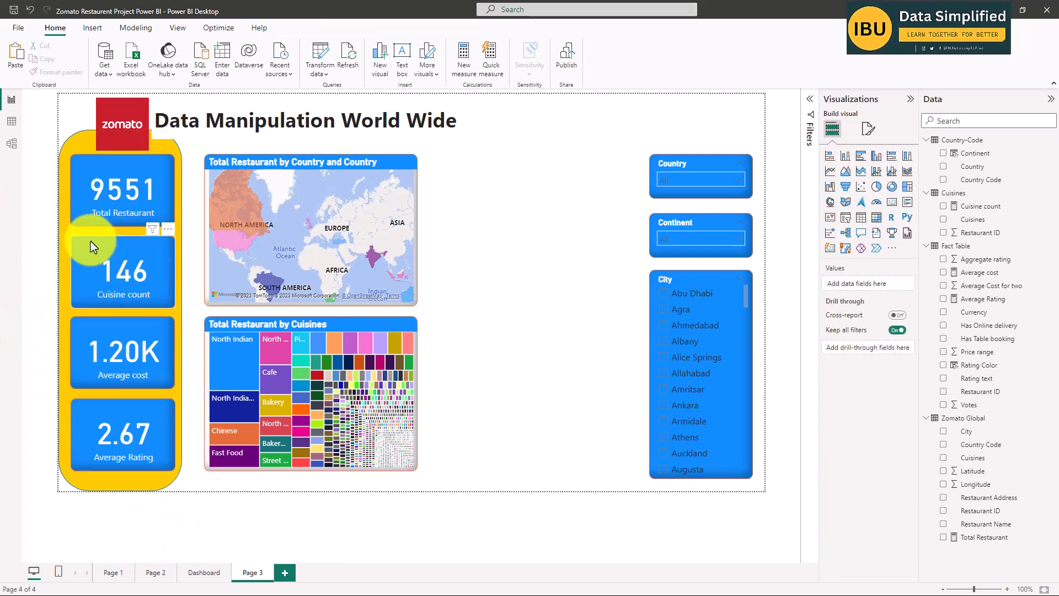
click(62, 228)
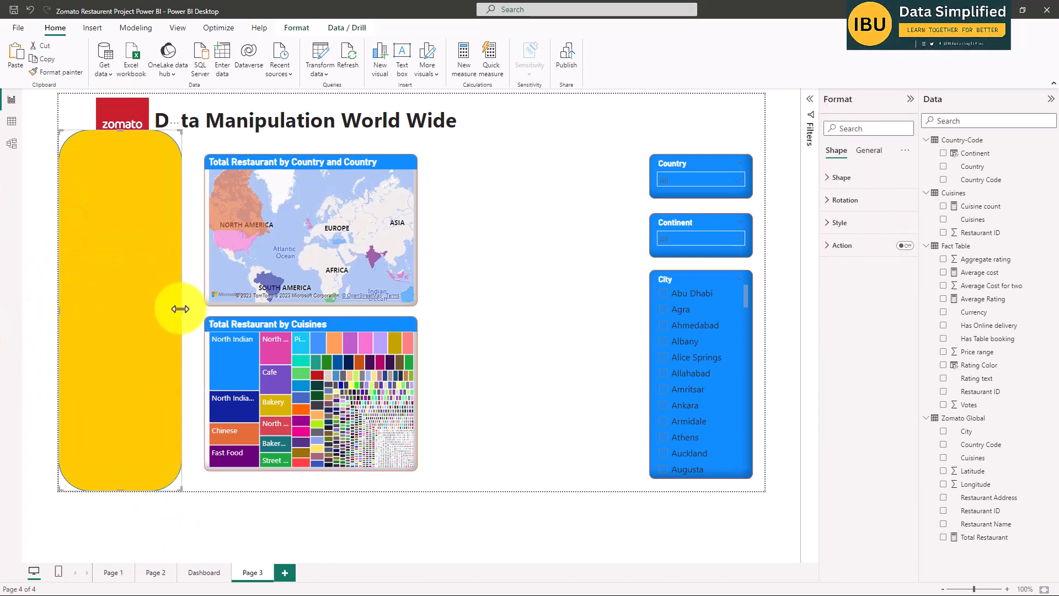
drag(181, 309, 186, 309)
click(166, 540)
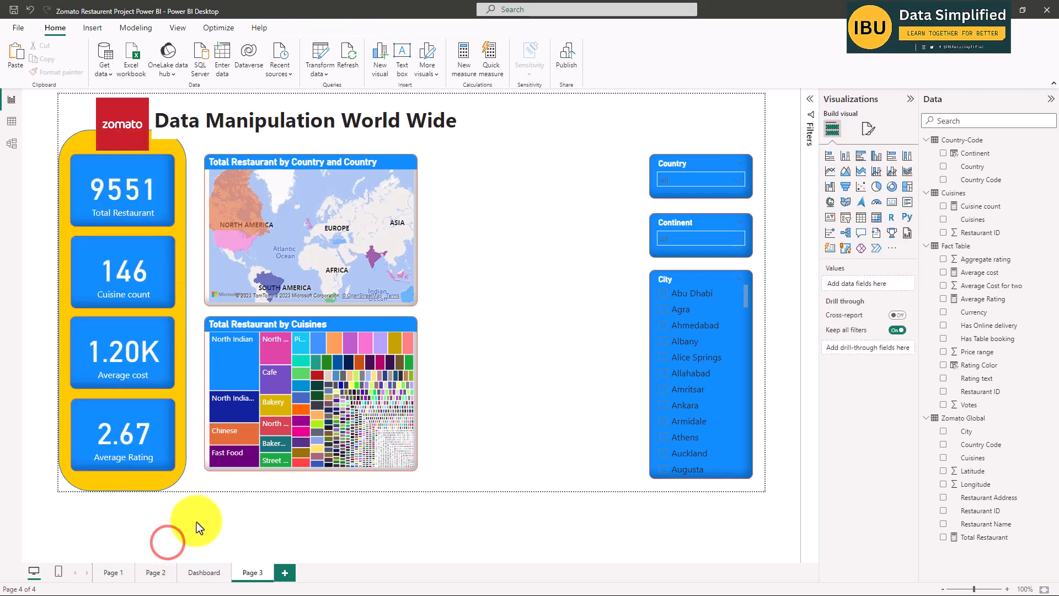
- Move the "Data Manipulation World Wide" title text box clear of the logo, starting above the map's left edge
click(215, 120)
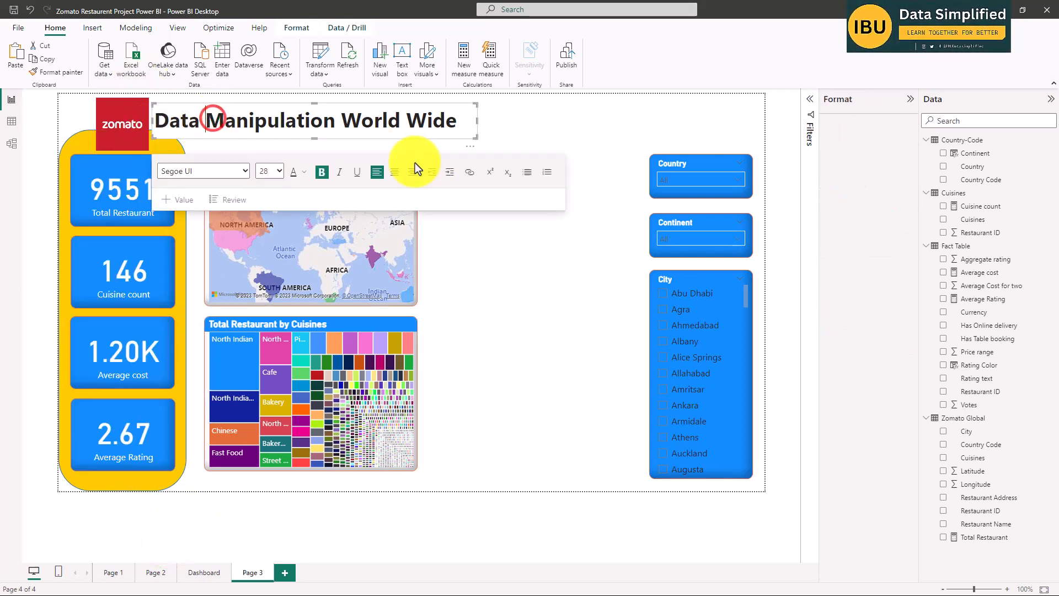
click(432, 138)
drag(439, 137, 478, 134)
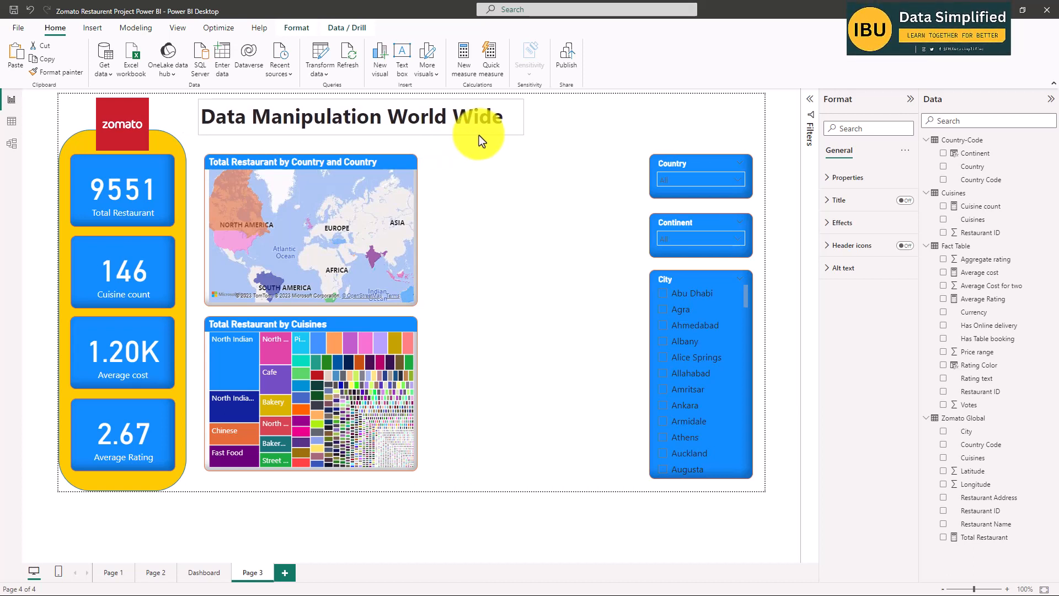
click(479, 136)
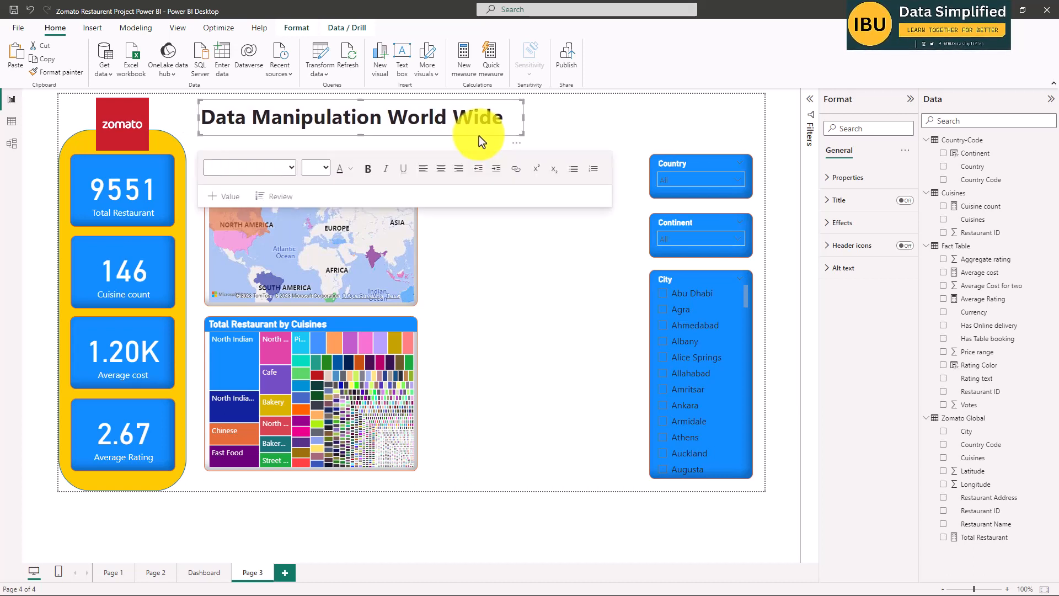
click(543, 272)
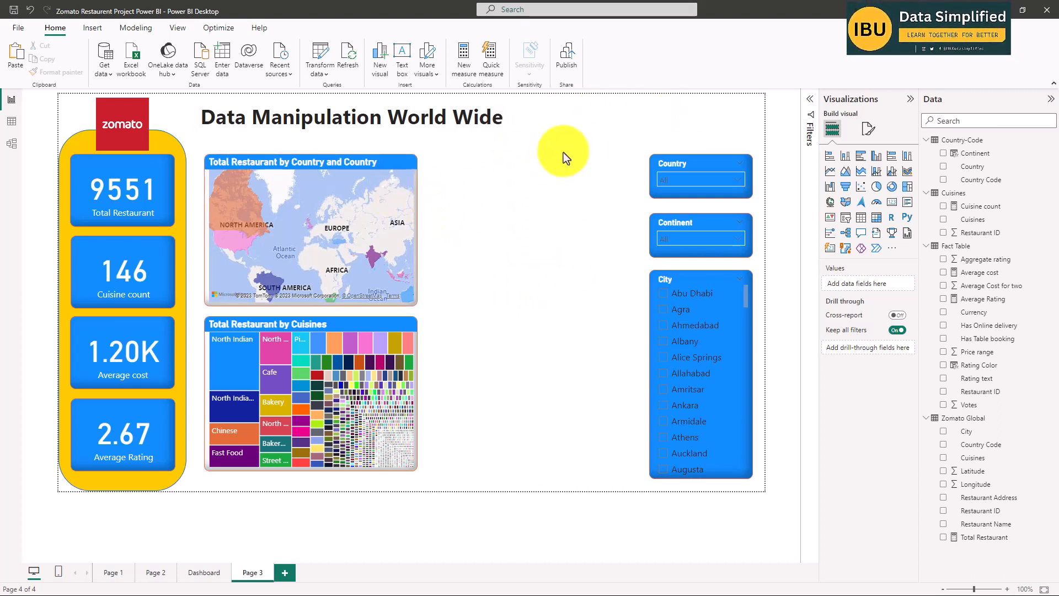
click(575, 132)
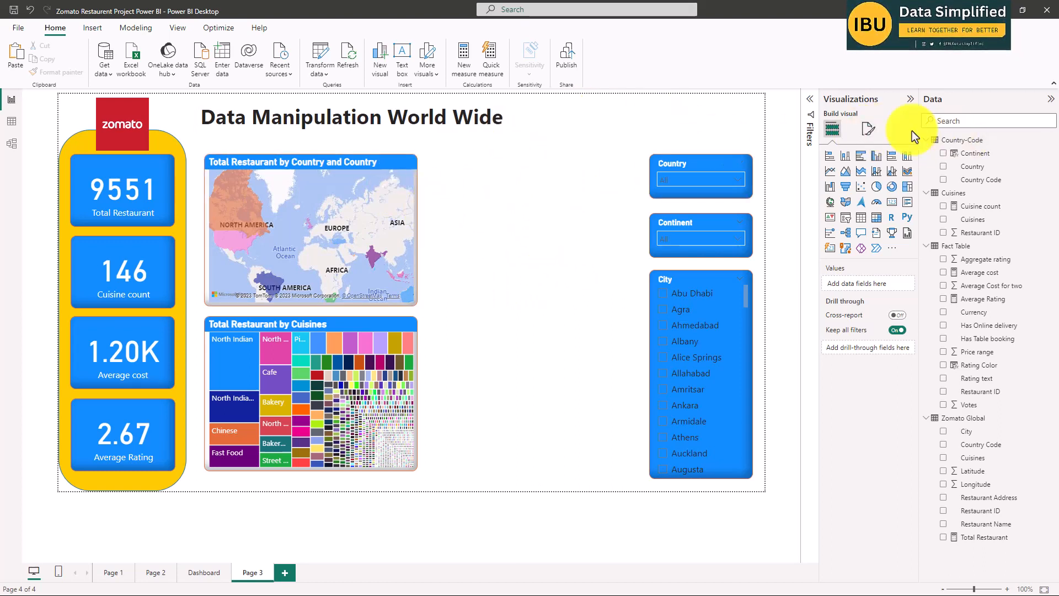
click(858, 135)
click(611, 136)
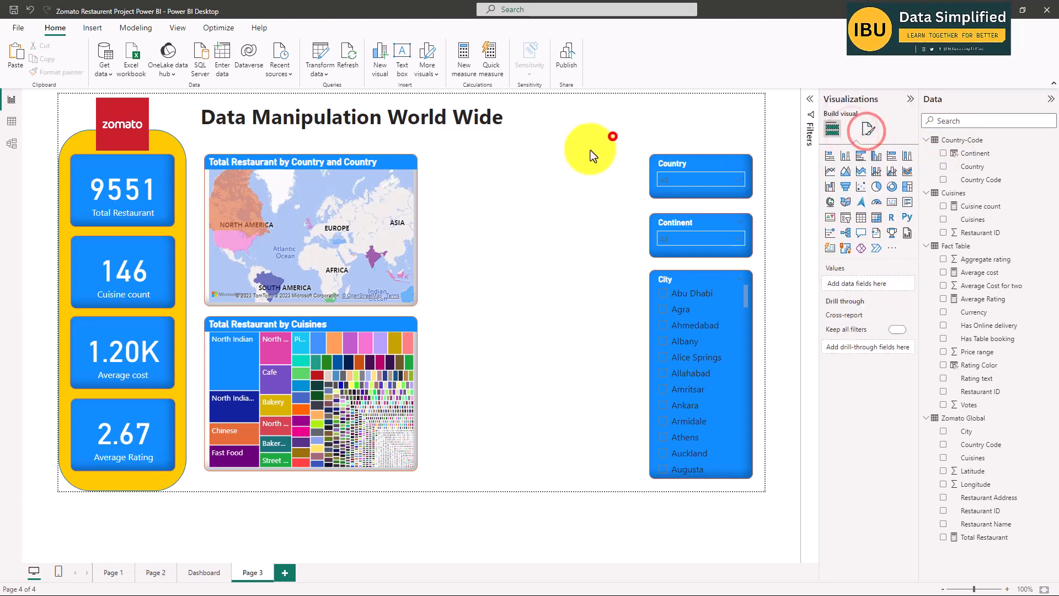
click(576, 216)
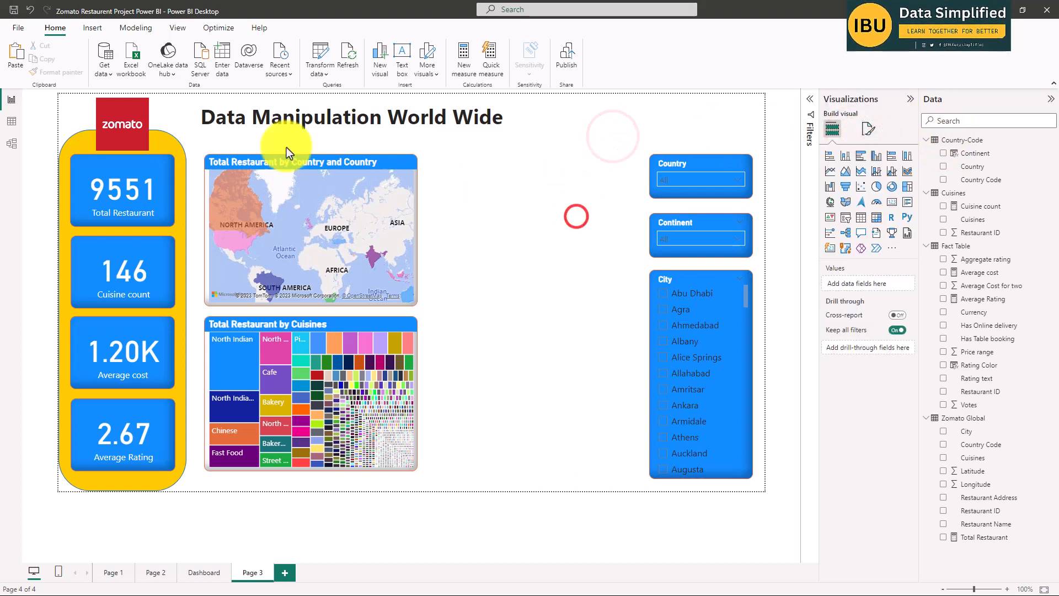
click(586, 173)
click(548, 164)
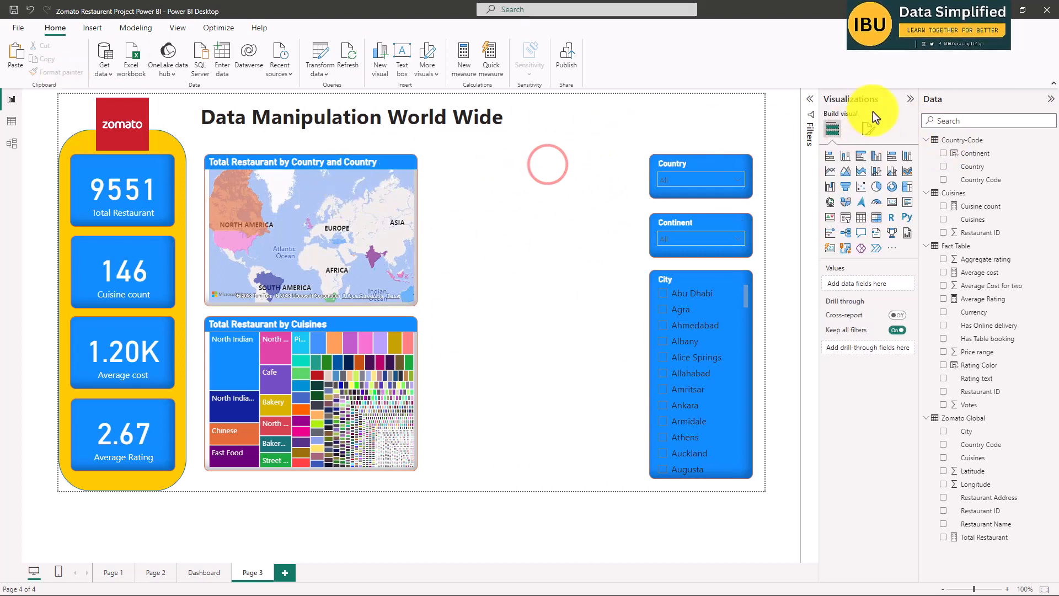
click(869, 128)
click(617, 162)
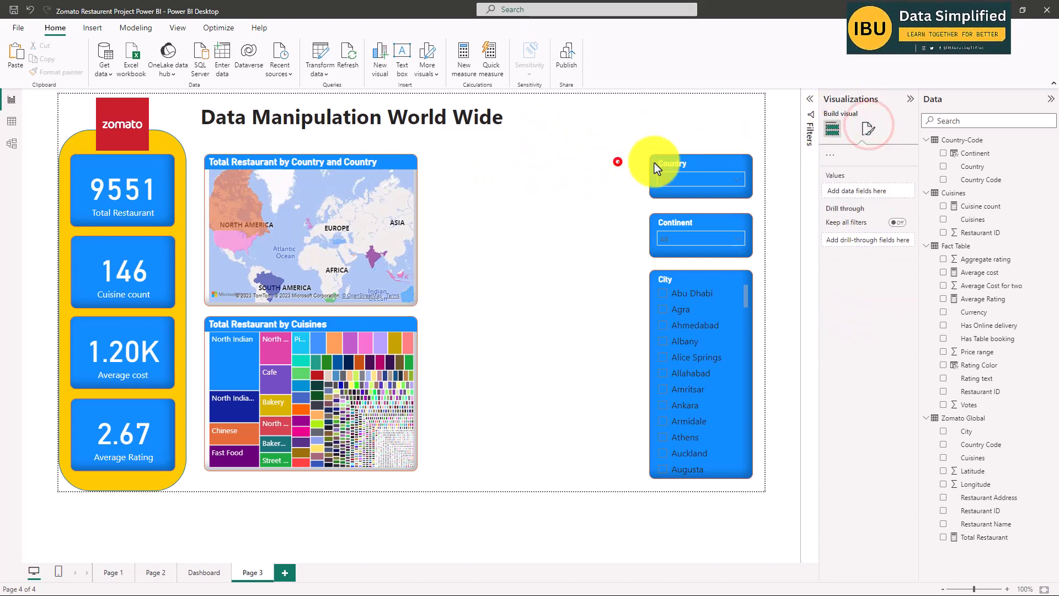
- Try blue and black as the canvas background color of Page 3
click(867, 133)
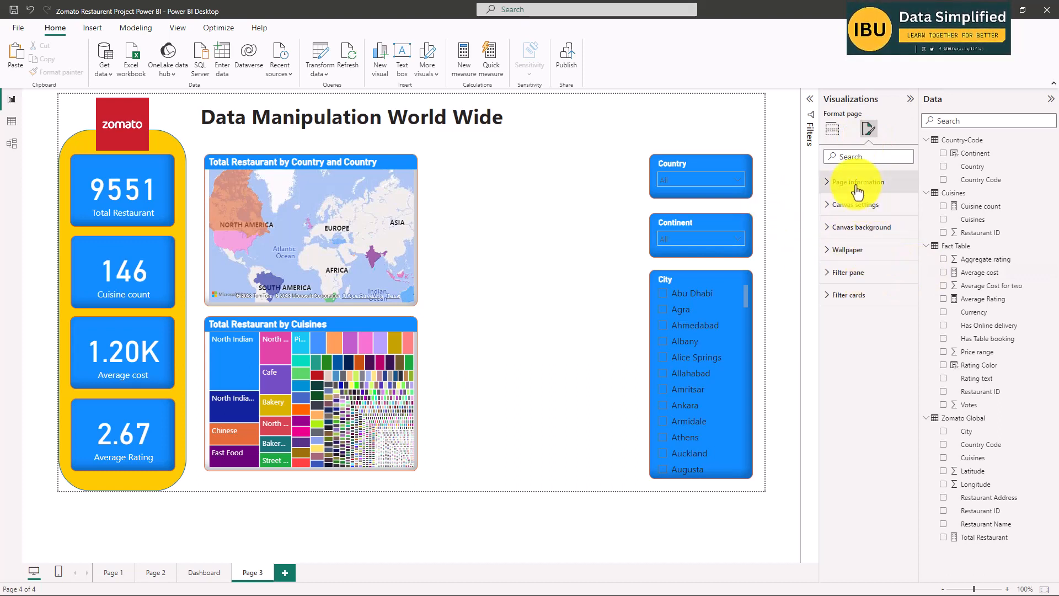
click(847, 205)
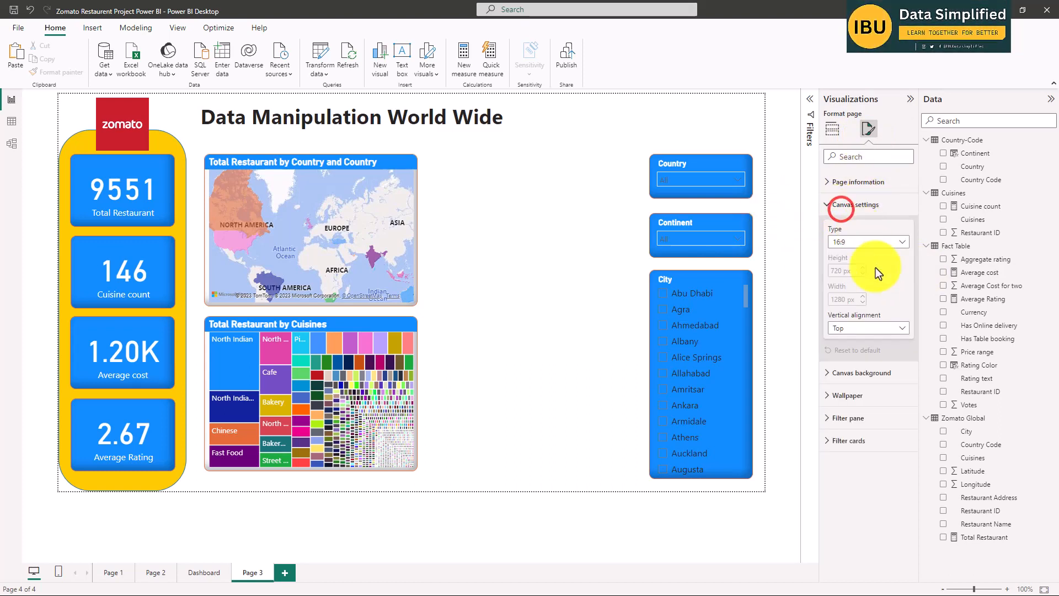
click(858, 184)
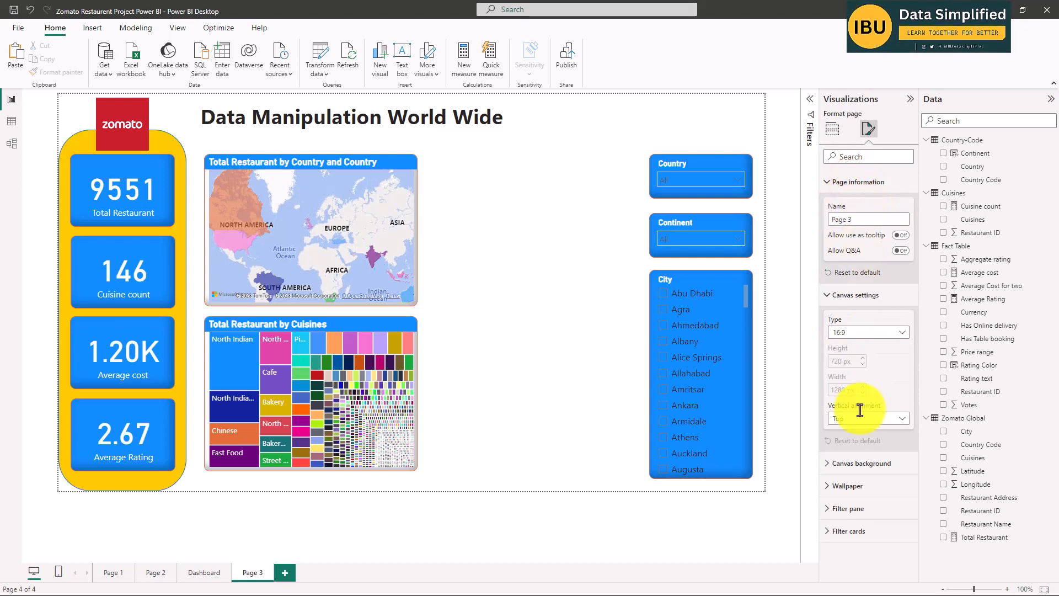
click(862, 465)
scroll(878, 362, down, 2)
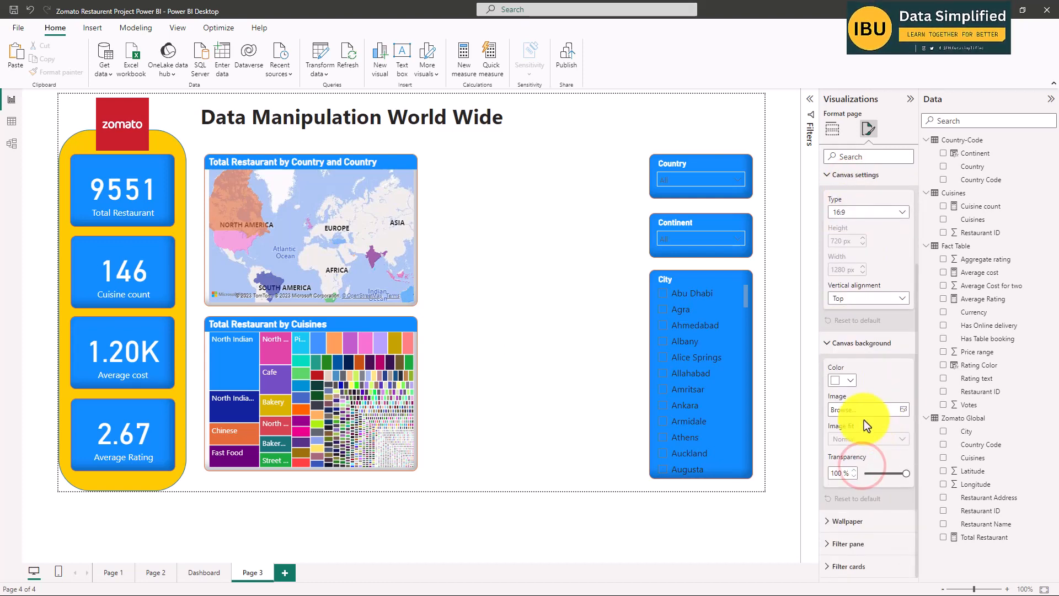
click(843, 380)
click(875, 422)
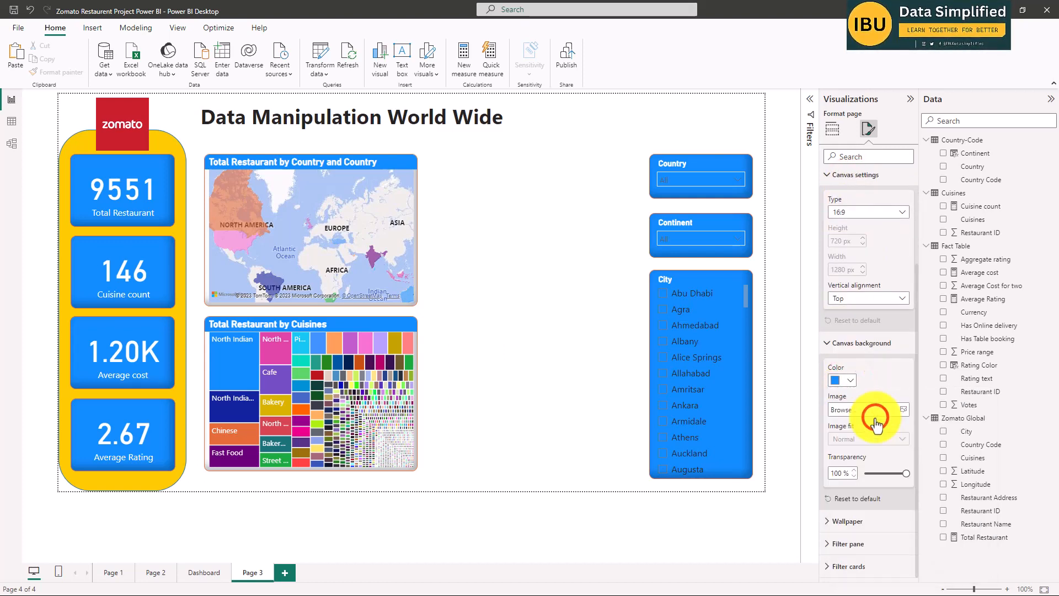
click(850, 380)
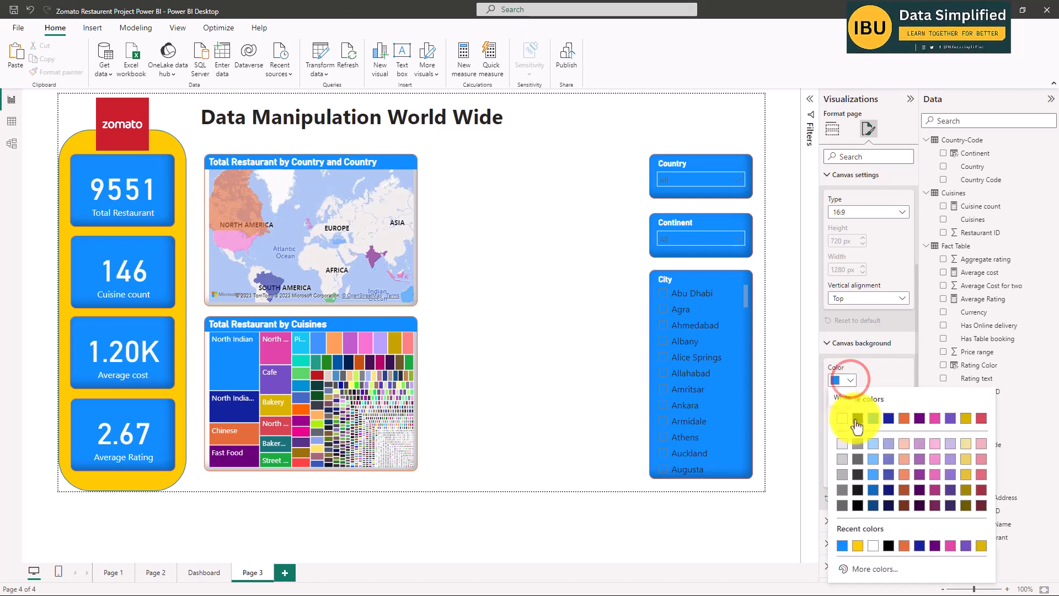
click(856, 419)
click(556, 343)
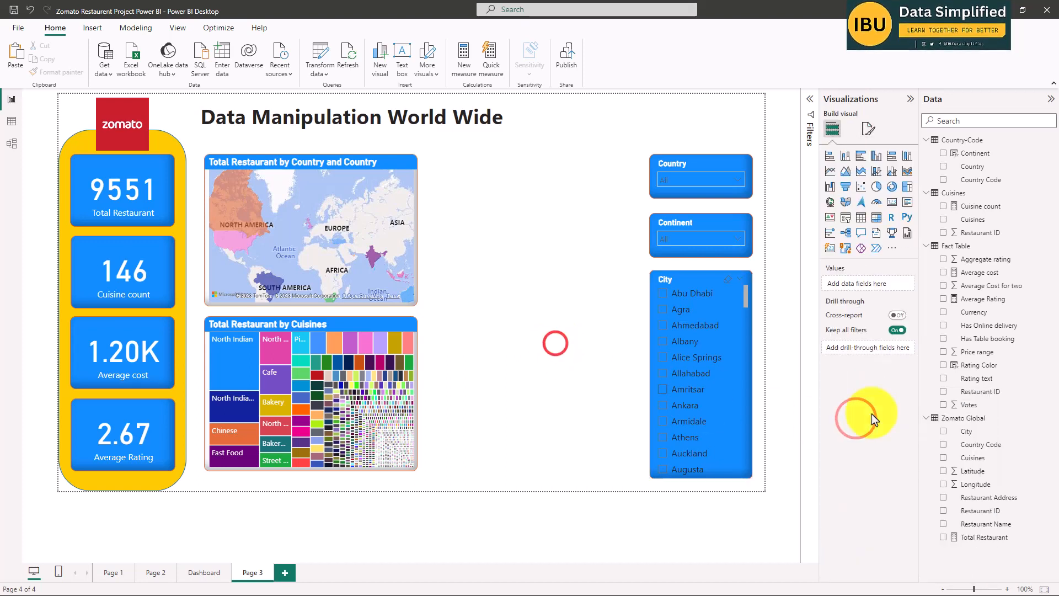
- Change the canvas background color of Page 3 back to white
click(861, 130)
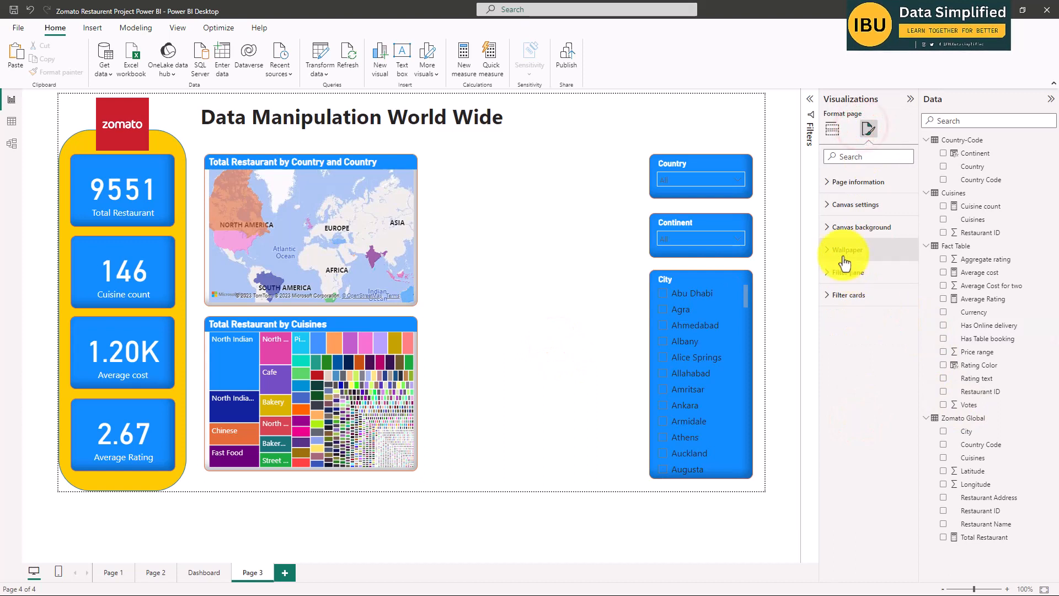
click(848, 238)
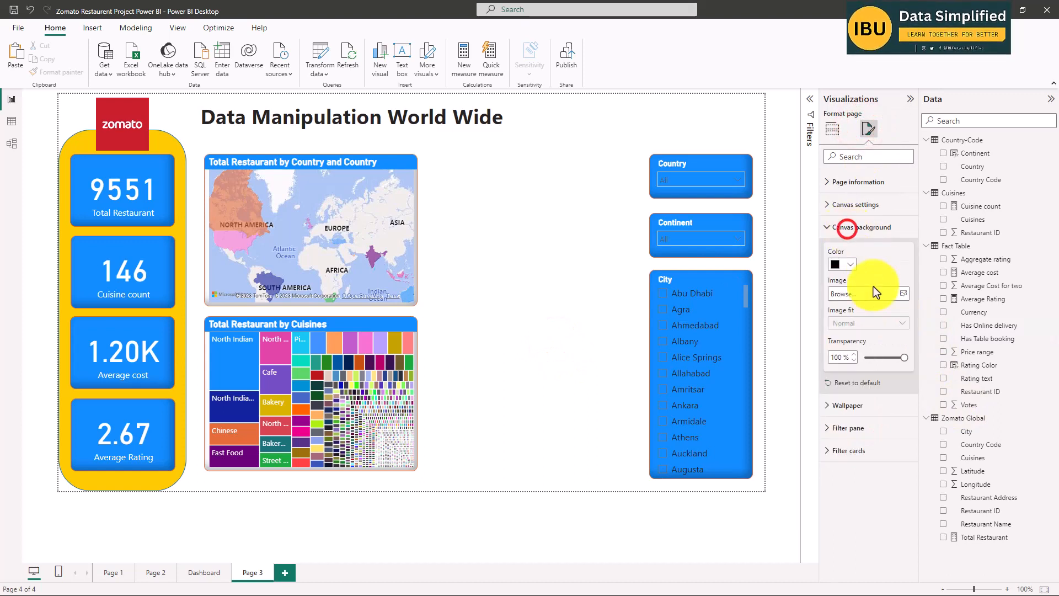
click(848, 265)
click(843, 303)
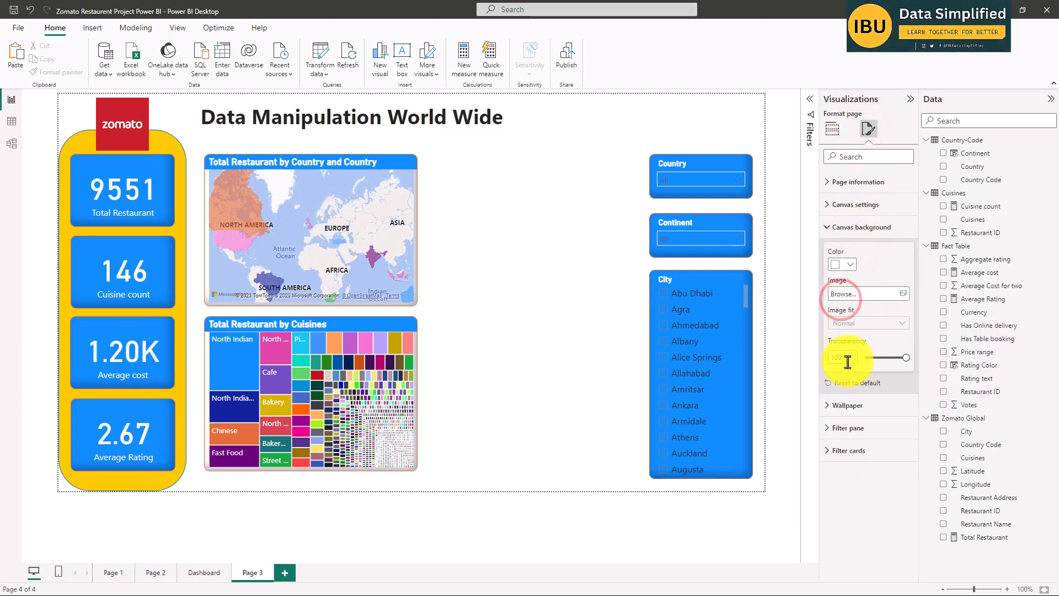
- Use the image zomato logo.png as the canvas background and lower its transparency to 0%
click(903, 293)
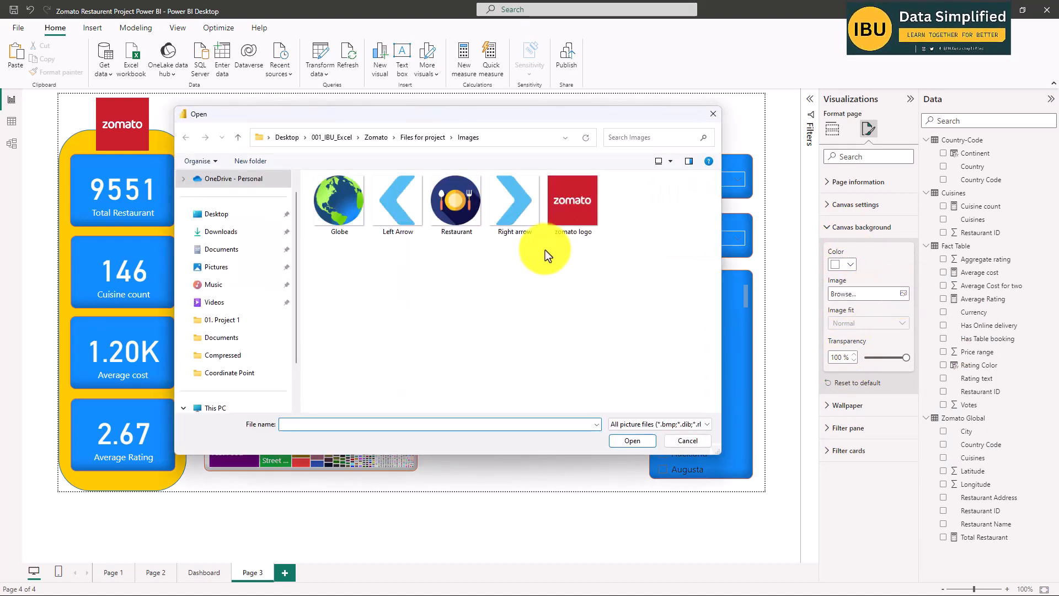
click(581, 211)
click(632, 440)
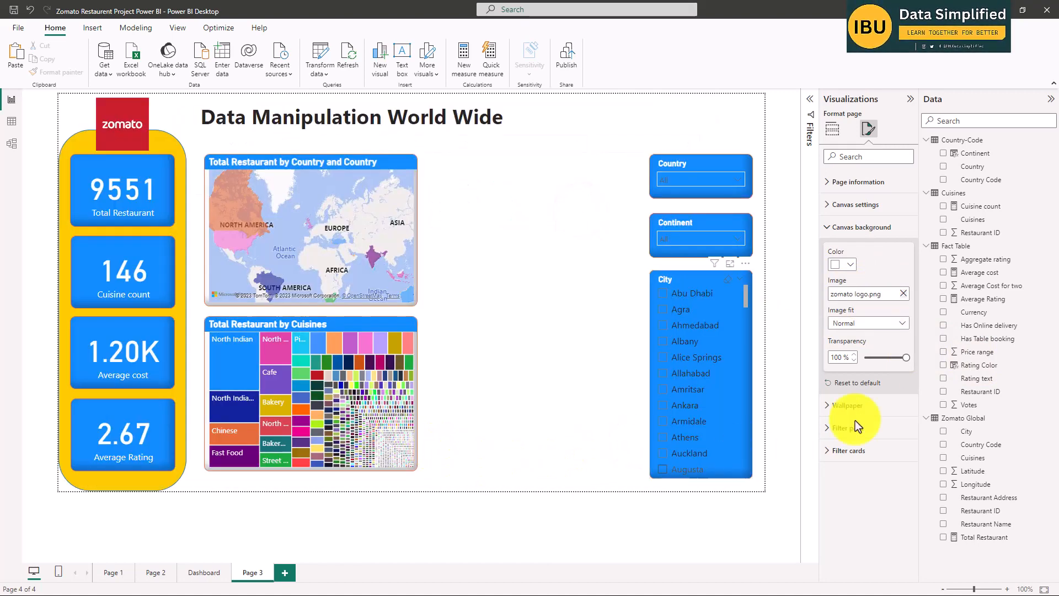
drag(906, 357, 833, 356)
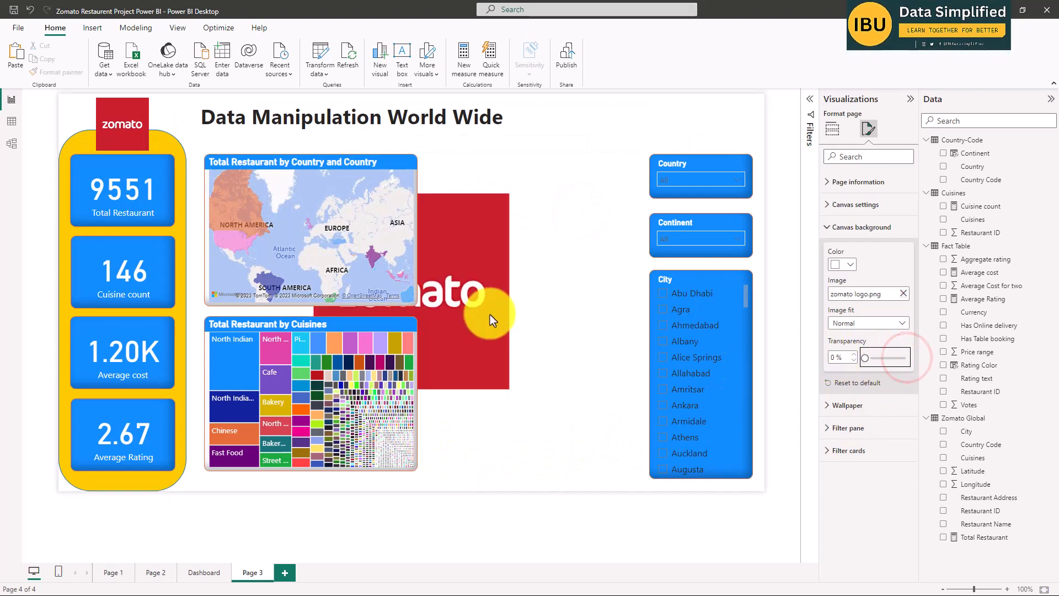
click(490, 315)
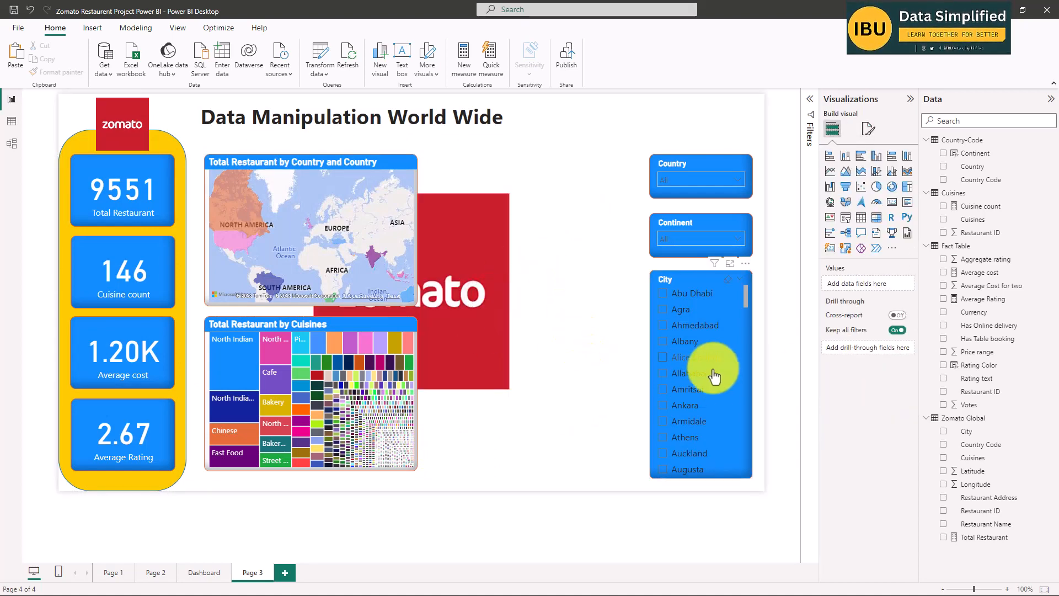
- Undo the canvas background image and its transparency change
click(595, 326)
key(ctrl+z)
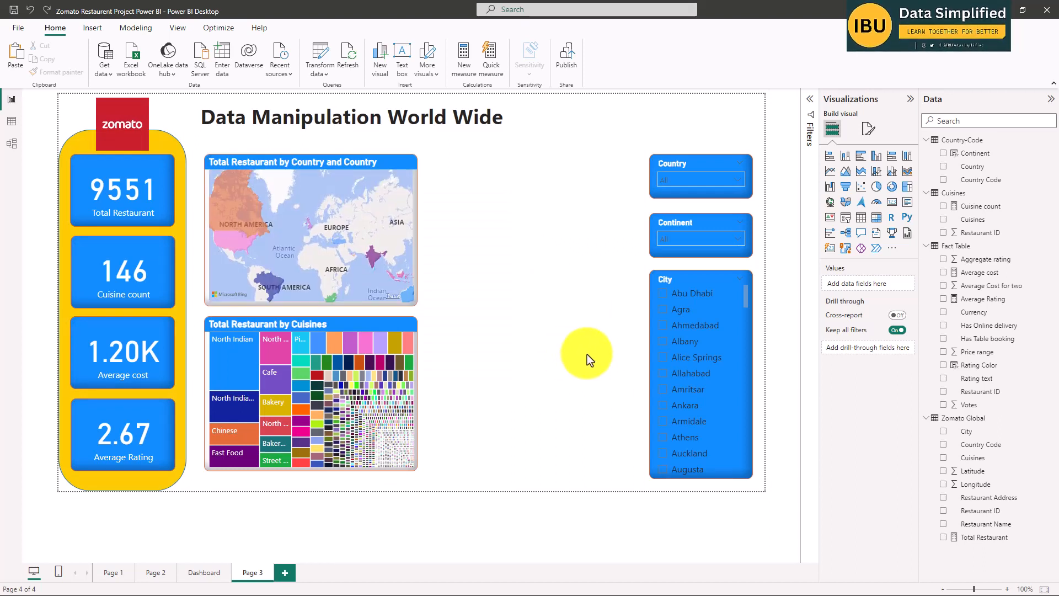
click(534, 247)
key(ctrl+z)
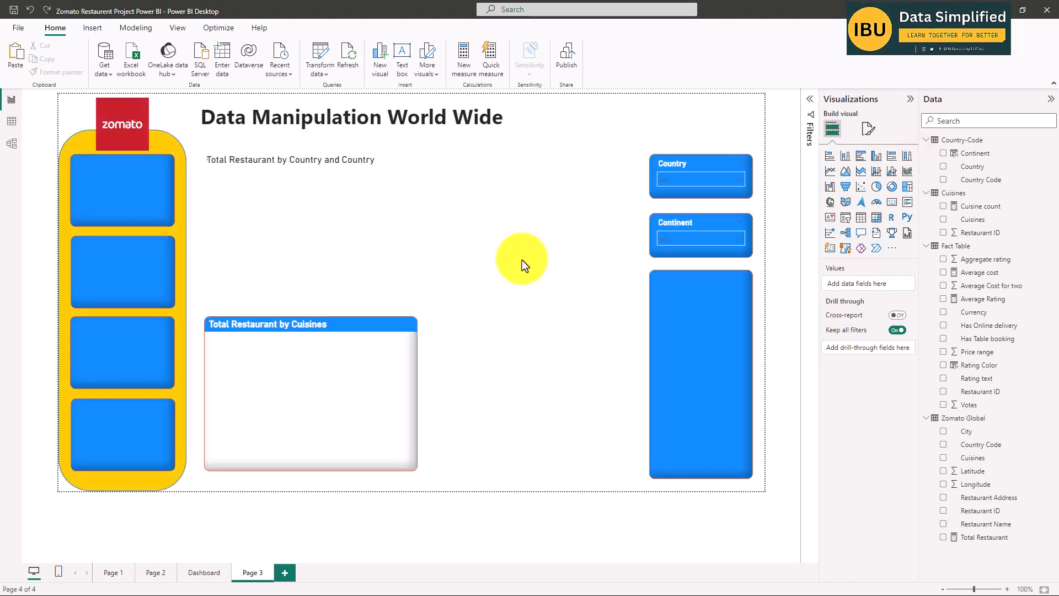
click(537, 254)
- Set the Page 3 canvas background color to the gray "Black, 60% lighter" and its transparency to 0%
click(870, 128)
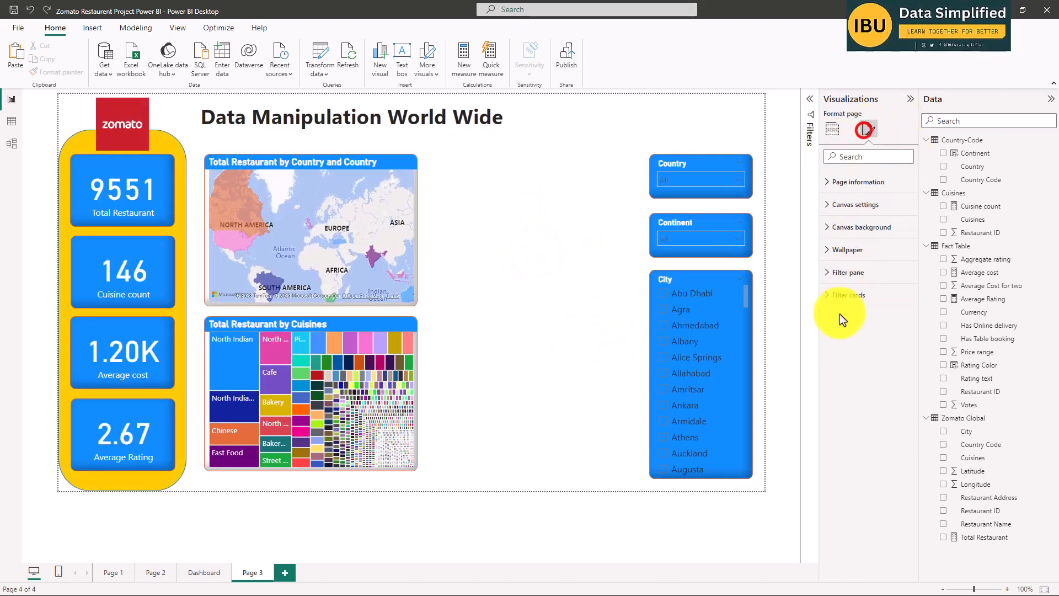
click(845, 210)
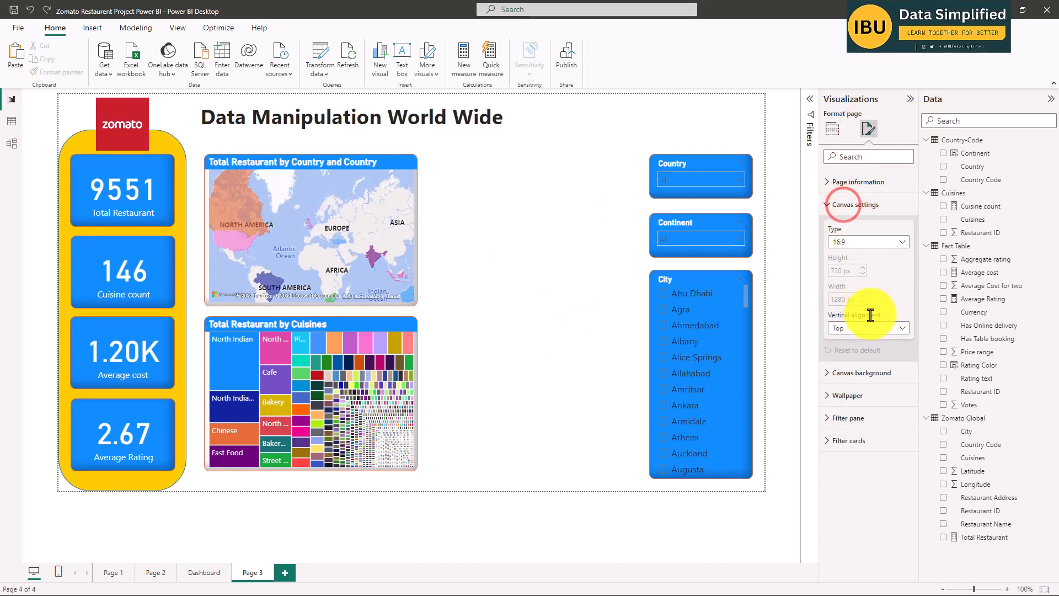
click(841, 377)
scroll(877, 416, down, 1)
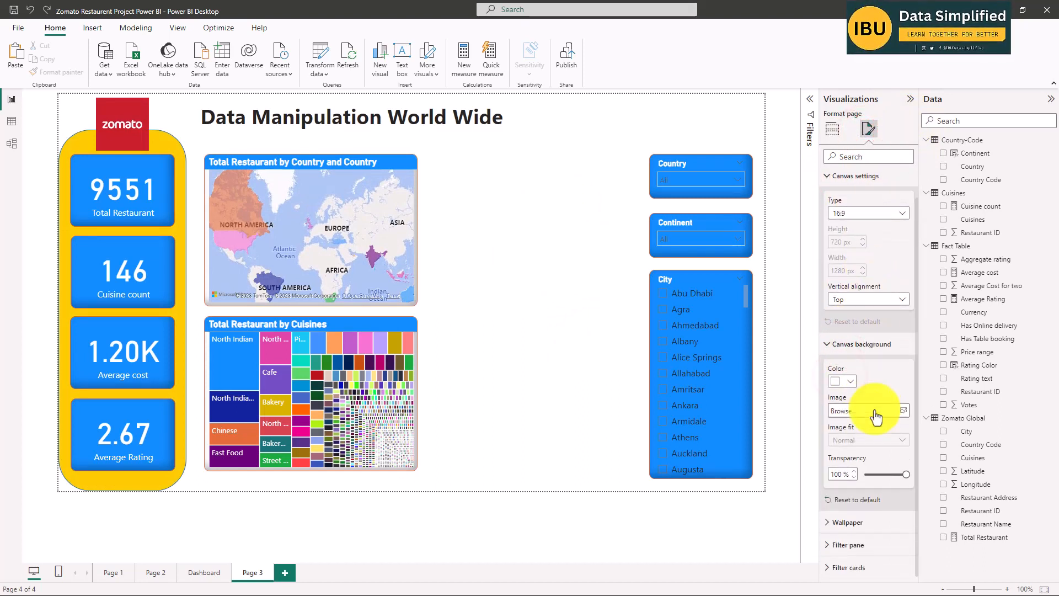
click(842, 380)
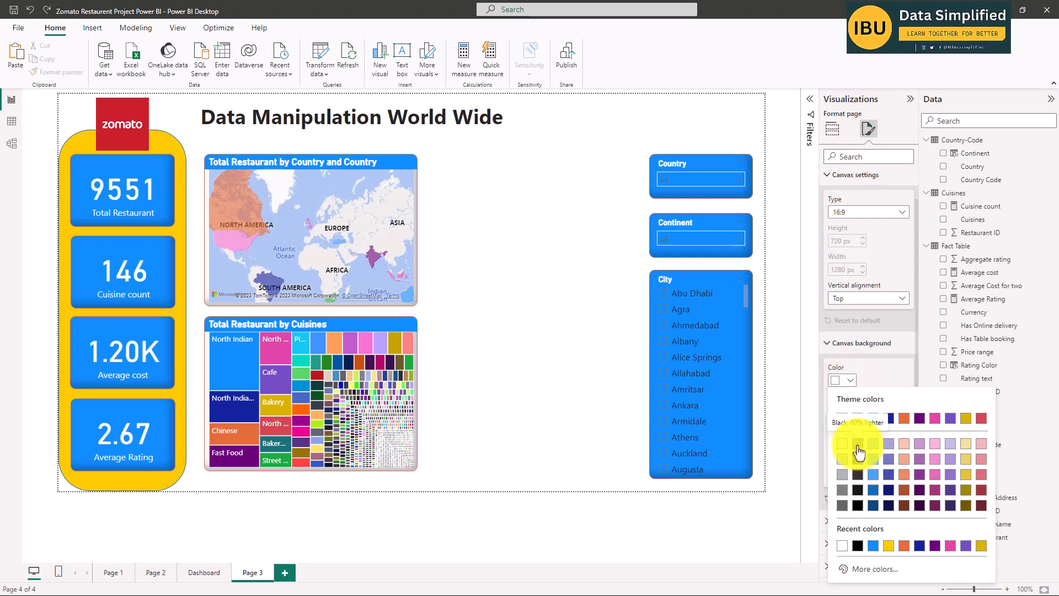
click(858, 444)
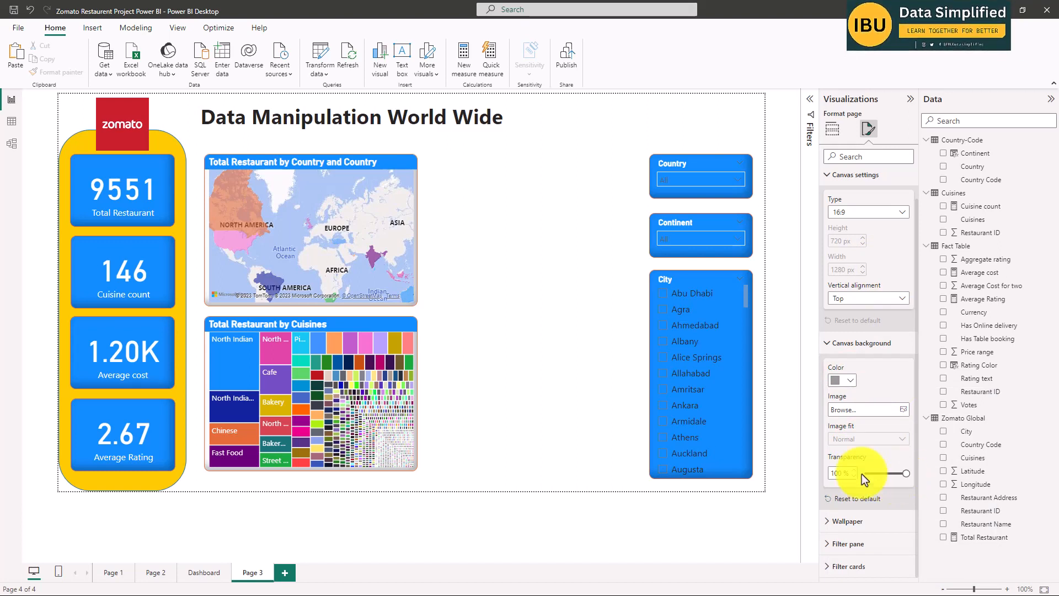
drag(908, 474, 865, 473)
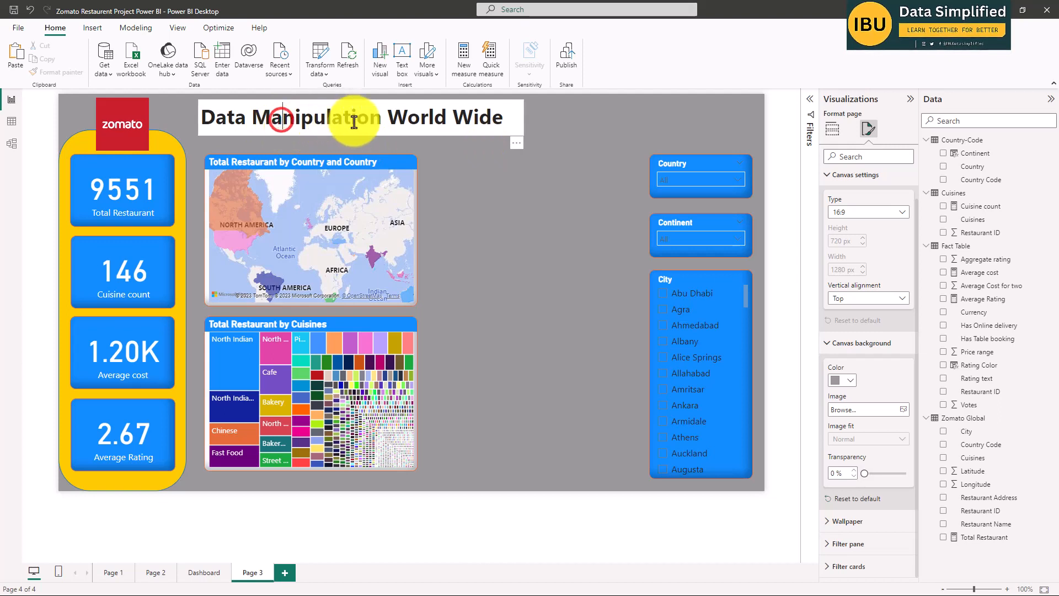
click(282, 120)
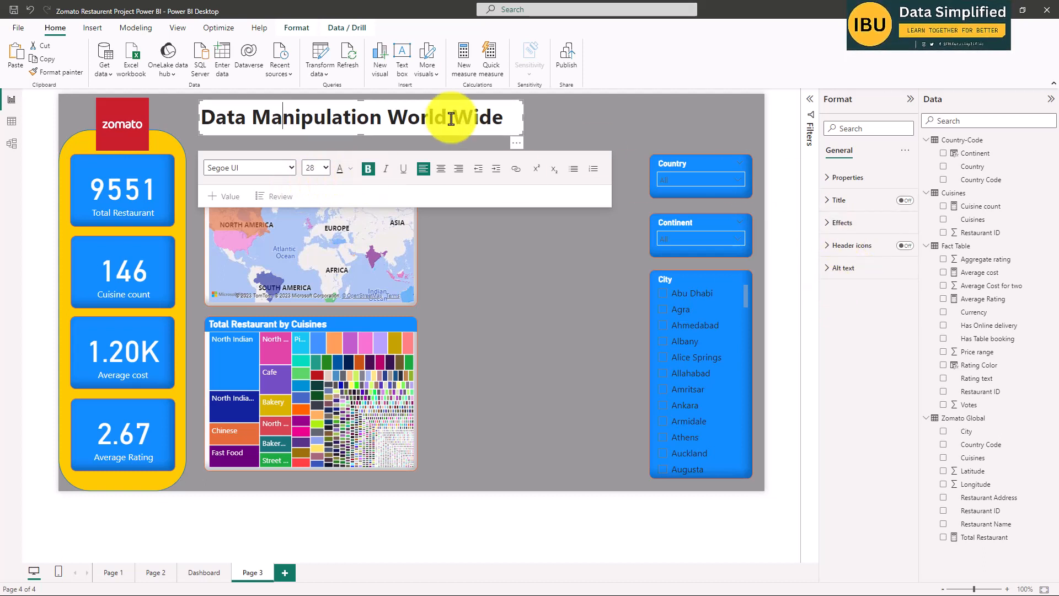
click(844, 178)
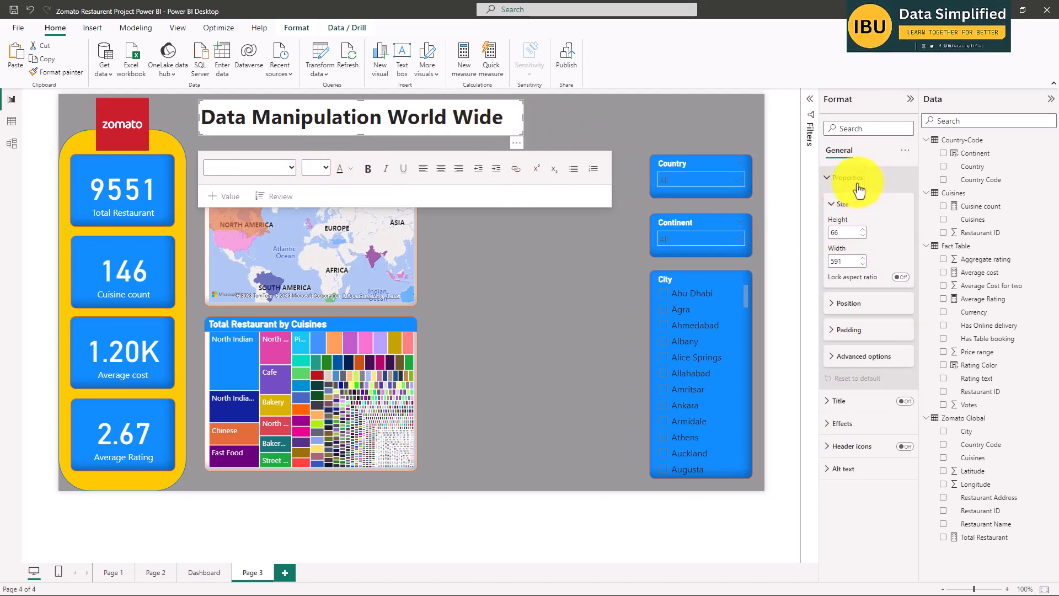
click(850, 422)
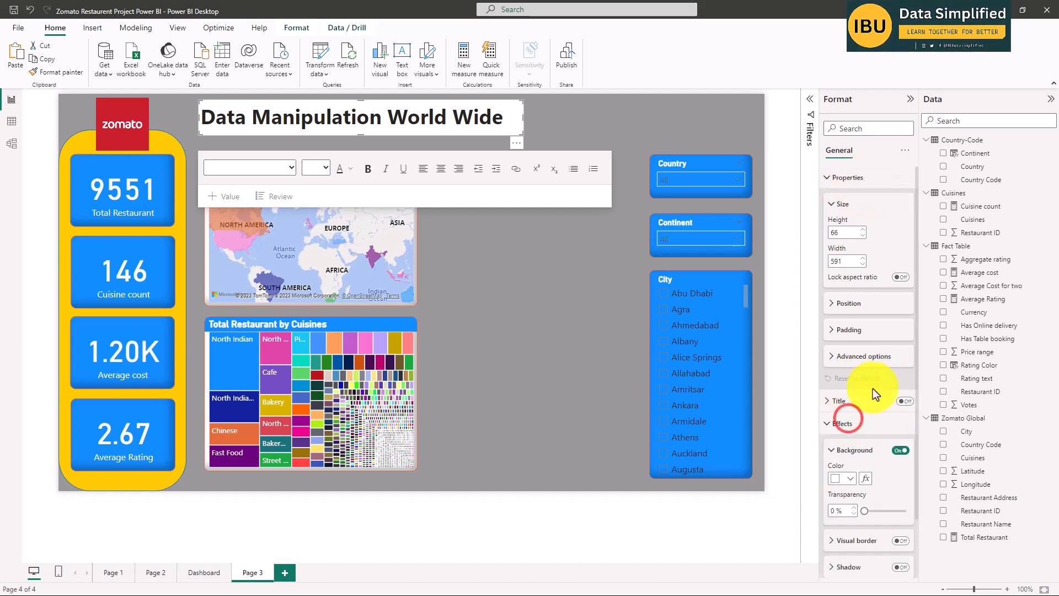
scroll(877, 441, down, 2)
click(853, 413)
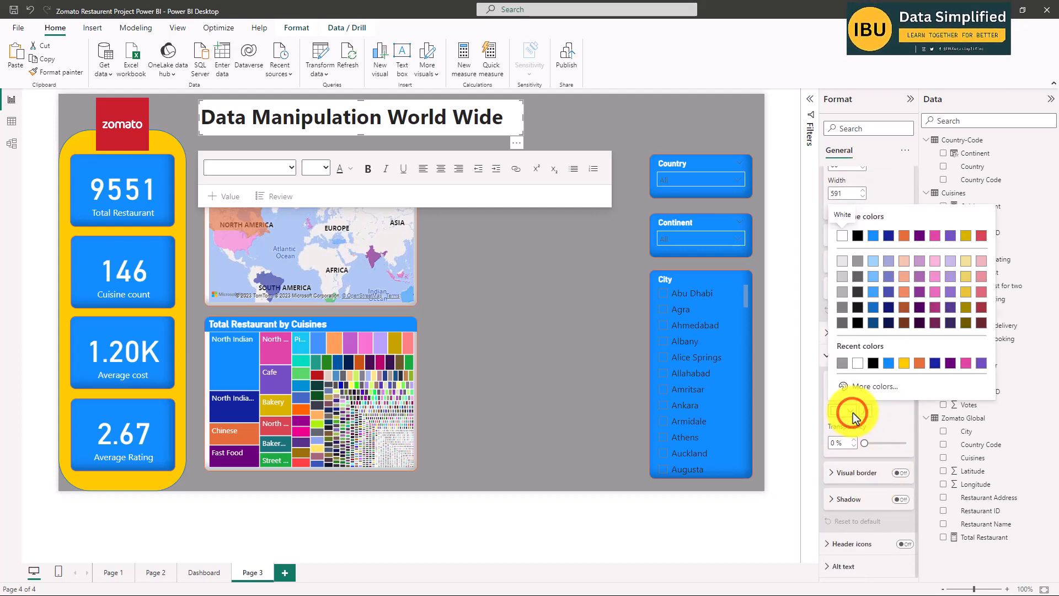
click(853, 413)
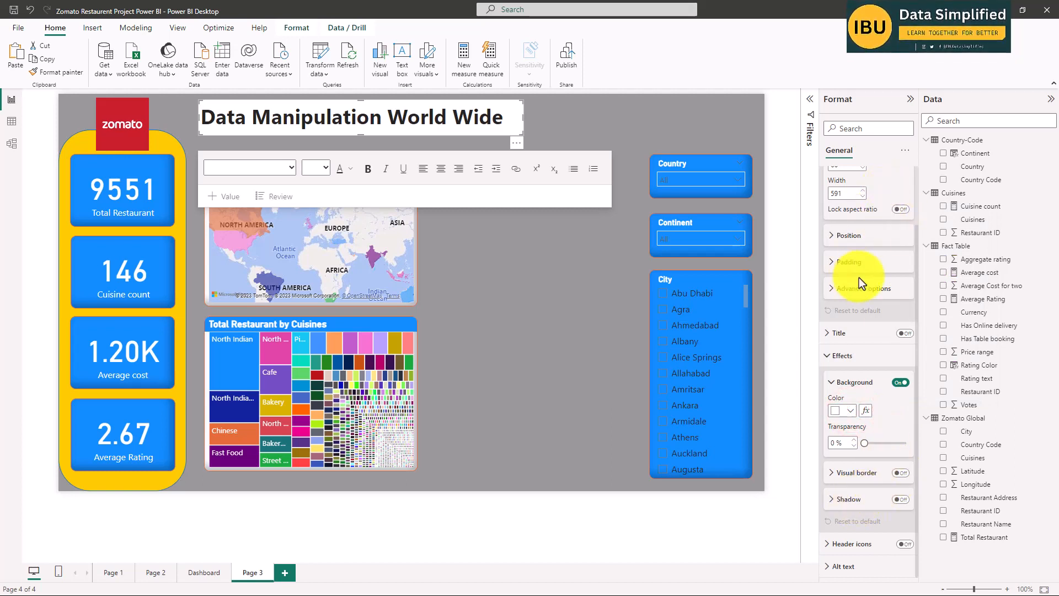
scroll(862, 282, up, 3)
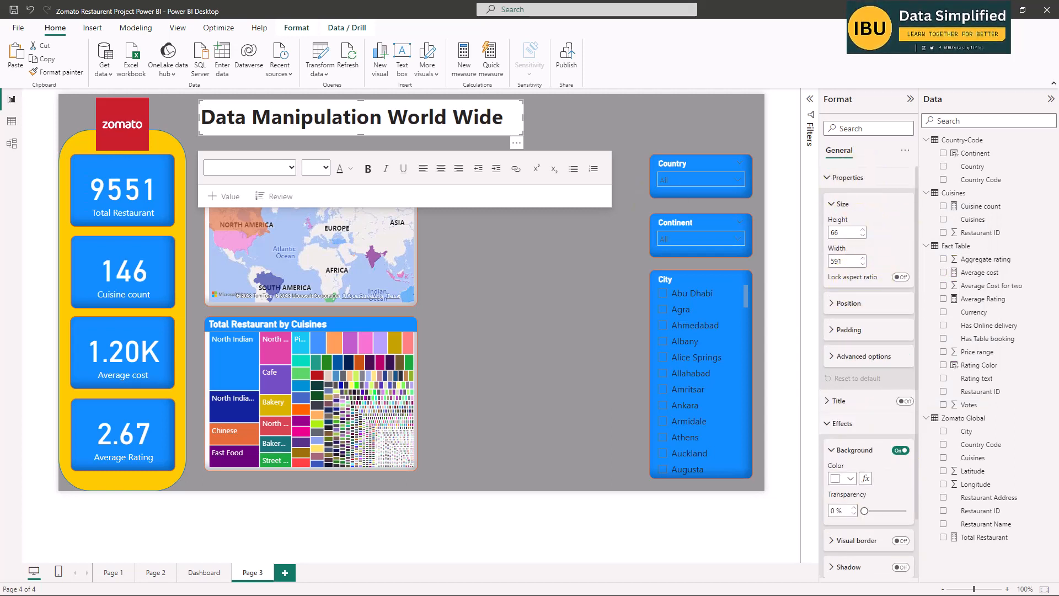
key(ctrl+z)
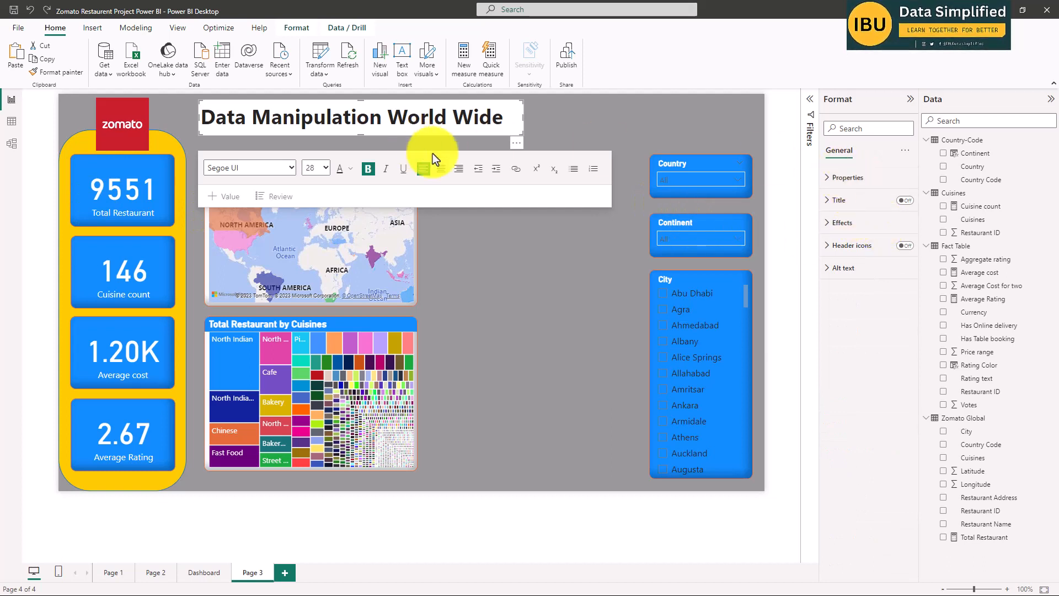
- Make the background of the "Data Manipulation World Wide" title text box on Page 3 fully transparent
click(833, 177)
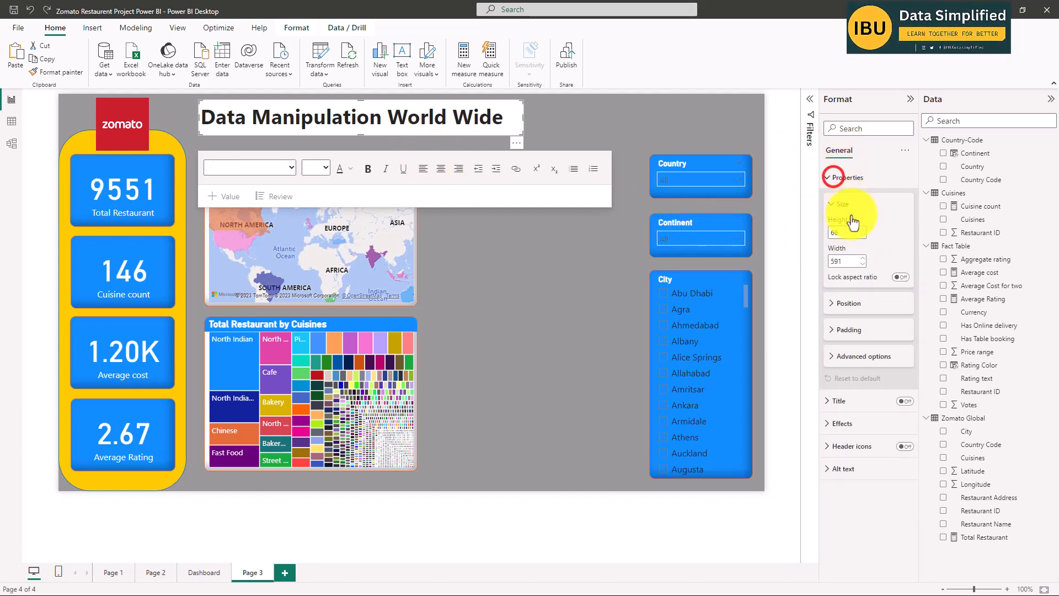
click(851, 424)
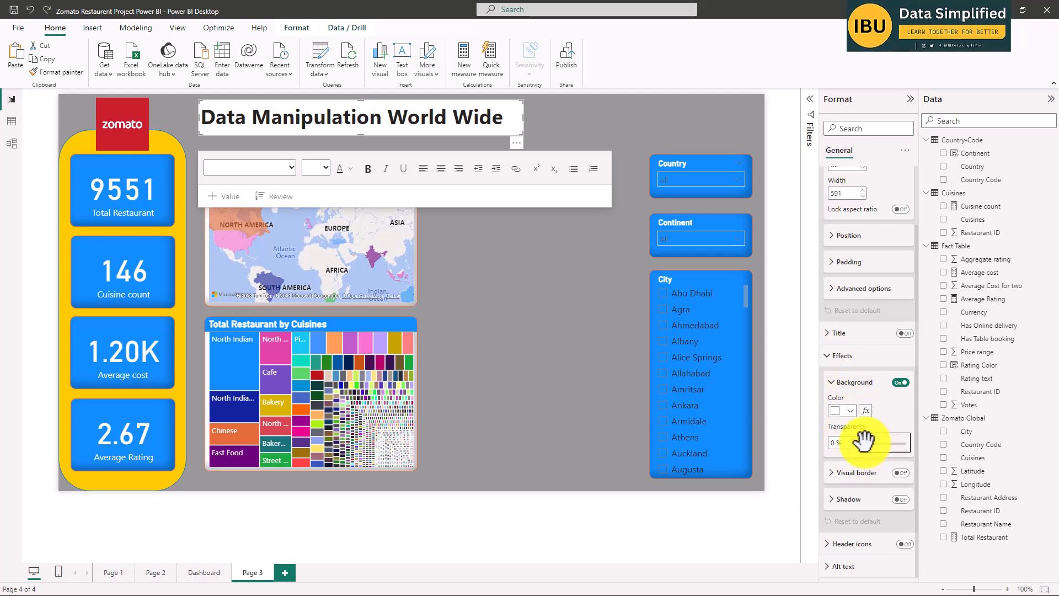
drag(864, 440, 916, 444)
click(603, 330)
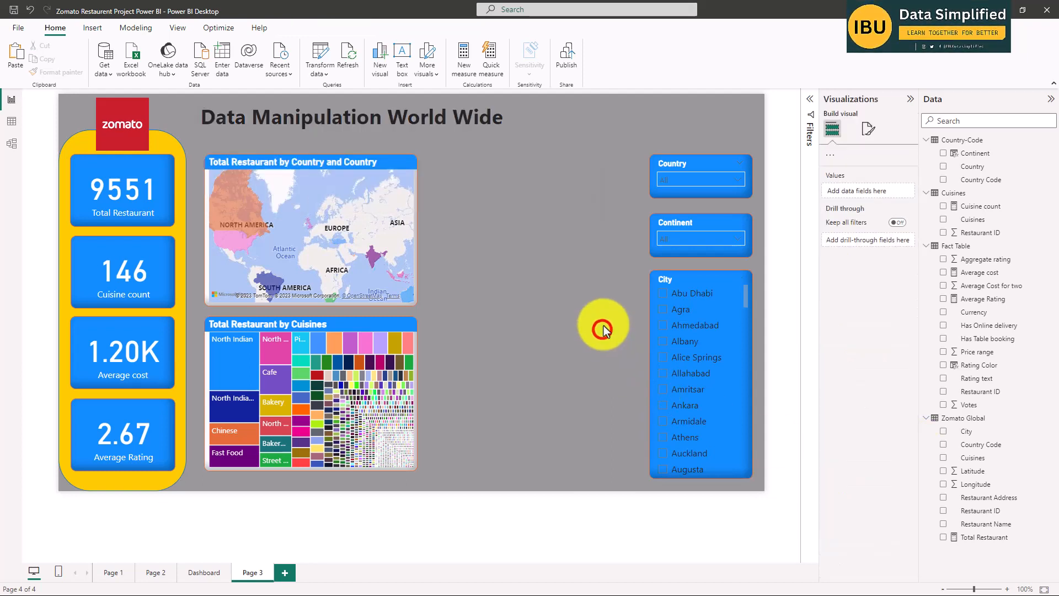
click(454, 113)
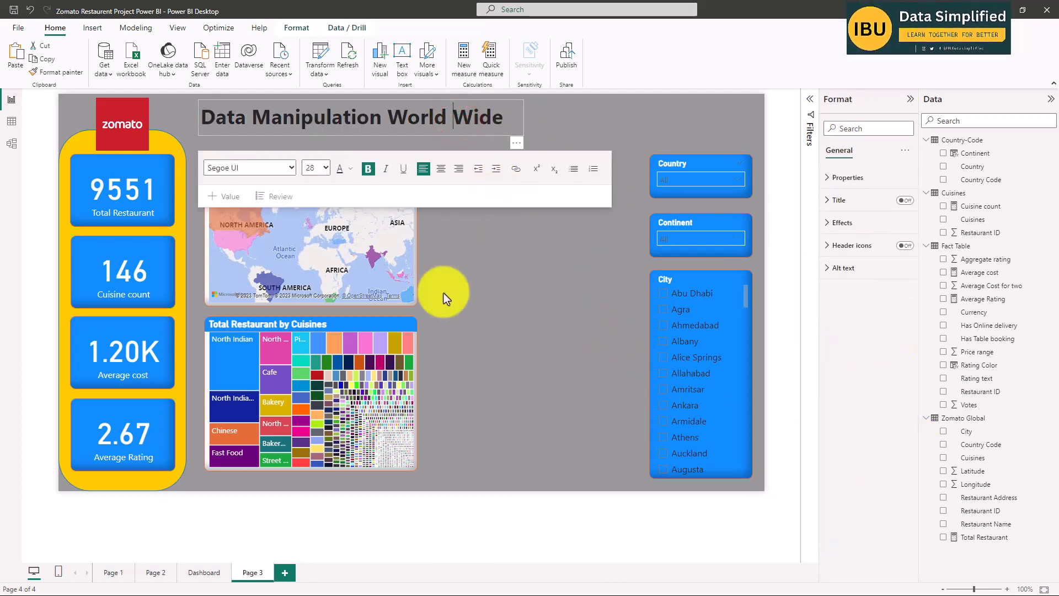
- Examine the canvas background color settings of the Dashboard page as a reference
click(203, 574)
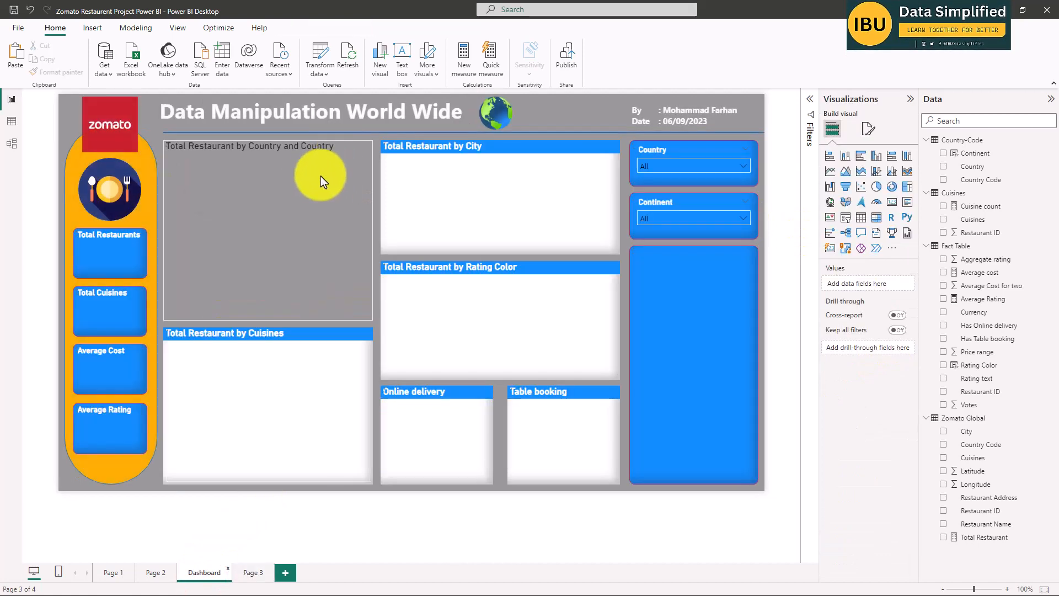
click(251, 574)
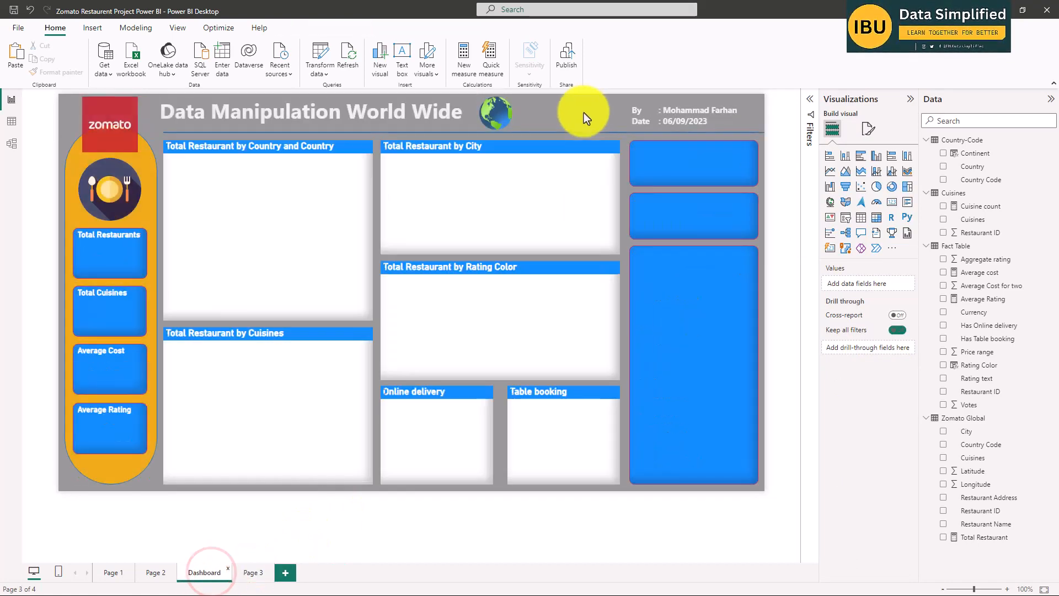
click(868, 128)
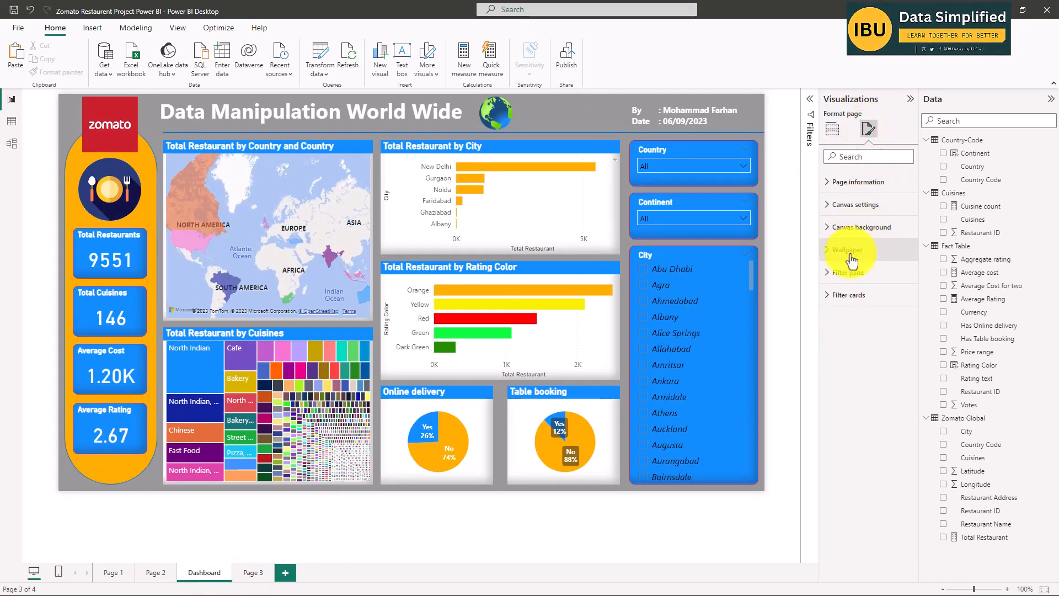
click(828, 227)
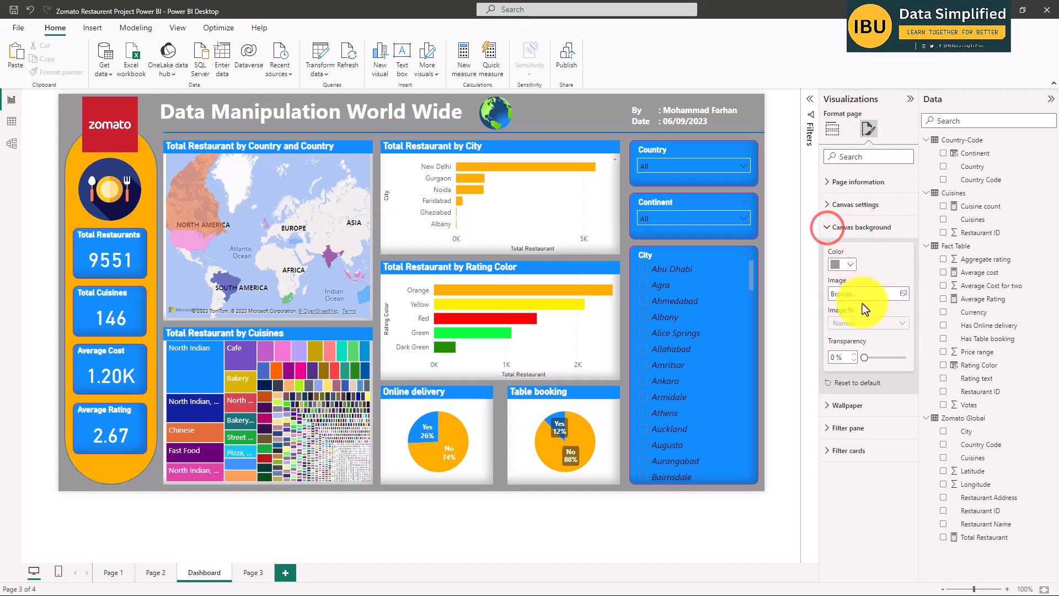
click(849, 266)
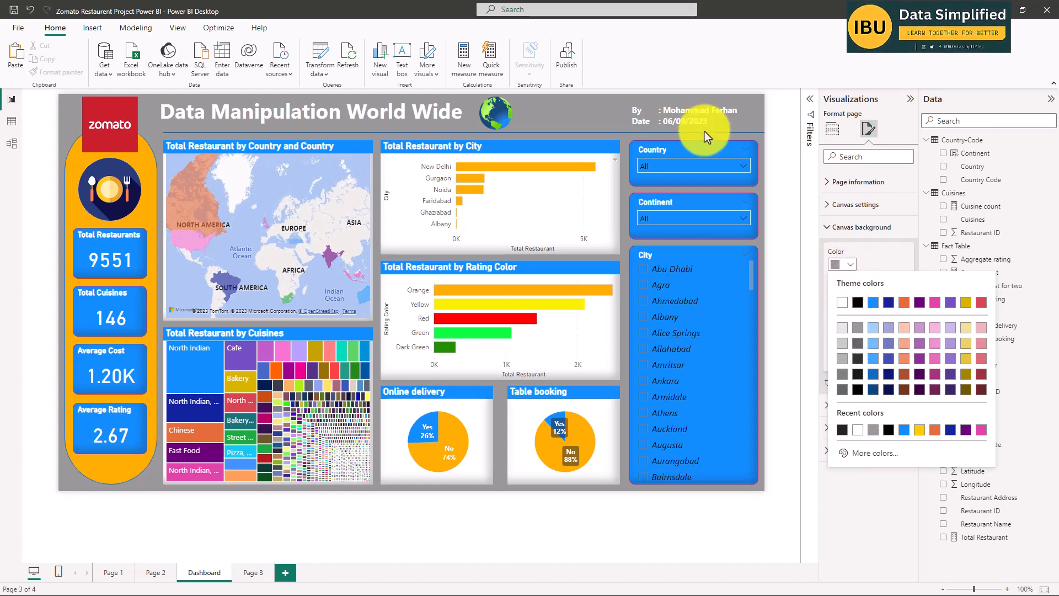
click(786, 211)
- Set the font color of the whole "Data Manipulation World Wide" title on Page 3 to white
click(251, 570)
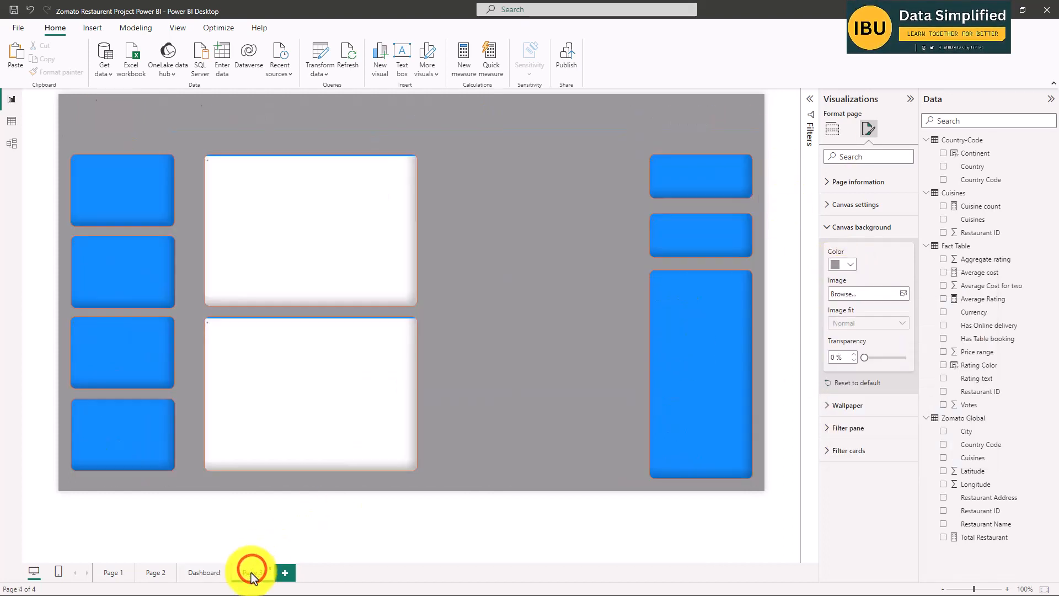
click(501, 115)
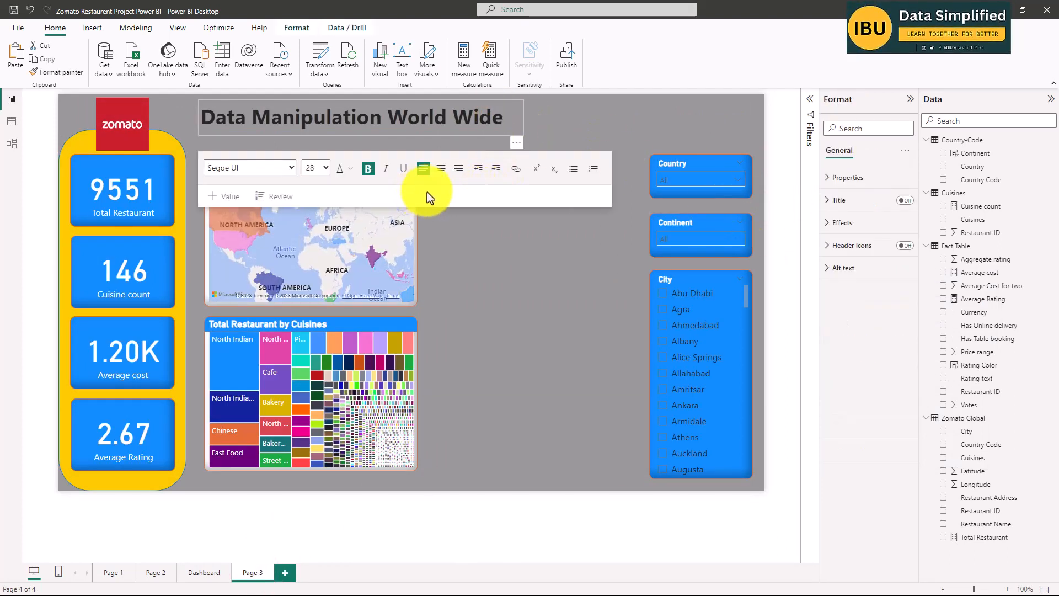
key(ctrl+a)
click(351, 169)
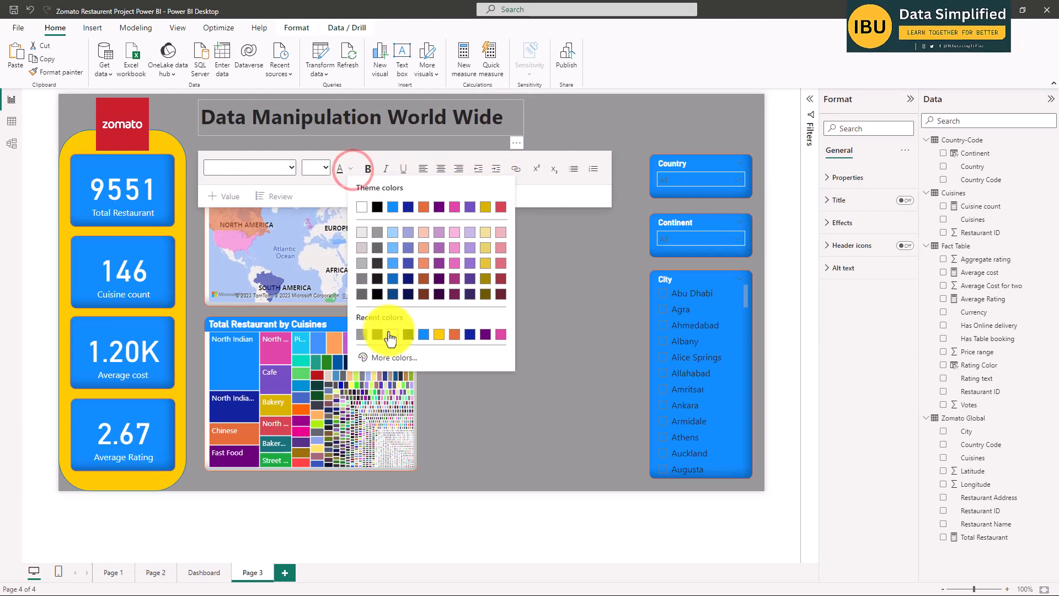
click(361, 205)
click(530, 302)
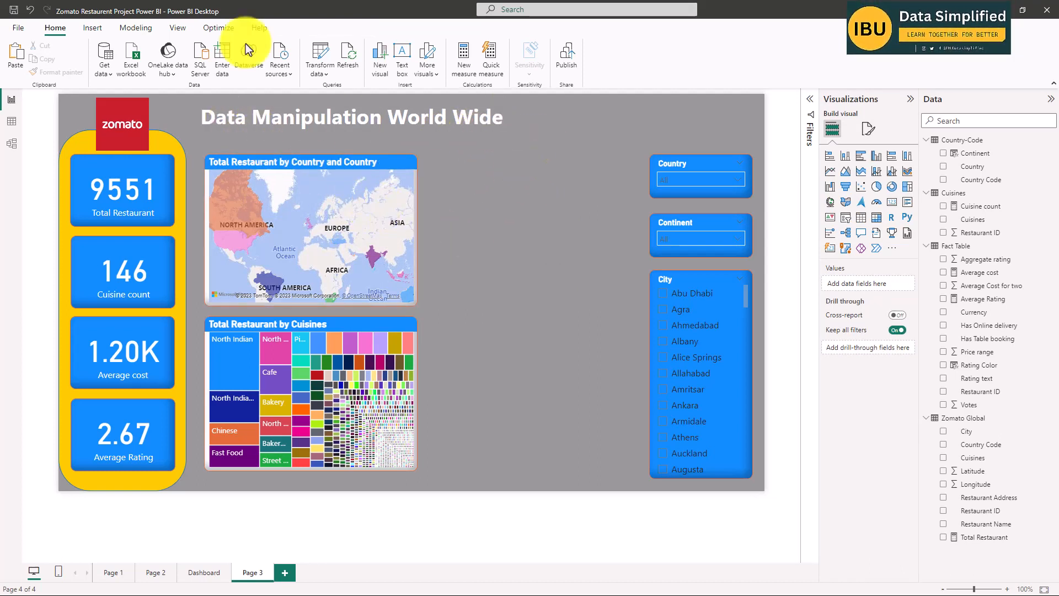
- Insert a line shape directly beneath the Page 3 title and stretch it from the title's left edge to the page's right edge
click(93, 28)
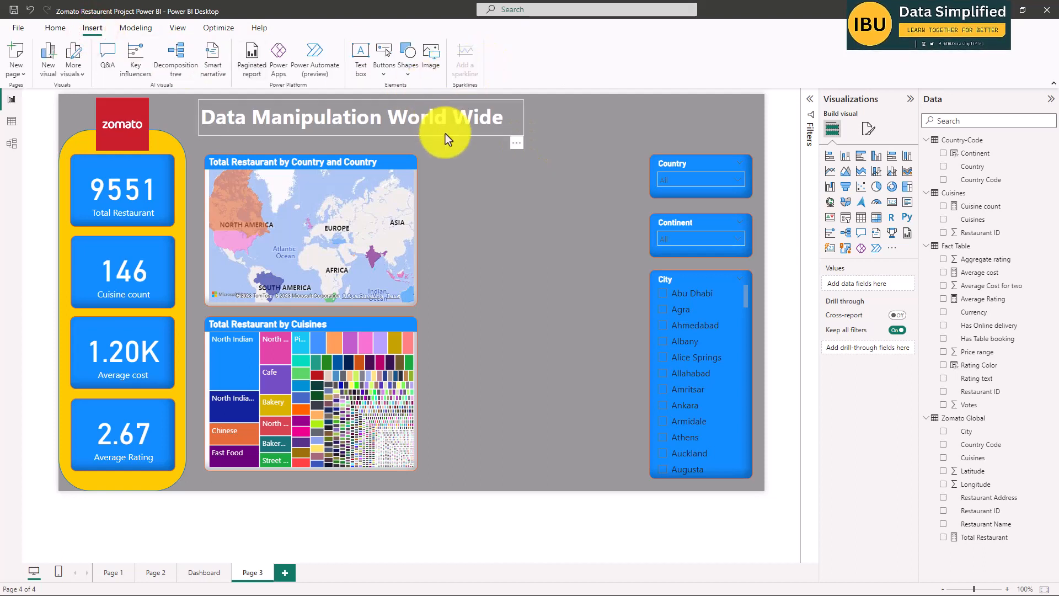
click(412, 70)
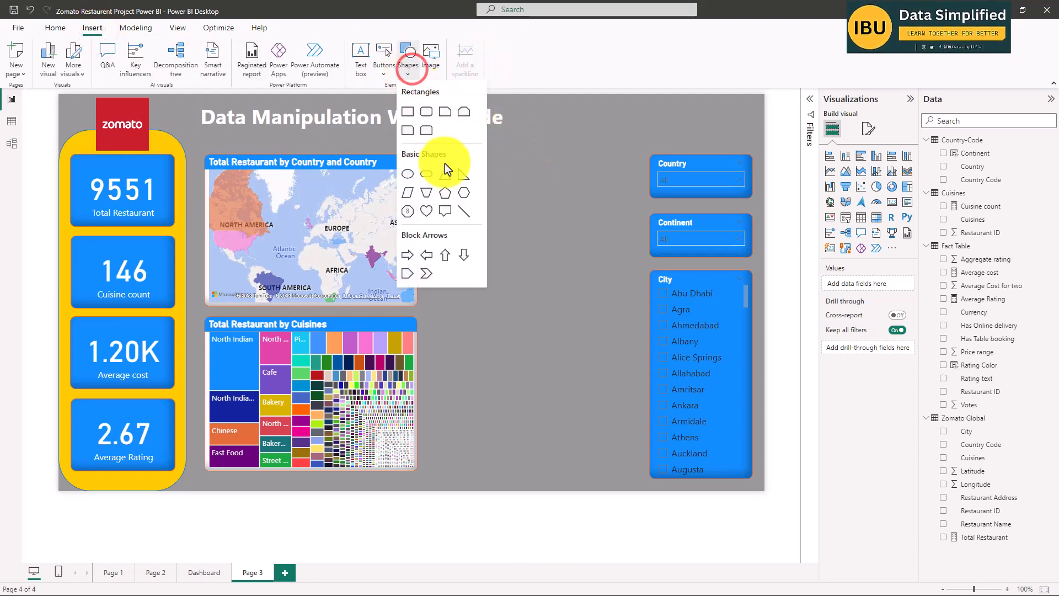
click(464, 210)
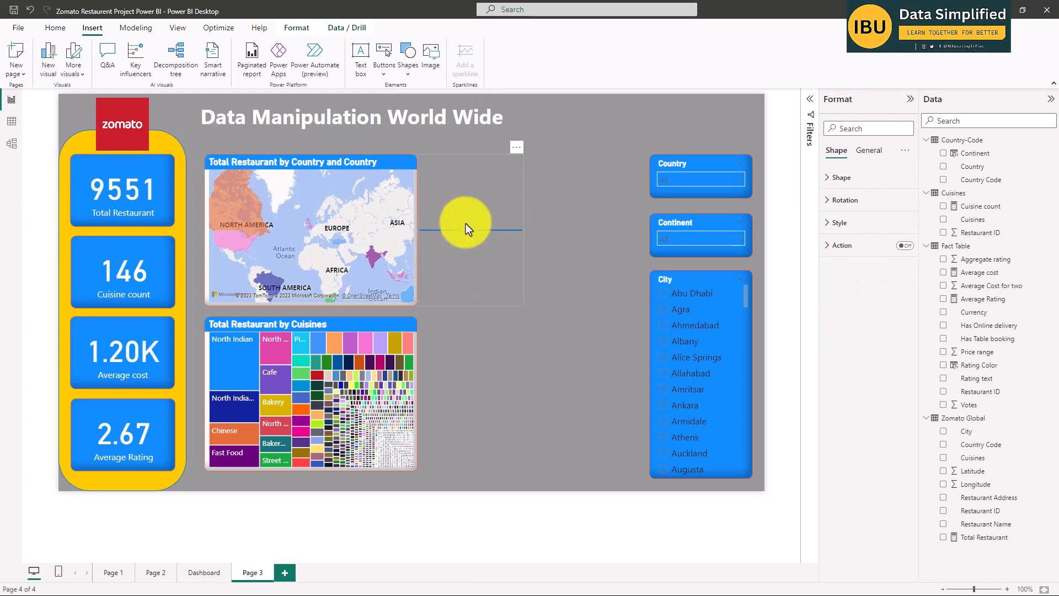
drag(468, 231, 237, 142)
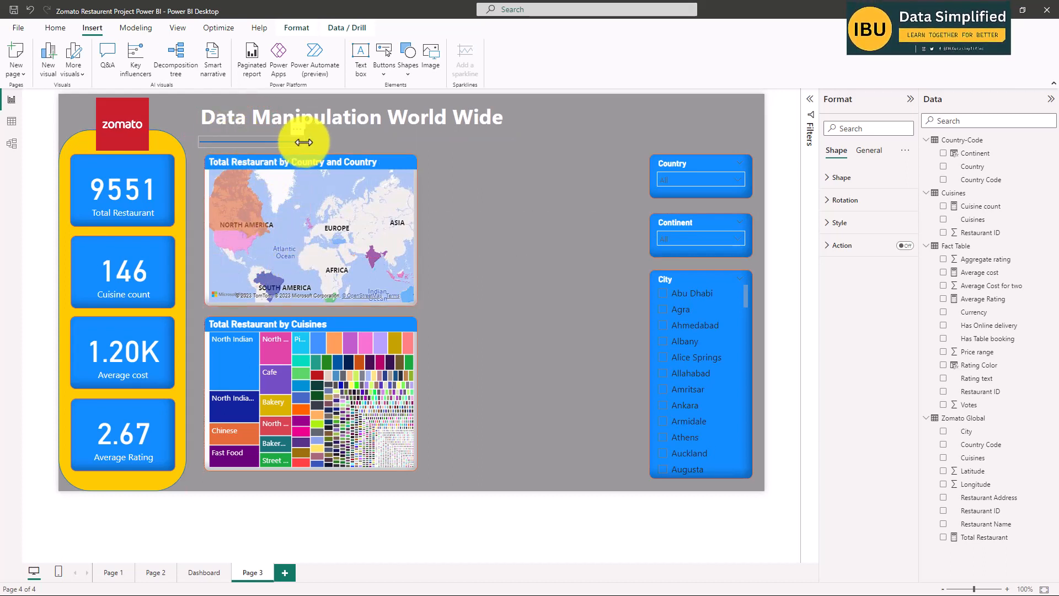
drag(305, 143, 763, 142)
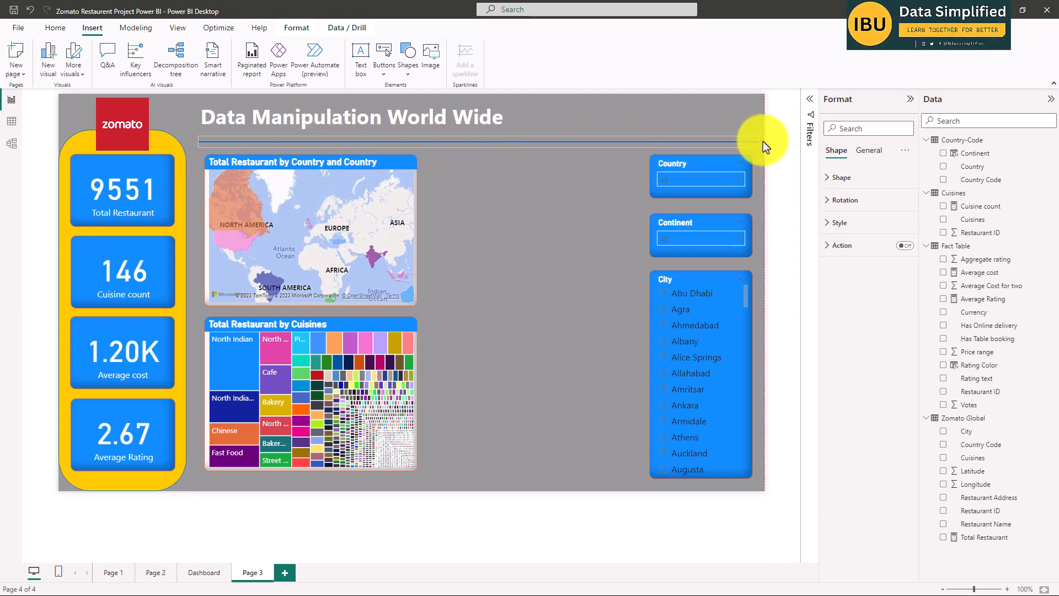
click(551, 233)
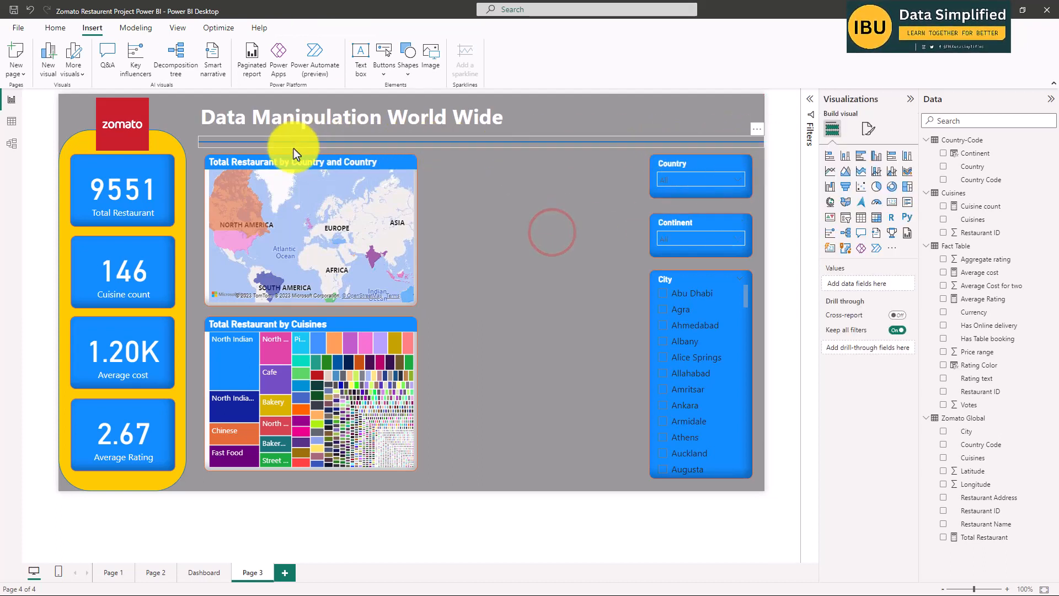
click(458, 142)
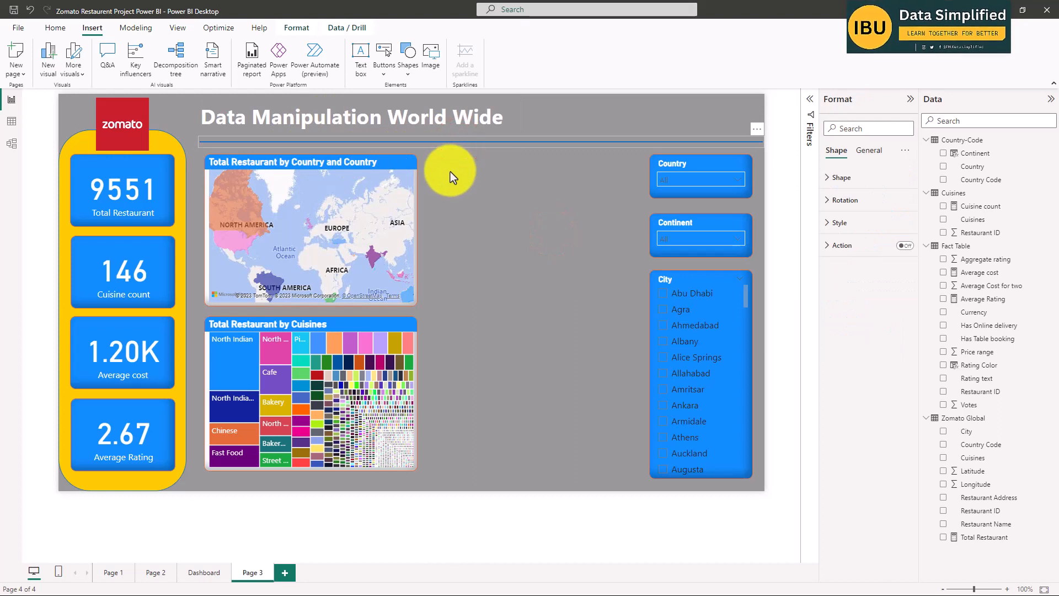
click(503, 209)
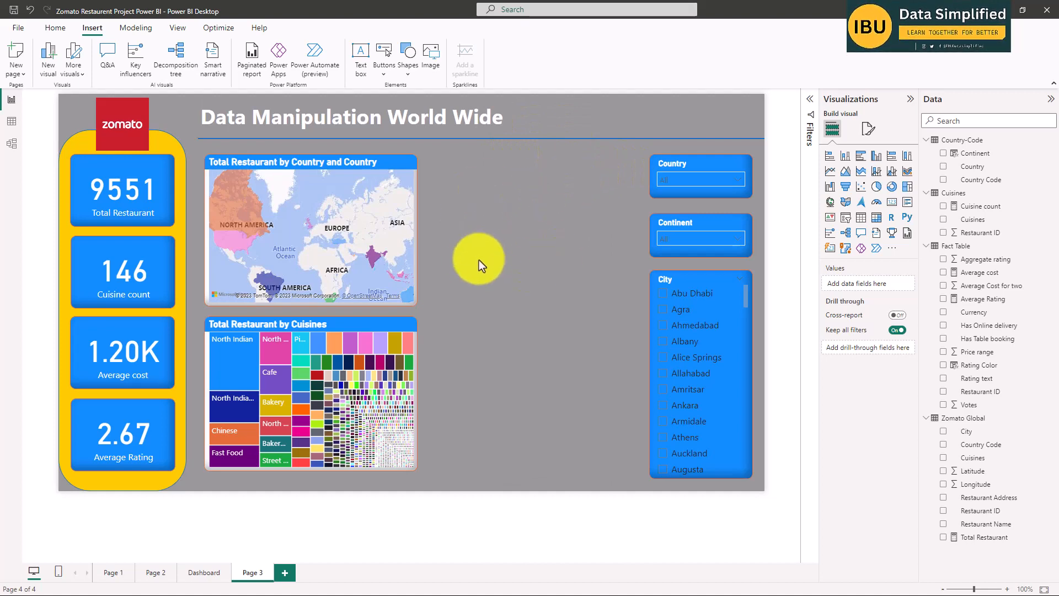
- Examine the Dashboard page's header images and the chart types and fields of its city, rating color and online delivery visuals
click(204, 572)
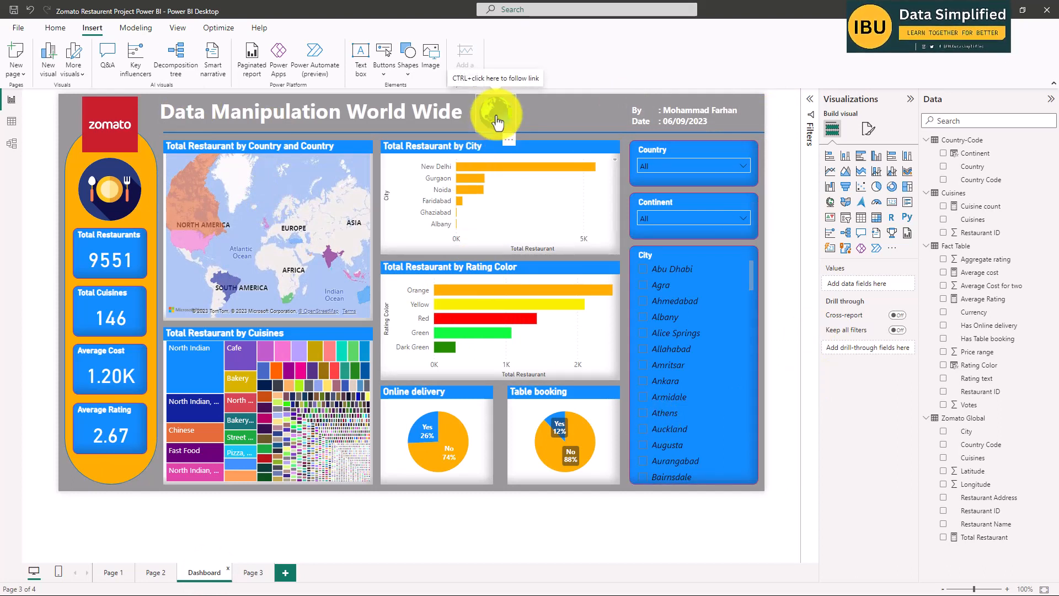
click(116, 196)
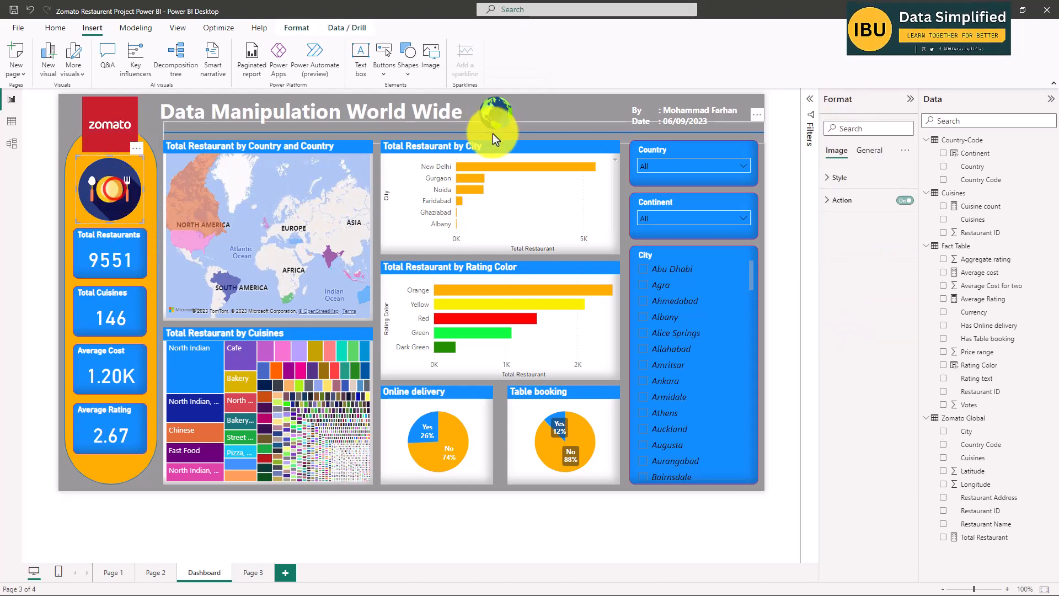
click(251, 572)
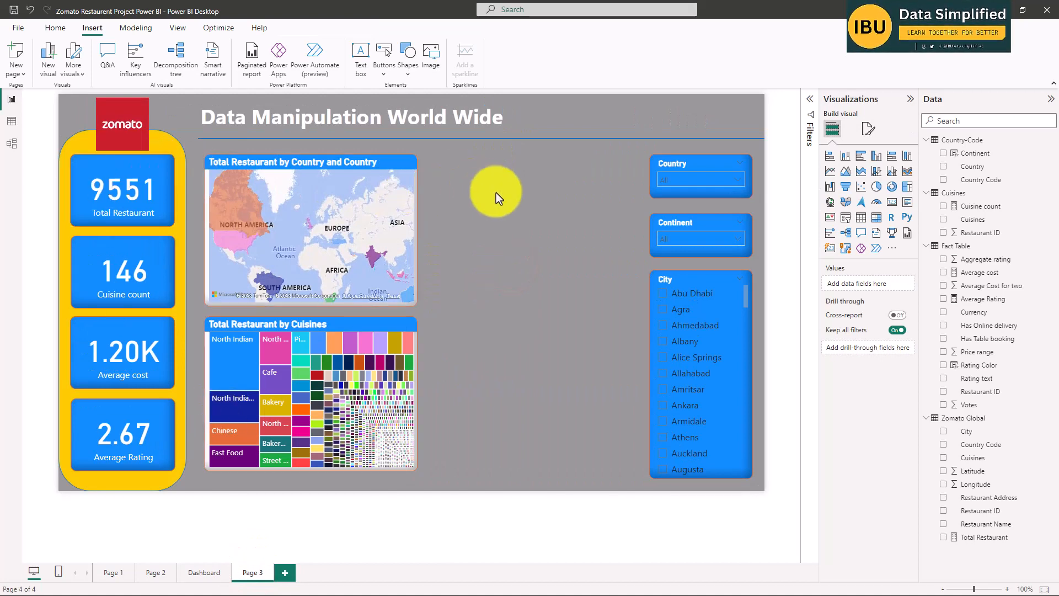
click(197, 572)
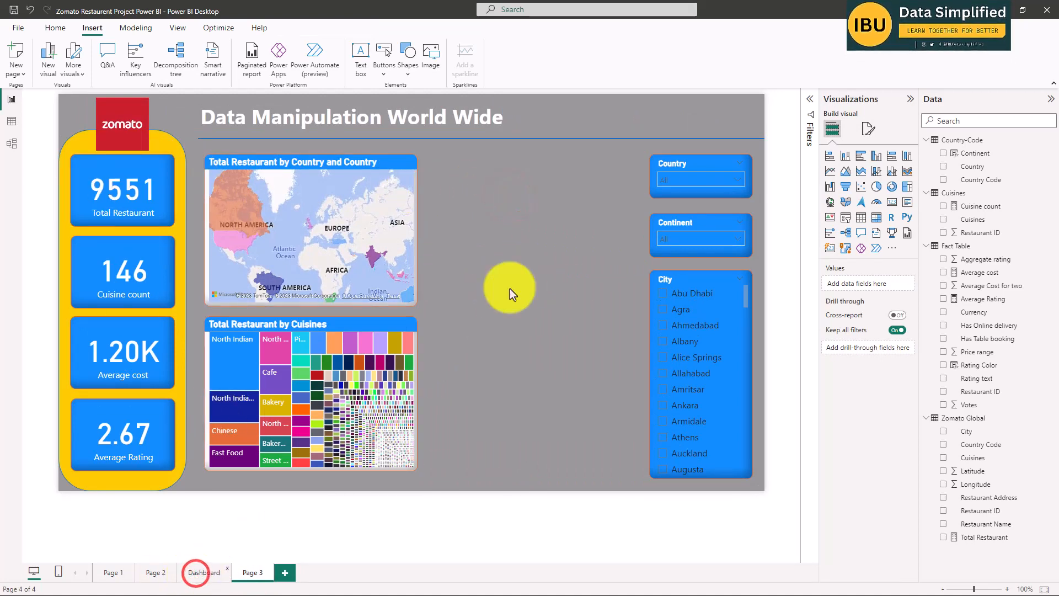
click(481, 196)
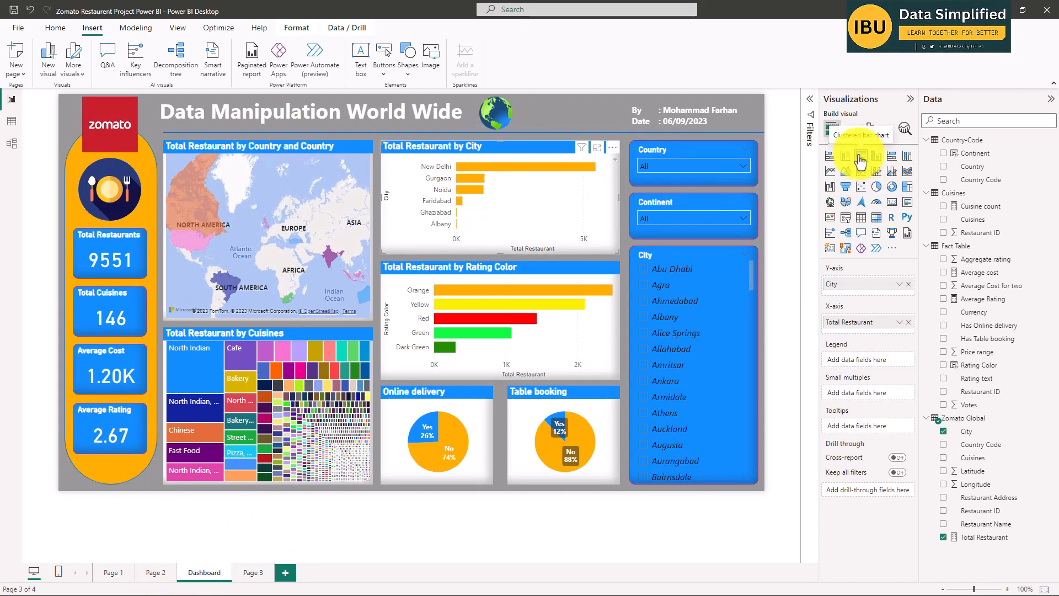
click(541, 336)
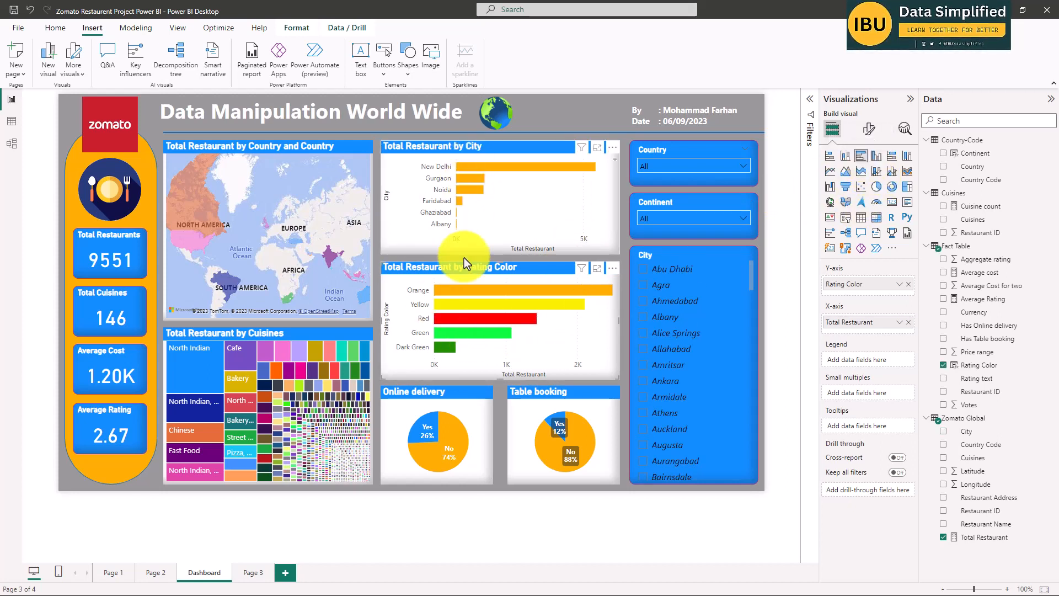
click(466, 435)
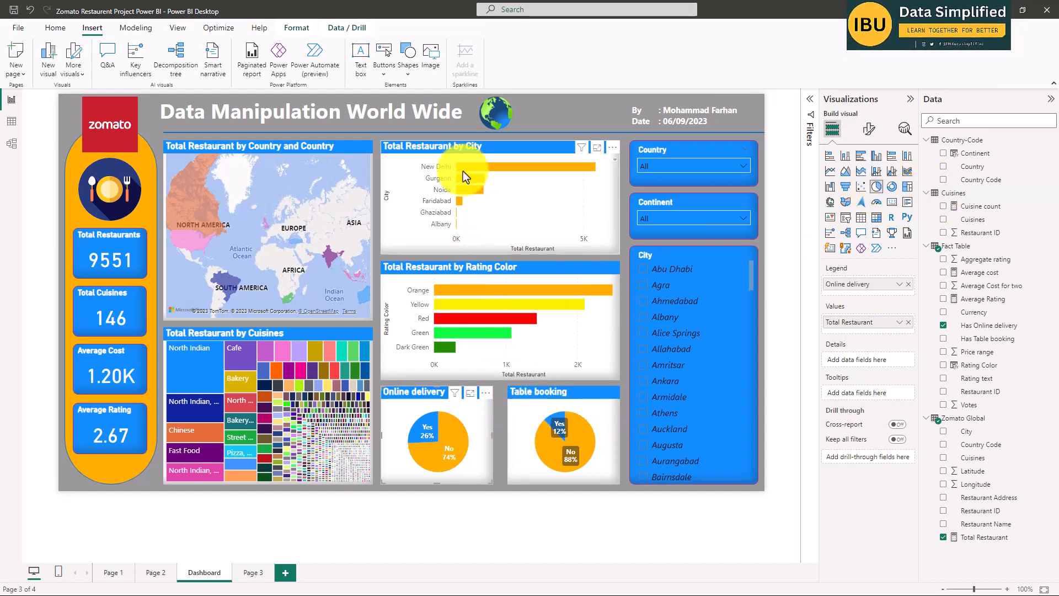
- Insert a clustered bar chart on Page 3 between the country map and the slicers, widened to fill that gap
click(249, 572)
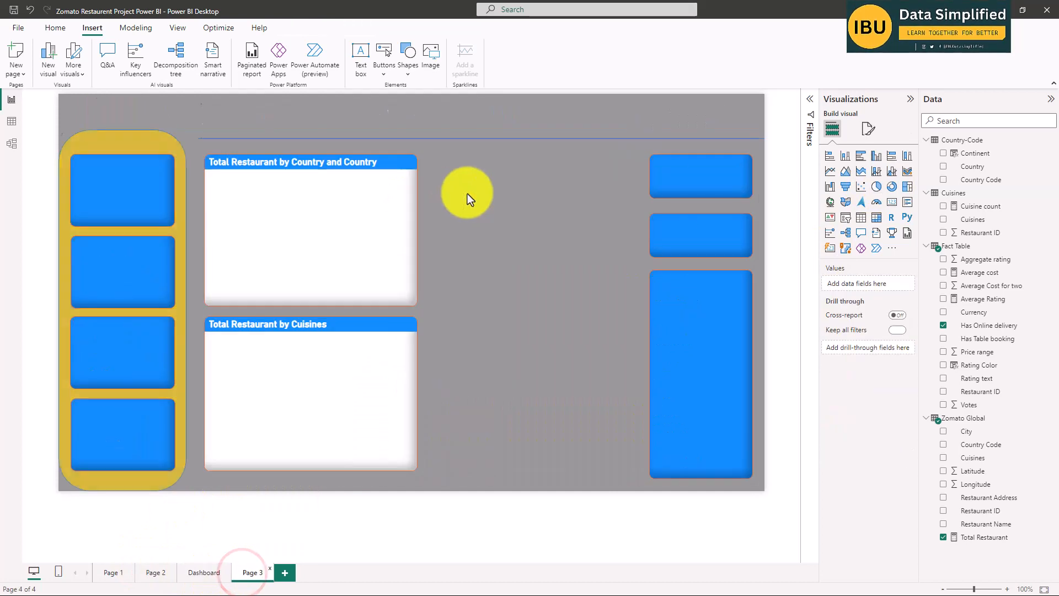
click(521, 221)
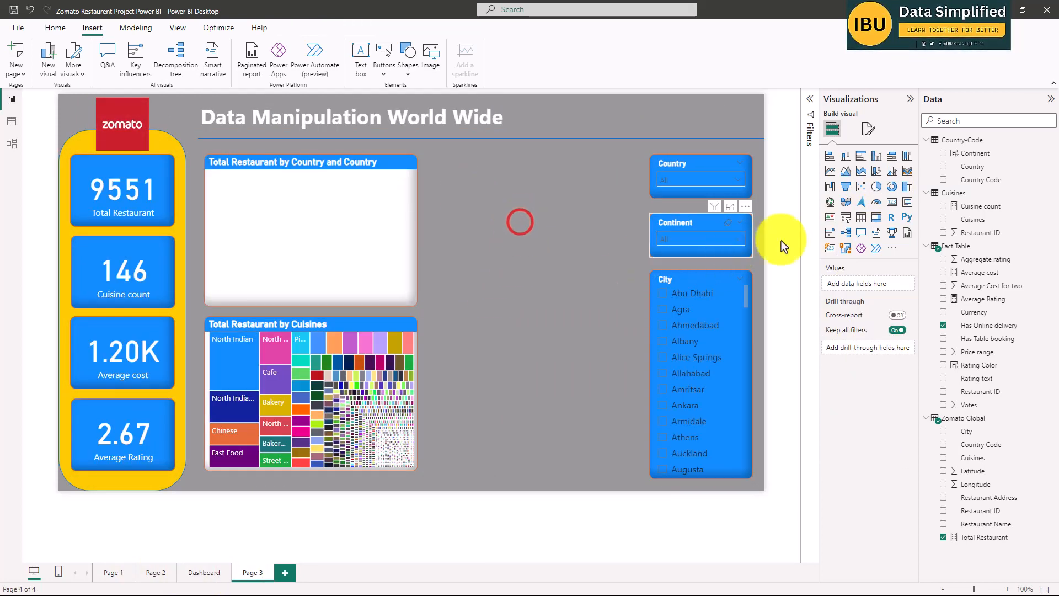
click(860, 156)
drag(693, 178, 445, 180)
drag(515, 227, 641, 228)
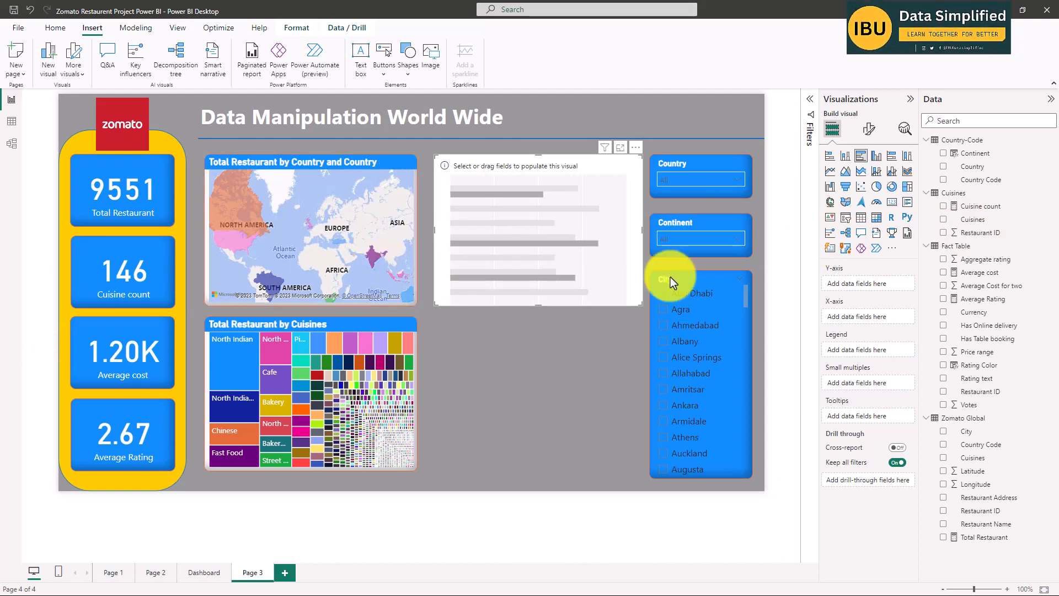
click(622, 169)
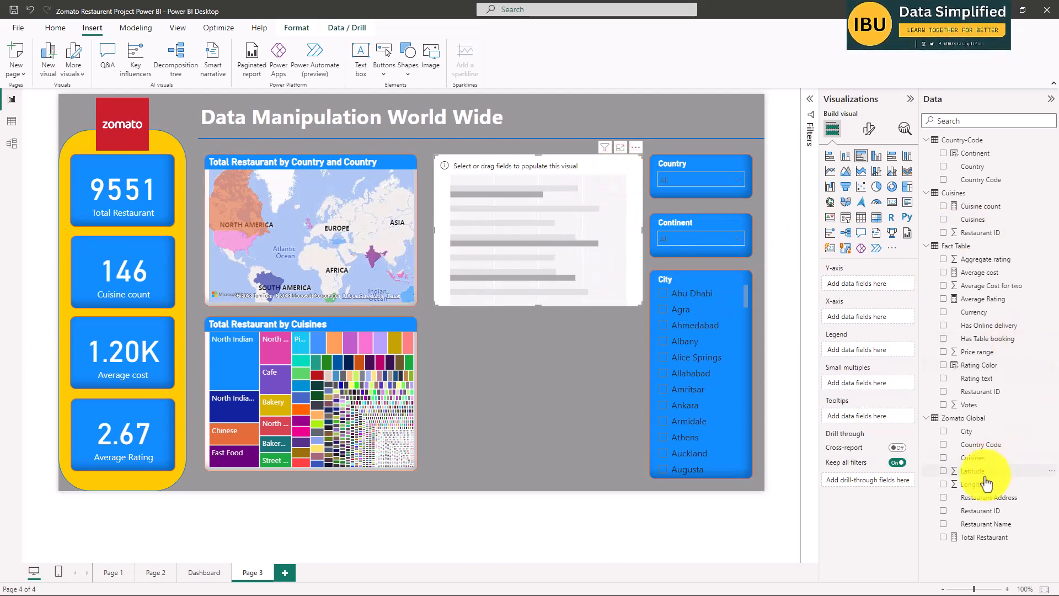
- Plot Total Restaurant by City in the new bar chart and reduce its height to end above the map's lower edge
click(943, 431)
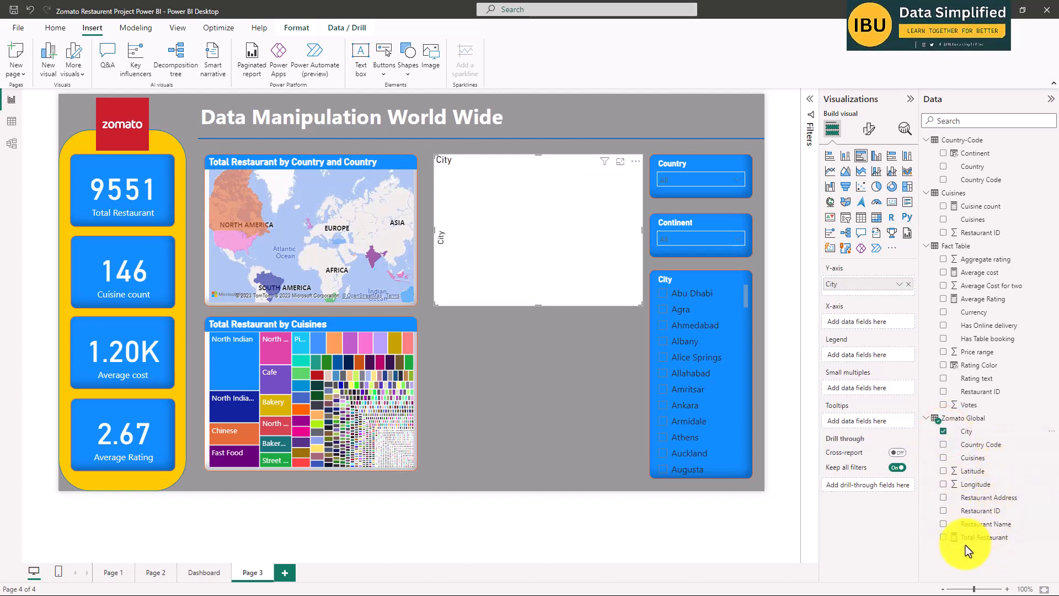
click(944, 538)
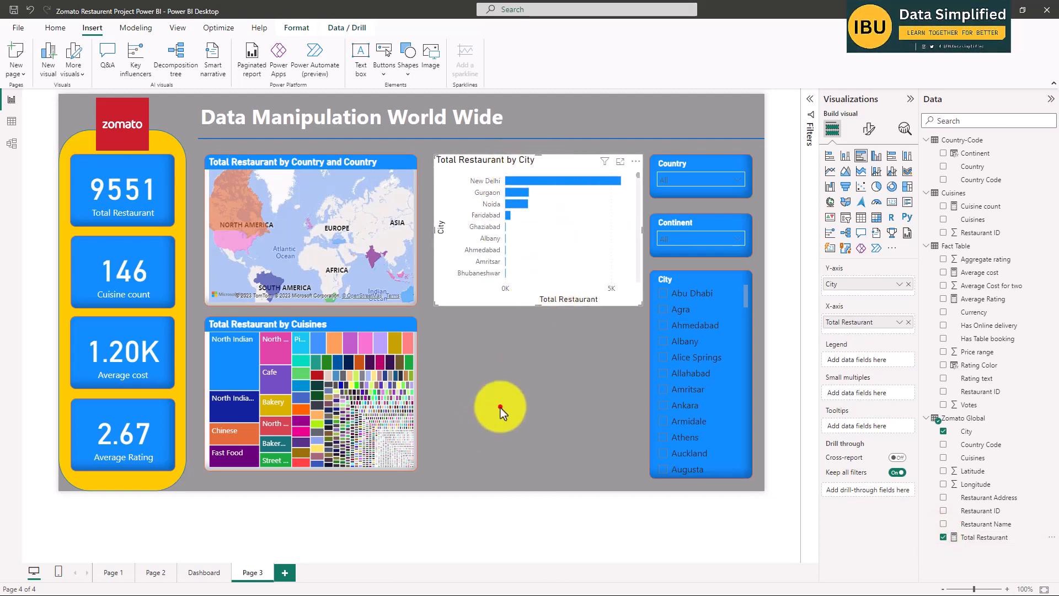
click(500, 406)
drag(542, 306, 536, 264)
- Examine the sort axis options of the city bar chart and the details of its New Delhi bar
click(635, 162)
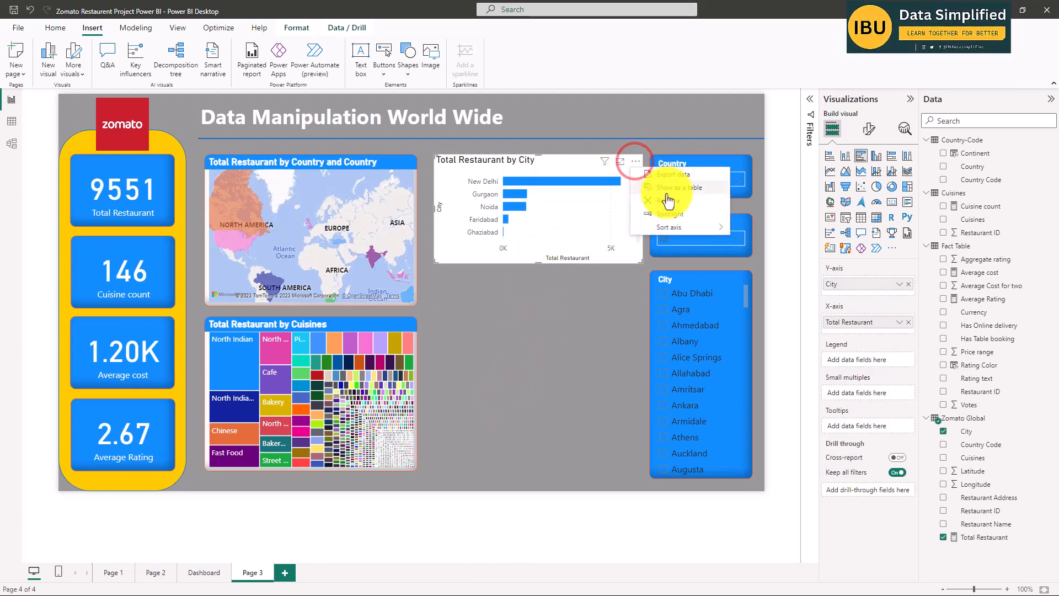
mouse_move(675, 231)
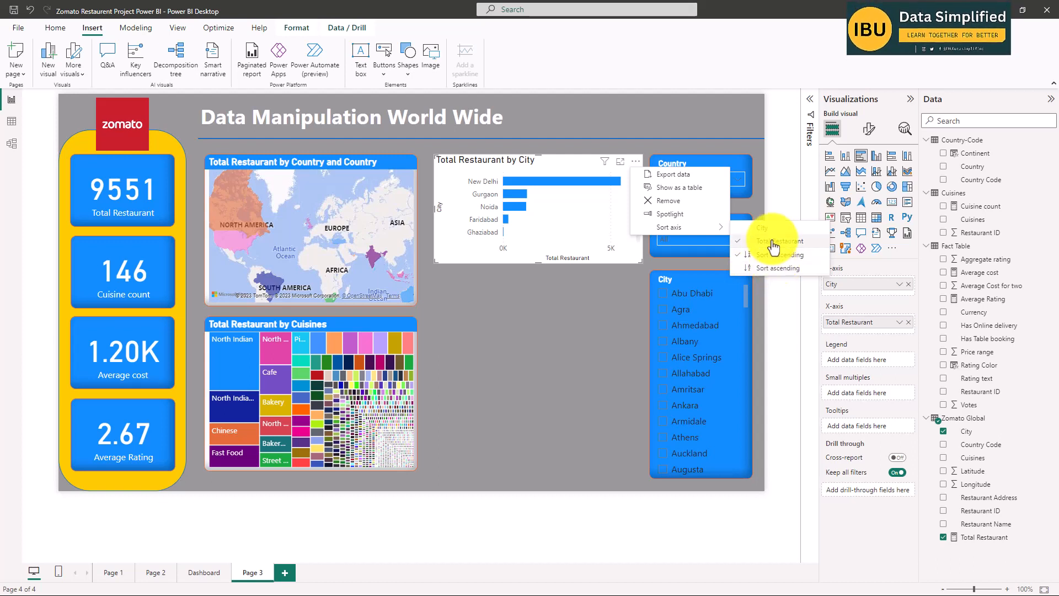
click(565, 164)
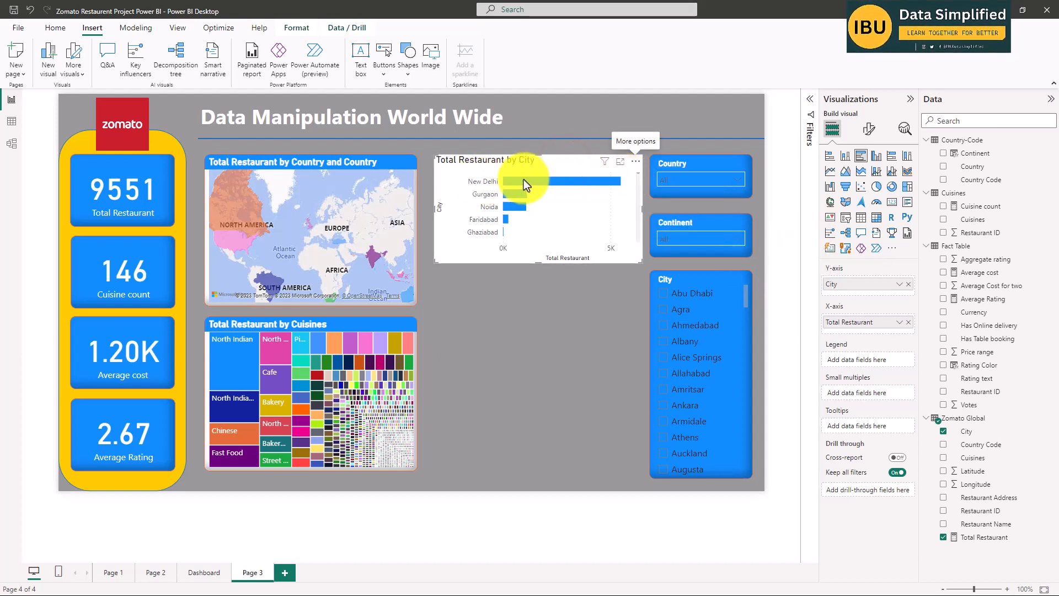
mouse_move(515, 180)
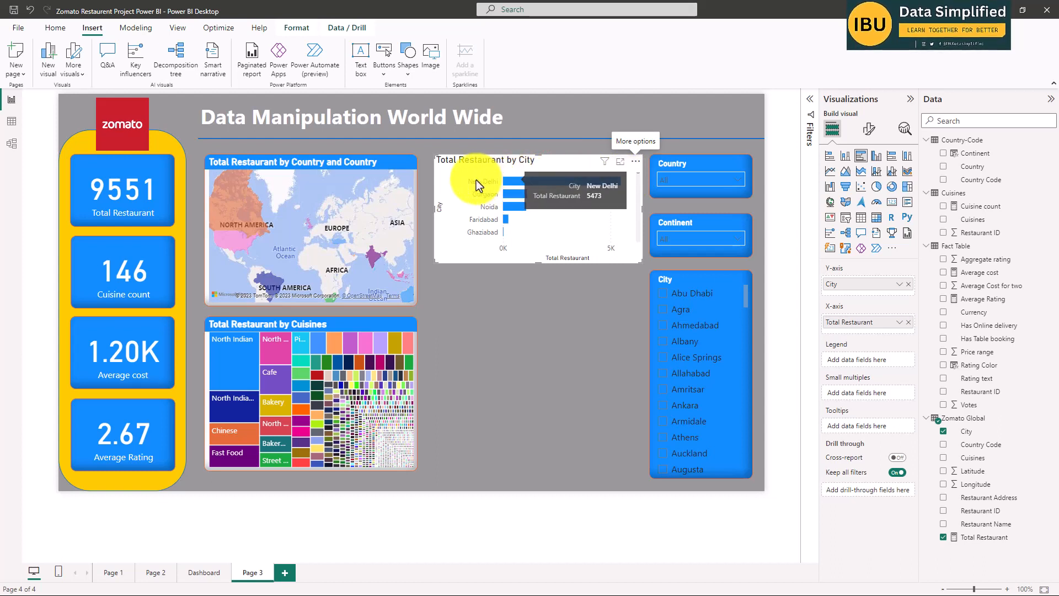
mouse_move(547, 181)
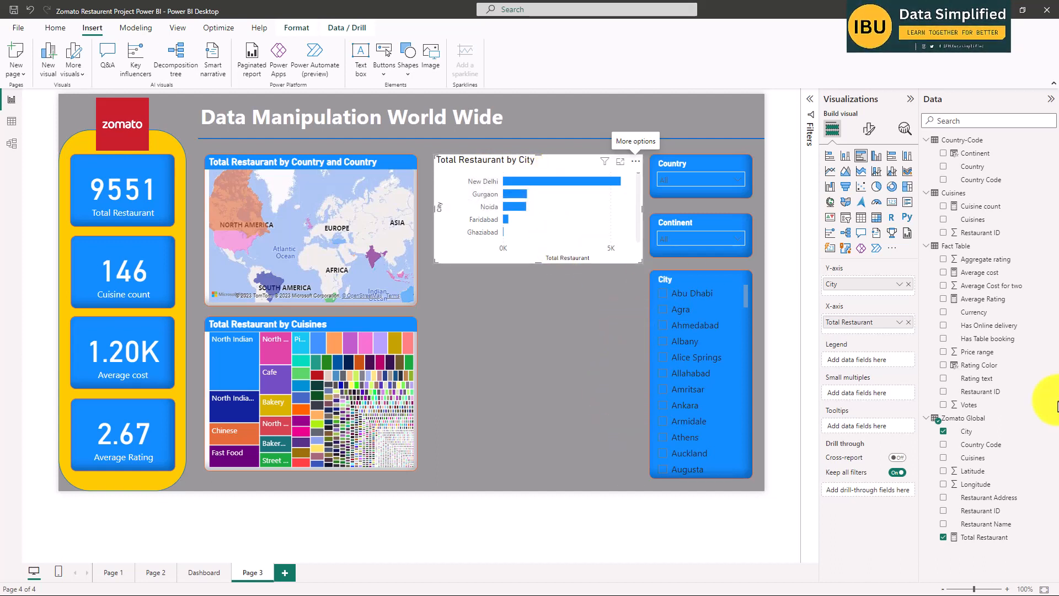
click(521, 322)
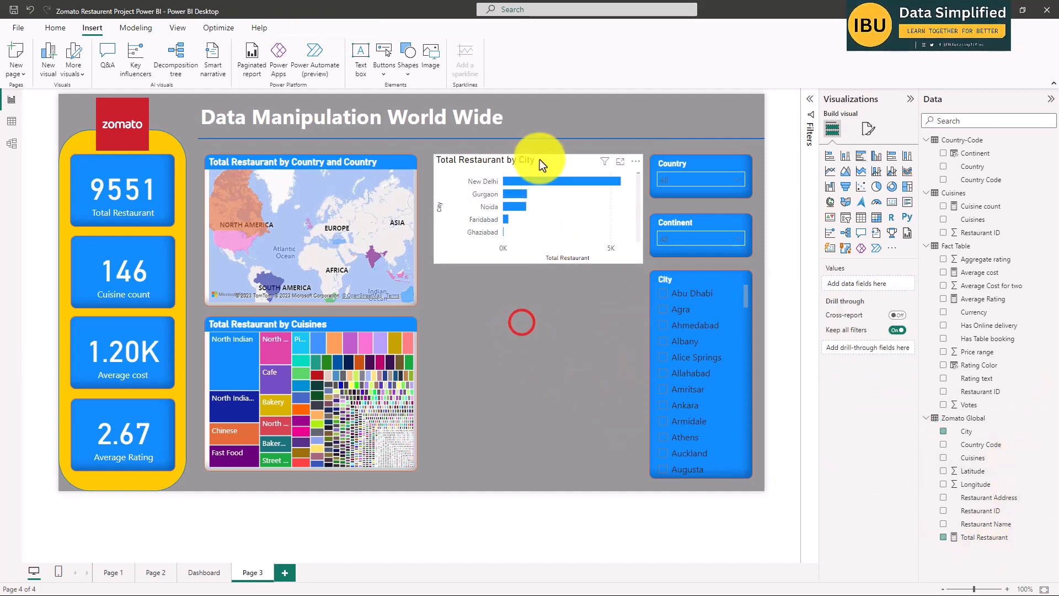
click(538, 160)
click(510, 336)
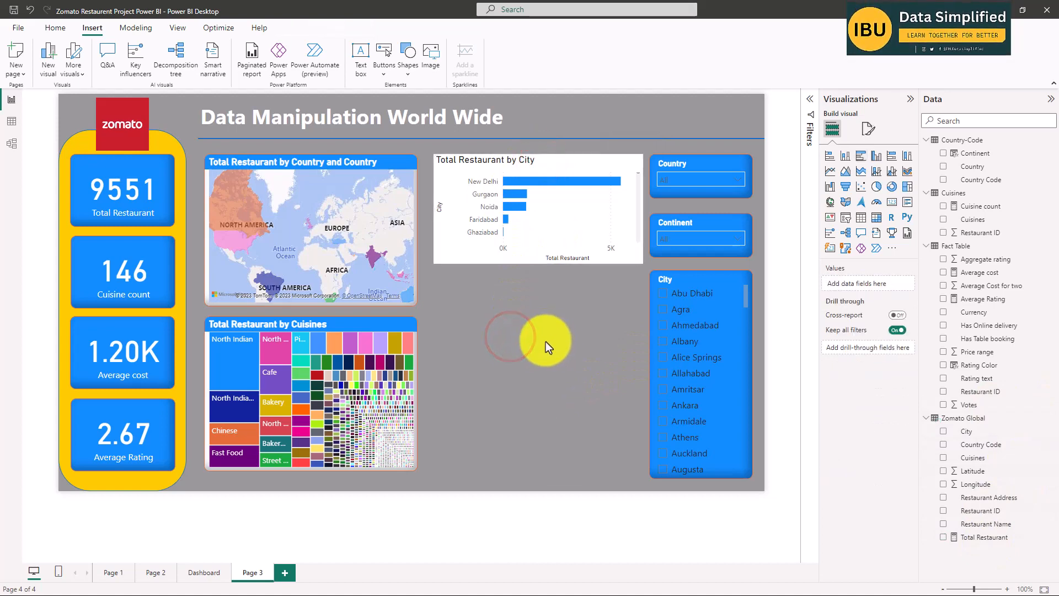
- Copy the country map's formatting onto the Total Restaurant by City chart with Format Painter
click(391, 161)
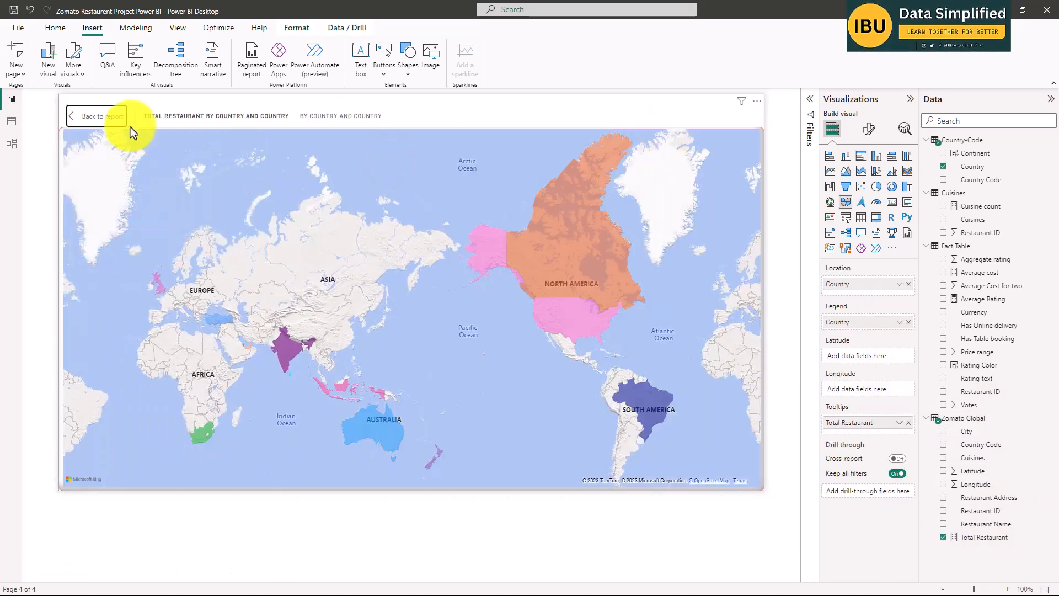
click(100, 114)
click(311, 164)
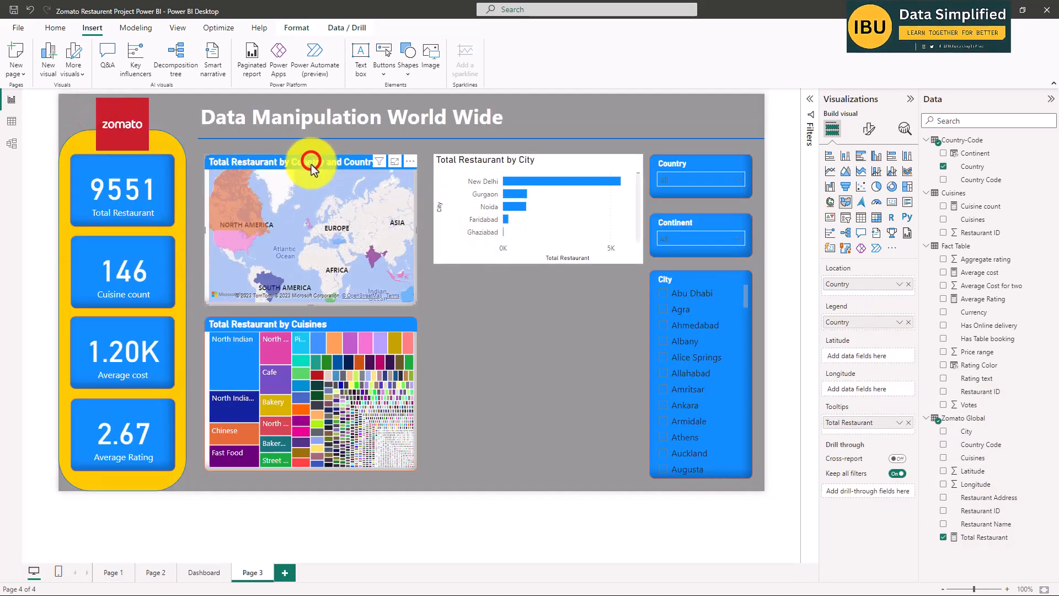
click(55, 27)
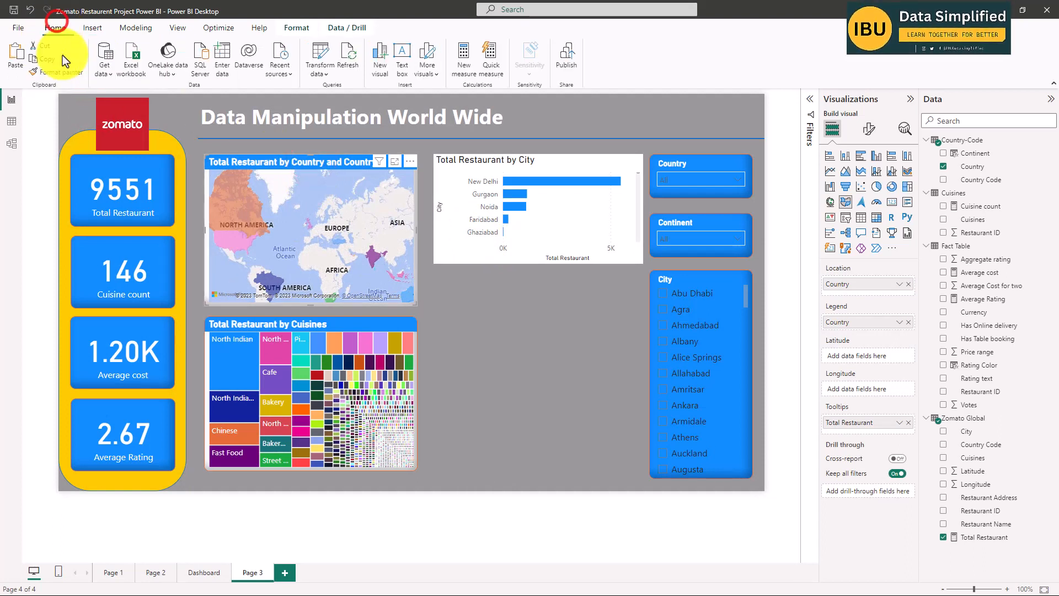
click(55, 72)
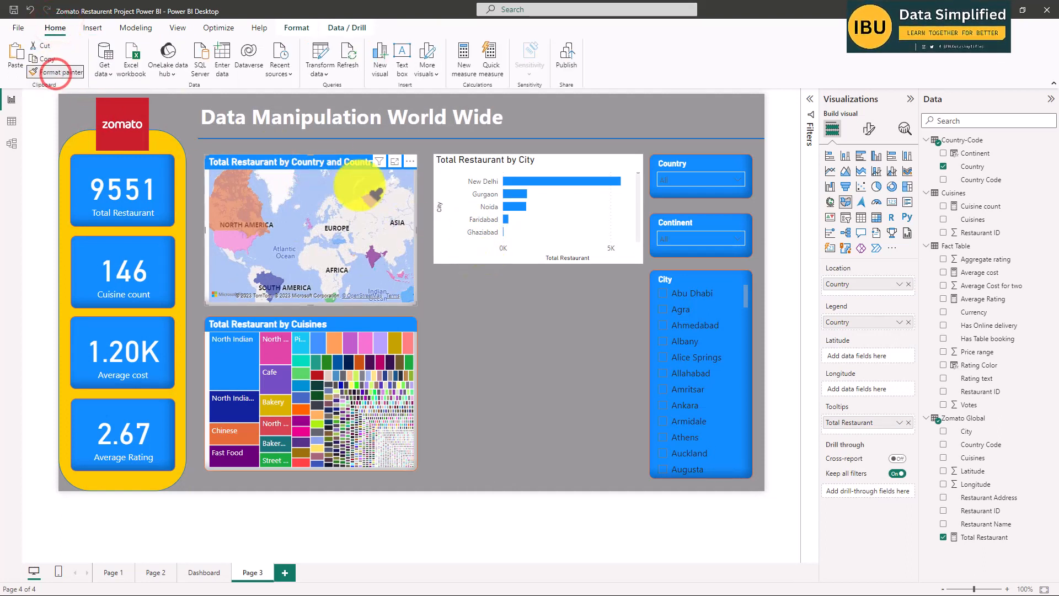
click(529, 160)
click(533, 342)
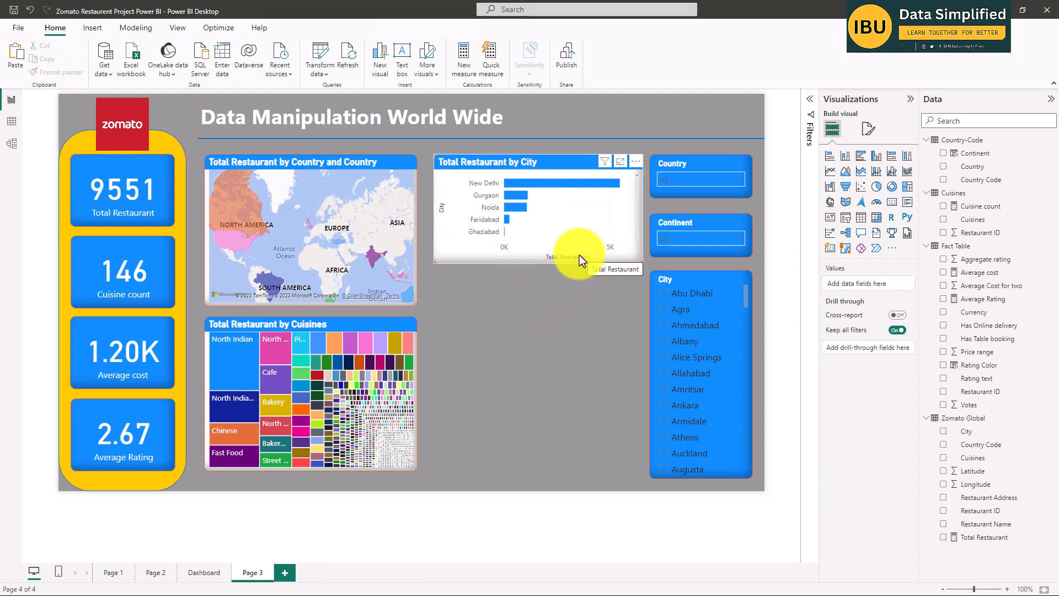
- Set the default bar color of Page 3's city chart to yellow, using the Dashboard page's city chart as reference
click(561, 160)
click(200, 573)
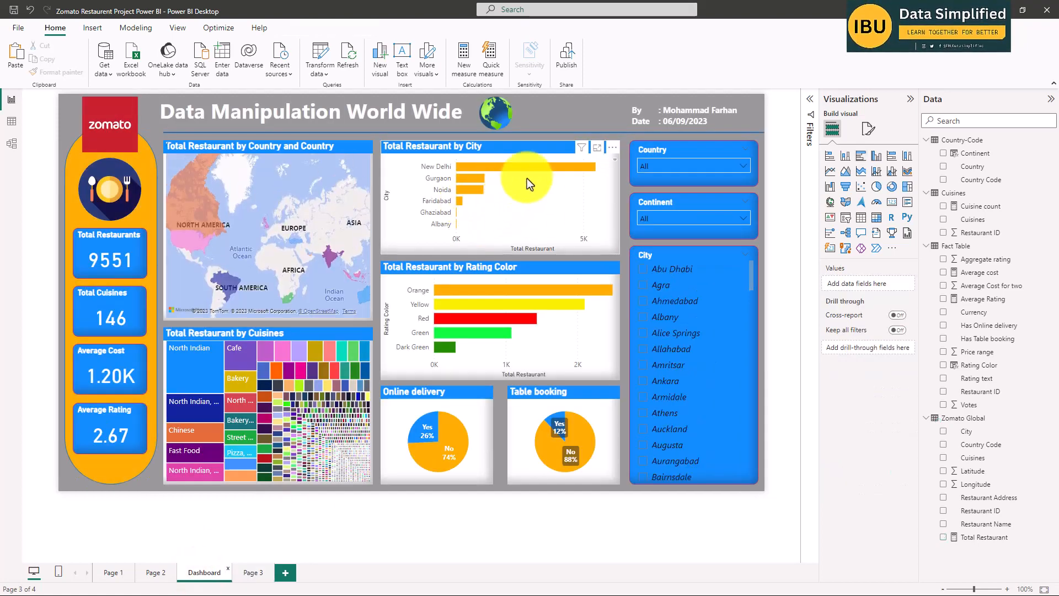
click(254, 573)
click(562, 163)
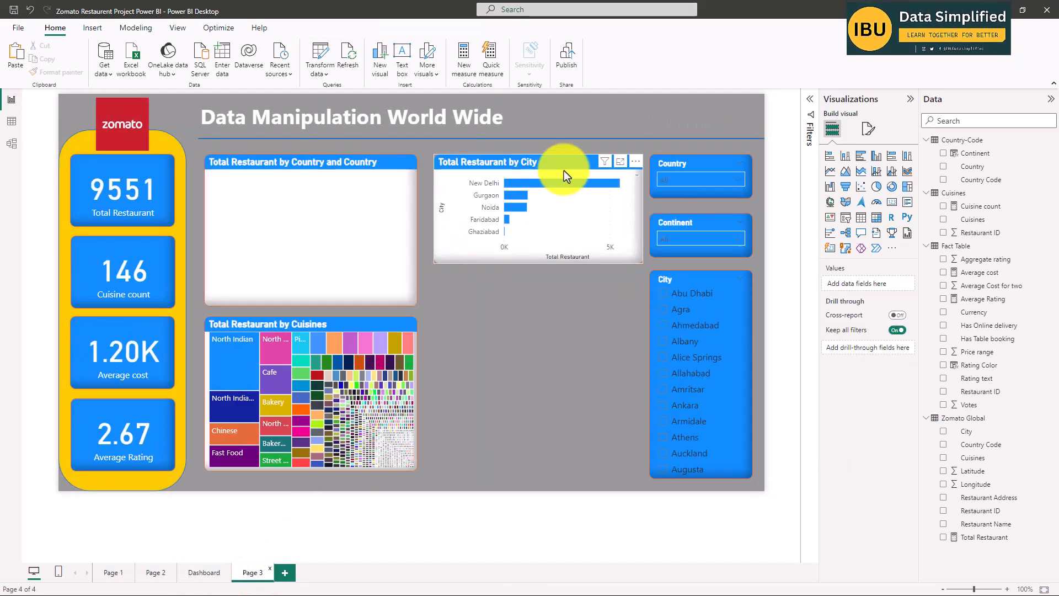
click(869, 128)
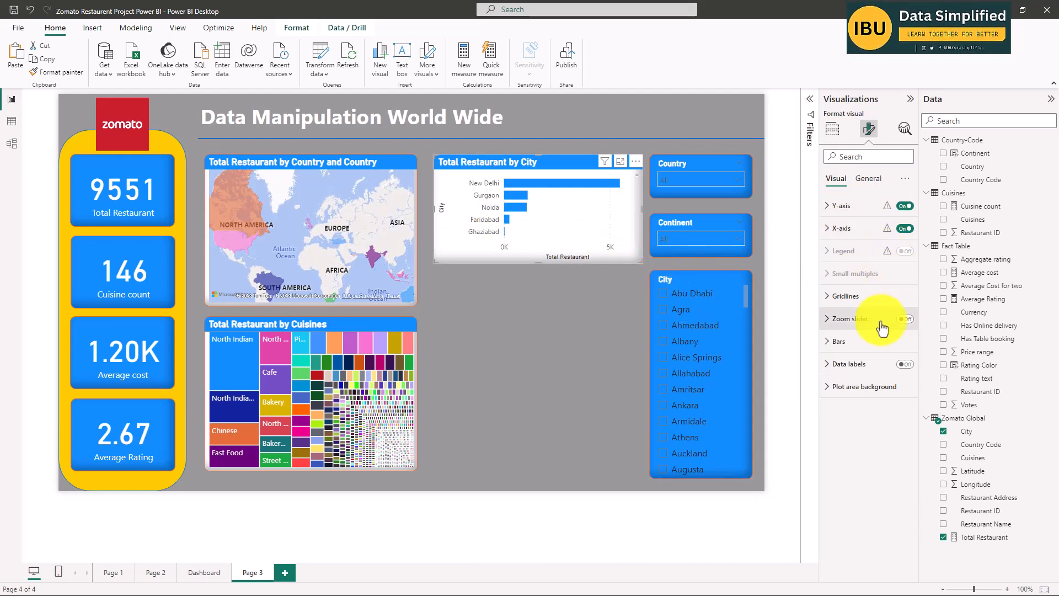
click(856, 305)
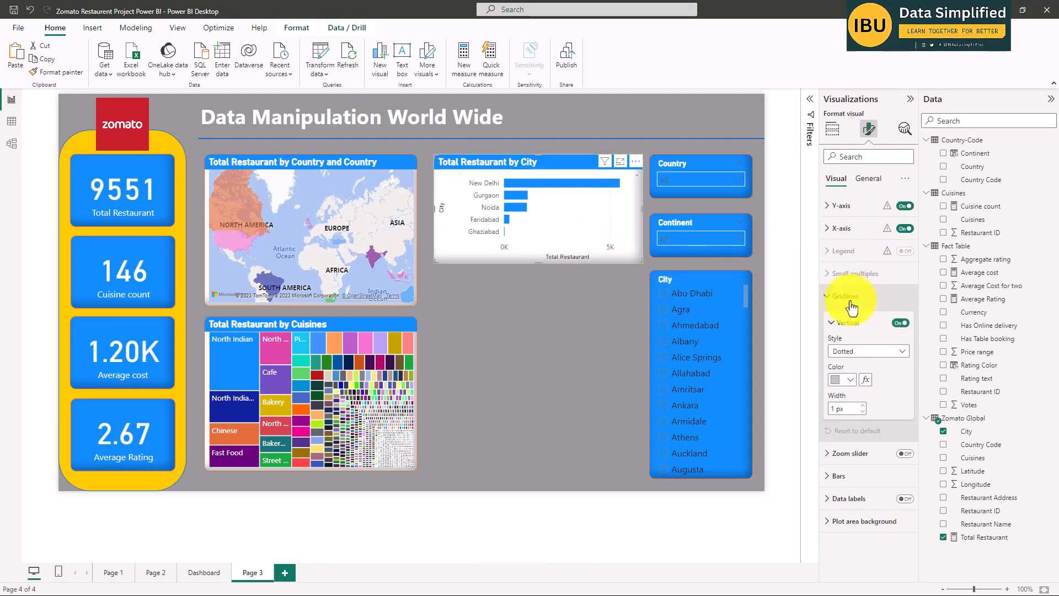
click(844, 301)
click(839, 342)
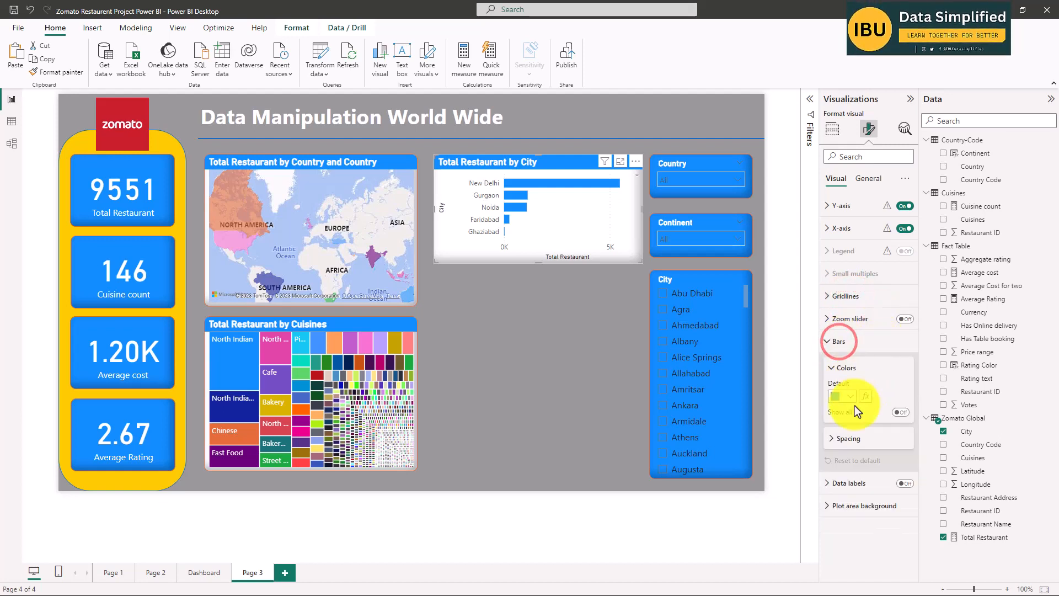
click(851, 396)
click(920, 348)
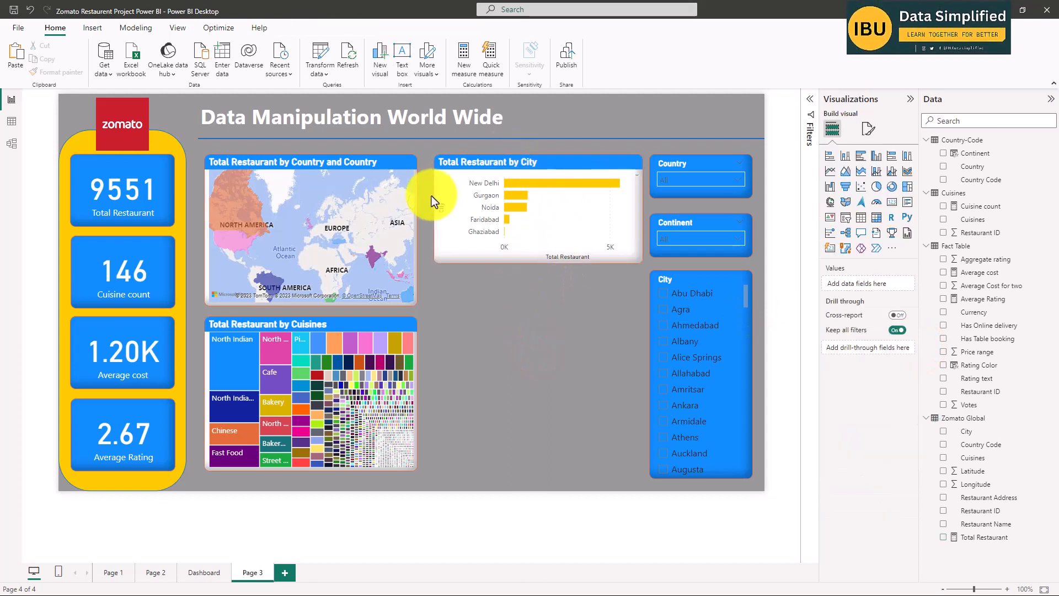
- Shift the country map and cuisines treemap left to the divider line's start, heighten the map and lower the treemap beneath it
click(426, 210)
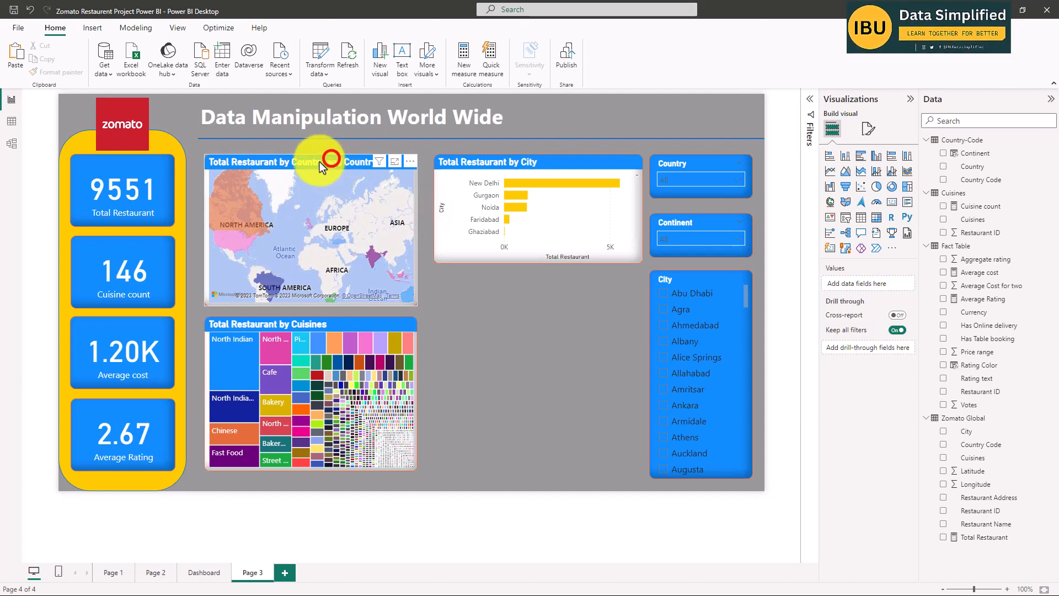
drag(322, 166, 316, 165)
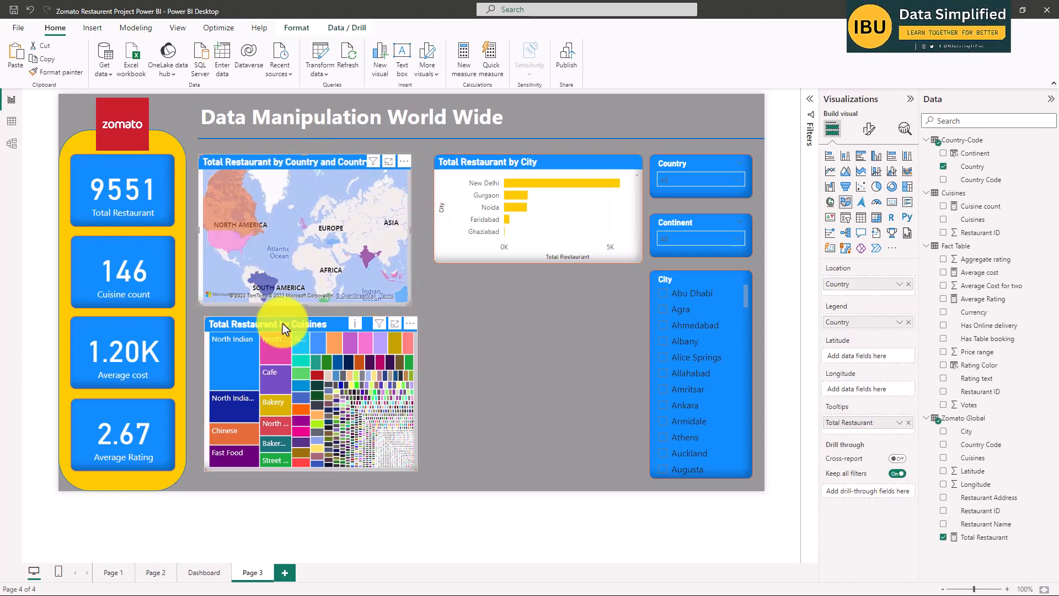
mouse_move(282, 324)
mouse_down()
mouse_move(276, 337)
mouse_move(289, 303)
mouse_move(299, 317)
mouse_up()
- Move the city bar chart closer to the country map and widen it back out to the slicers
click(488, 303)
drag(484, 159, 472, 161)
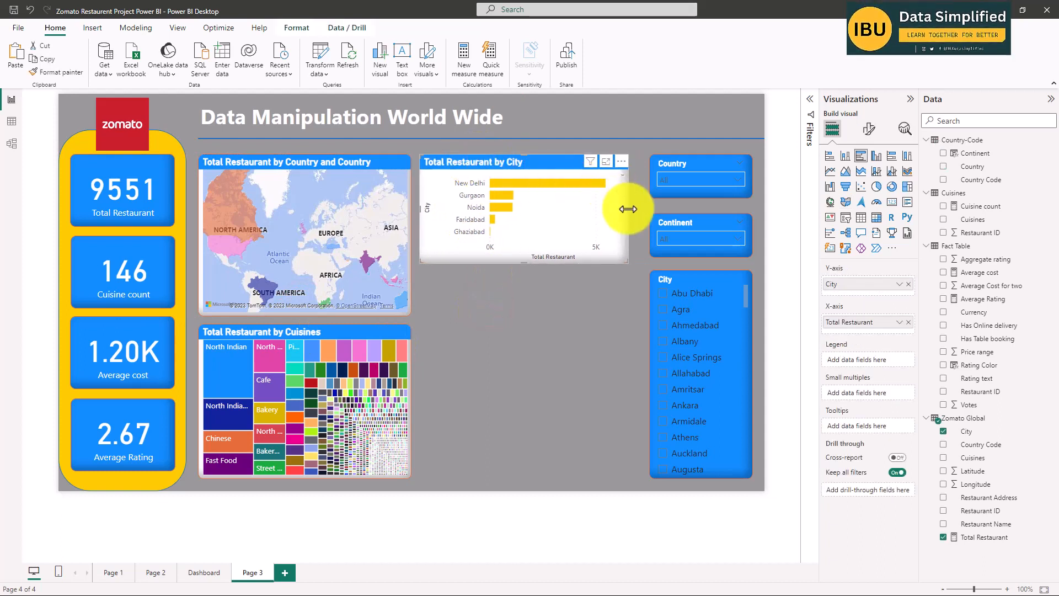
drag(628, 208, 643, 207)
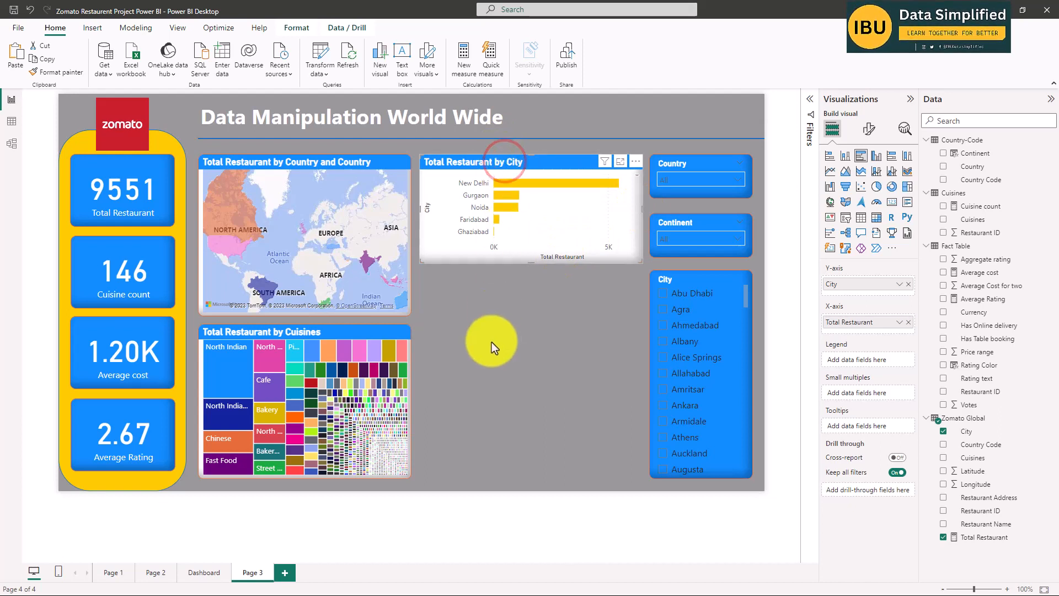
- Duplicate the city bar chart directly below the original and replace the copy's City field with Rating Color
click(499, 365)
key(ctrl+v)
drag(527, 170, 522, 284)
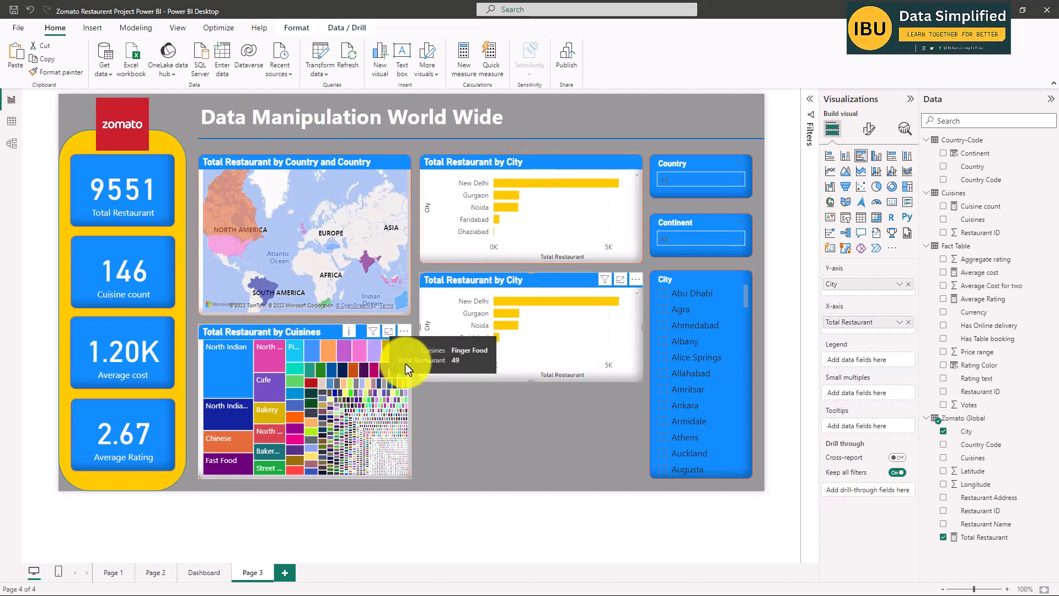
click(525, 280)
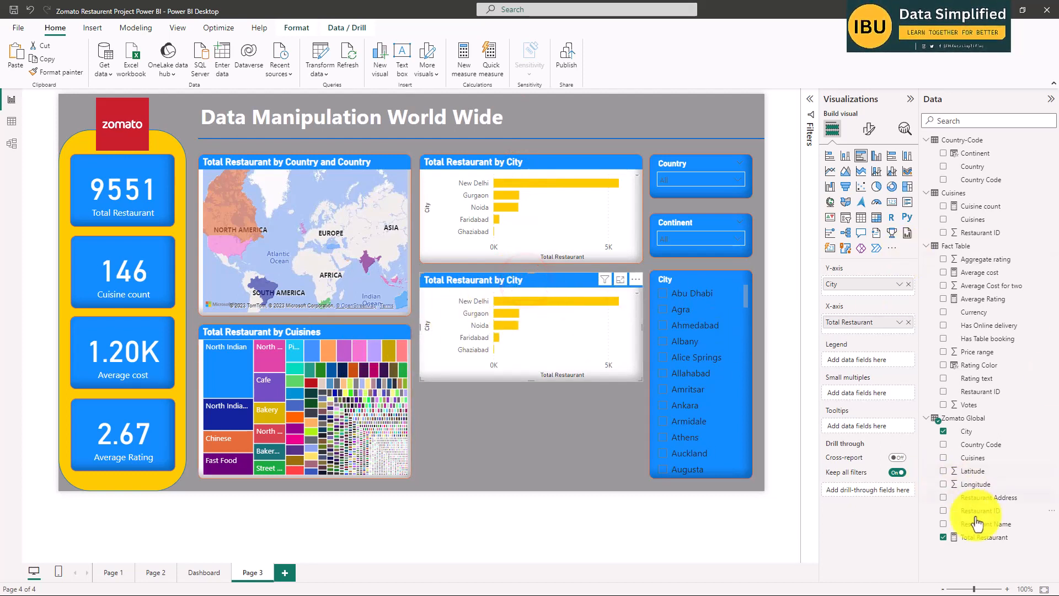
click(944, 433)
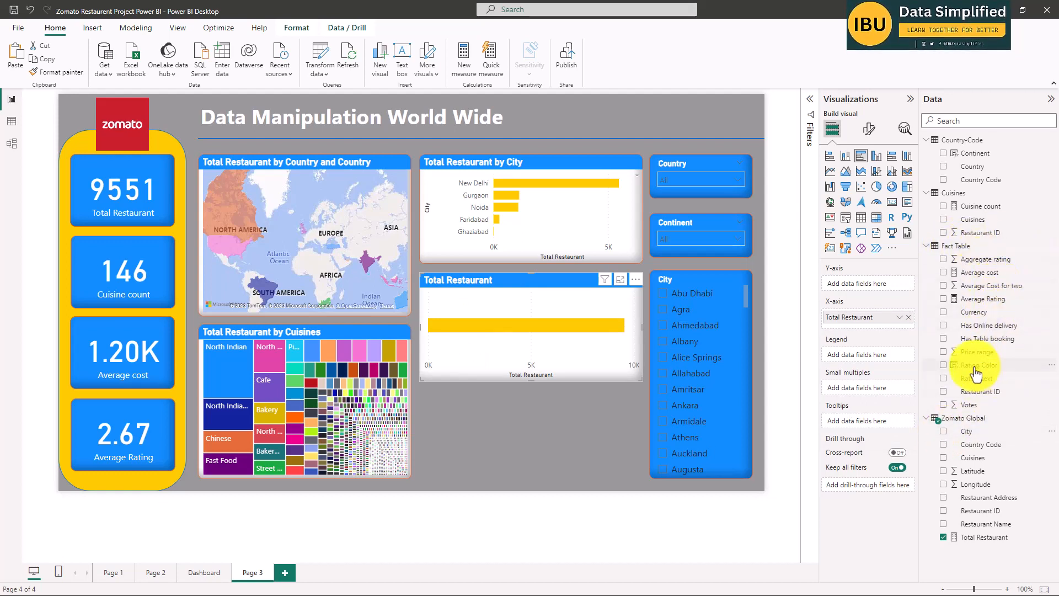
click(943, 365)
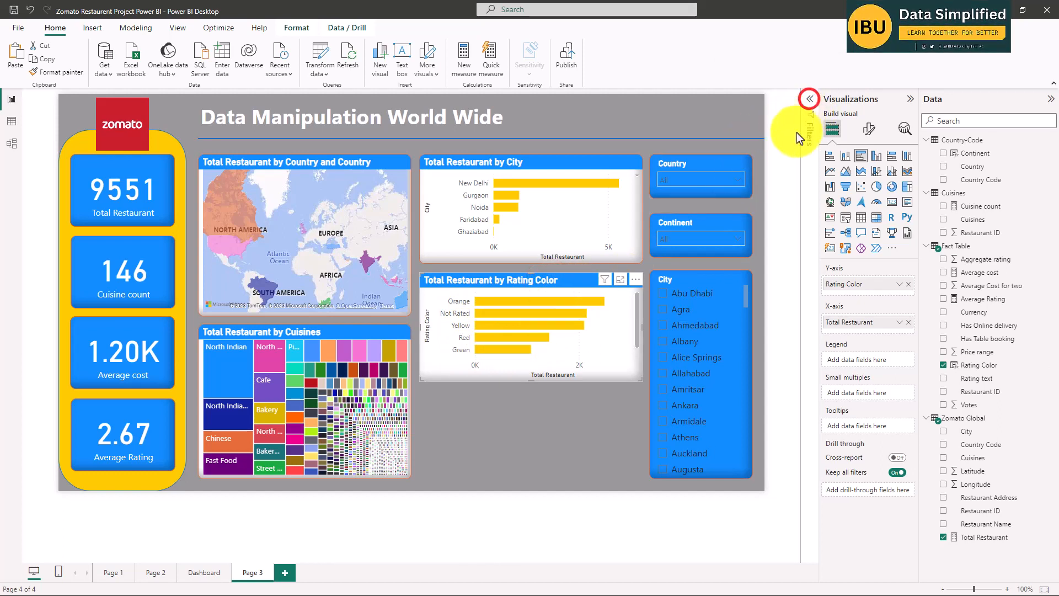
- Filter the Rating Color bar chart to include every rating color except Not Rated
click(809, 99)
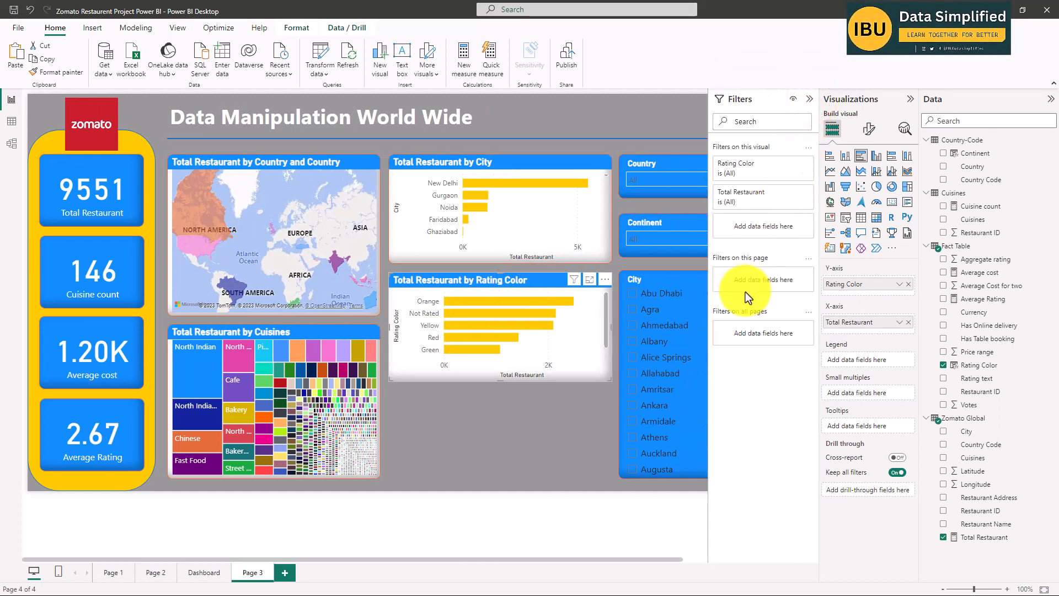
click(788, 166)
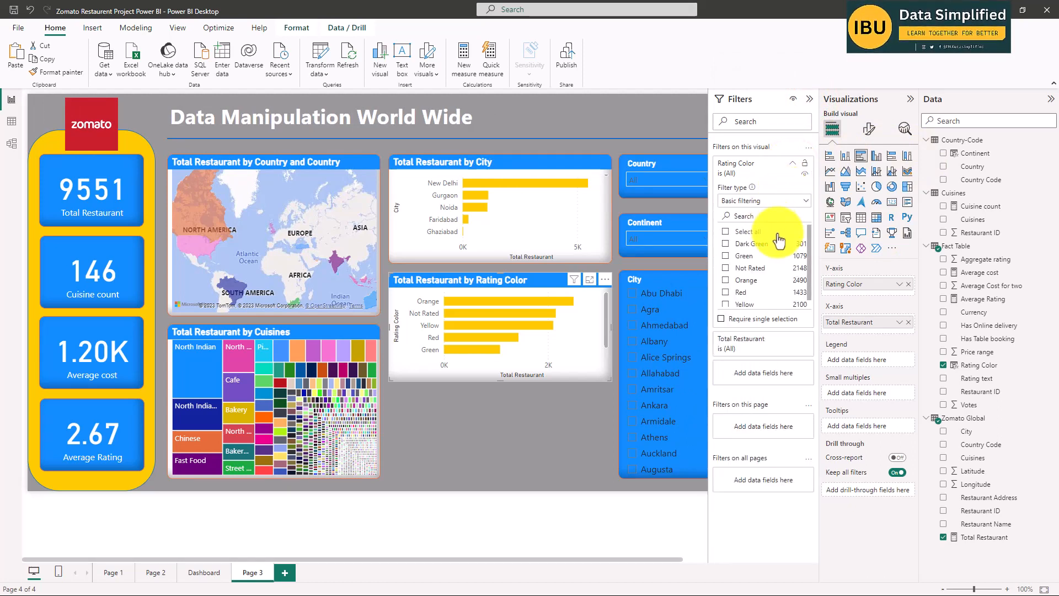
click(726, 231)
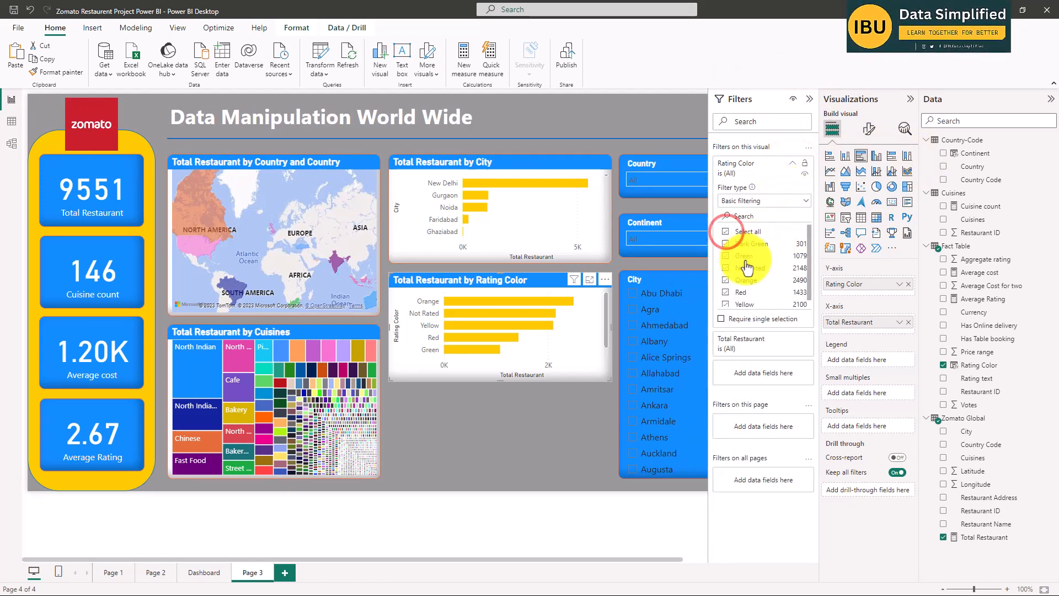
scroll(748, 269, down, 1)
click(726, 267)
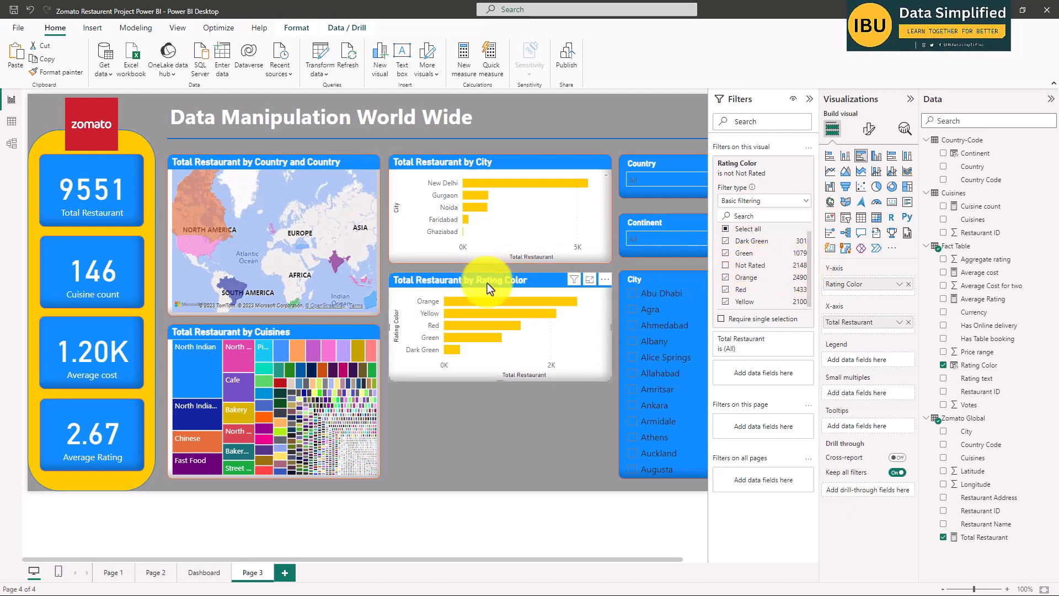
click(524, 281)
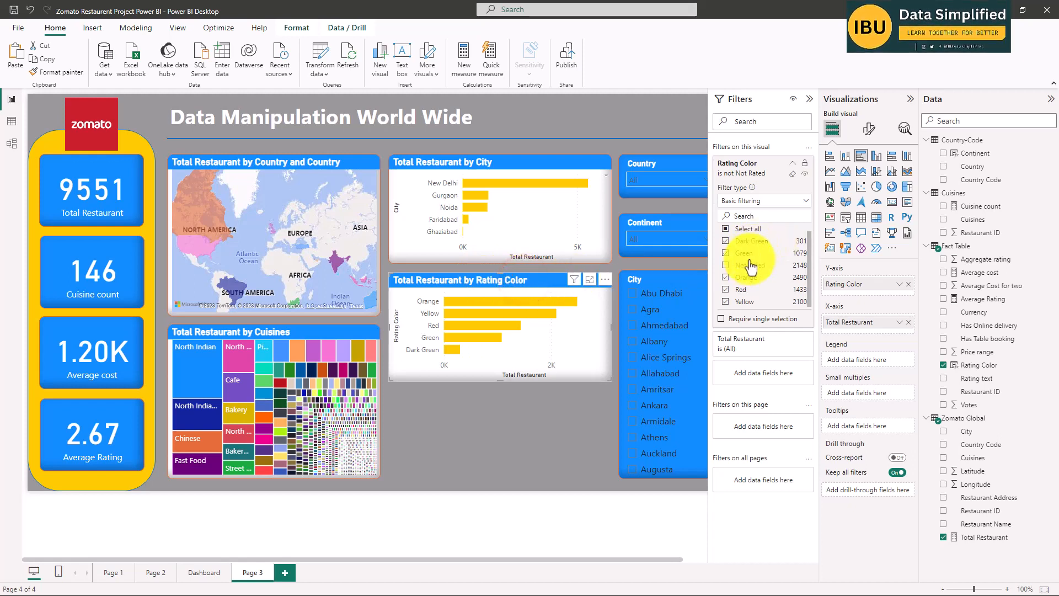
click(810, 99)
click(519, 429)
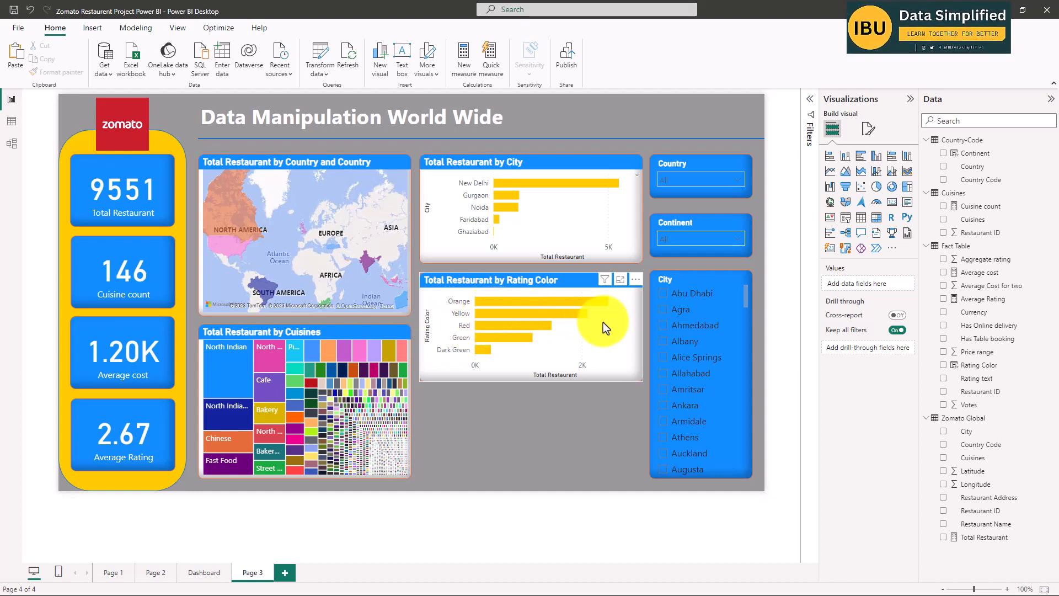
- Set the Rating Color chart's default bar color to blue and enable separate color settings for all its bars
mouse_move(509, 302)
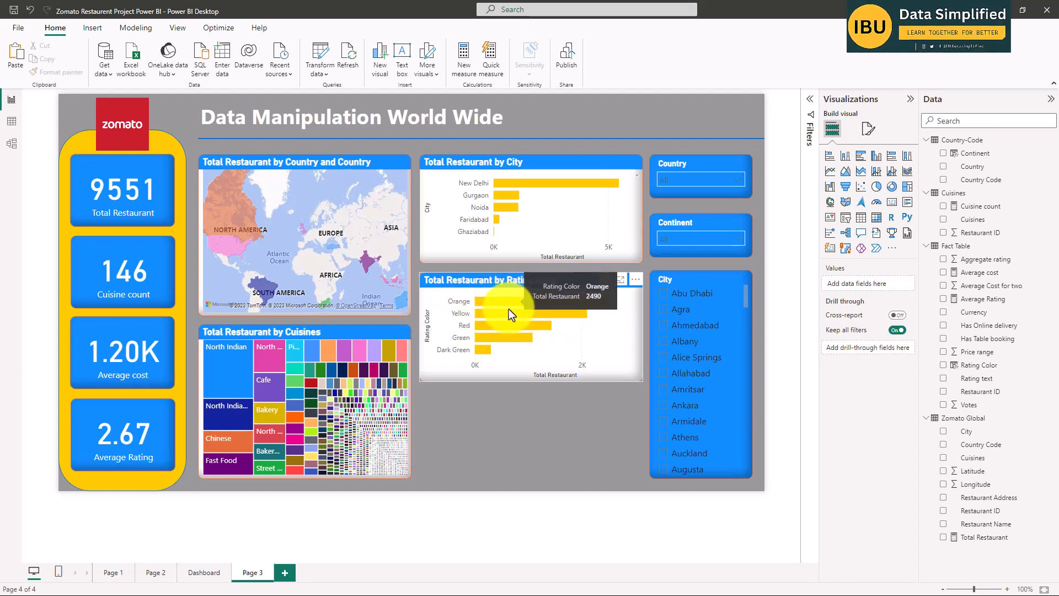
mouse_move(510, 325)
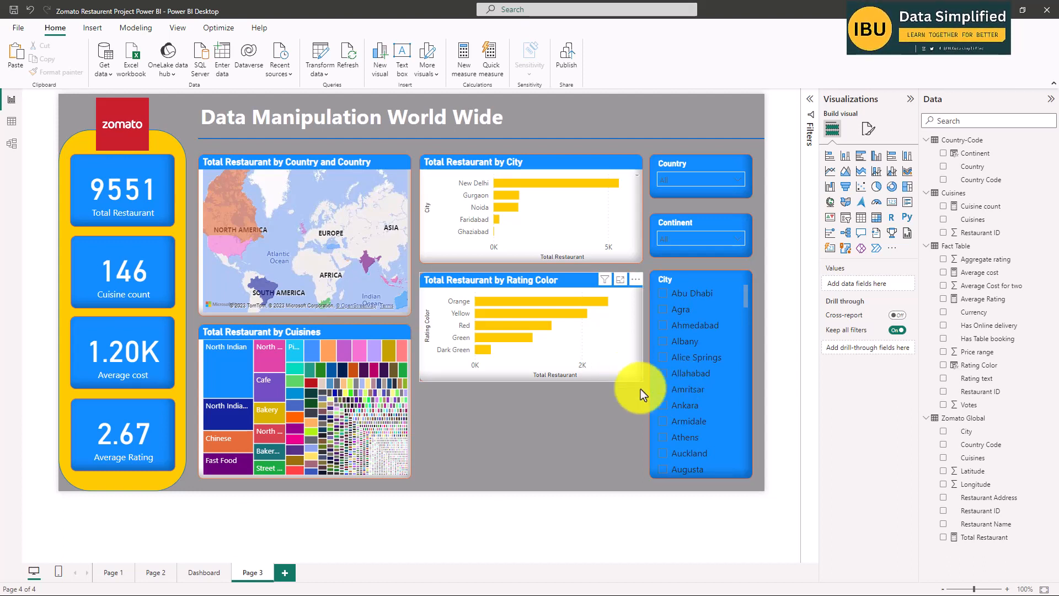
click(604, 312)
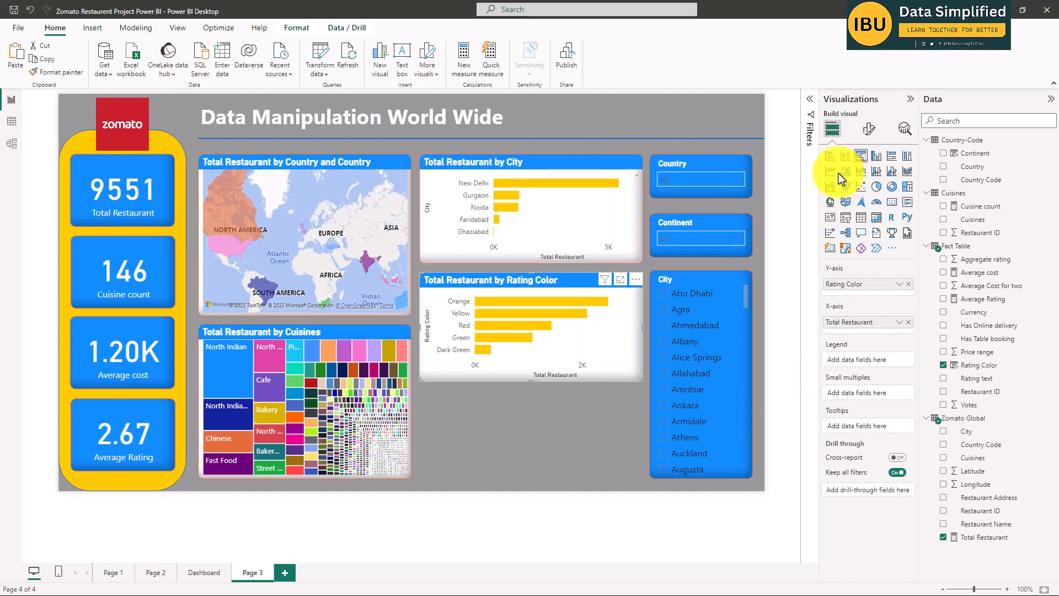
click(869, 128)
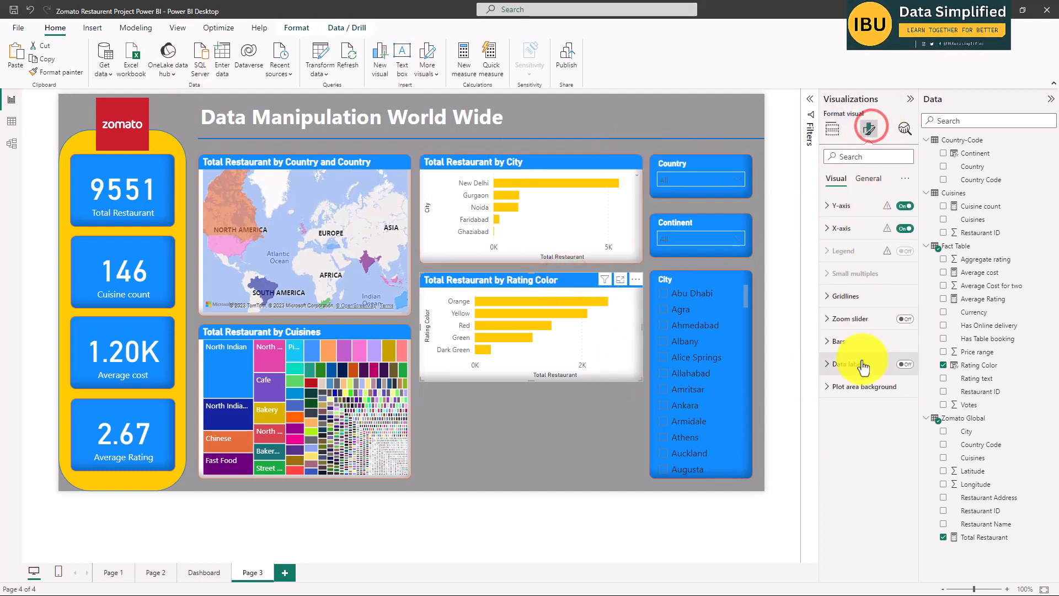
click(830, 341)
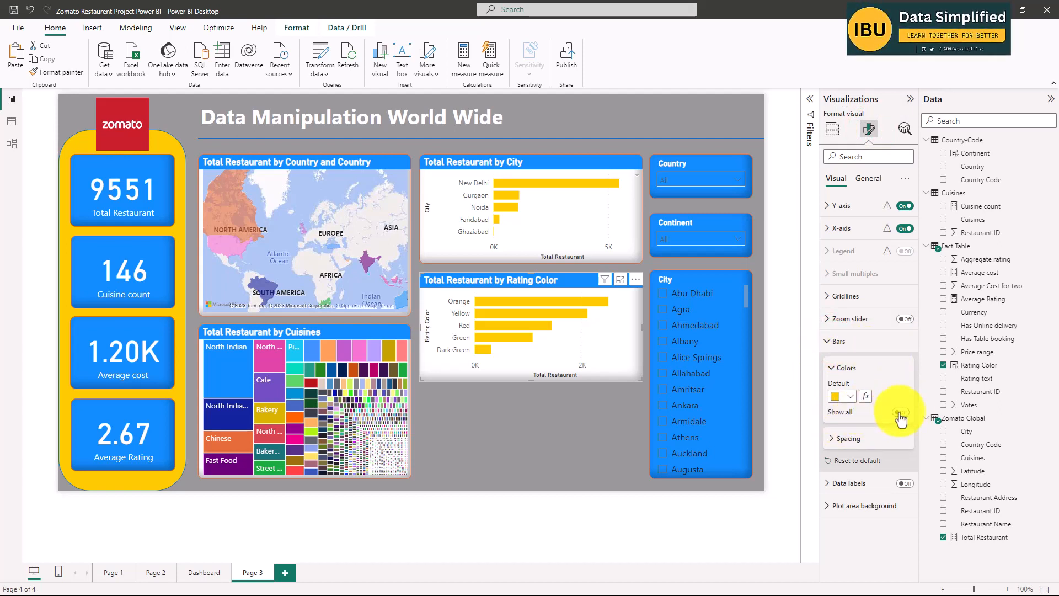
click(851, 396)
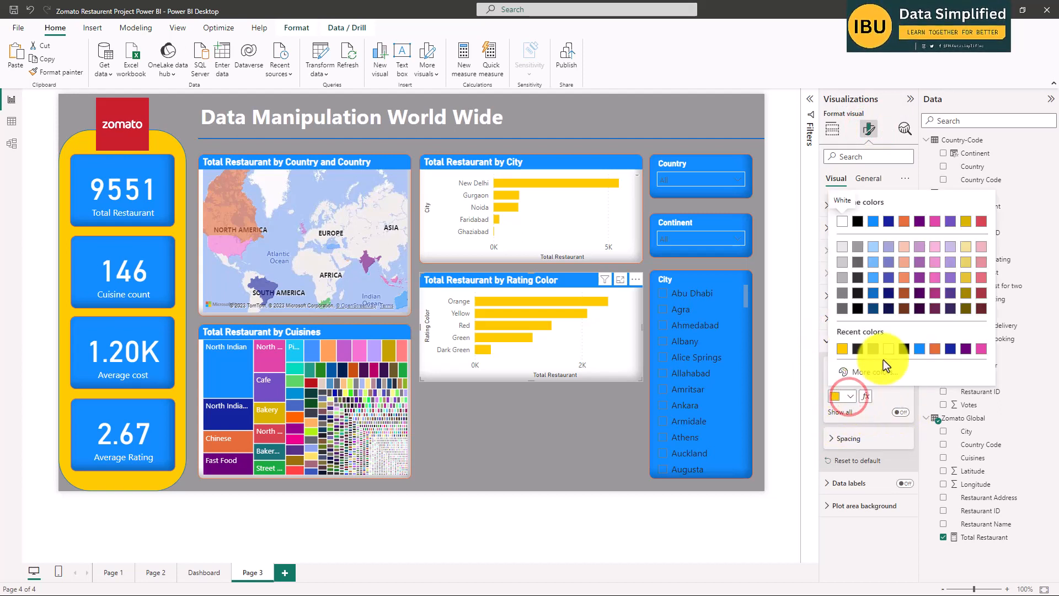
click(918, 349)
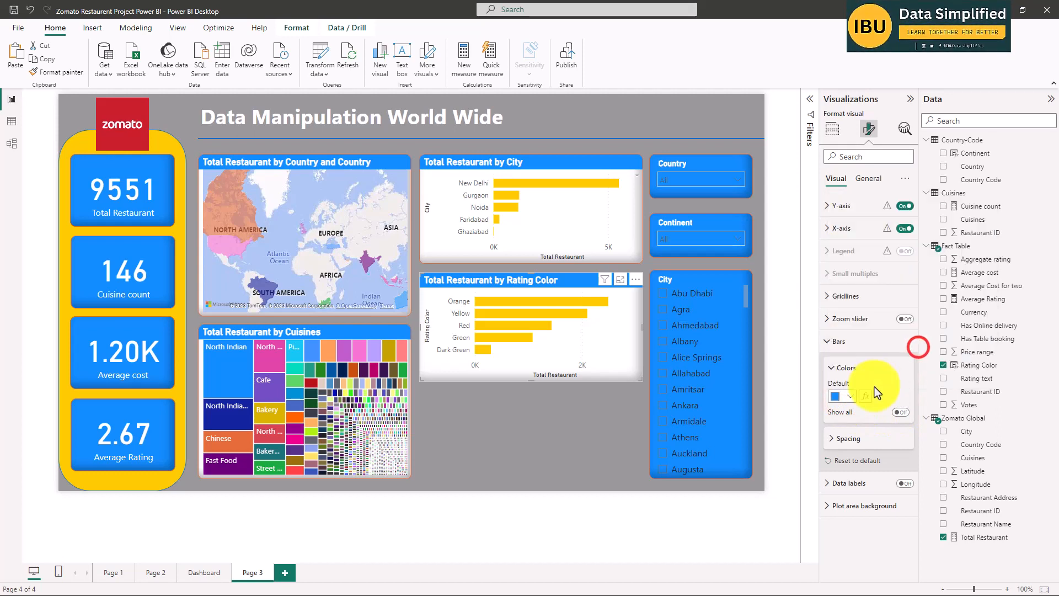
click(895, 412)
scroll(875, 388, down, 3)
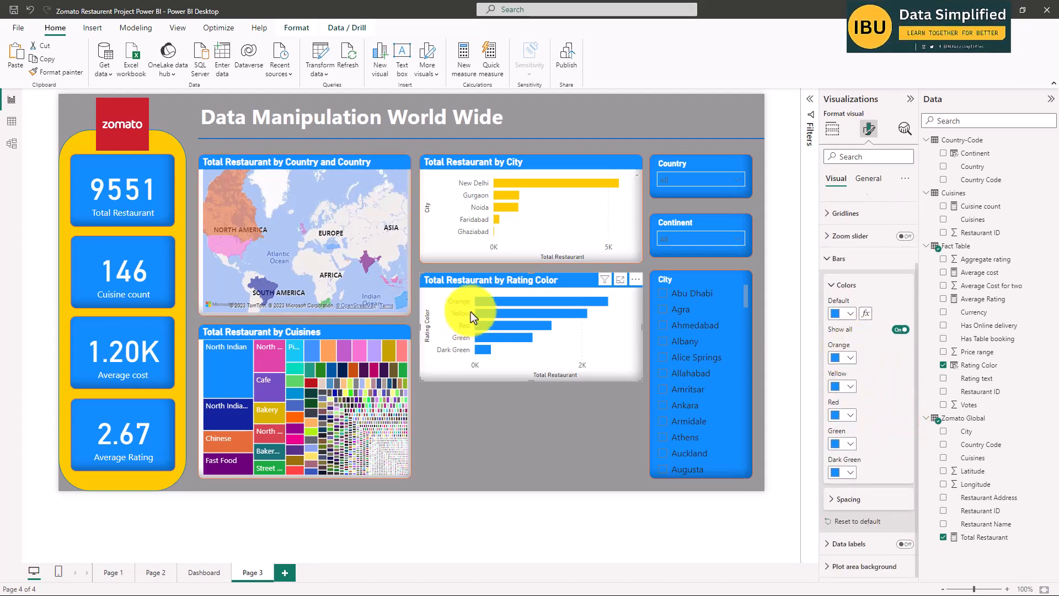
- Give the Orange bar of the Rating Color chart a custom orange color with RGB 246, 172, 0
click(849, 358)
click(875, 544)
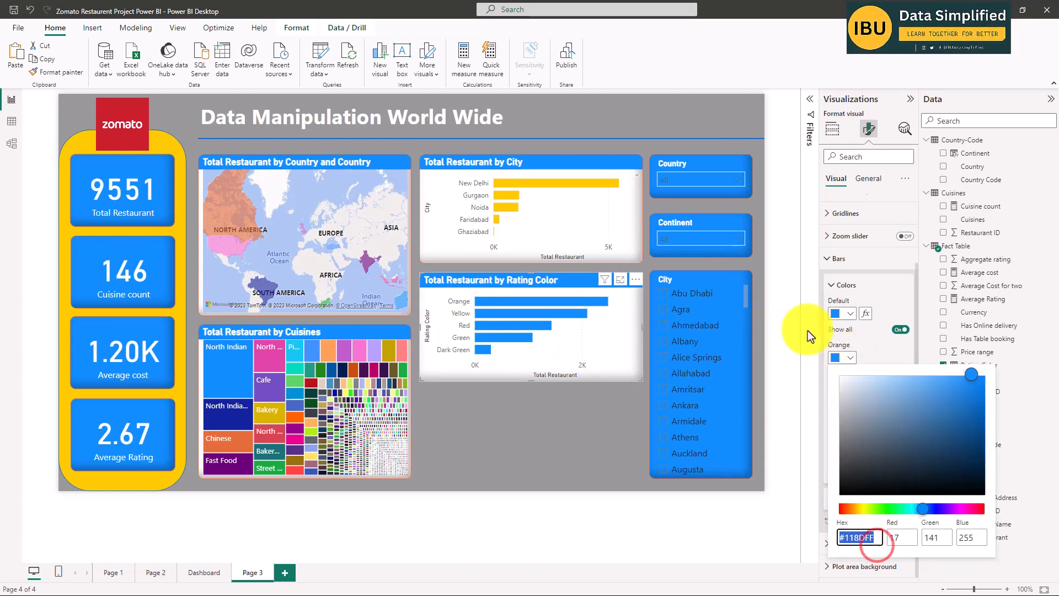
click(857, 508)
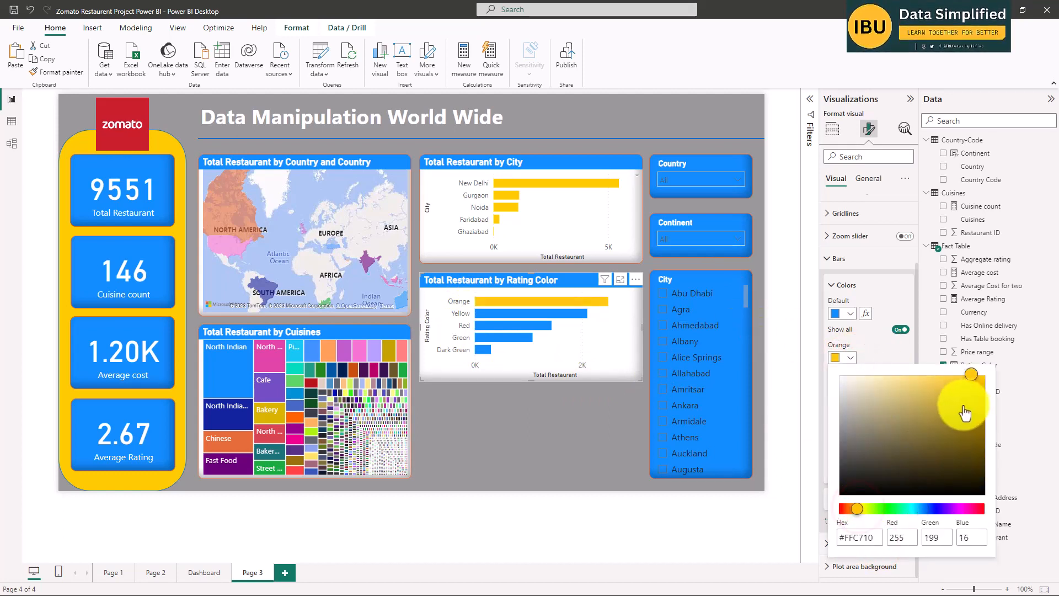
click(980, 380)
click(858, 508)
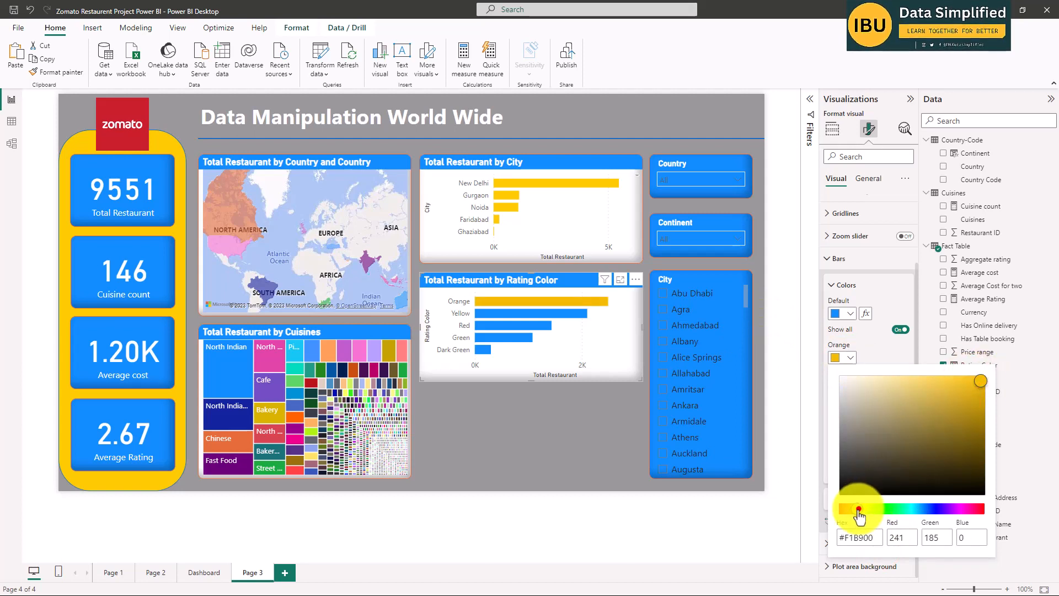
drag(858, 509, 857, 511)
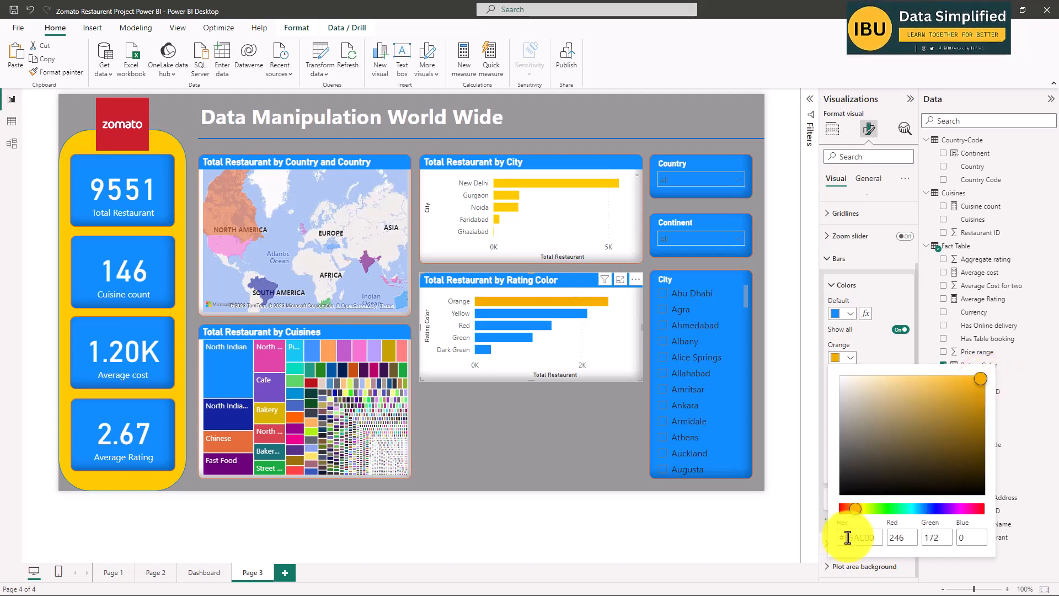
click(760, 521)
- Give the Yellow bar of the Rating Color chart a custom bright yellow color
click(839, 414)
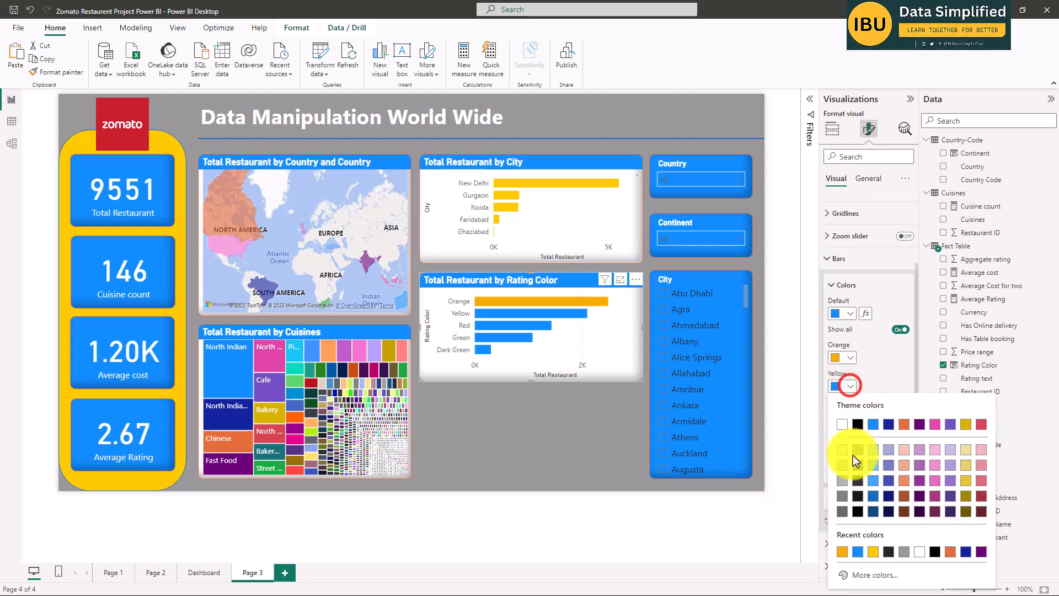
click(860, 571)
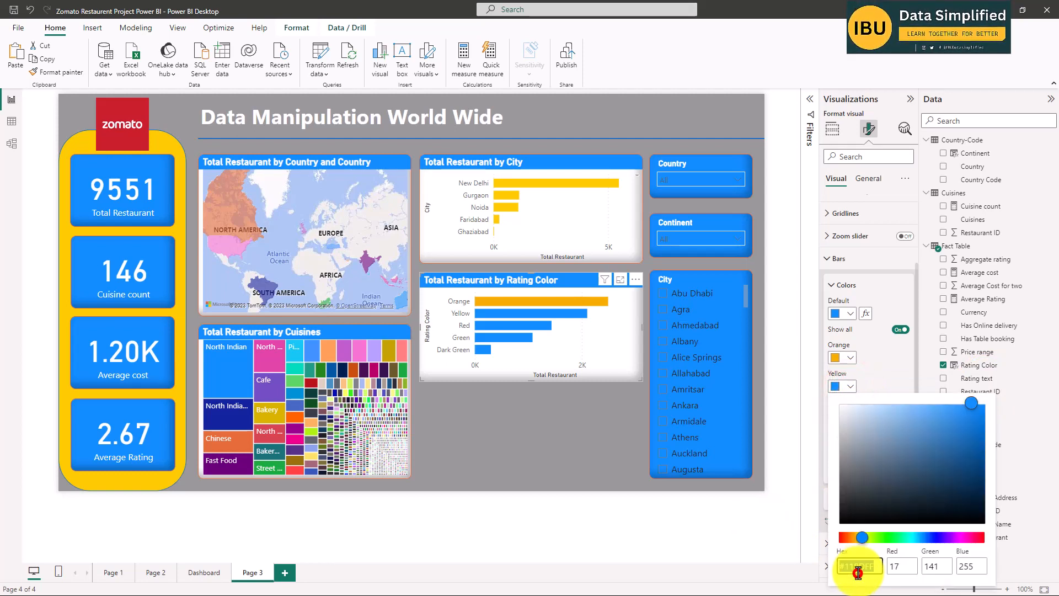
click(865, 537)
drag(864, 538, 867, 544)
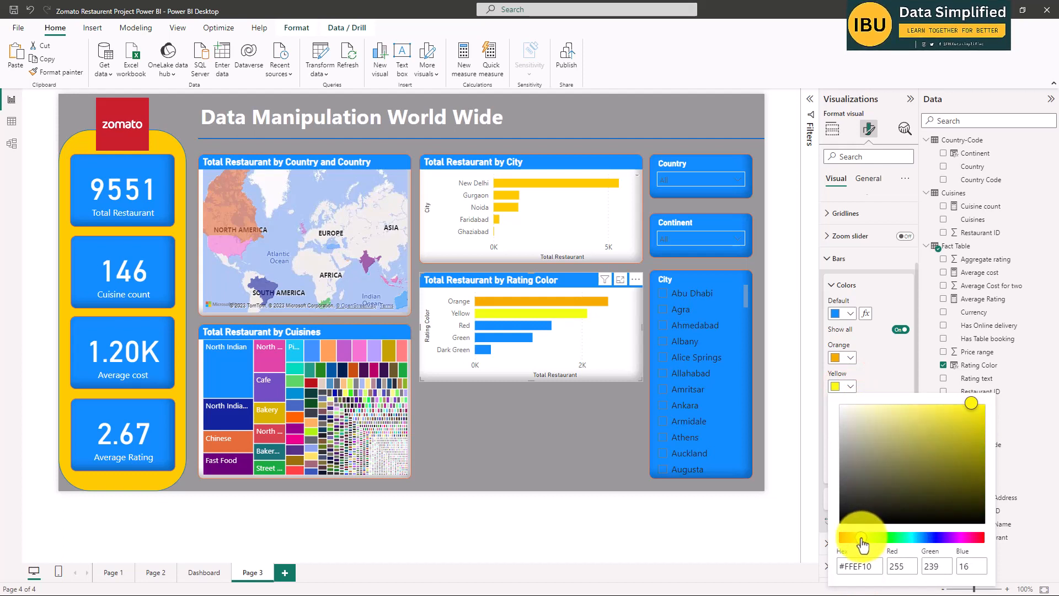
click(984, 407)
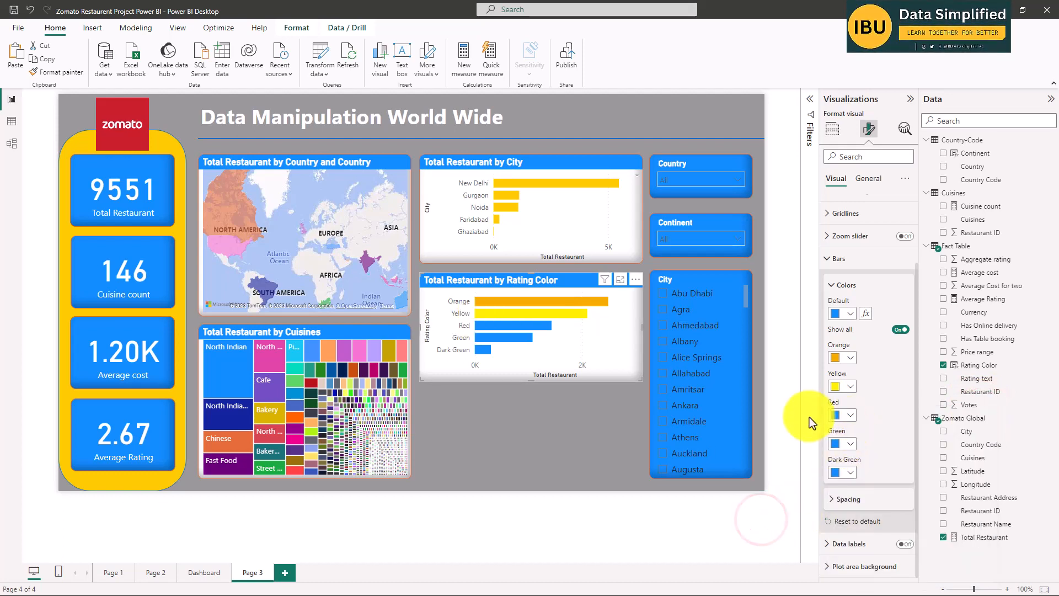
- Give the Red bar of the Rating Color chart the custom red color #F60000
click(845, 415)
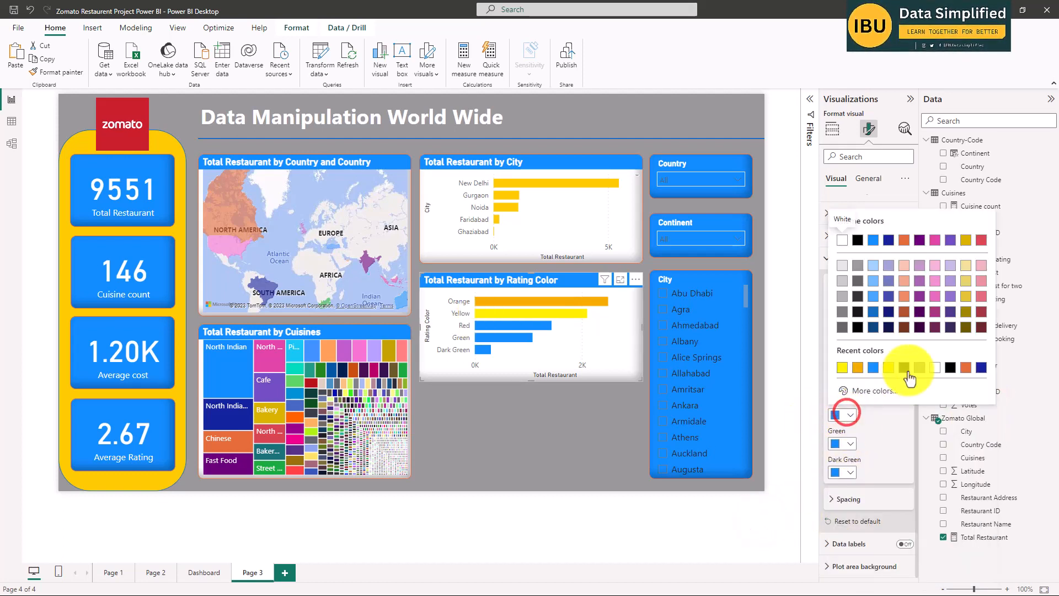
click(871, 391)
click(839, 353)
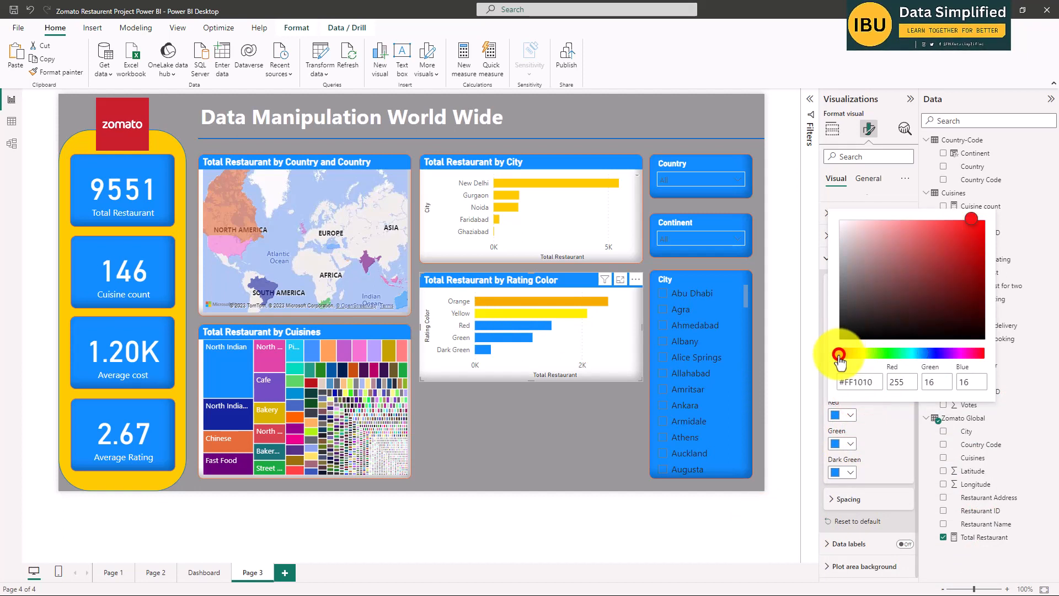
click(981, 222)
drag(982, 223, 990, 225)
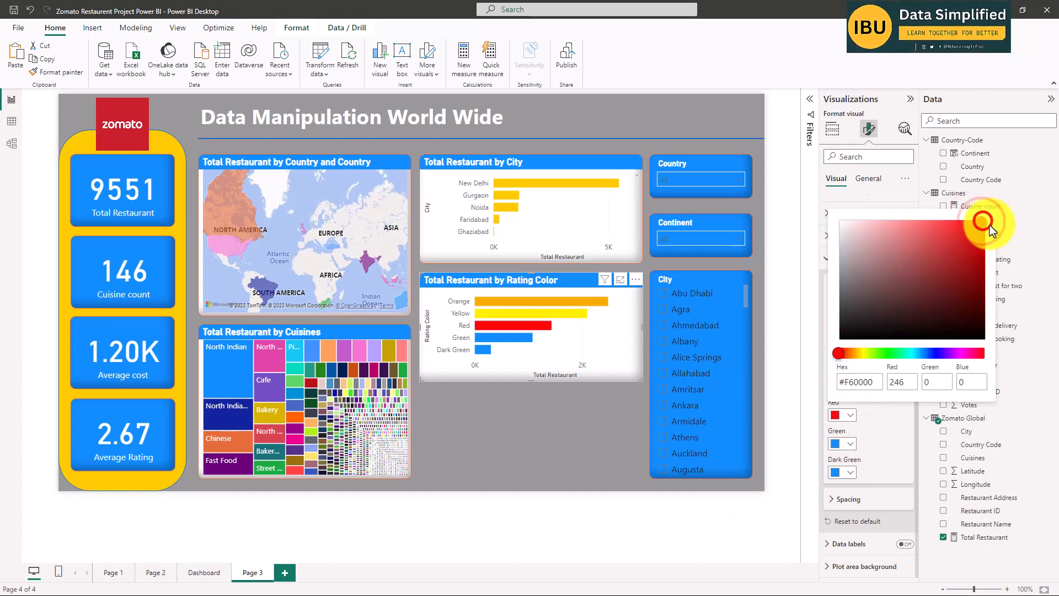
click(774, 510)
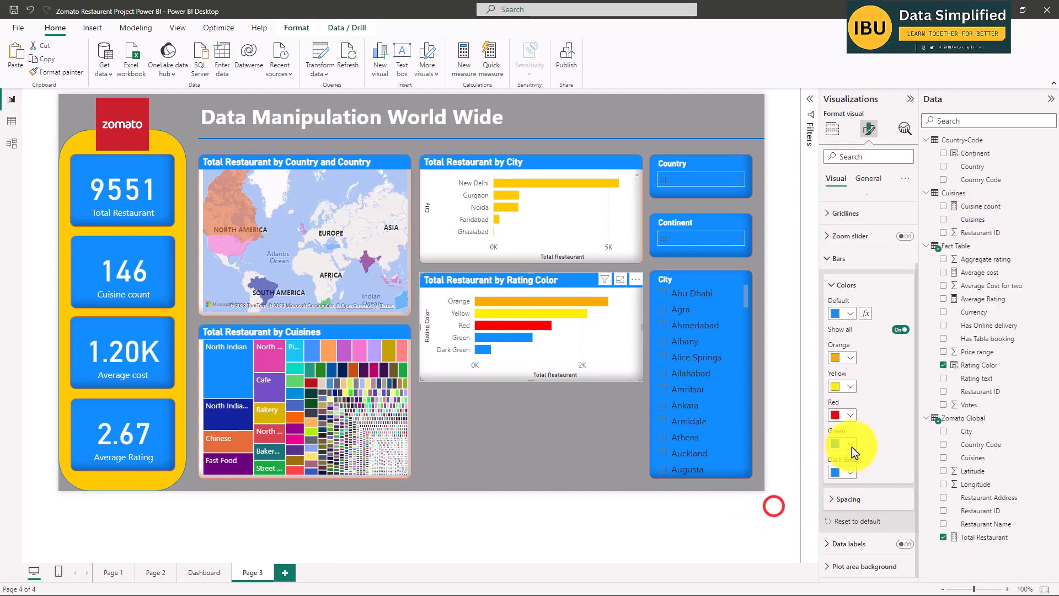
- Give the Green bar of the Rating Color chart the custom bright green color #00FB2E
click(851, 445)
click(853, 425)
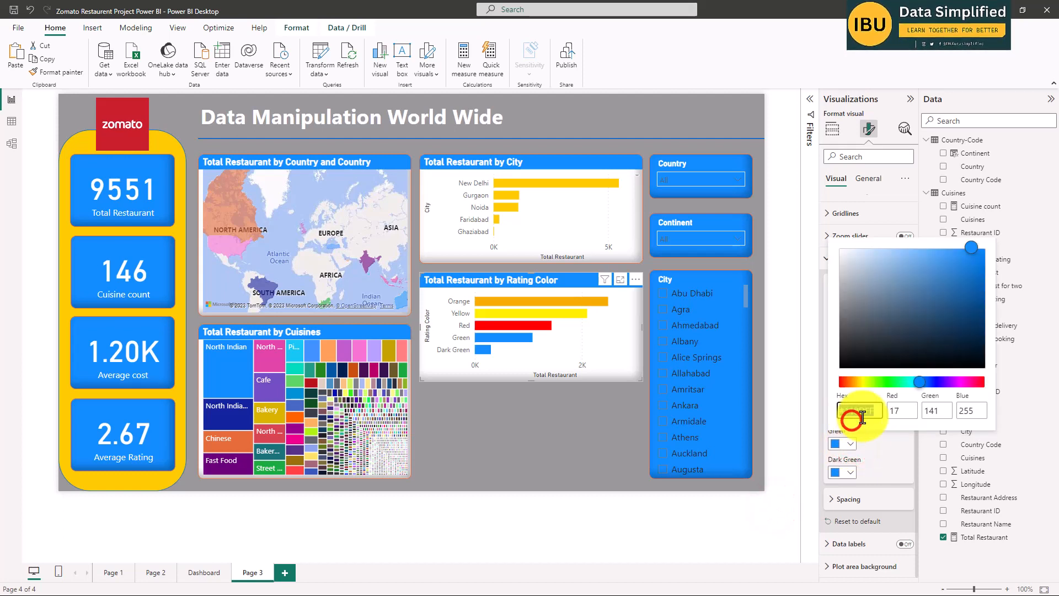
drag(875, 392, 897, 382)
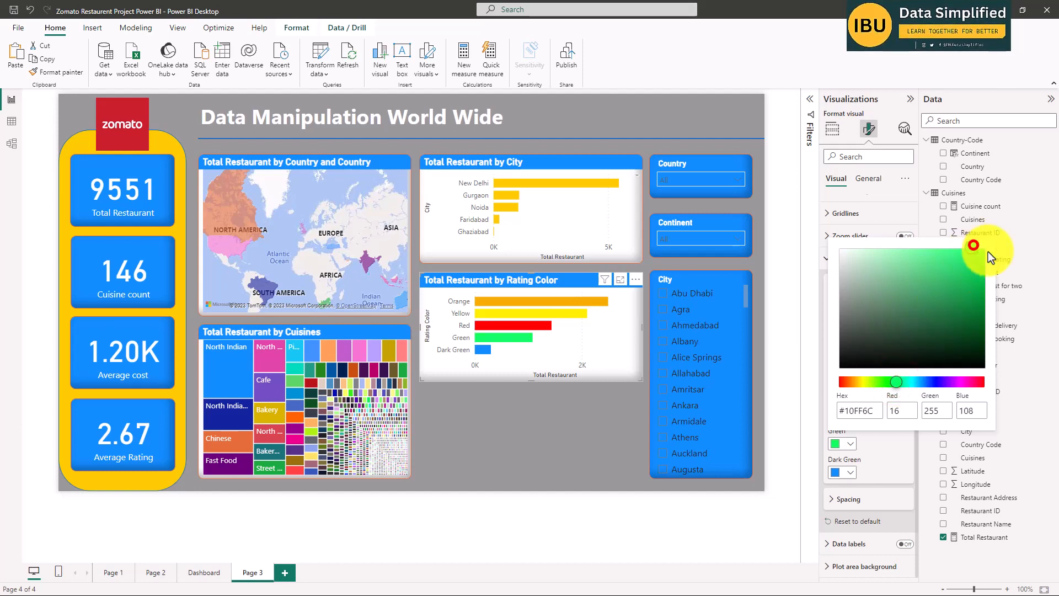
drag(973, 246, 984, 252)
click(983, 252)
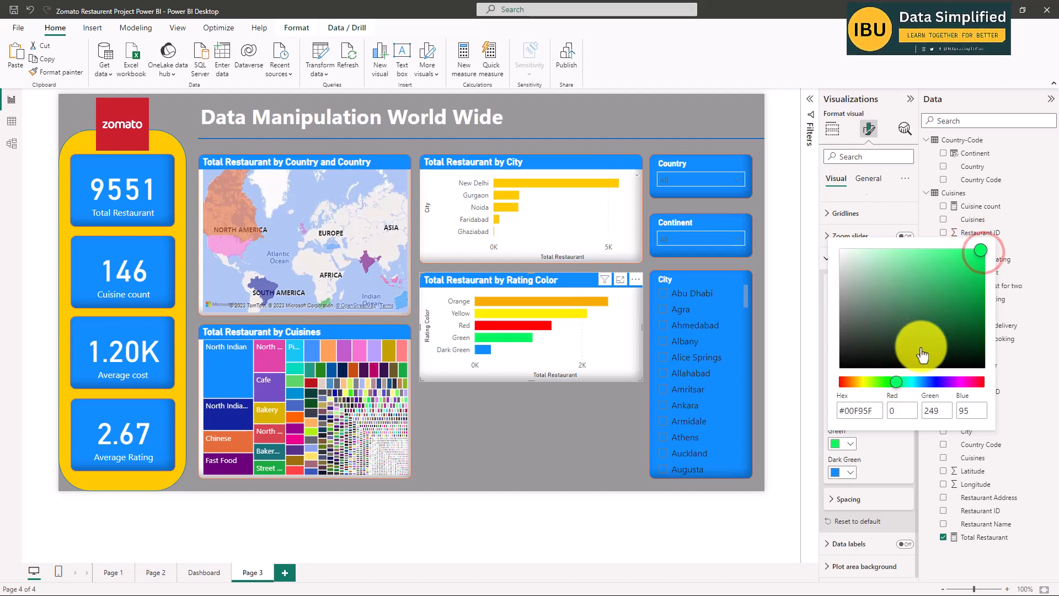
click(889, 383)
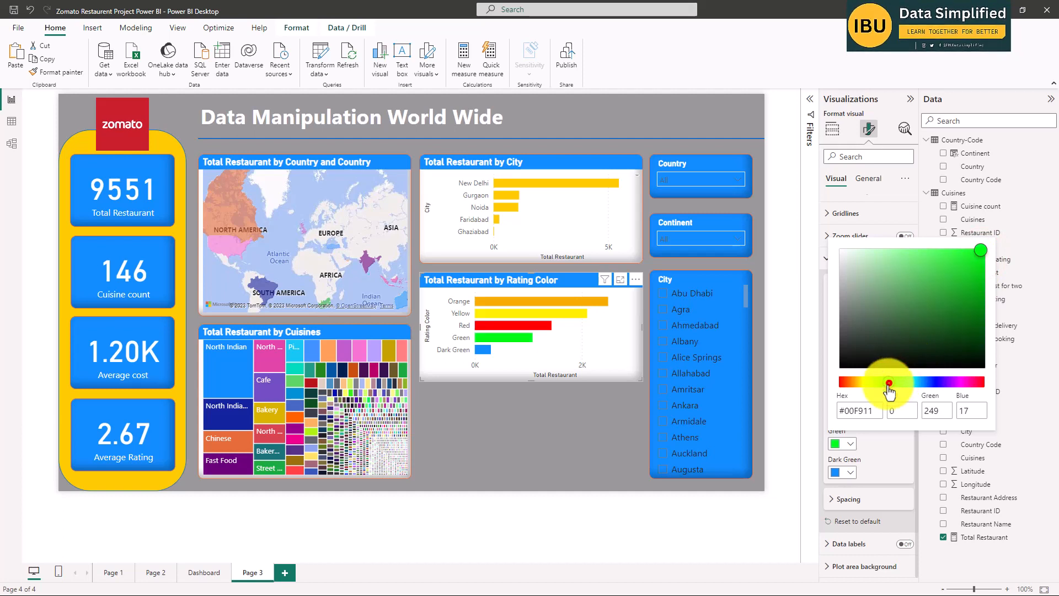
drag(888, 383, 890, 383)
click(882, 383)
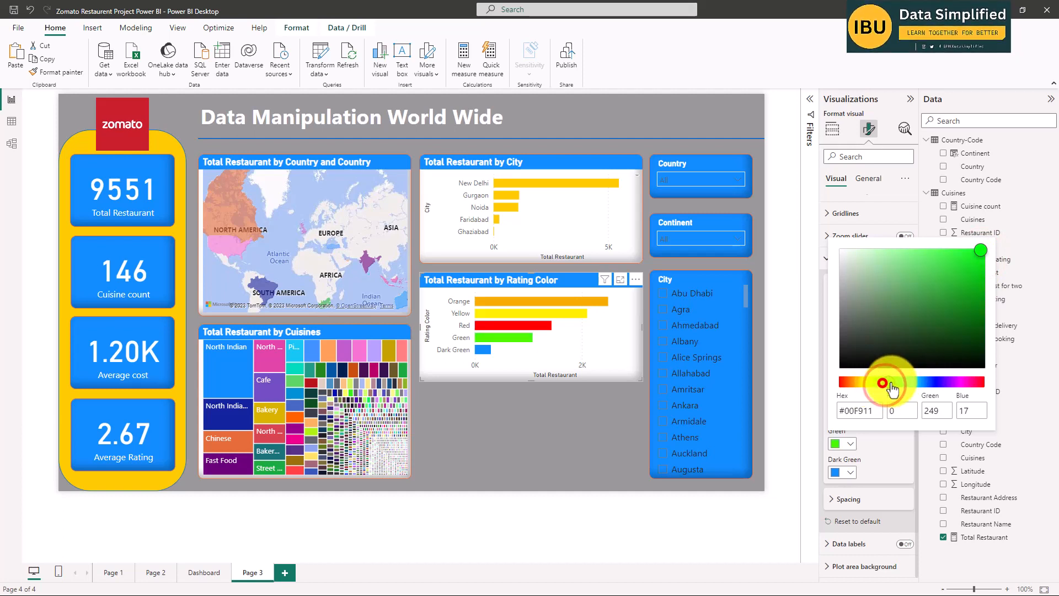
click(986, 251)
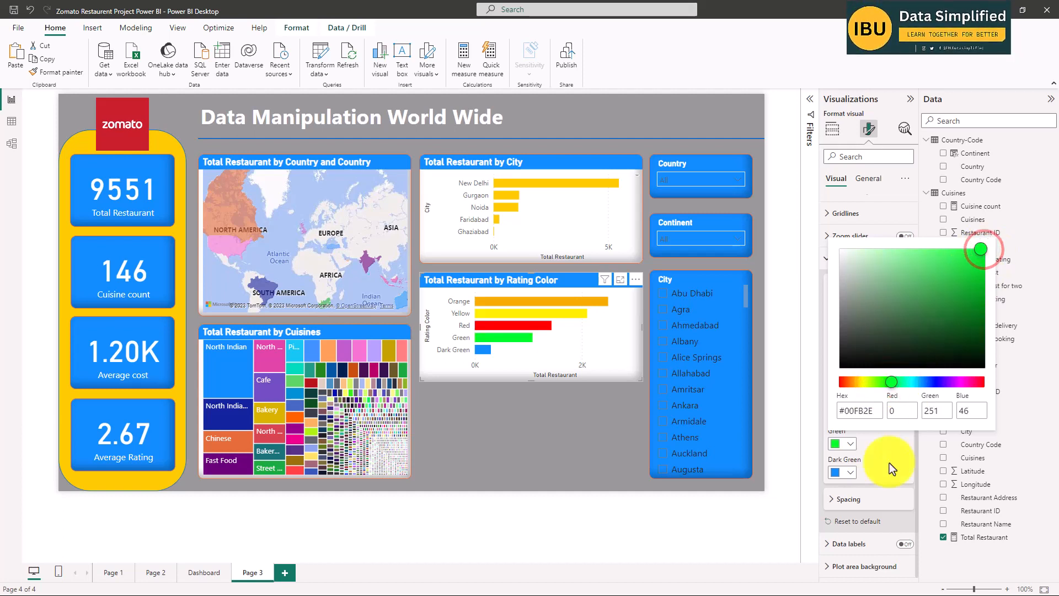
click(880, 450)
- Give the Dark Green bar of the Rating Color chart the custom dark green color #016E17
click(848, 472)
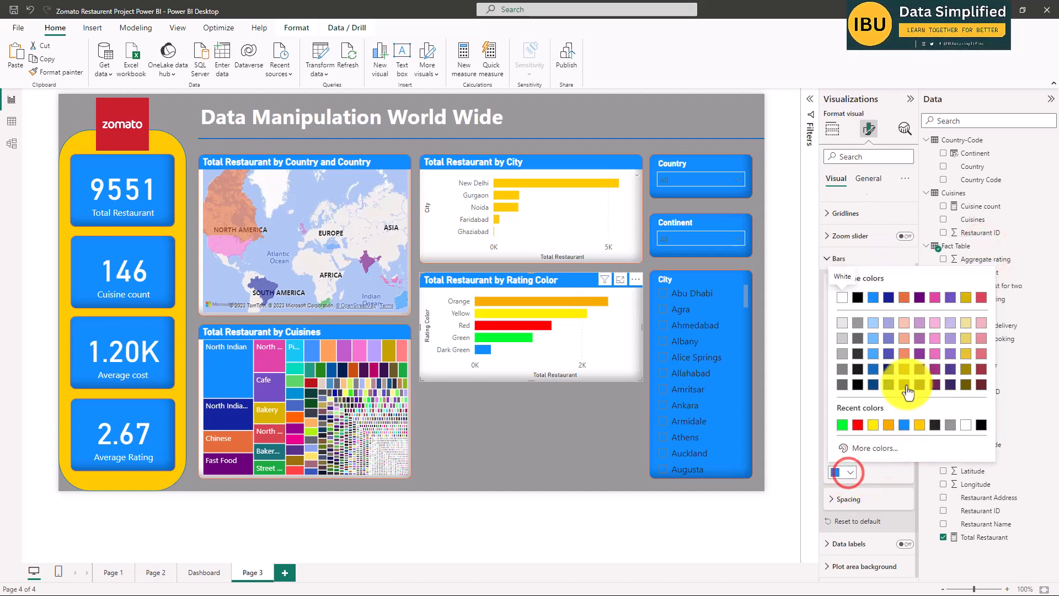
click(869, 448)
click(918, 410)
drag(918, 410, 892, 410)
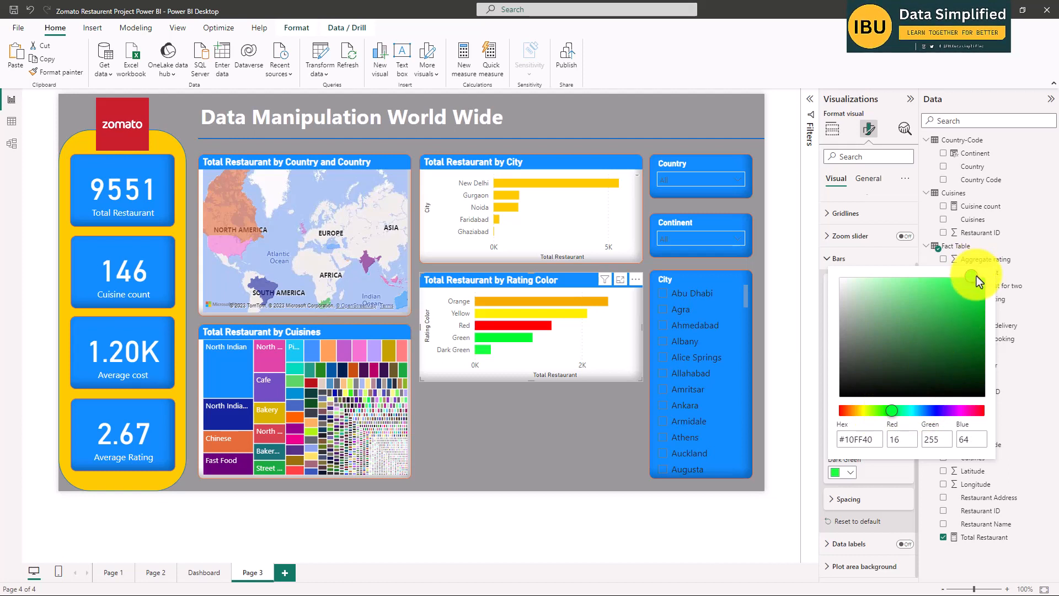
click(981, 346)
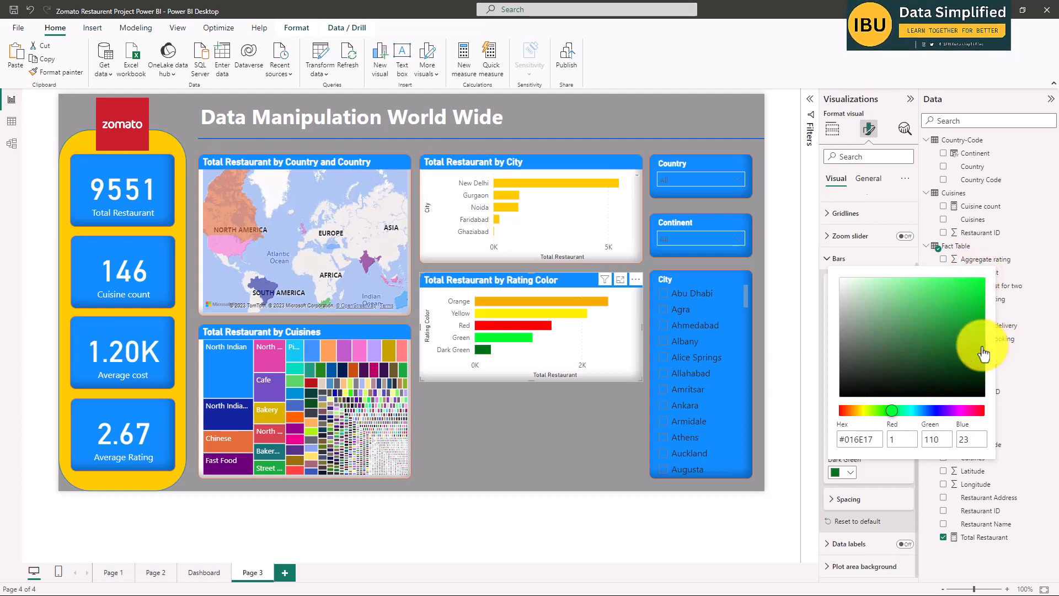
- Insert a pie chart in the empty space below the Rating Color chart and narrow it to about two thirds of that chart's width
click(767, 520)
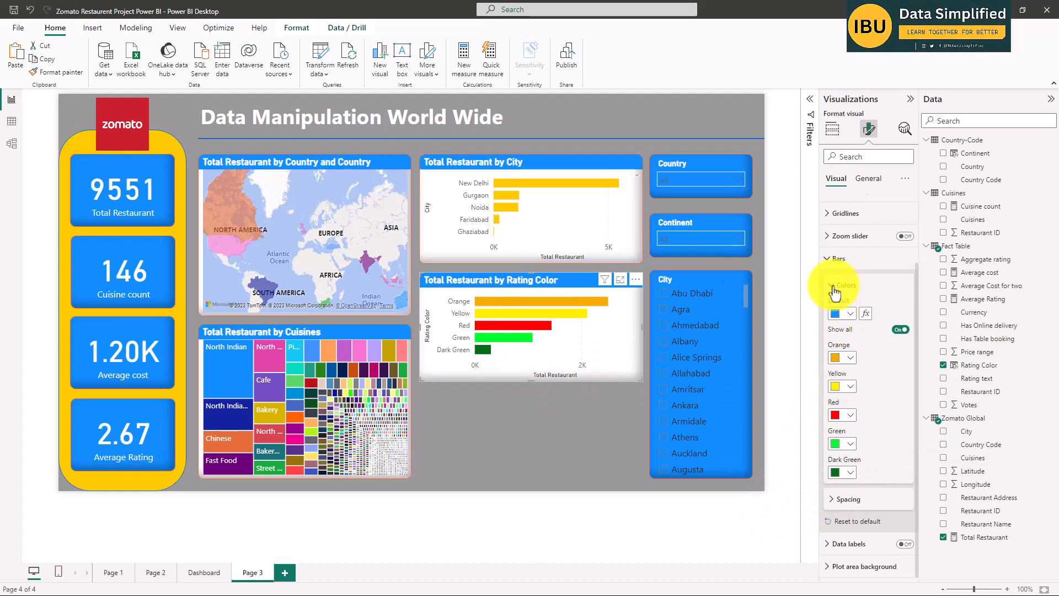
click(481, 495)
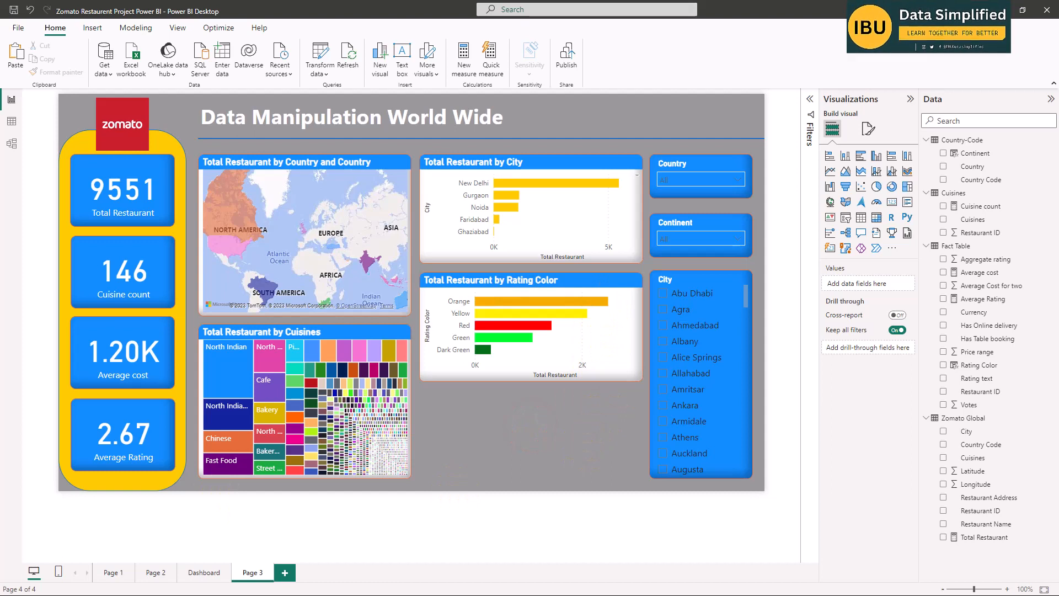
click(878, 189)
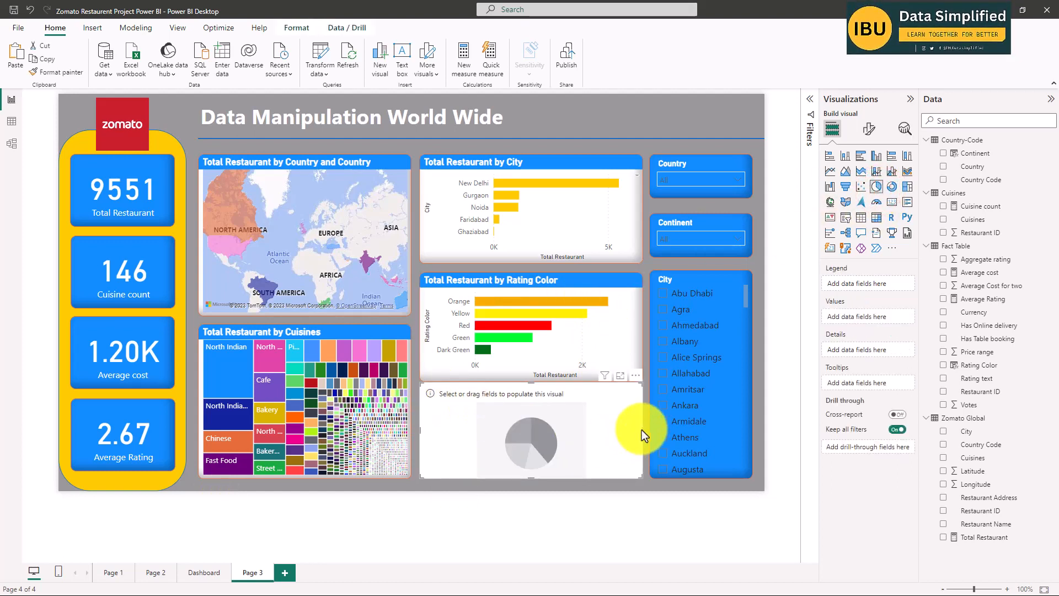
drag(641, 429, 560, 437)
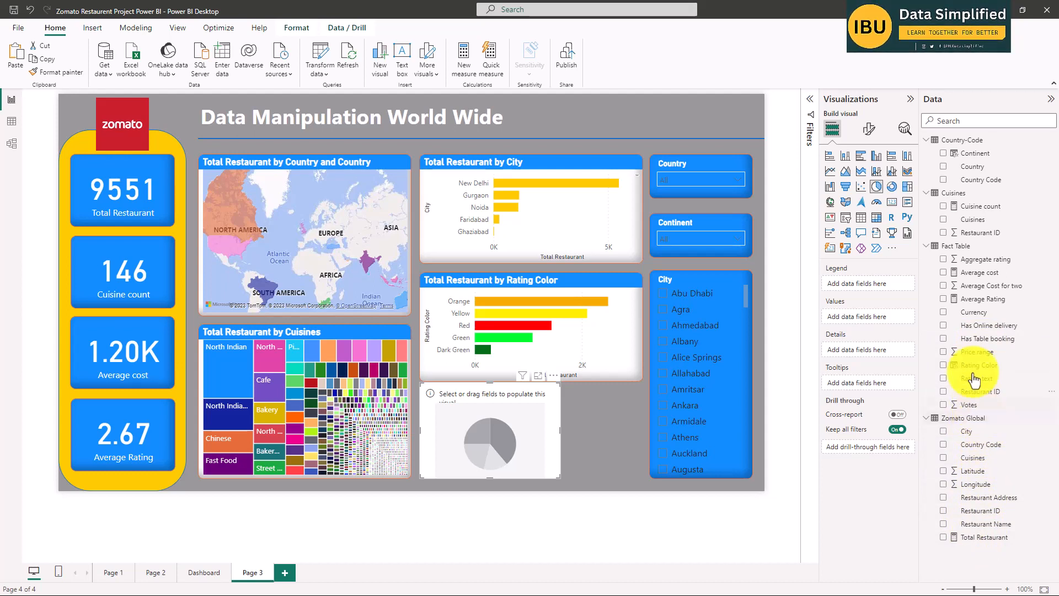
- Populate the new pie chart with Has Online delivery as the legend and Total Restaurant as the values
click(943, 325)
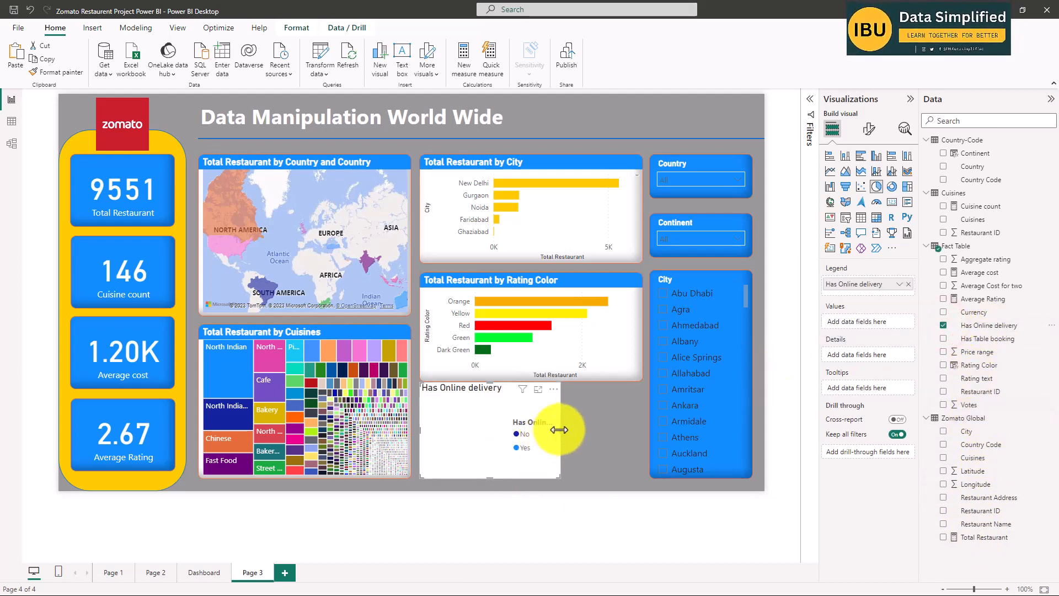
click(944, 537)
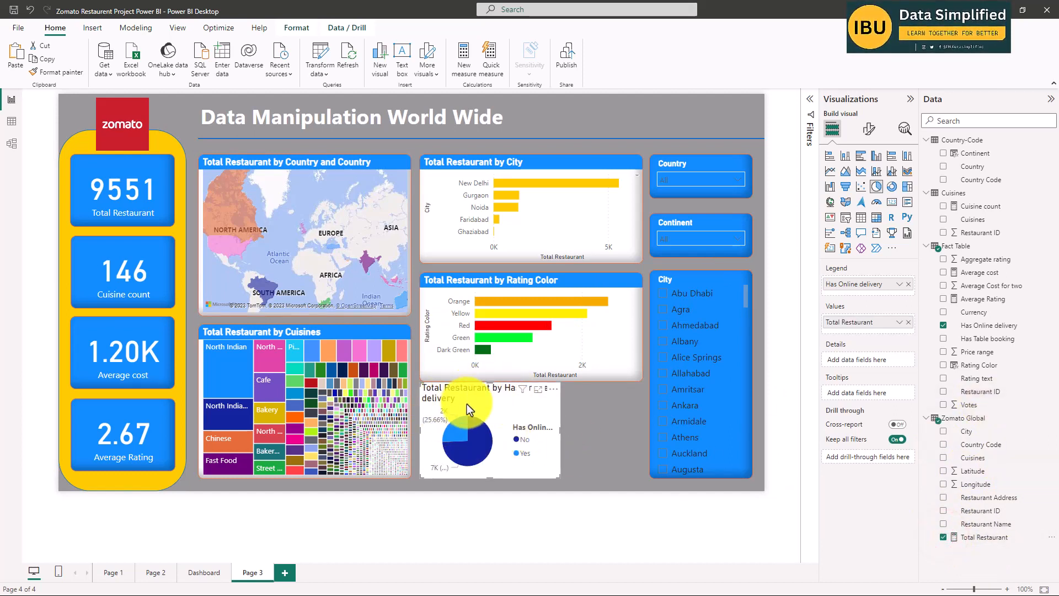
click(473, 385)
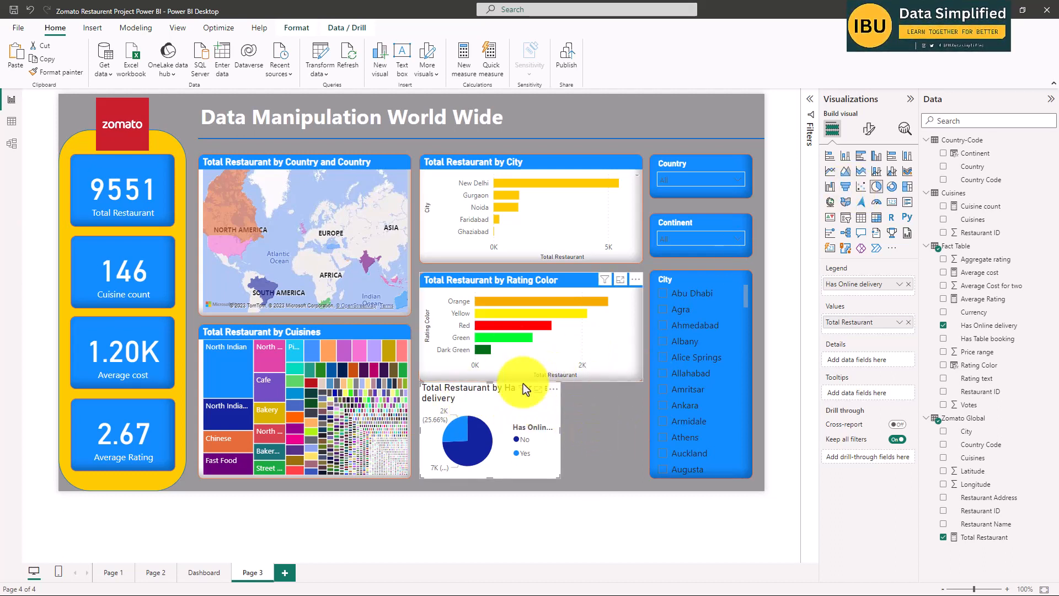
- Recolor the No slice of the online delivery pie chart with the recently used orange
click(488, 407)
click(870, 132)
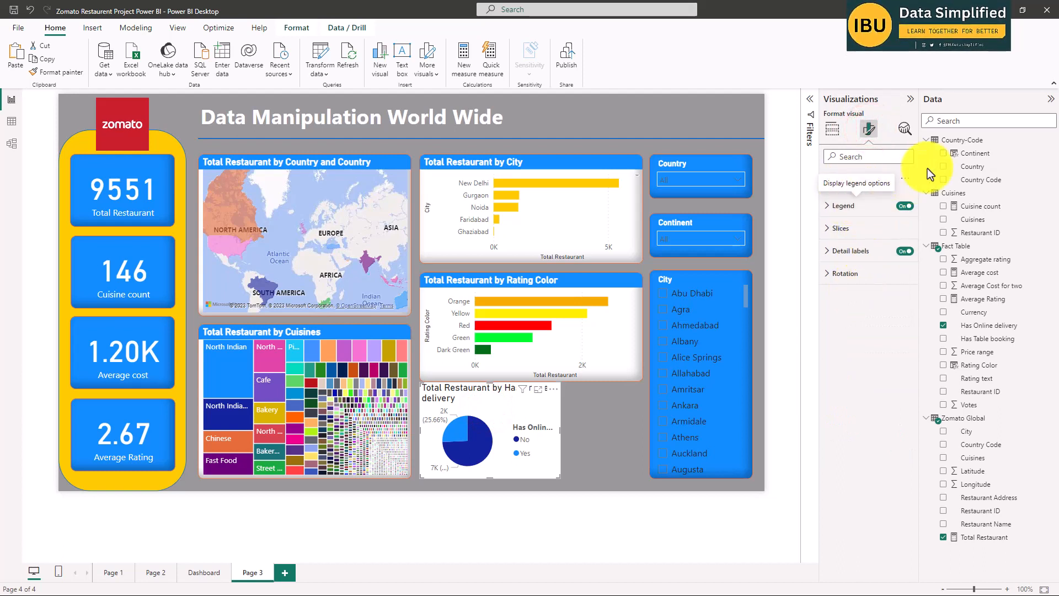
click(843, 207)
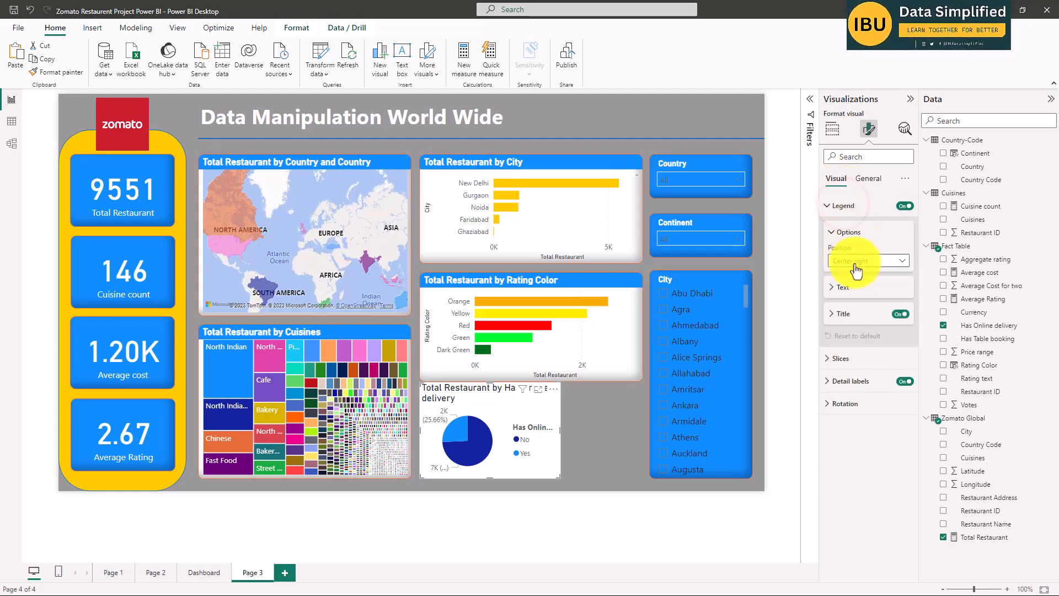
click(842, 358)
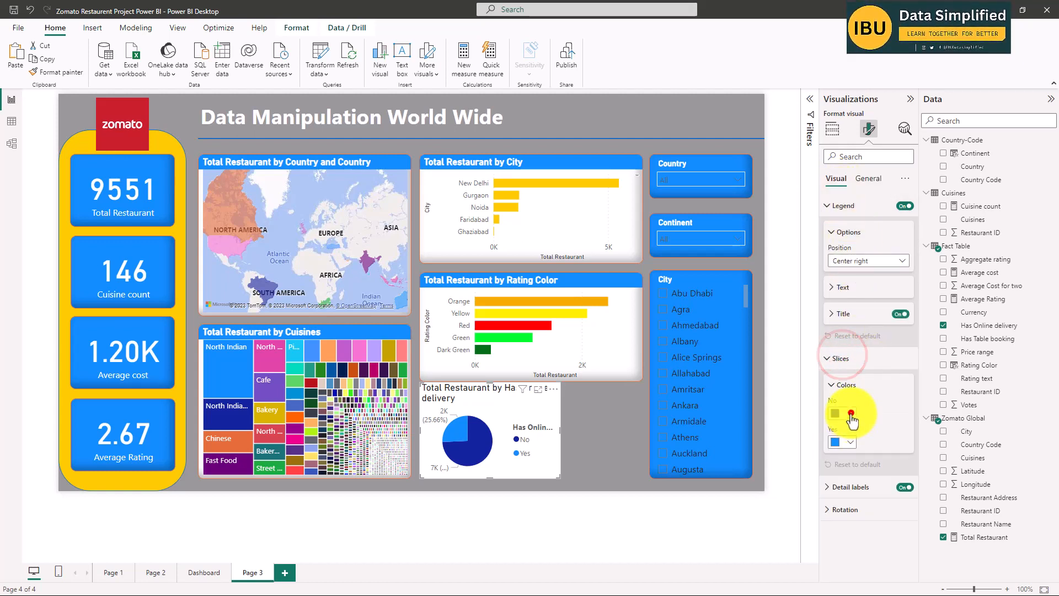
click(852, 415)
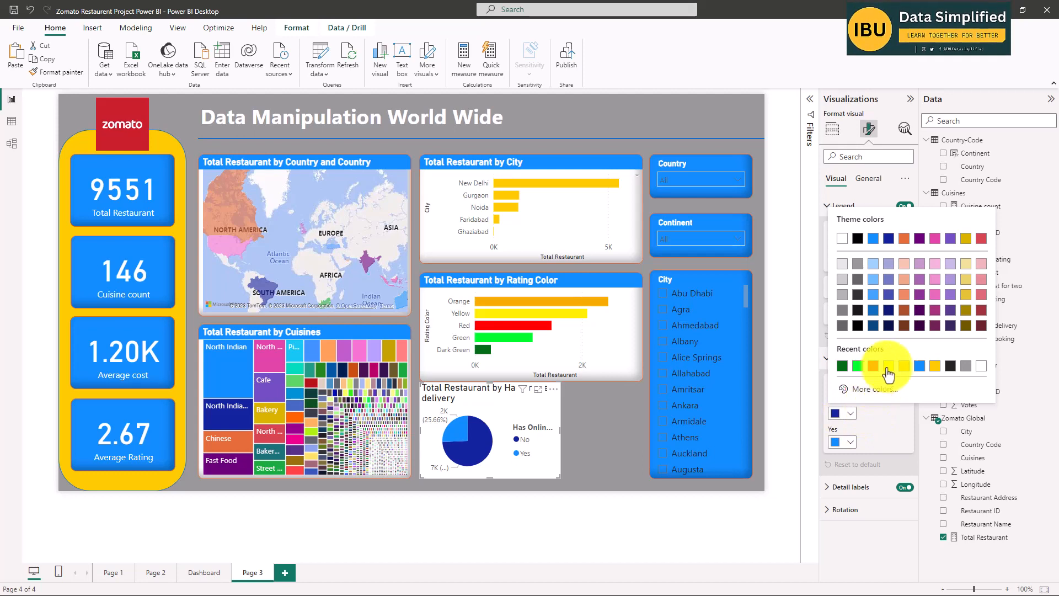
click(888, 366)
click(853, 418)
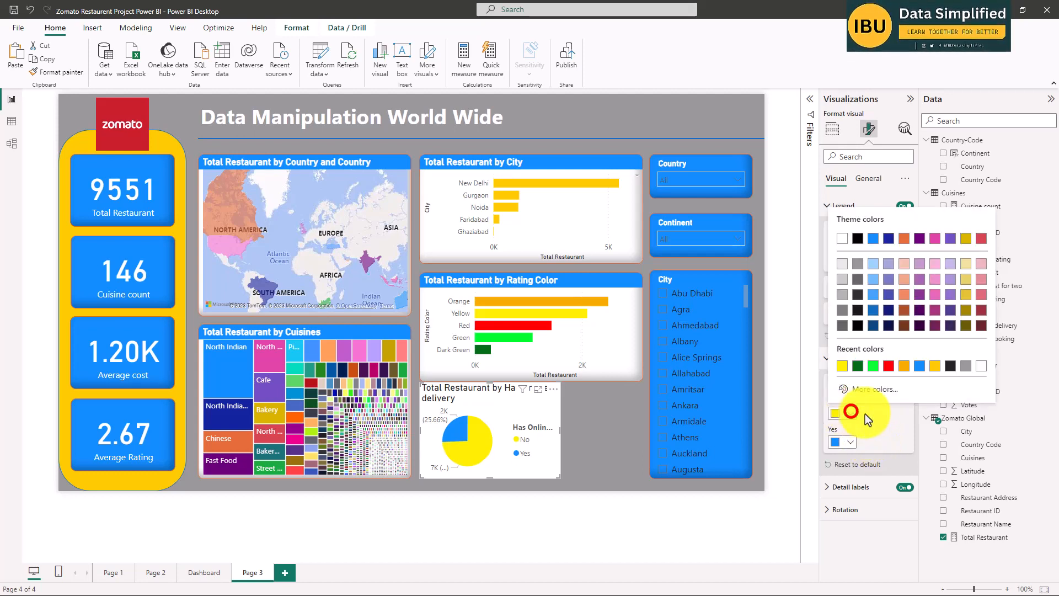
click(904, 366)
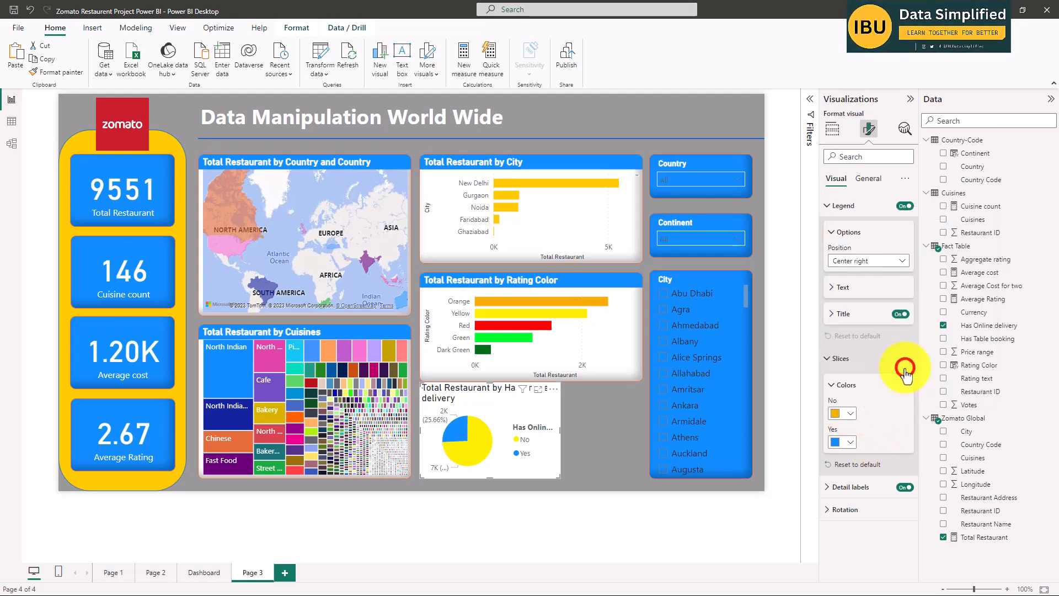
click(851, 442)
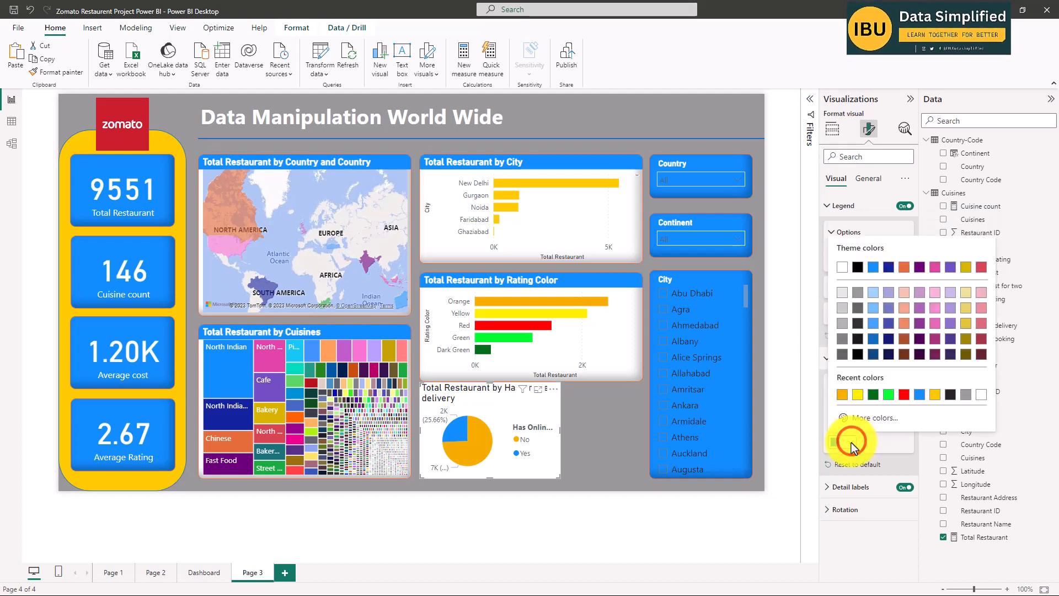
click(593, 439)
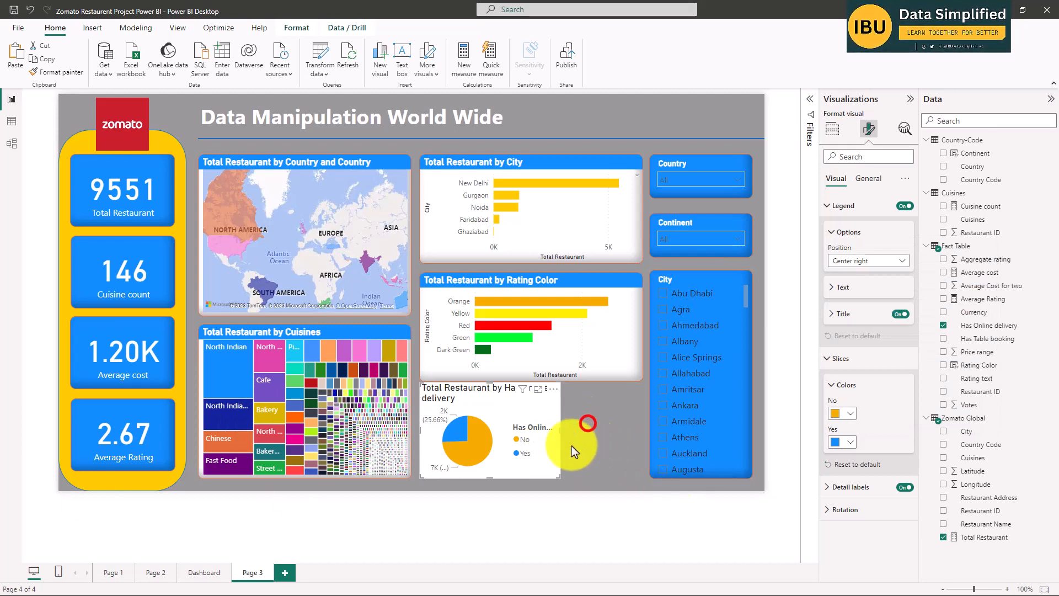
click(588, 423)
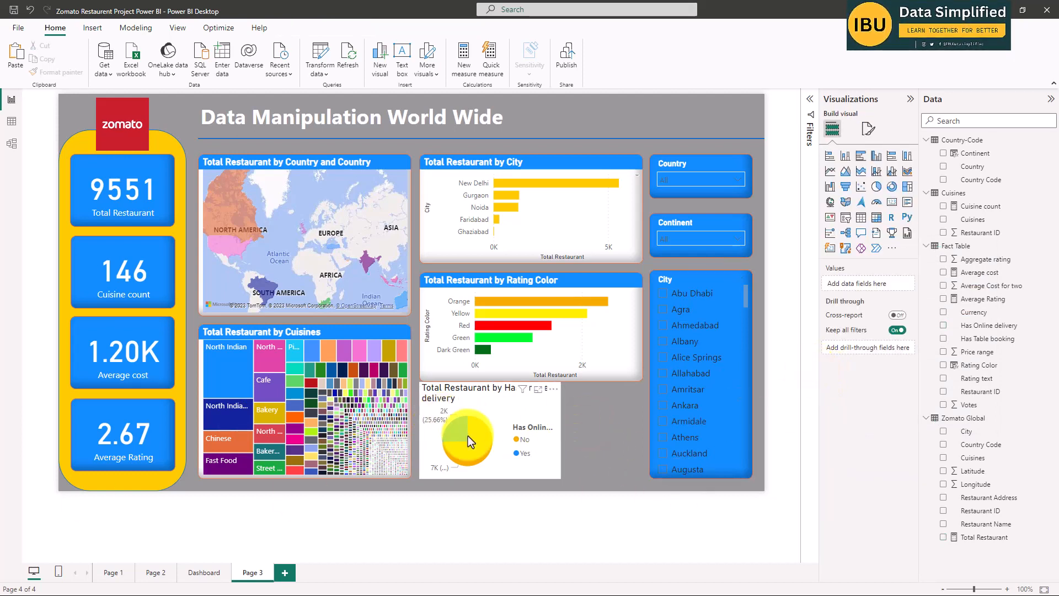
- Place the online delivery pie chart's detail labels inside the slices and set their contents to Percent of total
click(500, 416)
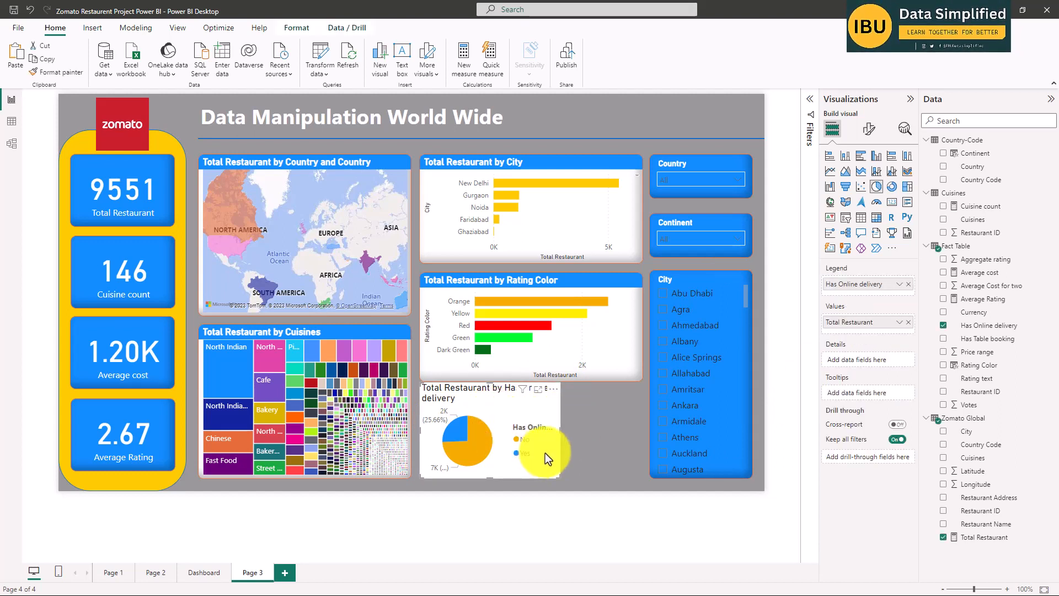
click(869, 128)
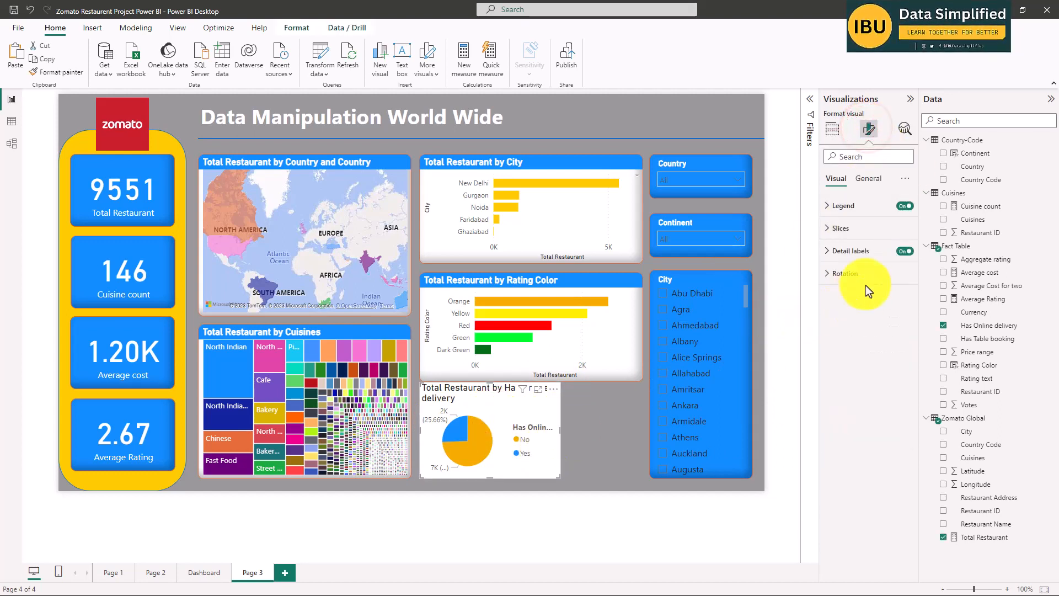
click(853, 206)
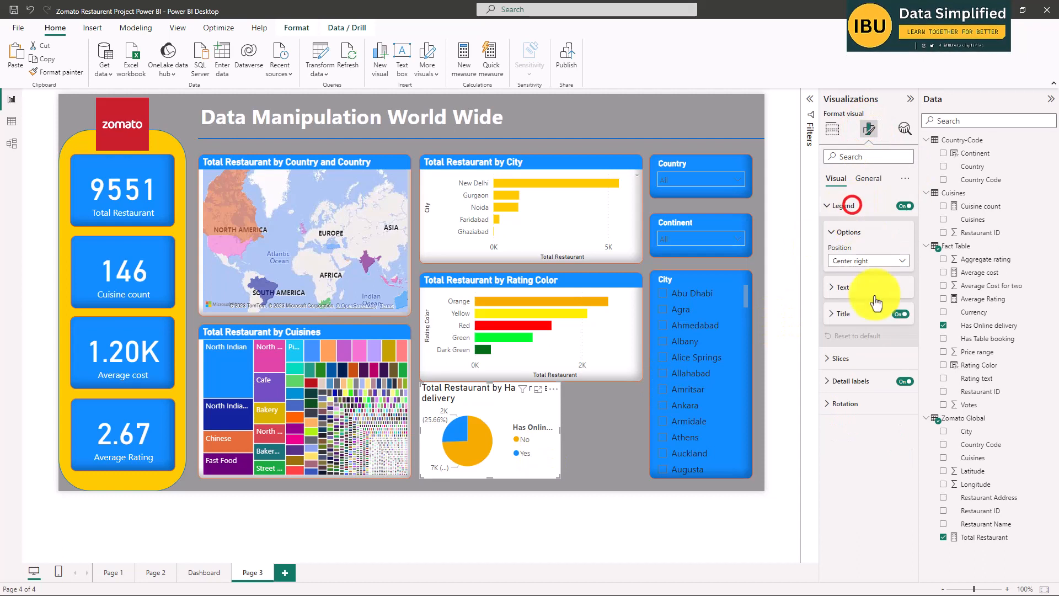
click(841, 287)
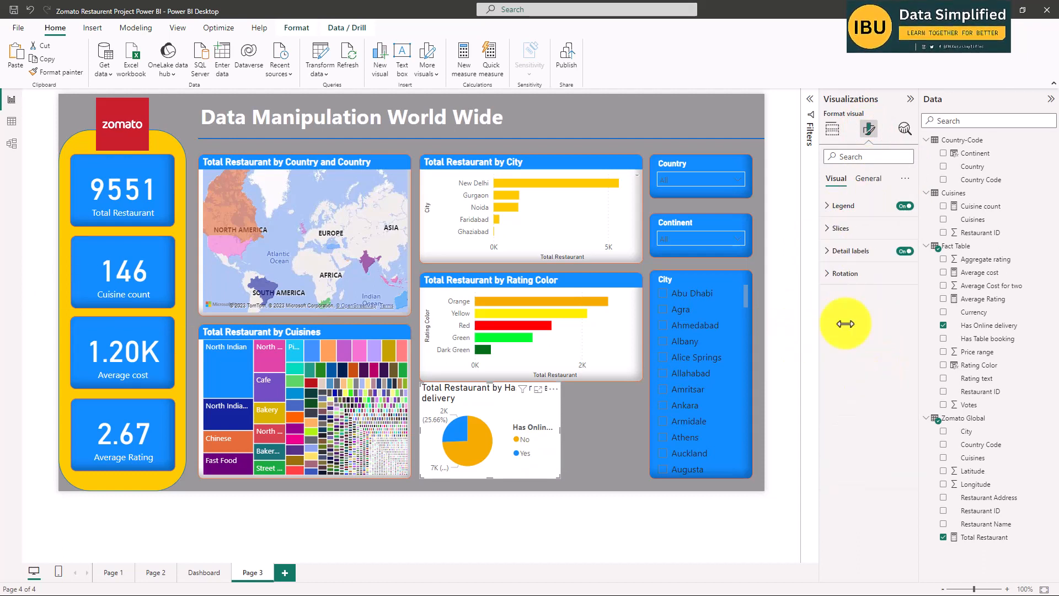
click(855, 205)
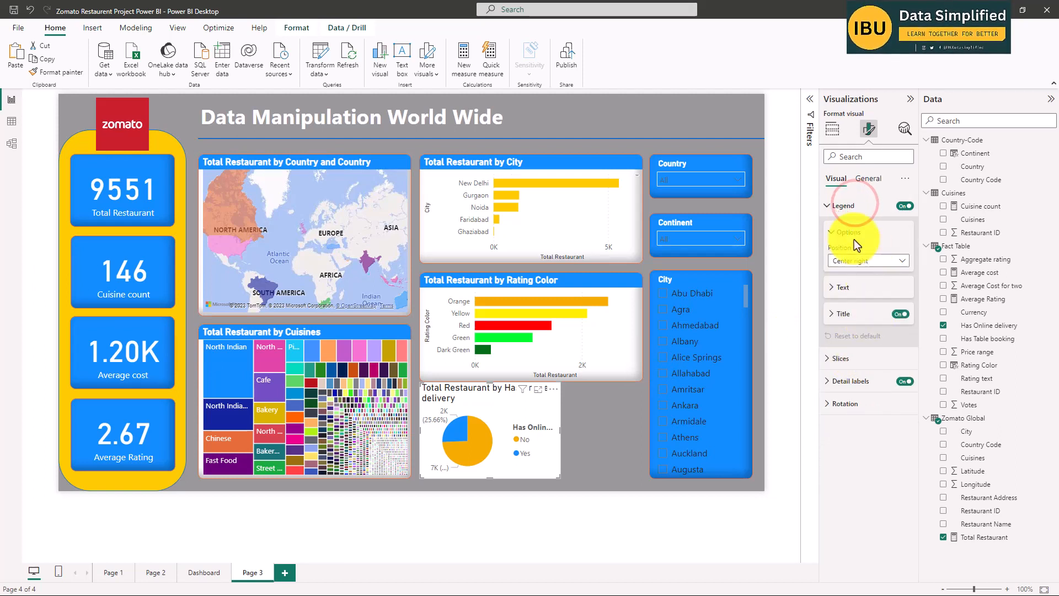
click(847, 206)
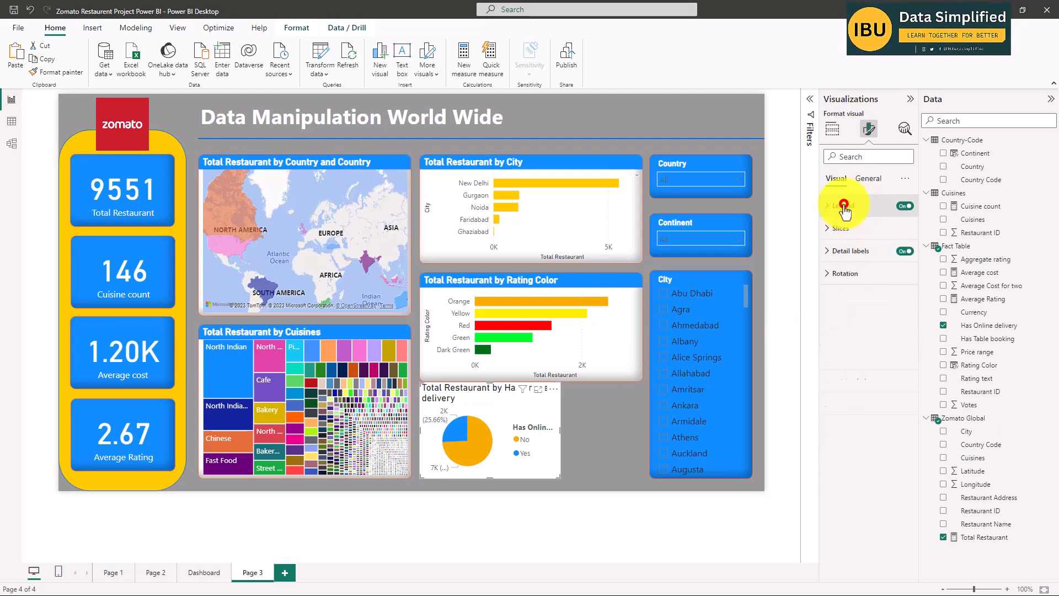
click(845, 251)
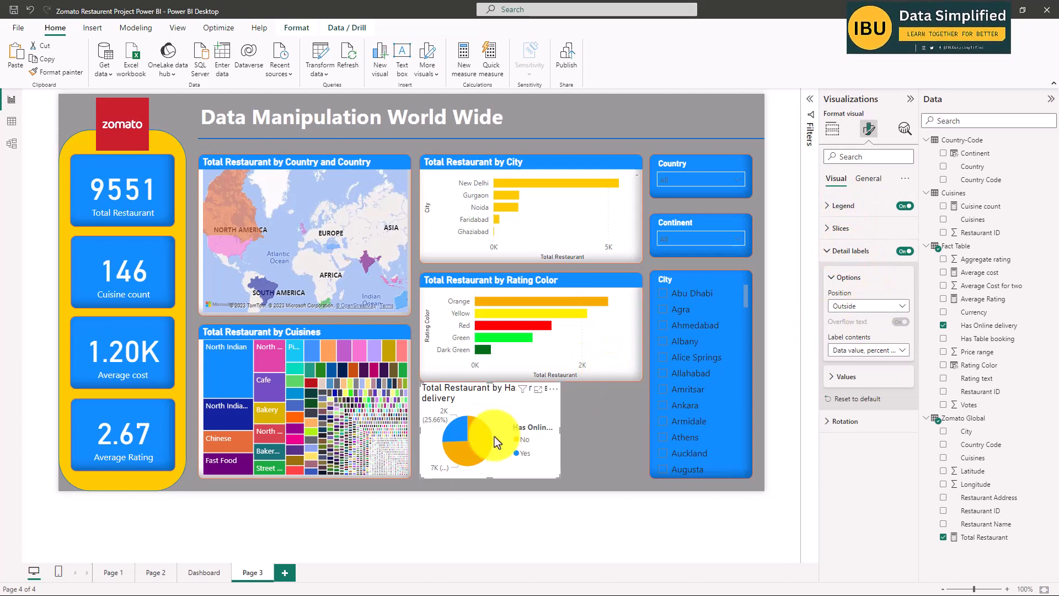
click(860, 309)
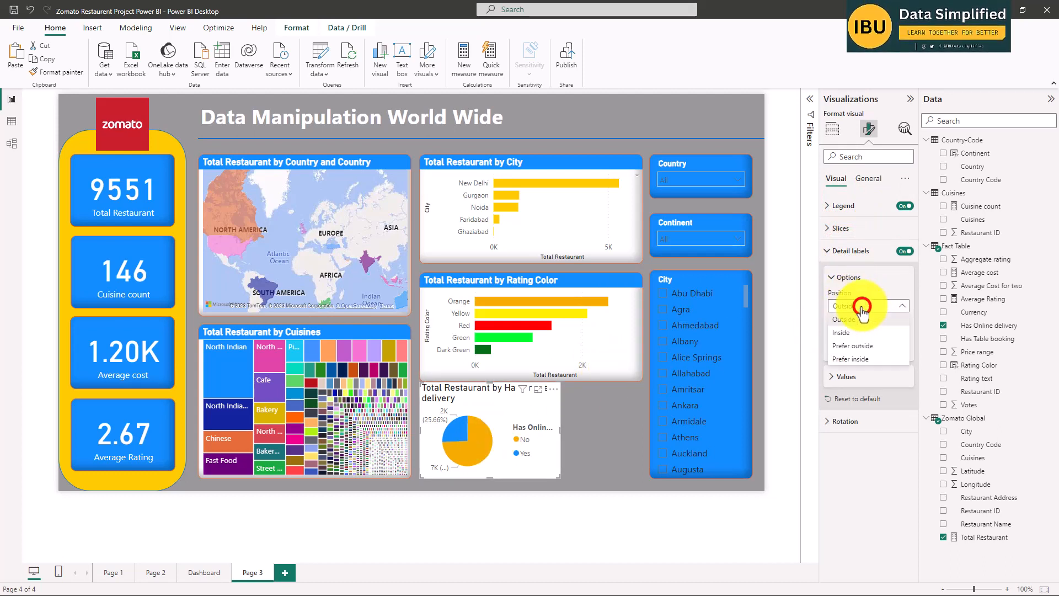
click(853, 333)
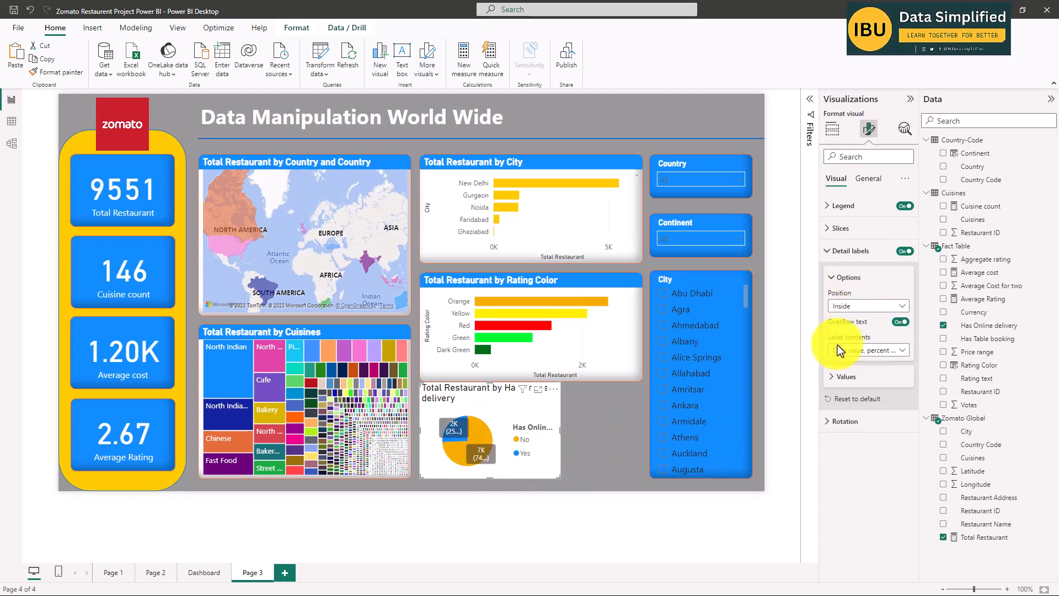
click(900, 350)
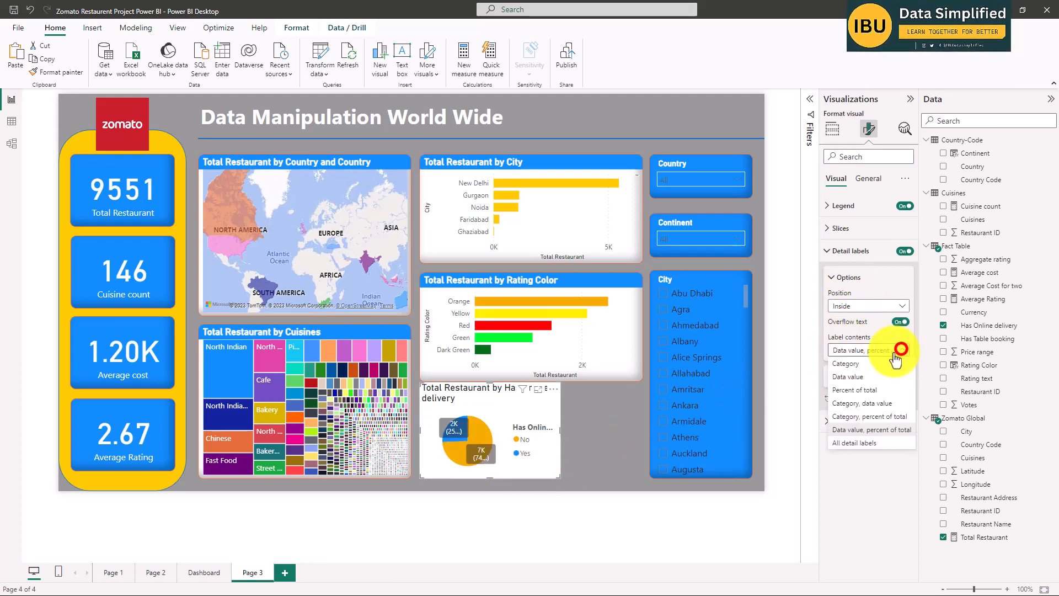
click(865, 392)
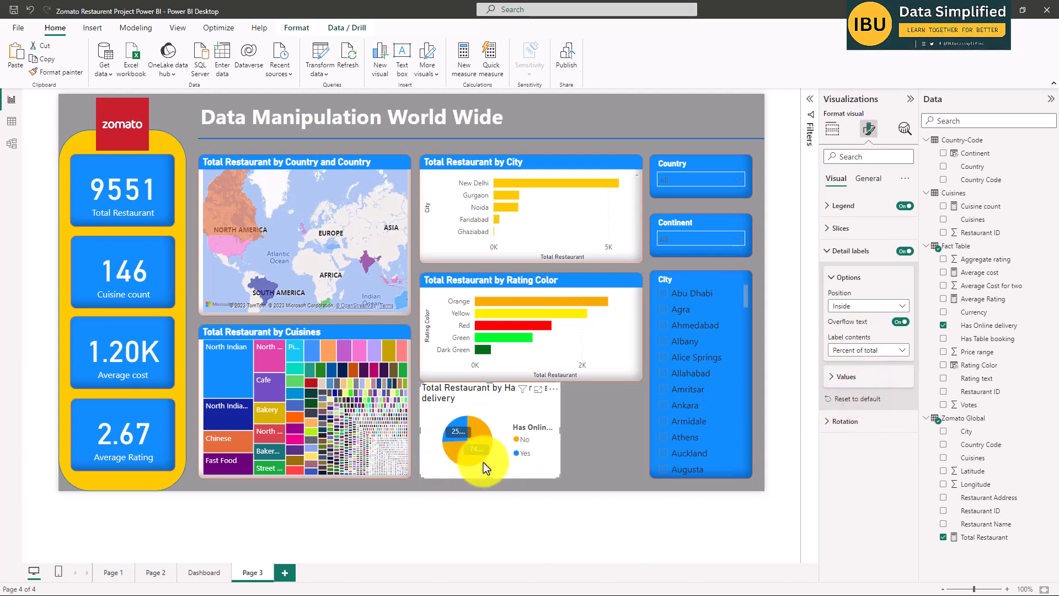
- Make the pie chart's detail label values bold and set their percentage decimal places to 0
click(836, 377)
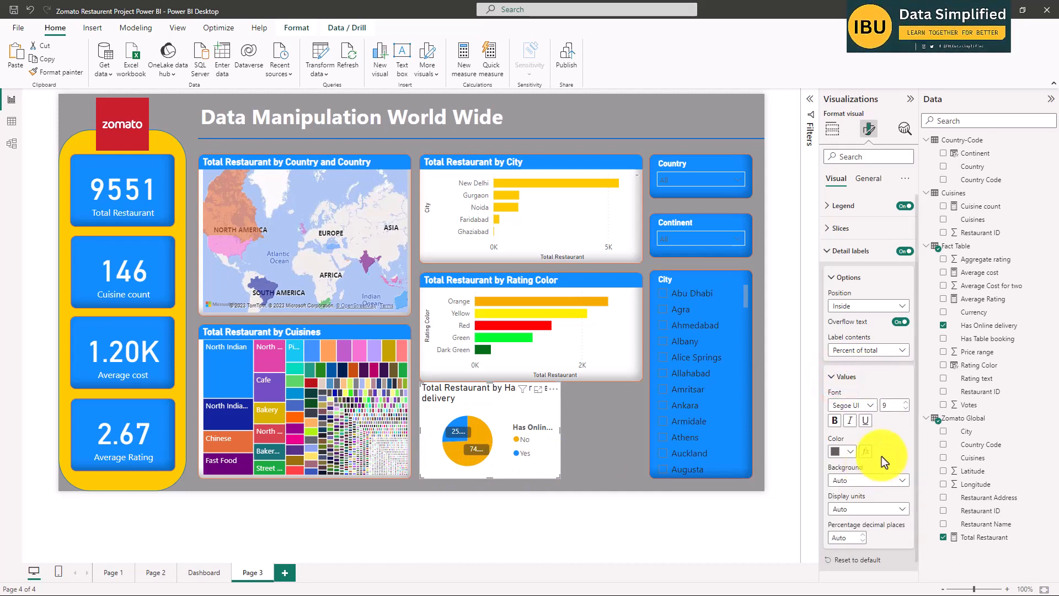
click(835, 420)
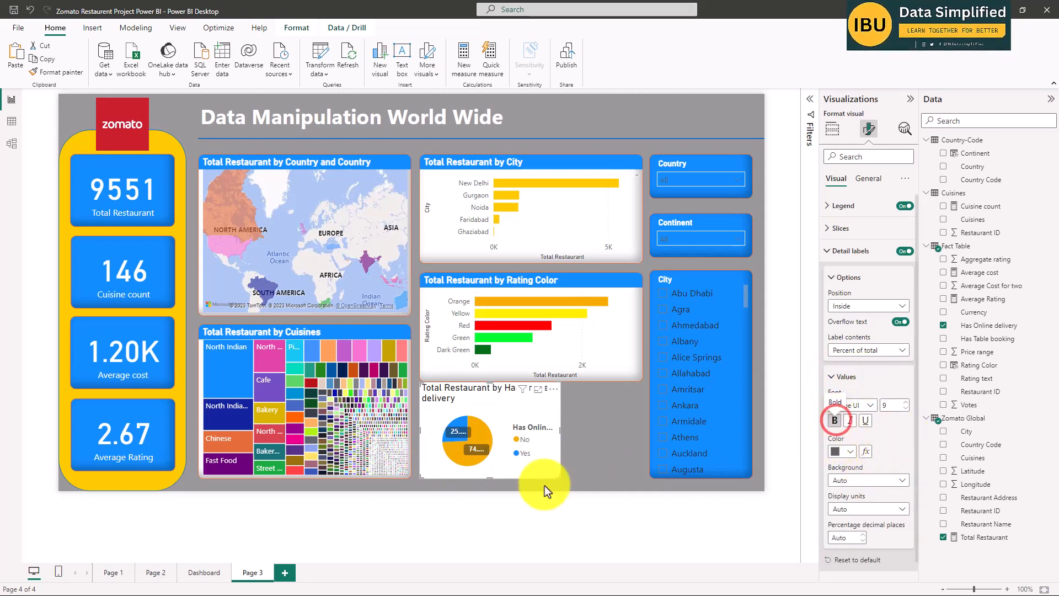
click(883, 508)
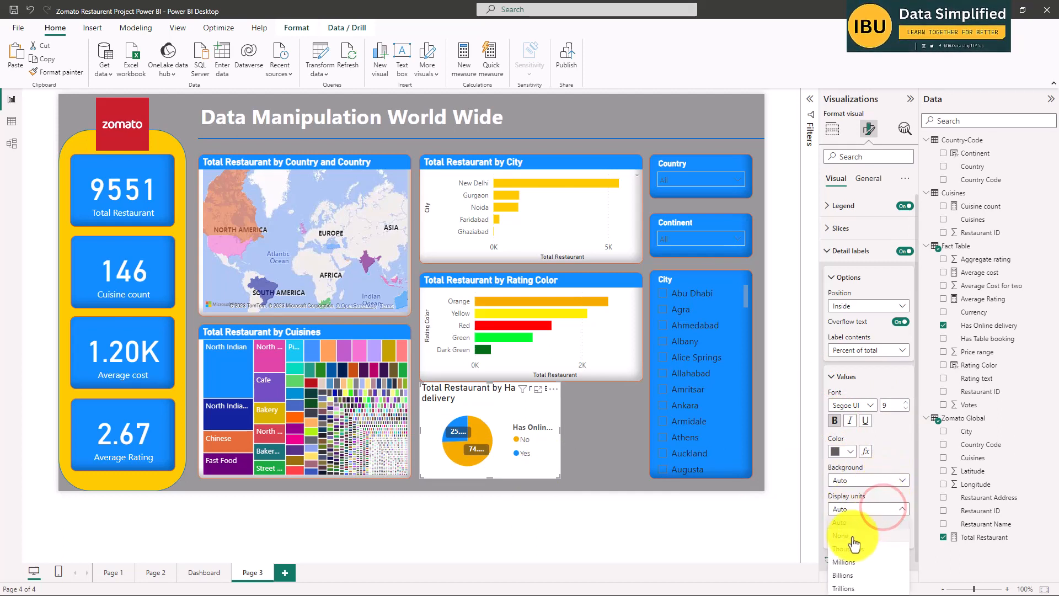
click(878, 510)
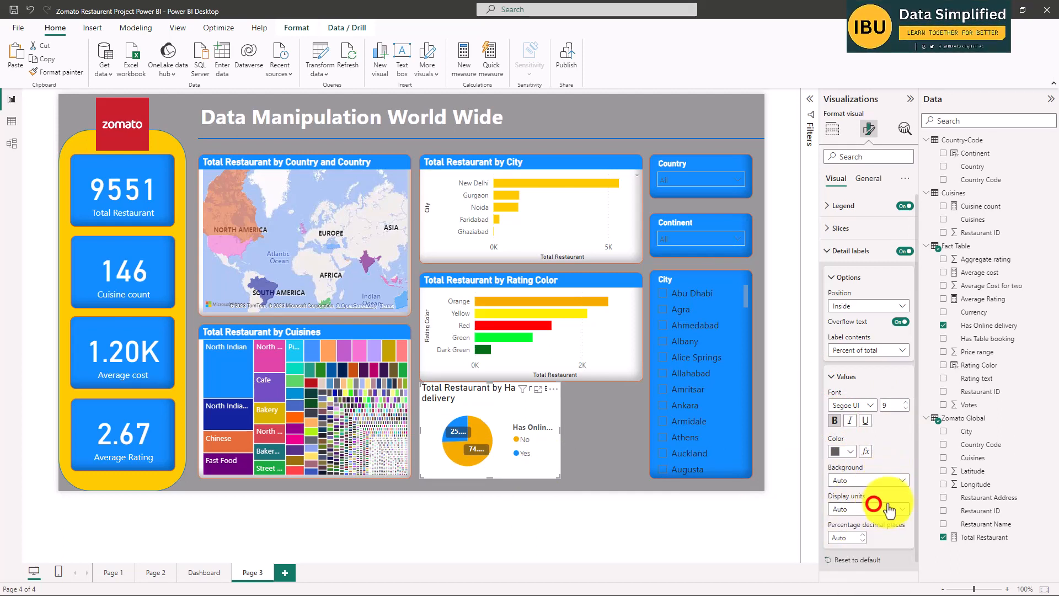
click(888, 480)
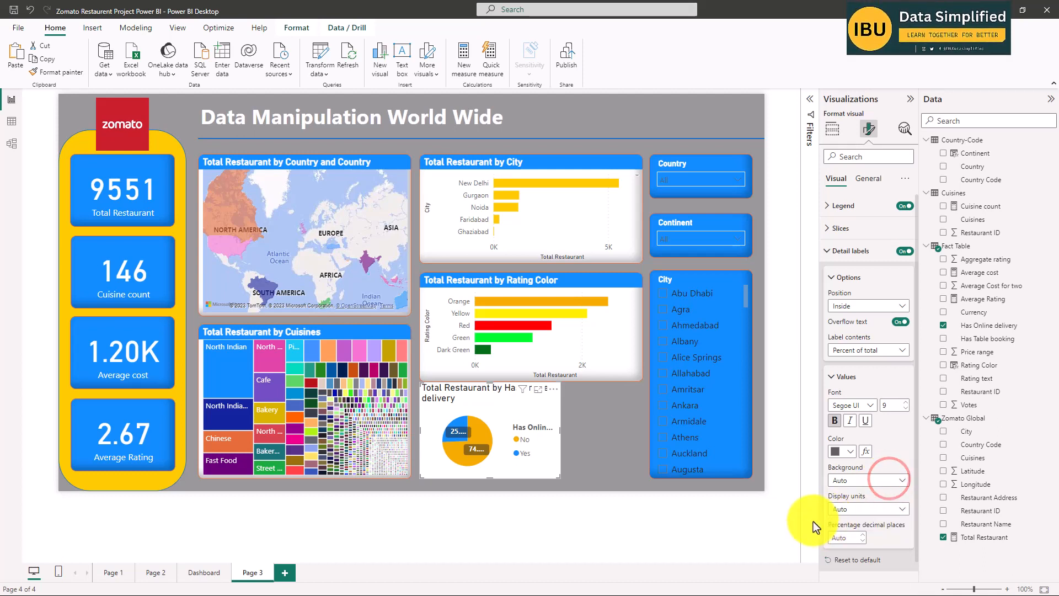
click(846, 538)
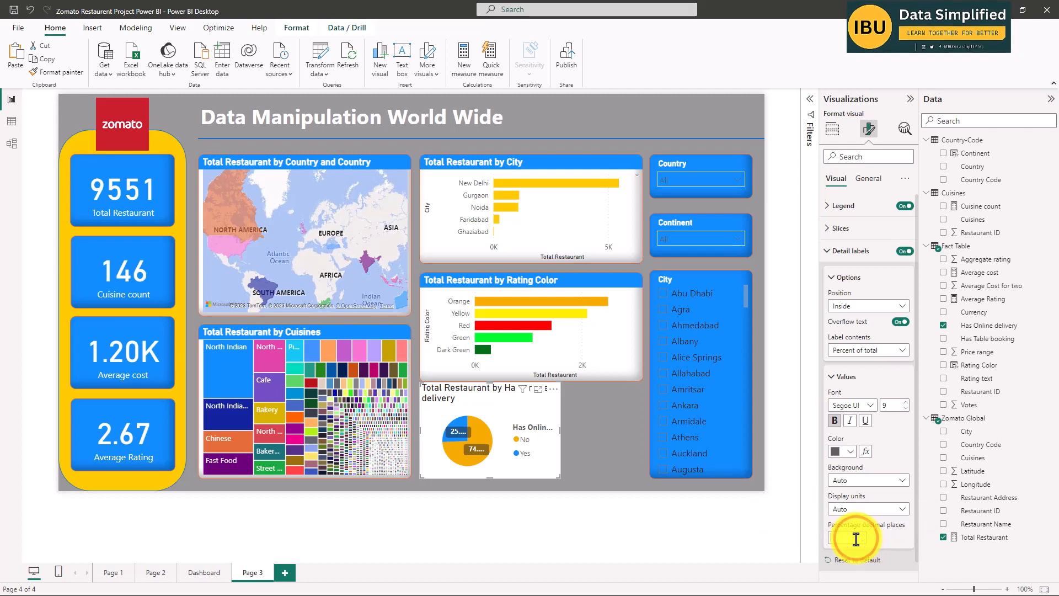
text(0)
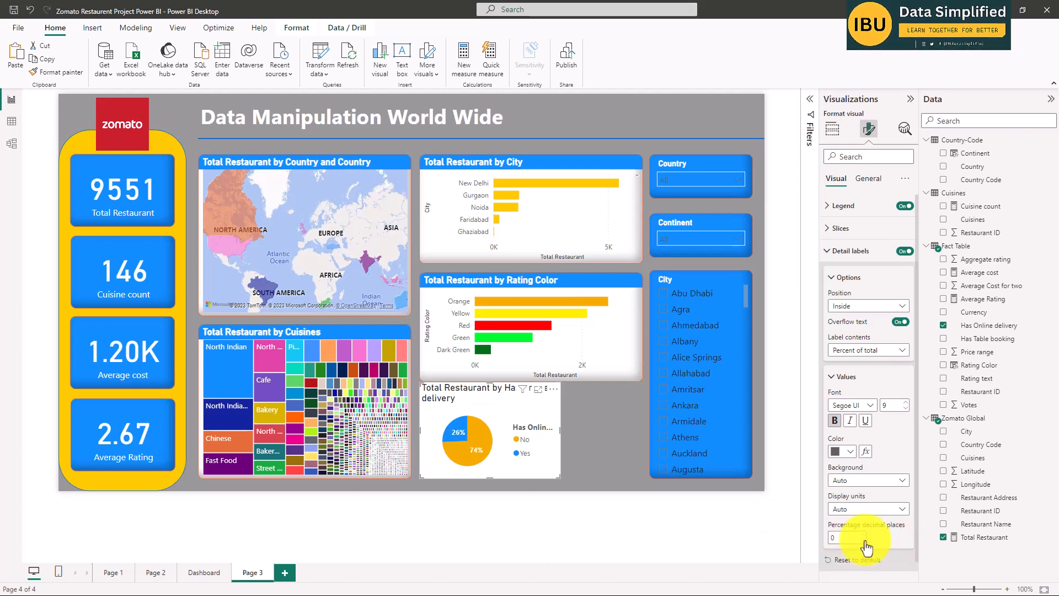
click(864, 537)
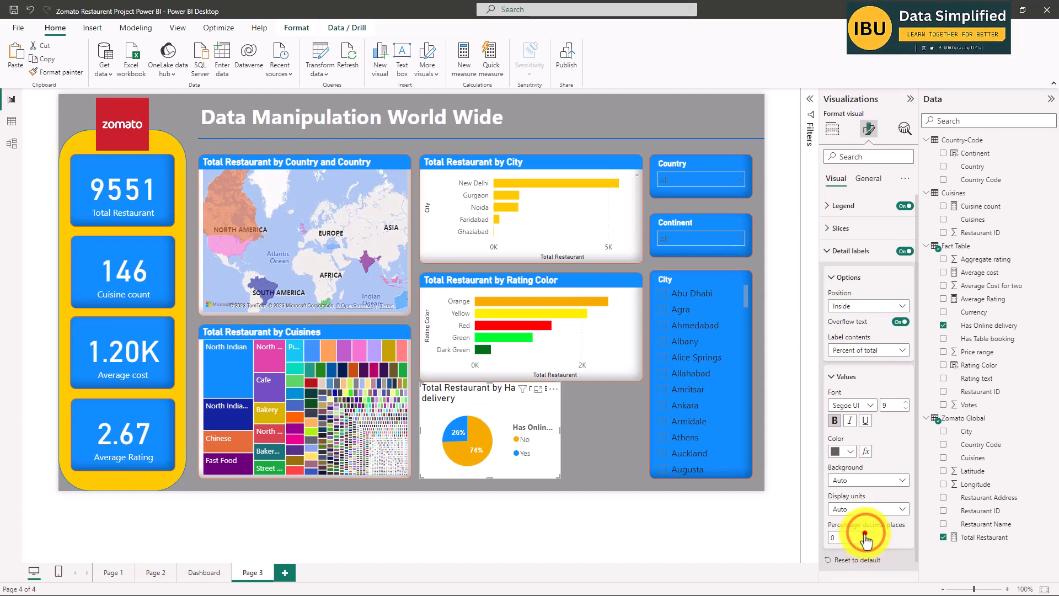
- Compare the new pie chart on Page 3 with the finished Online delivery pie chart on the Dashboard page
click(864, 541)
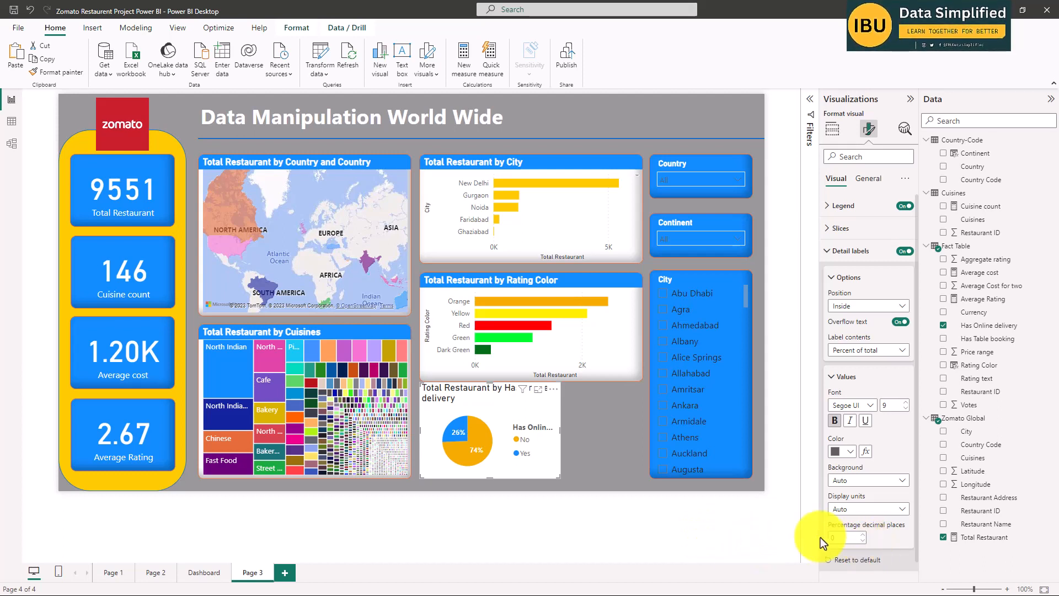
click(721, 535)
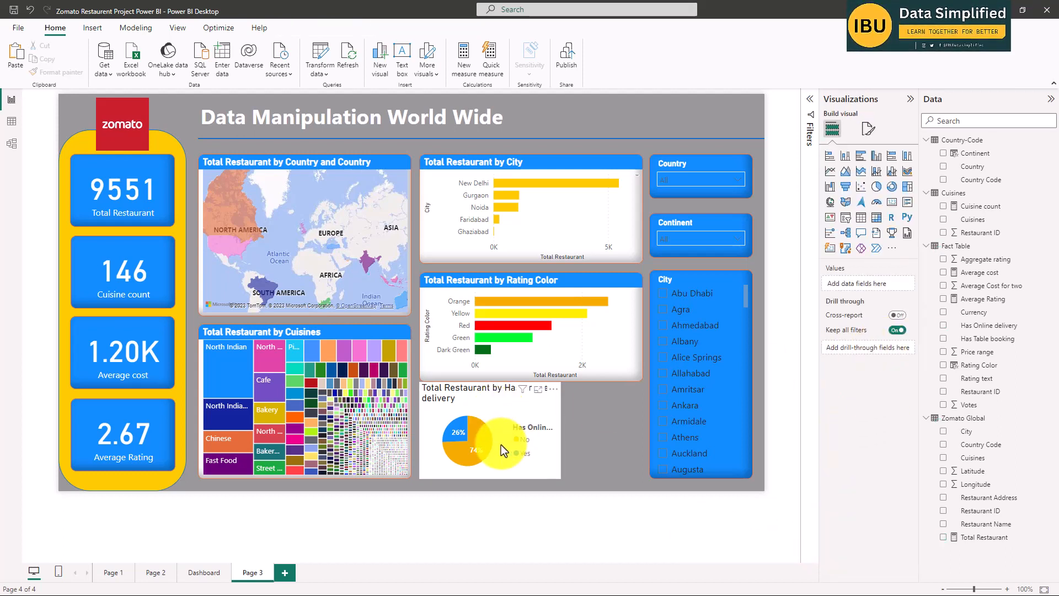
click(479, 468)
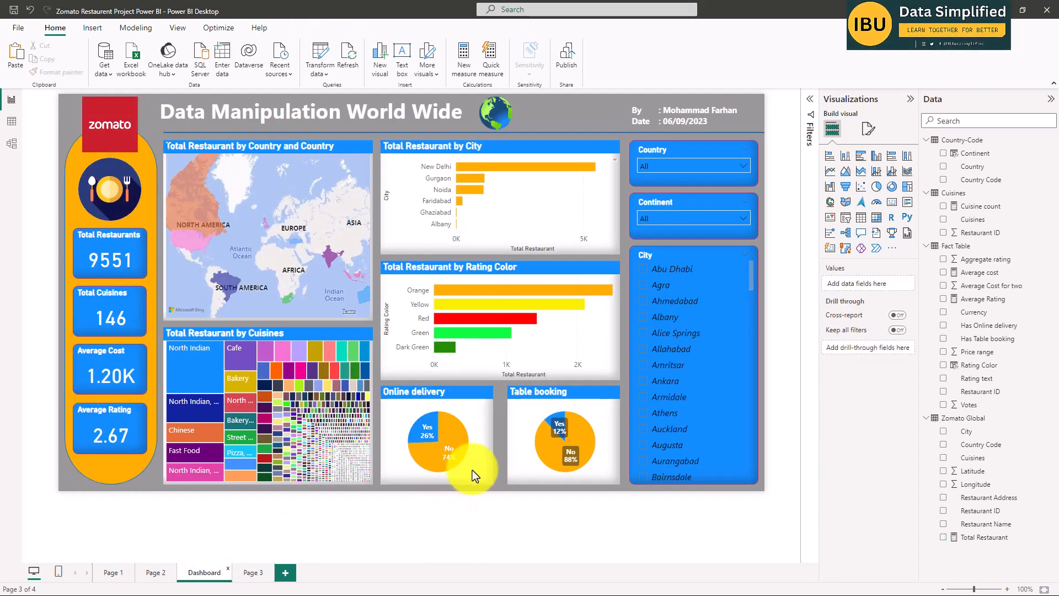
click(462, 419)
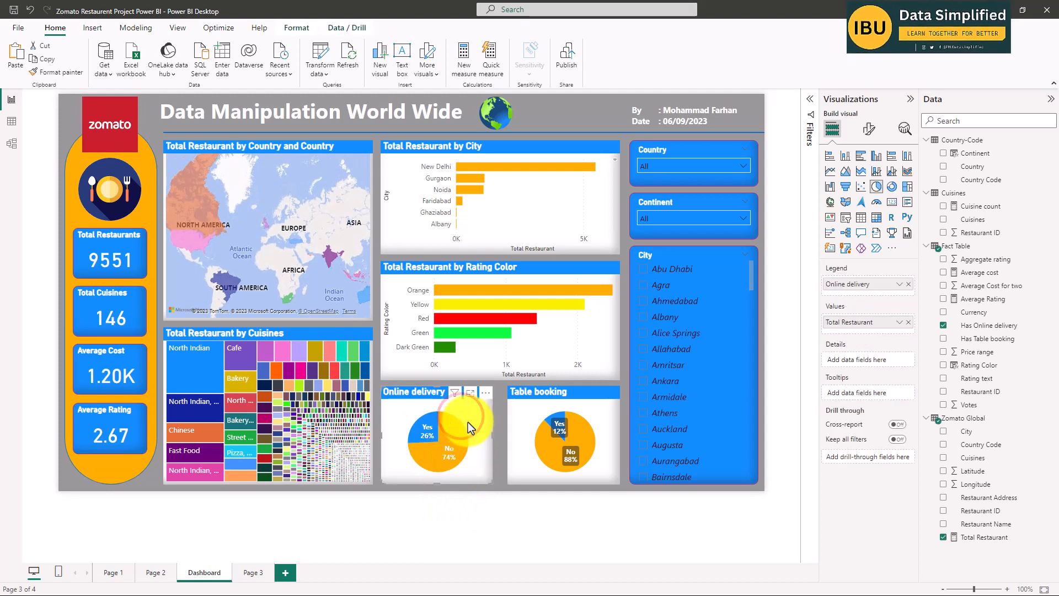
click(251, 571)
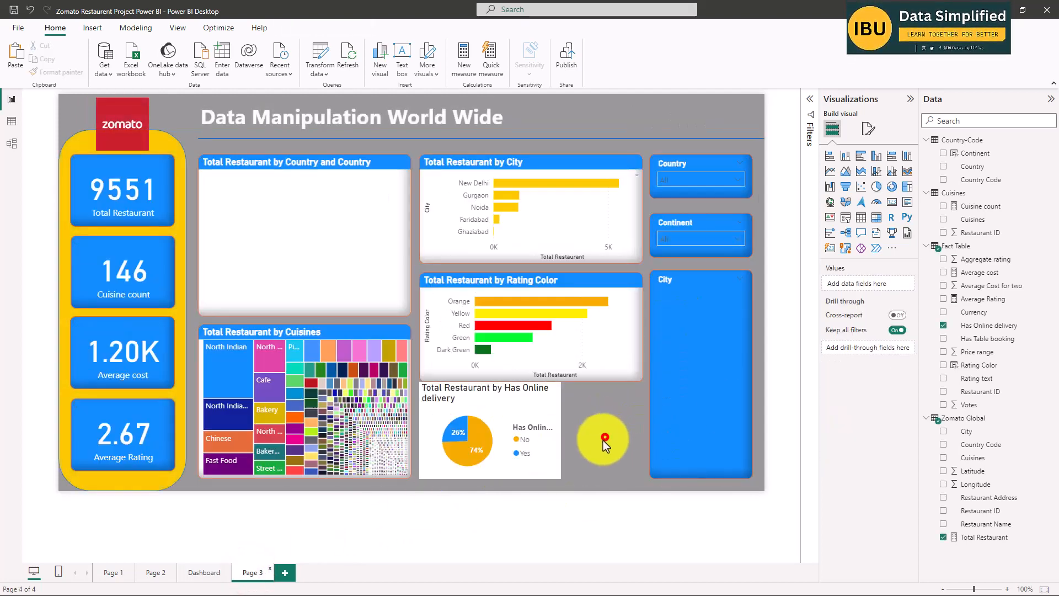
click(604, 440)
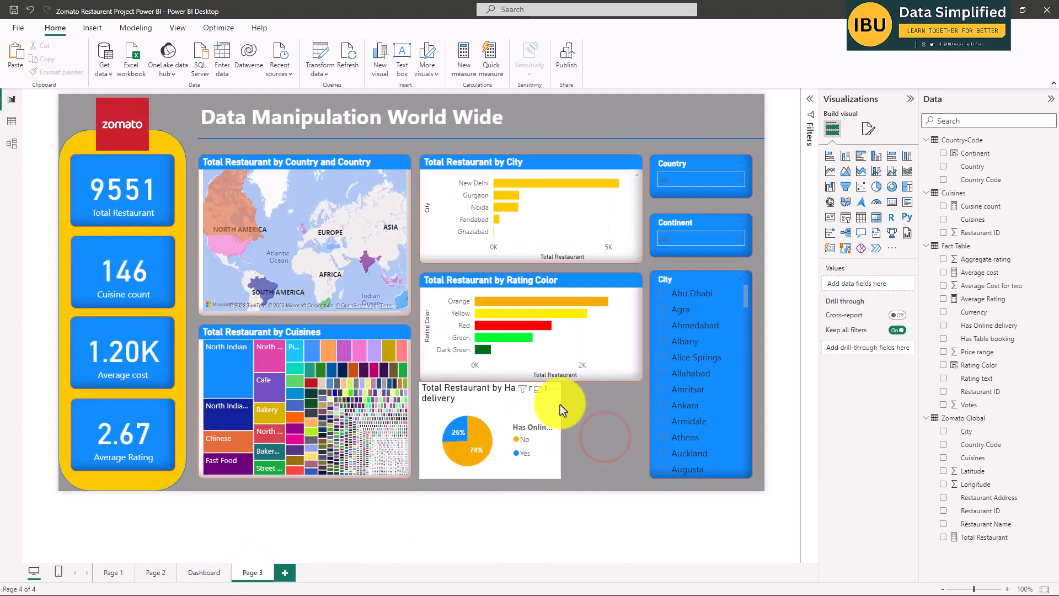
click(458, 403)
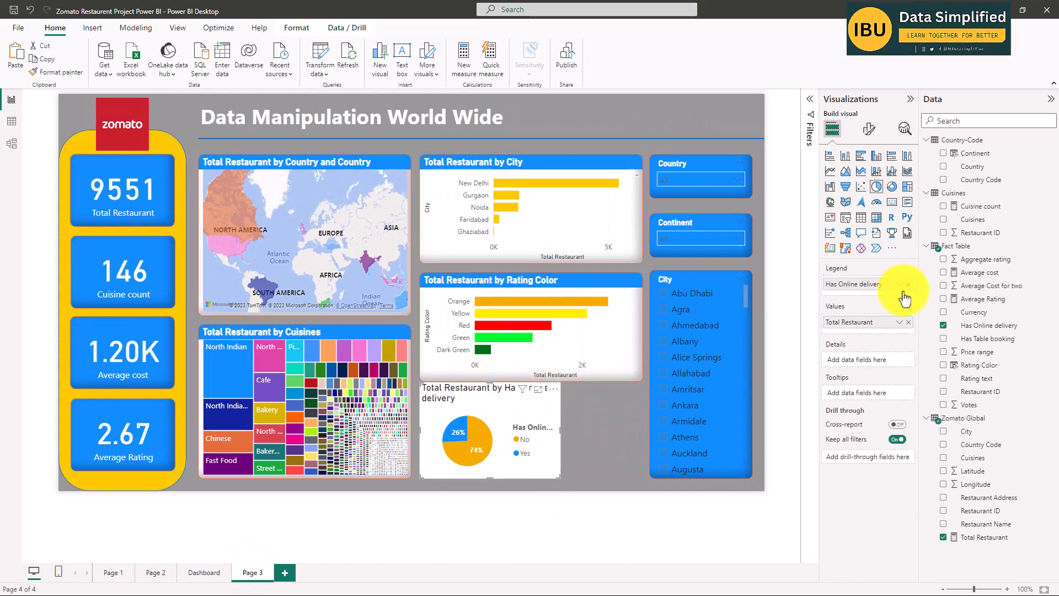
click(195, 573)
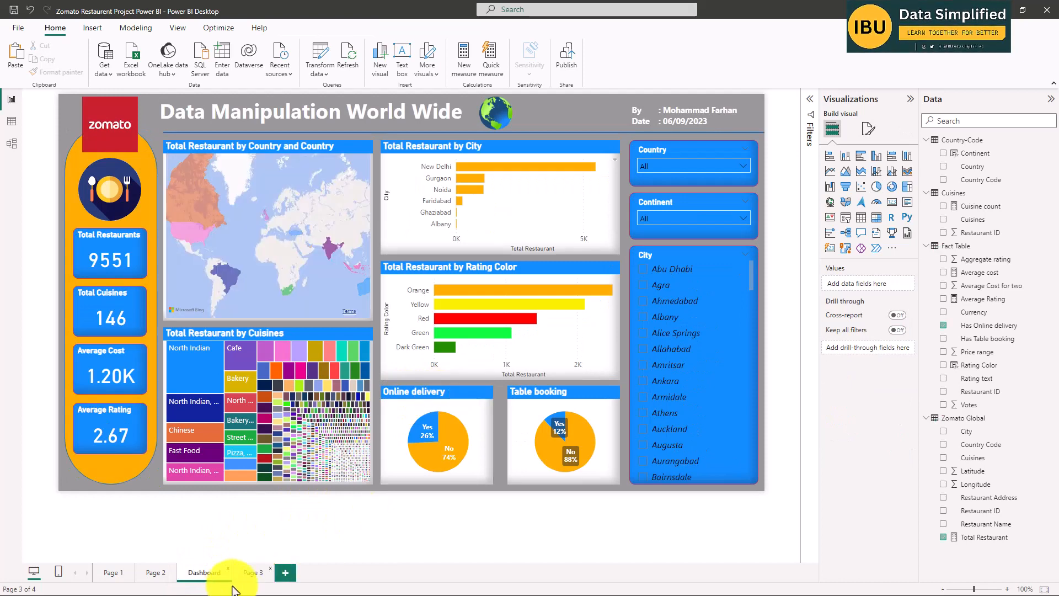
click(248, 573)
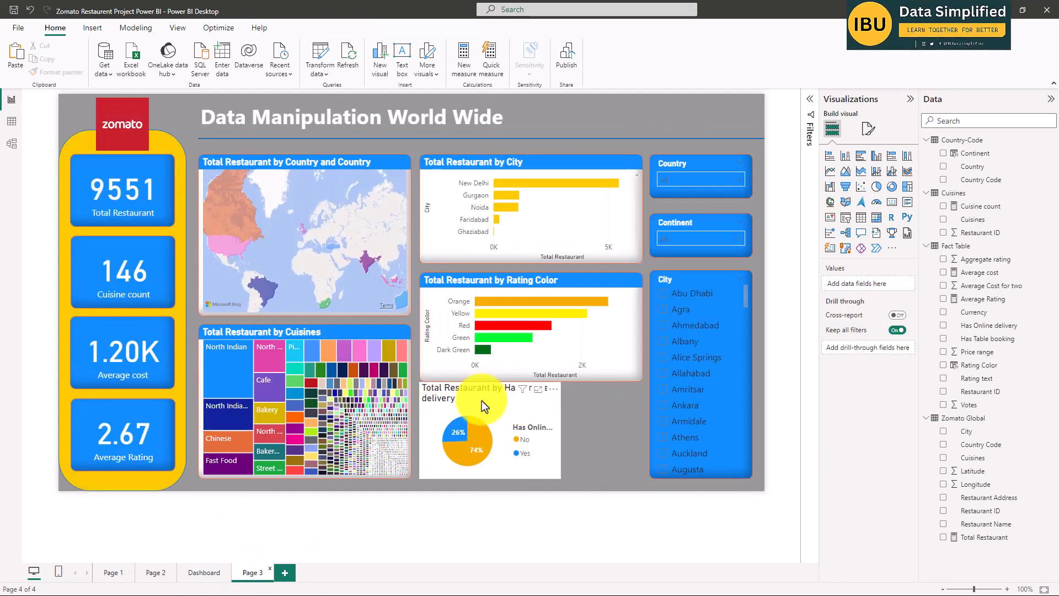
- Retitle the Page 3 pie chart as "Online Delivery" and make the title bold
click(466, 403)
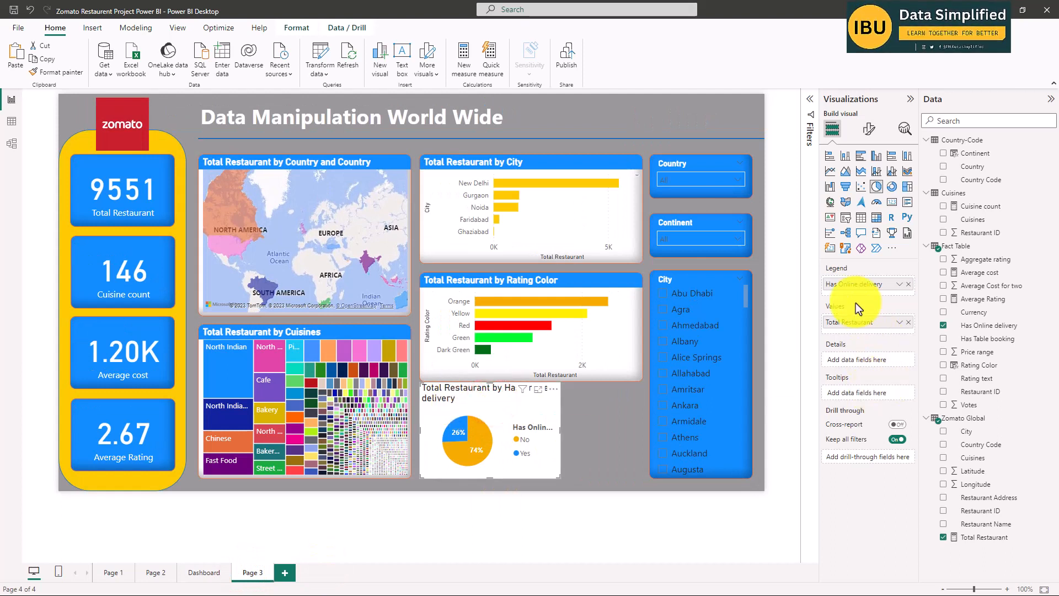
click(869, 130)
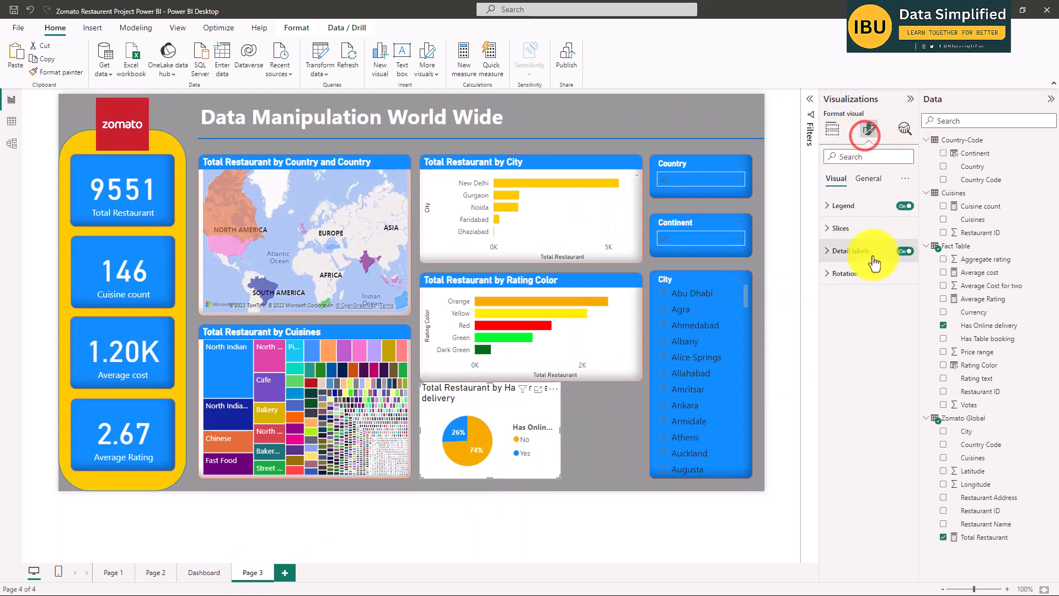
click(868, 177)
click(839, 227)
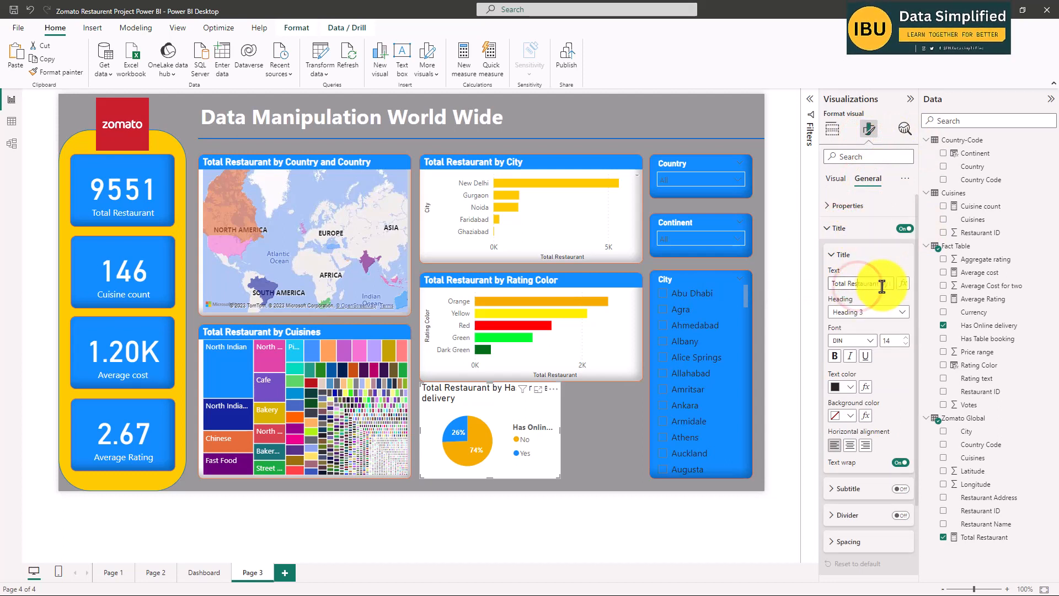
drag(882, 284, 832, 283)
key(BackSpace)
key(BackSpace)
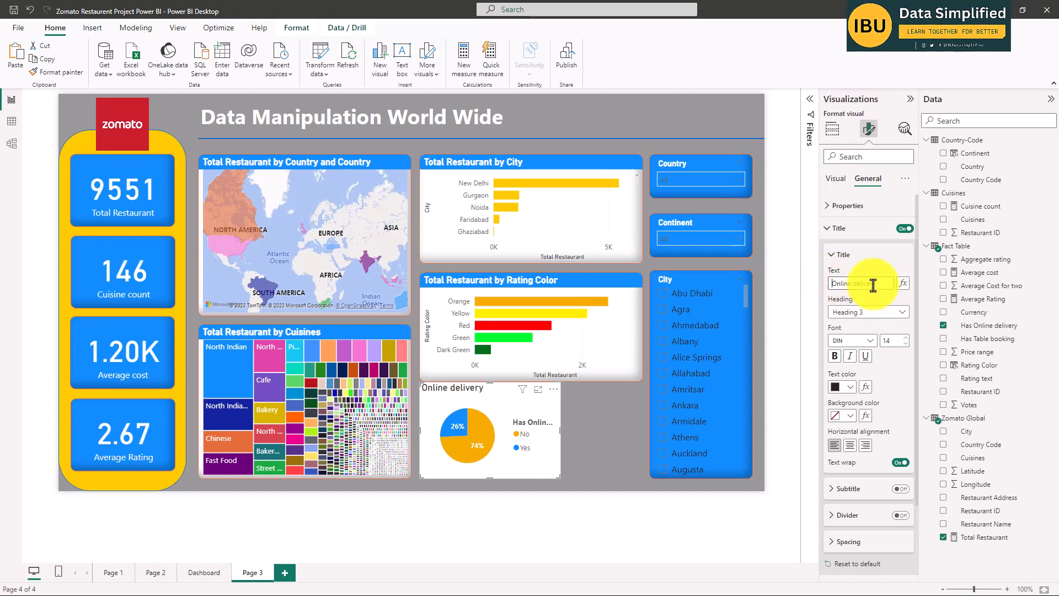
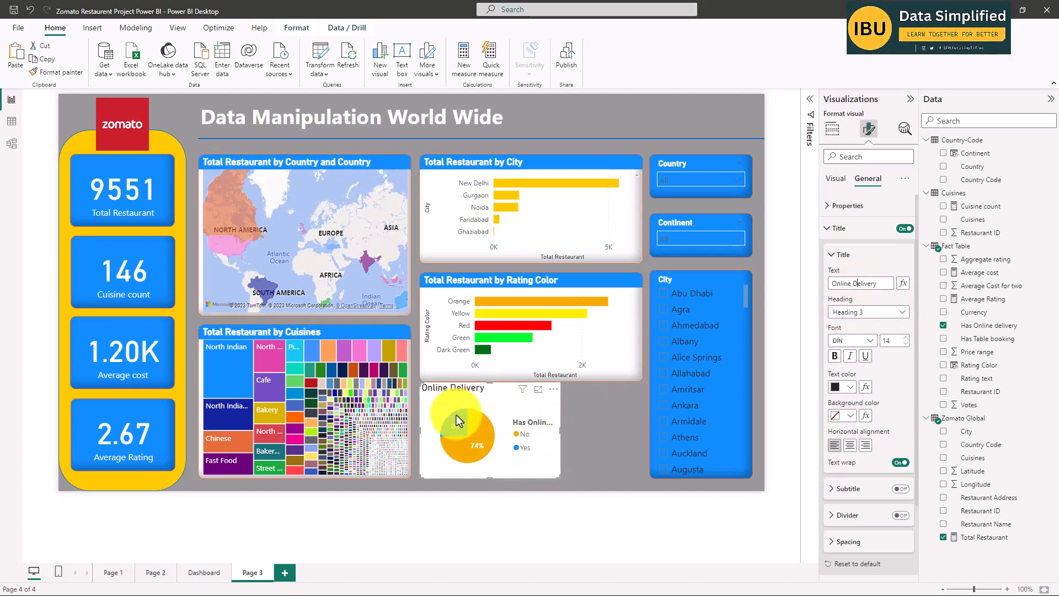
click(835, 356)
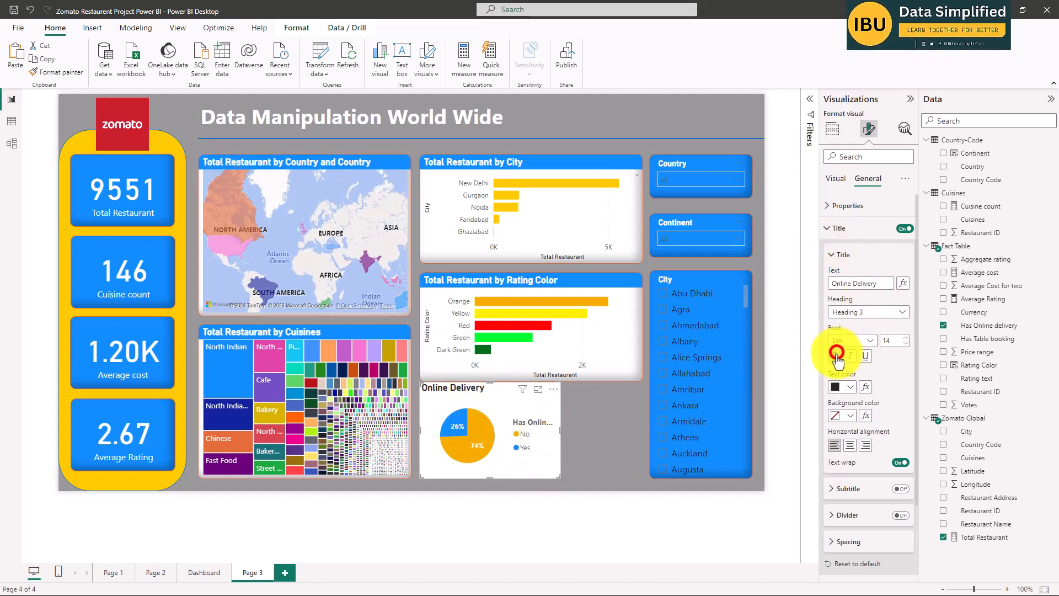
- Apply the dashboard charts' blue-header styling to the Online Delivery pie chart with Format Painter
click(597, 416)
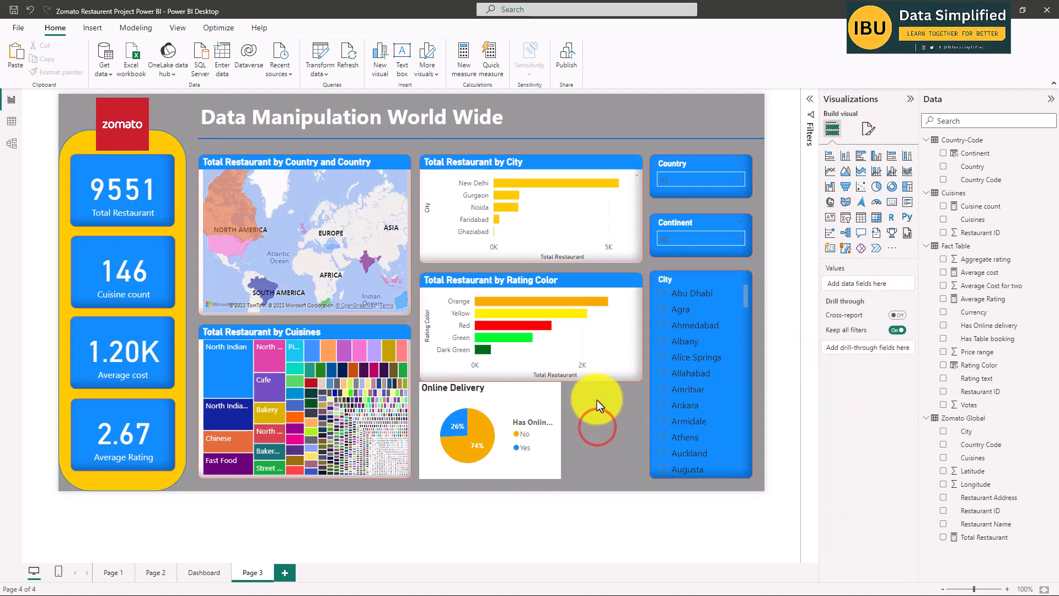
click(52, 72)
click(495, 390)
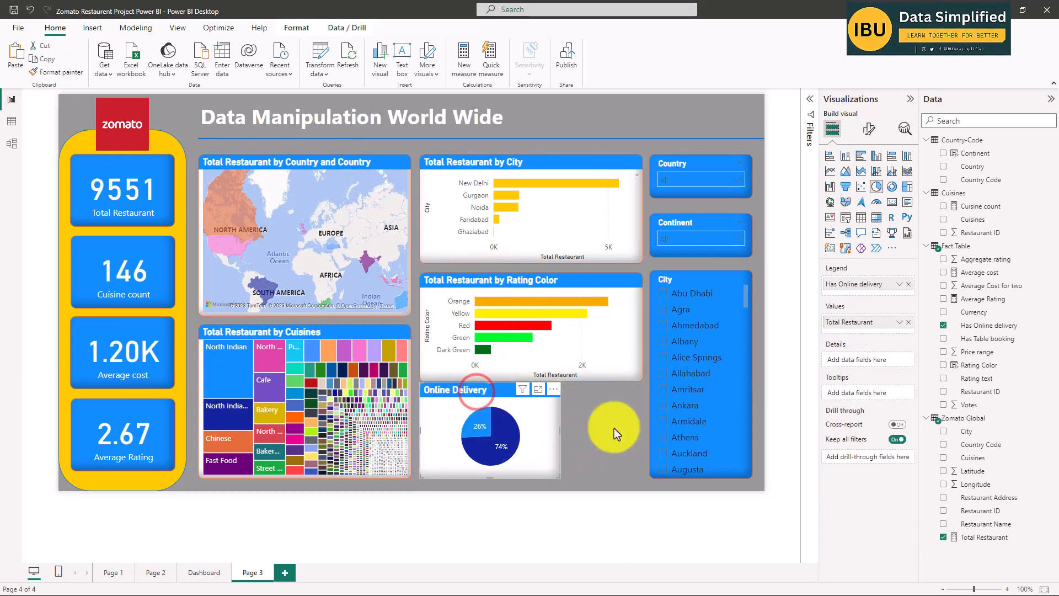
- Recolor the No slice of the Online Delivery pie chart orange
click(872, 132)
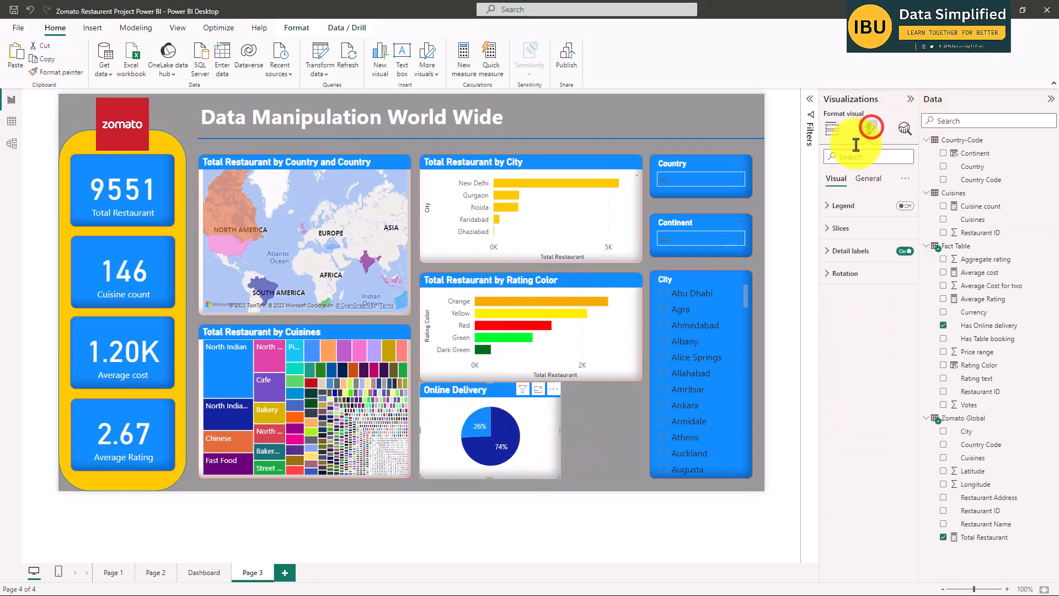
click(847, 274)
click(843, 228)
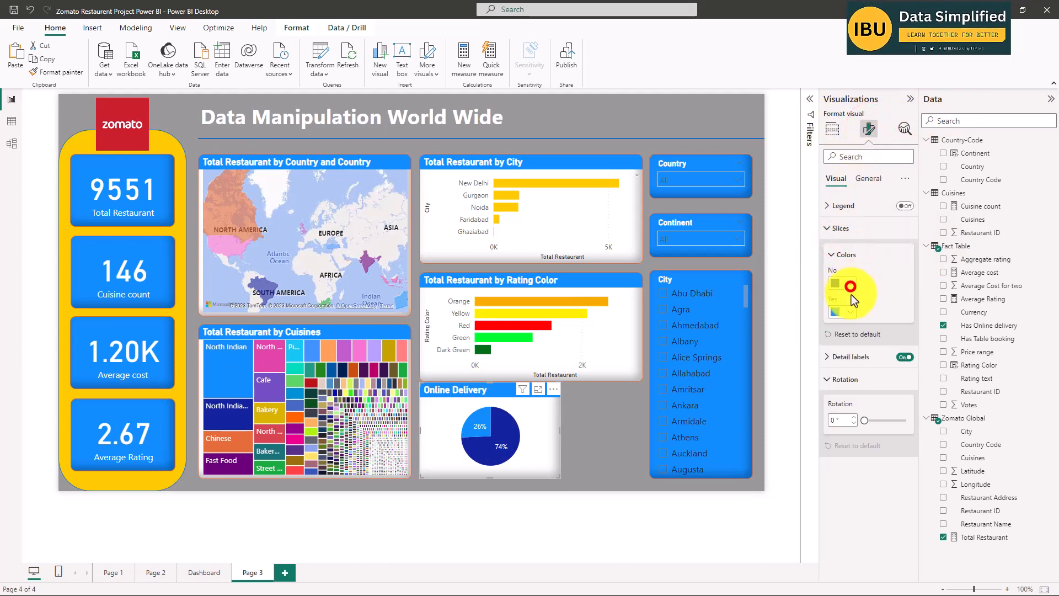
click(850, 286)
click(858, 449)
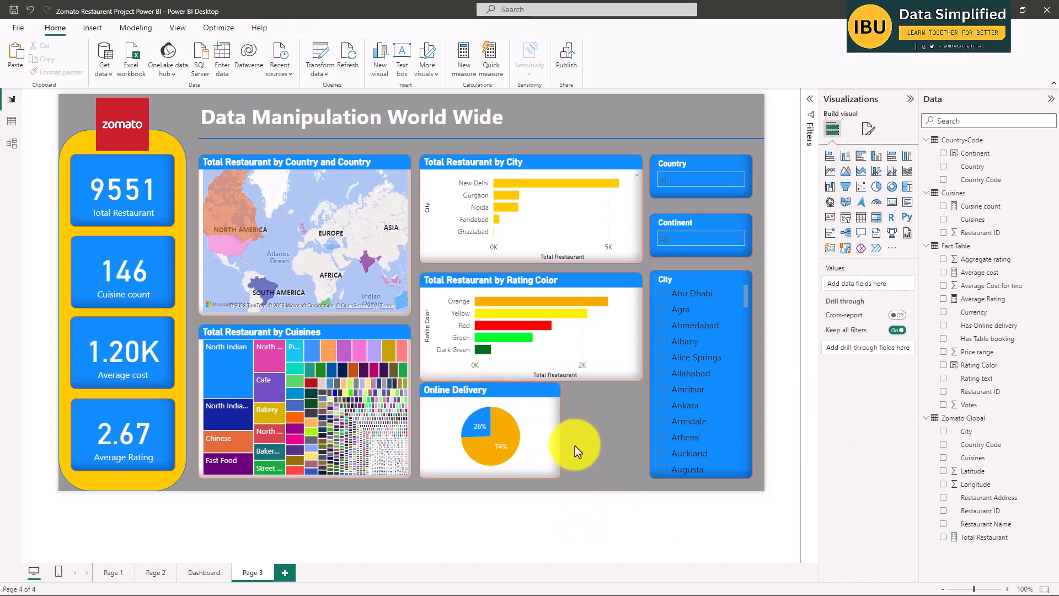
- Narrow the Online Delivery pie chart to leave room beside it, and shift the rating color bar chart slightly upward
click(548, 424)
drag(556, 431, 525, 440)
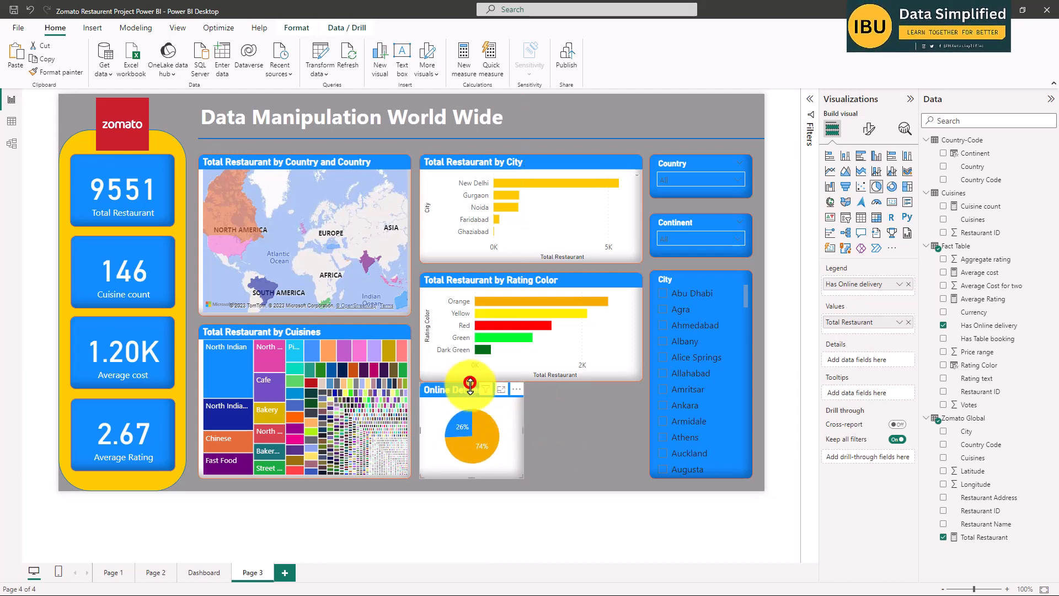
drag(482, 279, 480, 276)
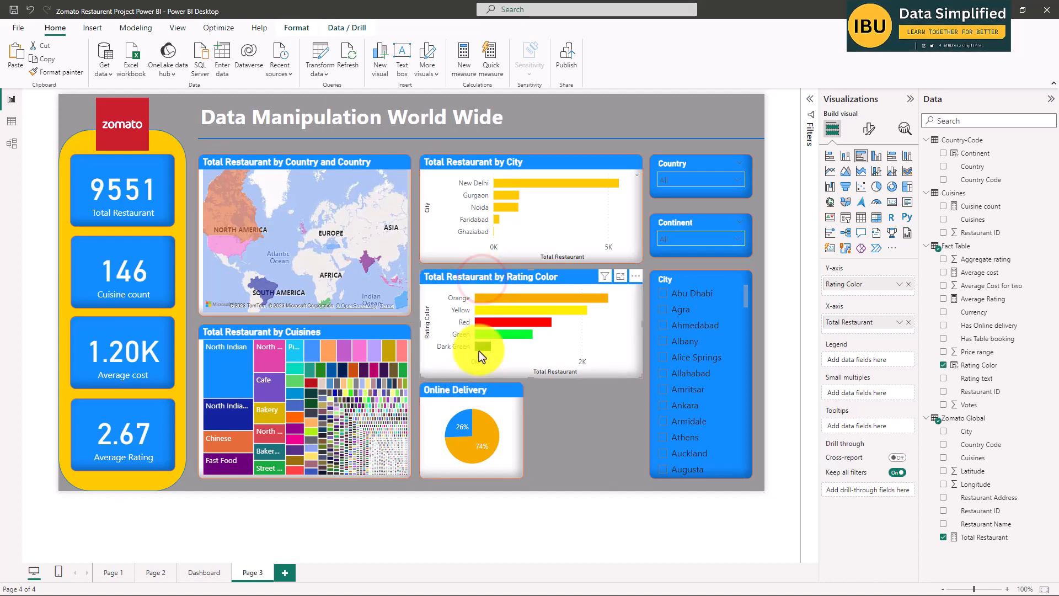
click(575, 437)
- Duplicate the Online Delivery pie chart into the empty space beside it and delete the duplicate
click(470, 386)
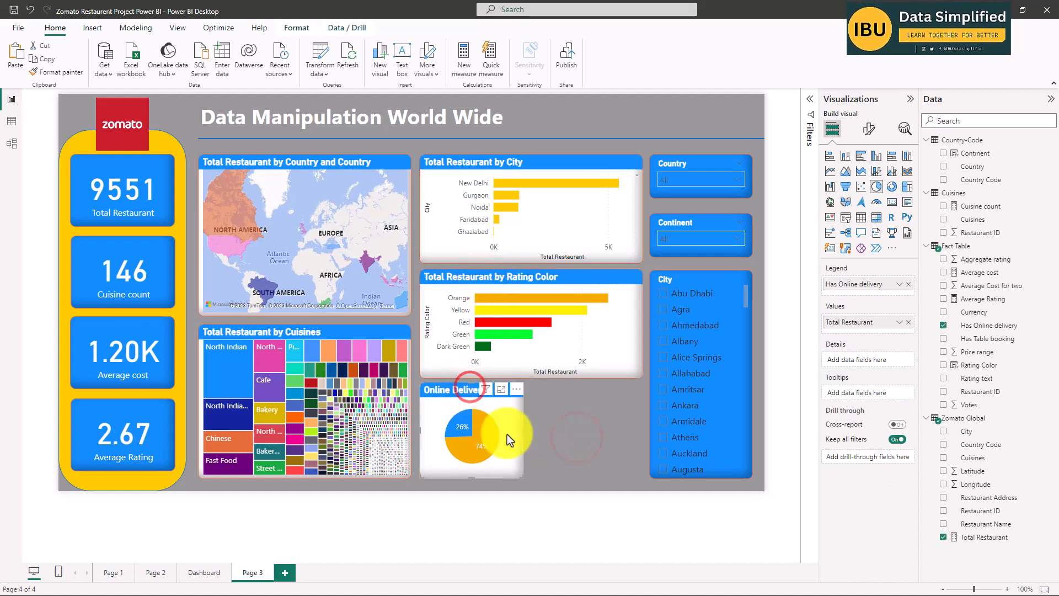
click(566, 440)
key(ctrl+v)
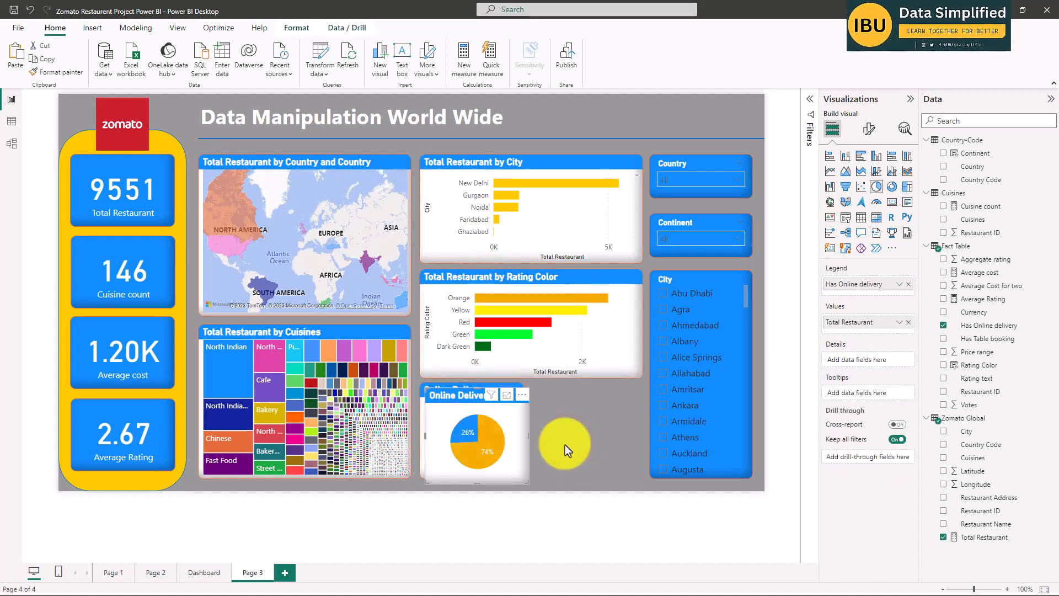
drag(465, 394, 578, 391)
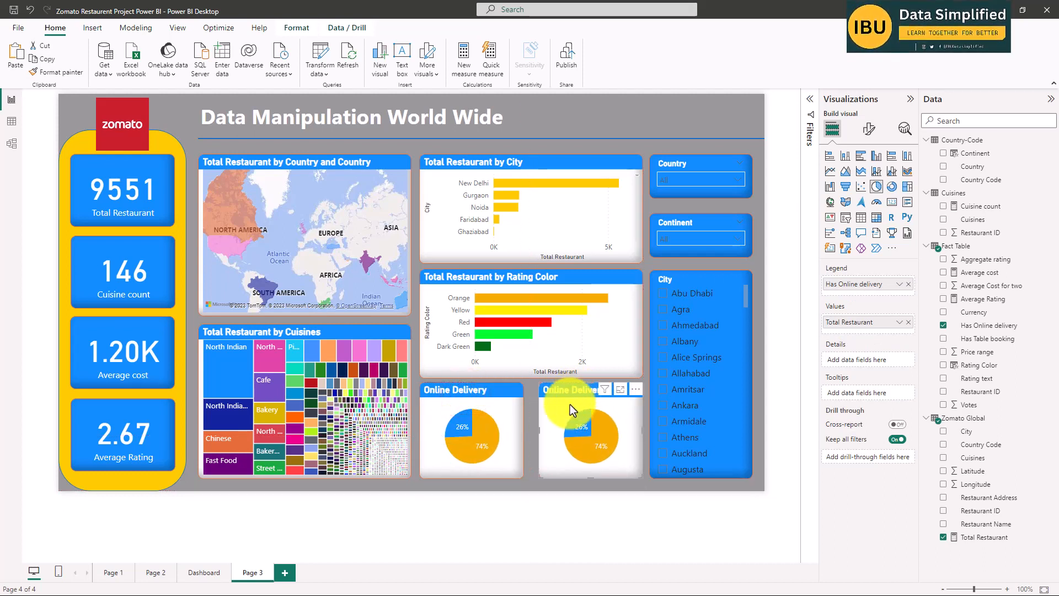
key(Delete)
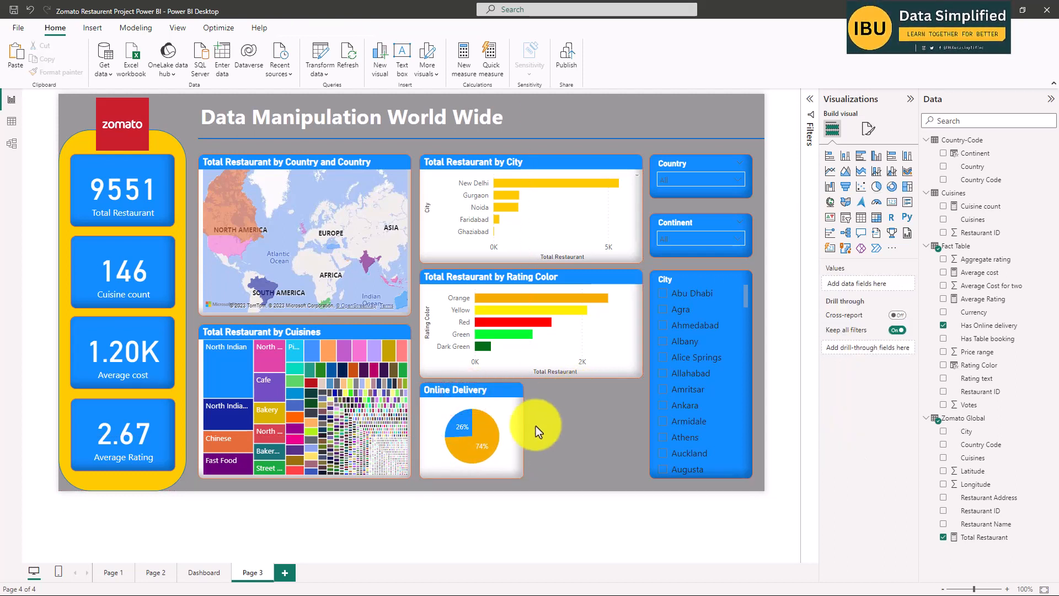
- Copy the Online delivery pie chart from the Dashboard page to Page 3 and place it beside the existing Online Delivery chart
click(203, 572)
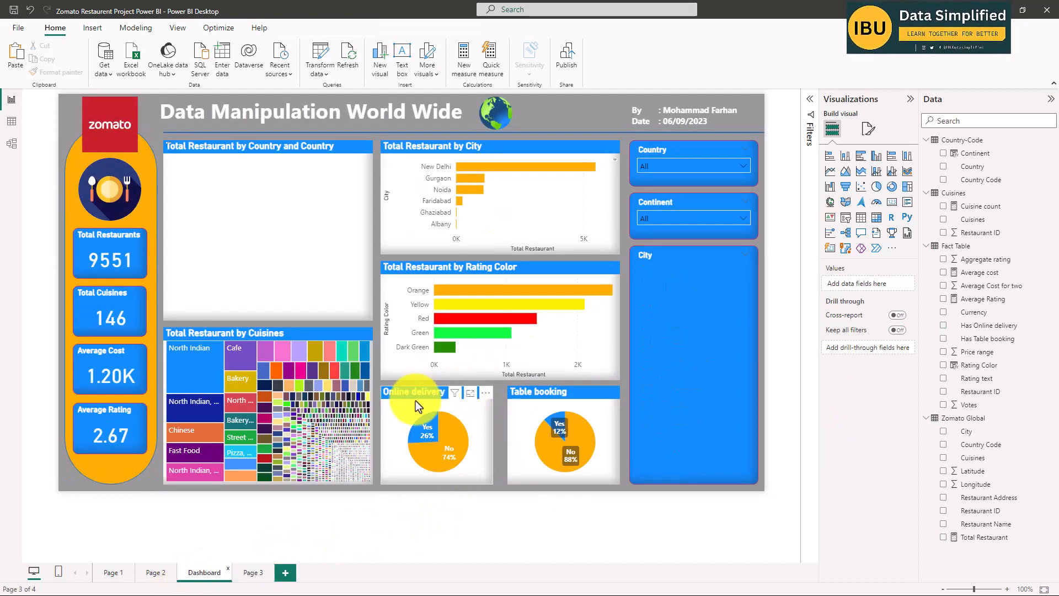
click(407, 395)
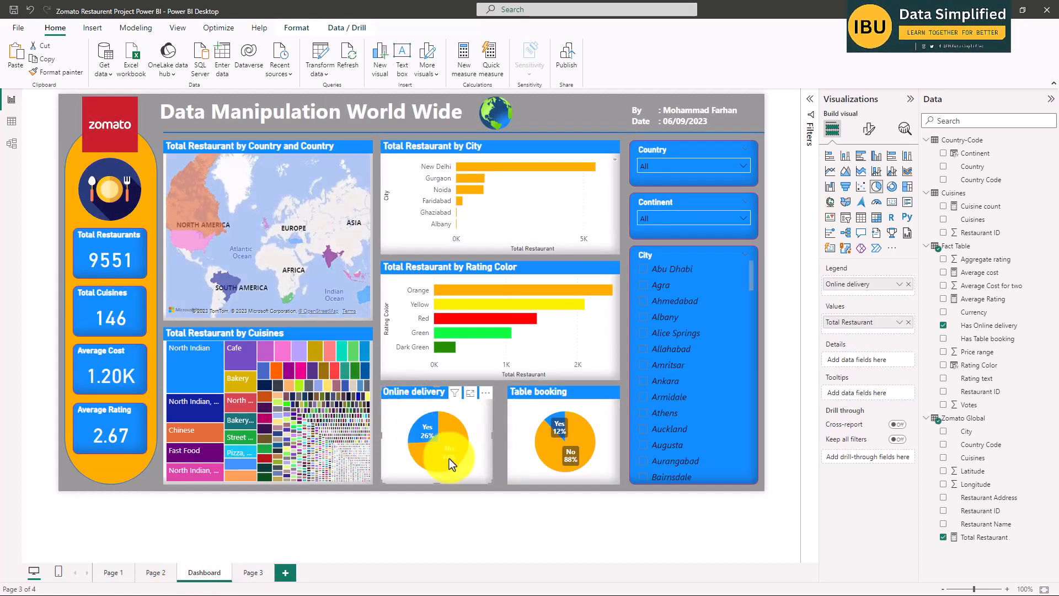
click(257, 574)
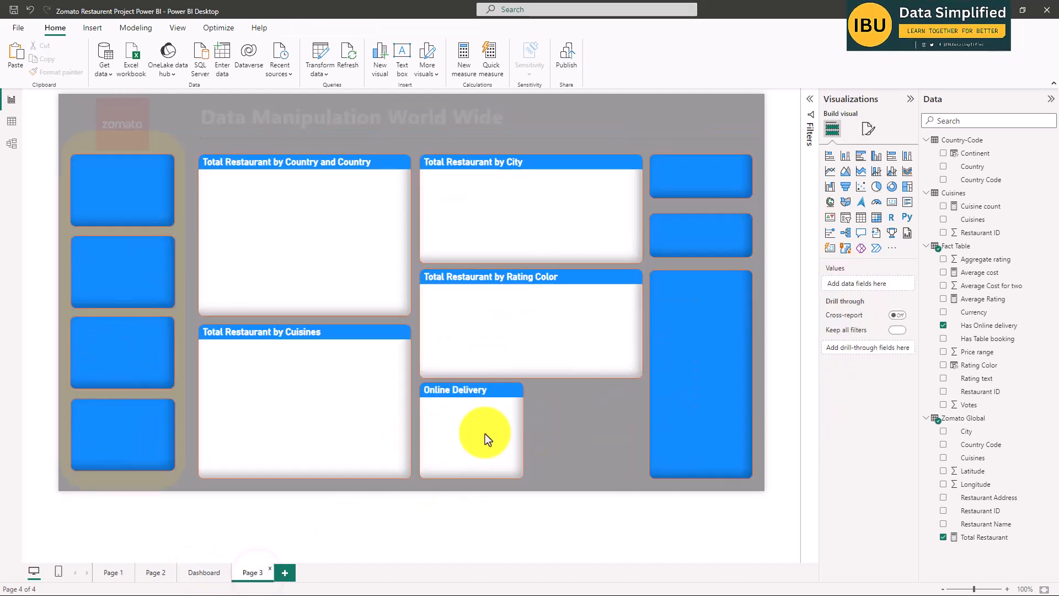
click(483, 430)
click(869, 129)
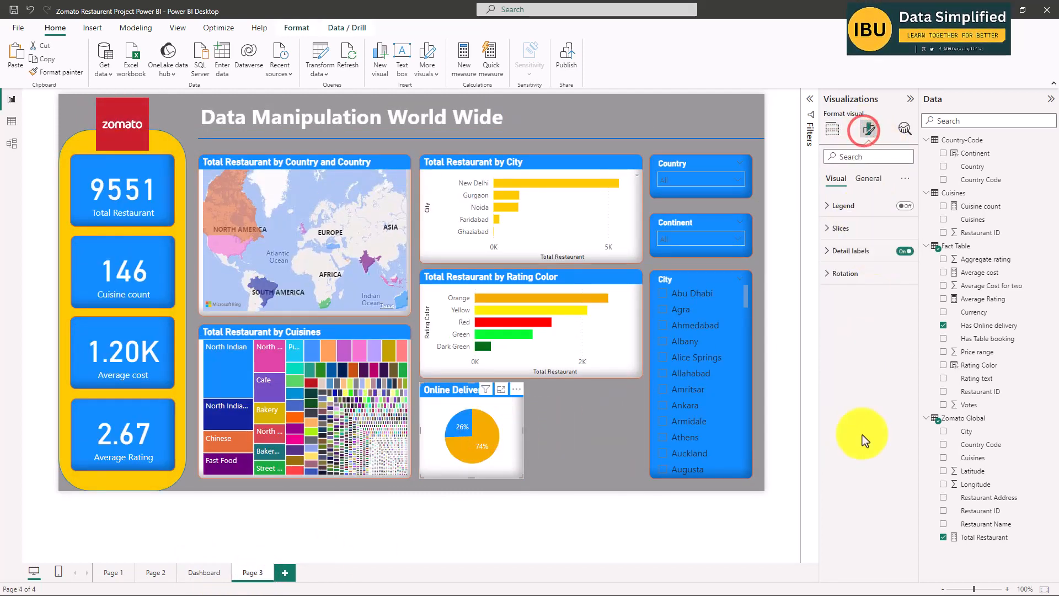
click(840, 204)
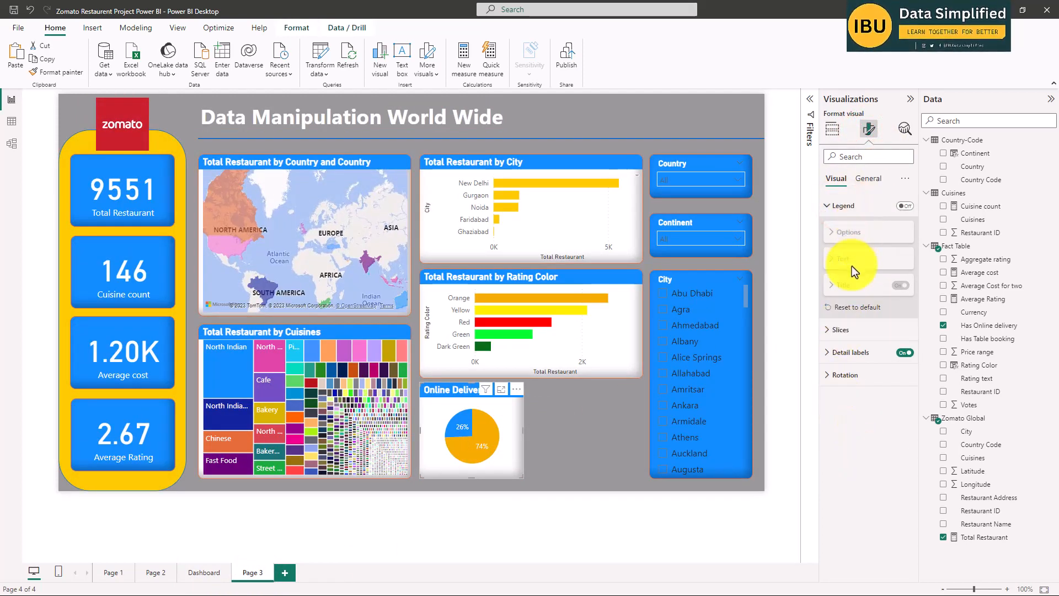
click(574, 419)
key(ctrl+v)
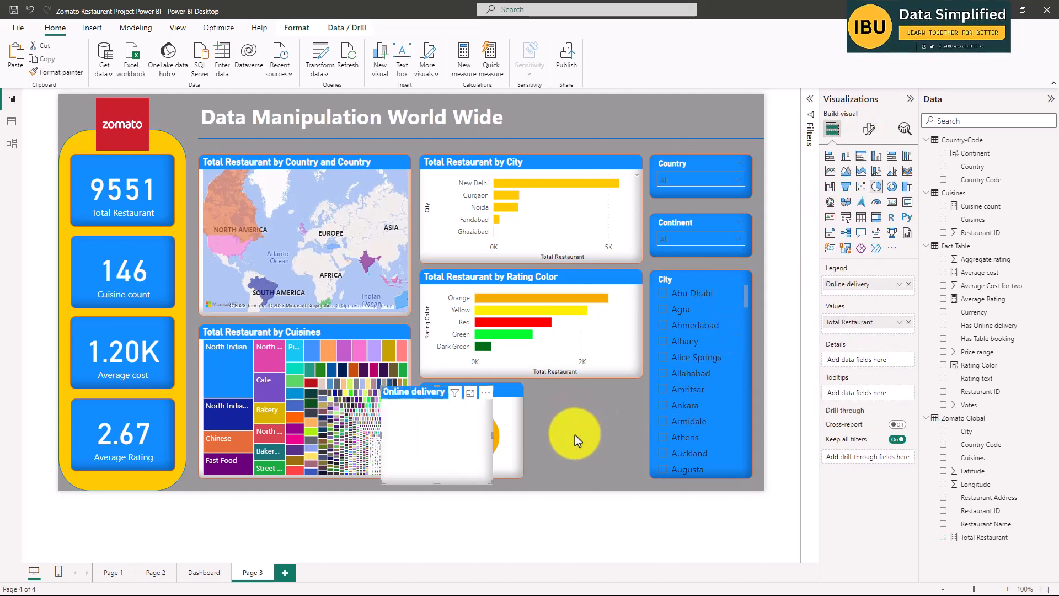
drag(432, 403, 568, 388)
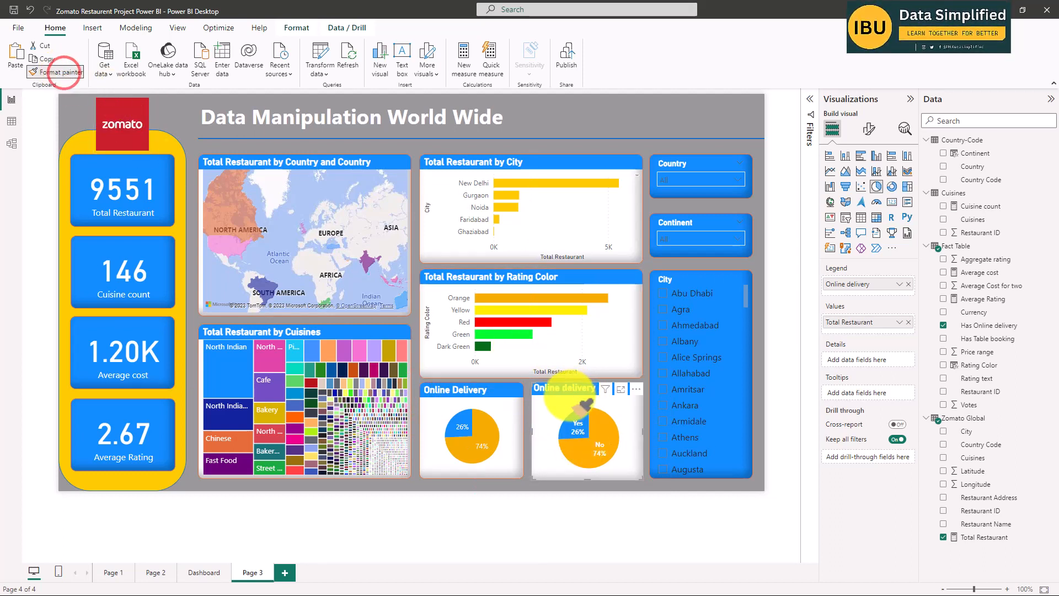
- Copy the pasted Online delivery chart's formatting onto the original Online Delivery pie chart with Format Painter, and delete the pasted chart
click(487, 390)
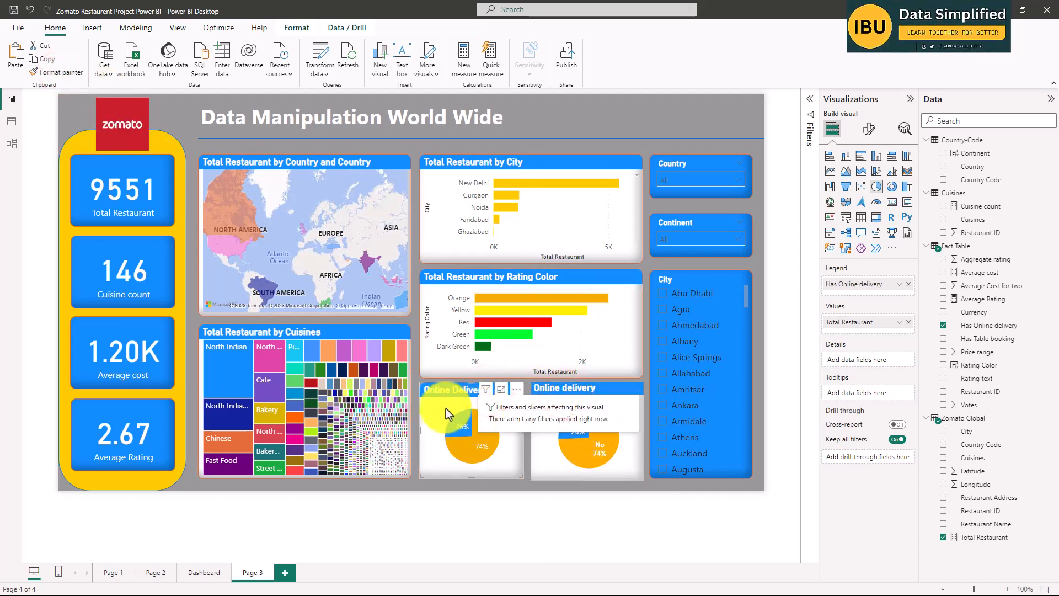
click(550, 409)
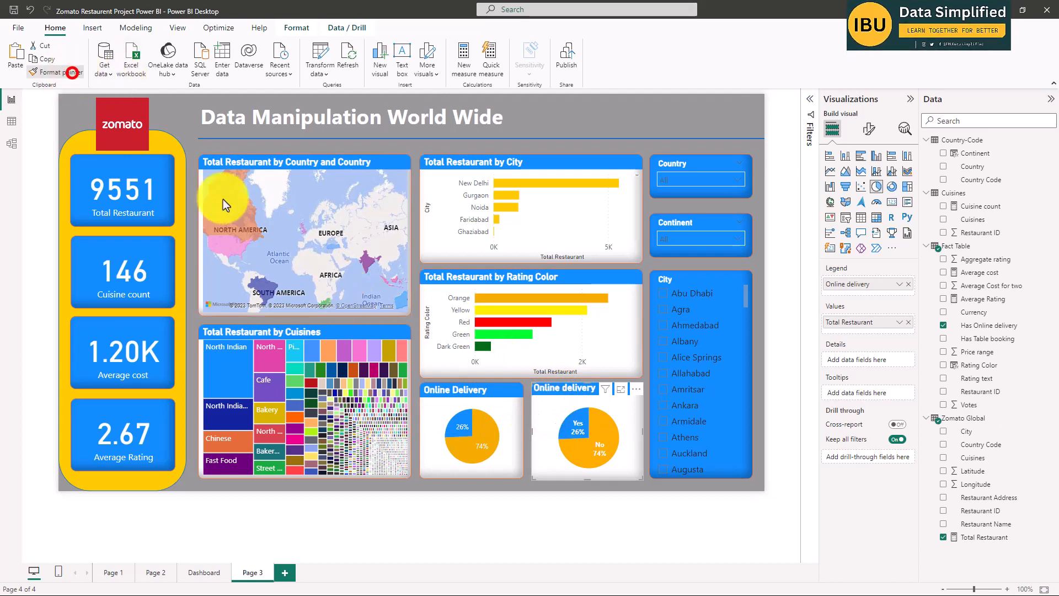
click(502, 425)
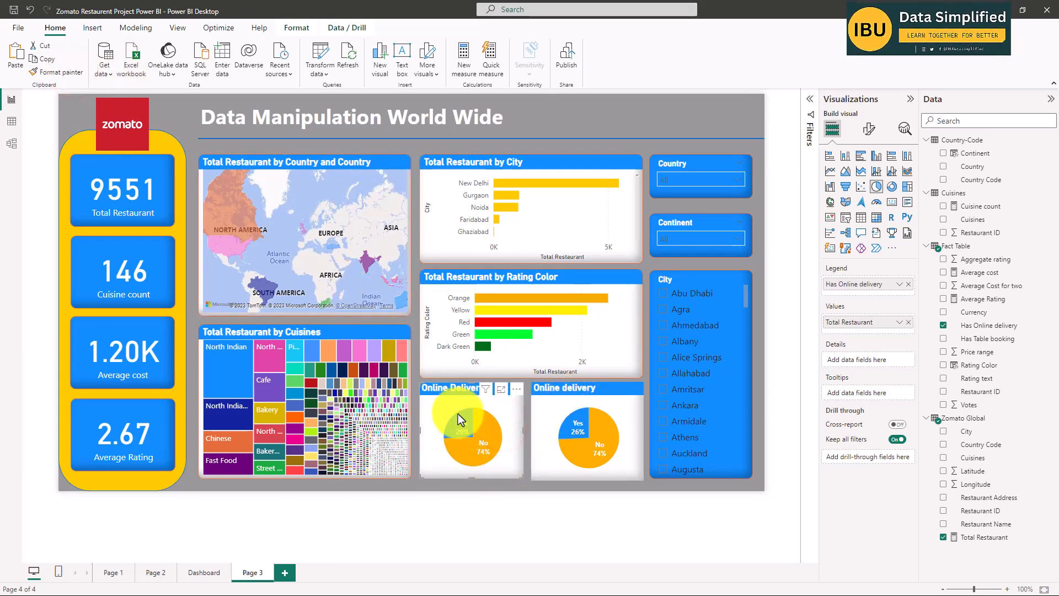
click(571, 418)
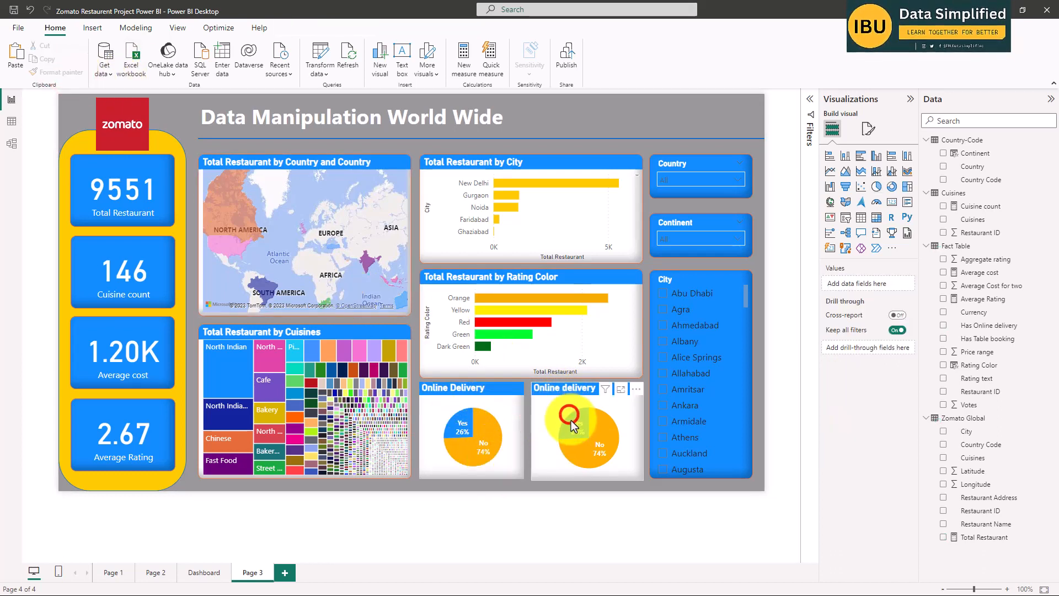
key(Delete)
click(510, 462)
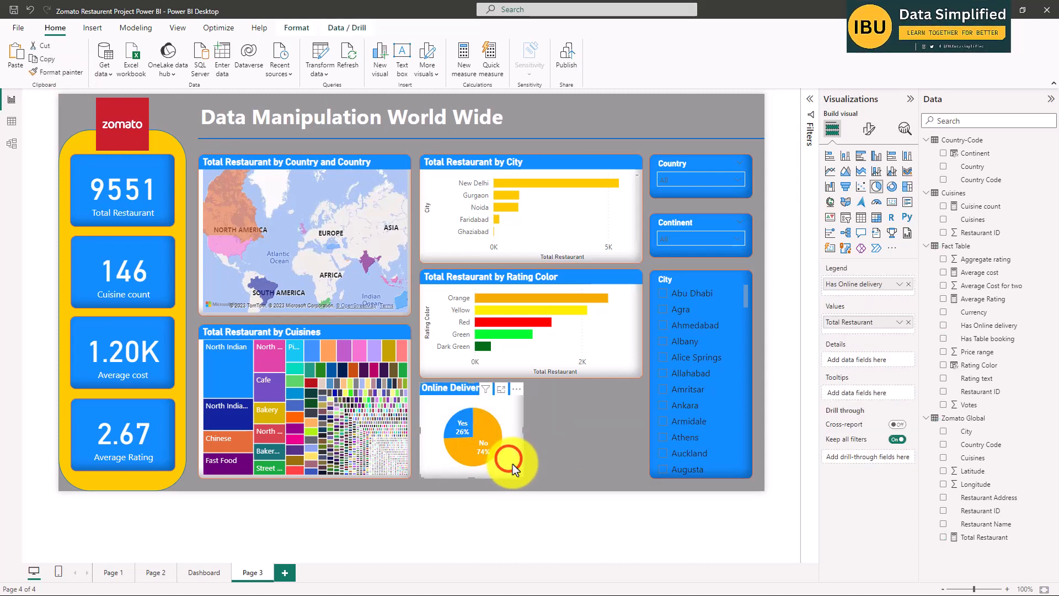
- Review the Dashboard page's layout for comparison and check the slice color settings of Page 3's Online Delivery pie chart
scroll(467, 423, up, 2)
click(562, 433)
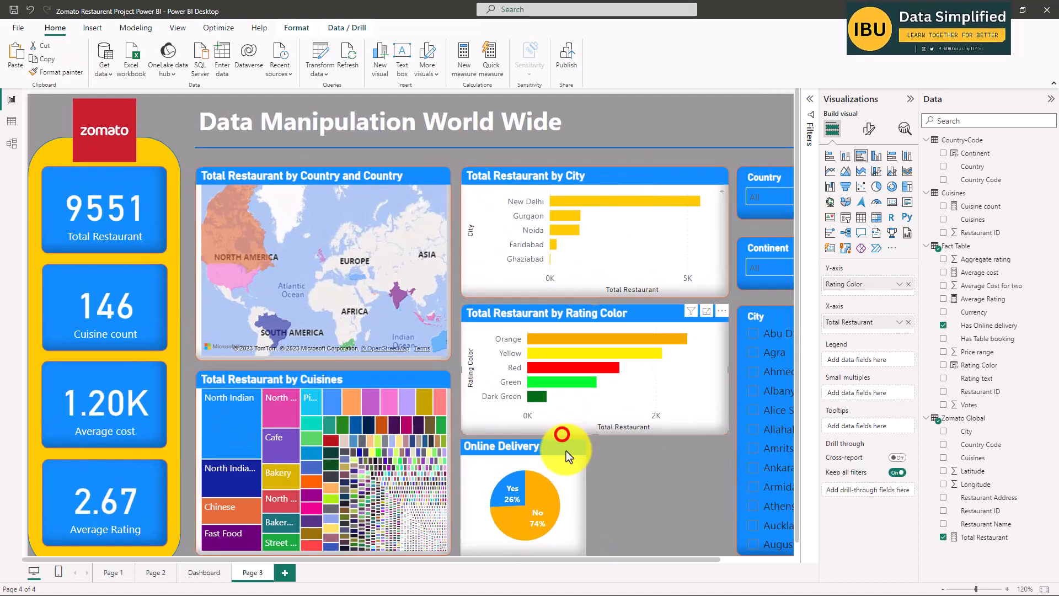
click(202, 570)
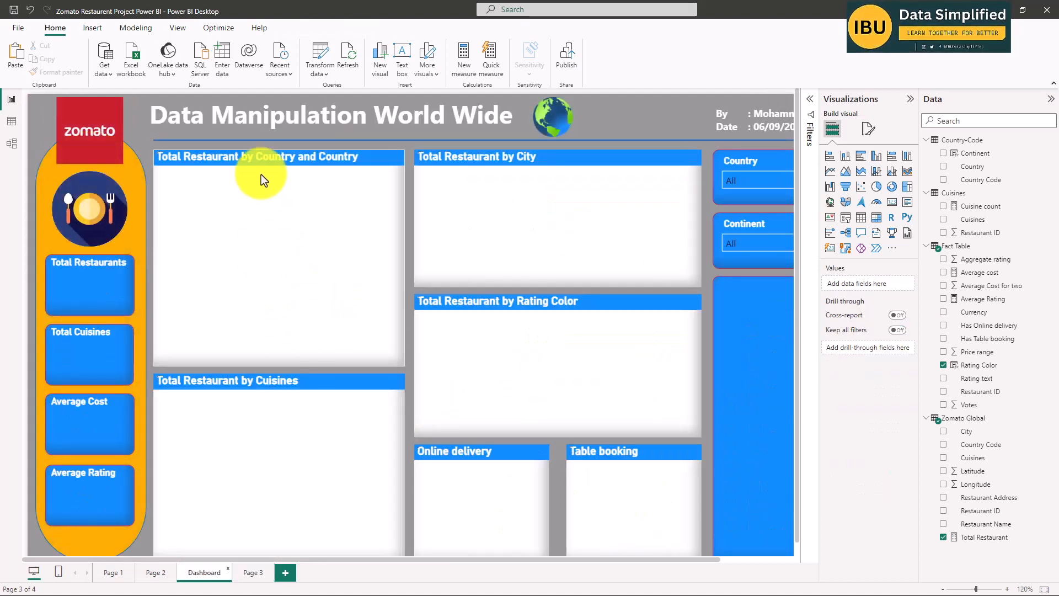
click(249, 574)
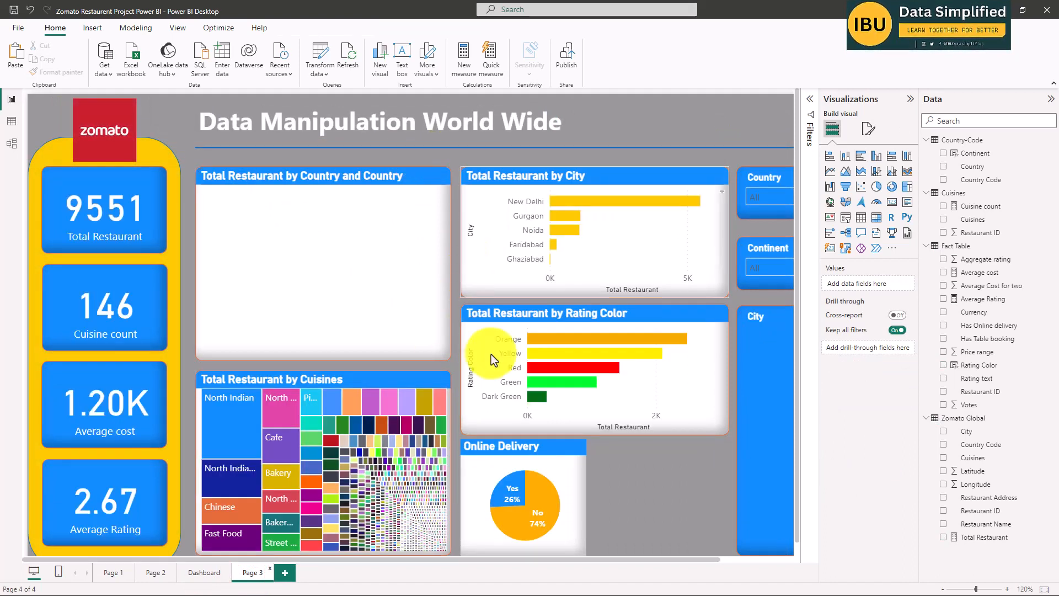
click(624, 498)
click(564, 470)
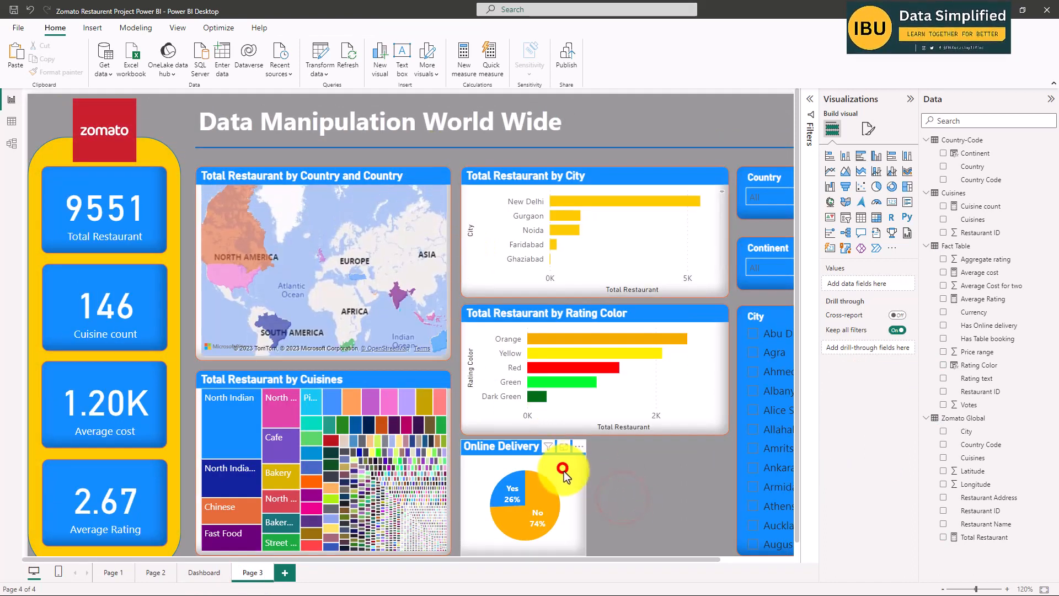
click(870, 127)
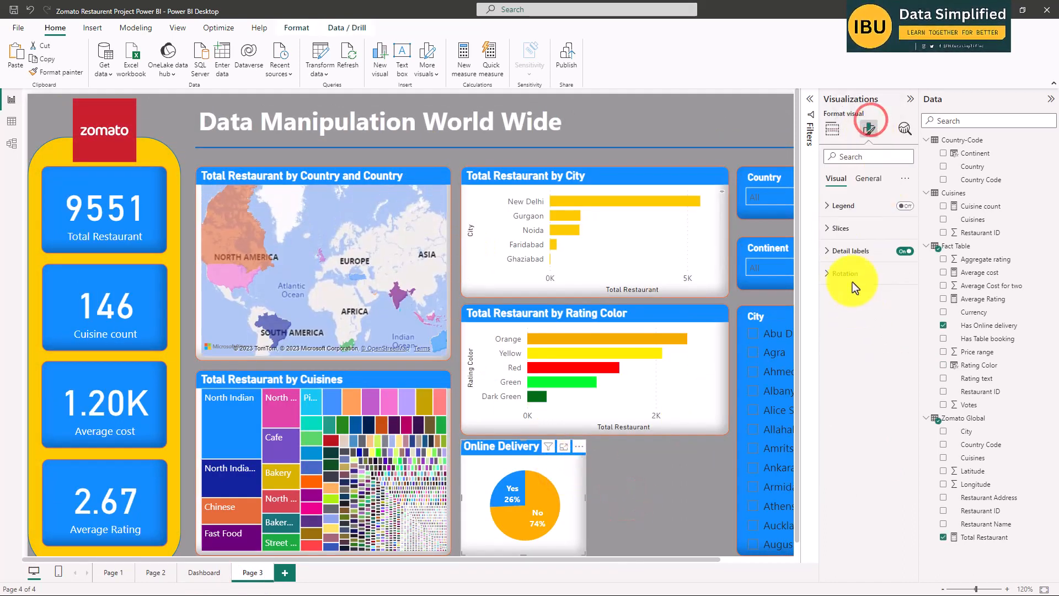
click(850, 227)
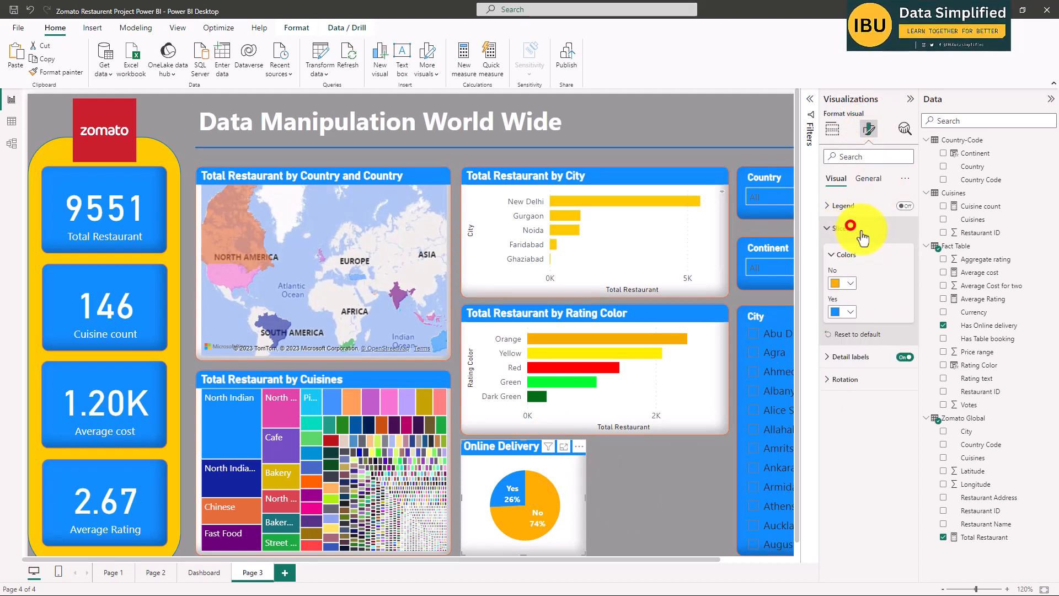
click(855, 229)
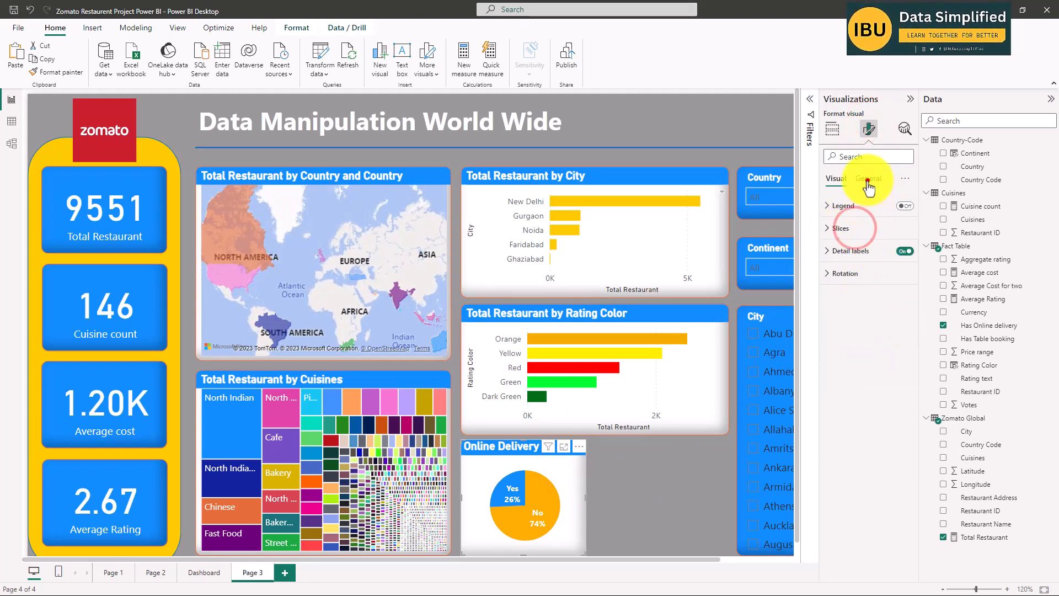
- Turn on the visual border of the Online Delivery pie chart and set its rounded corners to 10 px
click(868, 179)
click(842, 251)
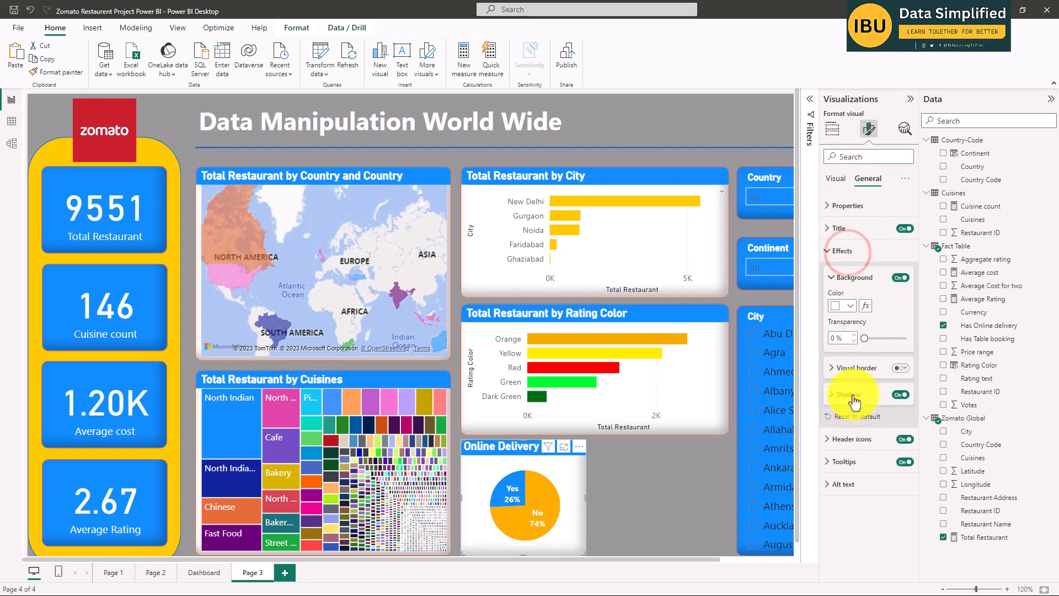
click(840, 368)
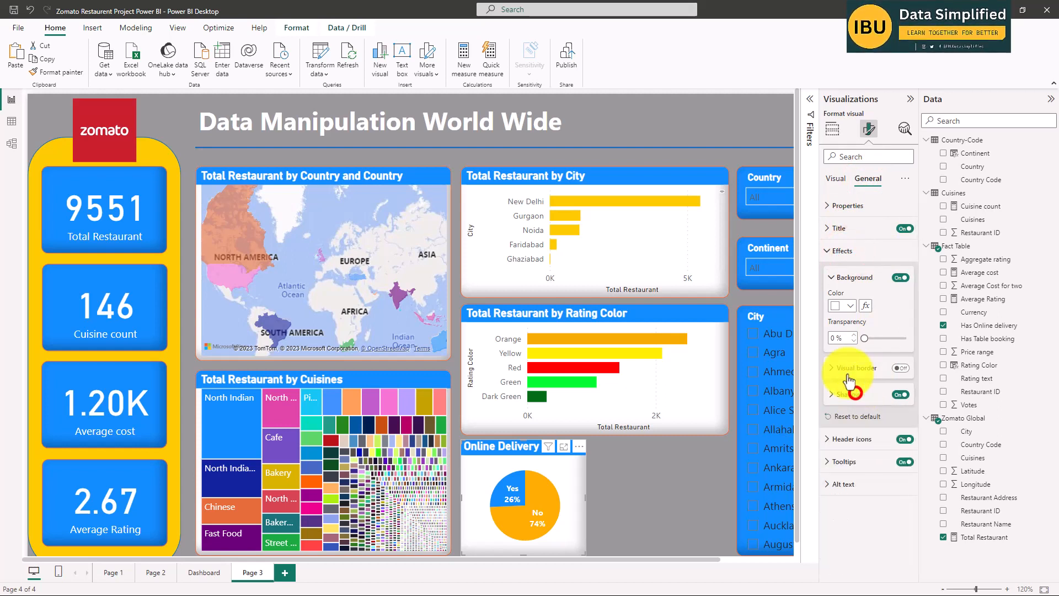
click(900, 368)
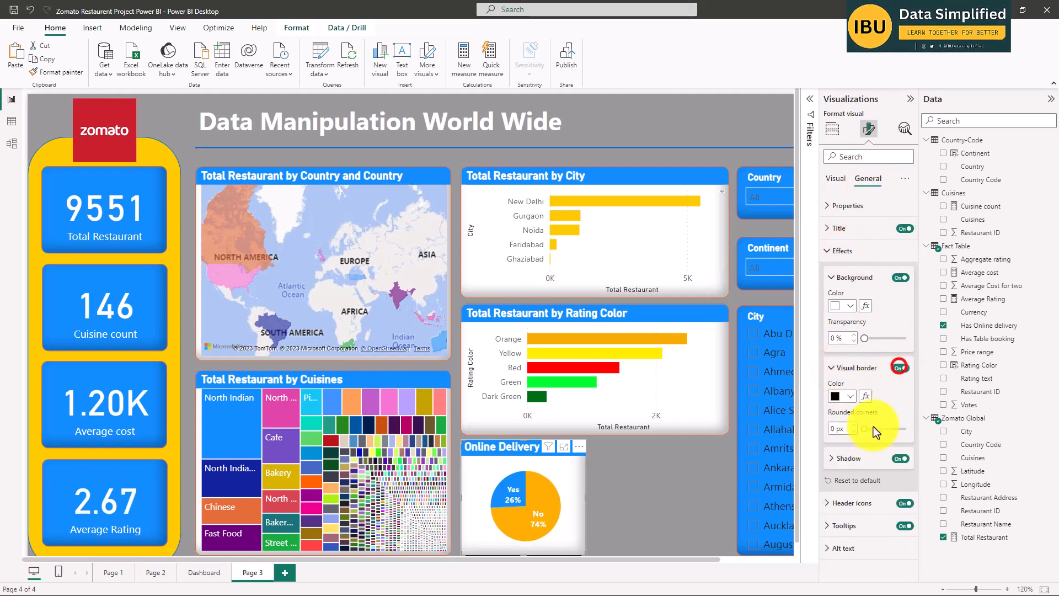
click(837, 428)
text(10)
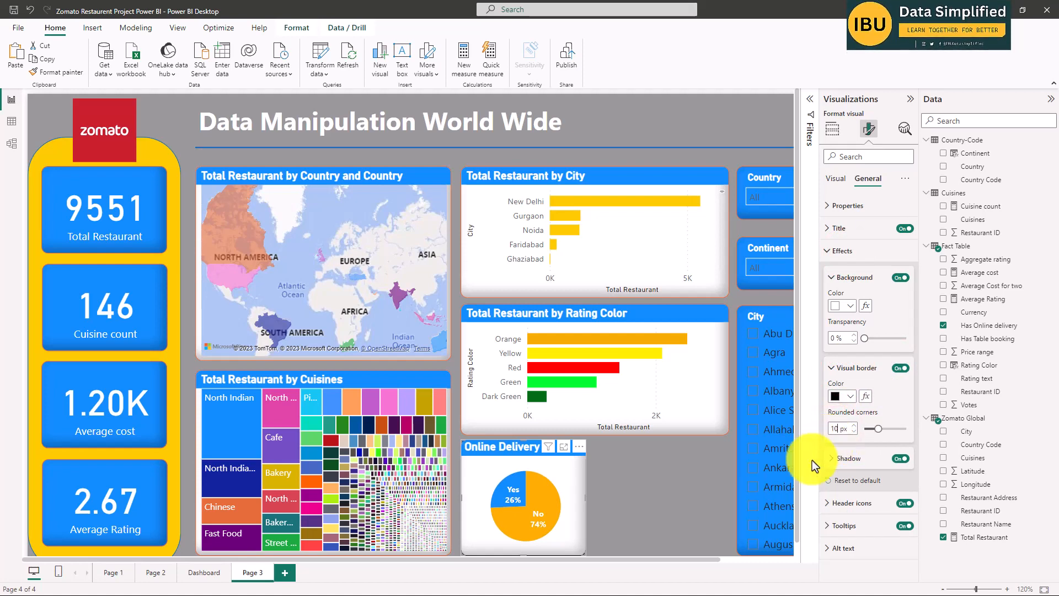
click(662, 508)
click(570, 481)
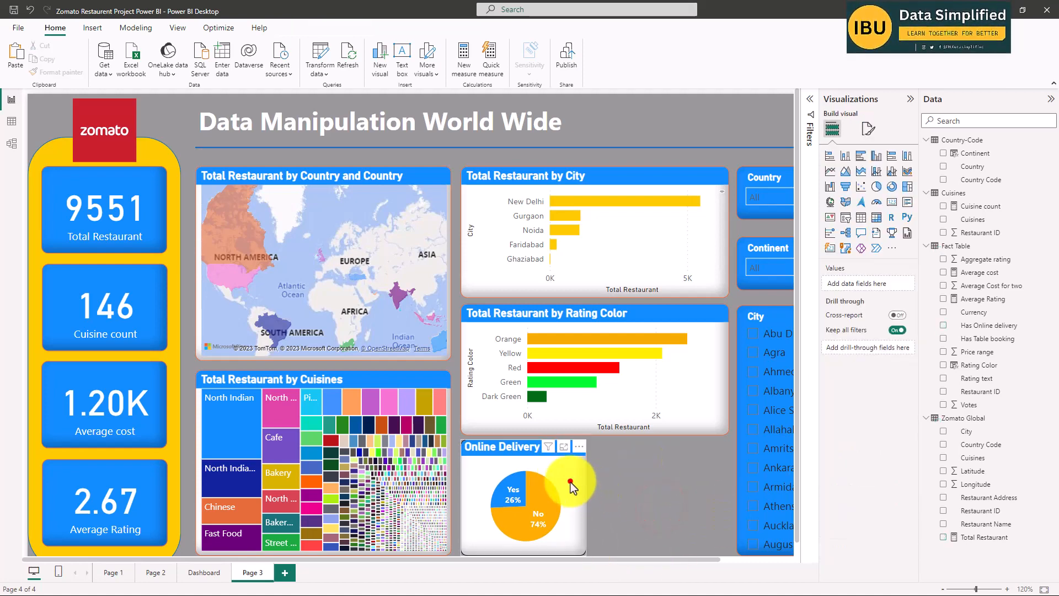
click(642, 492)
scroll(641, 475, down, 1)
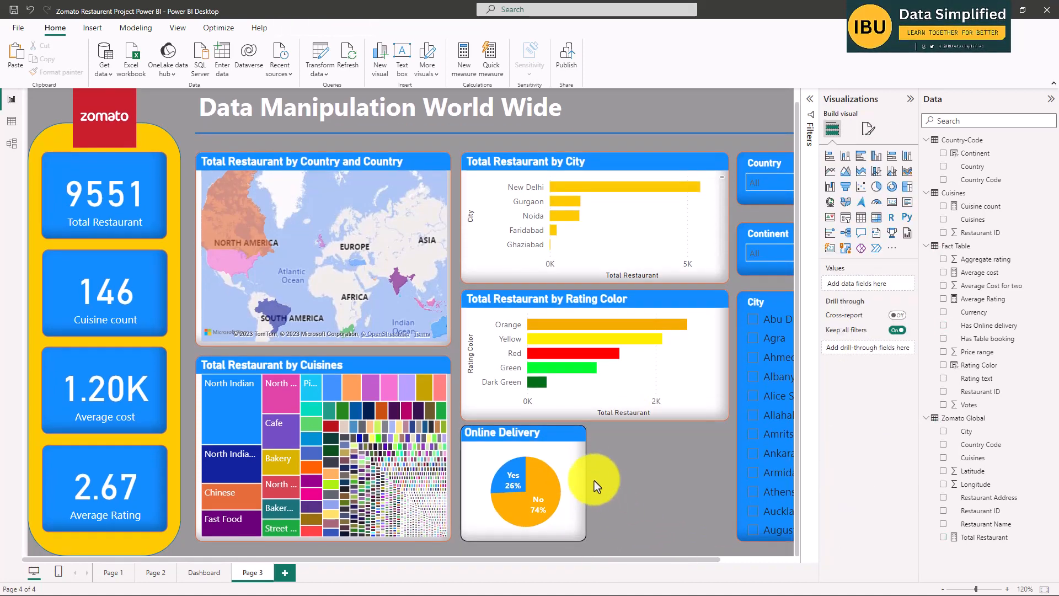
- Duplicate the Online Delivery pie chart into the empty space beside it and replace Has Online delivery with Has Table booking in the copy
click(579, 464)
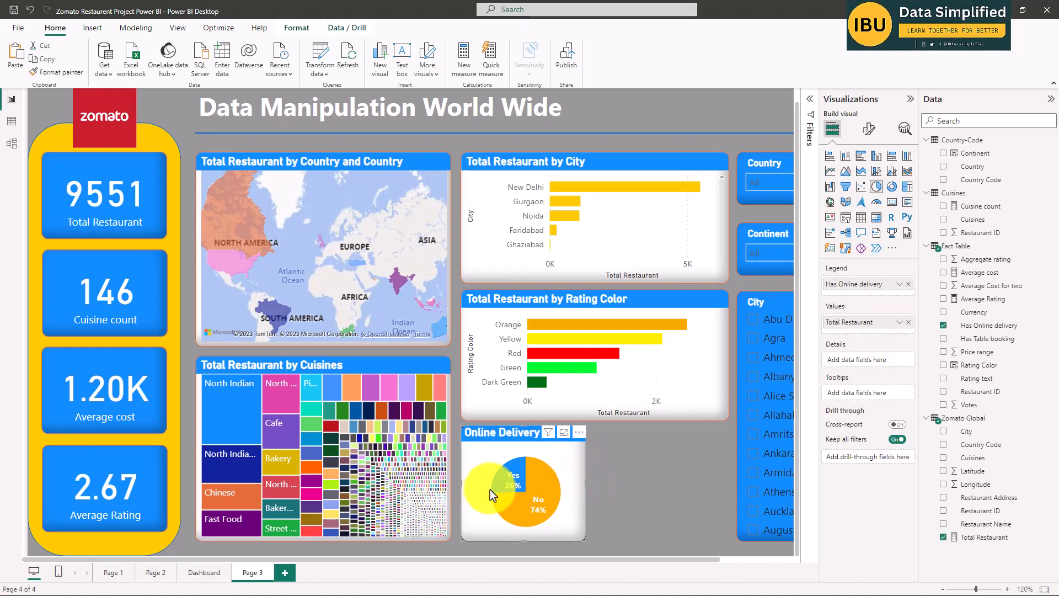
click(650, 481)
click(492, 435)
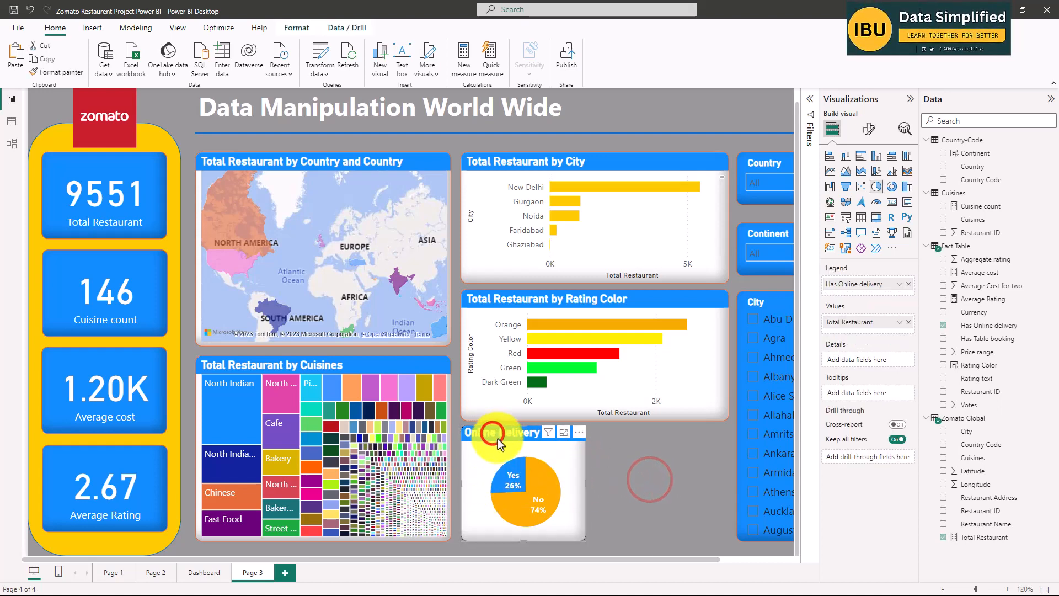
click(593, 468)
key(ctrl+v)
drag(534, 425, 652, 436)
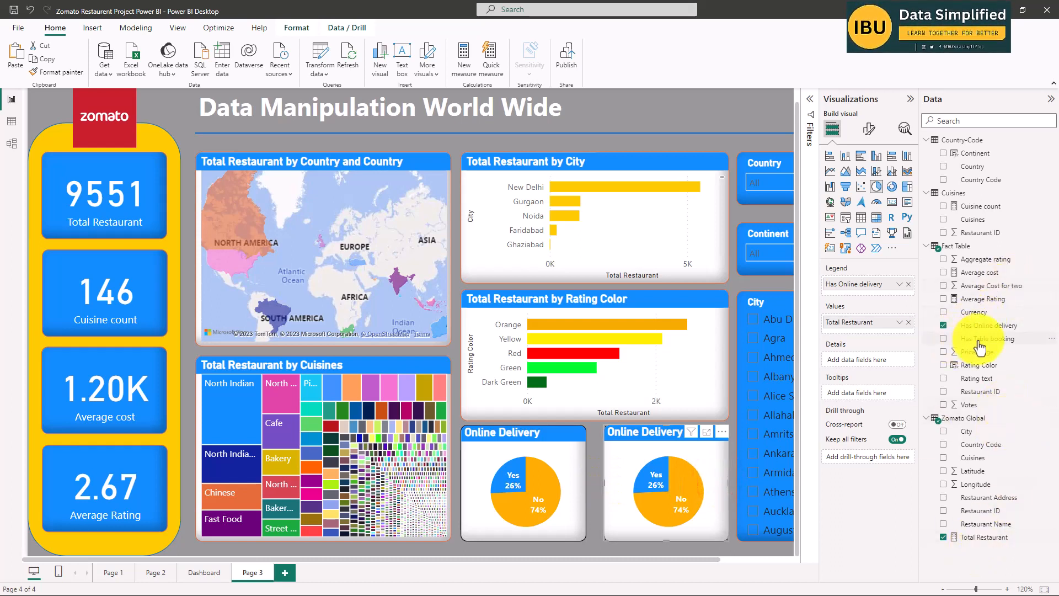
click(944, 337)
click(944, 325)
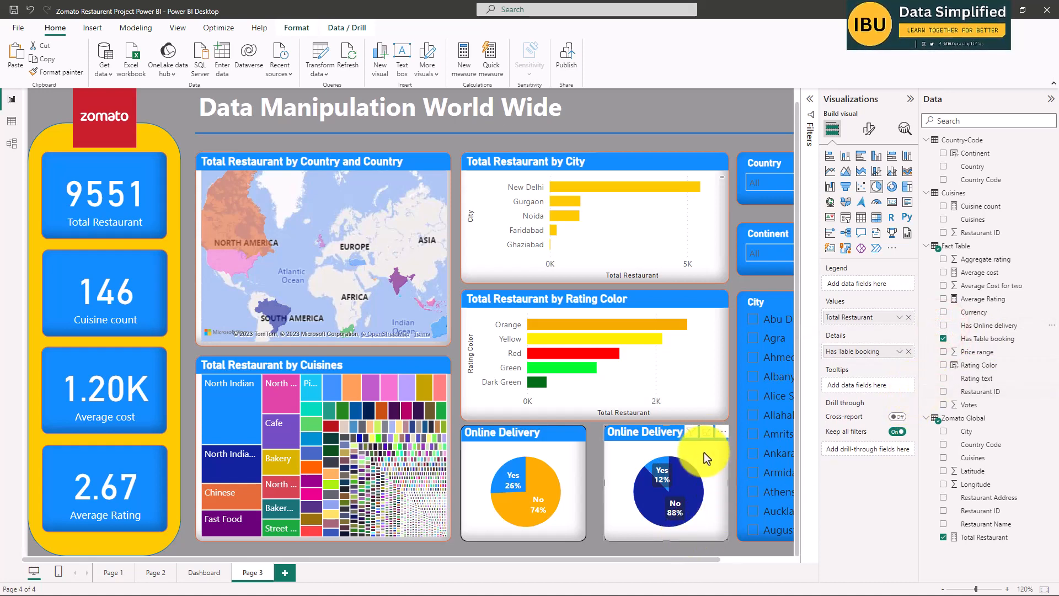
- Recolor the No slice of the table booking pie chart orange
click(867, 135)
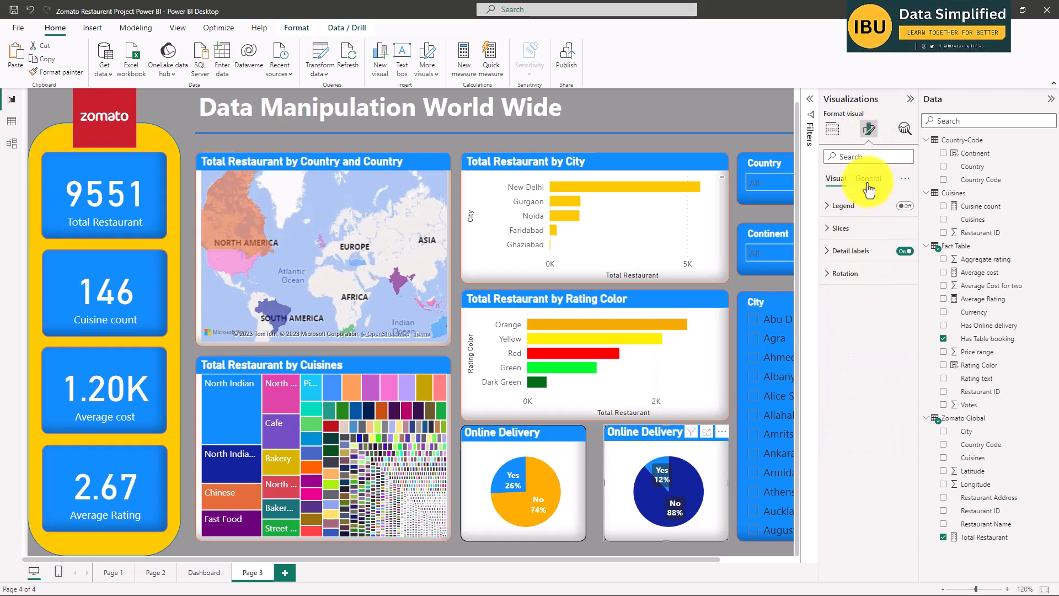
click(854, 233)
click(849, 283)
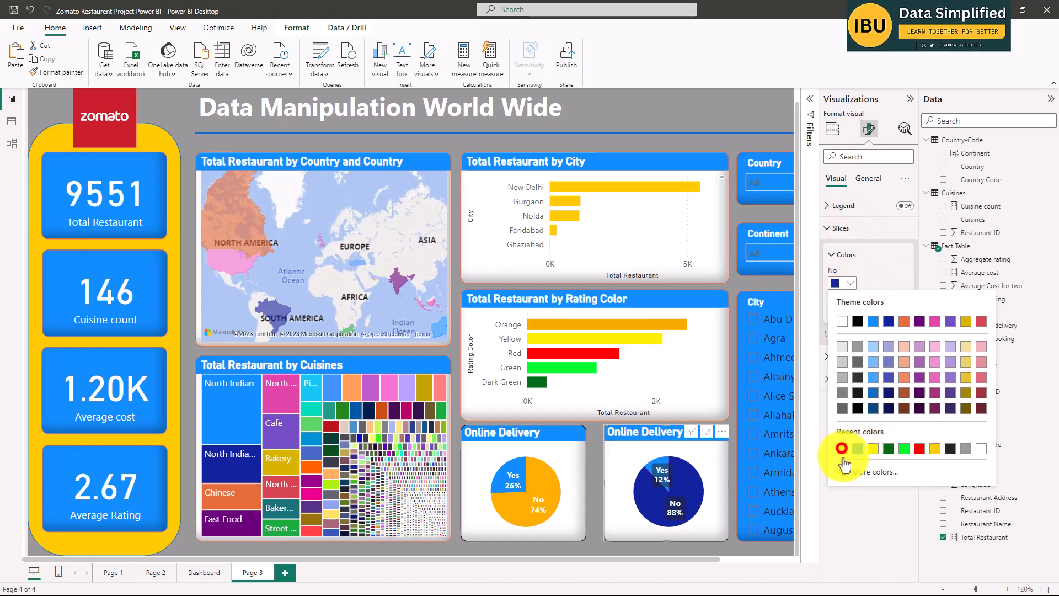
click(842, 448)
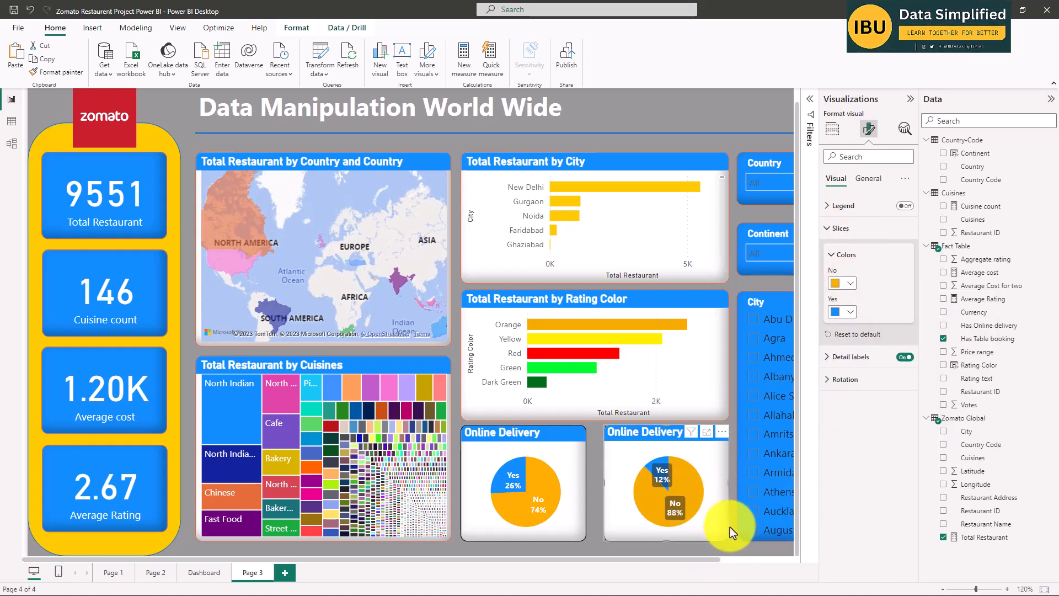
click(732, 541)
scroll(419, 353, down, 3)
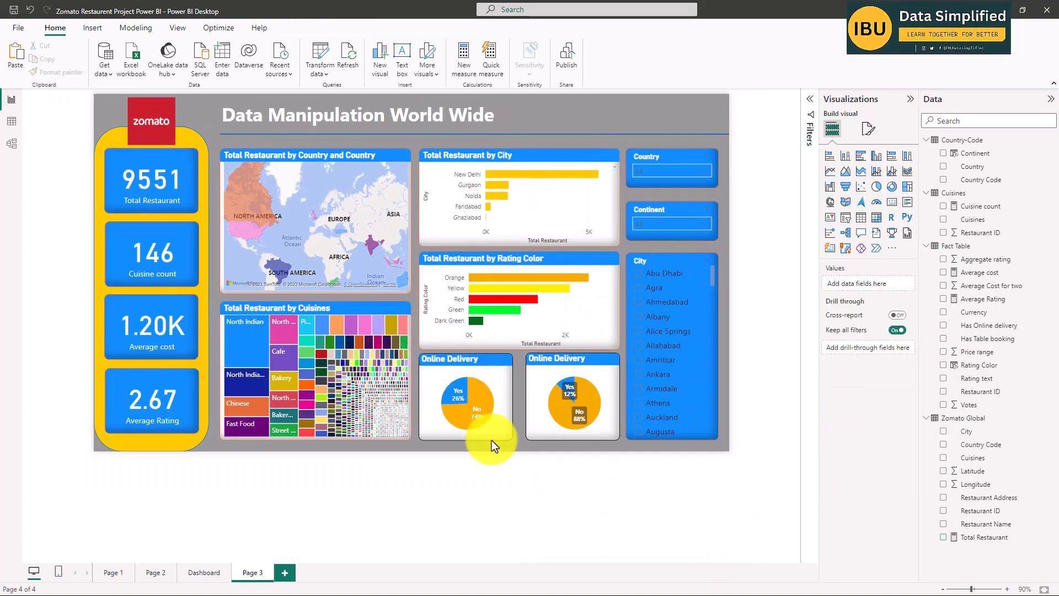
- Insert a line shape on Page 3 and set its overall rotation to 90°
click(205, 572)
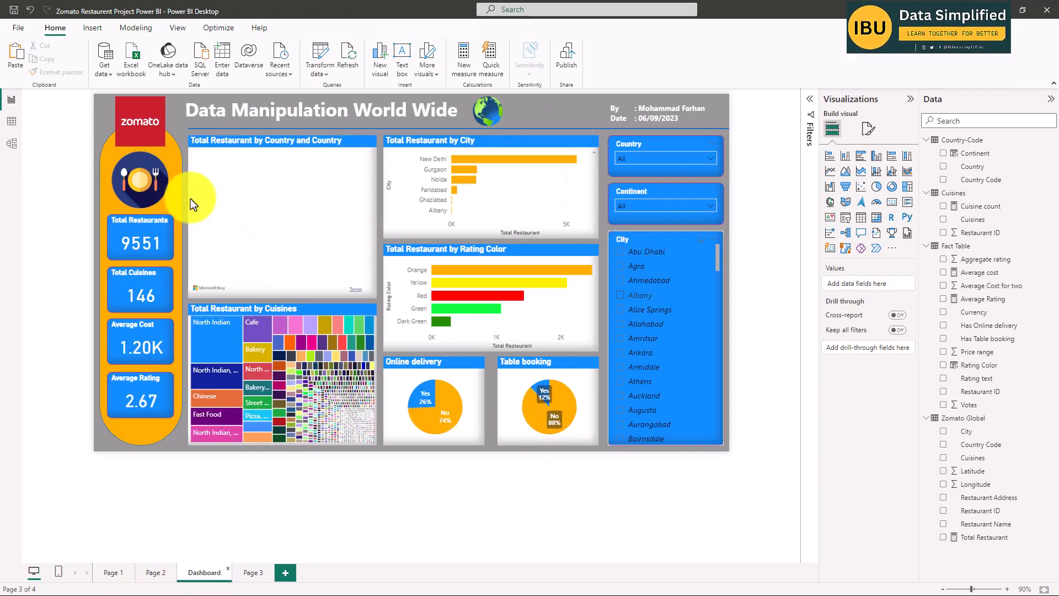
click(178, 151)
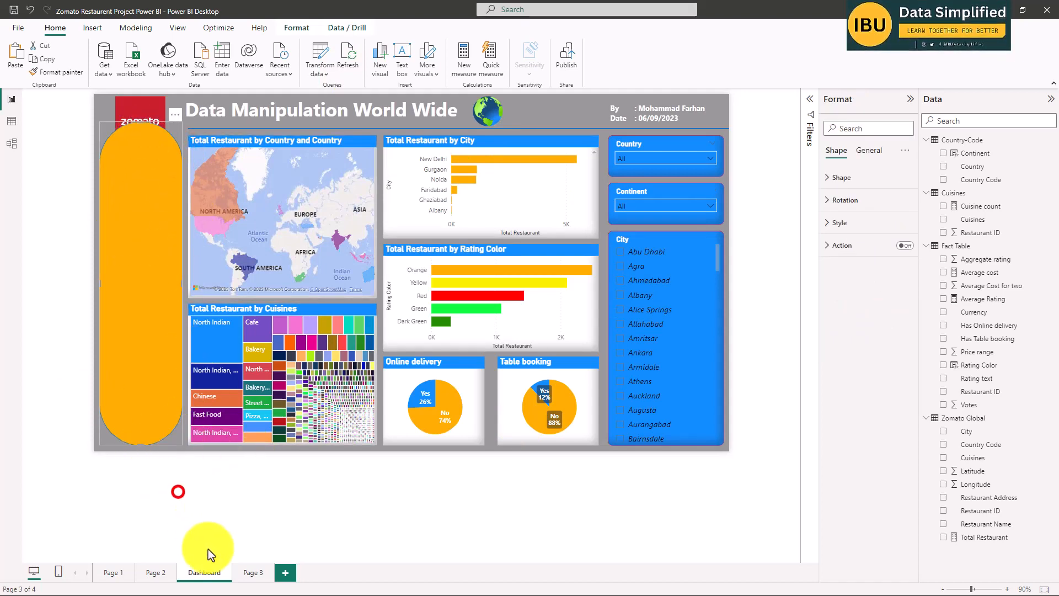
click(253, 572)
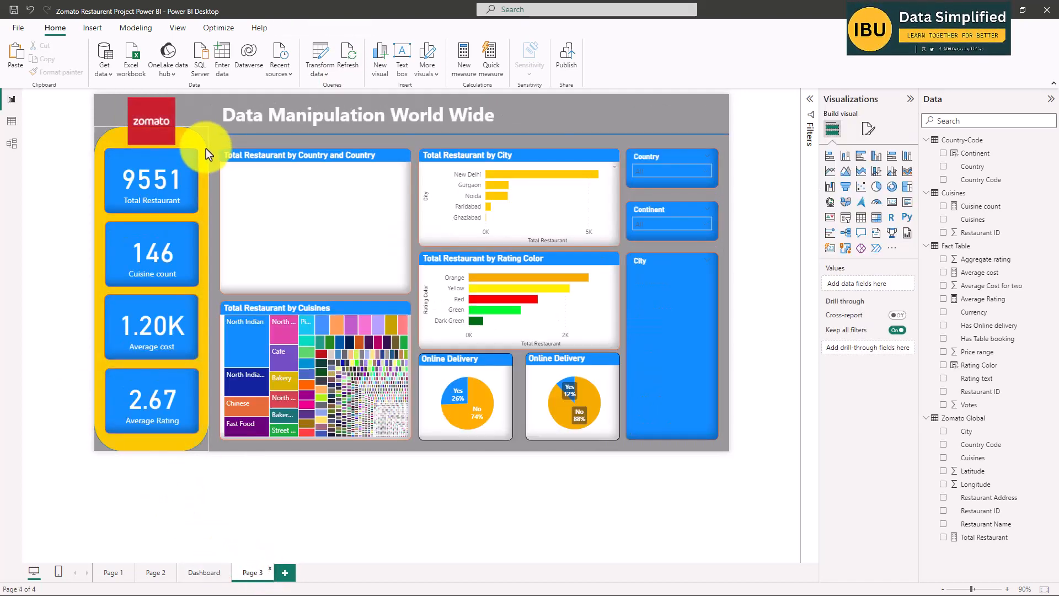
click(204, 146)
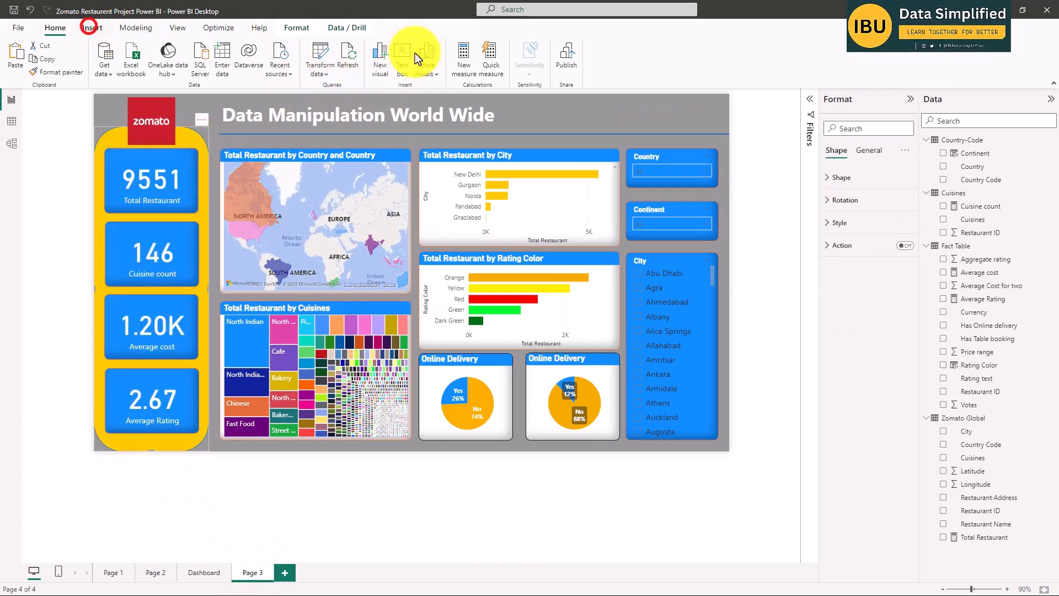
click(409, 65)
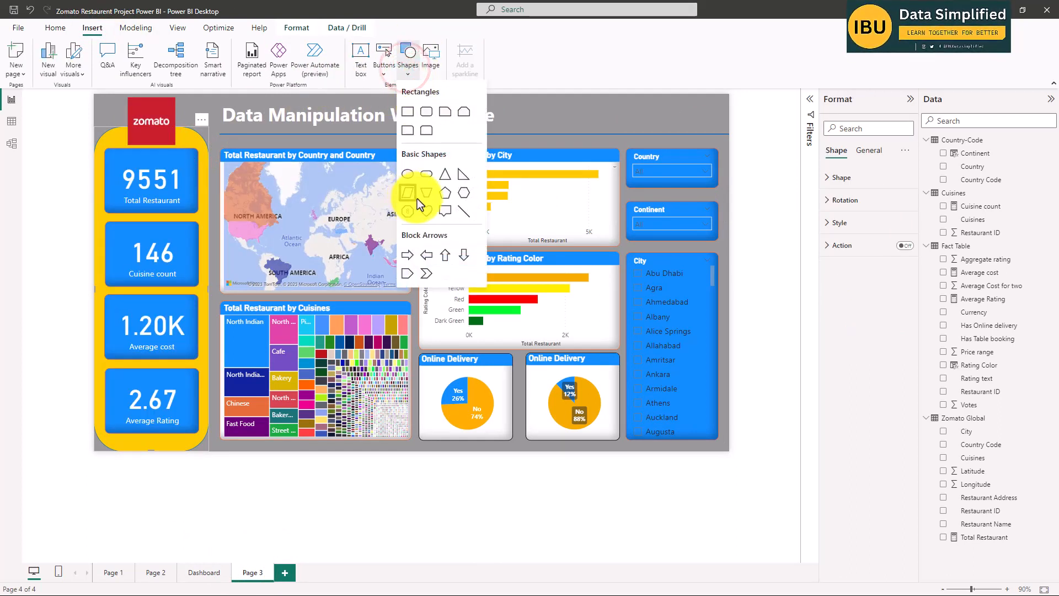
click(463, 212)
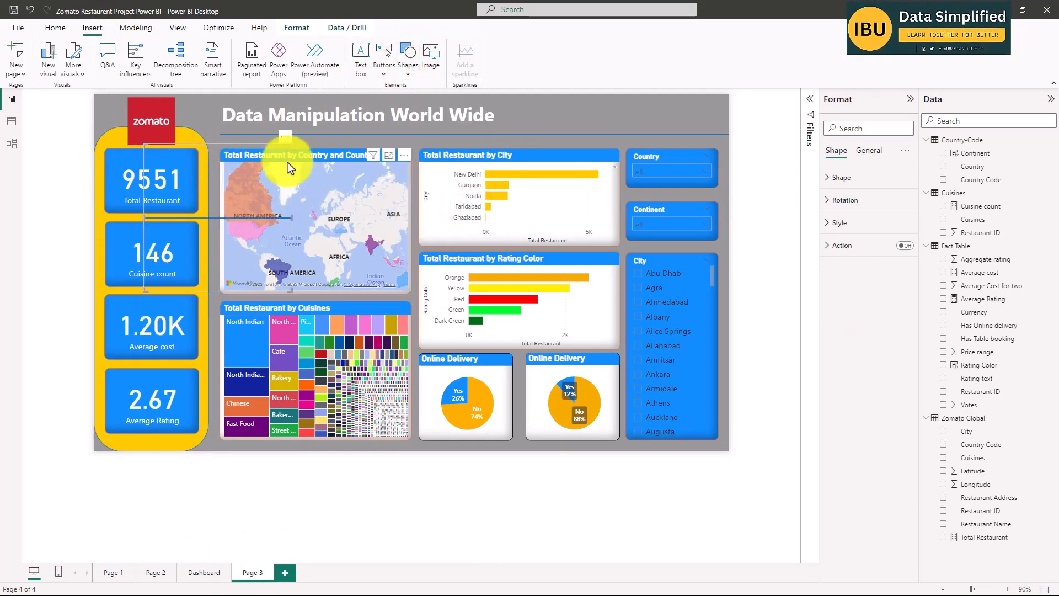
click(282, 135)
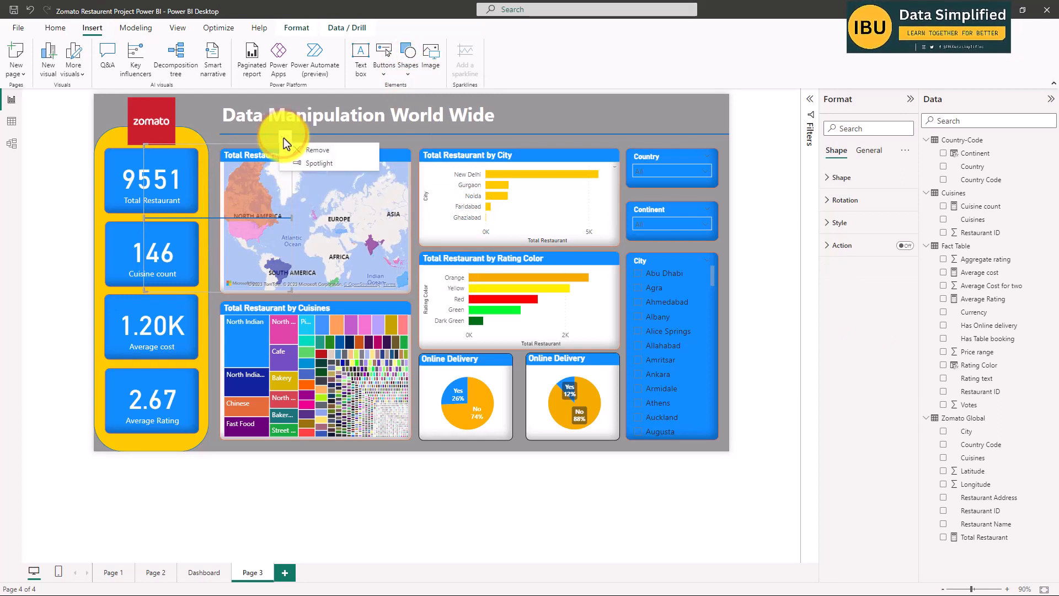
click(844, 201)
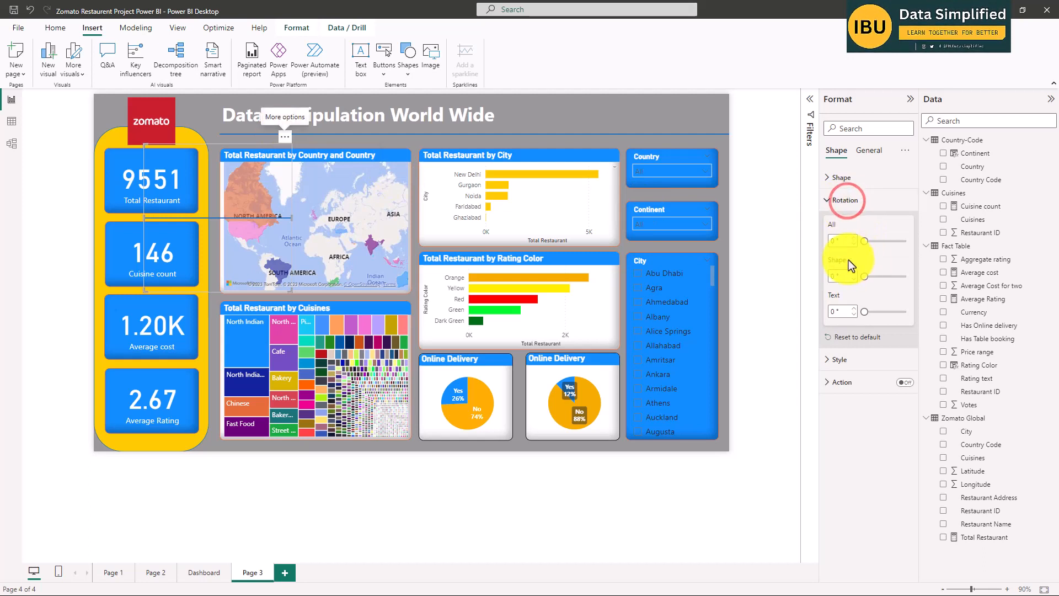
click(842, 241)
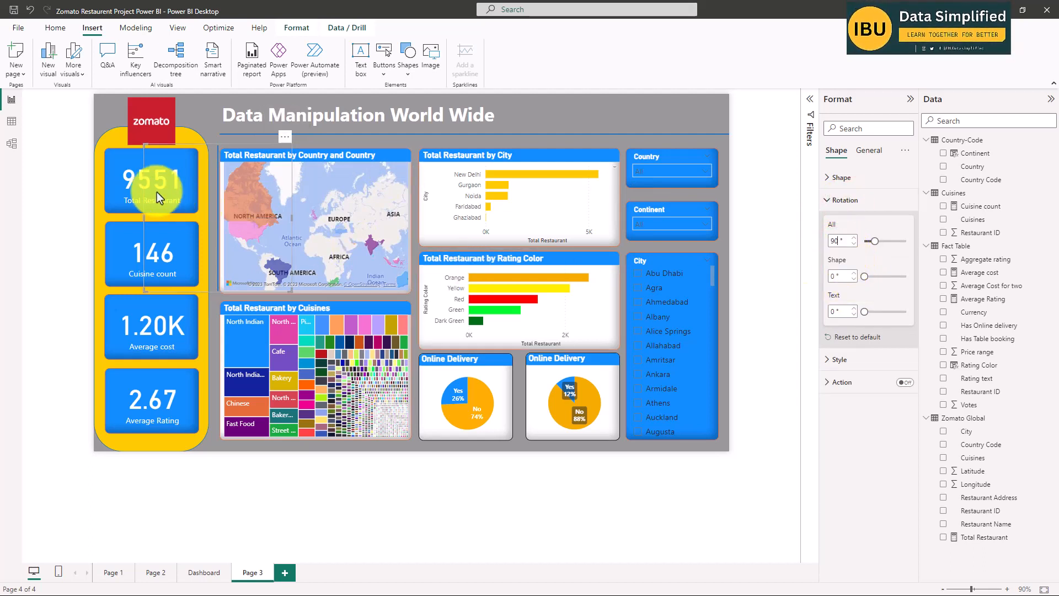
- Try to reposition the vertical line between the yellow card panel and the map, checking its style, size and effects settings
drag(147, 217, 170, 217)
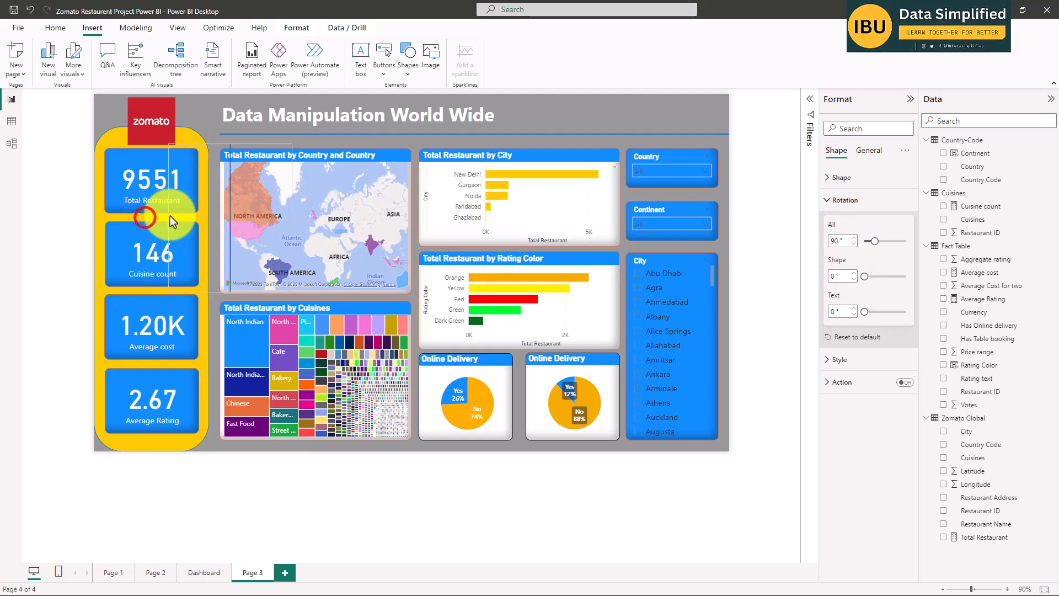
click(267, 135)
click(234, 189)
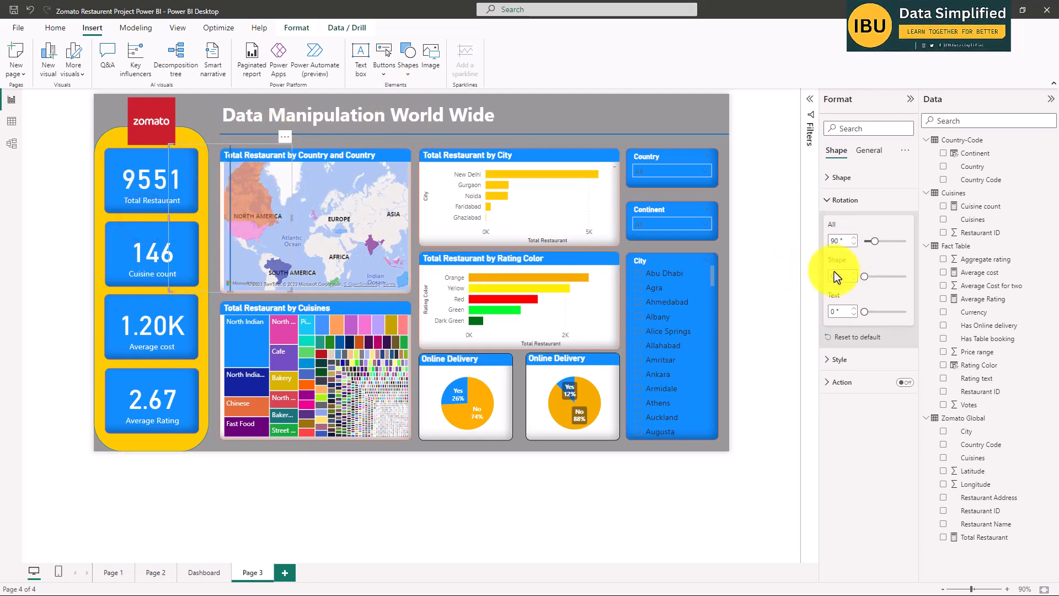
click(858, 360)
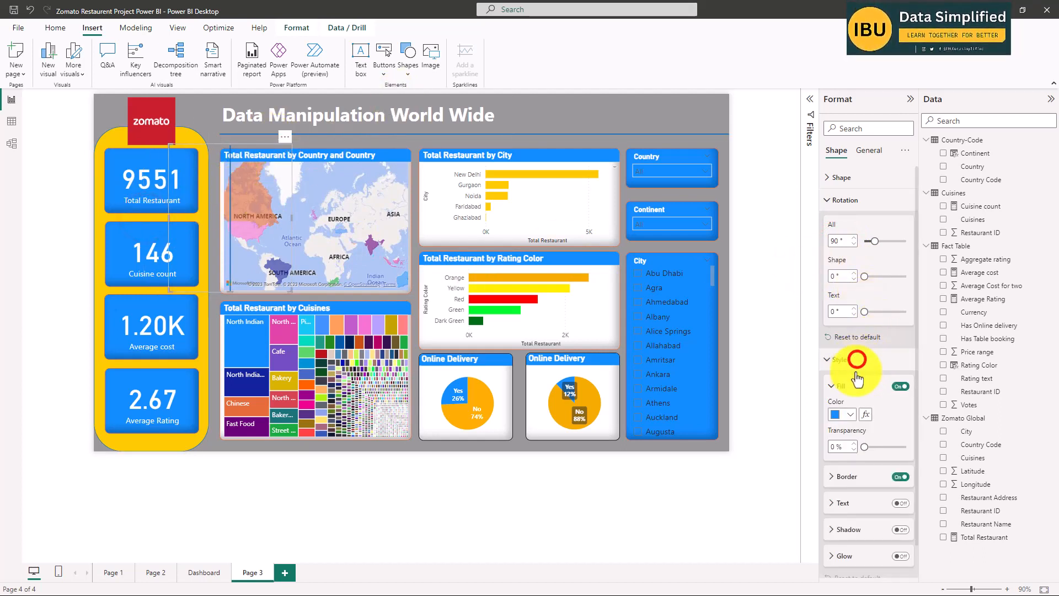
scroll(875, 474, down, 1)
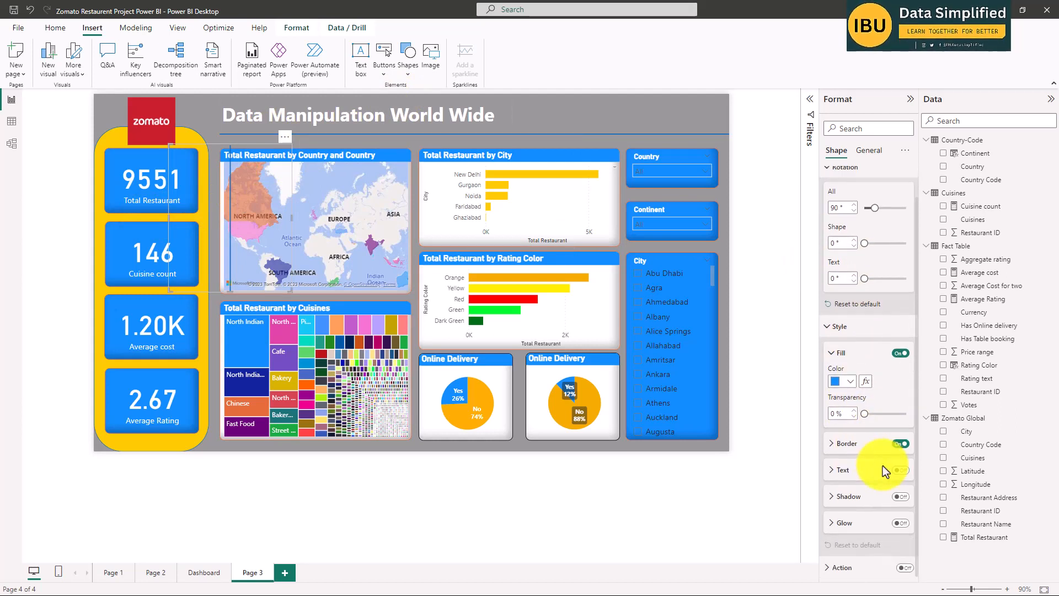
click(868, 151)
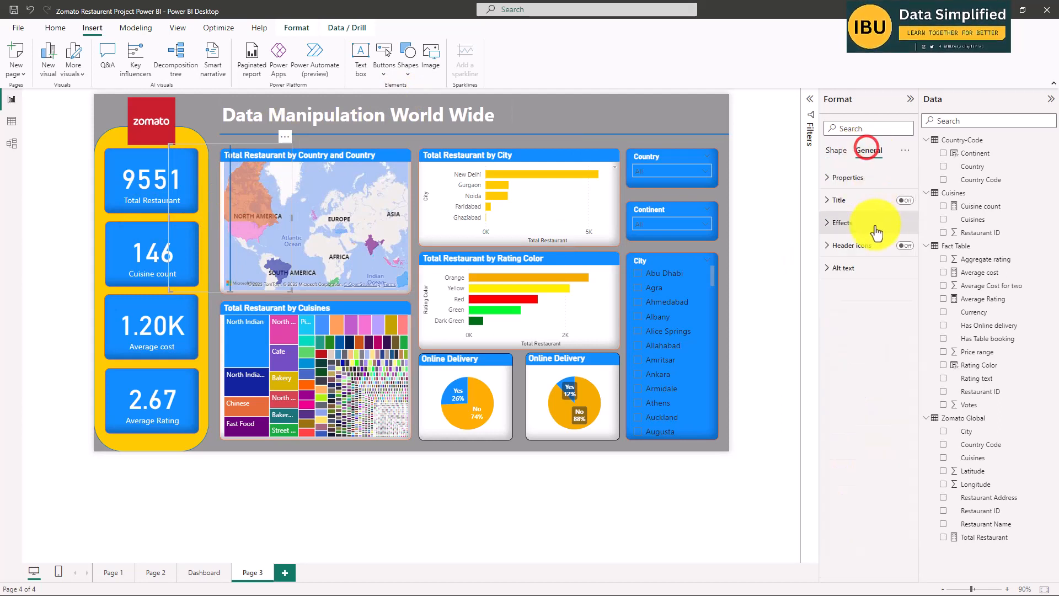
click(844, 177)
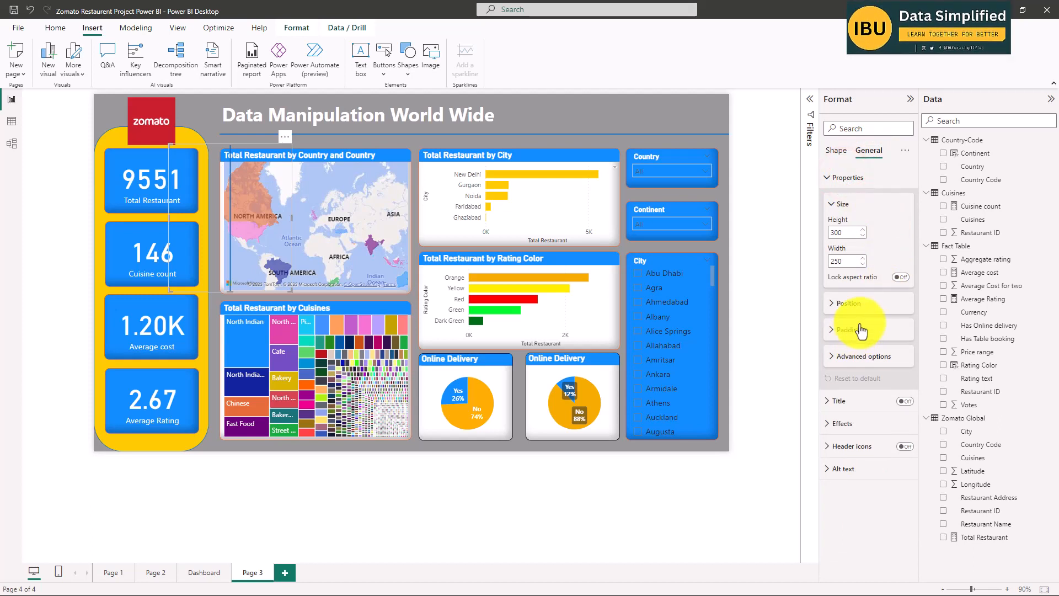
click(856, 427)
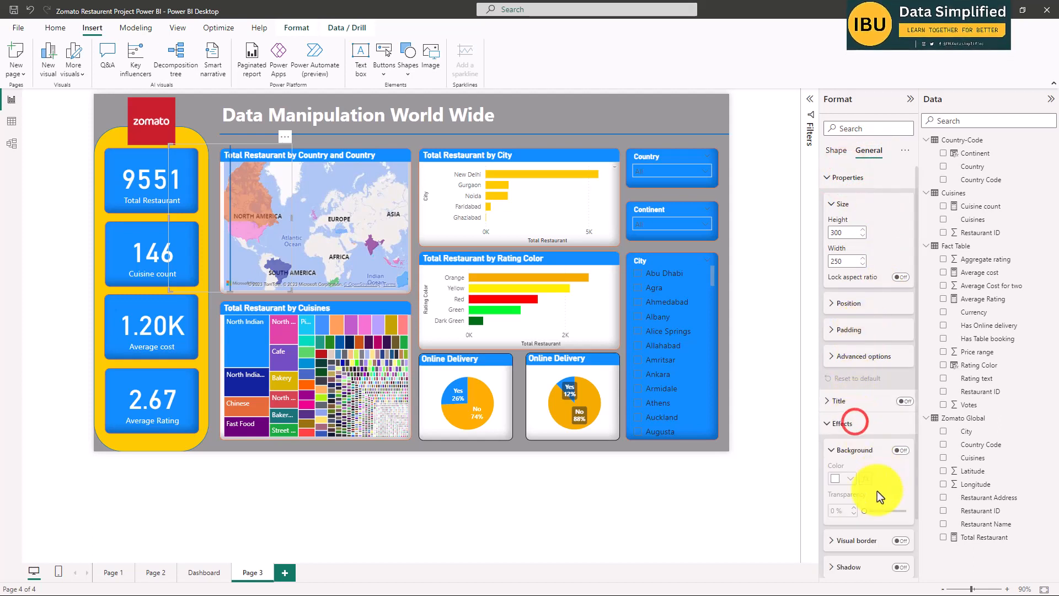
scroll(877, 491, down, 2)
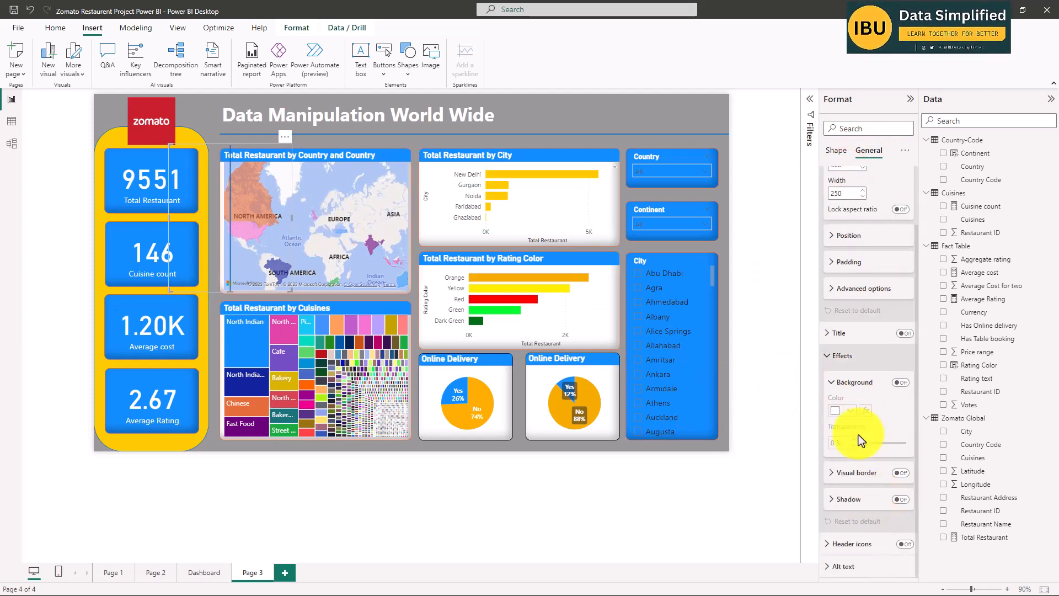
- Delete the vertical line shape overlapping the map on Page 3
click(405, 73)
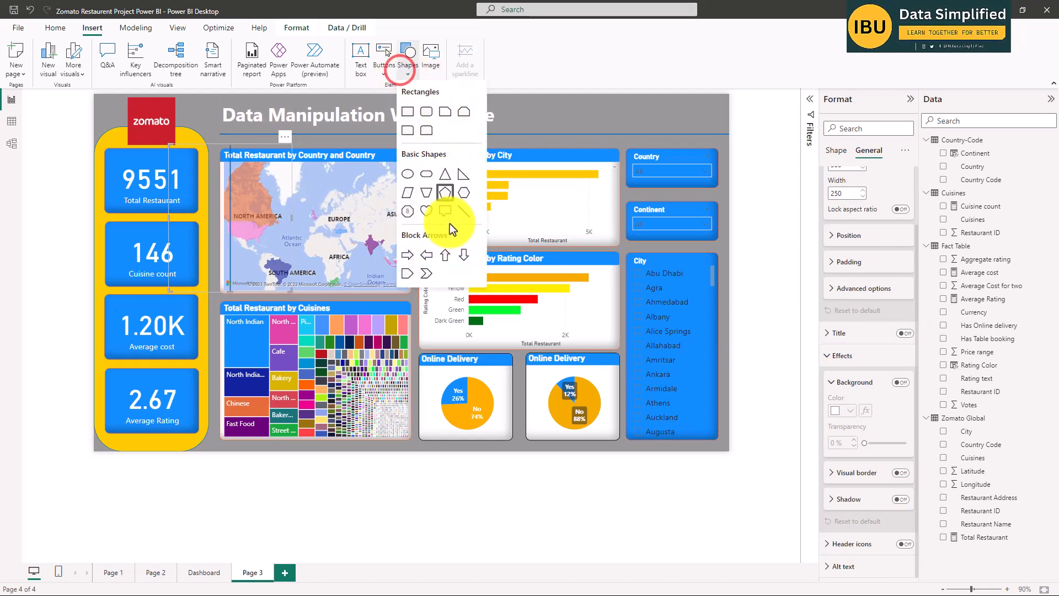
key(Escape)
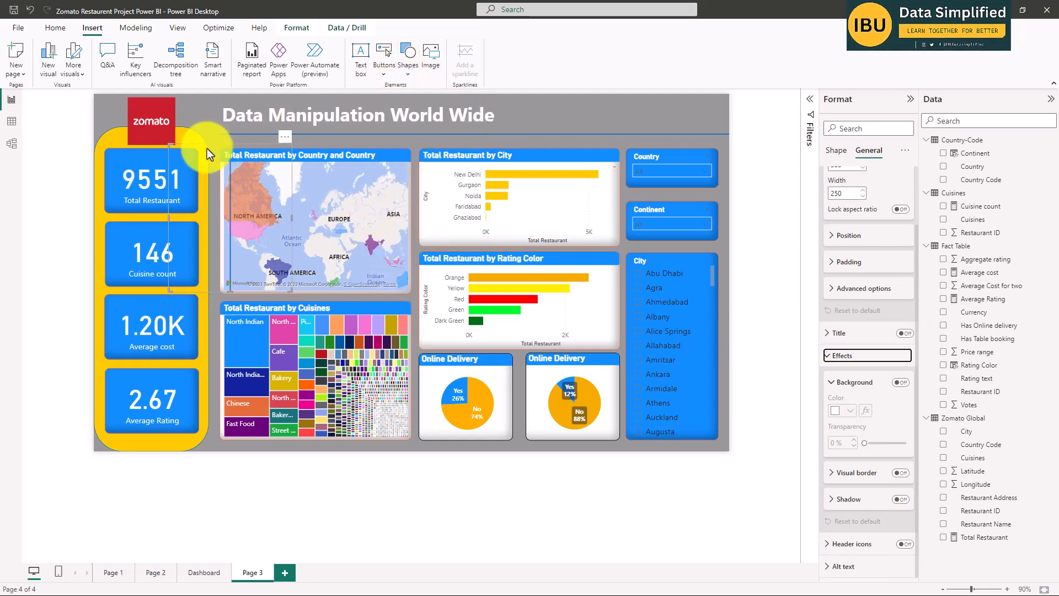
click(234, 168)
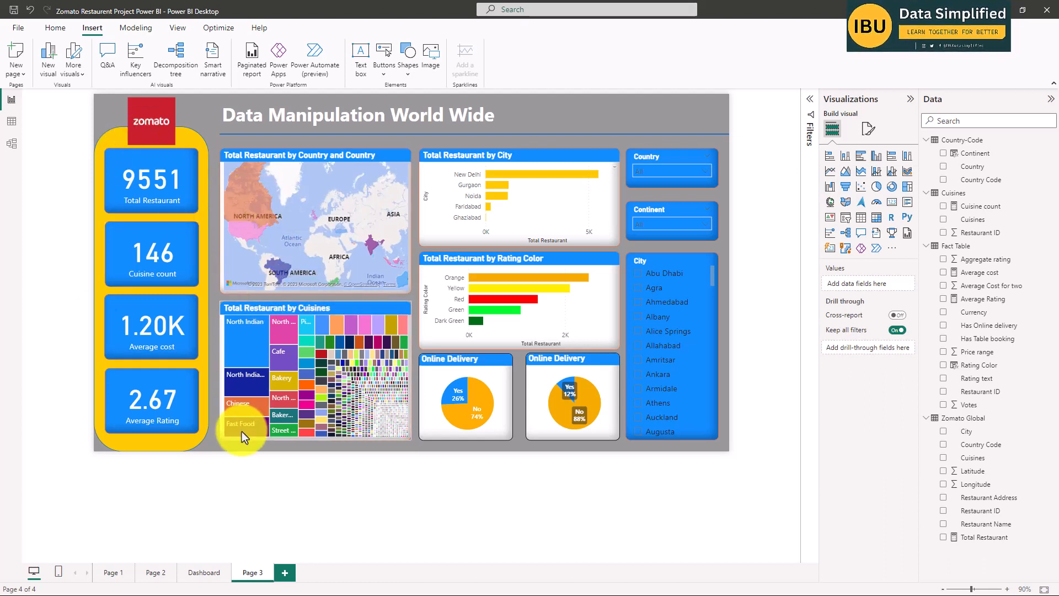
- Insert the Globe image from the Images folder, shrink it to the header height and place it directly after the dashboard title
click(542, 509)
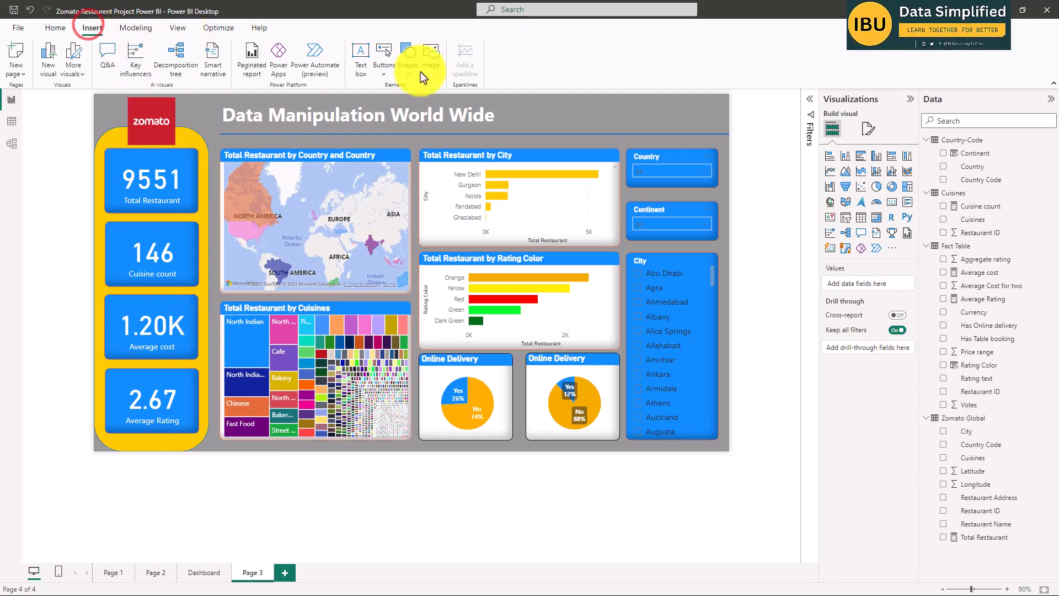
click(431, 60)
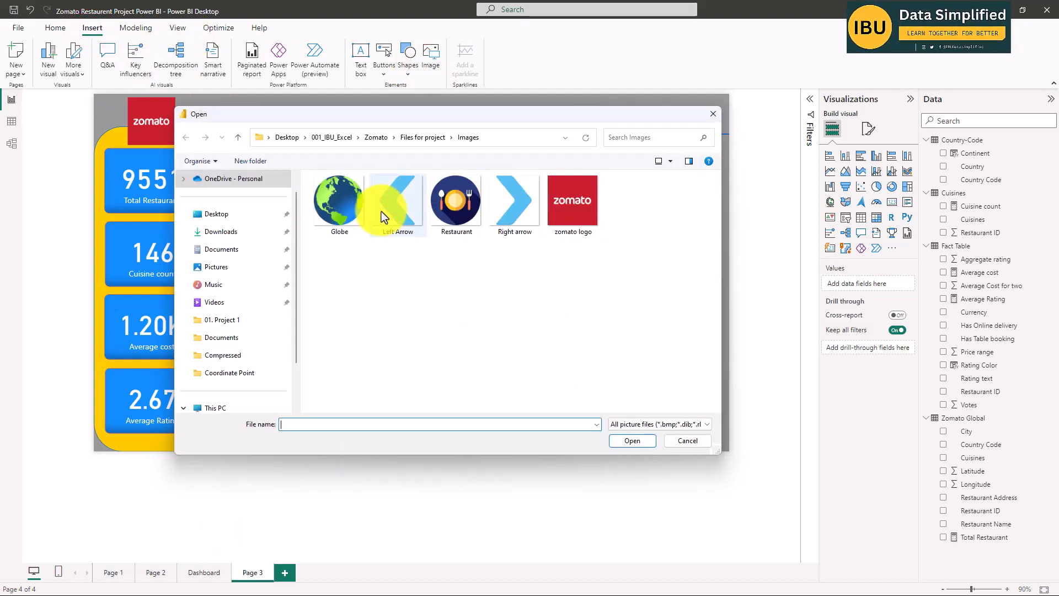
double_click(332, 207)
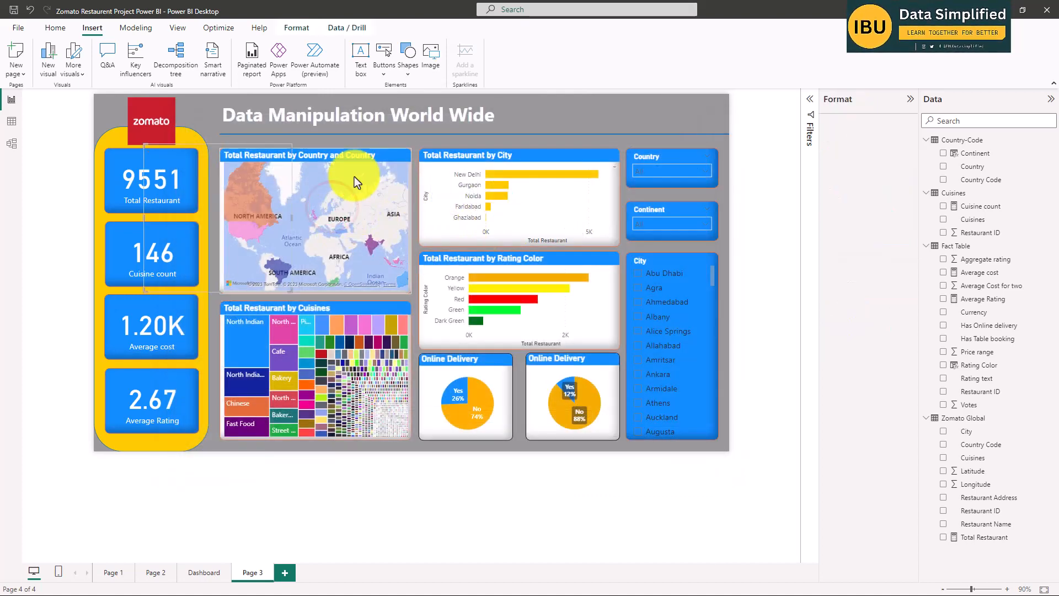
drag(229, 201, 634, 144)
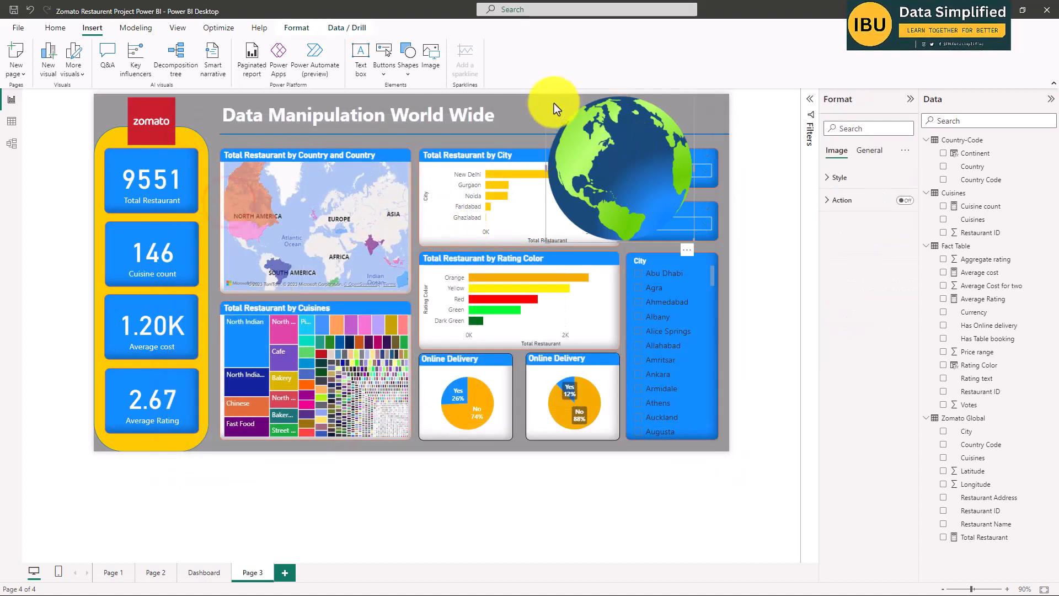
drag(544, 232, 516, 118)
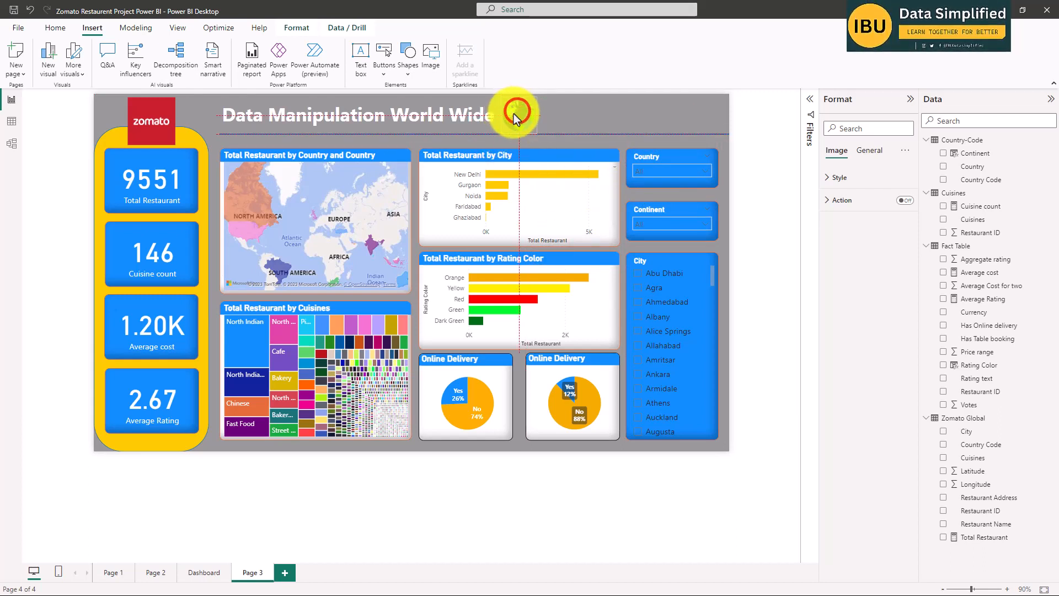
click(547, 210)
- Turn on the action of the Zomato logo image on Page 3 and set its type to Web URL
click(138, 119)
click(165, 111)
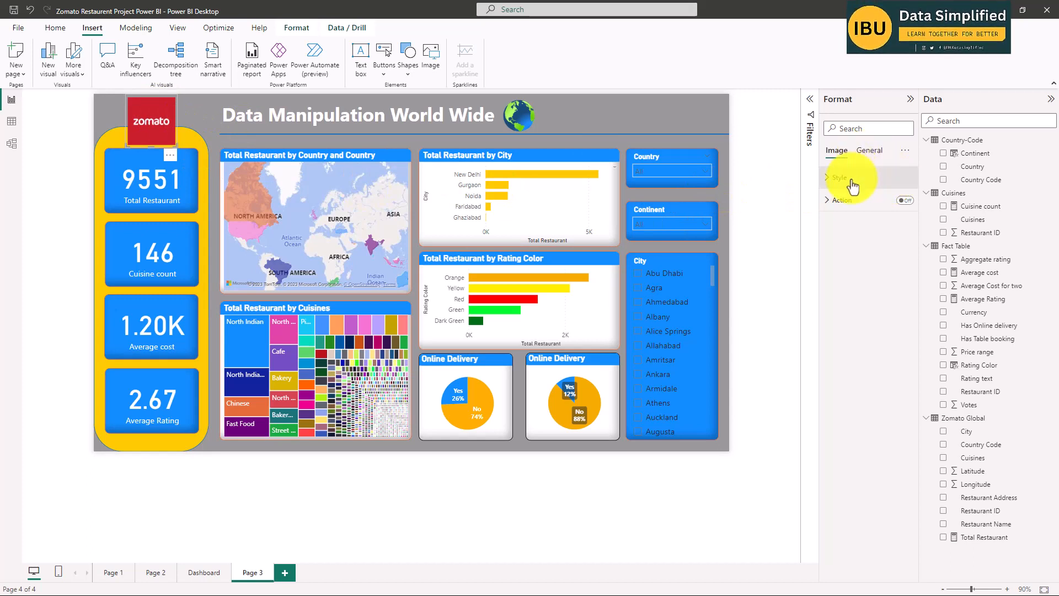
click(900, 202)
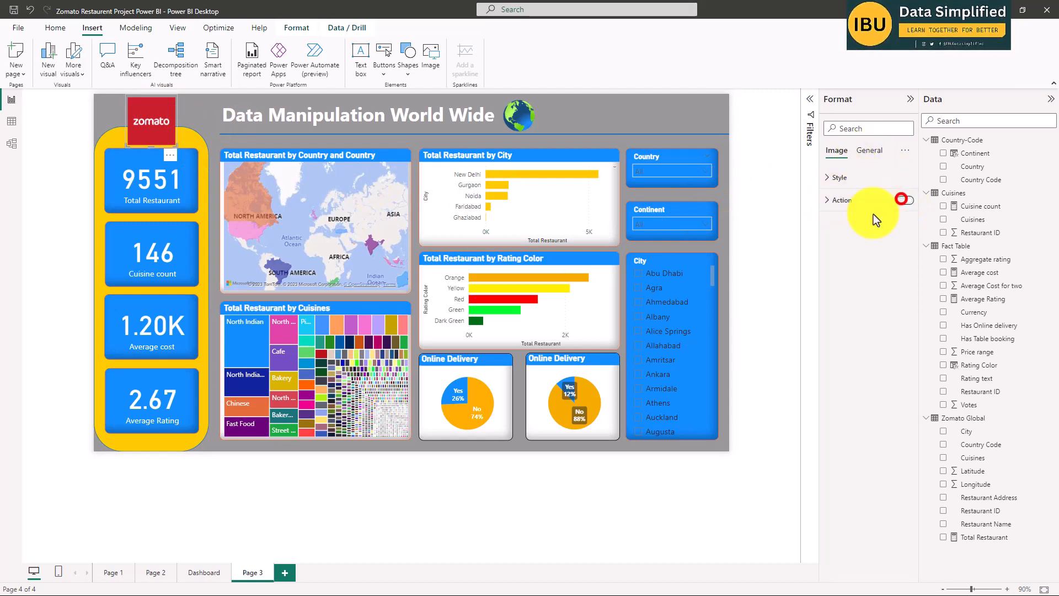
click(834, 202)
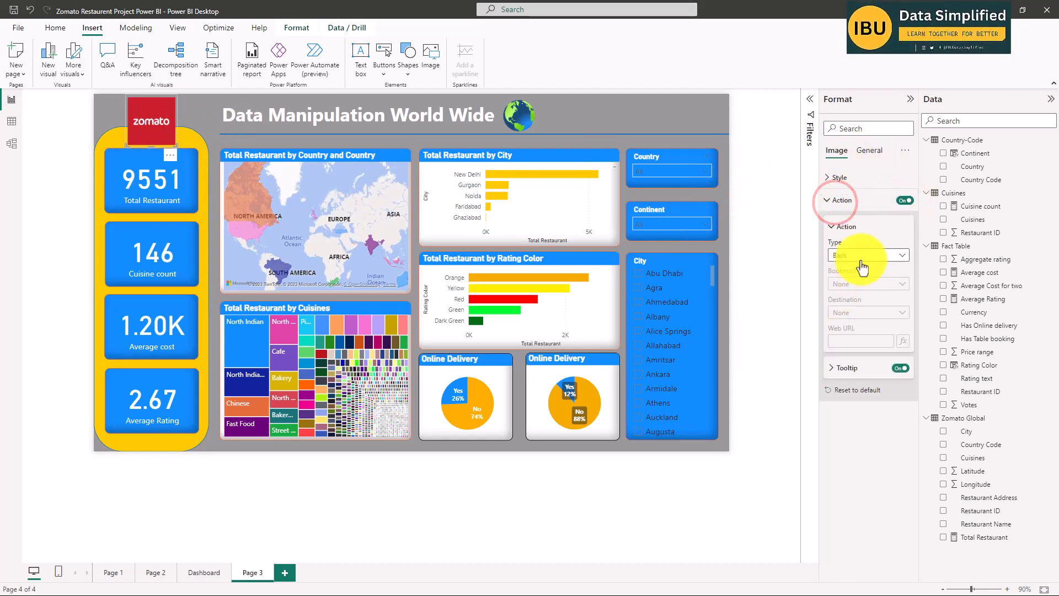
click(901, 258)
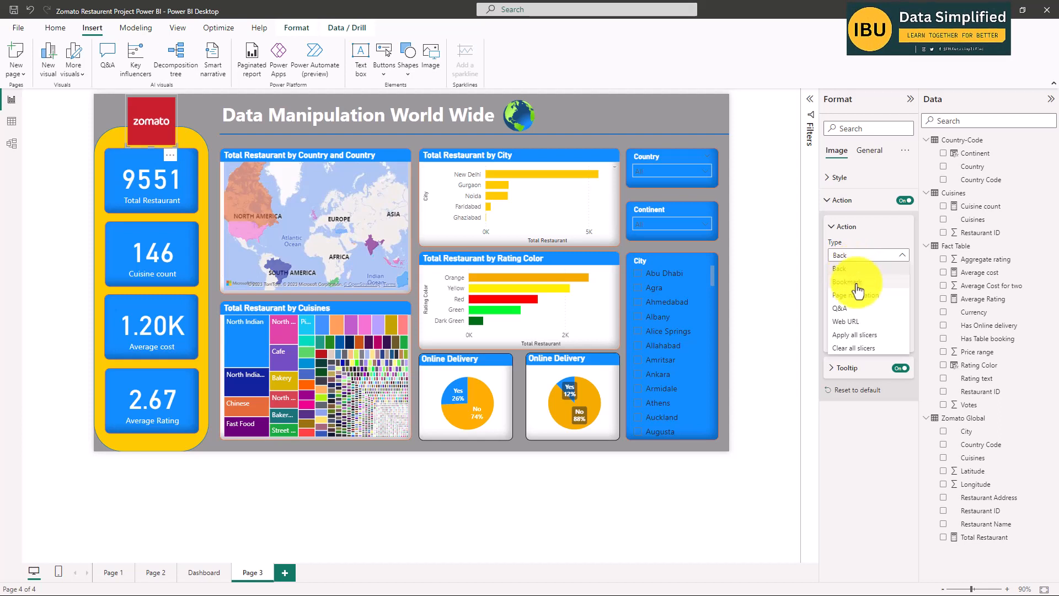
click(849, 322)
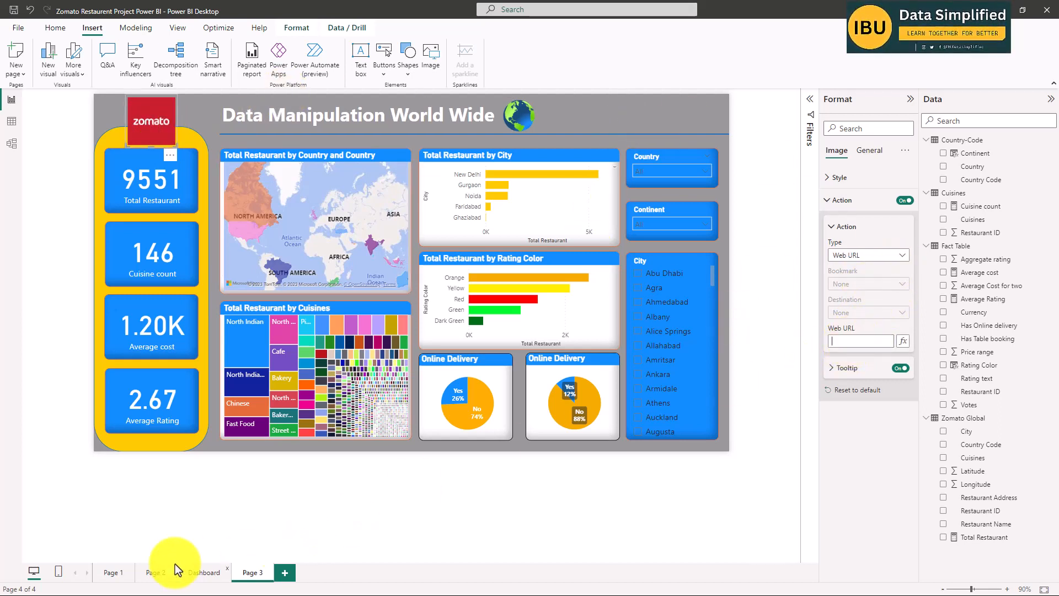
- Copy the web URL from the action settings of the Zomato logo on the Dashboard page
click(204, 572)
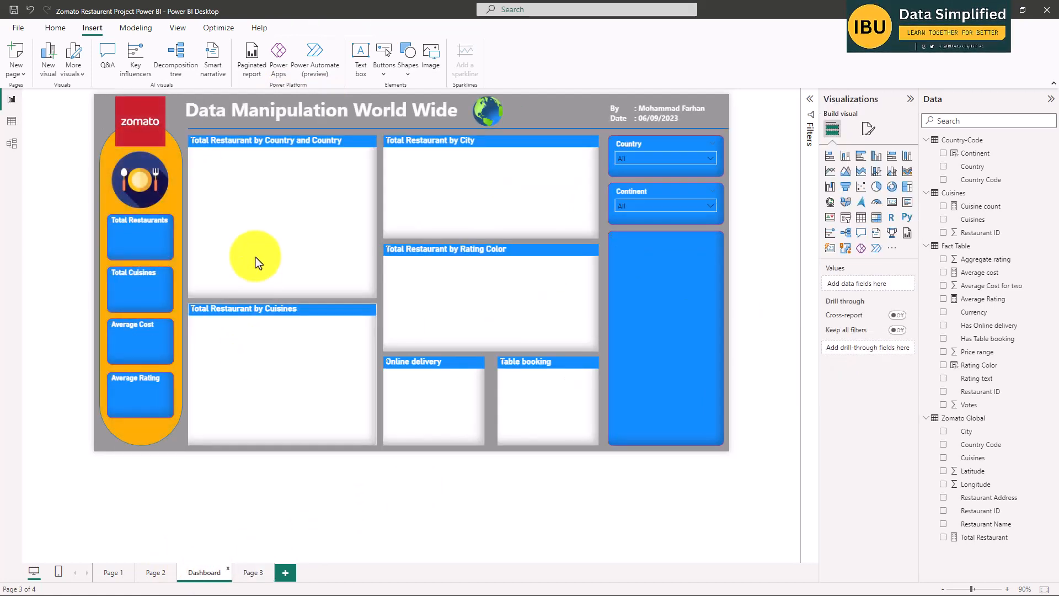
click(144, 122)
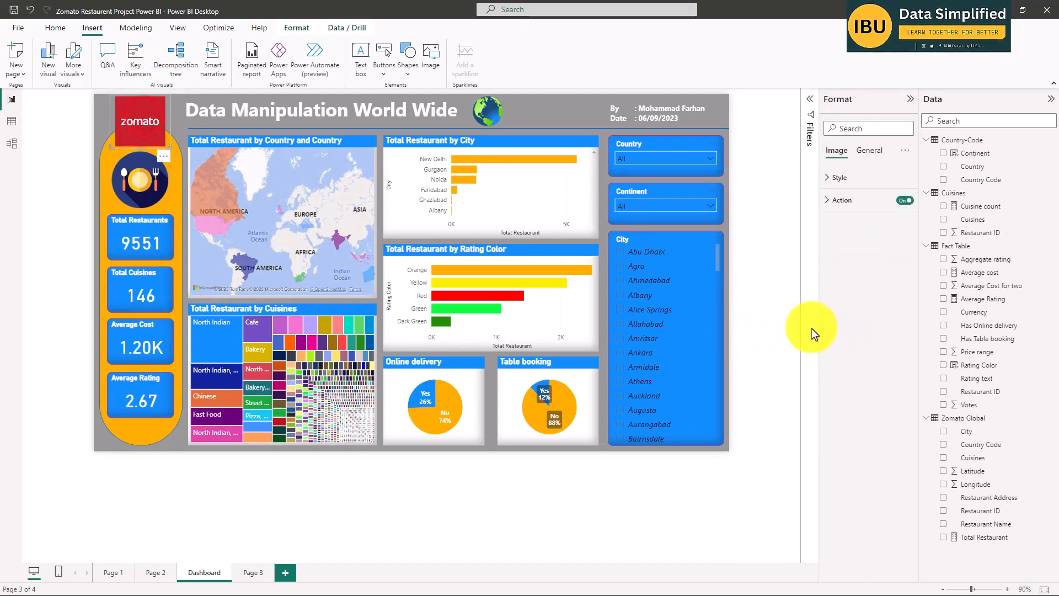
click(836, 201)
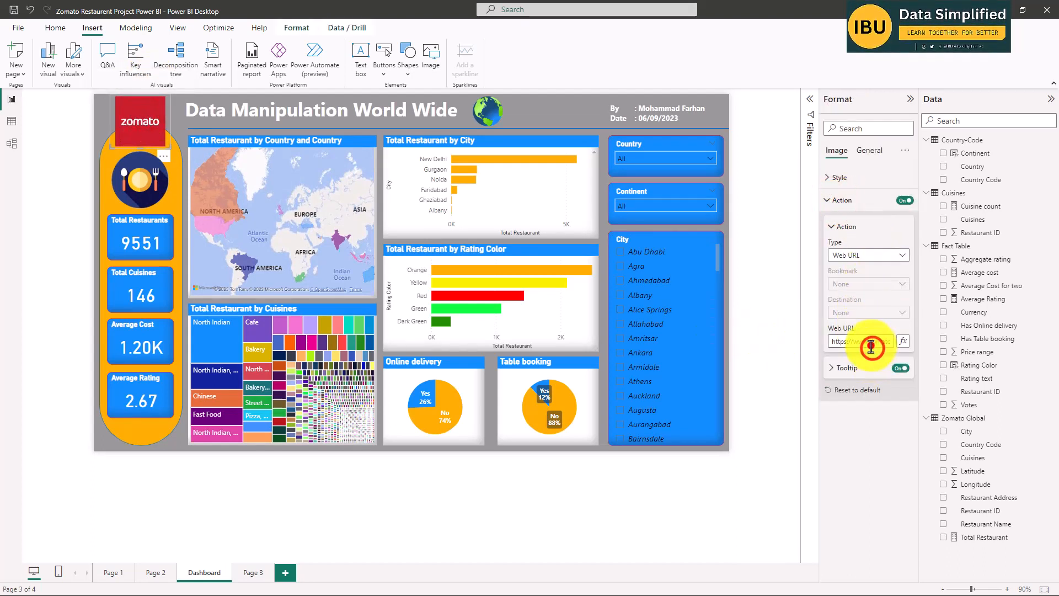
click(871, 347)
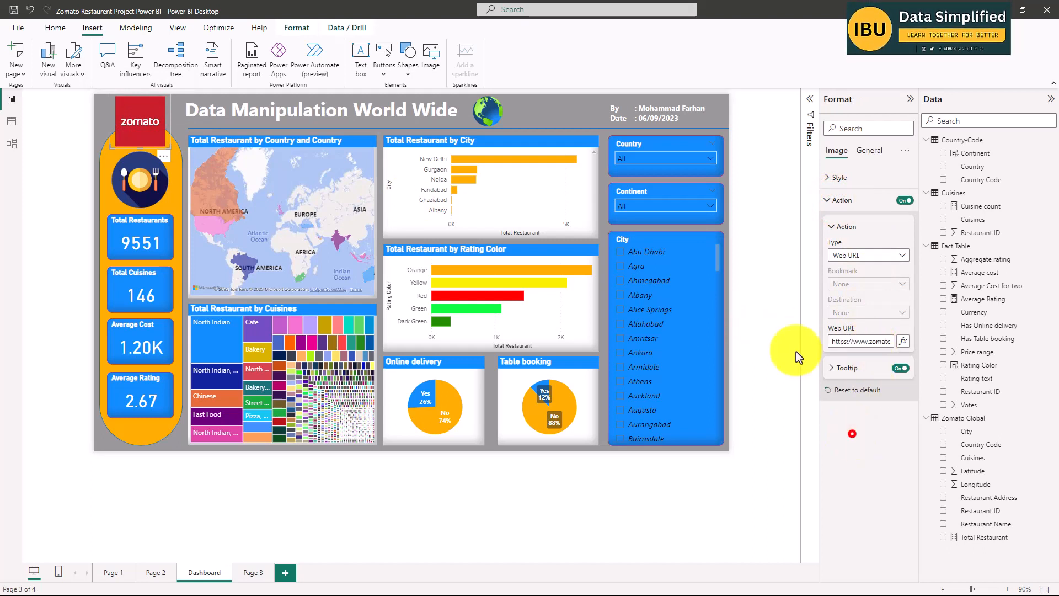
click(260, 570)
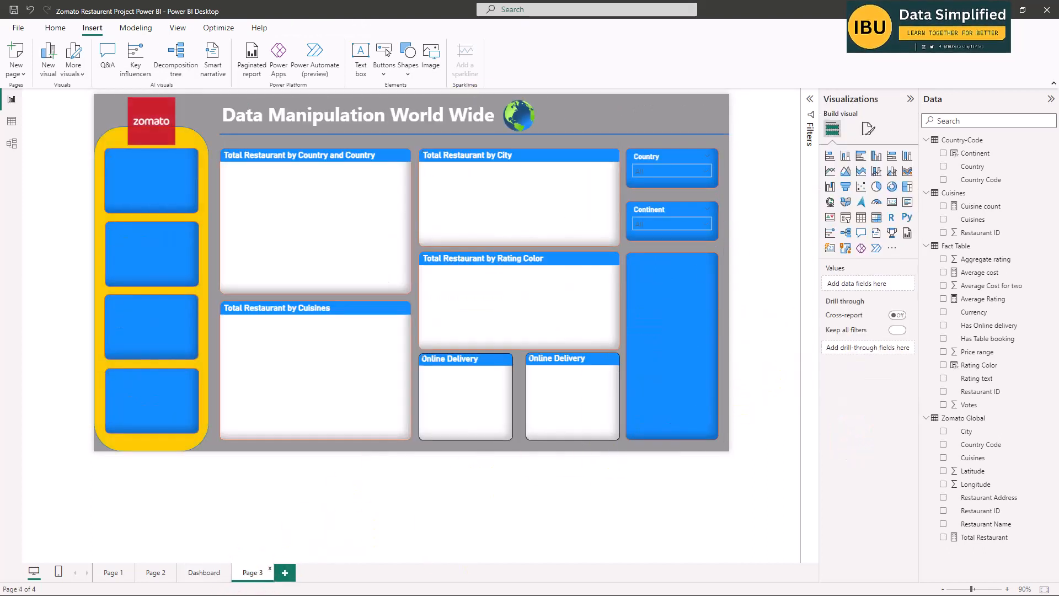
click(156, 111)
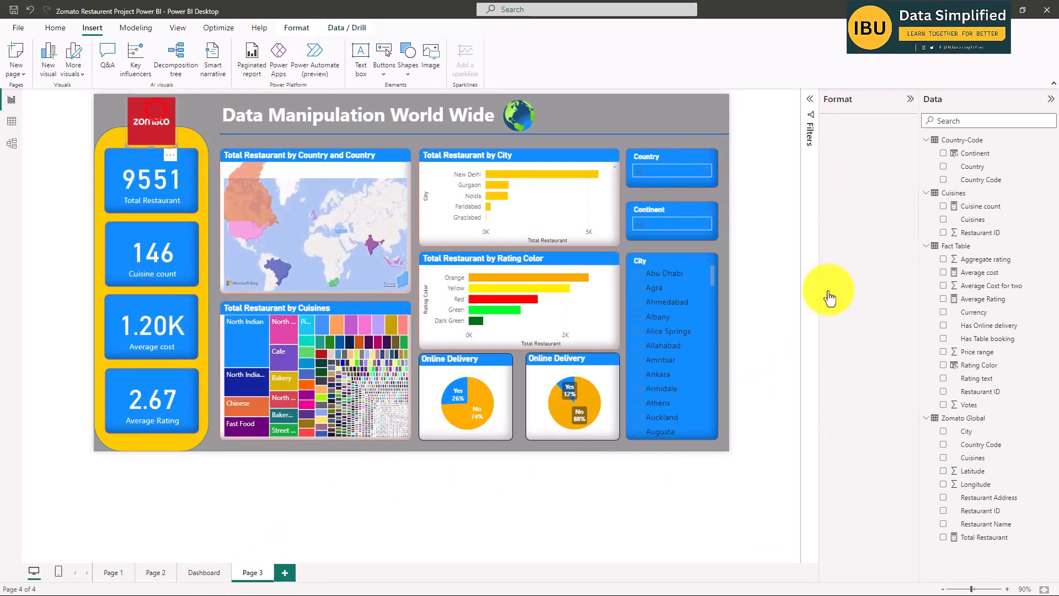
click(905, 200)
click(846, 200)
click(854, 347)
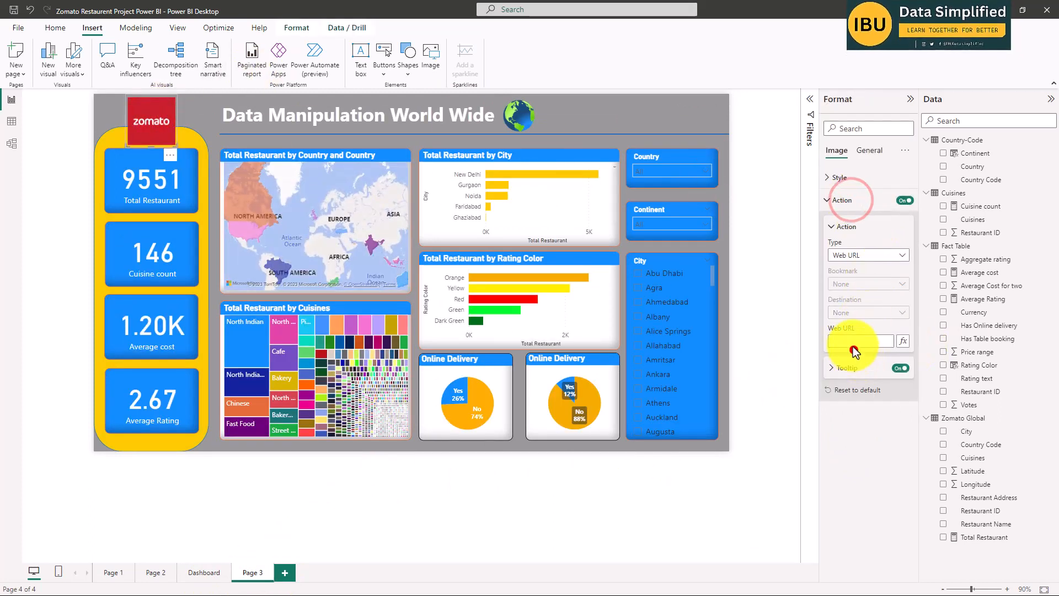
text(https://www.zomato.com/)
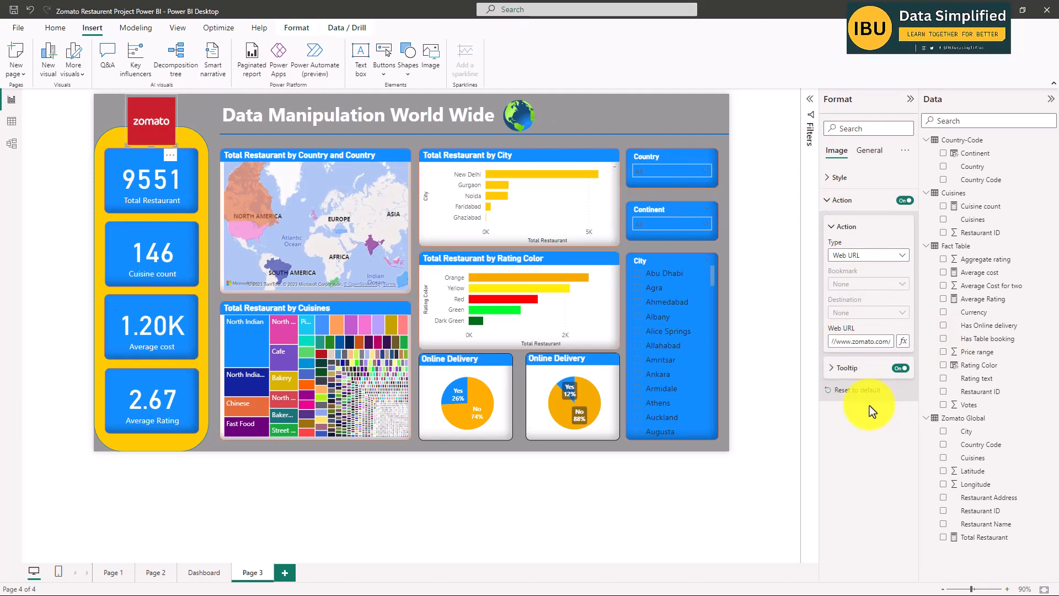
click(772, 371)
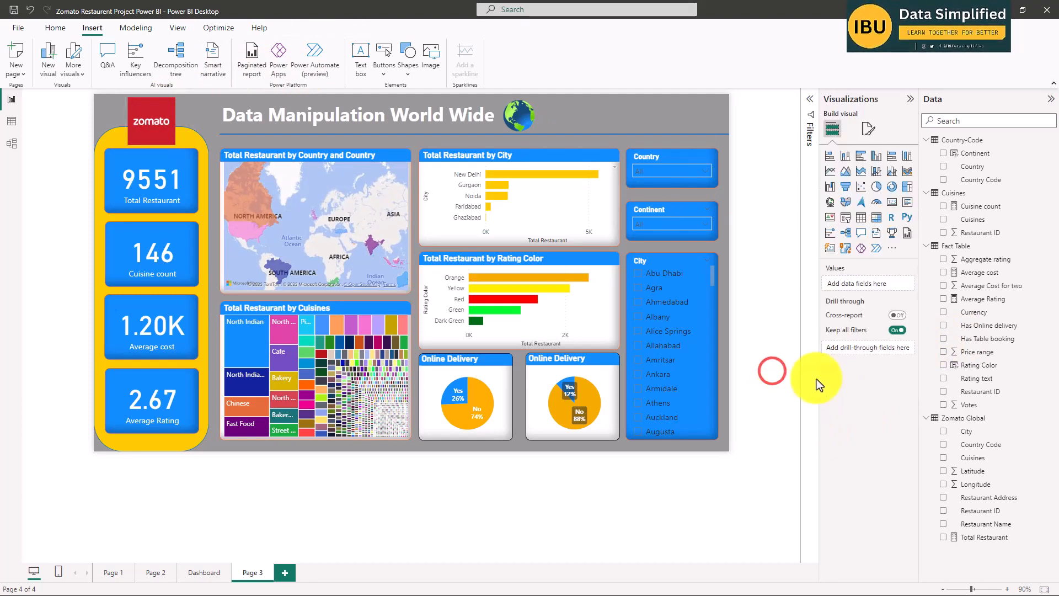
- Test the Zomato logo's link on Page 3 by following it to the website, and close the browser
click(146, 105)
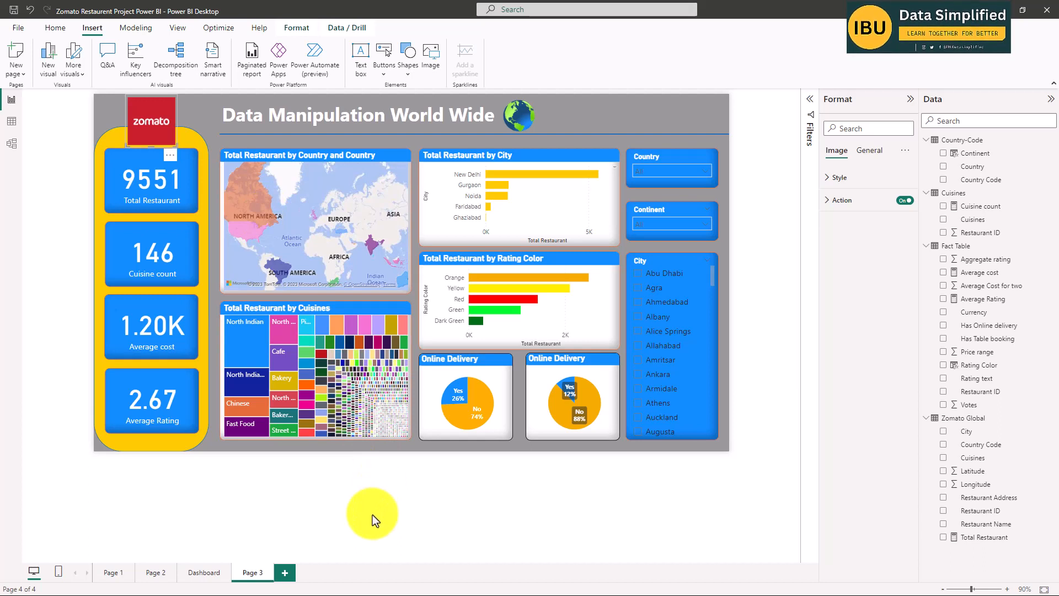
ctrl+click(154, 111)
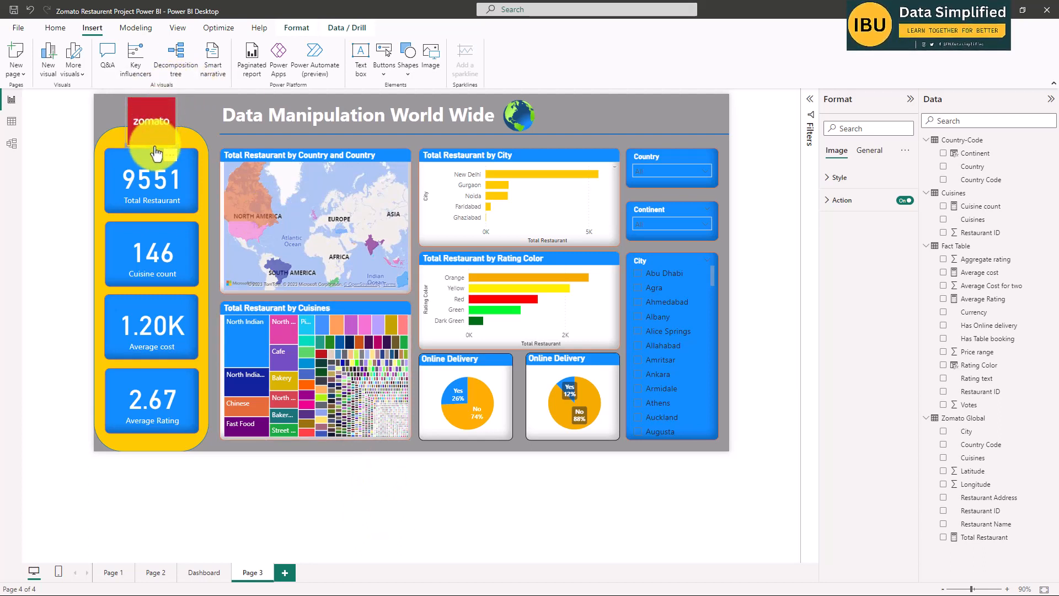
mouse_move(295, 592)
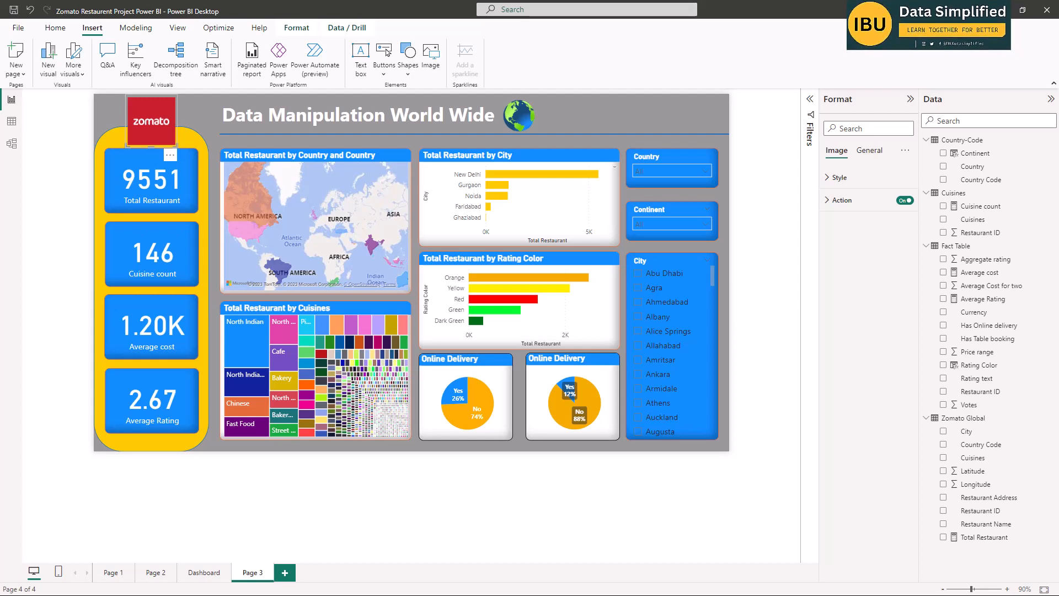
drag(0, 146, 488, 1)
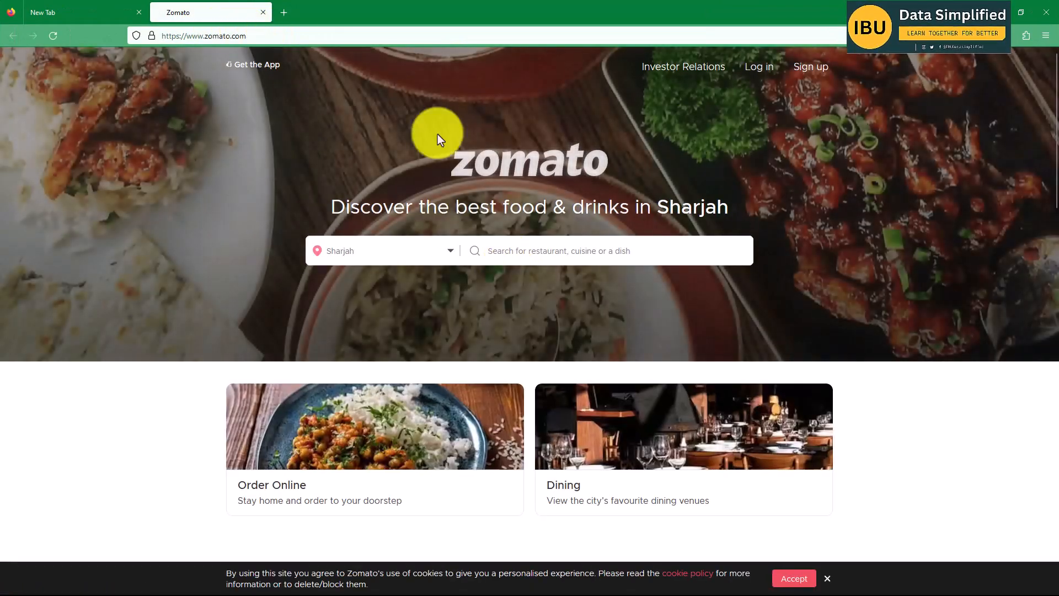
click(1046, 12)
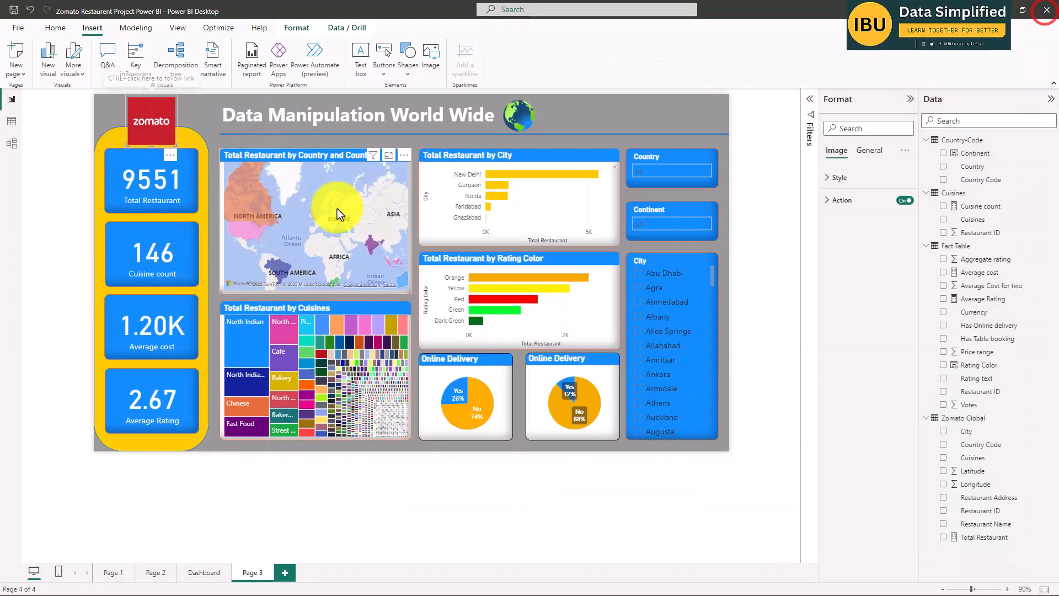
- Check the action settings of the globe image on Page 3 and of its counterpart on the Dashboard page
click(522, 112)
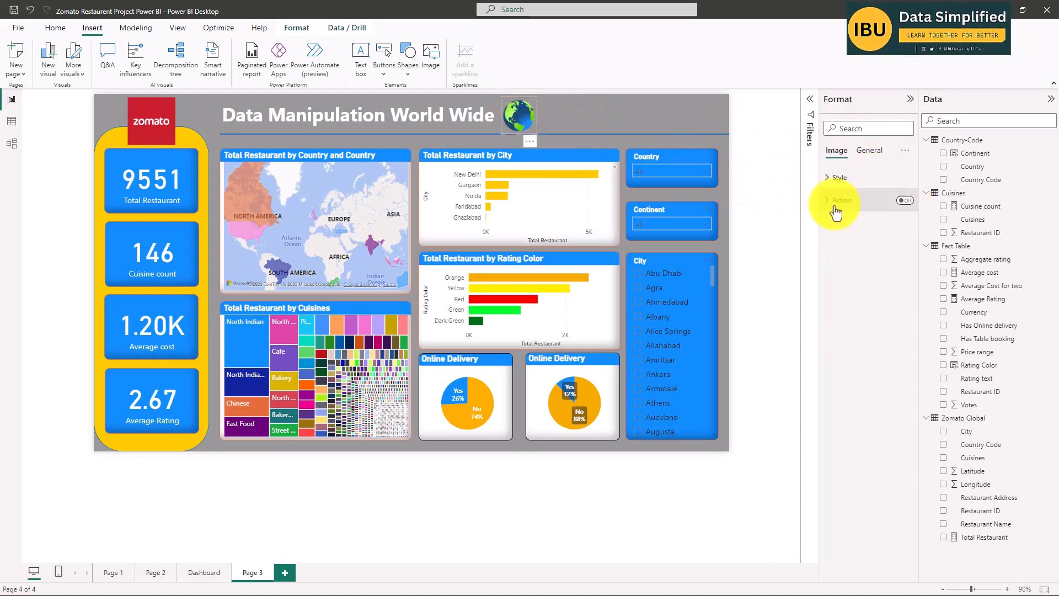
click(194, 573)
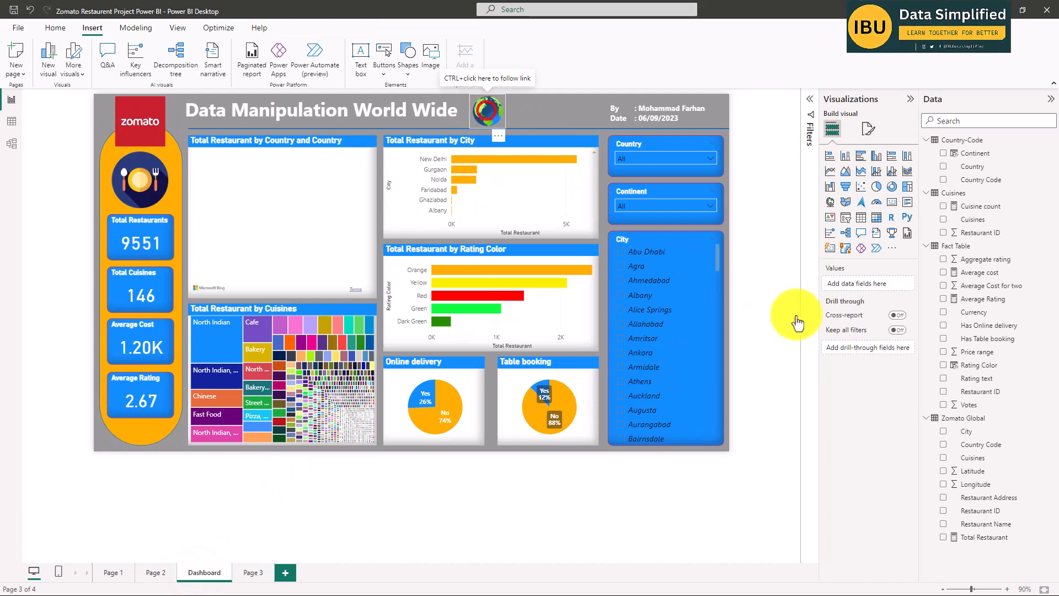
click(842, 201)
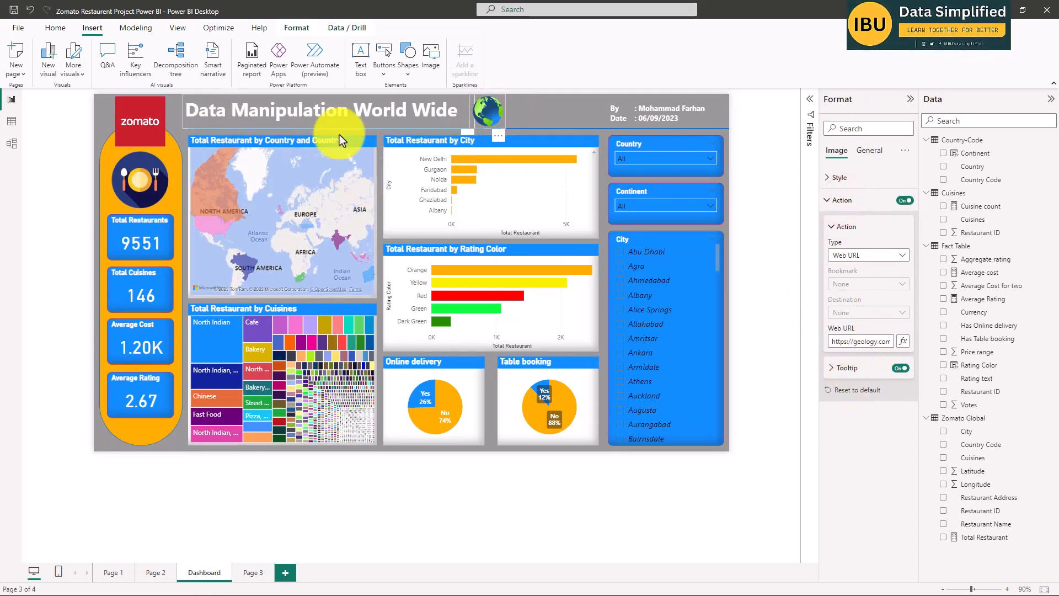
- Review the slicer header and slicer style settings of the Country slicer on Page 1
click(111, 574)
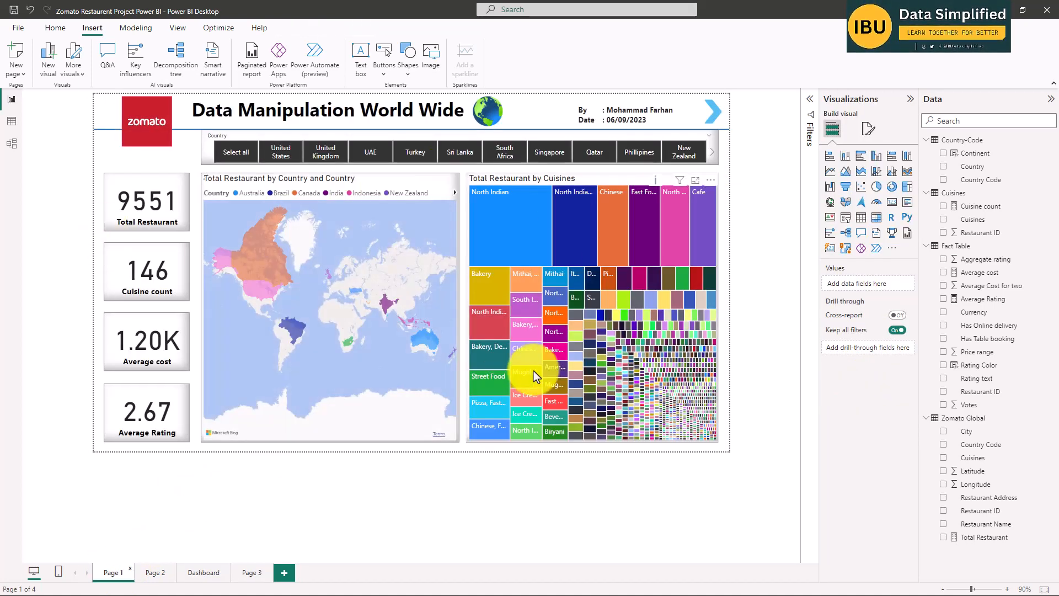
click(37, 153)
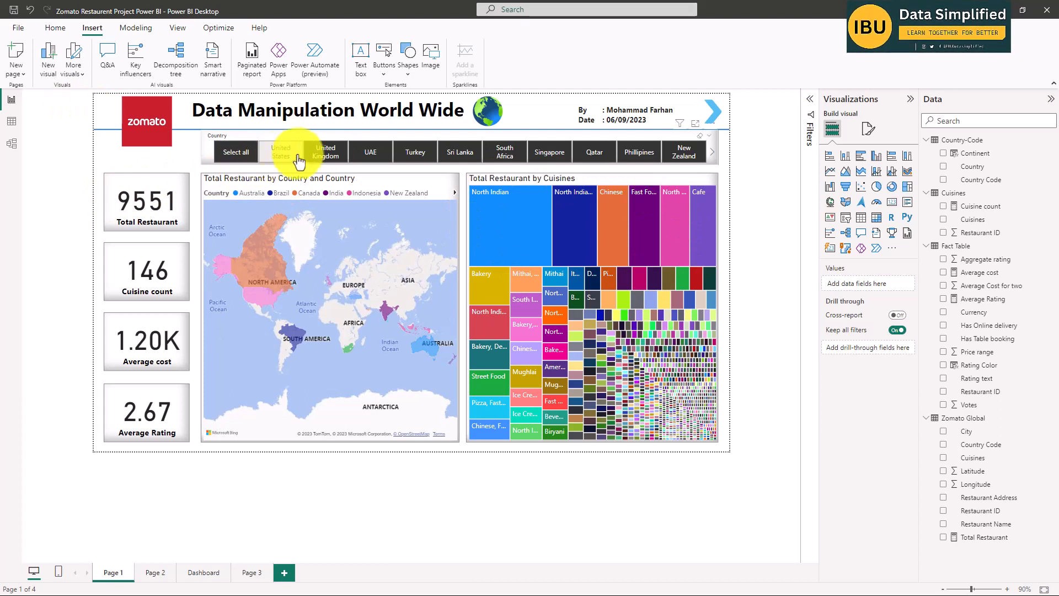
click(207, 141)
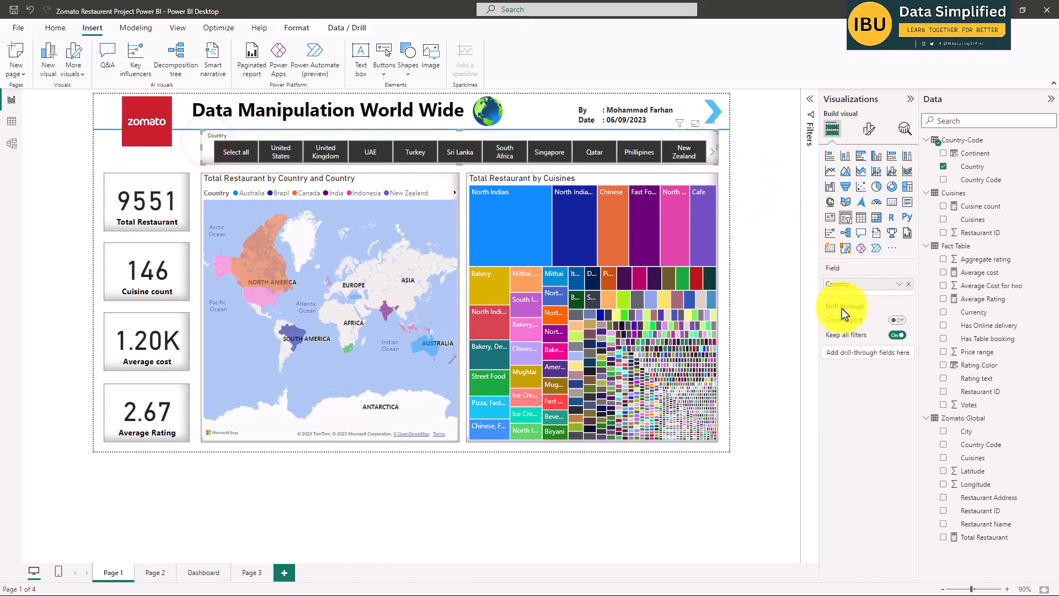
click(869, 128)
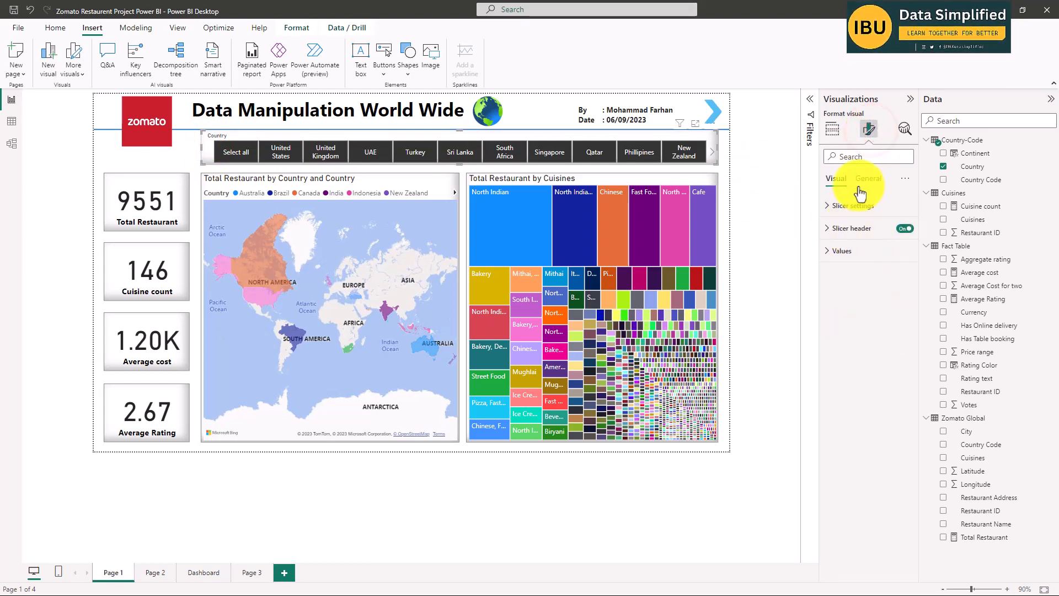
click(852, 229)
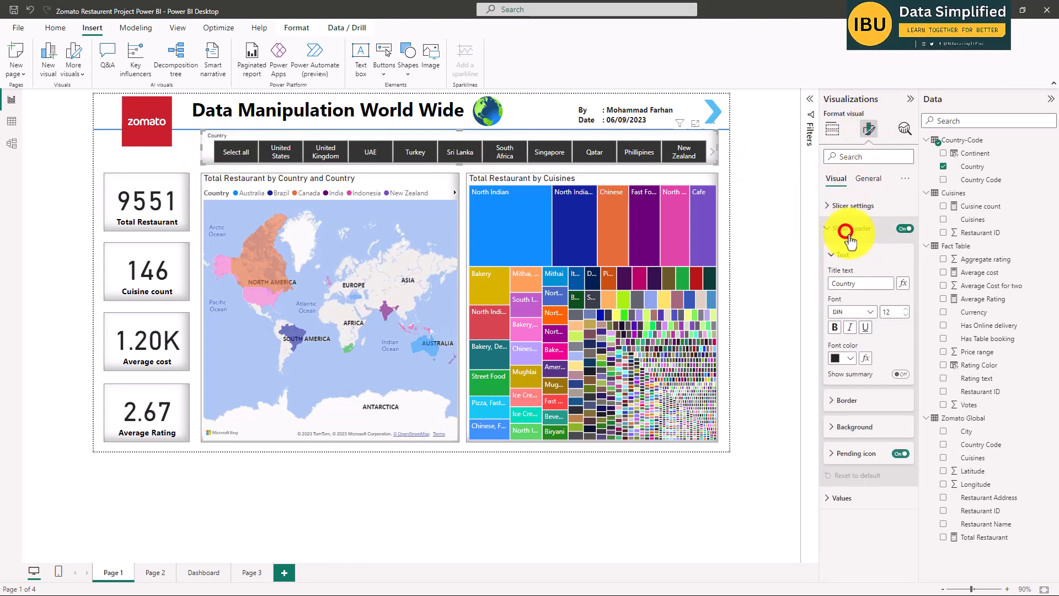
click(843, 205)
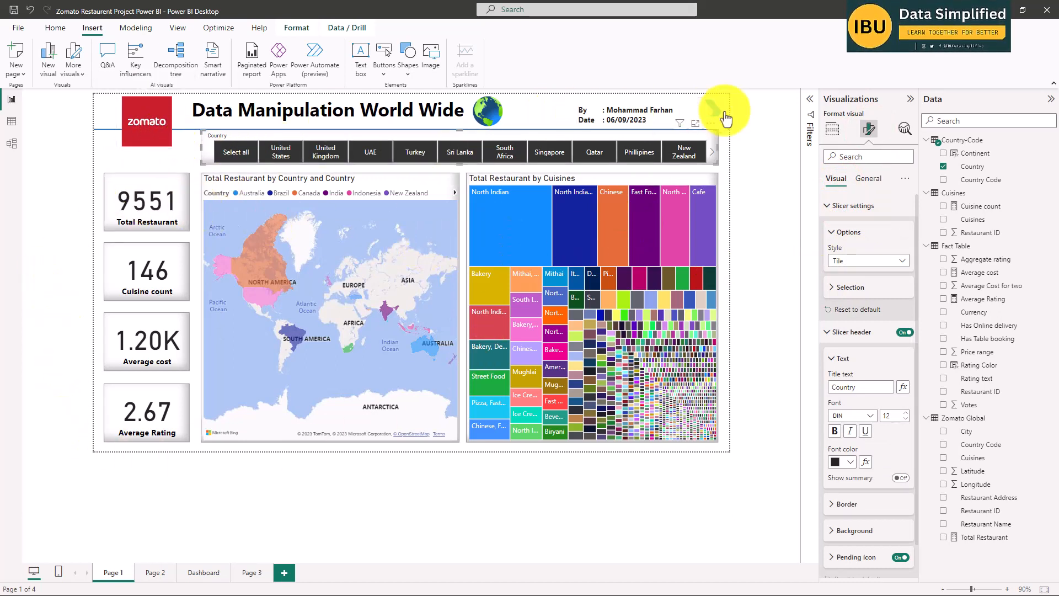
- Test the forward arrow links from Page 1 through Page 2 to the Dashboard, and the back arrow on Page 2
click(752, 118)
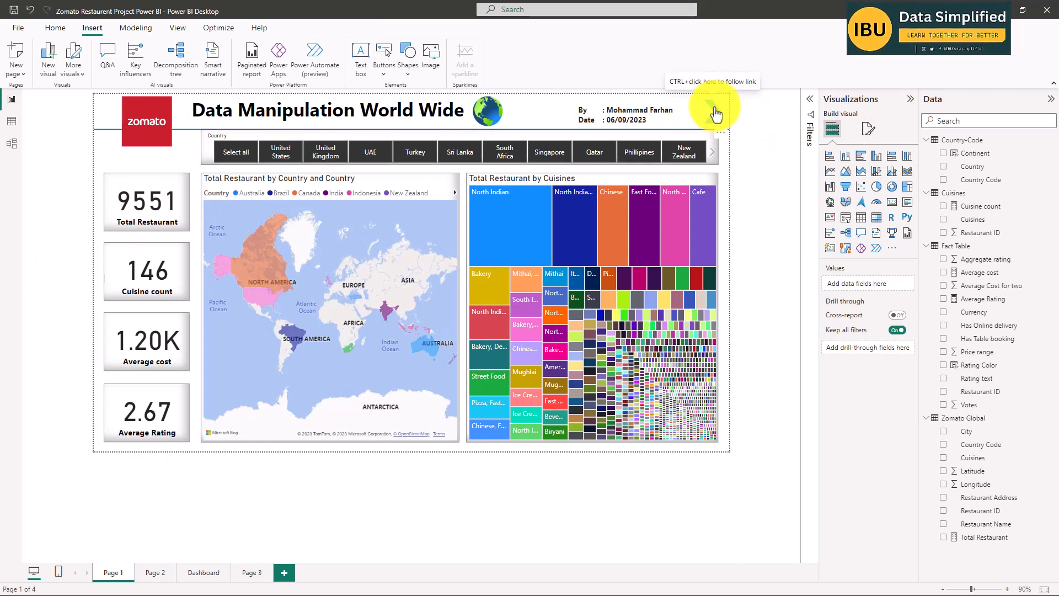
click(716, 114)
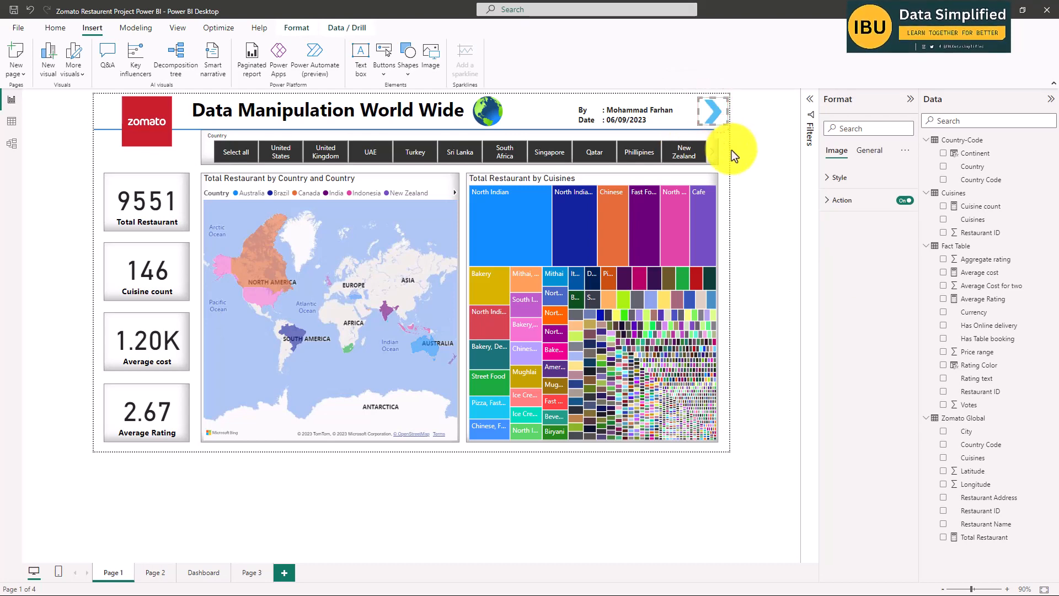
ctrl+click(713, 115)
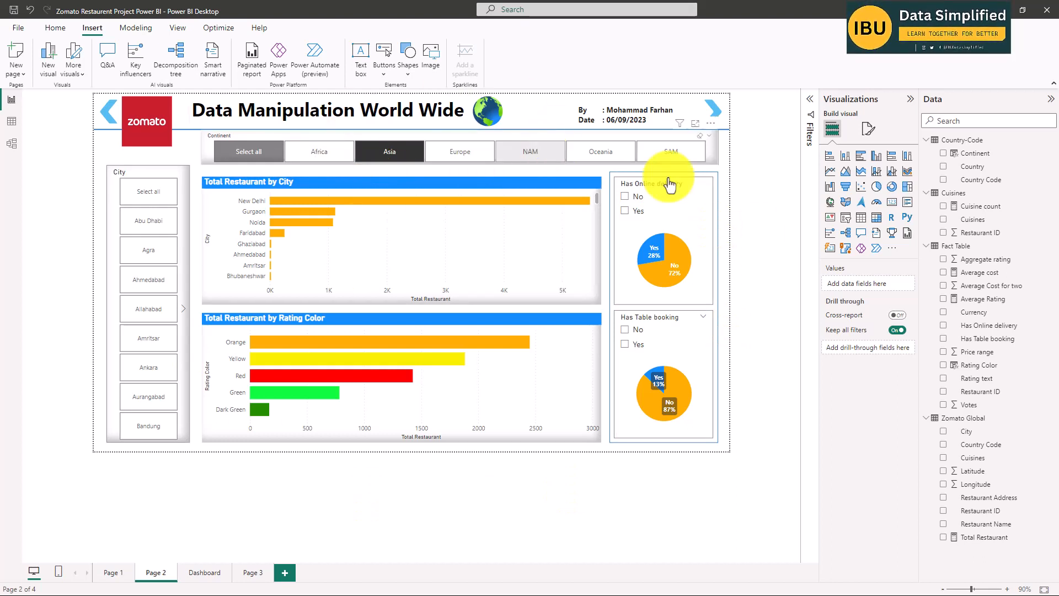
ctrl+click(710, 119)
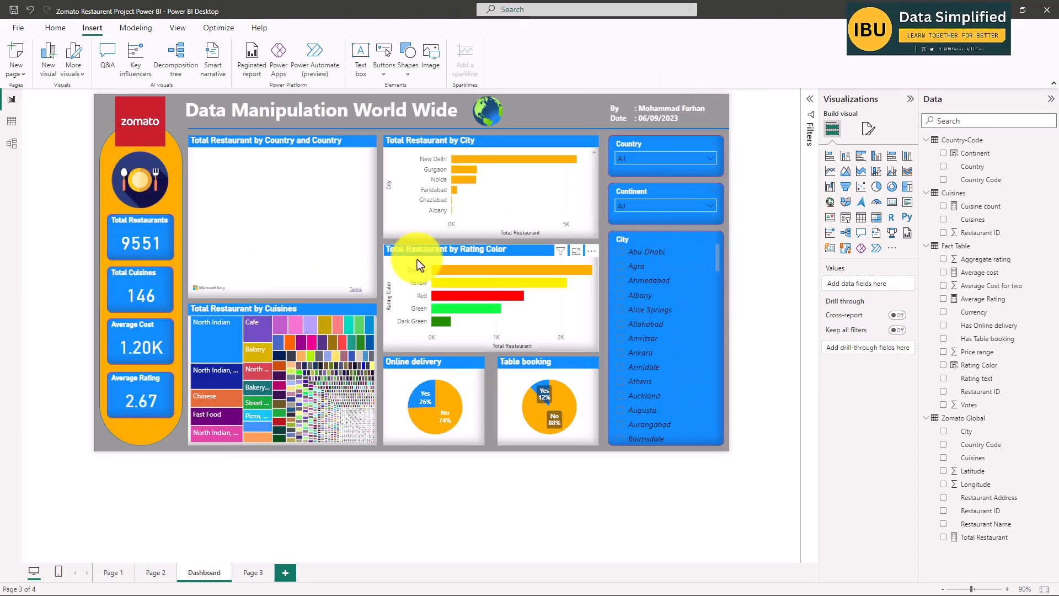
click(147, 579)
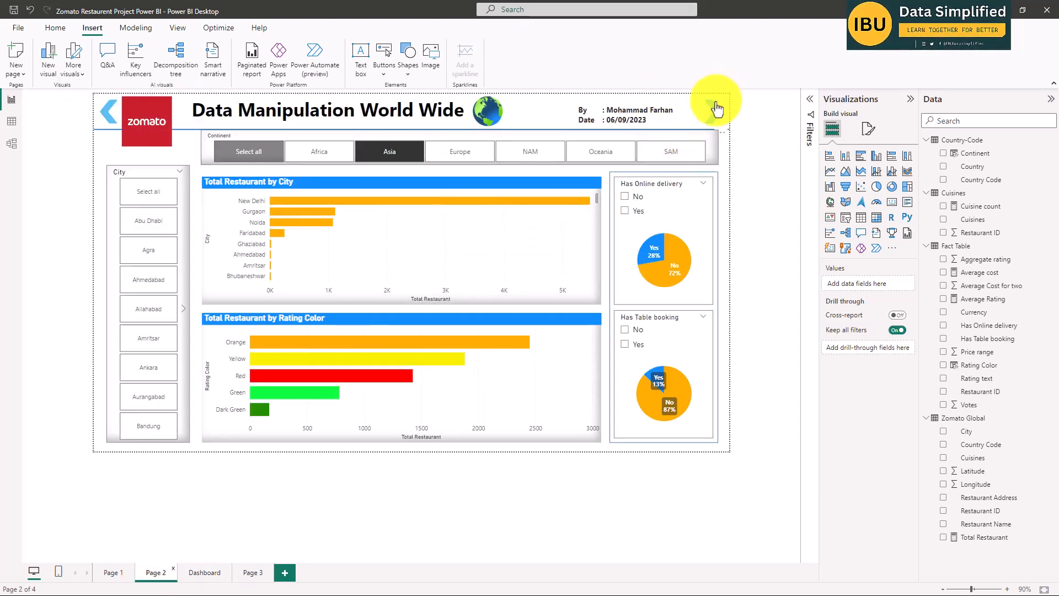
ctrl+click(109, 114)
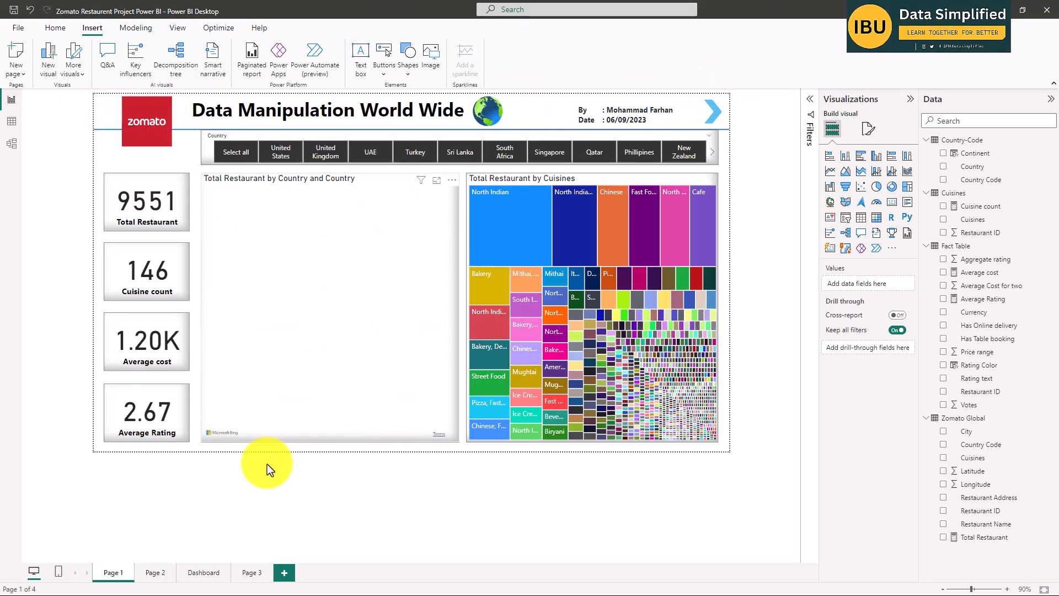
- Return to Page 3, clear any selection and fit the report page to the window
click(246, 573)
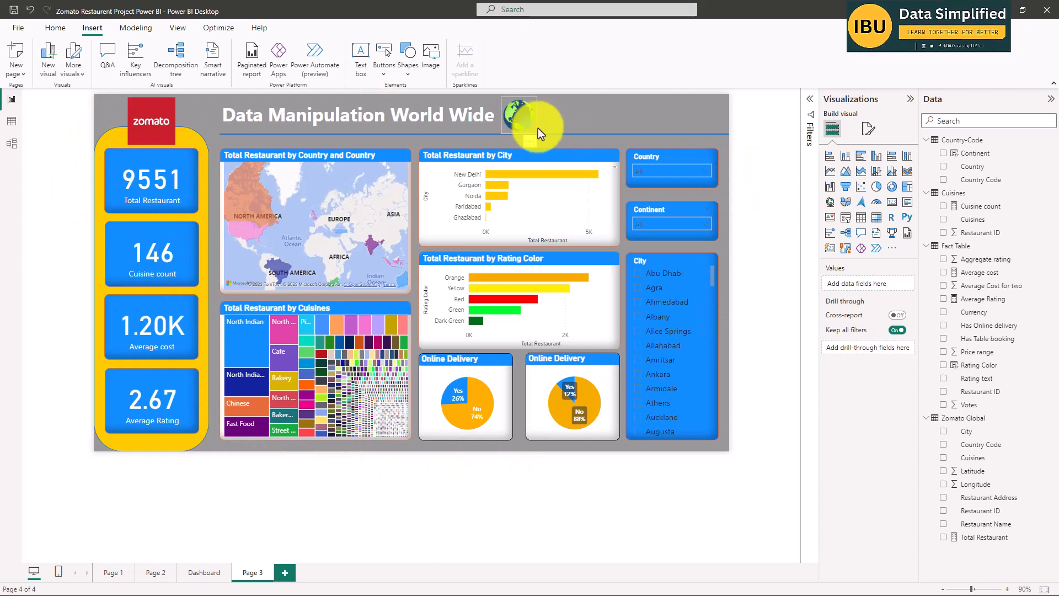
click(61, 123)
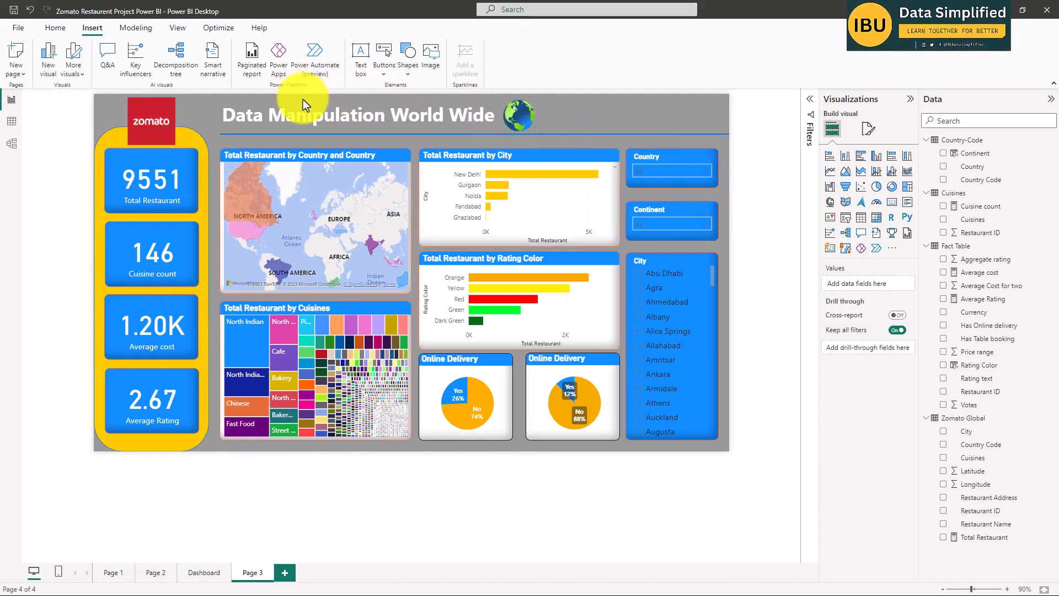
click(755, 180)
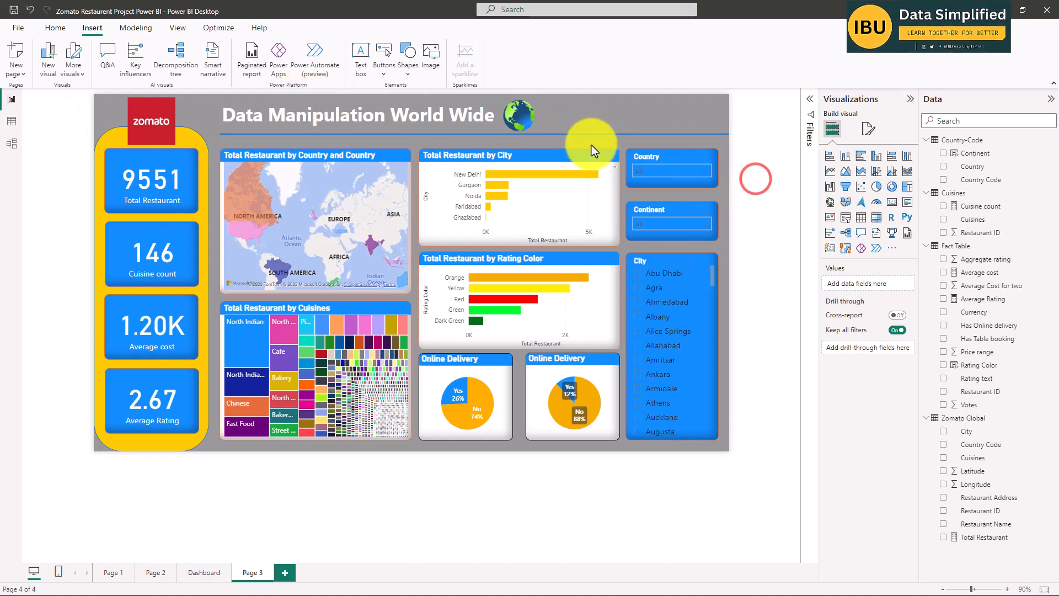
click(1044, 589)
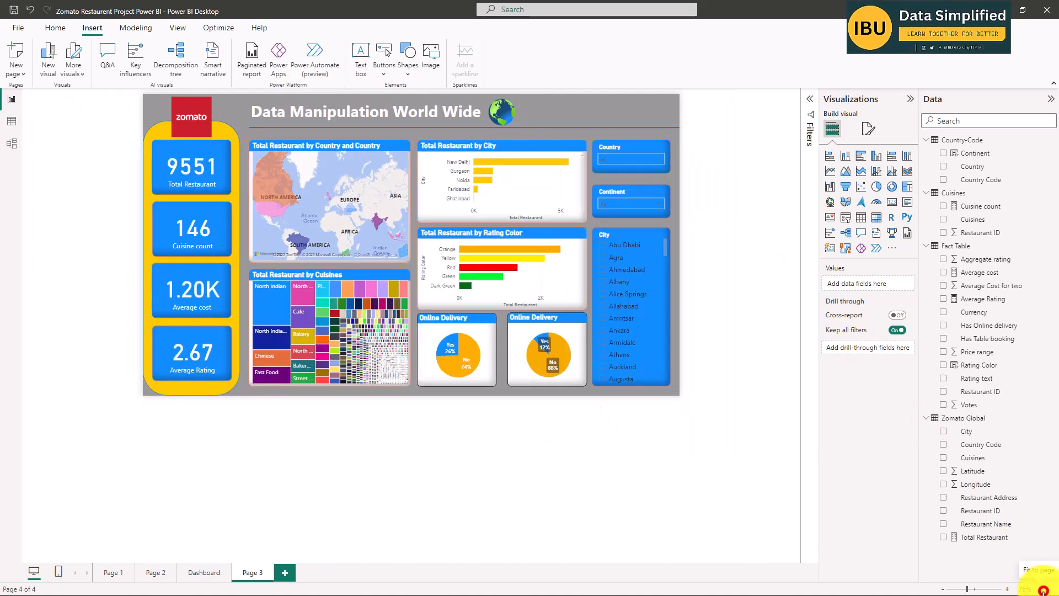